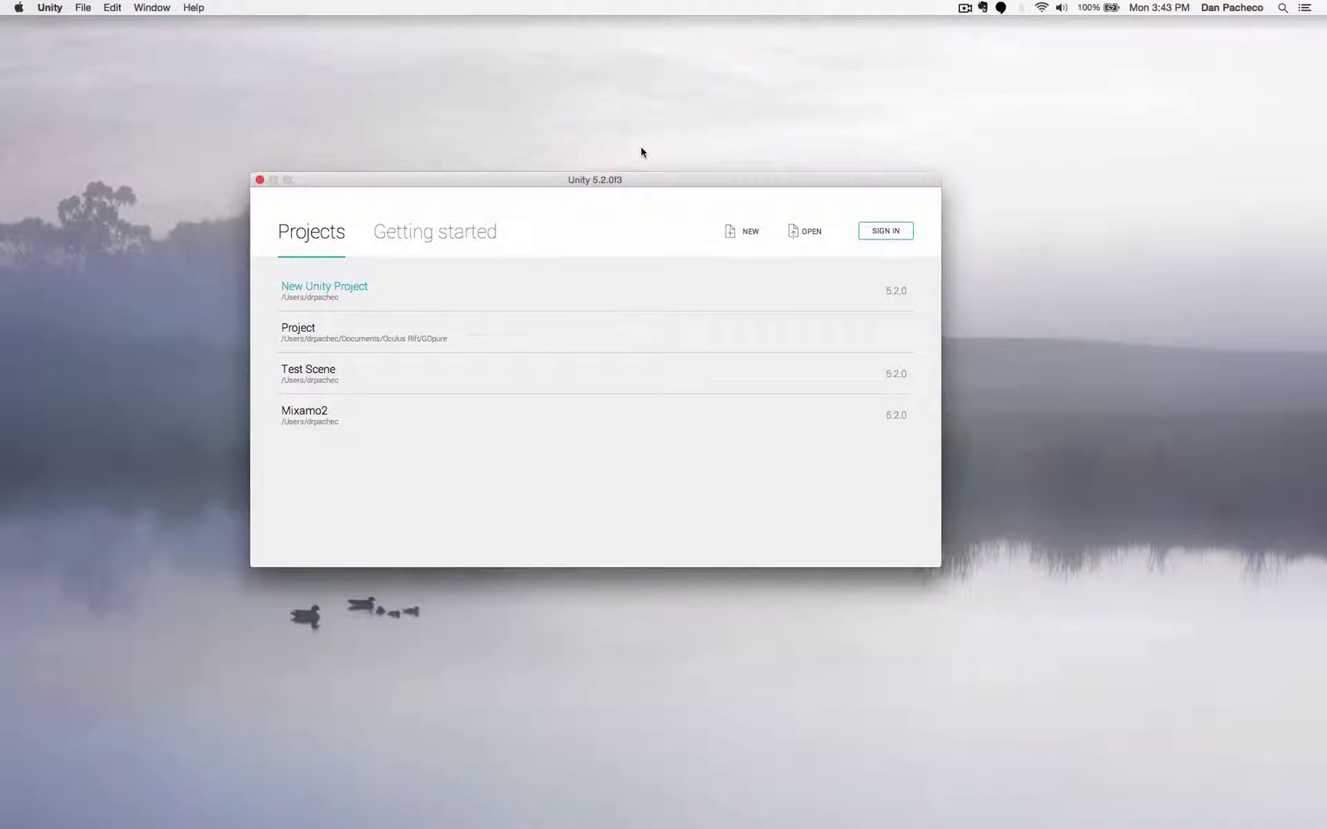
- Start a new 3D project named 'Same Project'
{"action": "left_click_drag", "start_coordinate": [609, 180], "coordinate": [638, 195]}
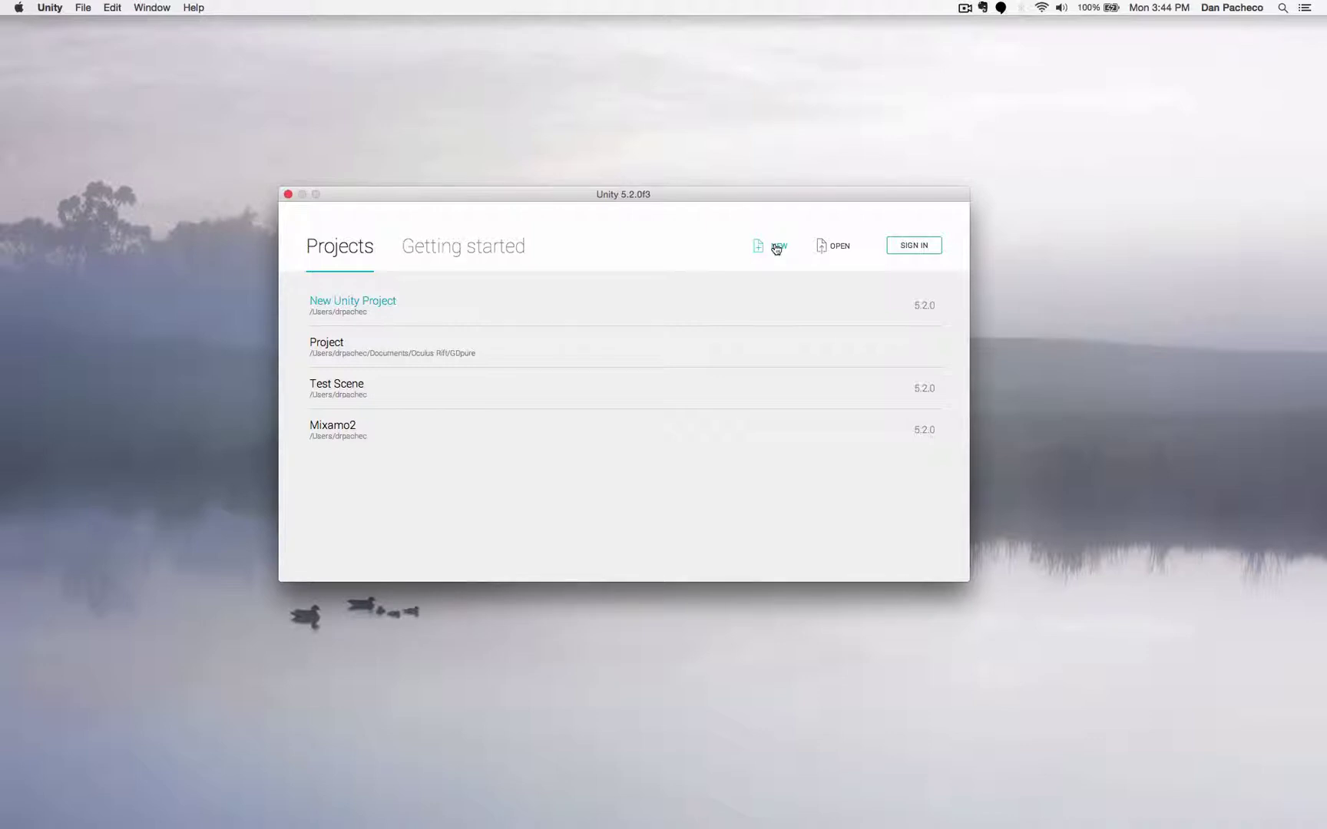
{"action": "left_click", "coordinate": [776, 247]}
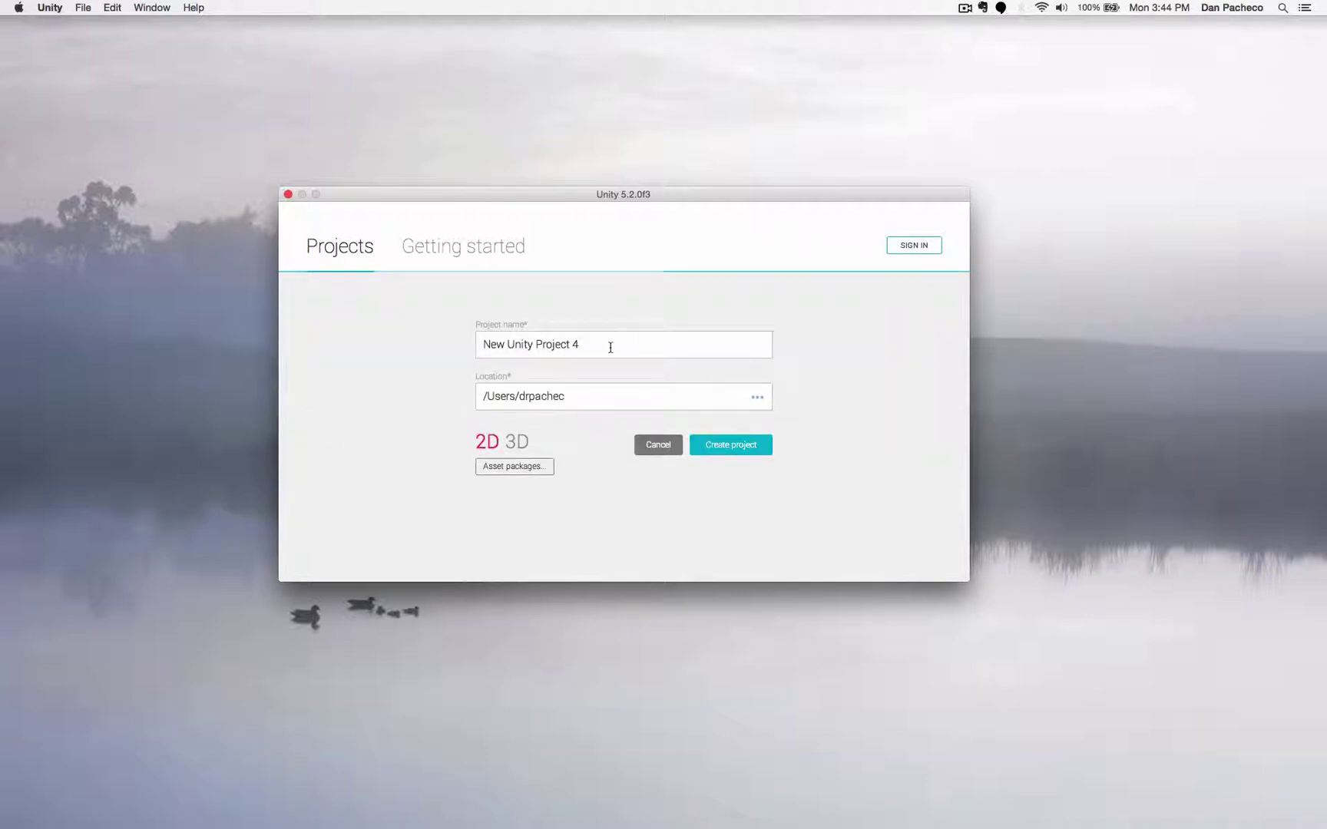
{"action": "left_click_drag", "start_coordinate": [595, 343], "coordinate": [449, 321]}
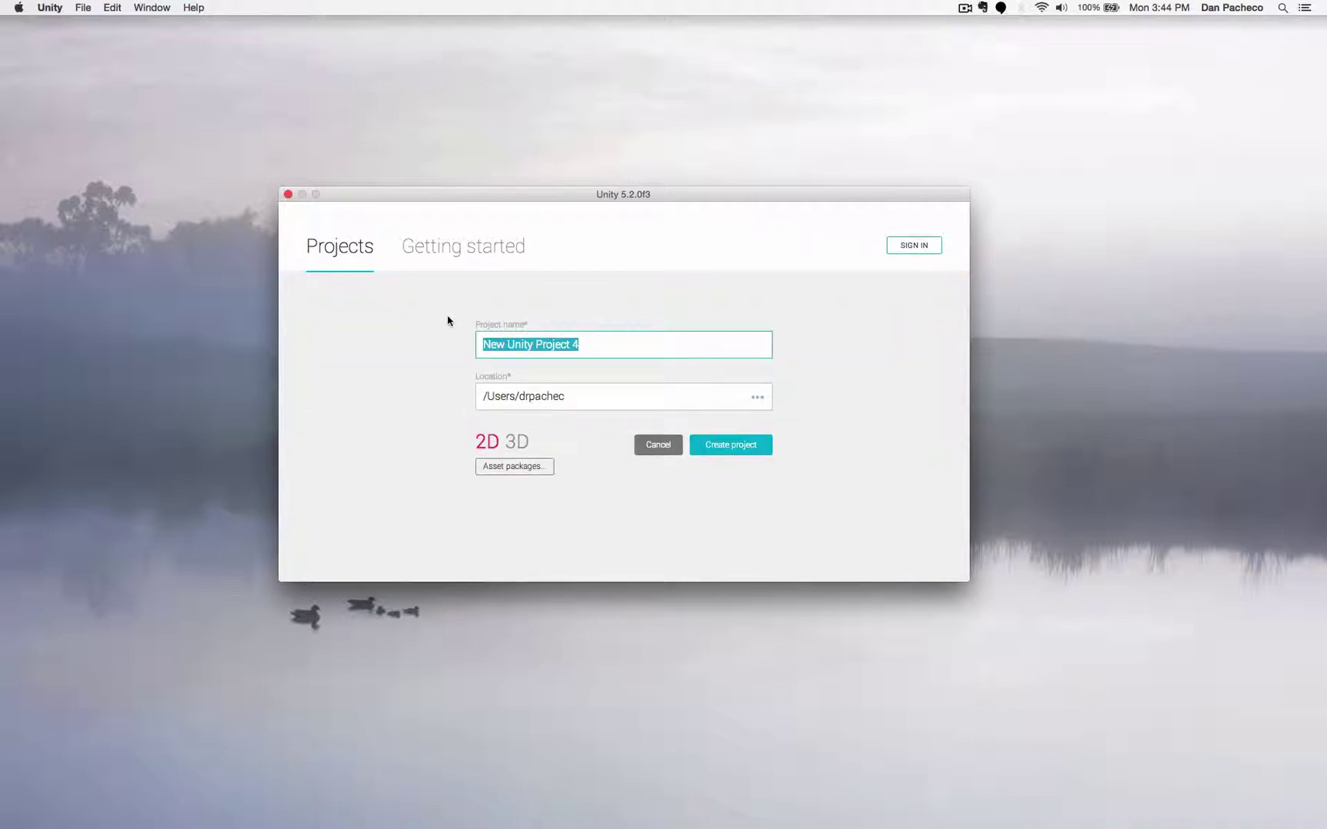
{"action": "type", "text": "Same Project"}
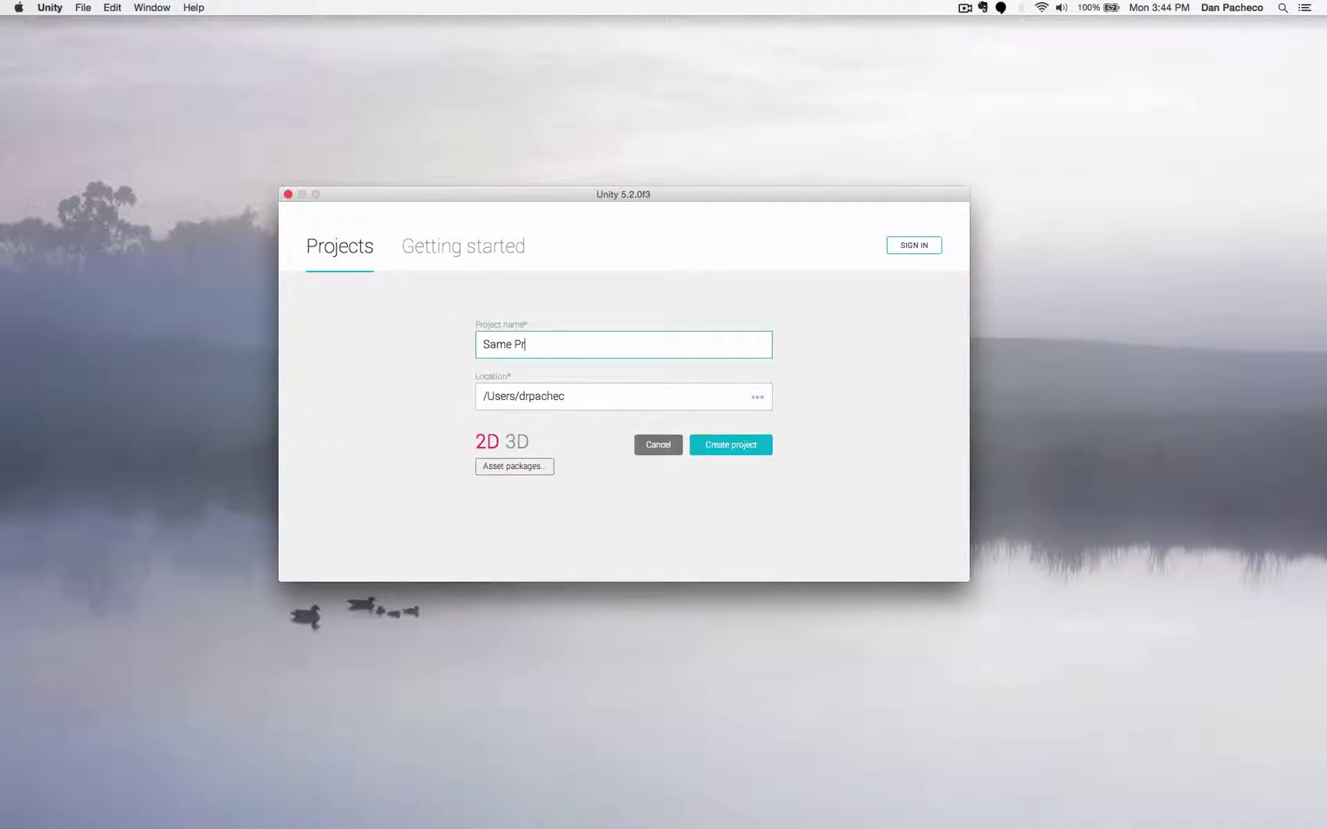
{"action": "left_click", "coordinate": [566, 396]}
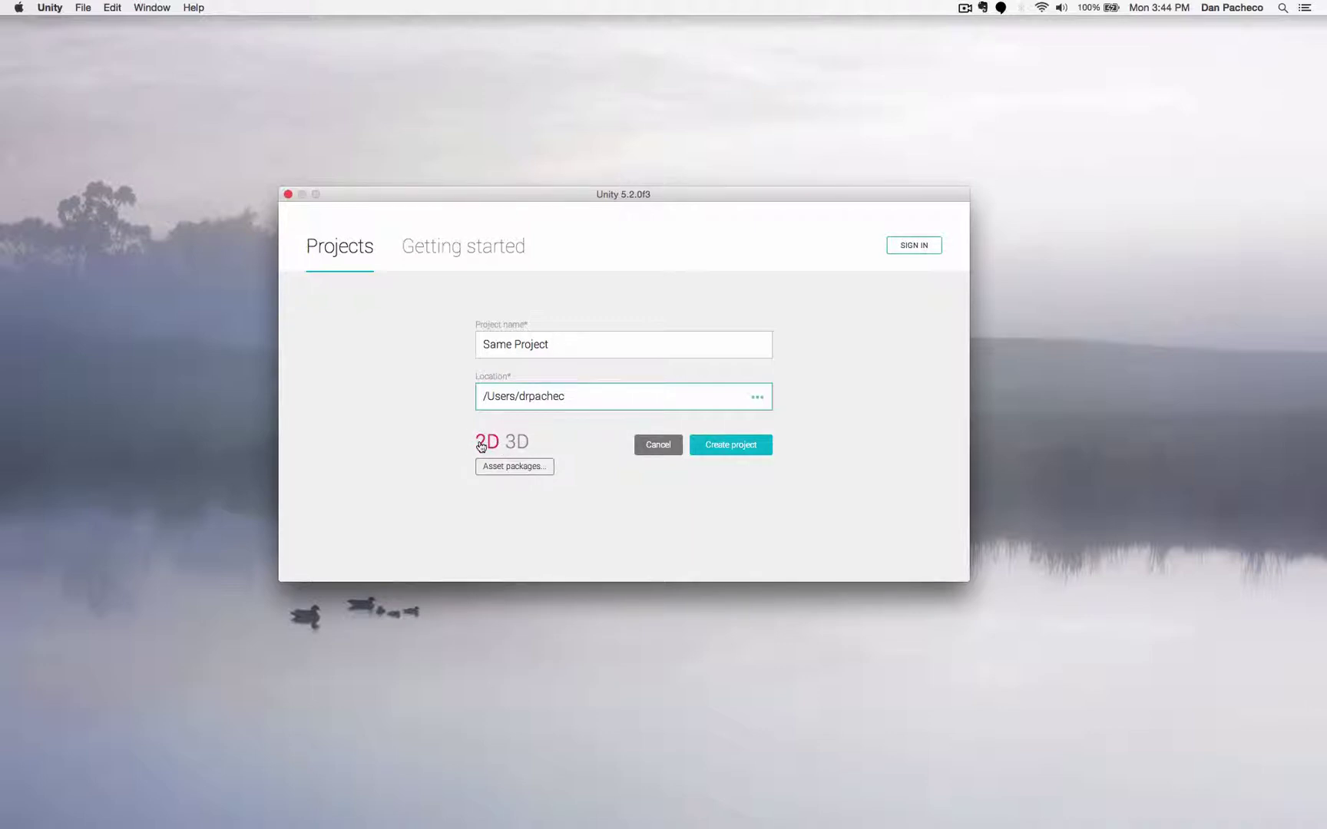
{"action": "left_click", "coordinate": [522, 443]}
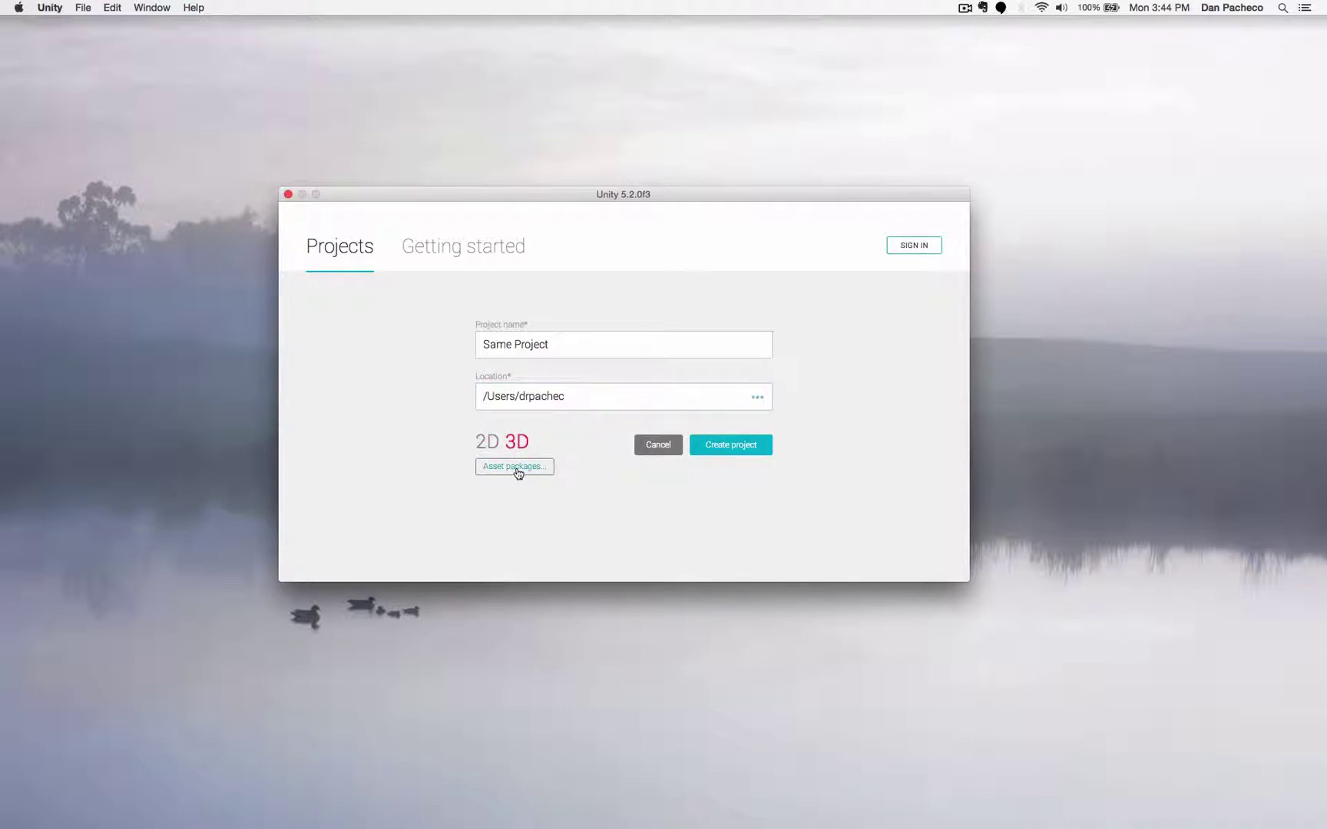
- Include the Cameras, Characters and Environment asset packages and create the project
{"action": "left_click", "coordinate": [518, 470]}
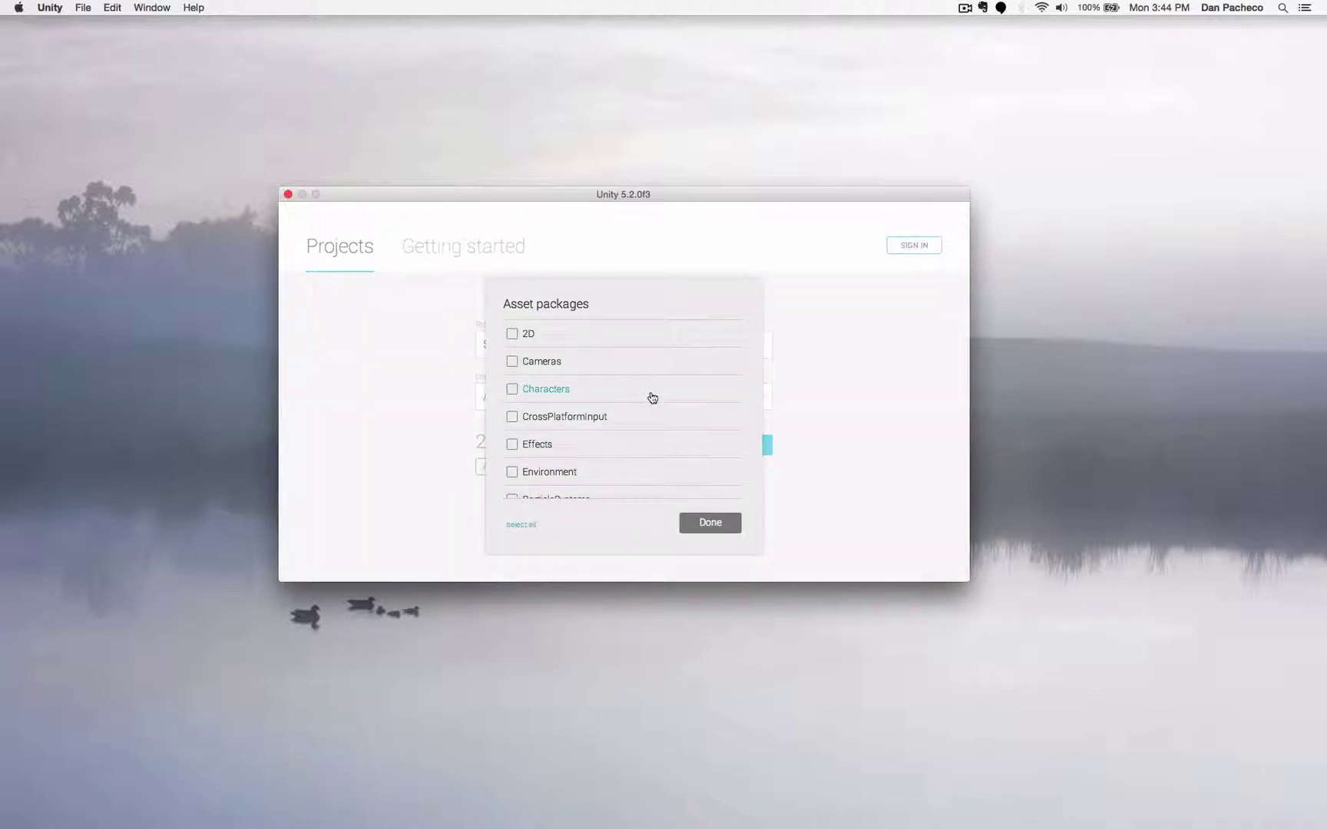
{"action": "scroll", "coordinate": [651, 398], "scroll_direction": "down", "scroll_amount": 5}
{"action": "scroll", "coordinate": [651, 398], "scroll_direction": "up", "scroll_amount": 10}
{"action": "left_click", "coordinate": [512, 361]}
{"action": "scroll", "coordinate": [592, 418], "scroll_direction": "down", "scroll_amount": 2}
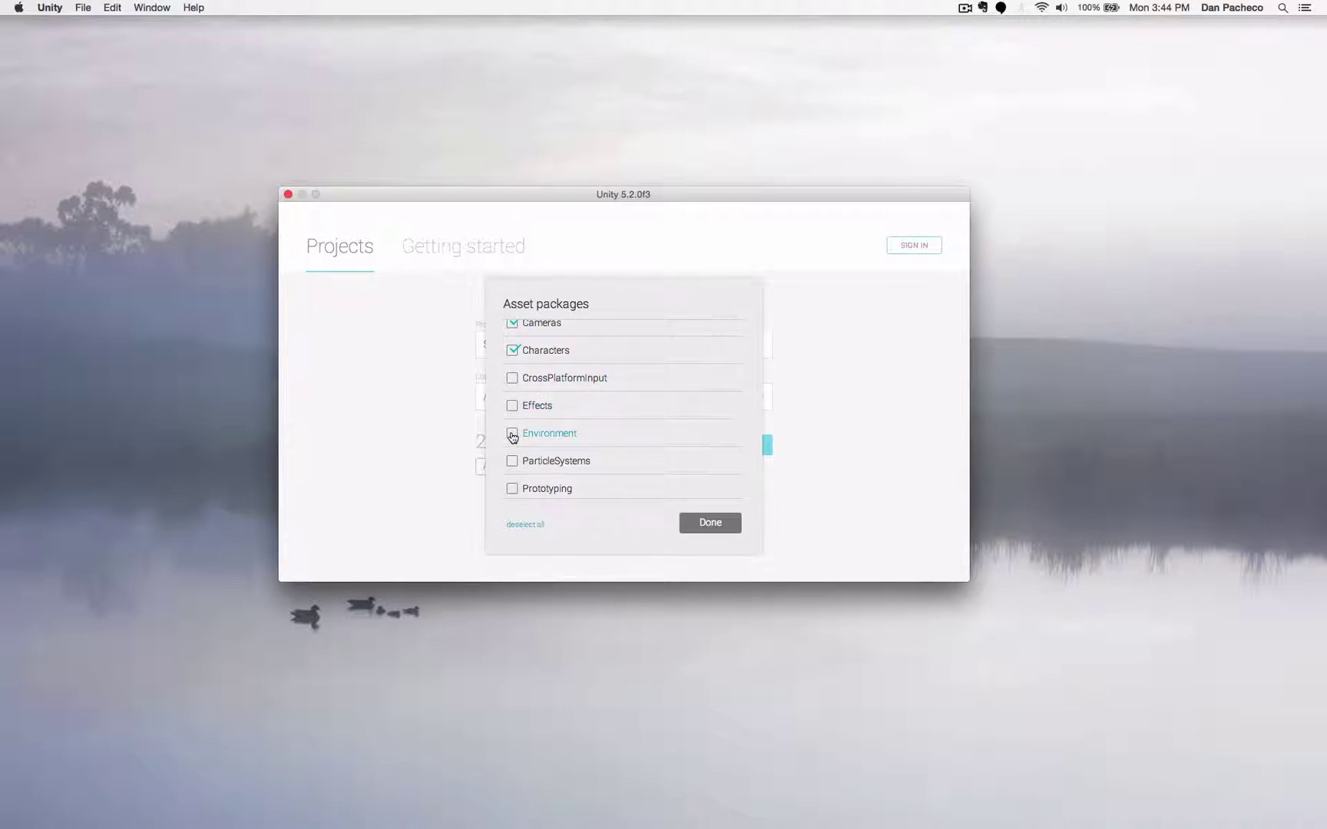
{"action": "left_click", "coordinate": [512, 435]}
{"action": "scroll", "coordinate": [600, 459], "scroll_direction": "down", "scroll_amount": 5}
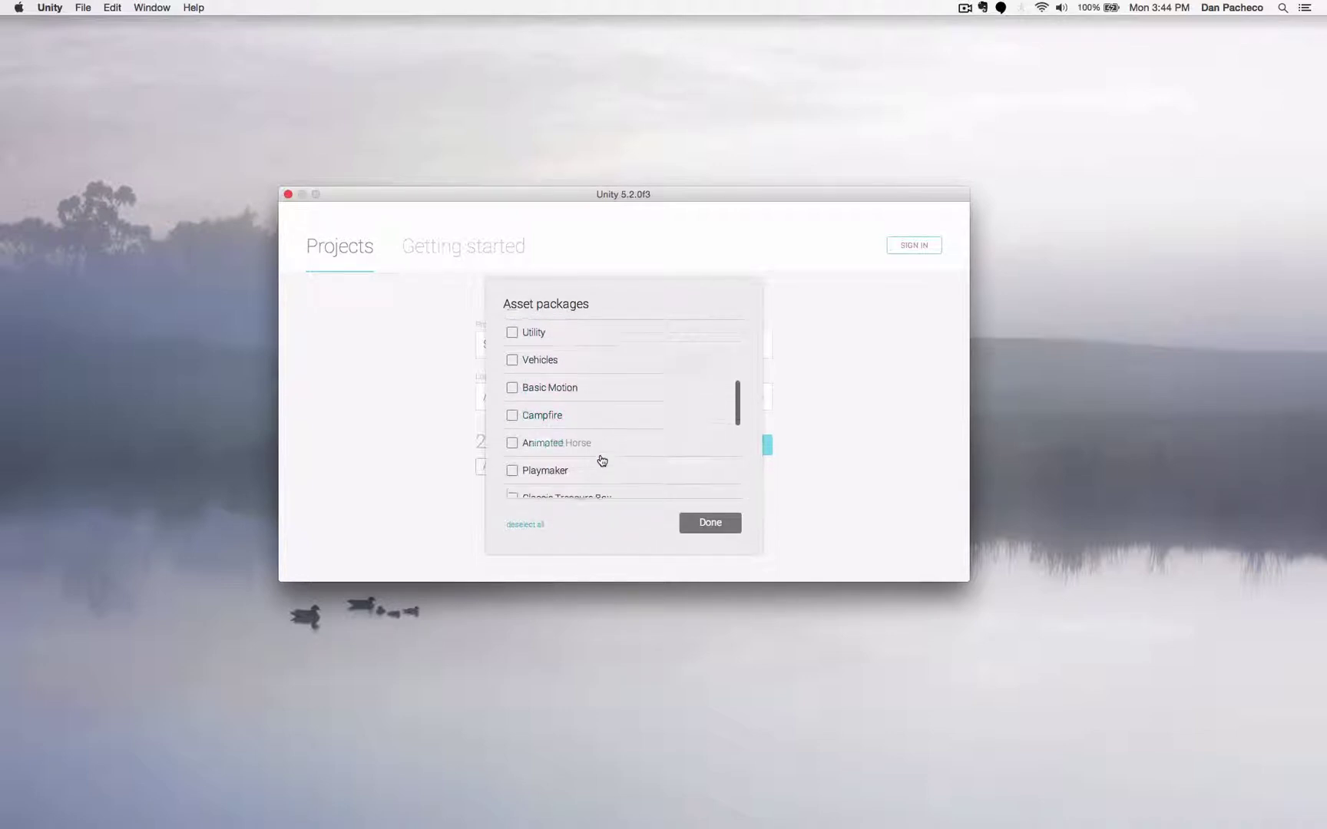
{"action": "scroll", "coordinate": [602, 461], "scroll_direction": "down", "scroll_amount": 8}
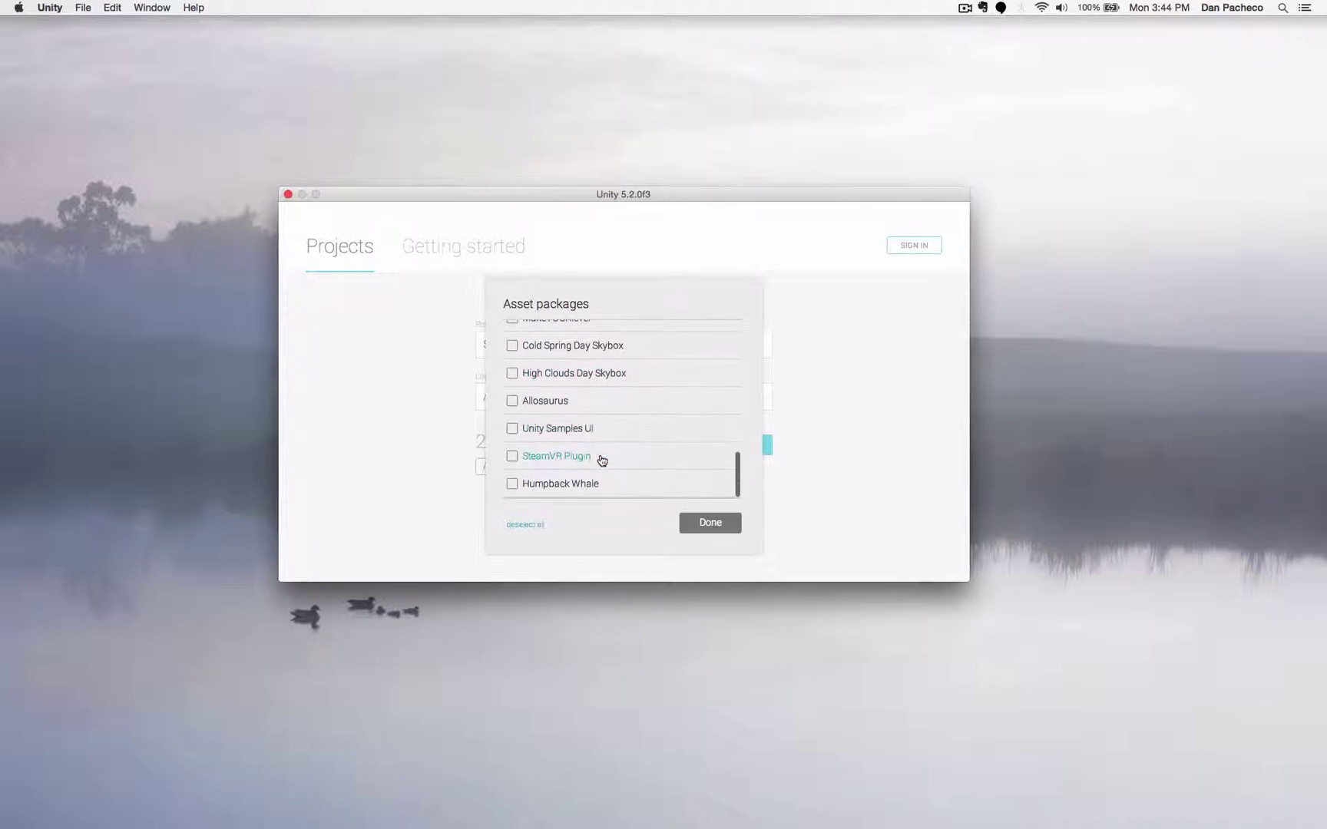
{"action": "left_click", "coordinate": [714, 527]}
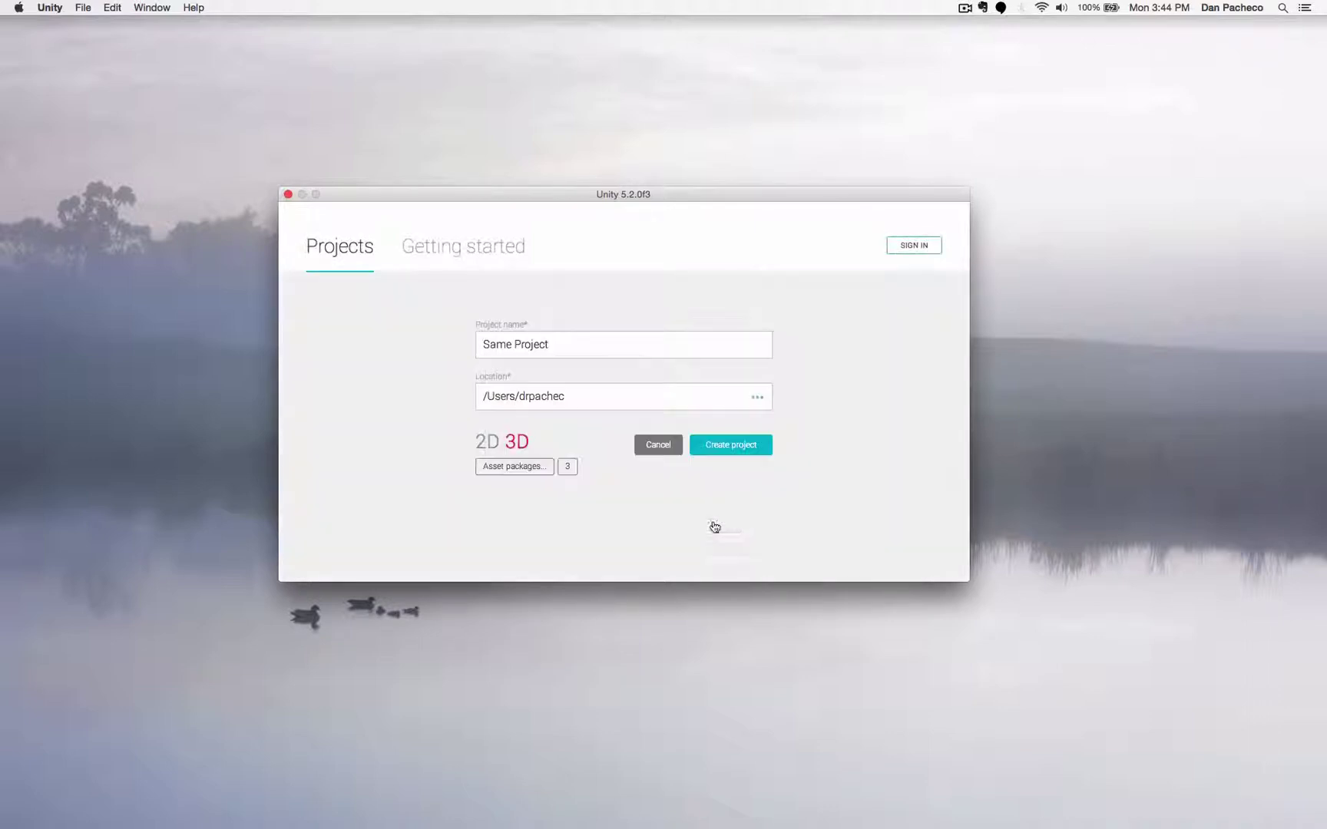
{"action": "left_click", "coordinate": [731, 447]}
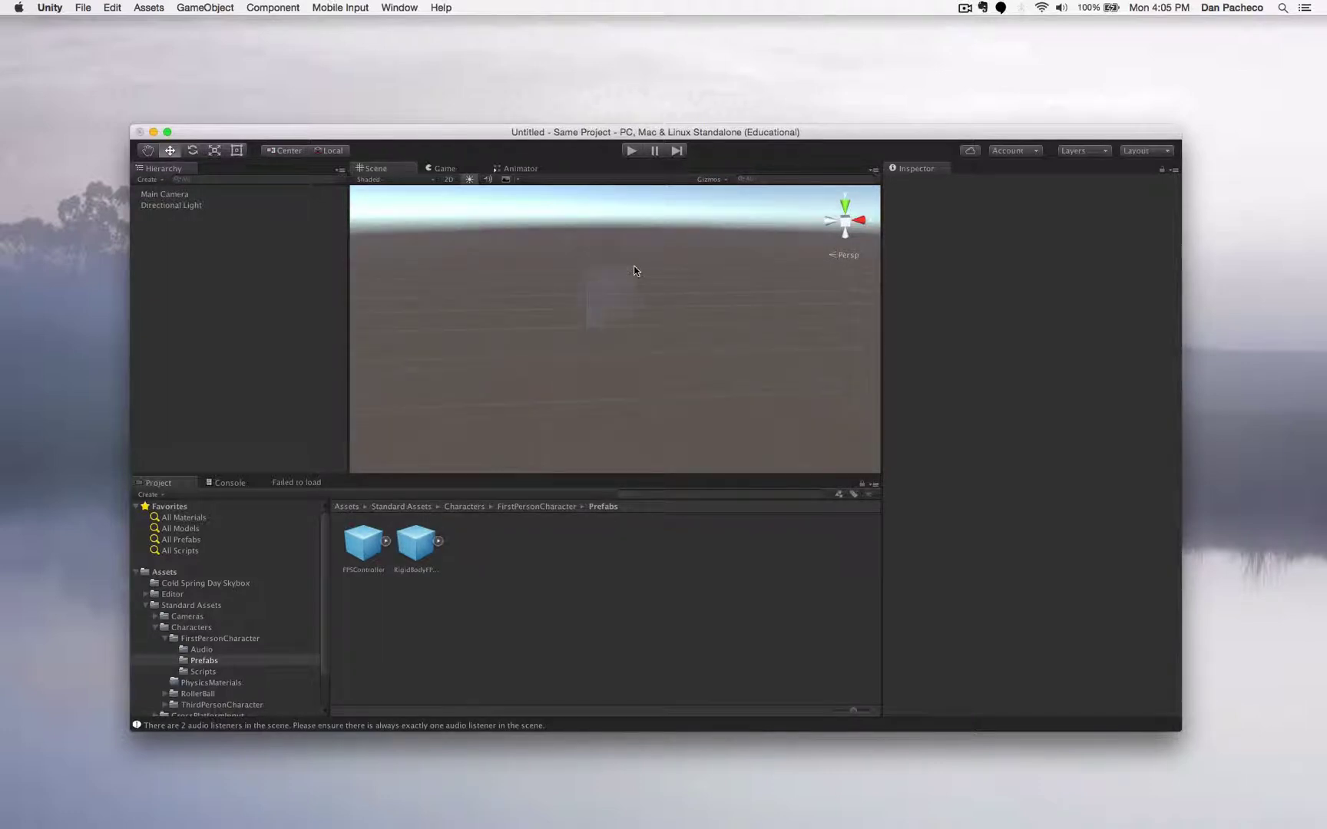
- Orbit the Scene view up toward the sky and back down to the ground plane
{"action": "right_click_drag", "start_coordinate": [562, 299], "coordinate": [657, 233]}
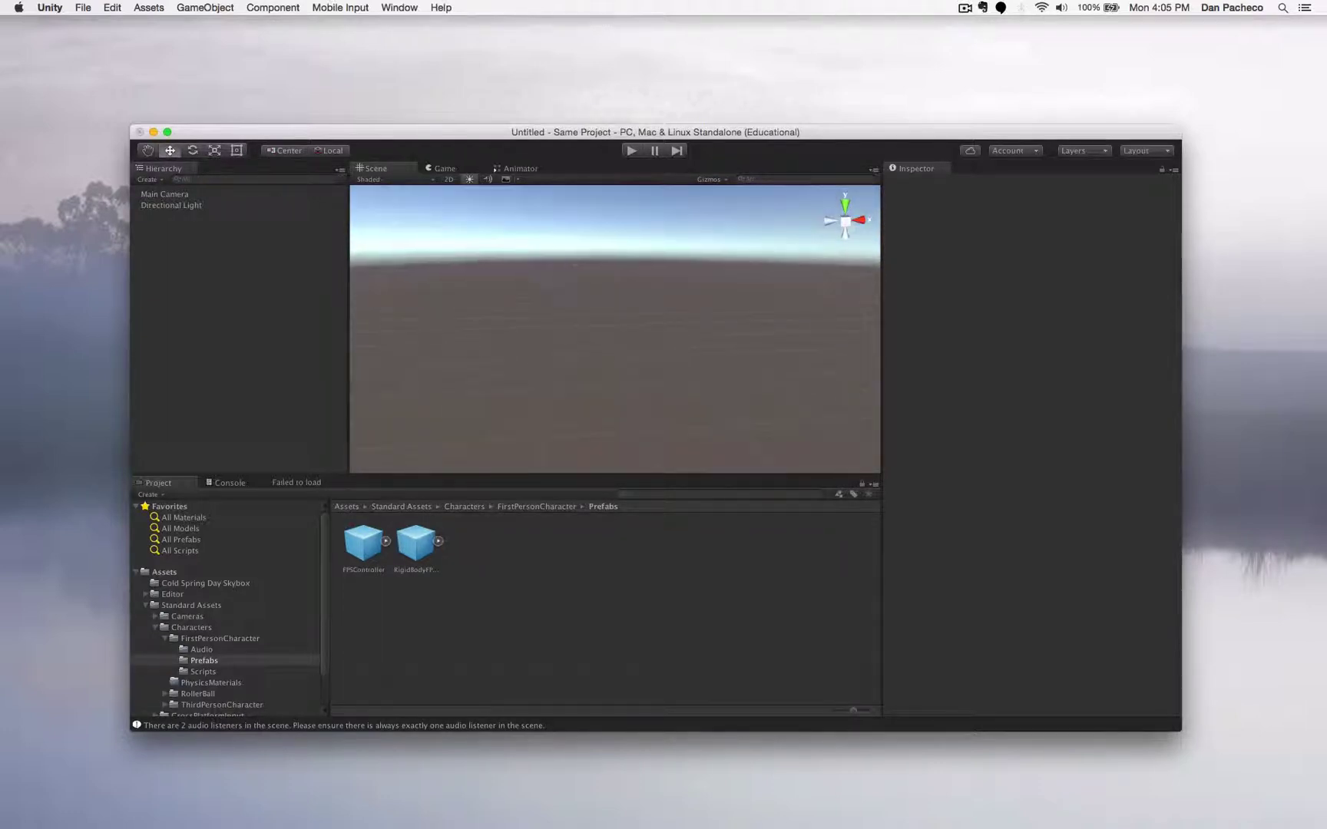
{"action": "right_click_drag", "start_coordinate": [483, 317], "coordinate": [522, 244]}
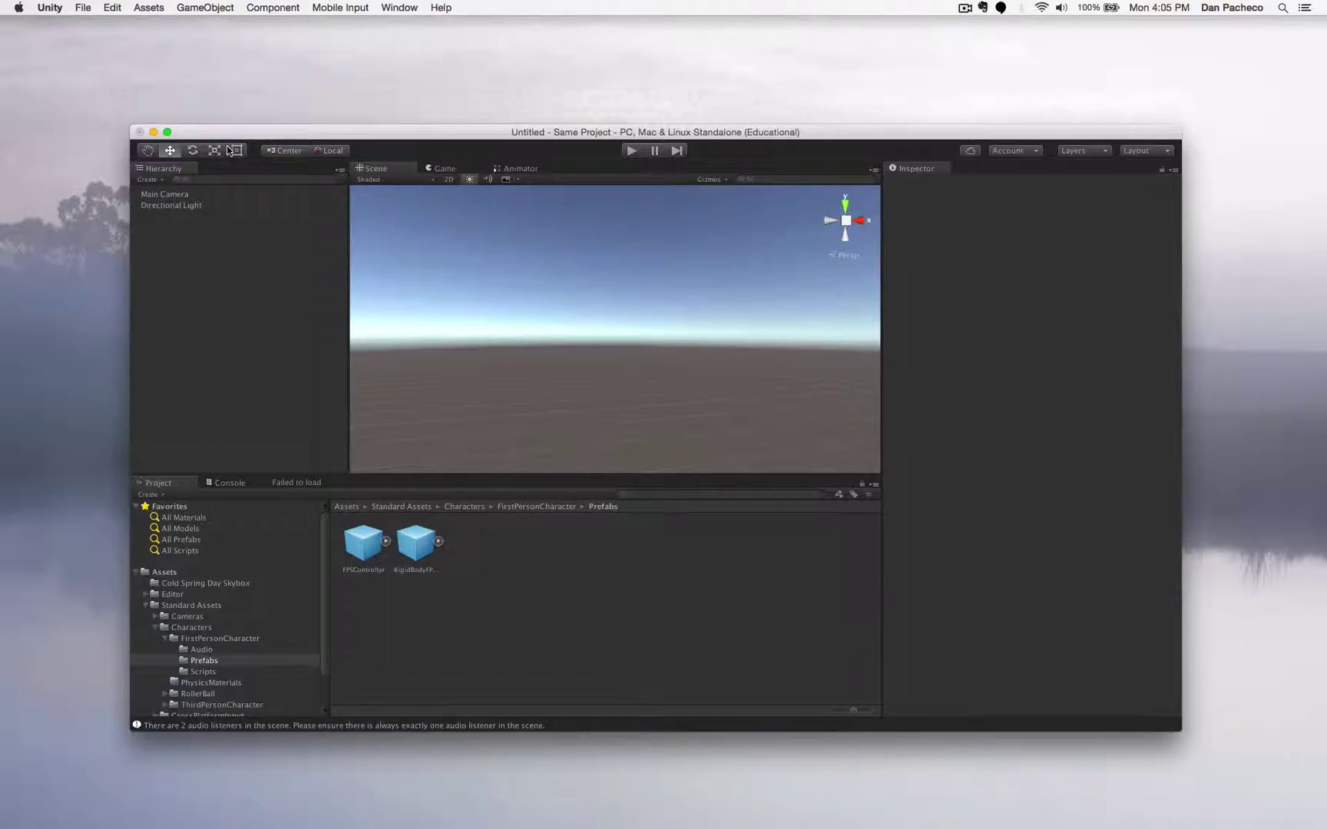
{"action": "left_click", "coordinate": [147, 152]}
{"action": "key", "text": "alt"}
{"action": "key", "text": "alt"}
{"action": "left_click_drag", "start_coordinate": [615, 327], "coordinate": [522, 369], "text": "alt"}
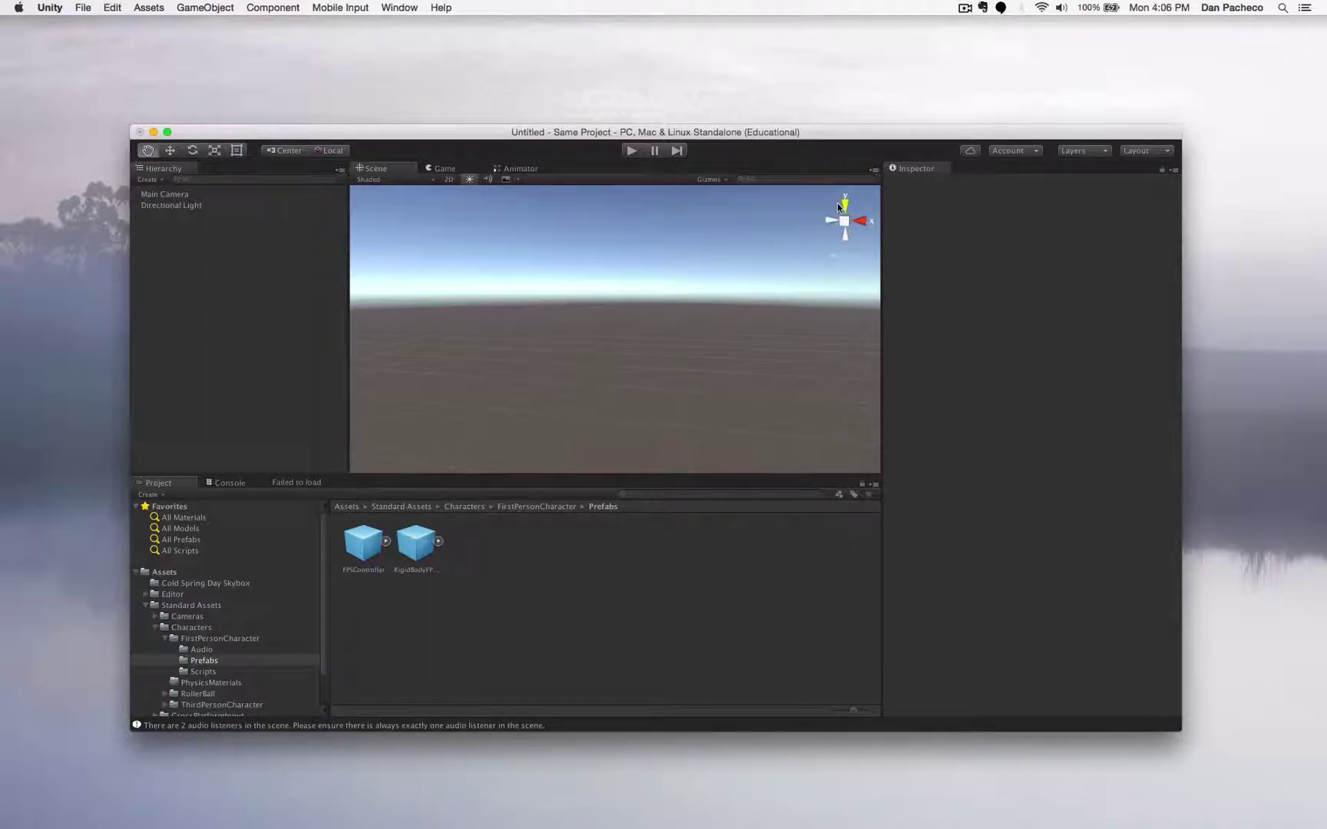
- Snap the Scene view through top and axis-aligned side views, then bring up the GameObject menu
{"action": "left_click", "coordinate": [856, 225]}
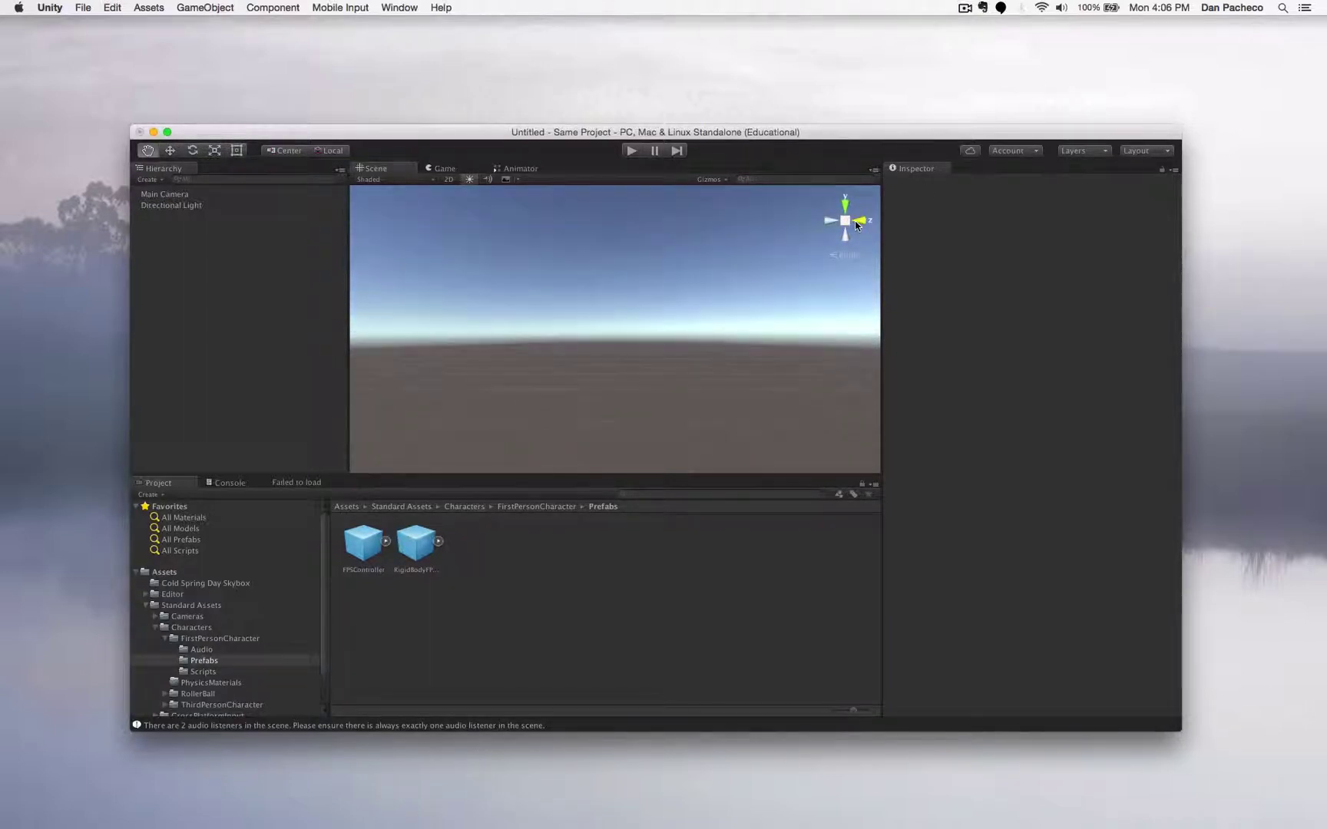
{"action": "left_click", "coordinate": [856, 225]}
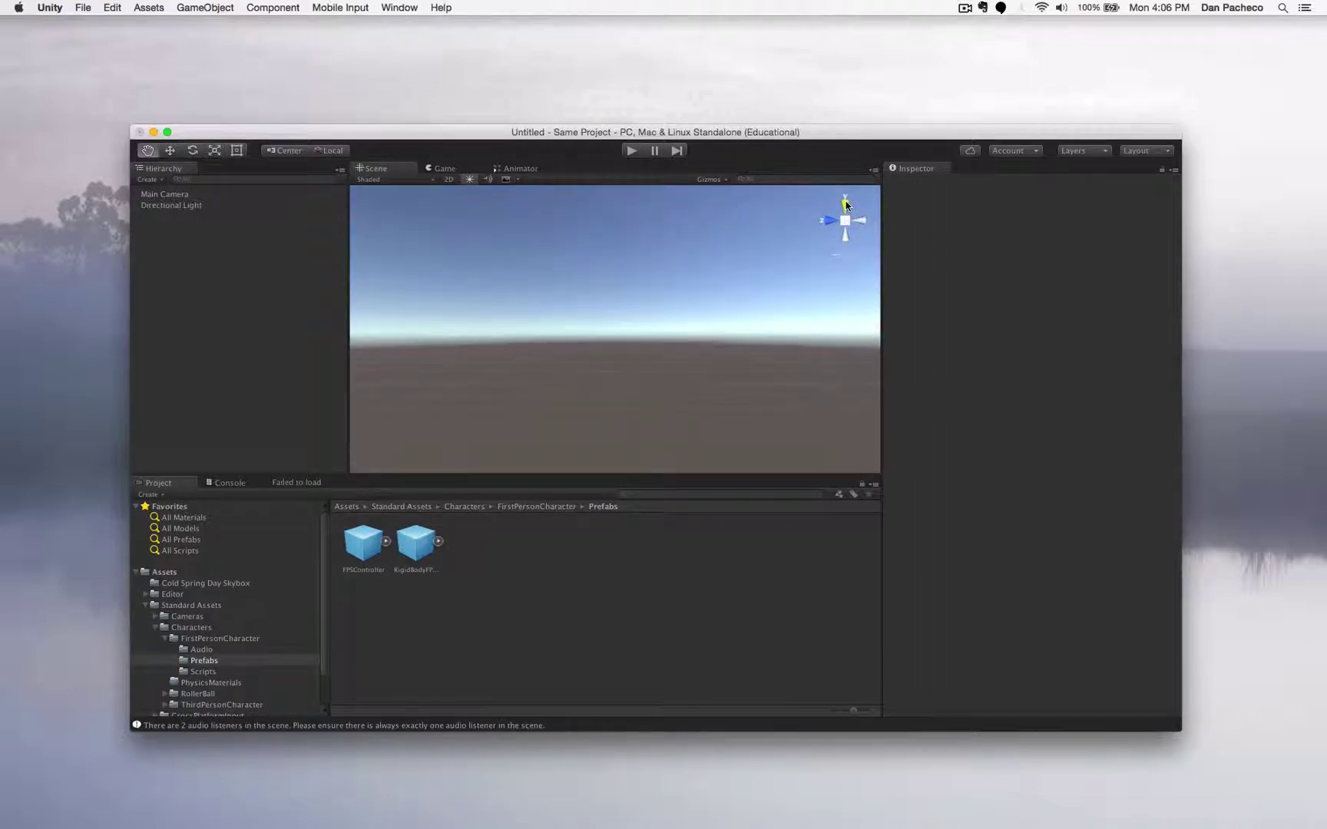
{"action": "left_click", "coordinate": [845, 206]}
{"action": "left_click", "coordinate": [862, 221]}
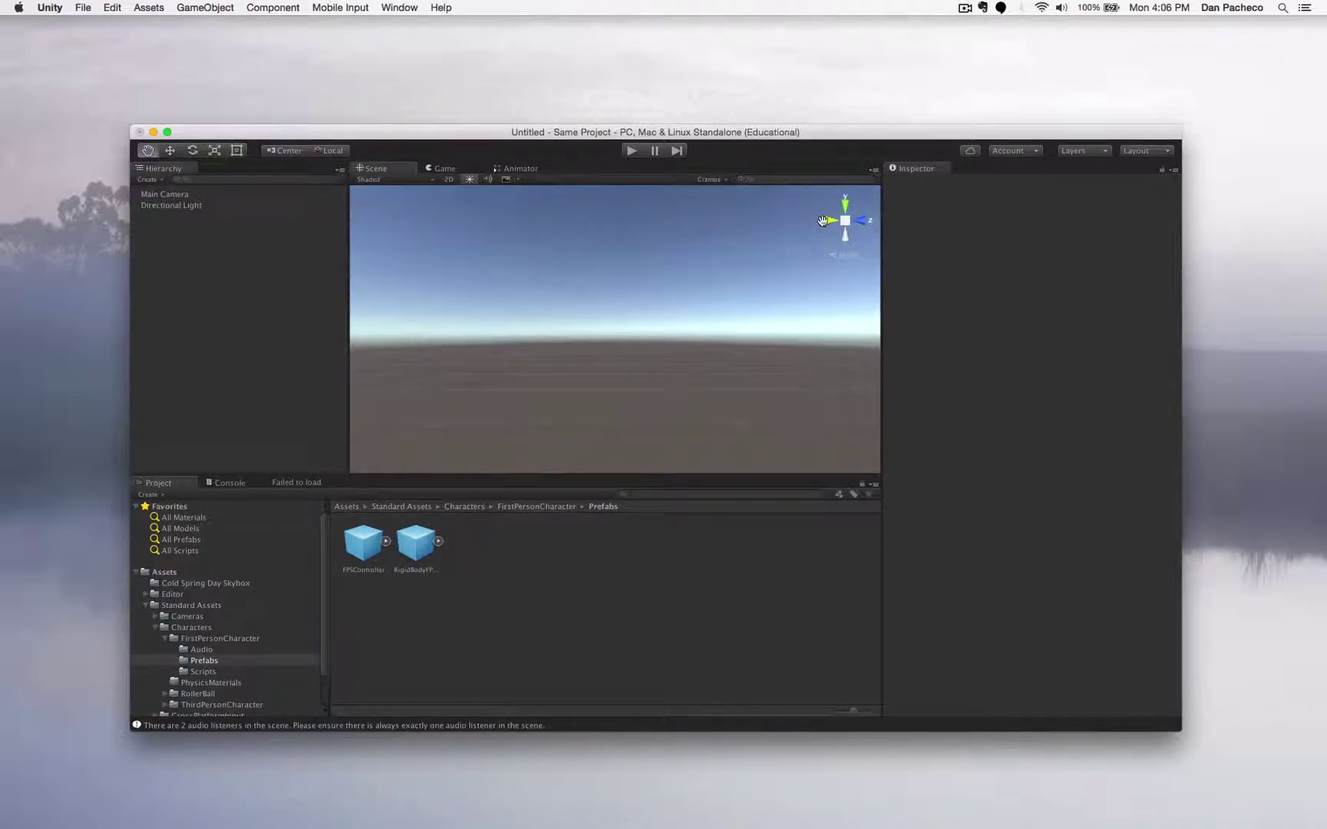
{"action": "left_click", "coordinate": [861, 222]}
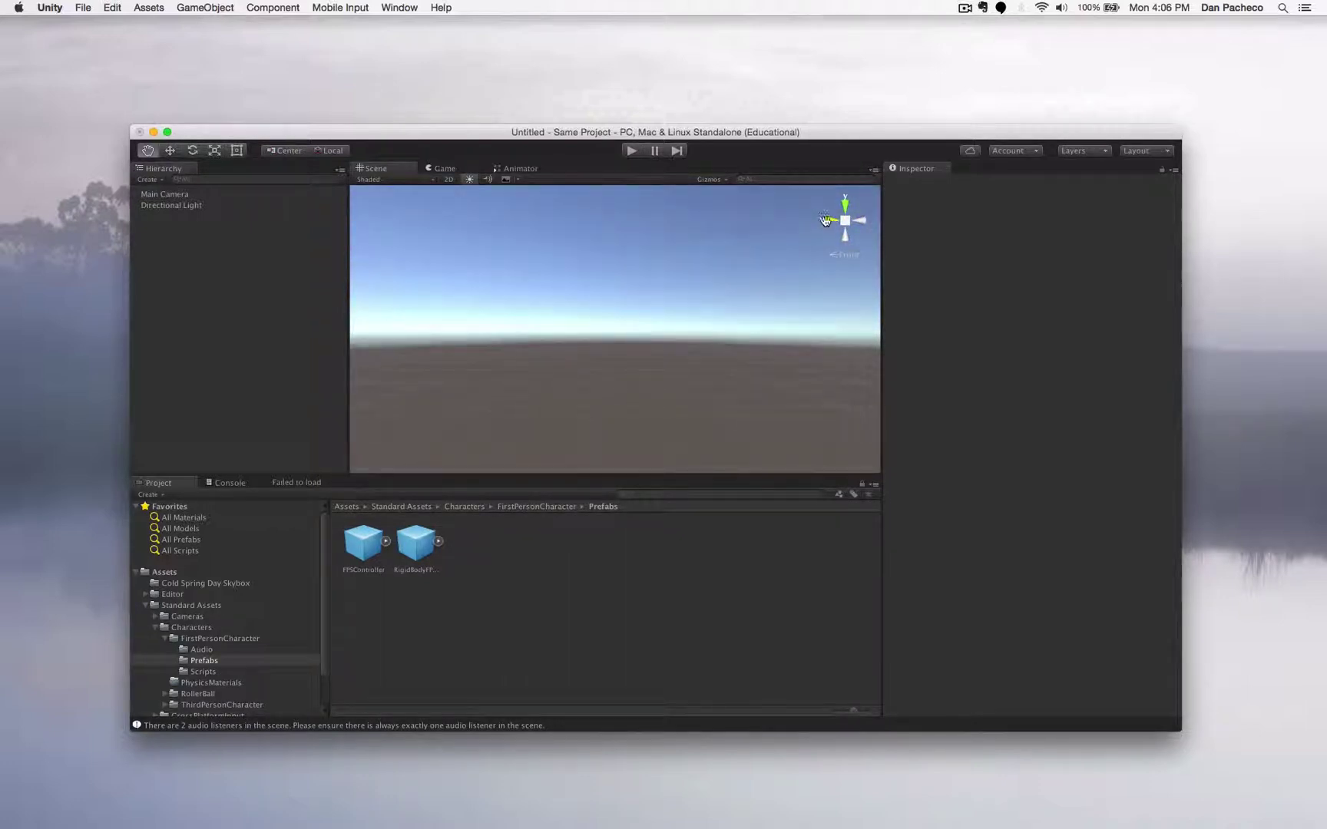
{"action": "left_click", "coordinate": [824, 221]}
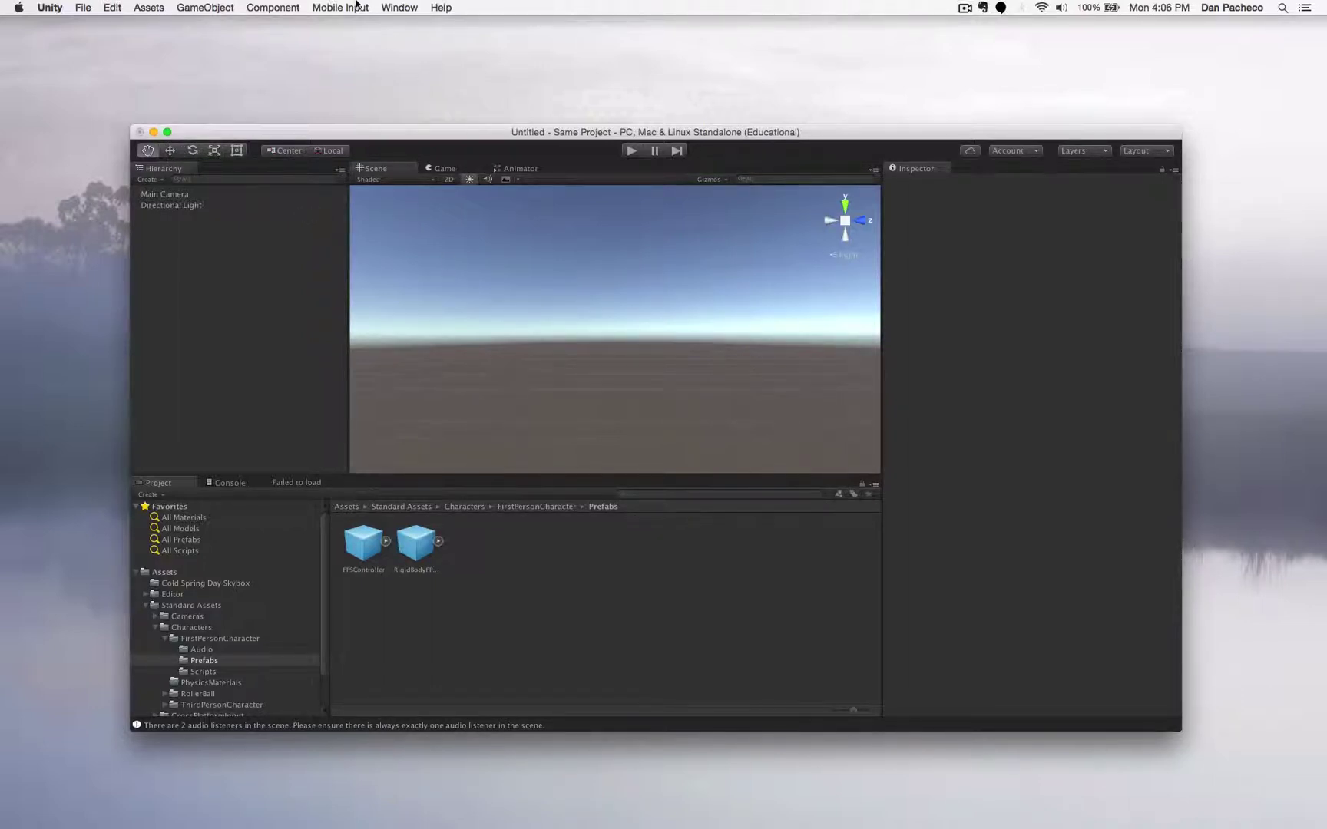
{"action": "left_click", "coordinate": [400, 7]}
- Add a Terrain from GameObject > 3D Object and view it from above
{"action": "mouse_move", "coordinate": [299, 6]}
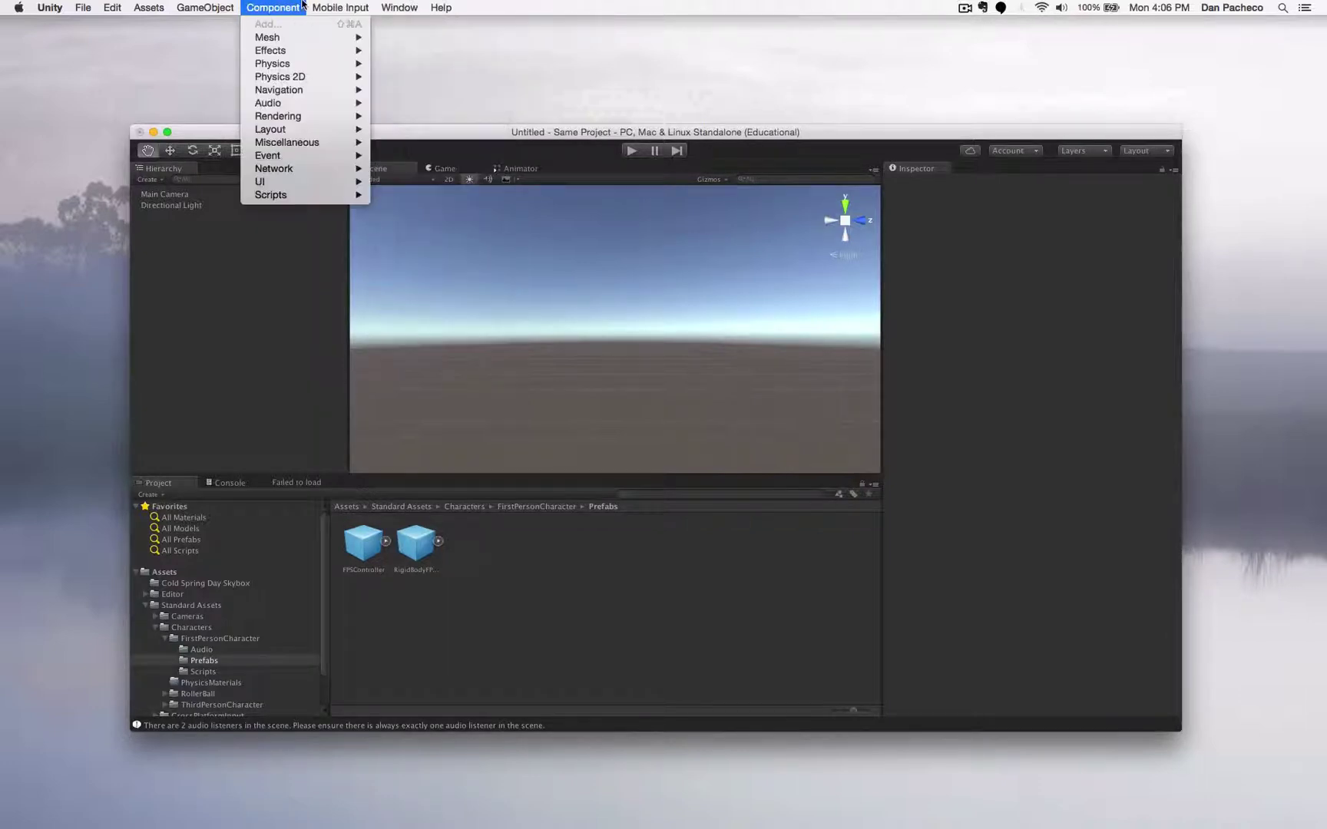
{"action": "mouse_move", "coordinate": [206, 7]}
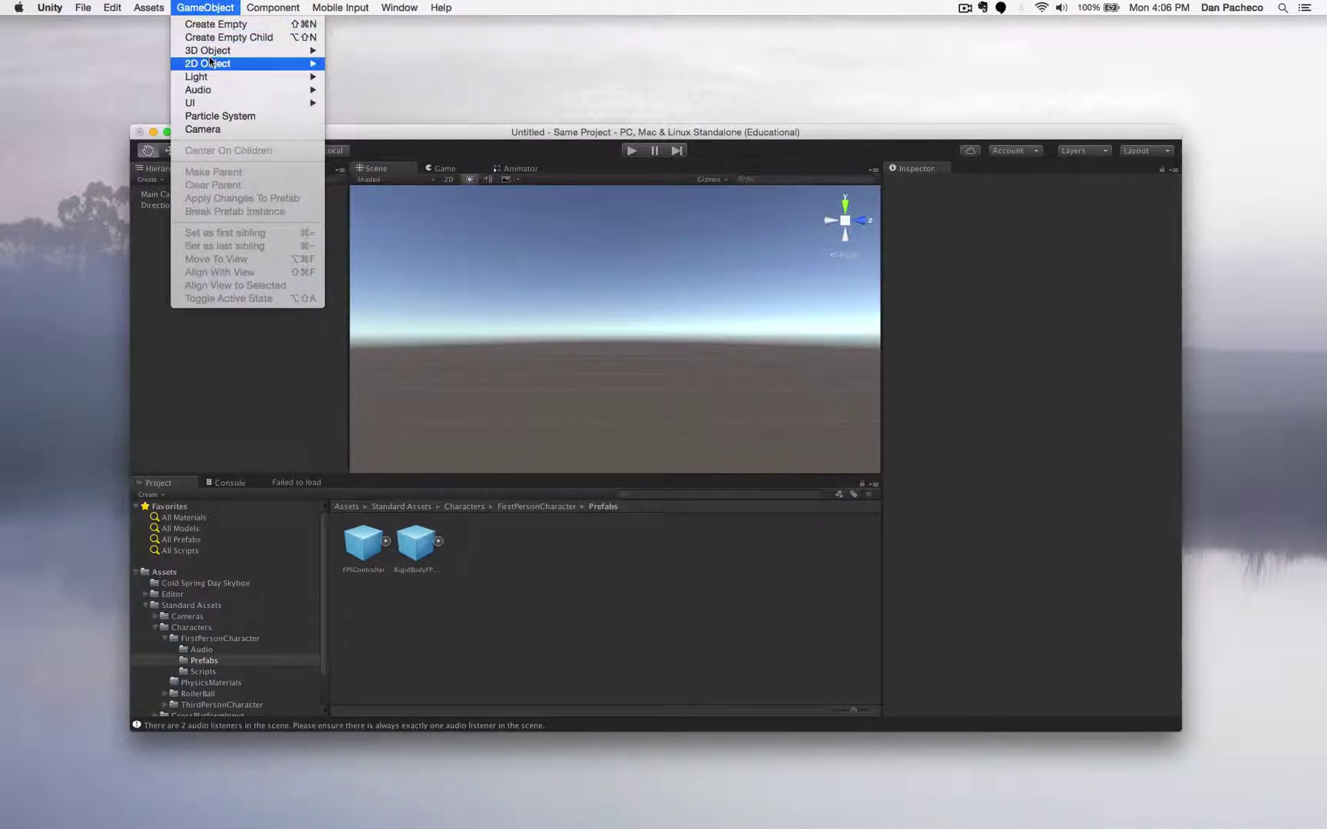
{"action": "mouse_move", "coordinate": [219, 50]}
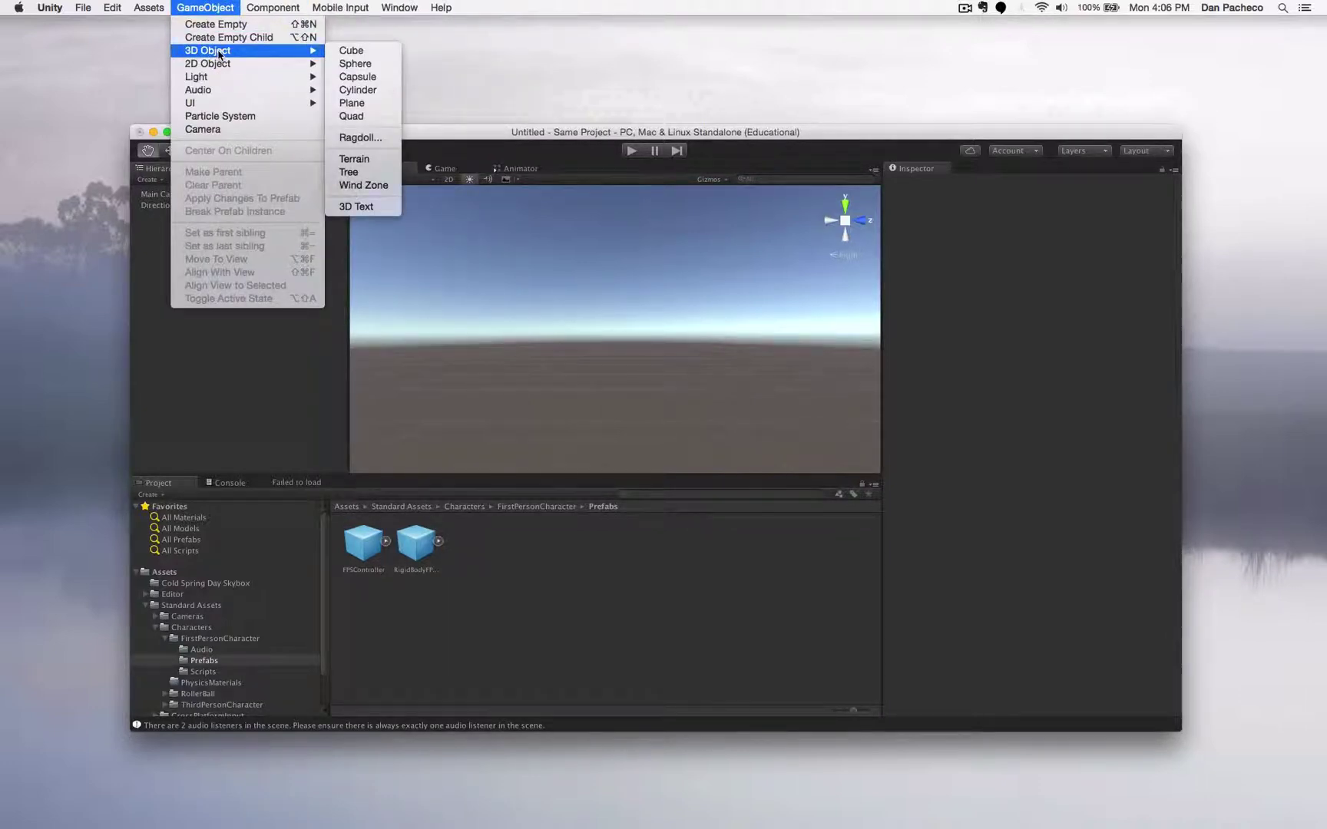
{"action": "left_click", "coordinate": [355, 158]}
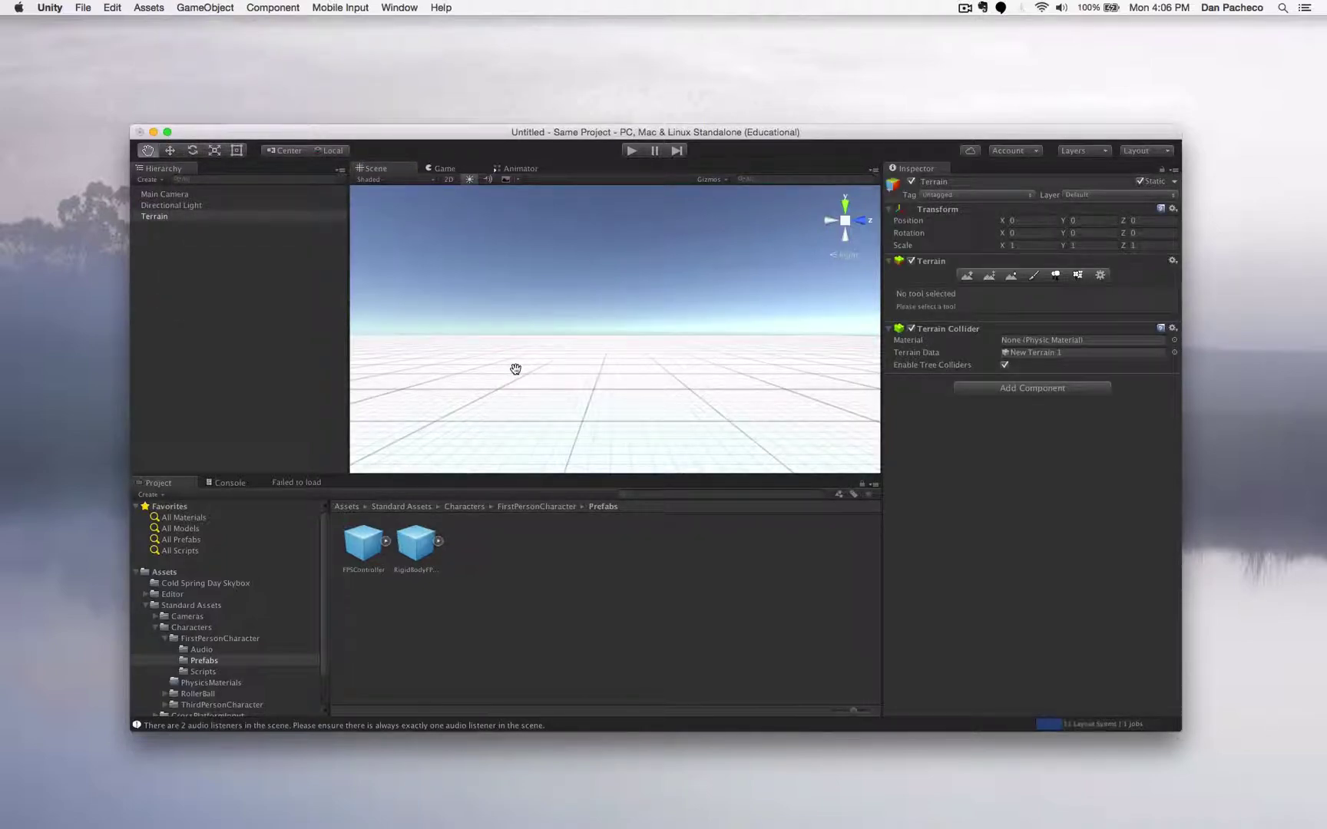
{"action": "left_click_drag", "start_coordinate": [515, 368], "coordinate": [714, 442], "text": "alt"}
{"action": "scroll", "coordinate": [716, 438], "scroll_direction": "up", "scroll_amount": 5}
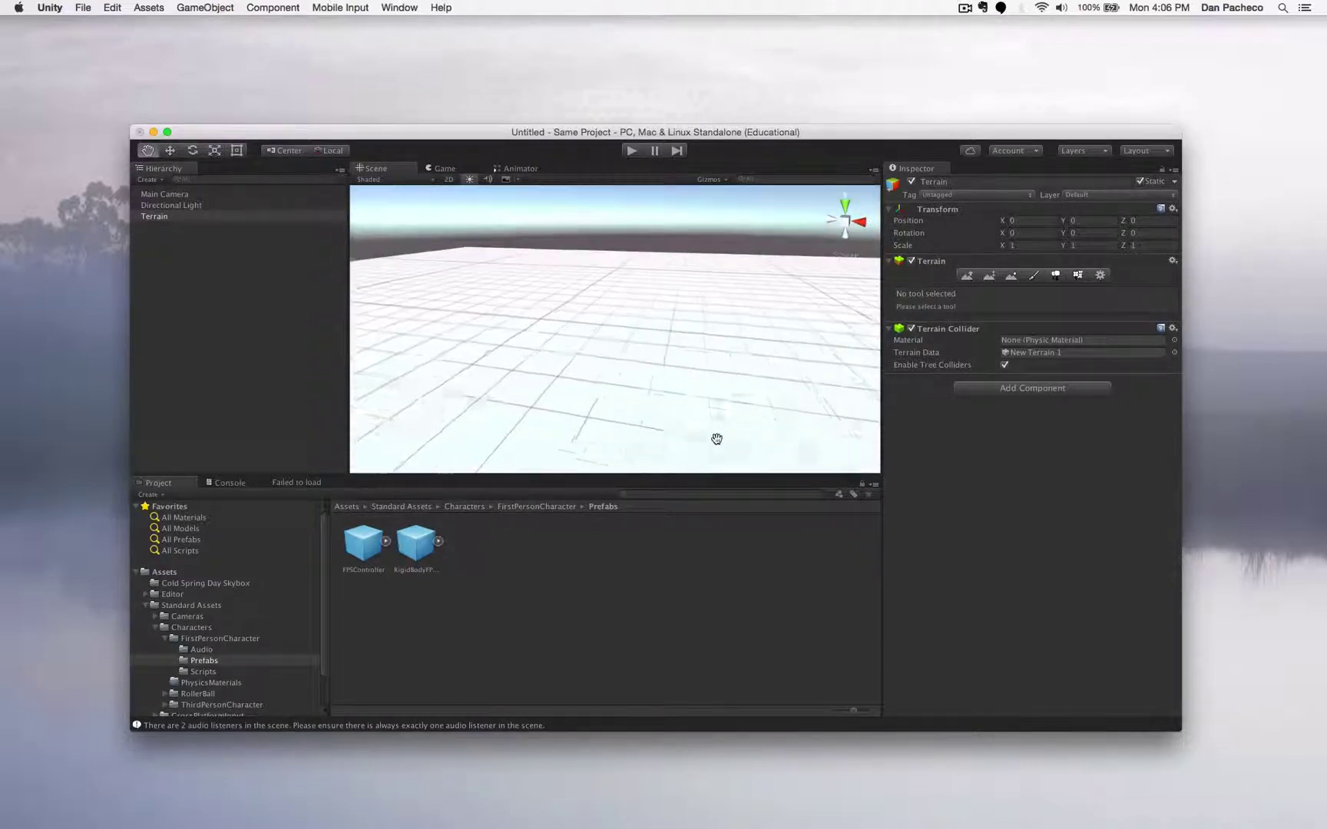
{"action": "scroll", "coordinate": [716, 439], "scroll_direction": "down", "scroll_amount": 5}
{"action": "left_click_drag", "start_coordinate": [690, 349], "coordinate": [767, 317], "text": "alt"}
{"action": "scroll", "coordinate": [692, 401], "scroll_direction": "down", "scroll_amount": 3}
{"action": "scroll", "coordinate": [692, 401], "scroll_direction": "up", "scroll_amount": 6}
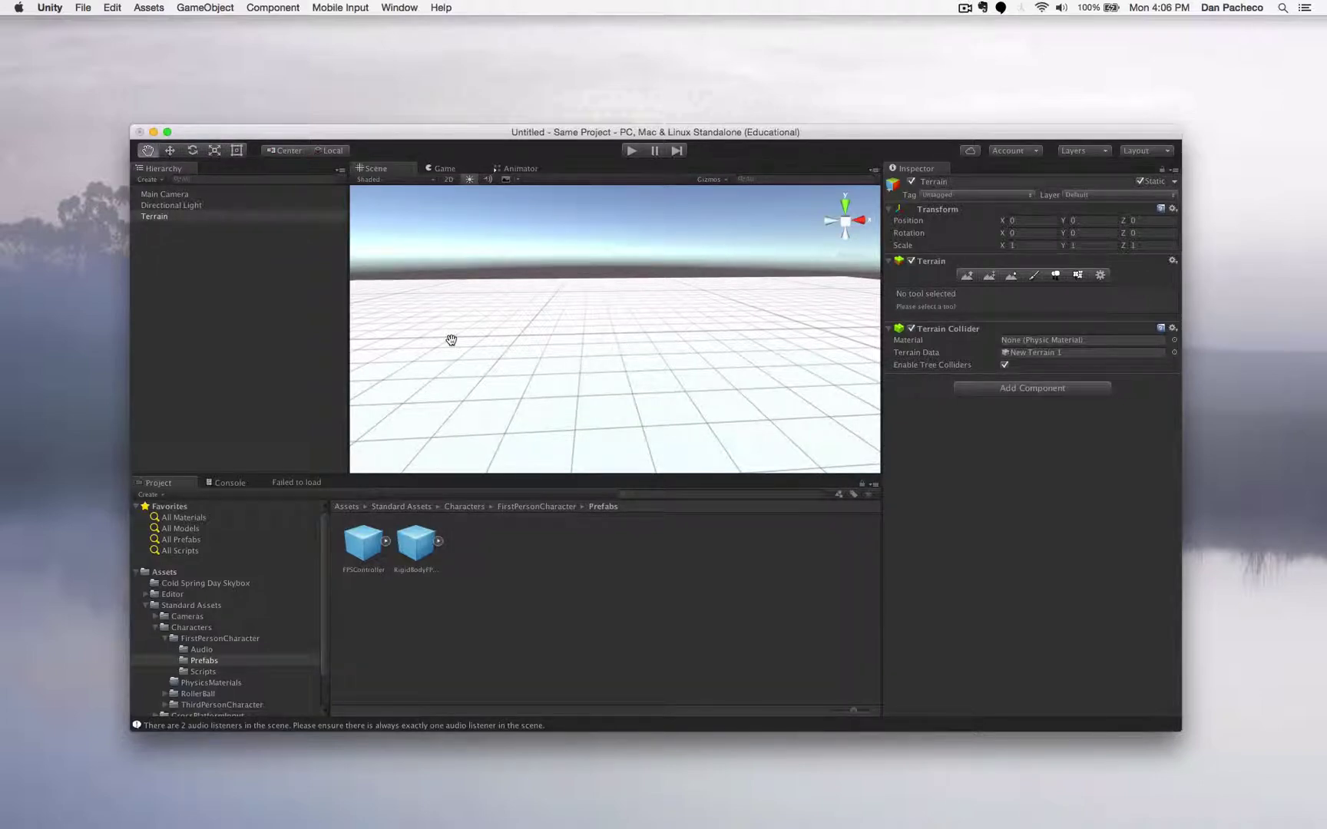
- With the Move tool, lift the terrain along Y, then reset its Position Y to 0
{"action": "left_click", "coordinate": [169, 152]}
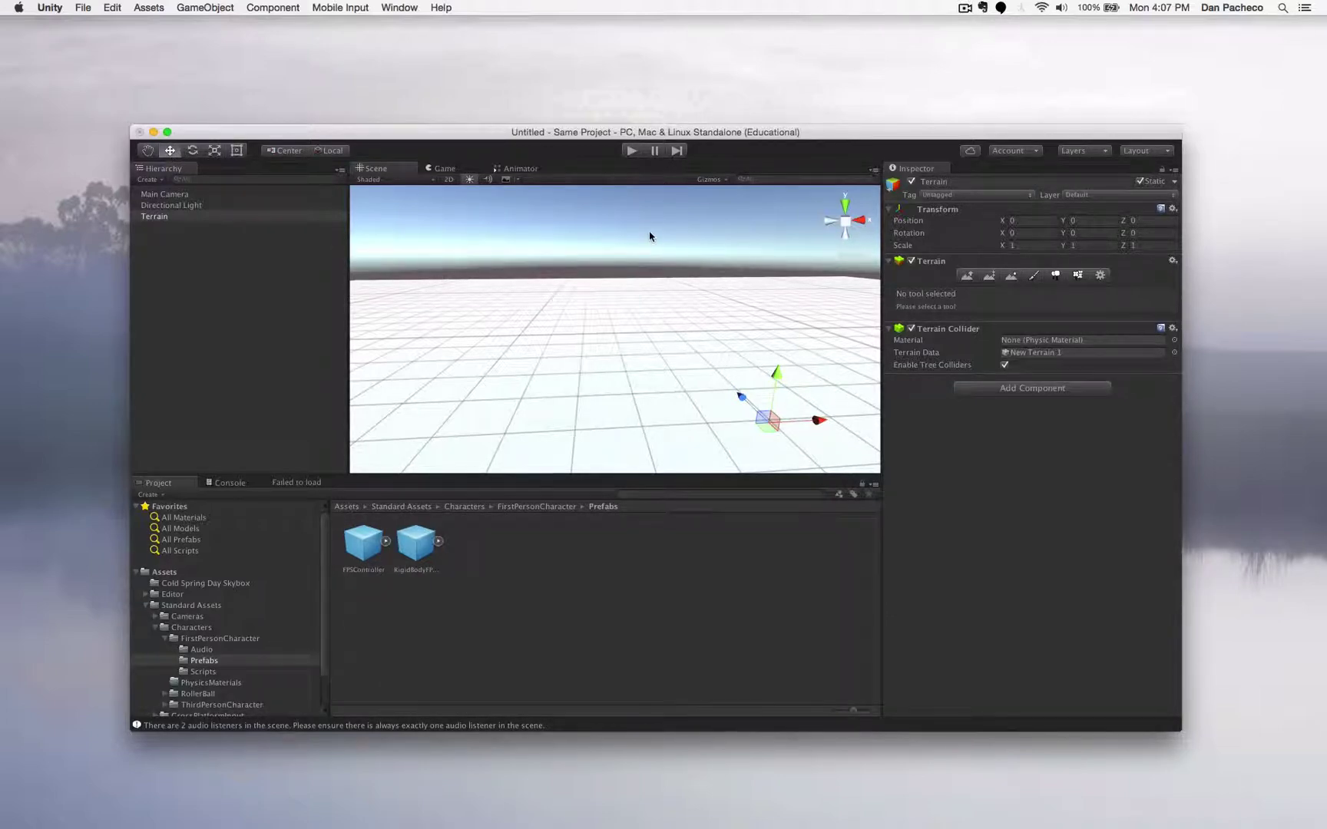
{"action": "left_click", "coordinate": [608, 265]}
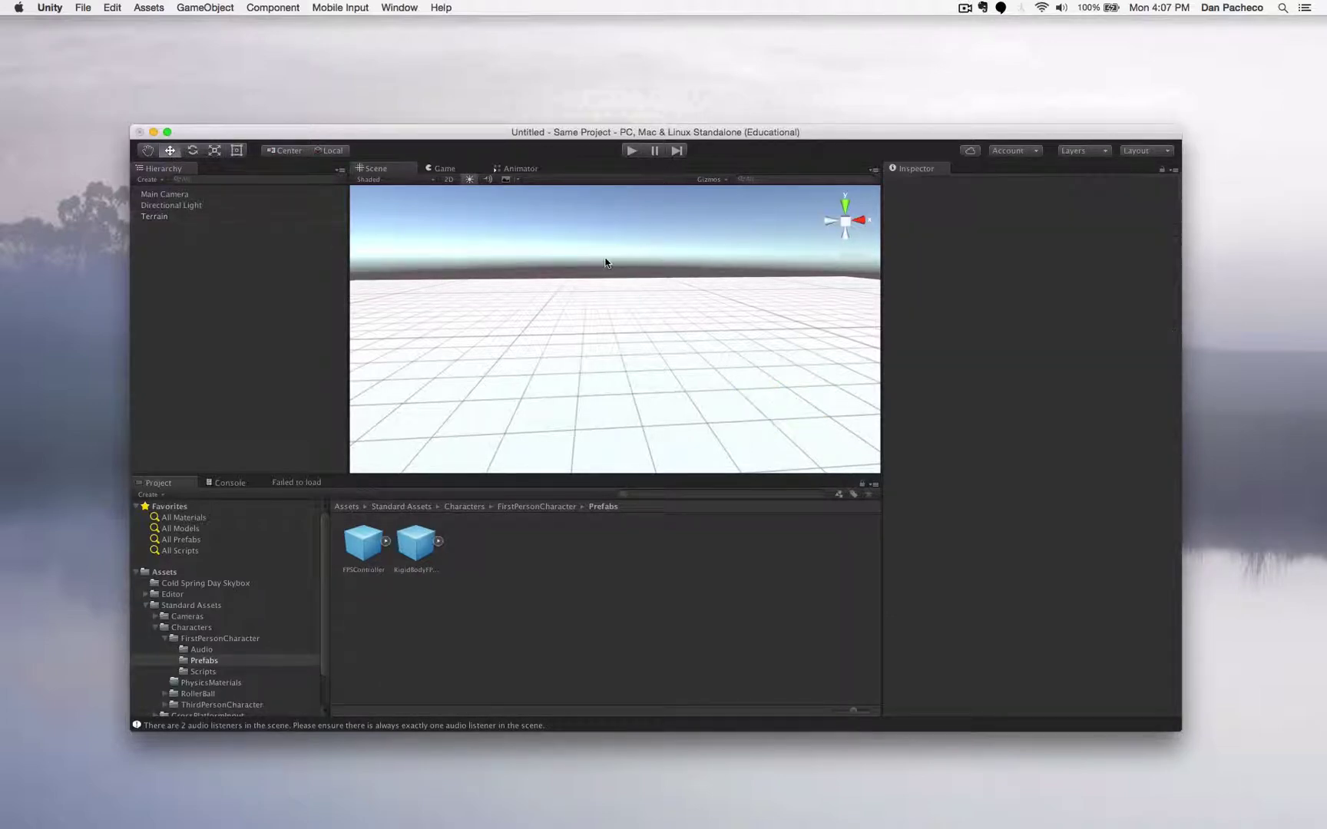
{"action": "left_click", "coordinate": [623, 355]}
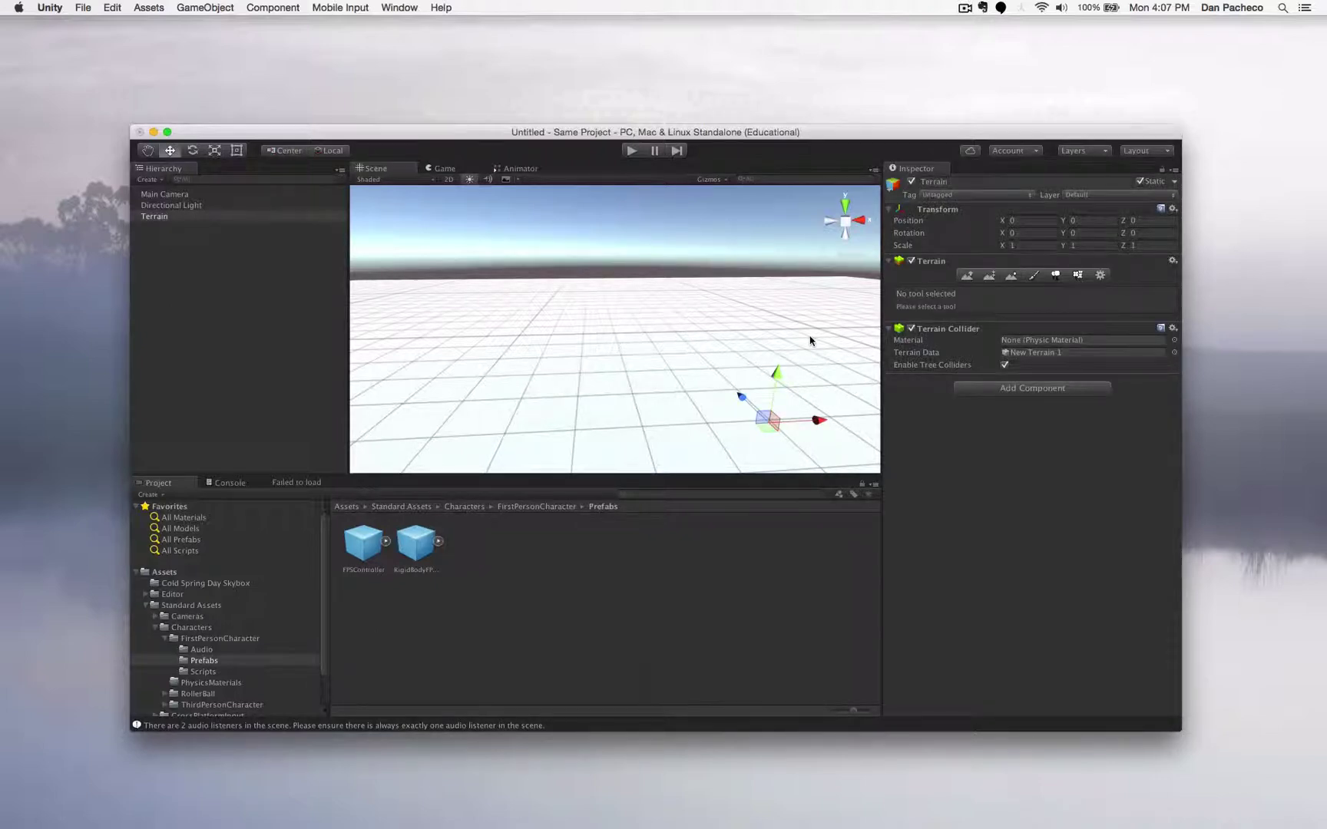
{"action": "left_click", "coordinate": [655, 262]}
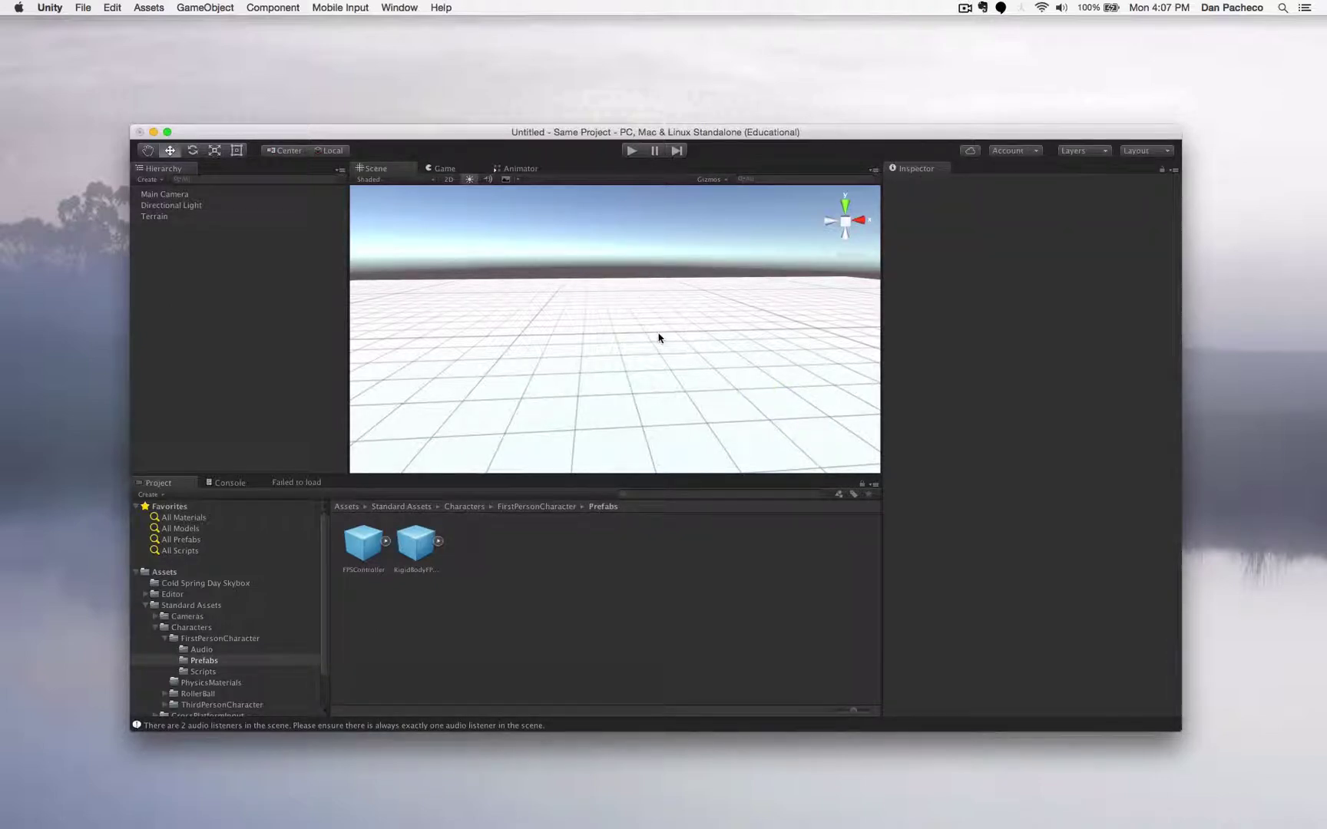
{"action": "left_click", "coordinate": [659, 338]}
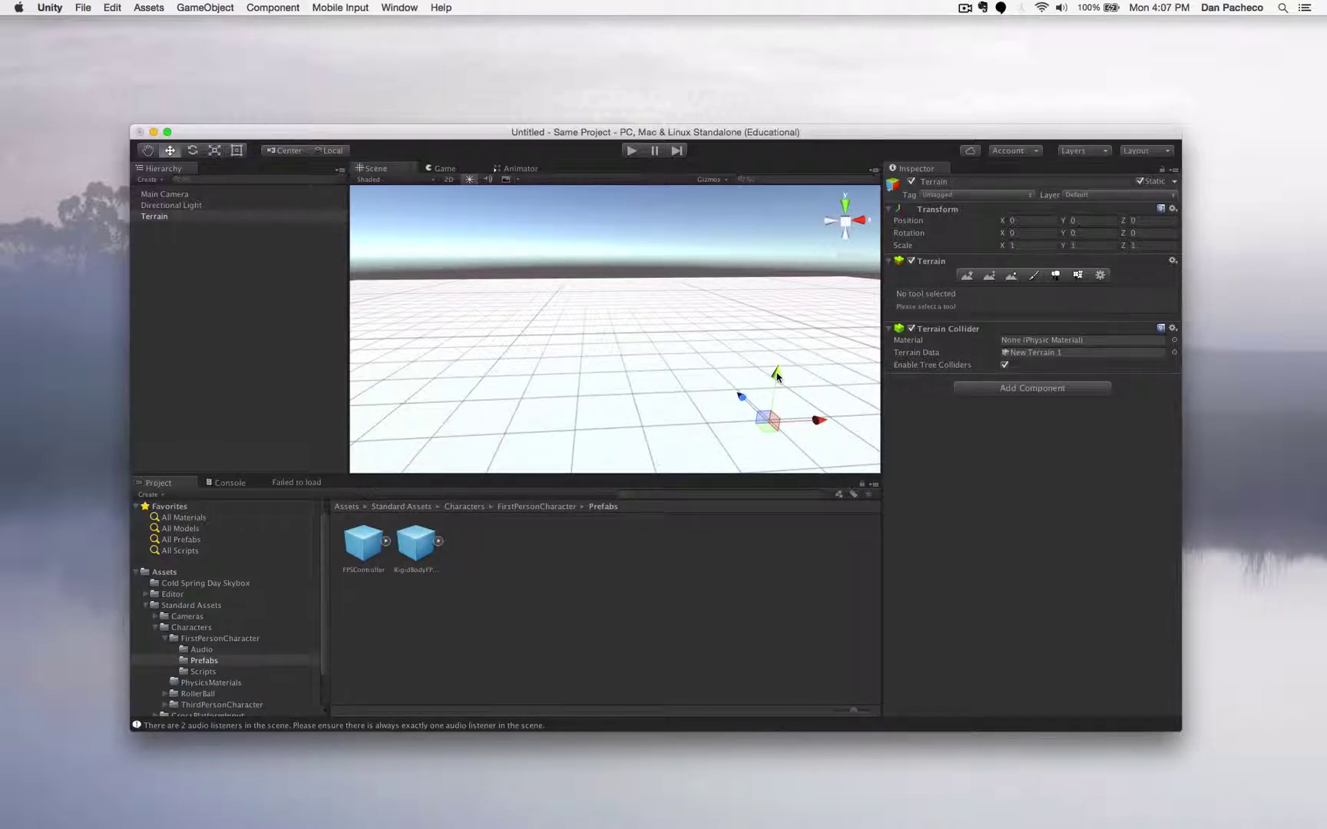
{"action": "mouse_move", "coordinate": [777, 376]}
{"action": "left_mouse_down"}
{"action": "mouse_move", "coordinate": [800, 243]}
{"action": "mouse_move", "coordinate": [768, 415]}
{"action": "mouse_move", "coordinate": [788, 324]}
{"action": "mouse_move", "coordinate": [782, 403]}
{"action": "mouse_move", "coordinate": [783, 353]}
{"action": "mouse_move", "coordinate": [783, 381]}
{"action": "left_mouse_up"}
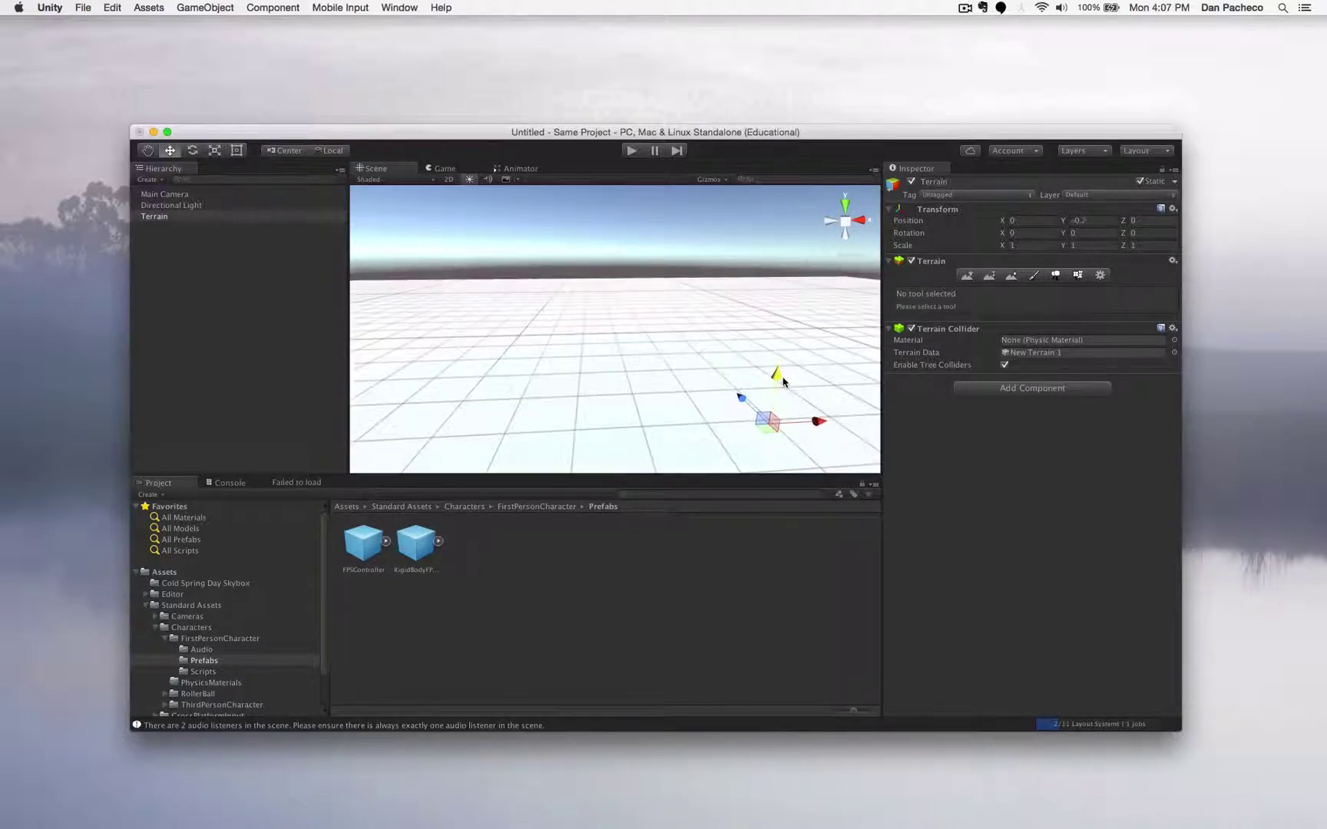
{"action": "left_click", "coordinate": [1091, 222]}
{"action": "type", "text": "0"}
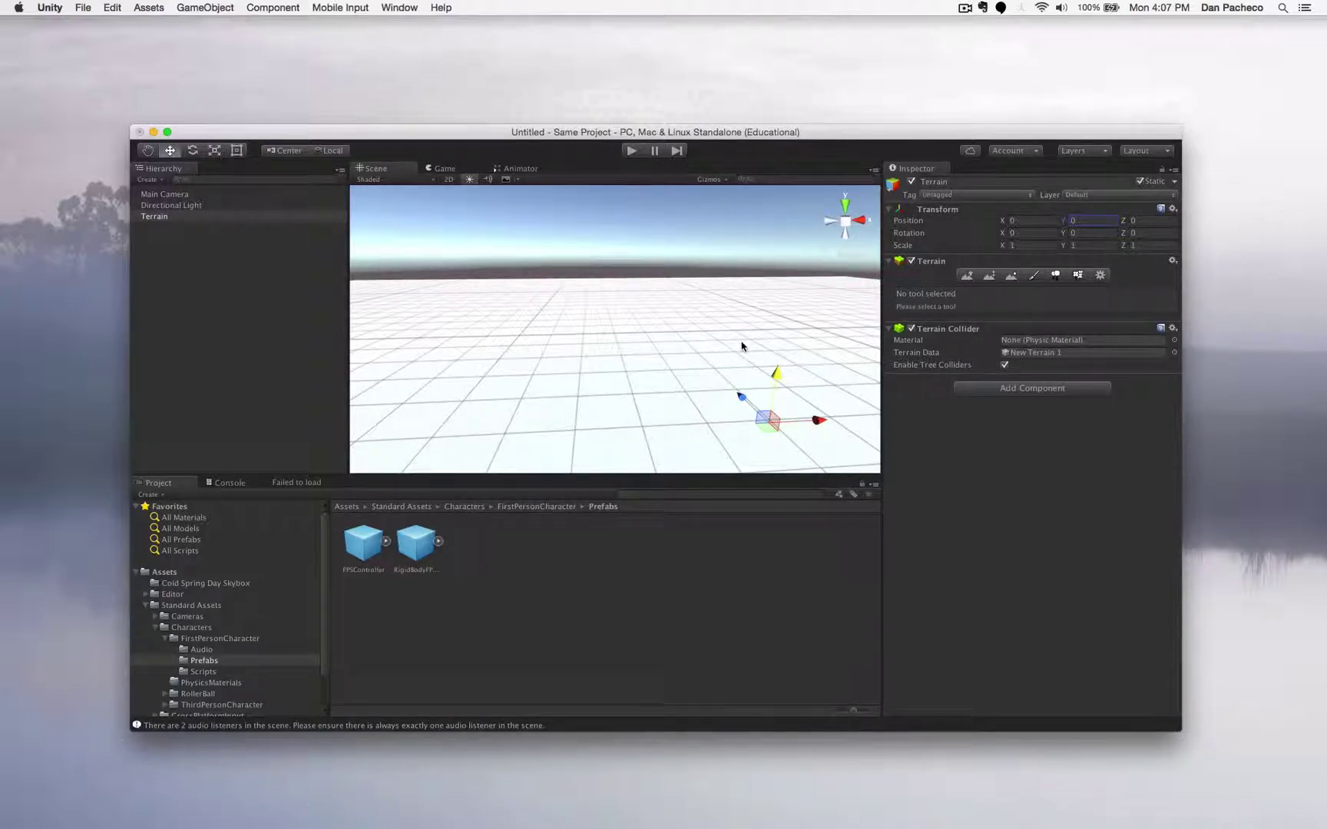
- Add a terrain texture with SandAlbedo as its Albedo so sand covers the whole terrain
{"action": "left_click", "coordinate": [1034, 276]}
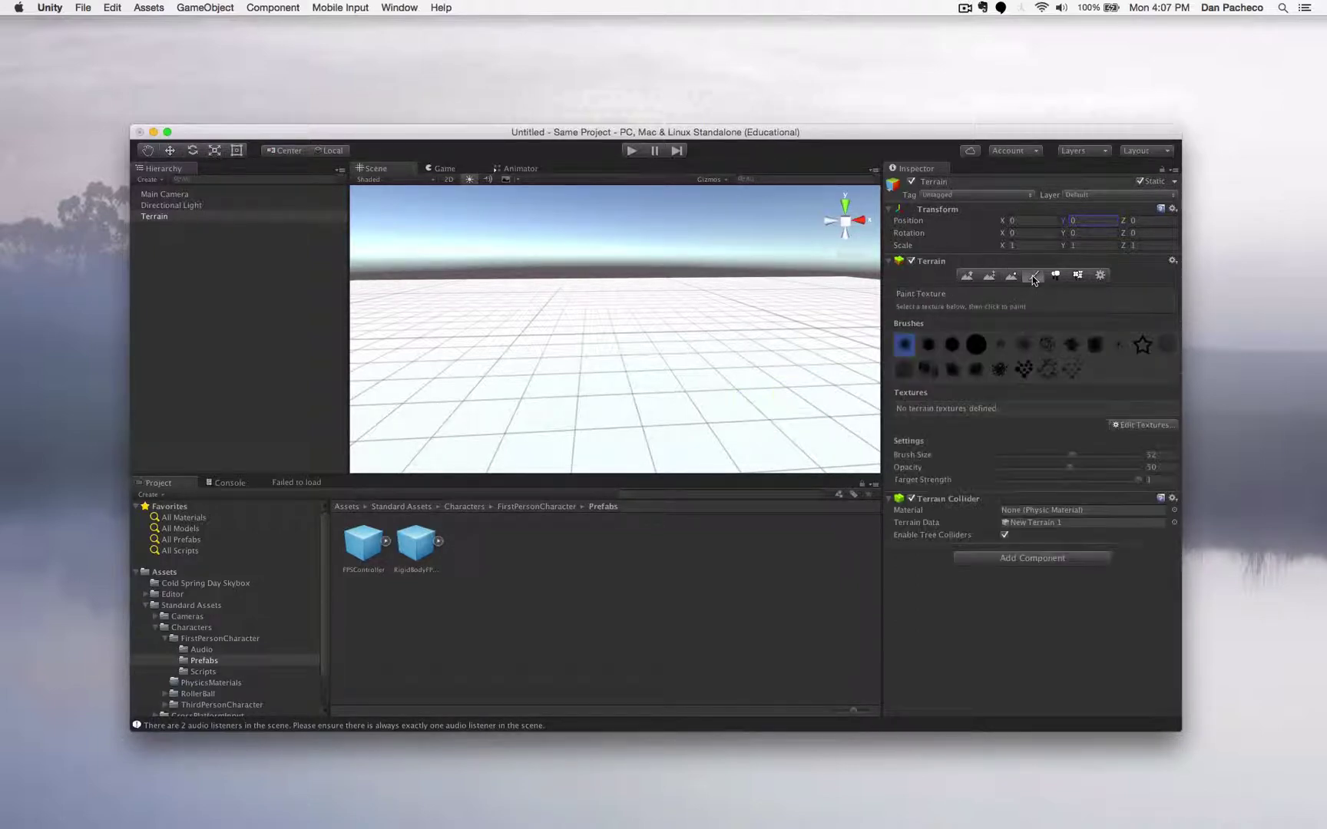
{"action": "left_click", "coordinate": [1141, 426]}
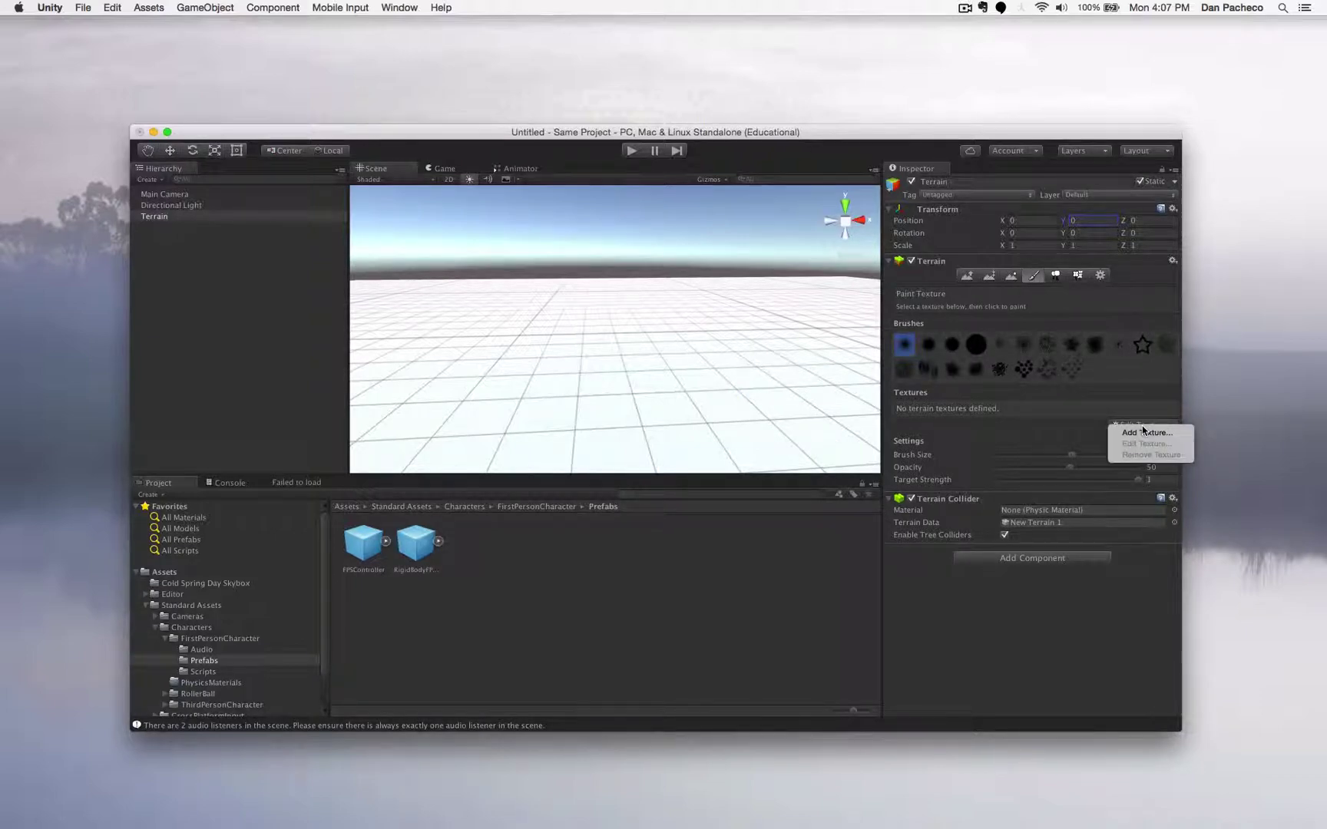
{"action": "left_click", "coordinate": [1144, 434]}
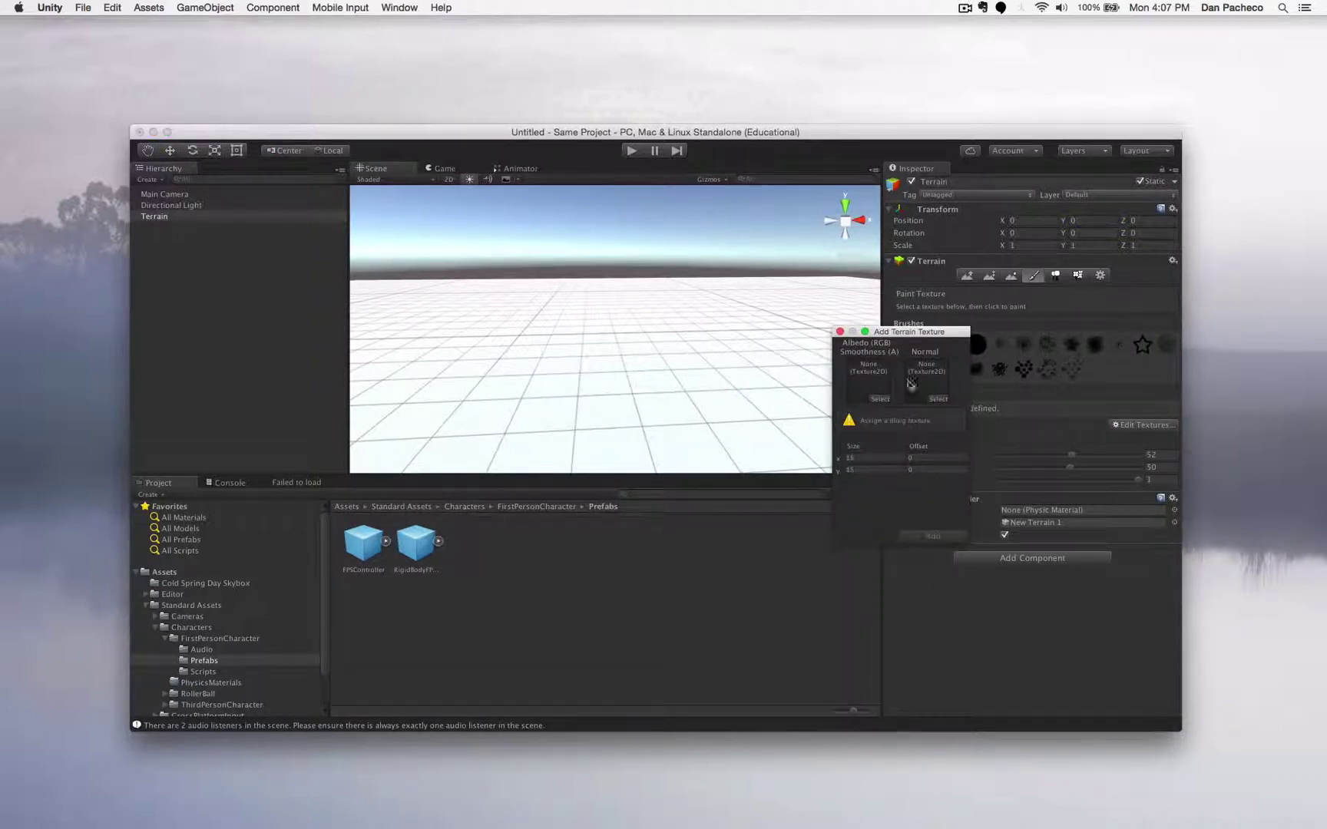
{"action": "left_click", "coordinate": [880, 398]}
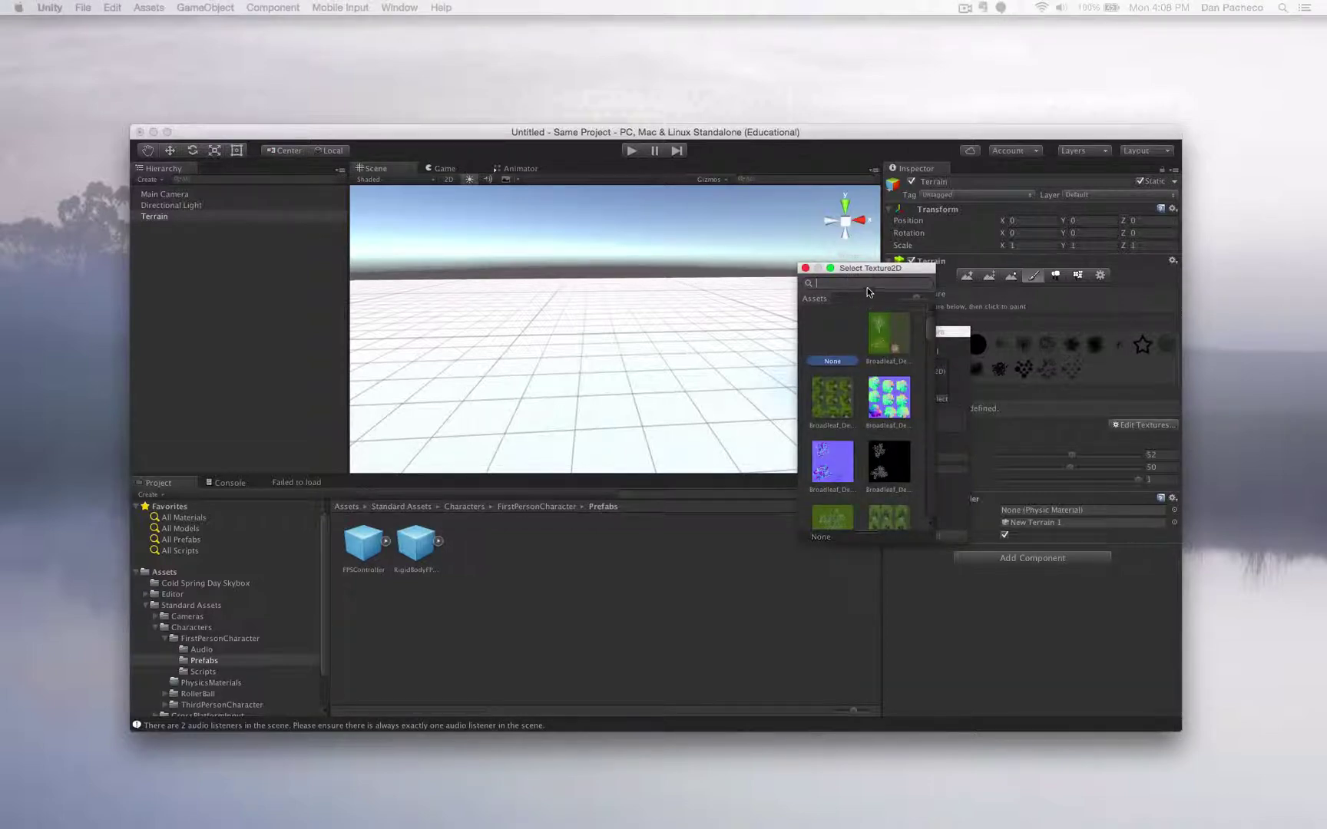
{"action": "scroll", "coordinate": [874, 368], "scroll_direction": "down", "scroll_amount": 5}
{"action": "scroll", "coordinate": [875, 368], "scroll_direction": "up", "scroll_amount": 10}
{"action": "type", "text": "sand"}
{"action": "double_click", "coordinate": [877, 339]}
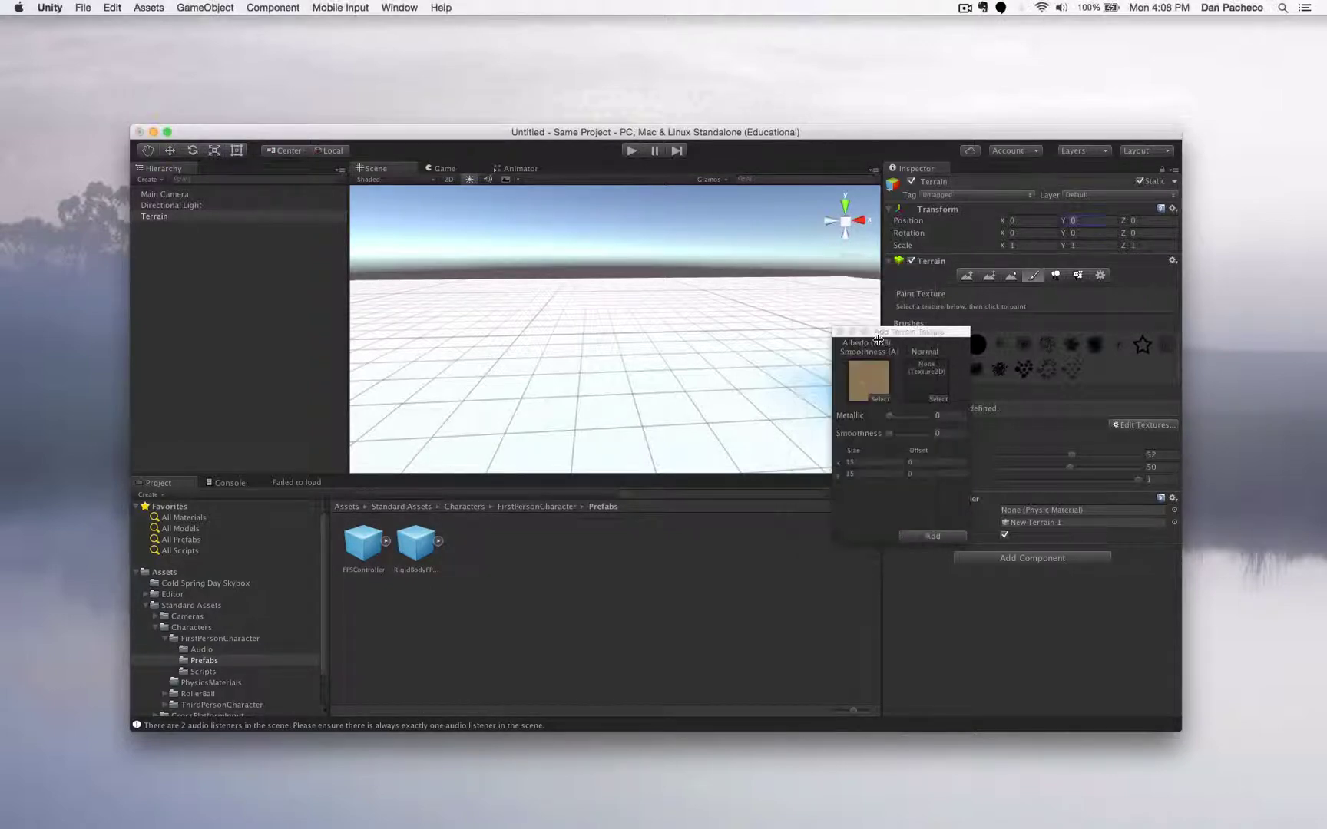
{"action": "left_click", "coordinate": [934, 536]}
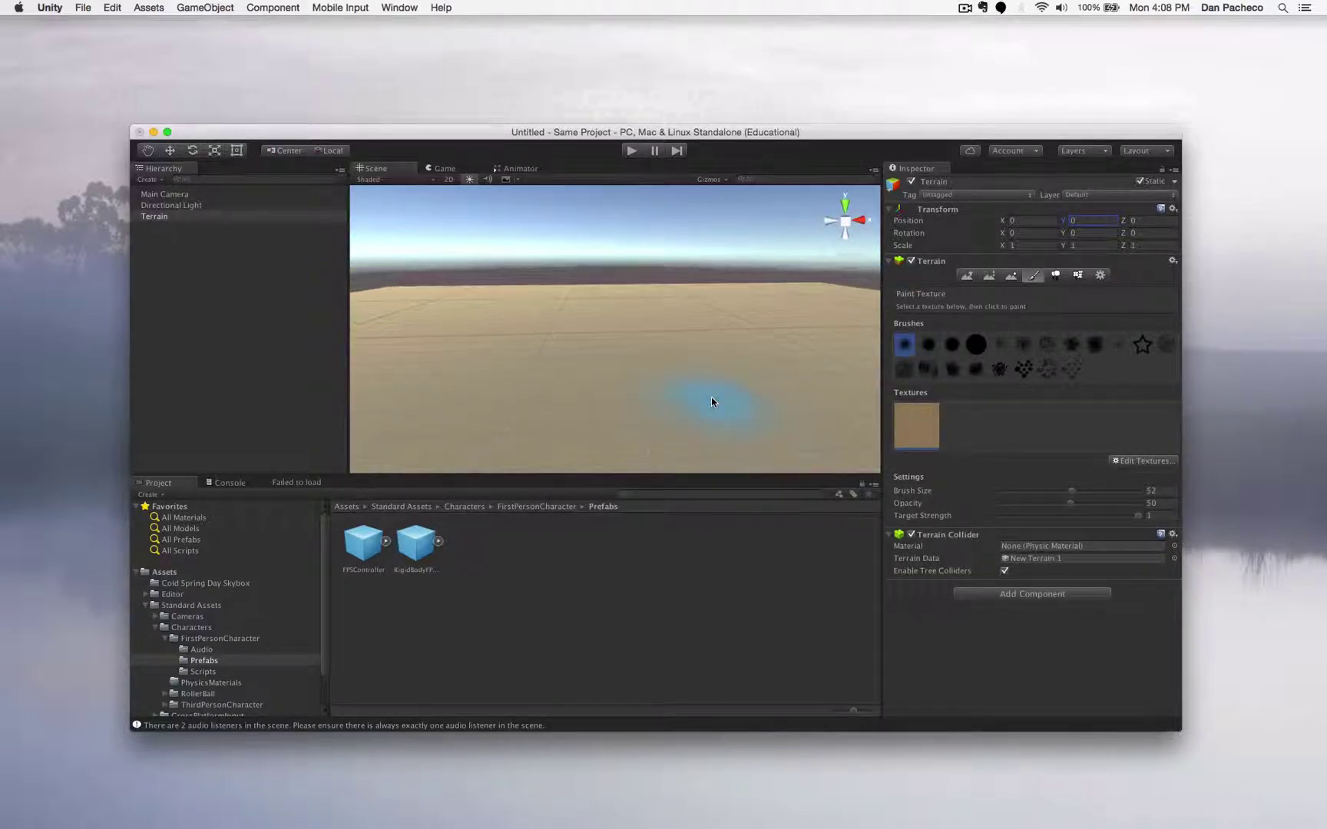
{"action": "scroll", "coordinate": [711, 397], "scroll_direction": "down", "scroll_amount": 3}
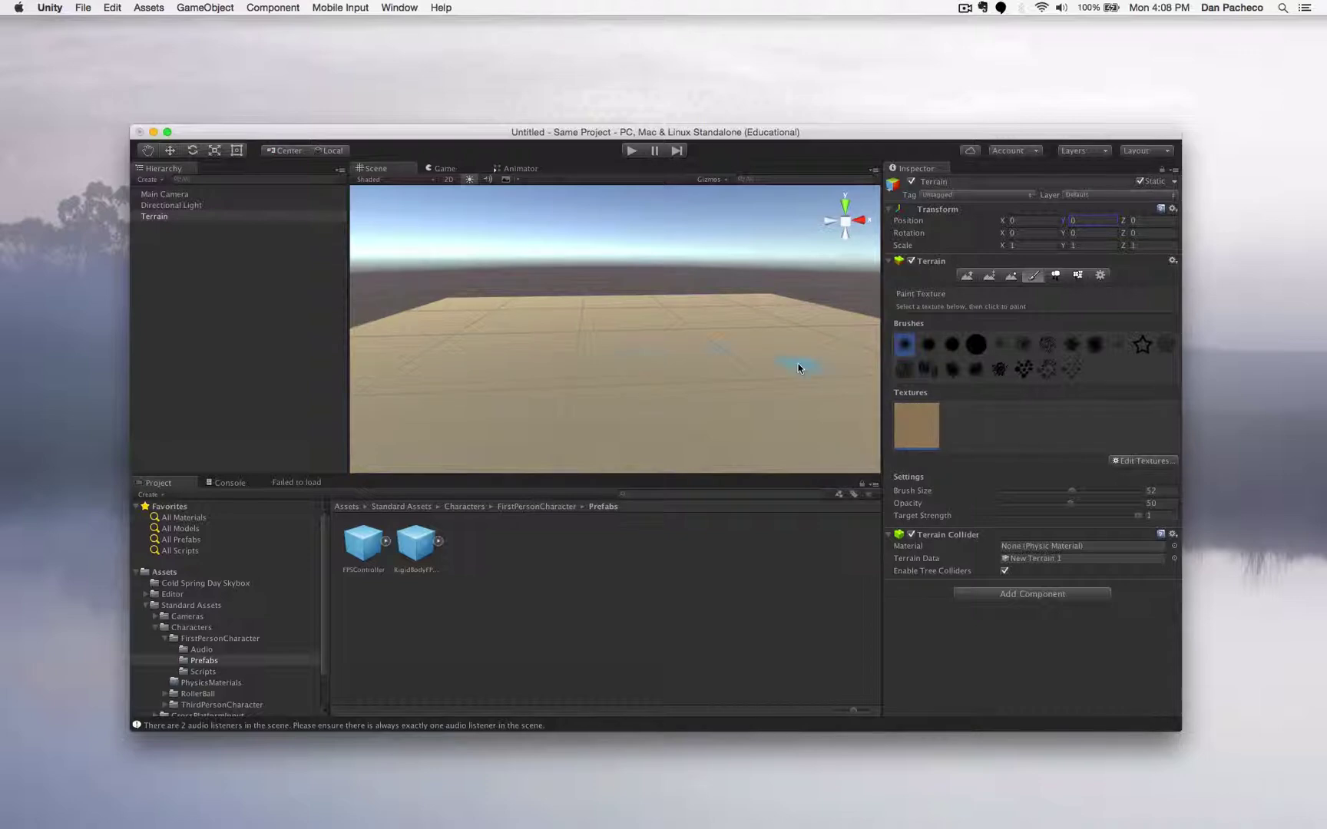
{"action": "scroll", "coordinate": [580, 381], "scroll_direction": "up", "scroll_amount": 5}
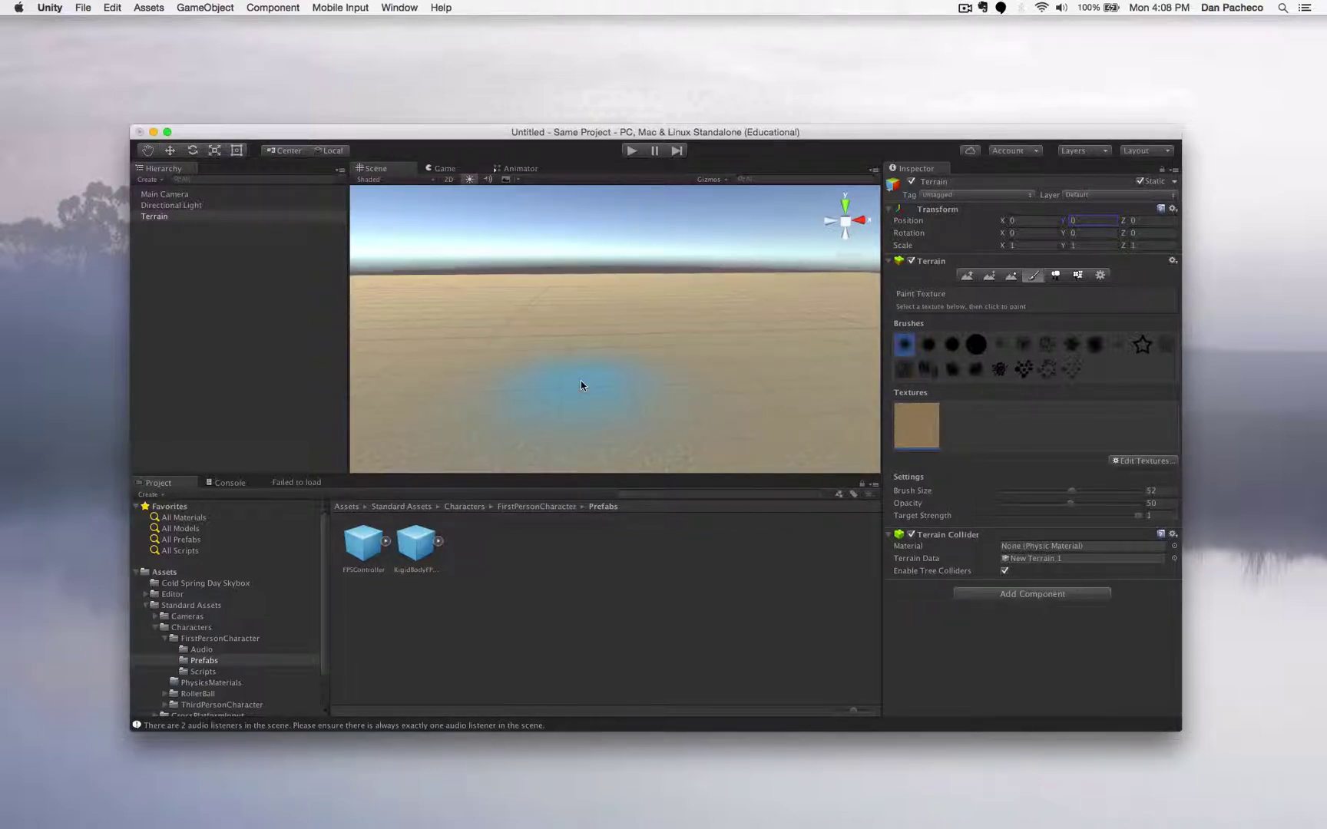
{"action": "scroll", "coordinate": [581, 384], "scroll_direction": "down", "scroll_amount": 3}
- Raise bumps and a hill with Raise/Lower Terrain, undoing the latest bumps
{"action": "left_click", "coordinate": [968, 277]}
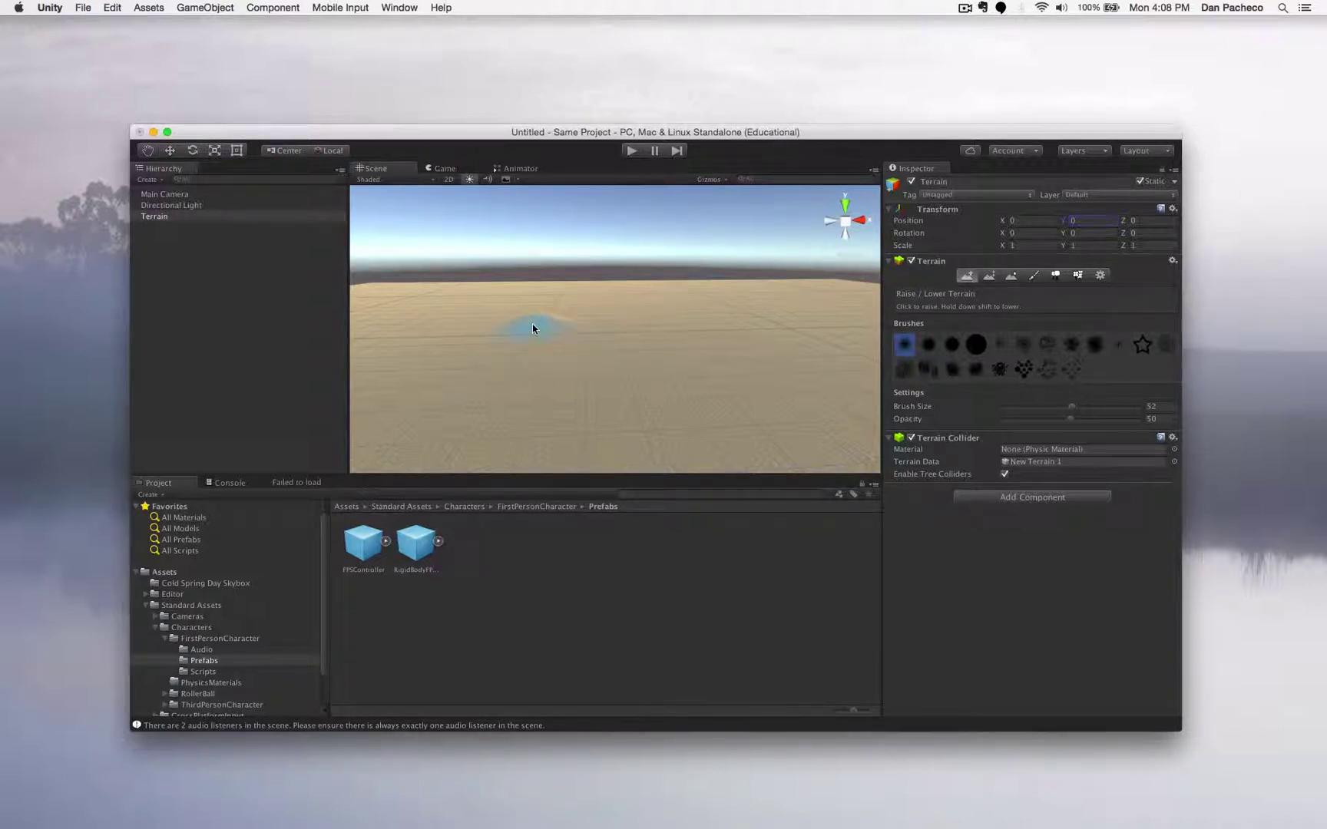
{"action": "mouse_move", "coordinate": [532, 328]}
{"action": "left_mouse_down"}
{"action": "mouse_move", "coordinate": [687, 317]}
{"action": "mouse_move", "coordinate": [764, 328]}
{"action": "mouse_move", "coordinate": [497, 338]}
{"action": "mouse_move", "coordinate": [444, 385]}
{"action": "mouse_move", "coordinate": [432, 445]}
{"action": "mouse_move", "coordinate": [756, 351]}
{"action": "mouse_move", "coordinate": [785, 406]}
{"action": "mouse_move", "coordinate": [758, 346]}
{"action": "left_mouse_up"}
{"action": "key", "text": "super+z"}
{"action": "key", "text": "super+z"}
{"action": "key", "text": "super+z"}
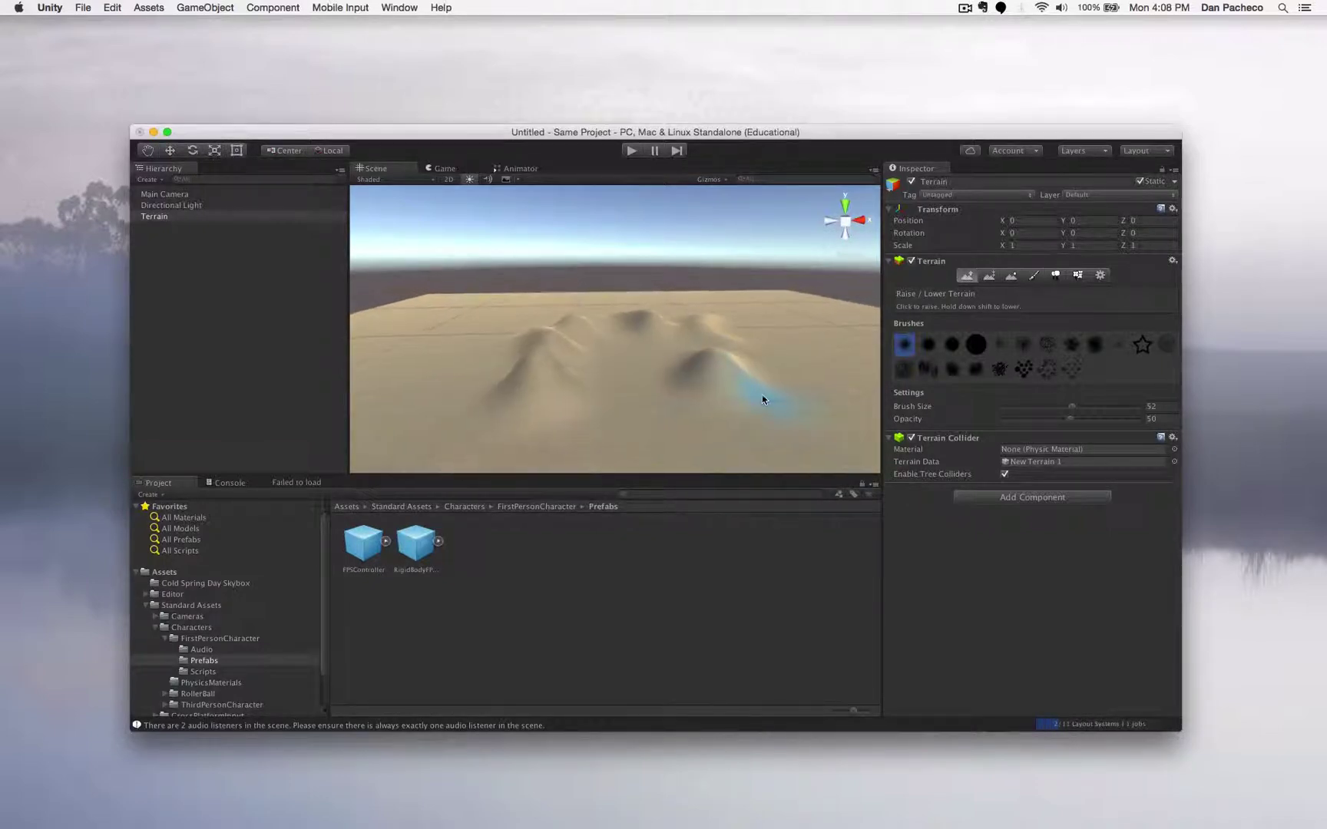
- Raise jagged rocky peaks on the right and left hills using the rough and star brushes
{"action": "left_click", "coordinate": [1070, 346]}
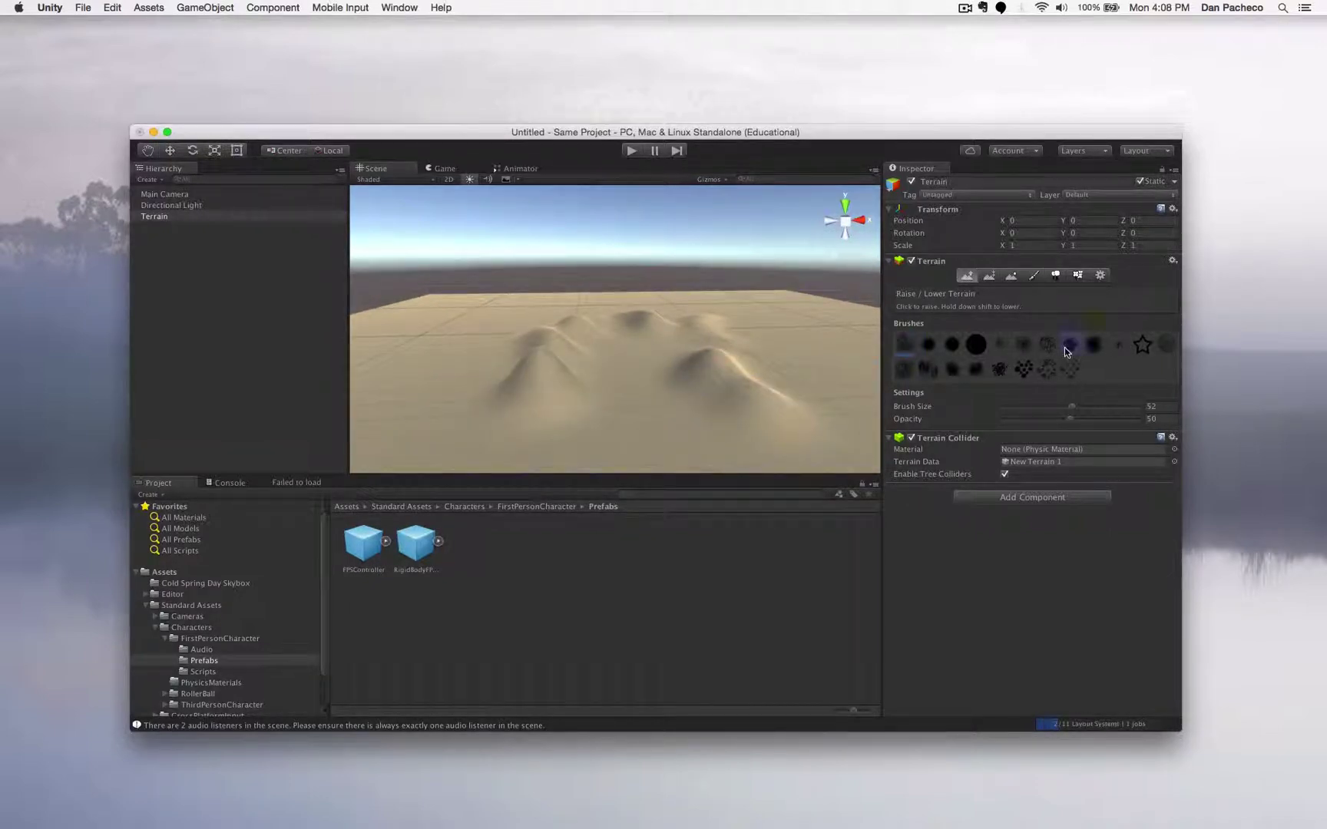
{"action": "mouse_move", "coordinate": [722, 327]}
{"action": "left_mouse_down"}
{"action": "mouse_move", "coordinate": [705, 346]}
{"action": "mouse_move", "coordinate": [762, 380]}
{"action": "left_mouse_up"}
{"action": "mouse_move", "coordinate": [530, 367]}
{"action": "left_mouse_down"}
{"action": "mouse_move", "coordinate": [526, 379]}
{"action": "mouse_move", "coordinate": [511, 343]}
{"action": "left_mouse_up"}
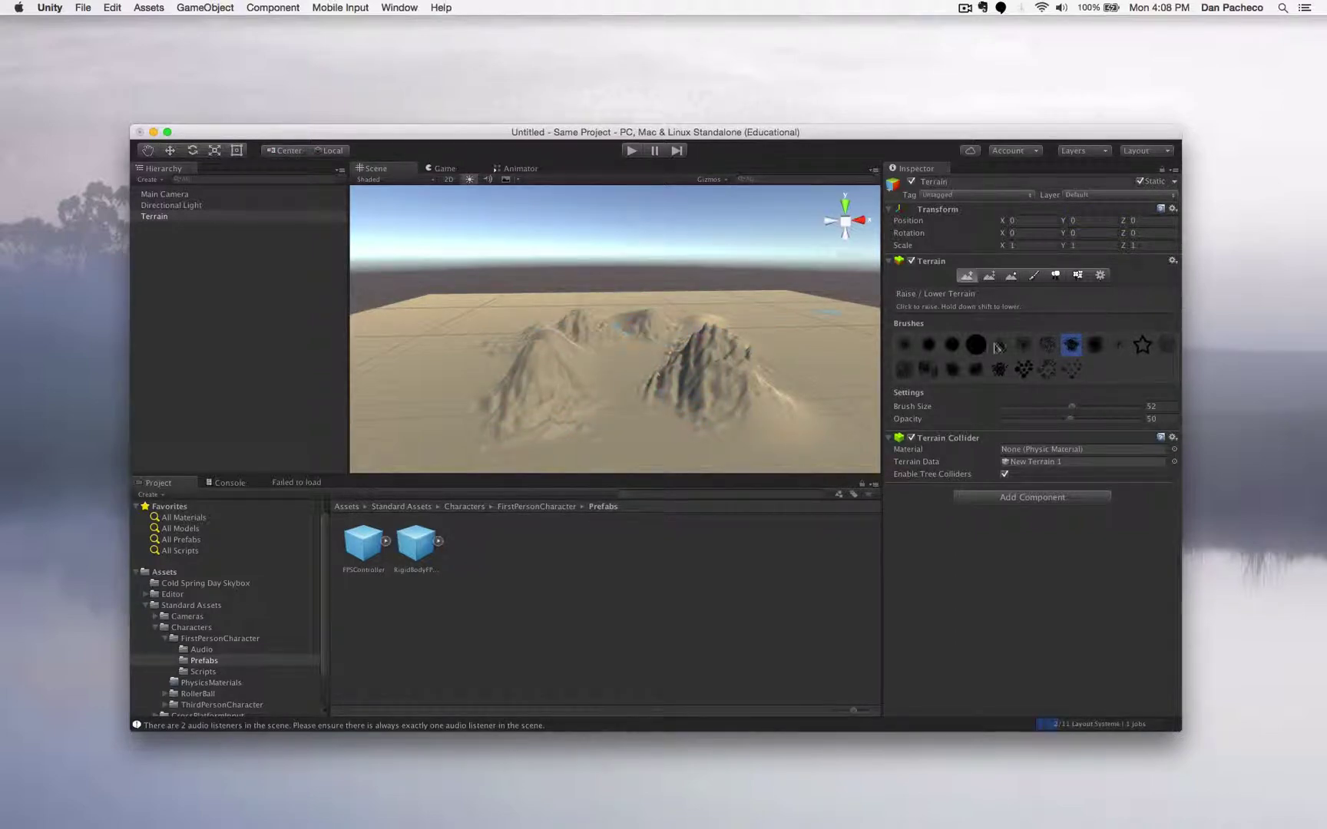
{"action": "left_click", "coordinate": [1142, 345]}
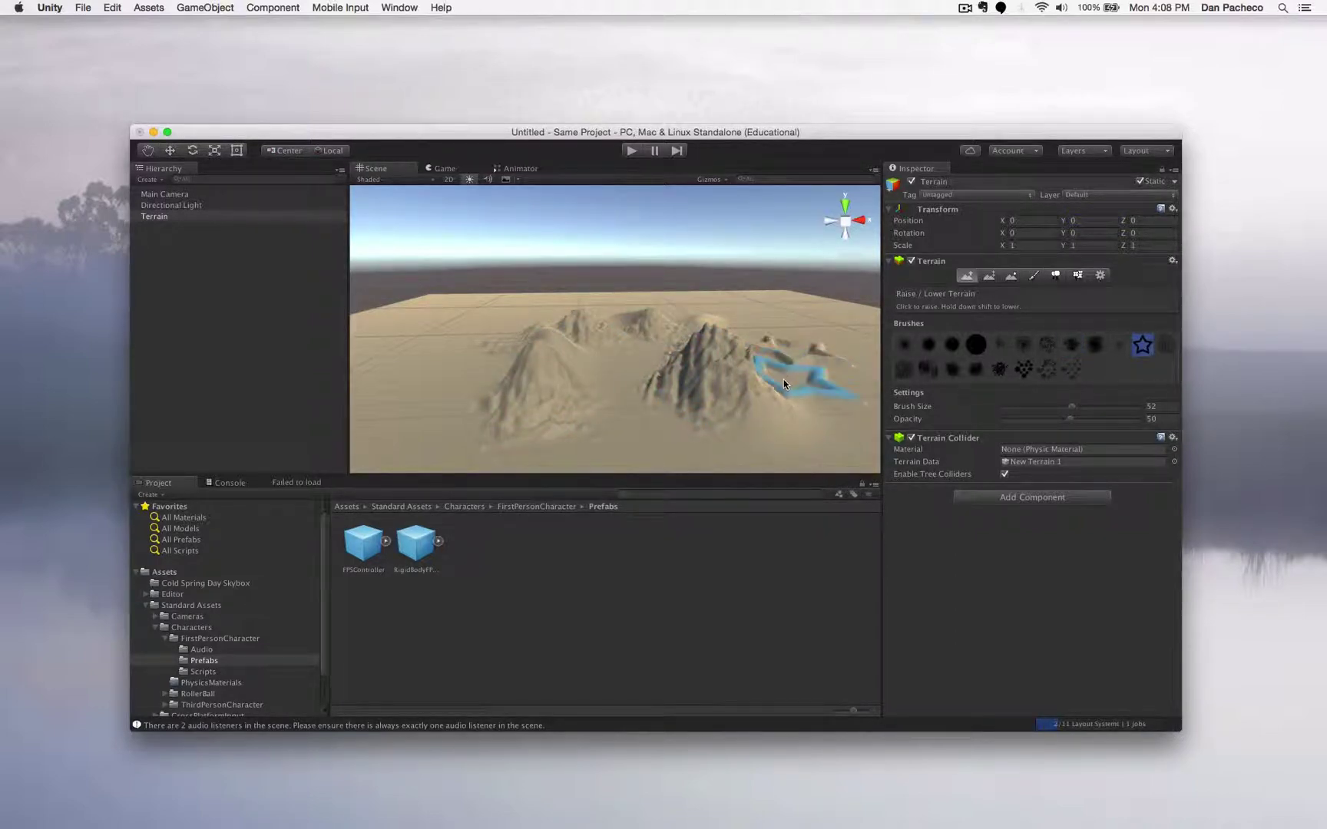
{"action": "mouse_move", "coordinate": [784, 379]}
{"action": "left_mouse_down"}
{"action": "mouse_move", "coordinate": [743, 319]}
{"action": "mouse_move", "coordinate": [768, 351]}
{"action": "left_mouse_up"}
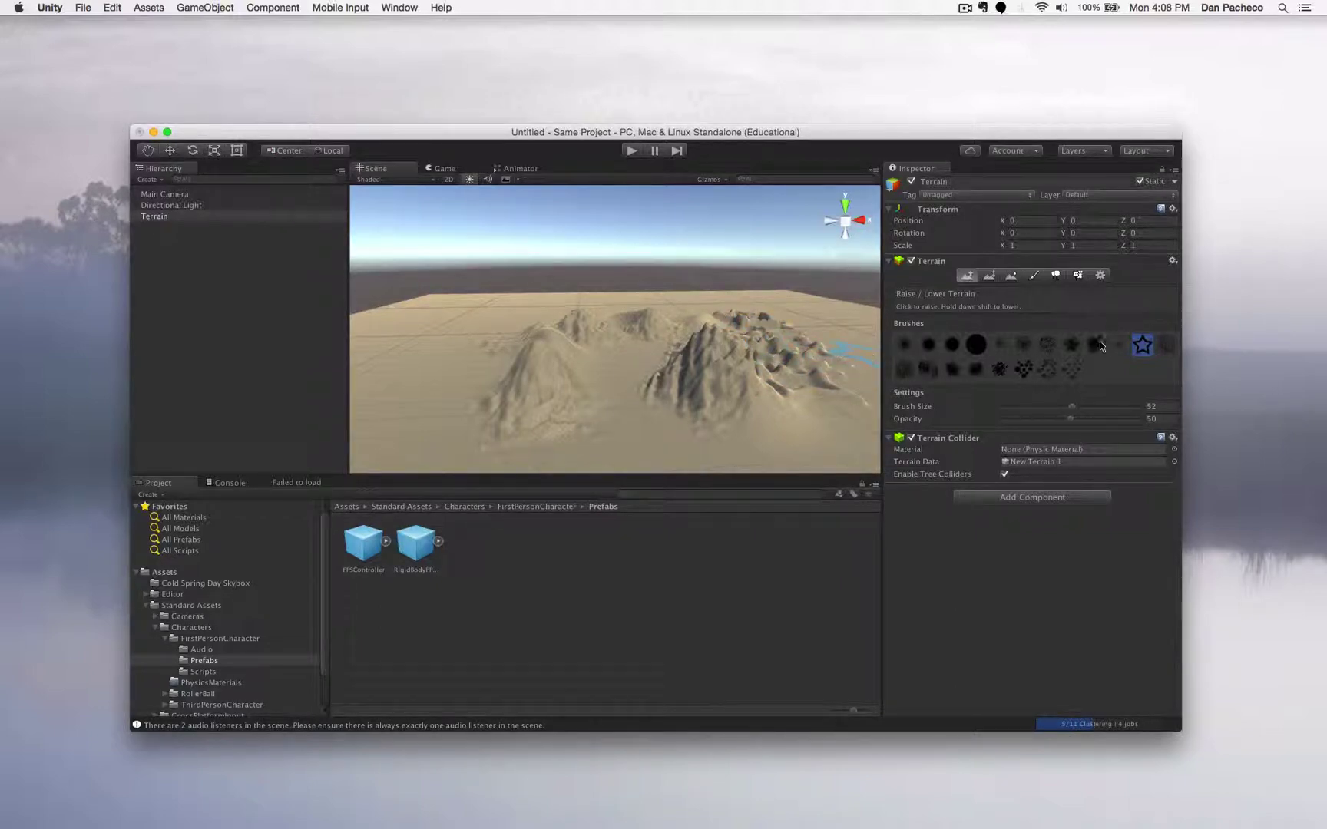
{"action": "left_click", "coordinate": [1096, 345]}
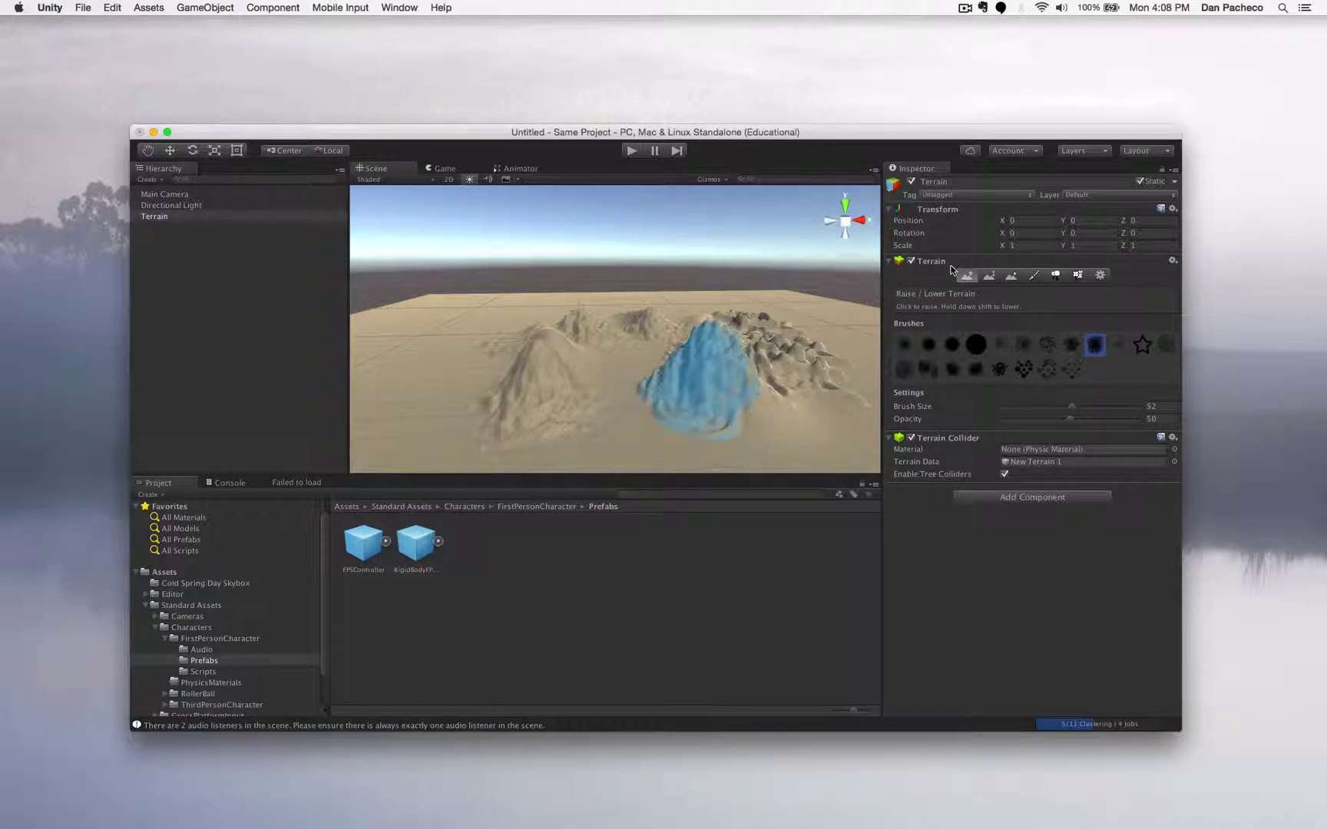
- Smooth the jagged hills with Smooth Height and view the terrain from a low side angle
{"action": "left_click", "coordinate": [1013, 275]}
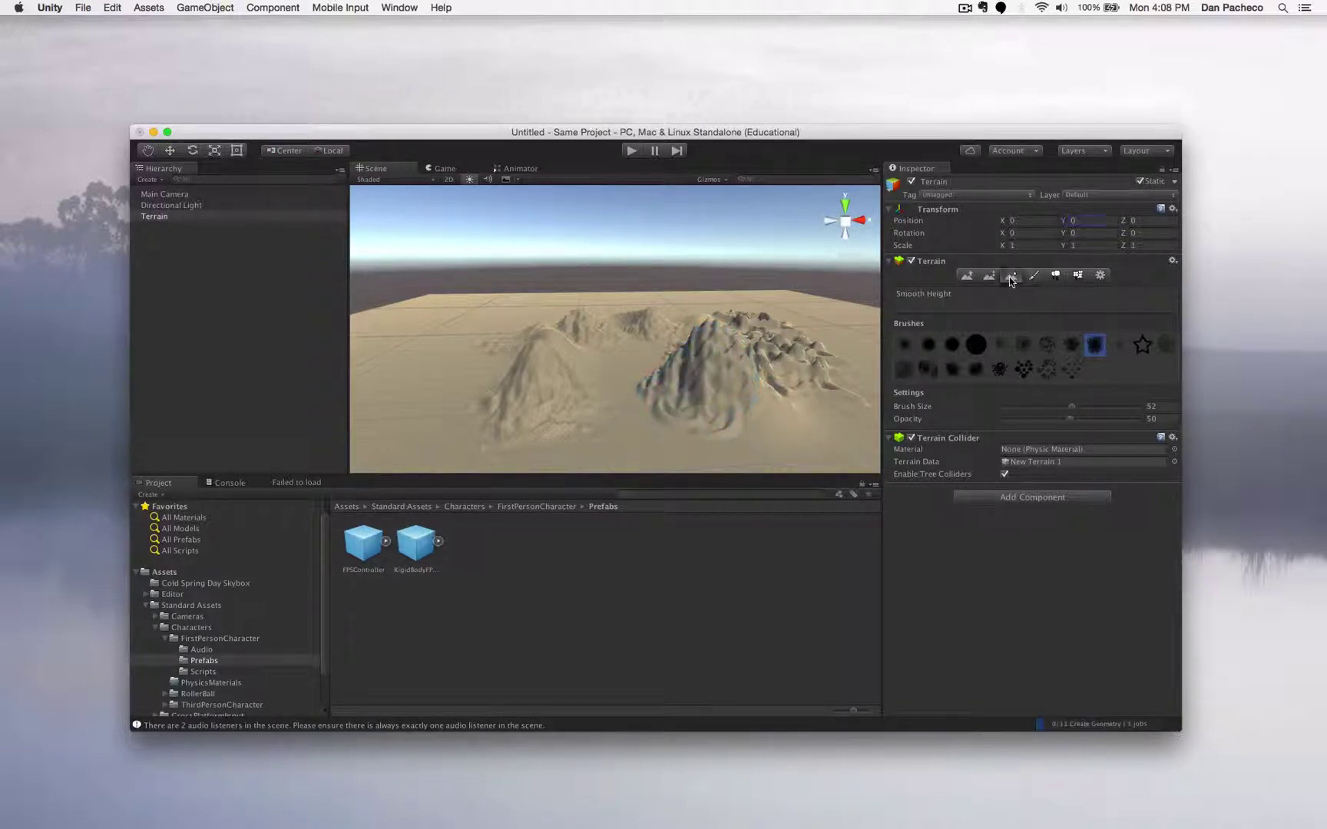
{"action": "mouse_move", "coordinate": [749, 326]}
{"action": "left_mouse_down"}
{"action": "mouse_move", "coordinate": [768, 346]}
{"action": "mouse_move", "coordinate": [533, 399]}
{"action": "mouse_move", "coordinate": [653, 319]}
{"action": "left_mouse_up"}
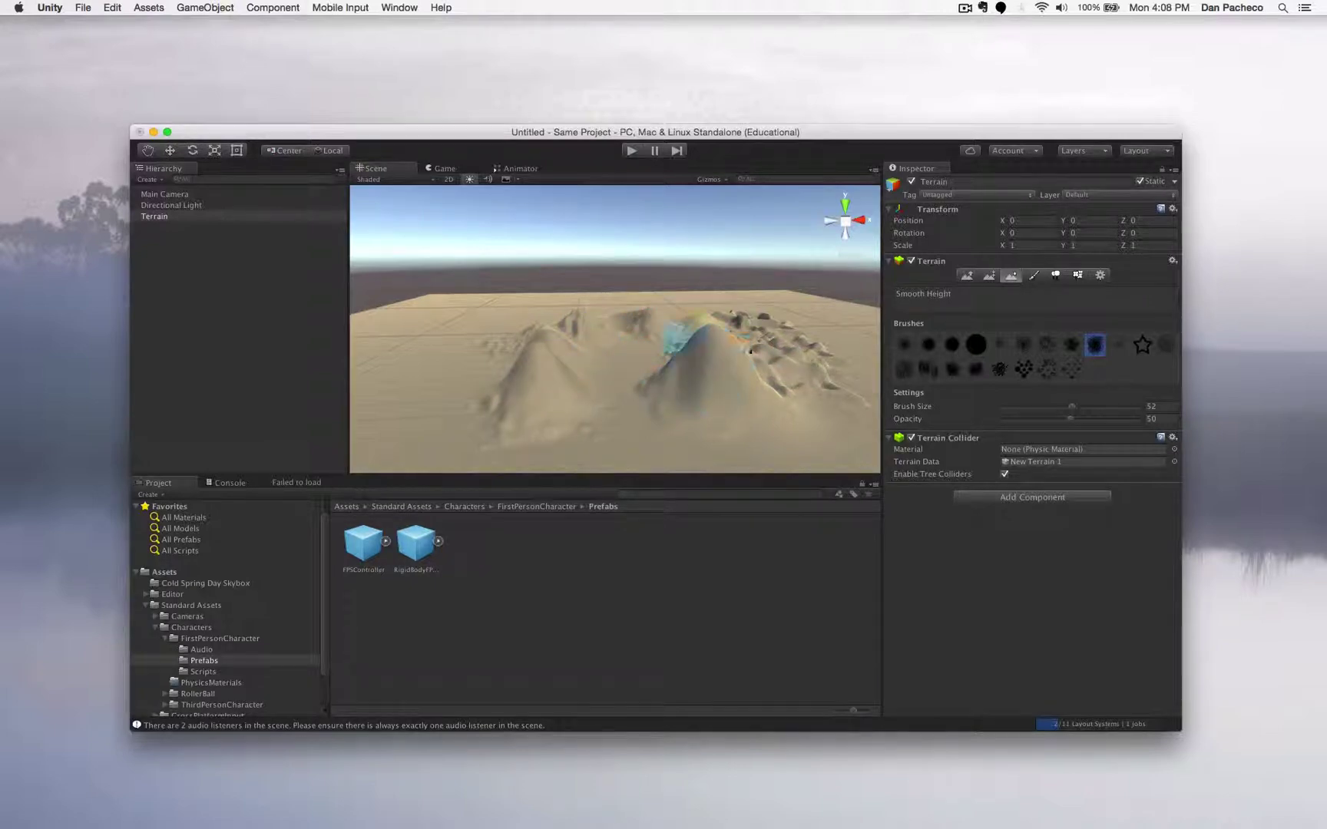
{"action": "left_click", "coordinate": [861, 220]}
{"action": "key", "text": "Up"}
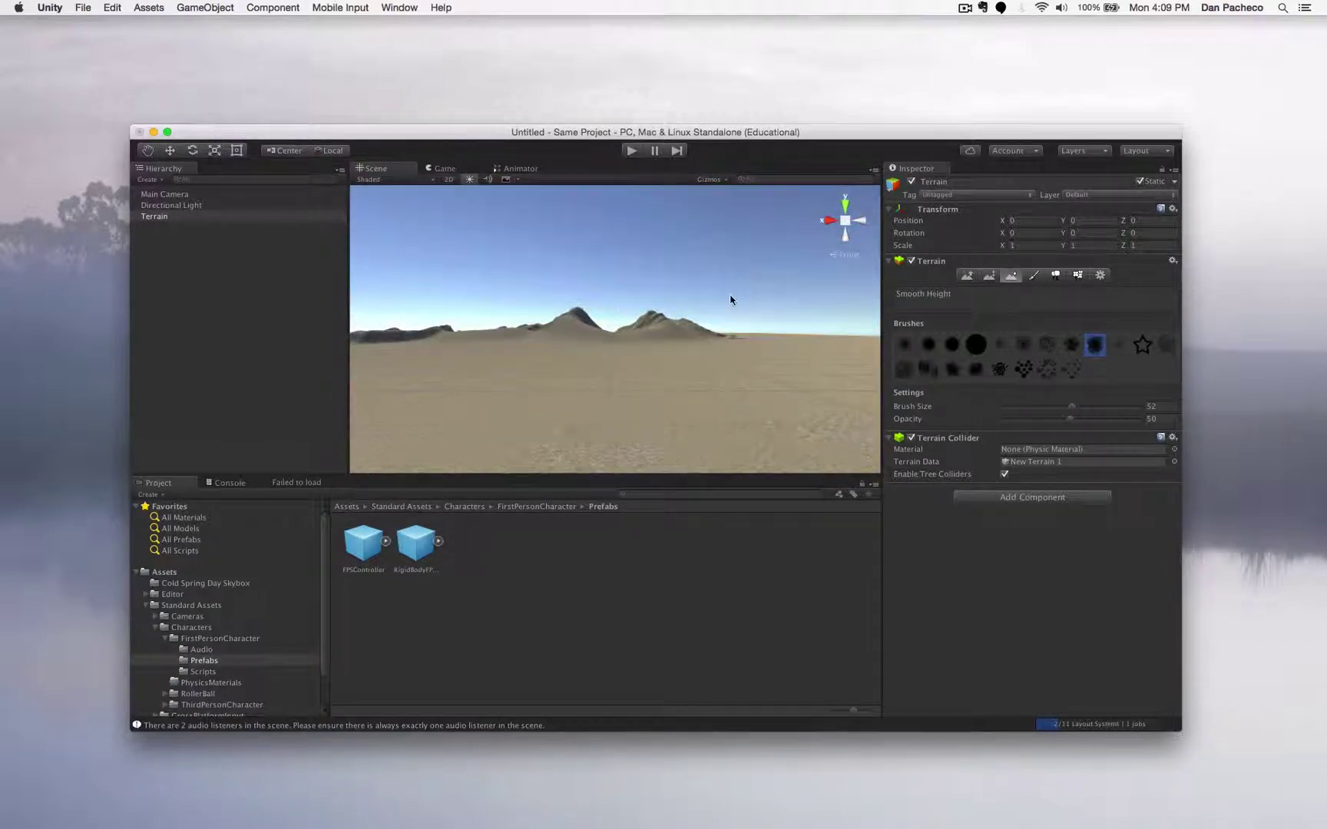
- Turn the Scene view to the front and zoom toward the valley between the two hills
{"action": "left_click", "coordinate": [966, 8]}
{"action": "left_click", "coordinate": [988, 38]}
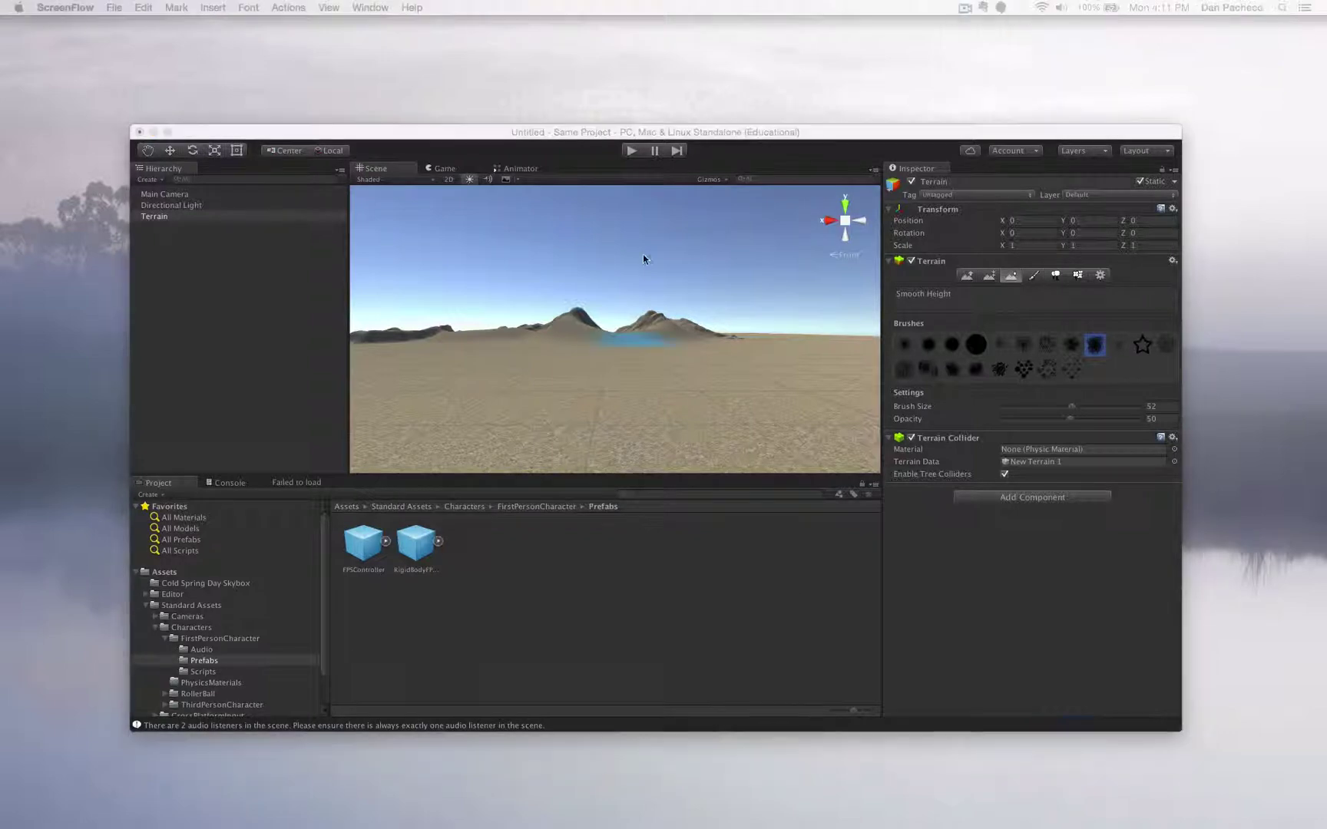
{"action": "scroll", "coordinate": [587, 337], "scroll_direction": "down", "scroll_amount": 3}
{"action": "scroll", "coordinate": [587, 337], "scroll_direction": "up", "scroll_amount": 6}
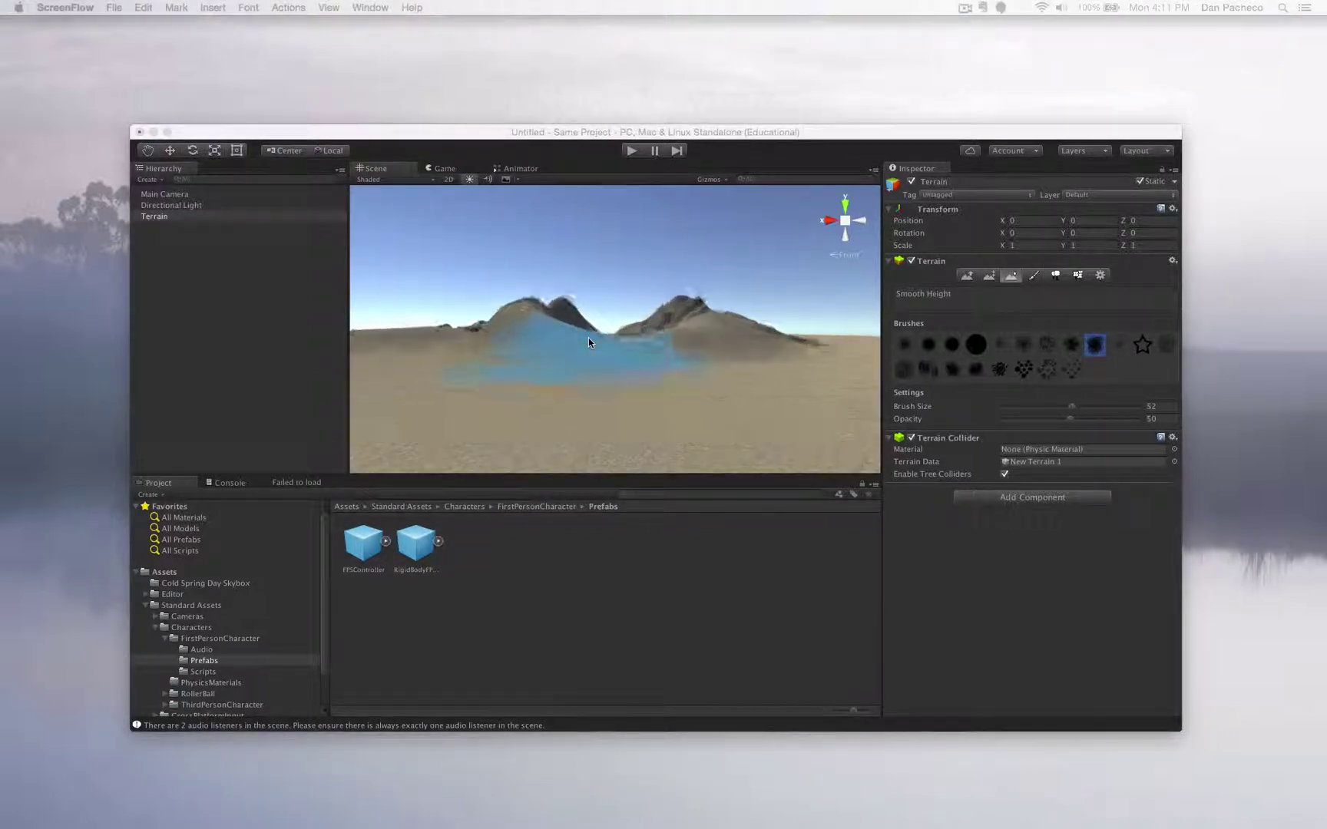
{"action": "scroll", "coordinate": [587, 338], "scroll_direction": "up", "scroll_amount": 5}
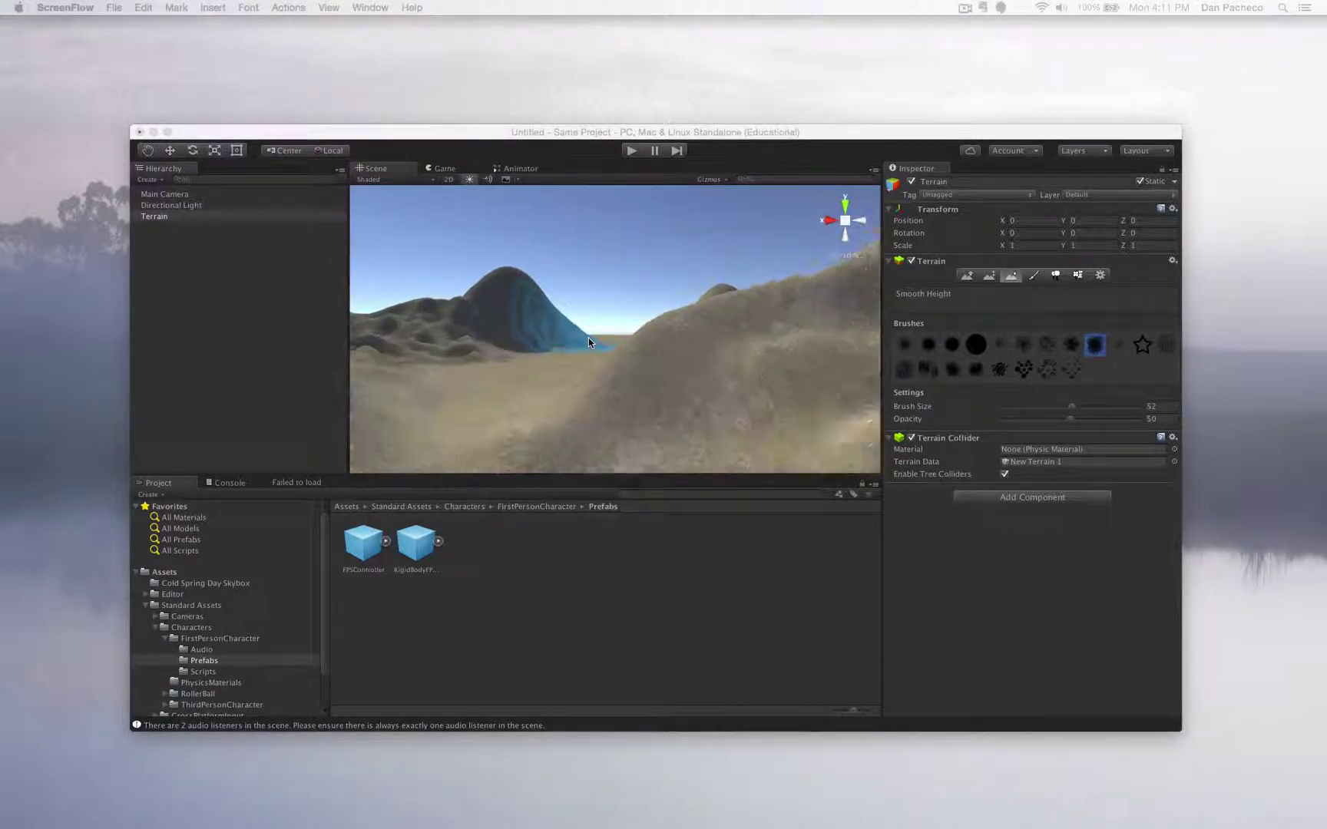
{"action": "scroll", "coordinate": [644, 327], "scroll_direction": "up", "scroll_amount": 5}
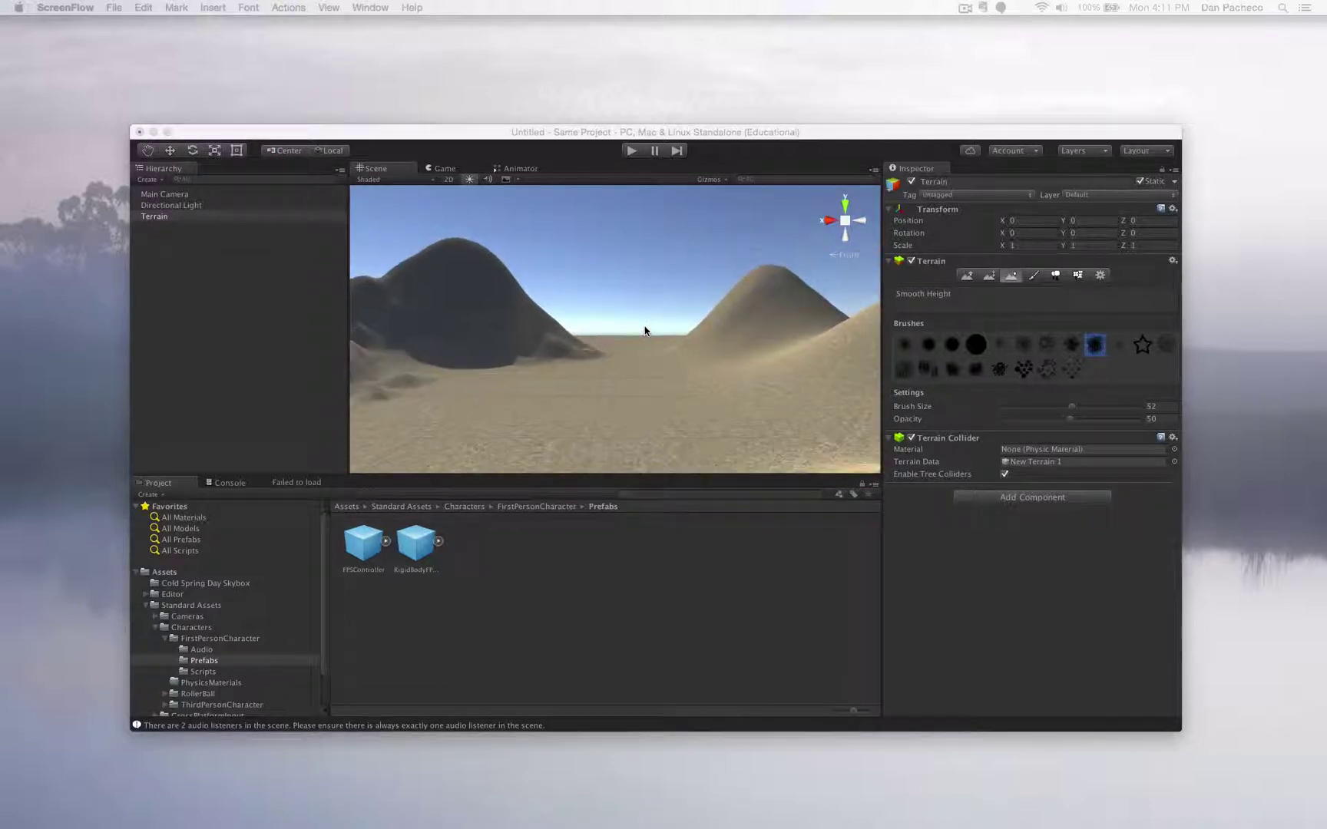
{"action": "scroll", "coordinate": [644, 331], "scroll_direction": "up", "scroll_amount": 2}
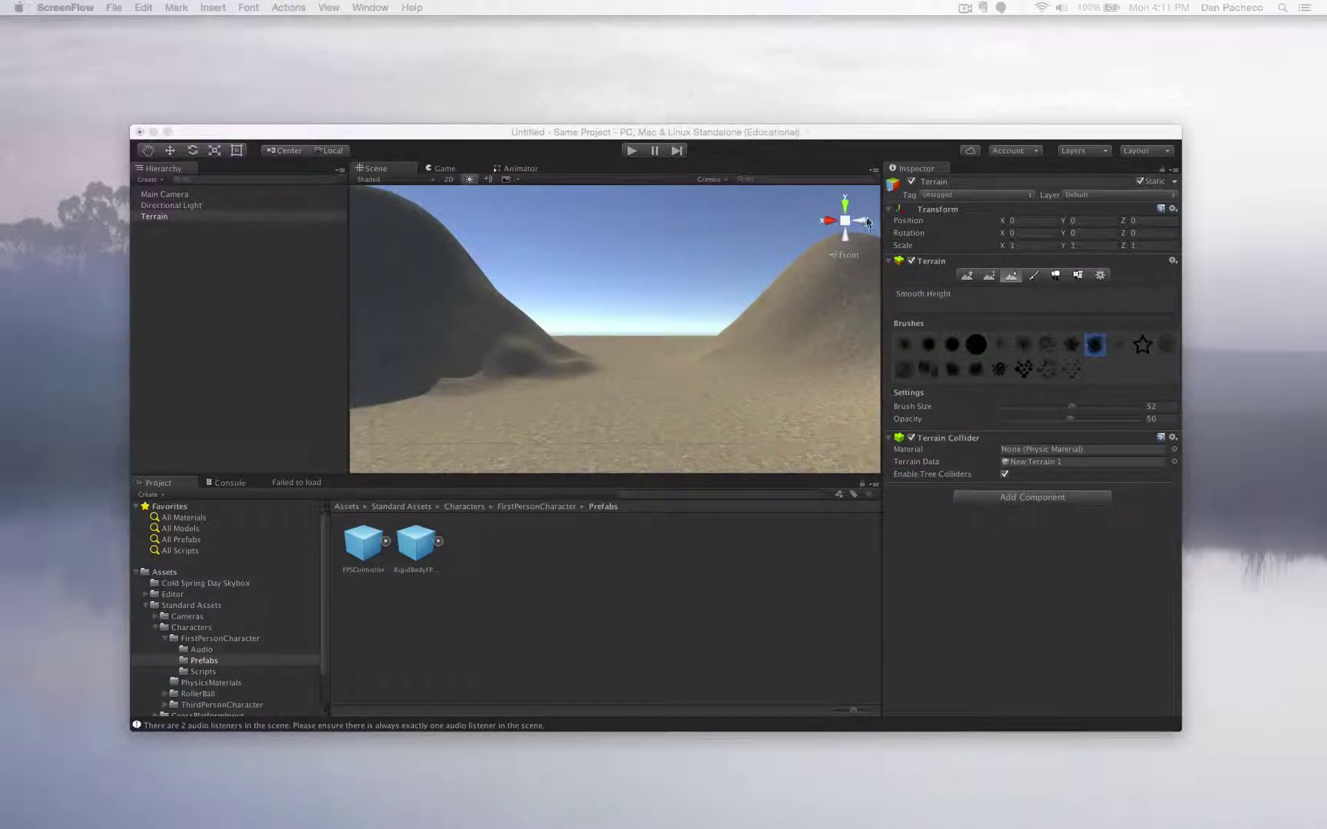
{"action": "scroll", "coordinate": [650, 279], "scroll_direction": "down", "scroll_amount": 6}
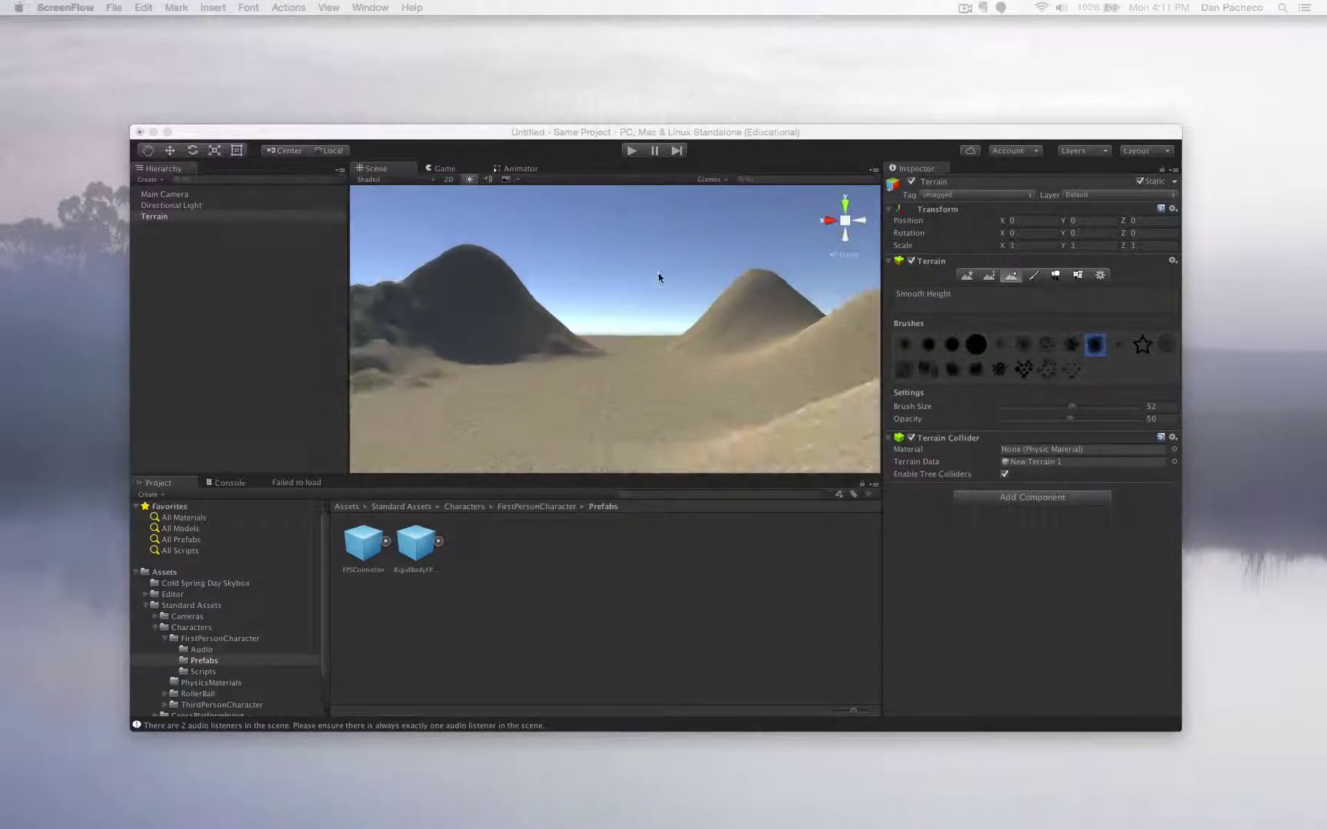
{"action": "left_click", "coordinate": [856, 221]}
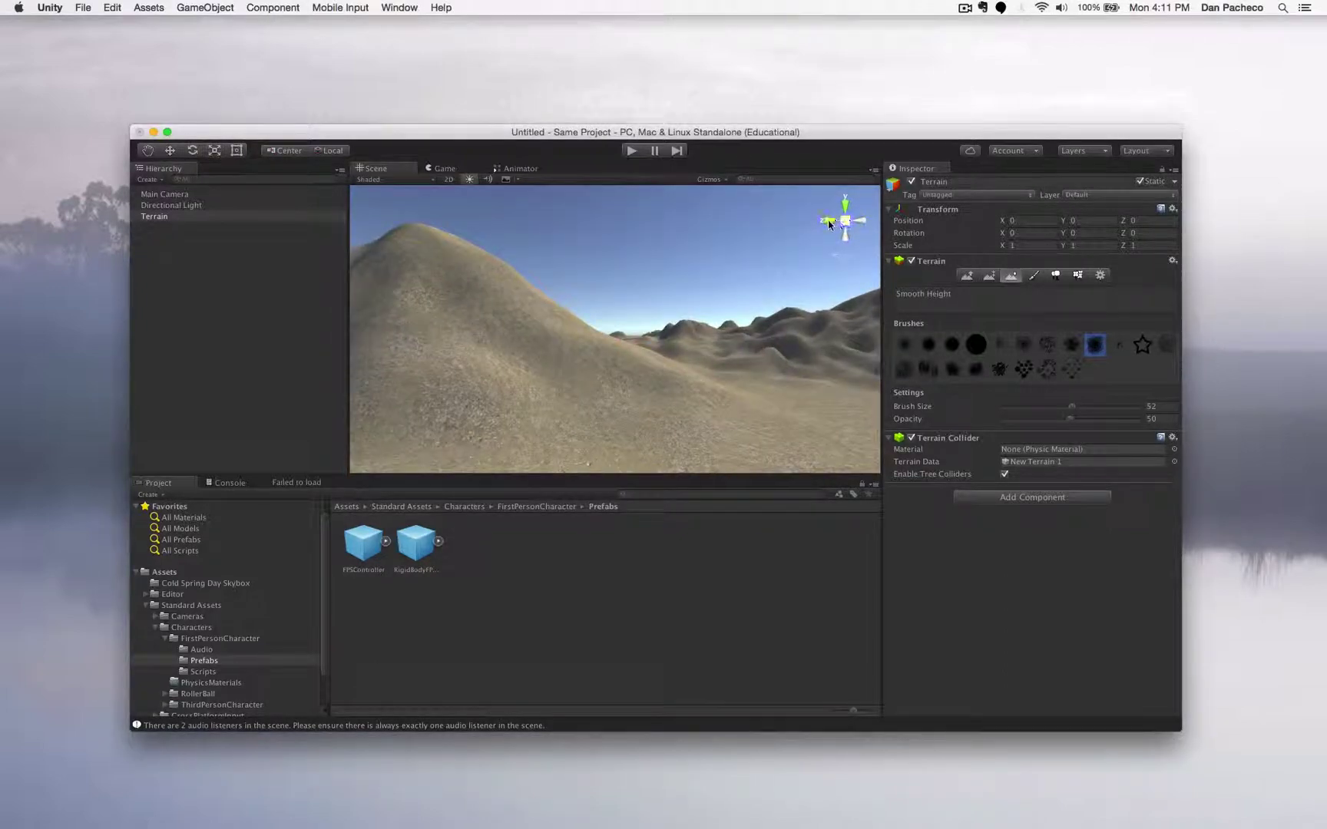
{"action": "left_click", "coordinate": [827, 221]}
{"action": "scroll", "coordinate": [691, 371], "scroll_direction": "up", "scroll_amount": 4}
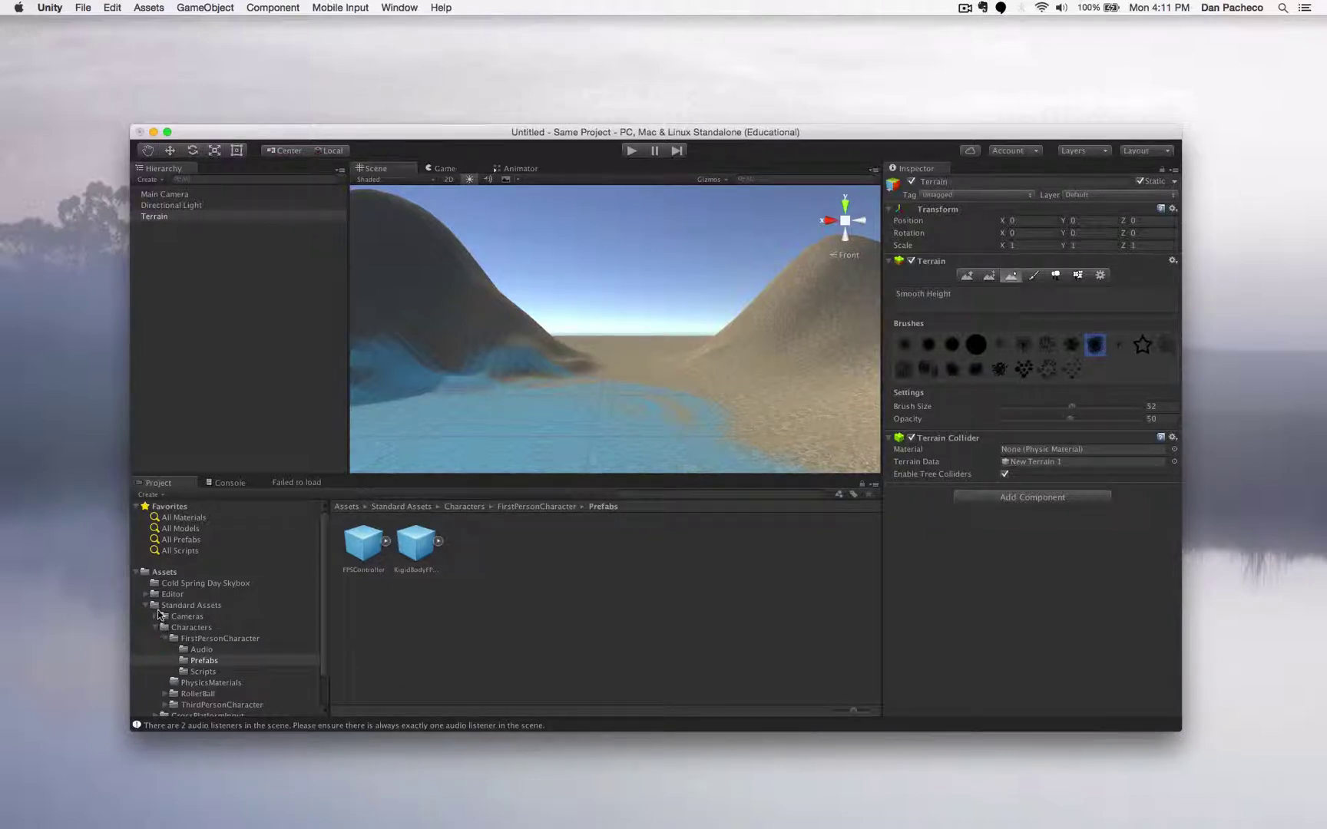
- Browse the Cold Spring Day Skybox assets and switch from terrain sculpting to the Move tool
{"action": "left_click", "coordinate": [167, 583]}
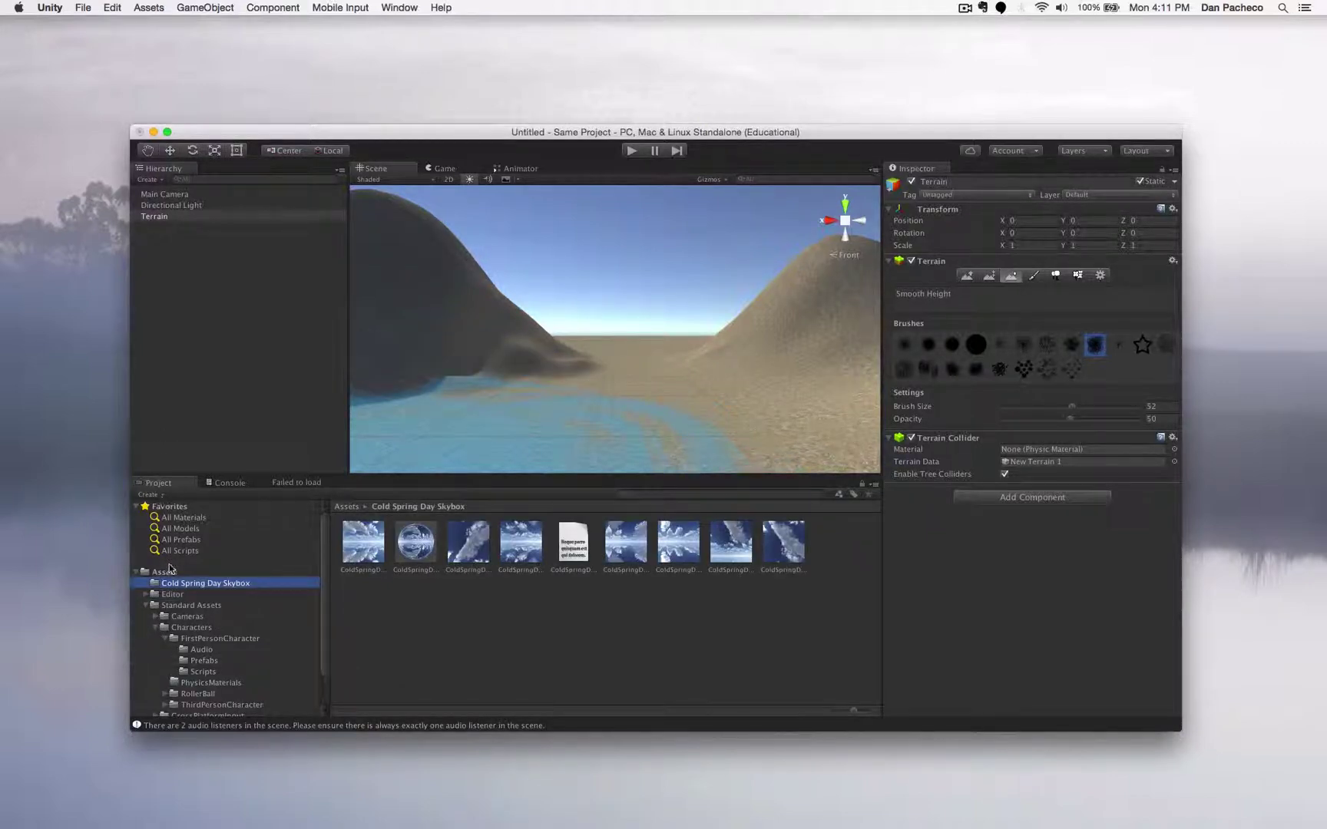
{"action": "left_click", "coordinate": [169, 572]}
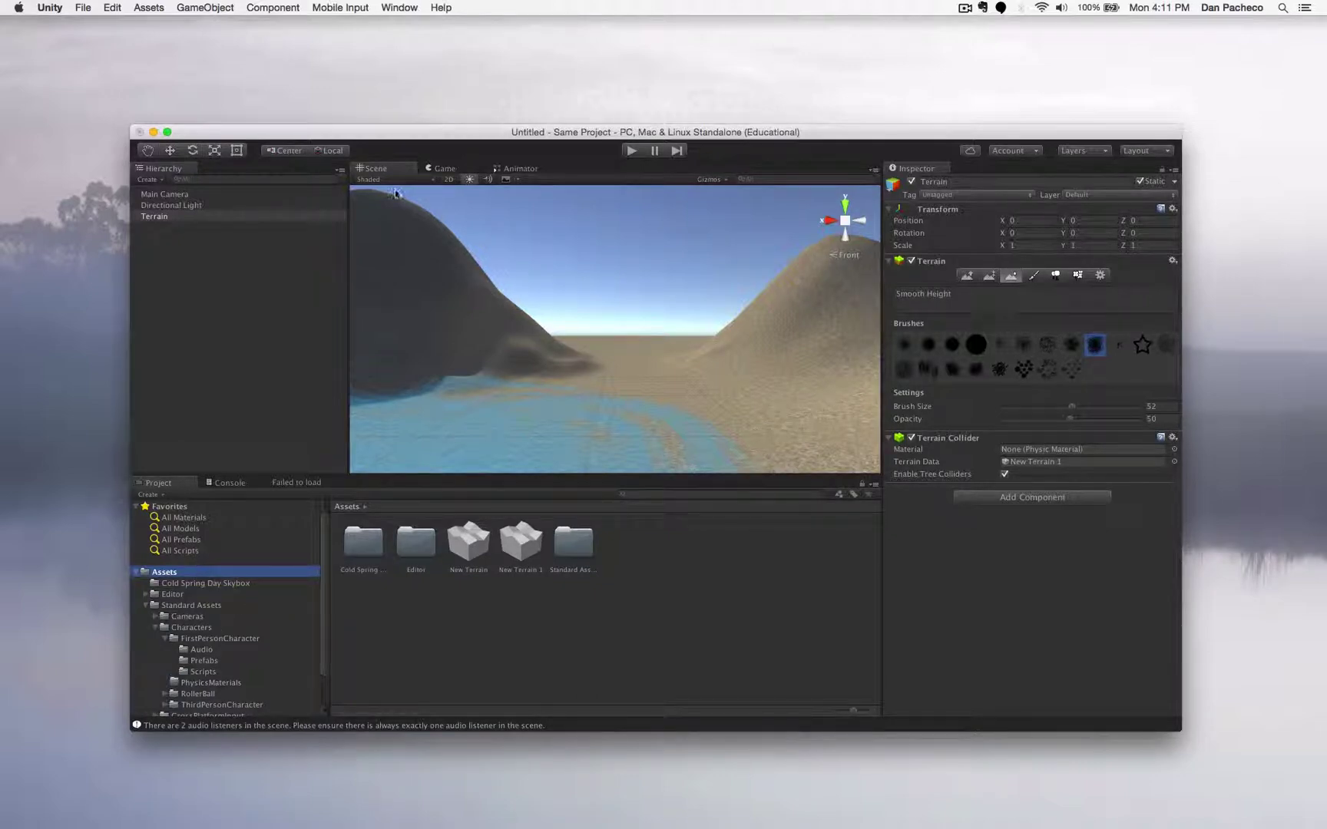
{"action": "left_click", "coordinate": [169, 150]}
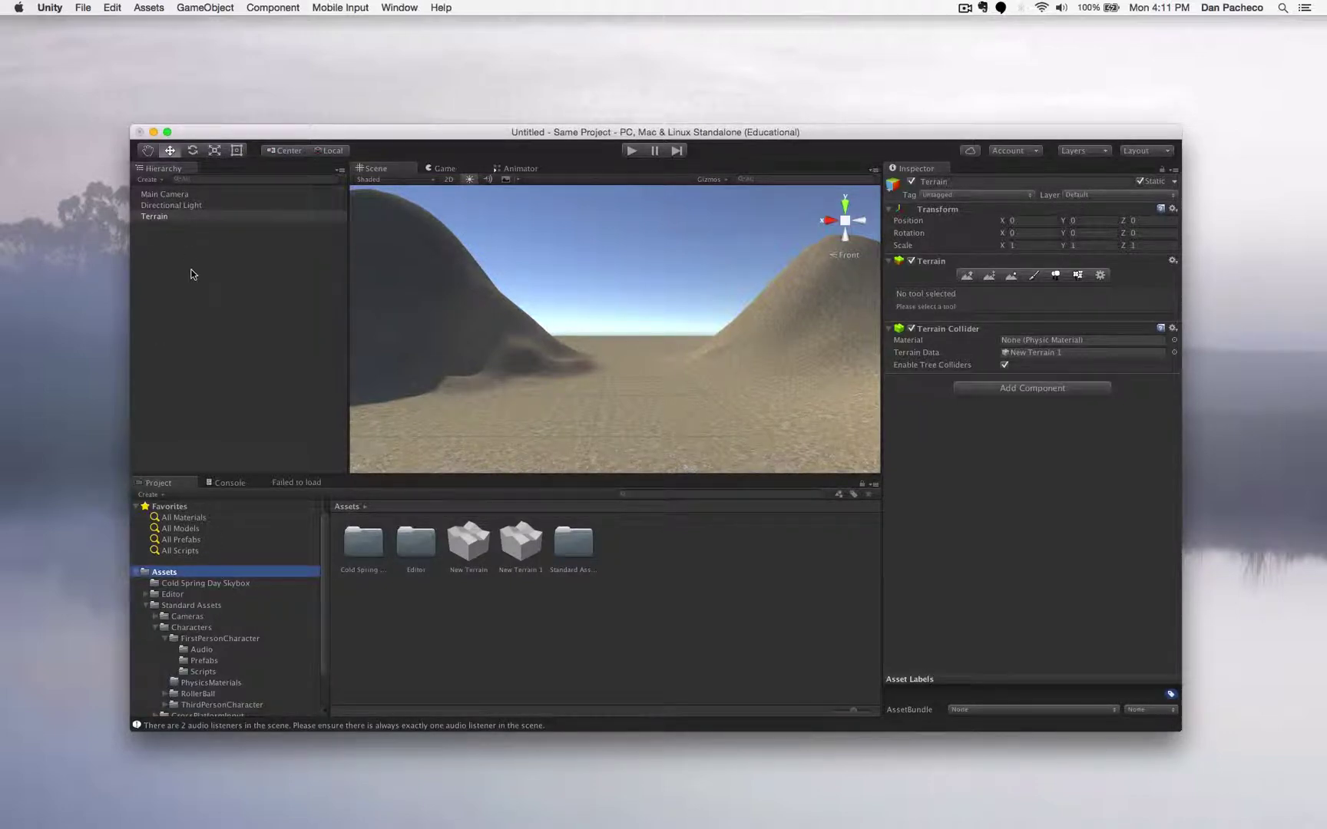
- Navigate Standard Assets > Characters > FirstPersonCharacter and open its Prefabs folder
{"action": "left_click", "coordinate": [147, 605]}
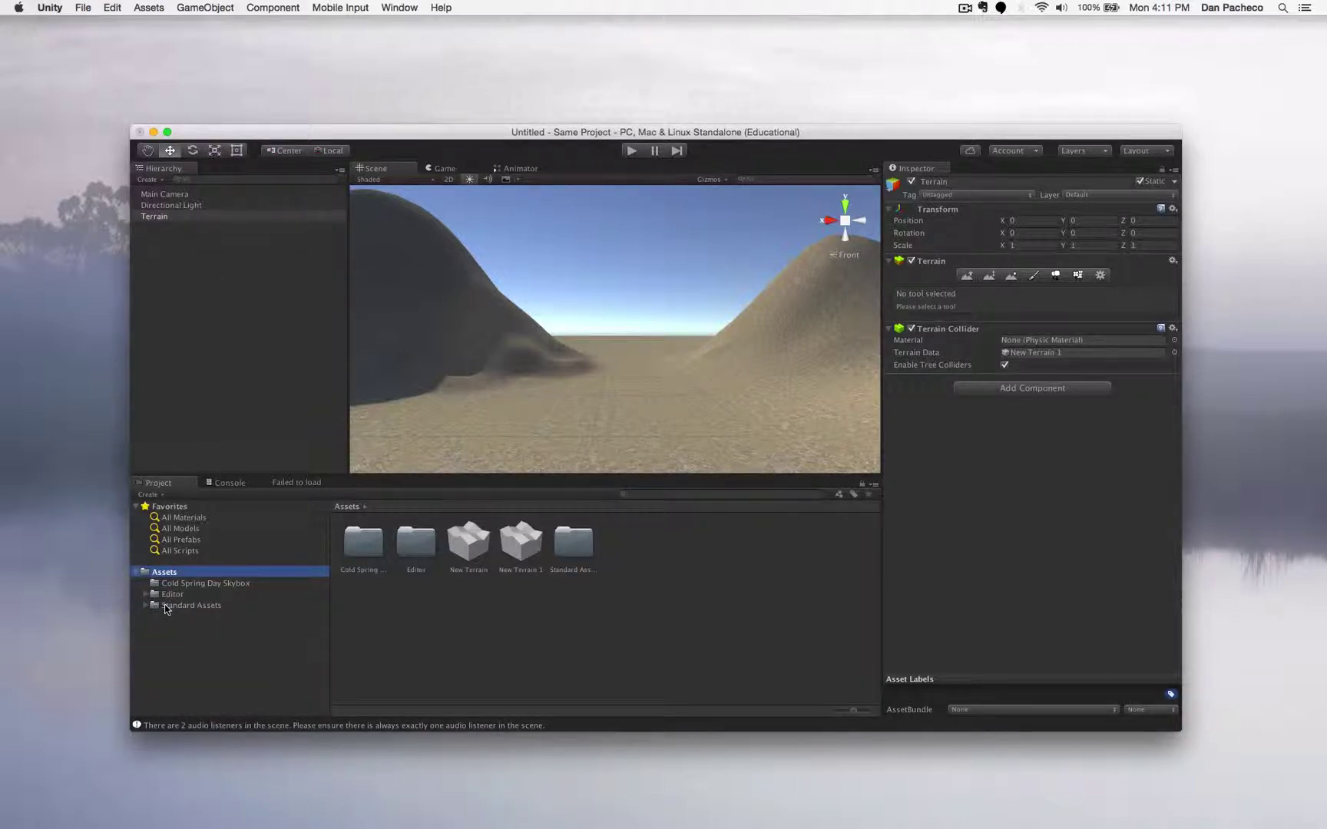
{"action": "left_click", "coordinate": [165, 605]}
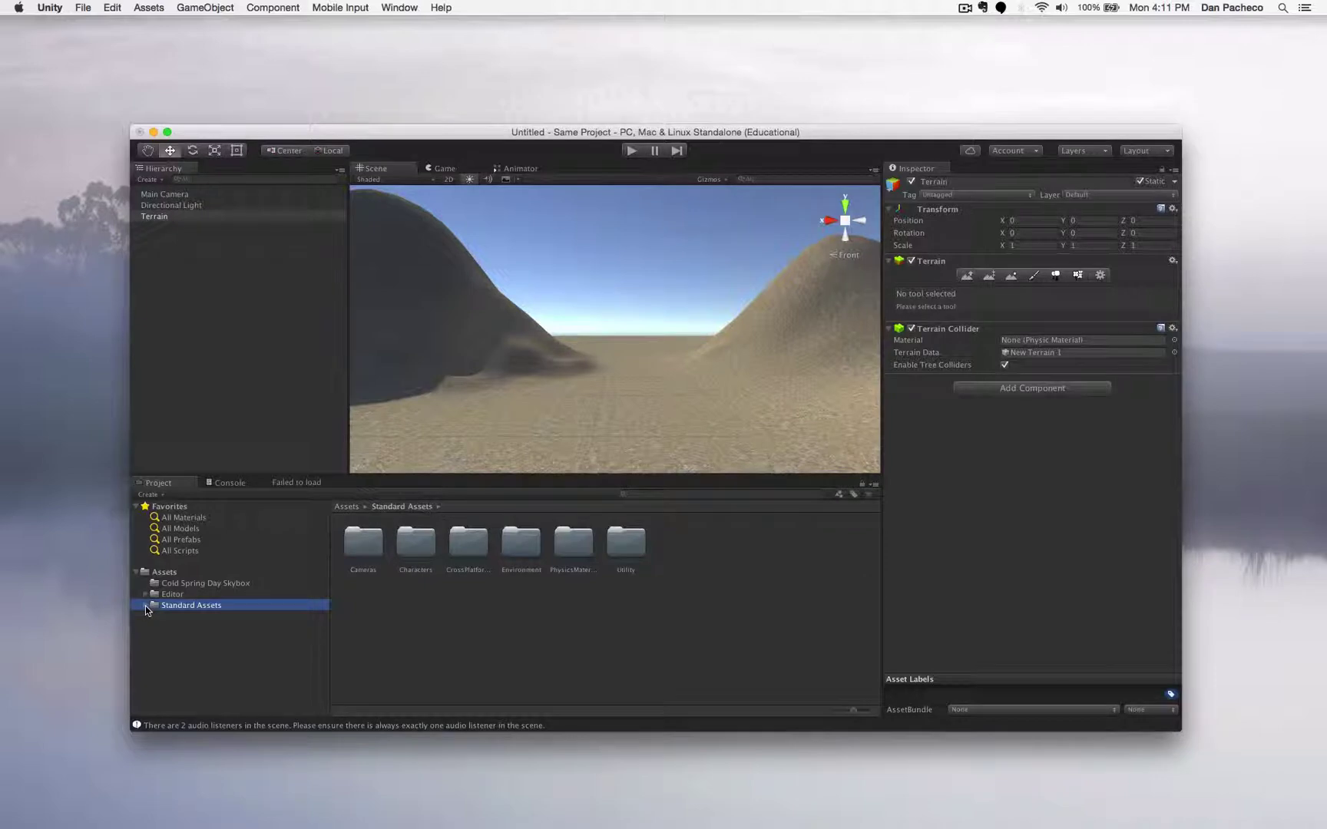
{"action": "left_click", "coordinate": [145, 605]}
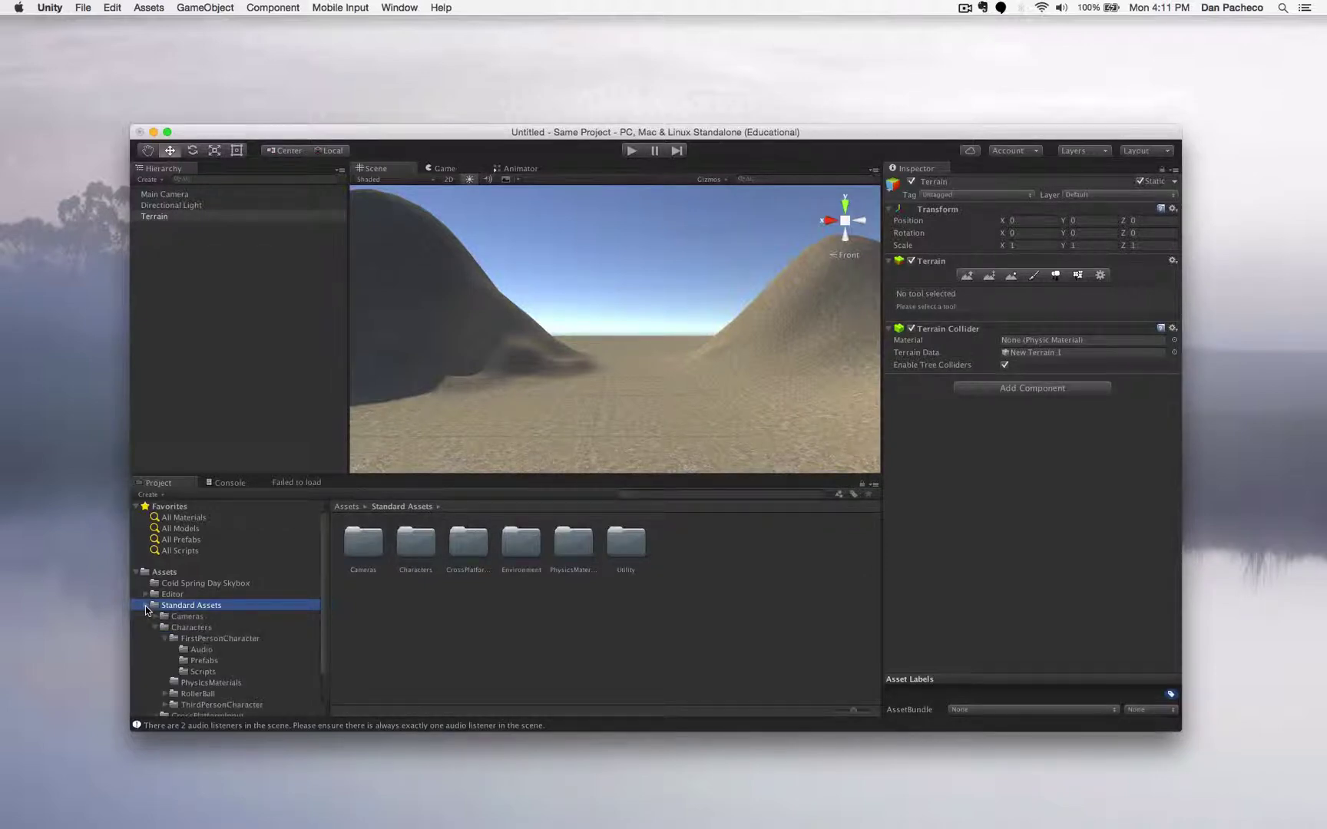
{"action": "scroll", "coordinate": [230, 611], "scroll_direction": "down", "scroll_amount": 2}
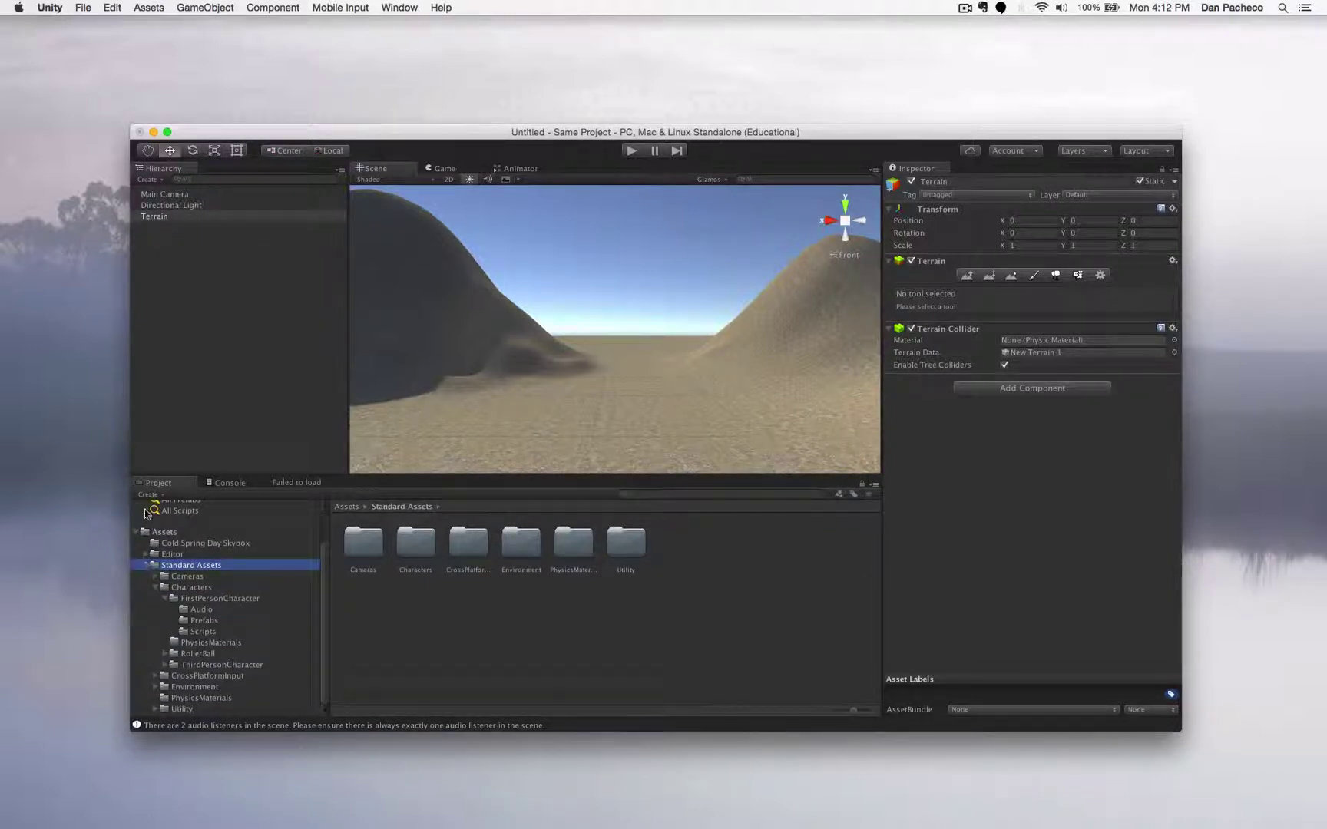
{"action": "left_click", "coordinate": [156, 588]}
{"action": "left_click", "coordinate": [164, 627]}
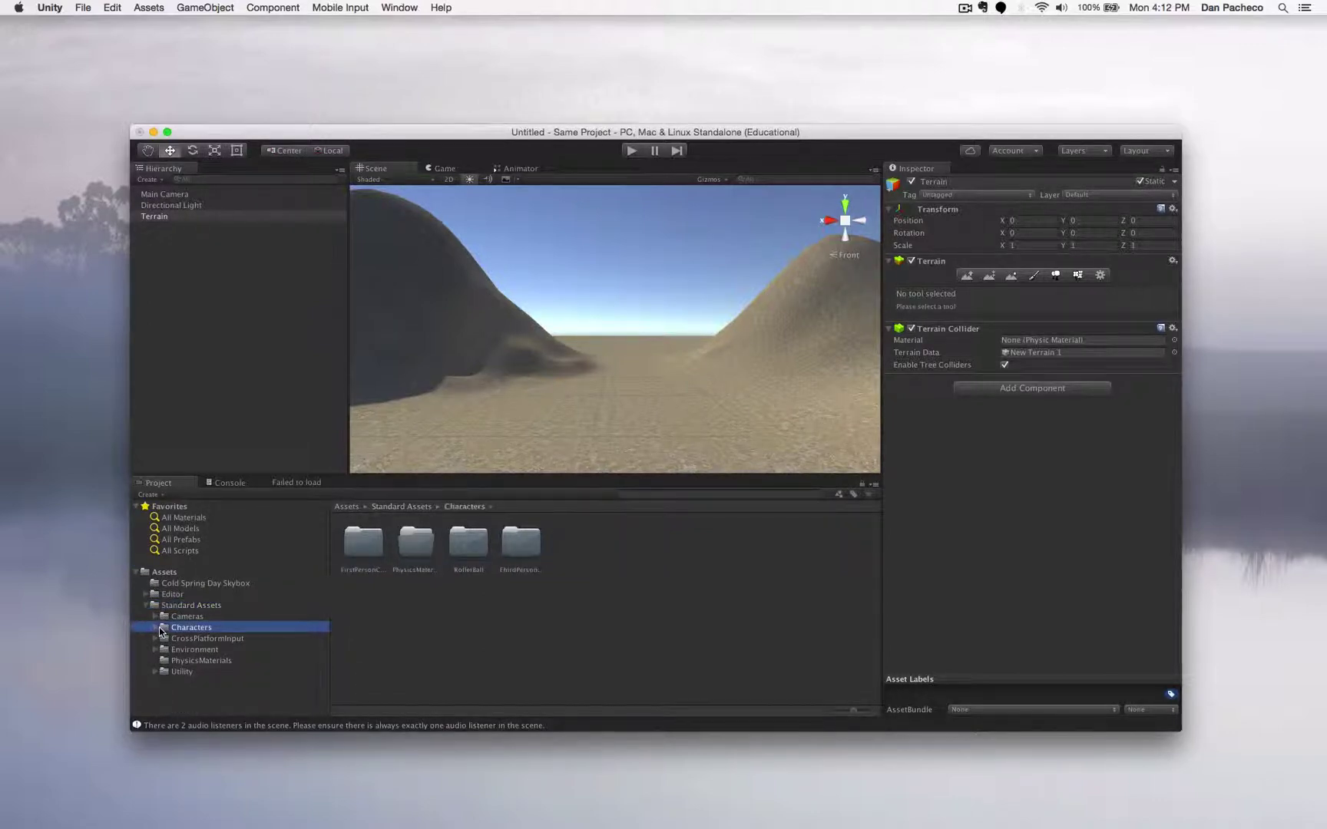
{"action": "left_click", "coordinate": [156, 628]}
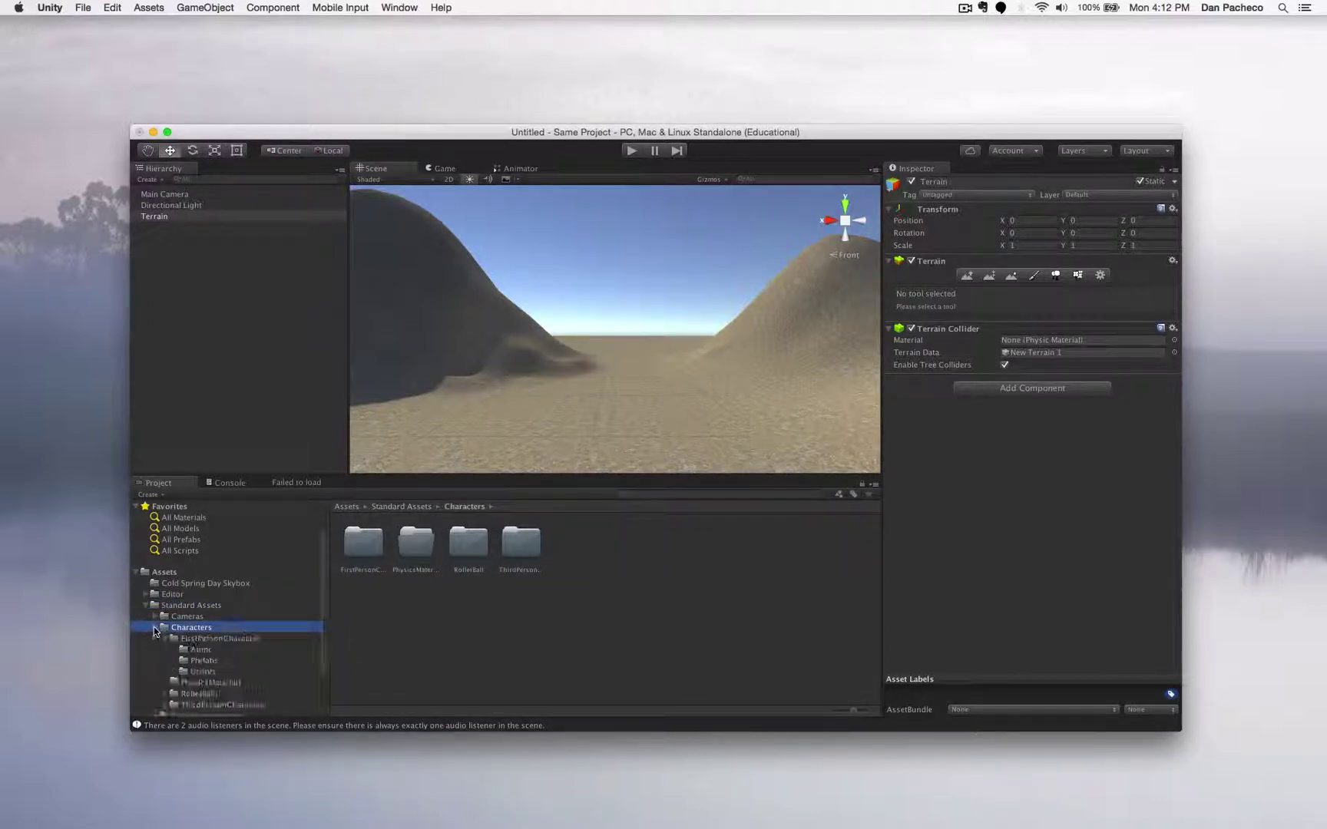
{"action": "left_click", "coordinate": [200, 640]}
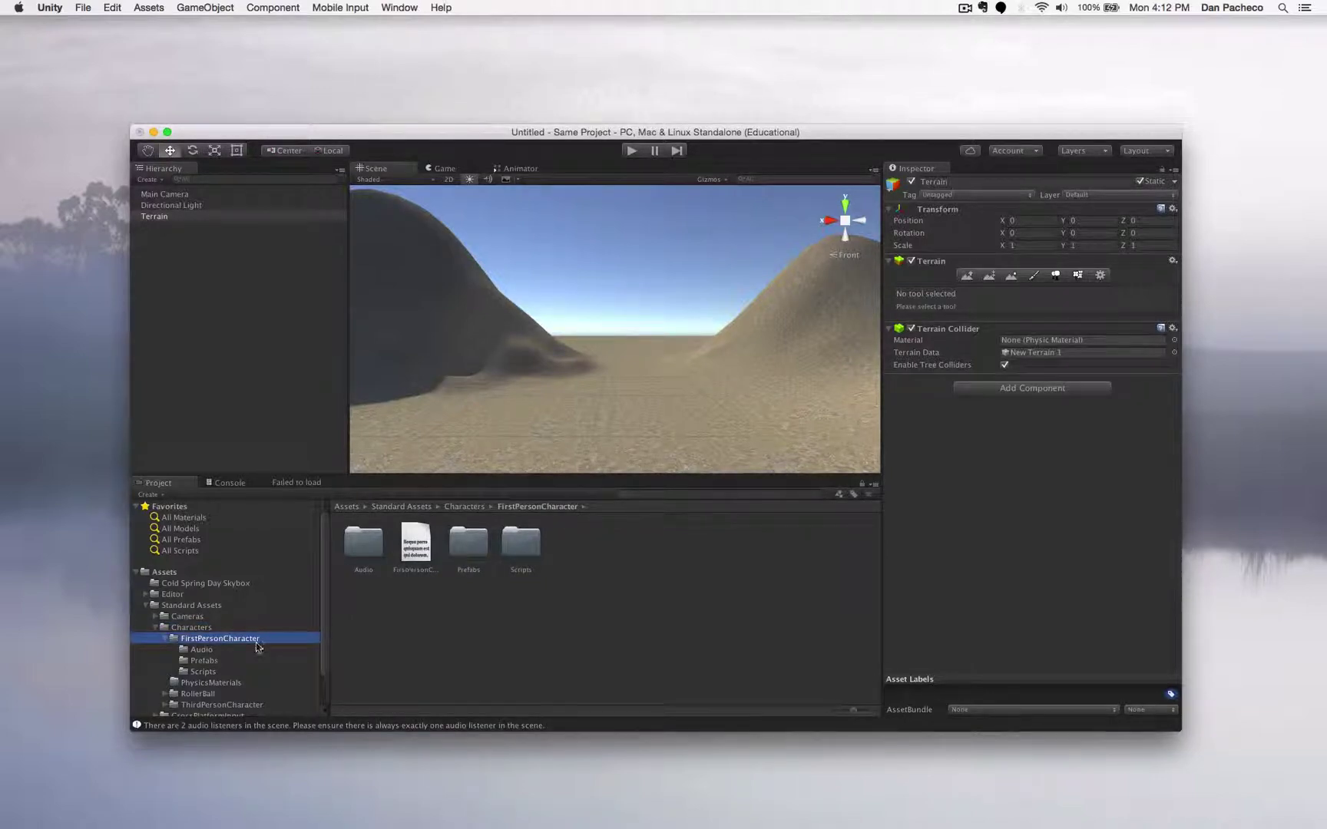
{"action": "left_click", "coordinate": [469, 543]}
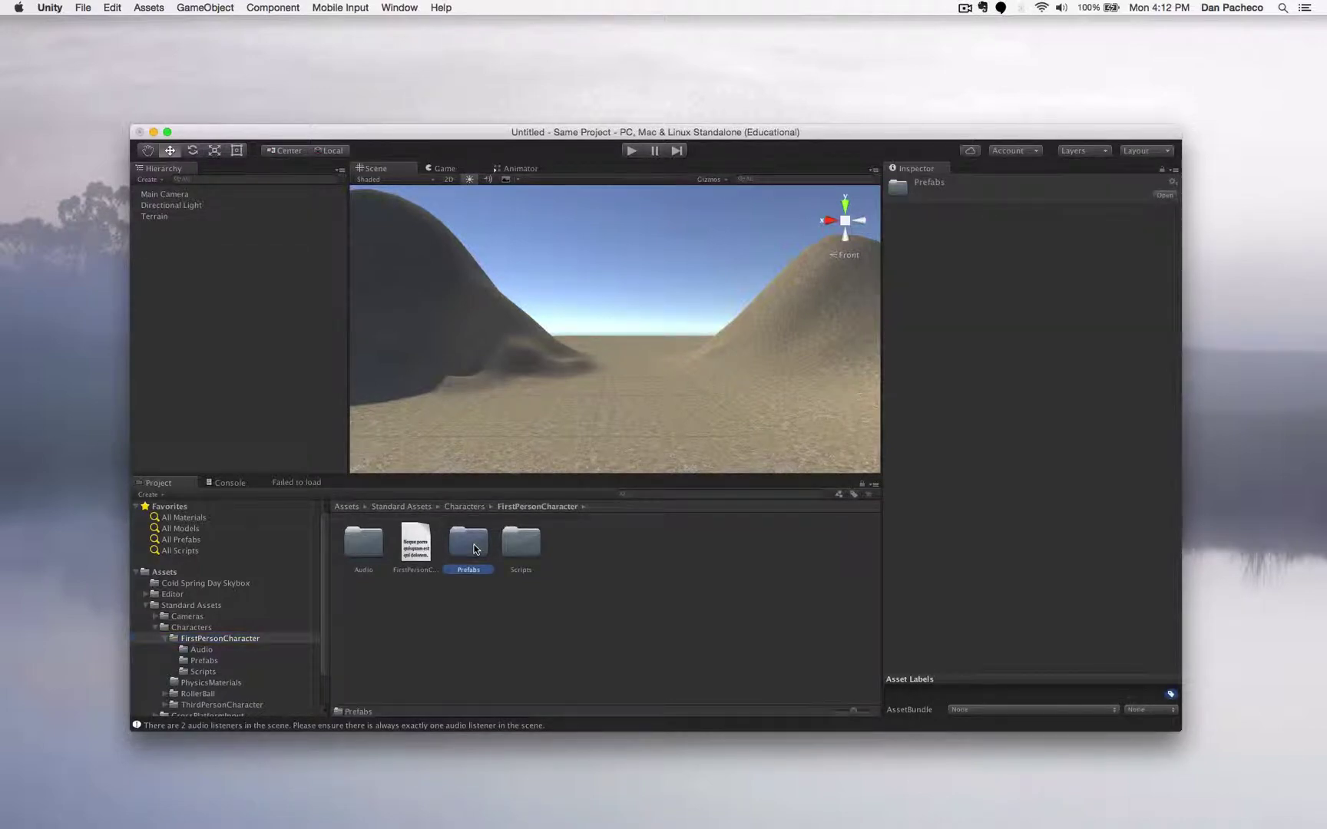
{"action": "double_click", "coordinate": [474, 547]}
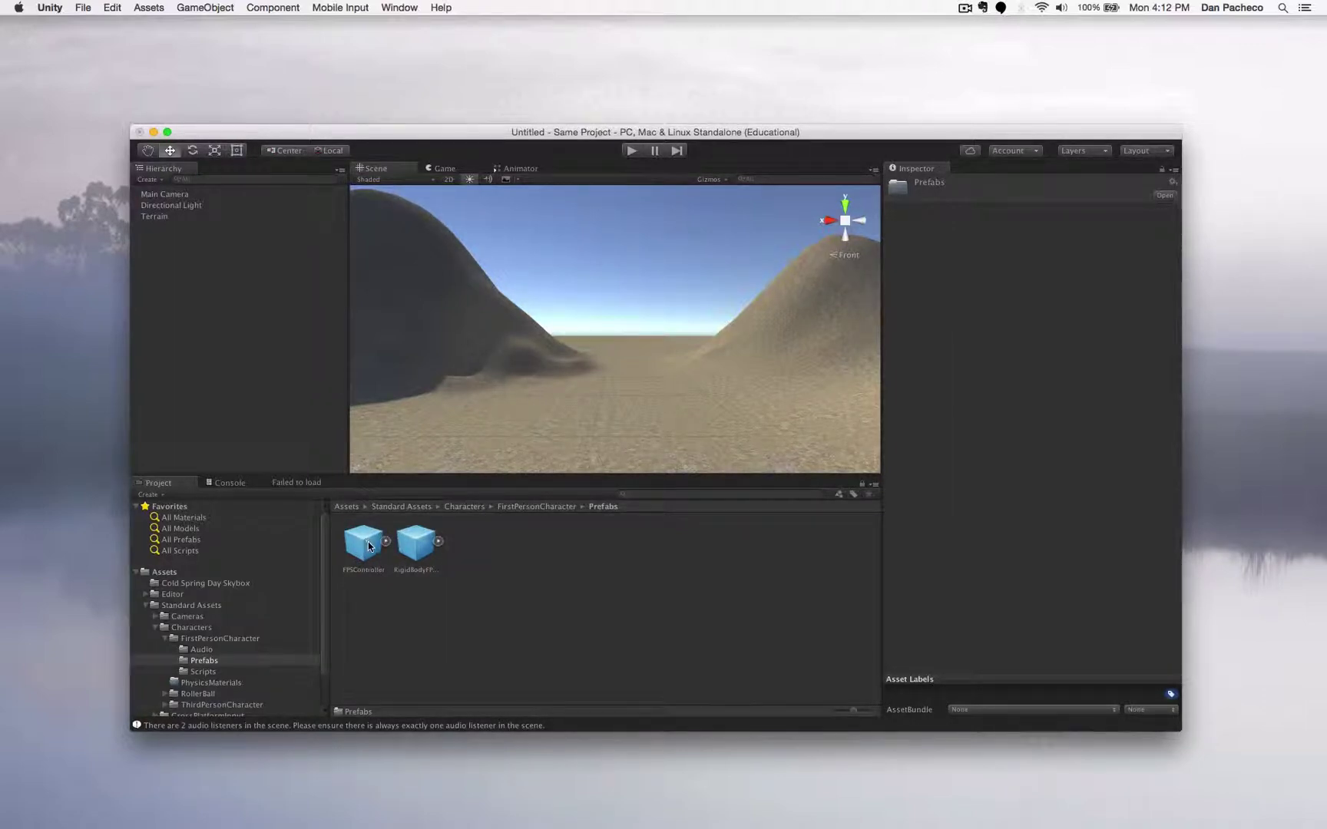
- Place the FPSController prefab in the sandy valley and frame it in the Scene view
{"action": "left_click_drag", "start_coordinate": [368, 546], "coordinate": [601, 397]}
{"action": "double_click", "coordinate": [178, 194]}
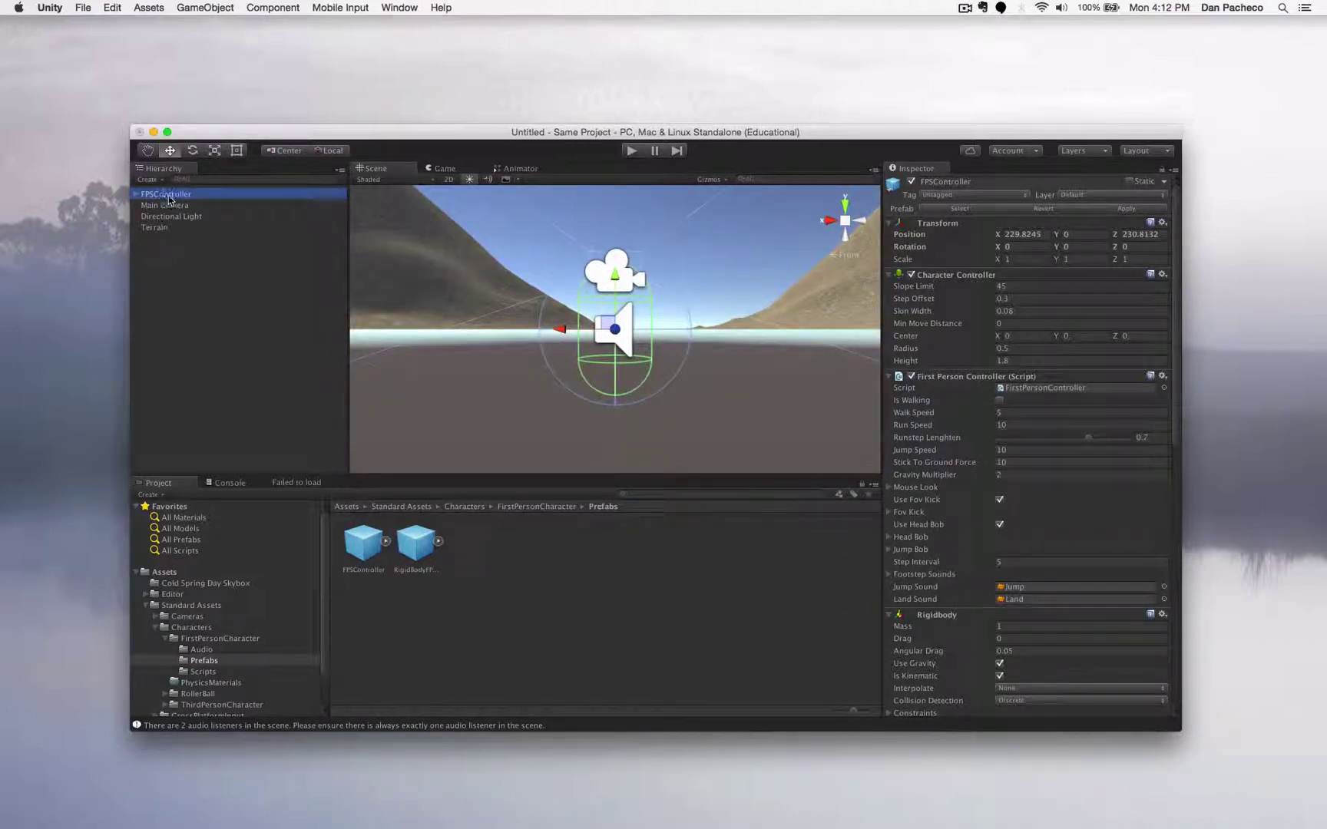
{"action": "scroll", "coordinate": [503, 267], "scroll_direction": "down", "scroll_amount": 5}
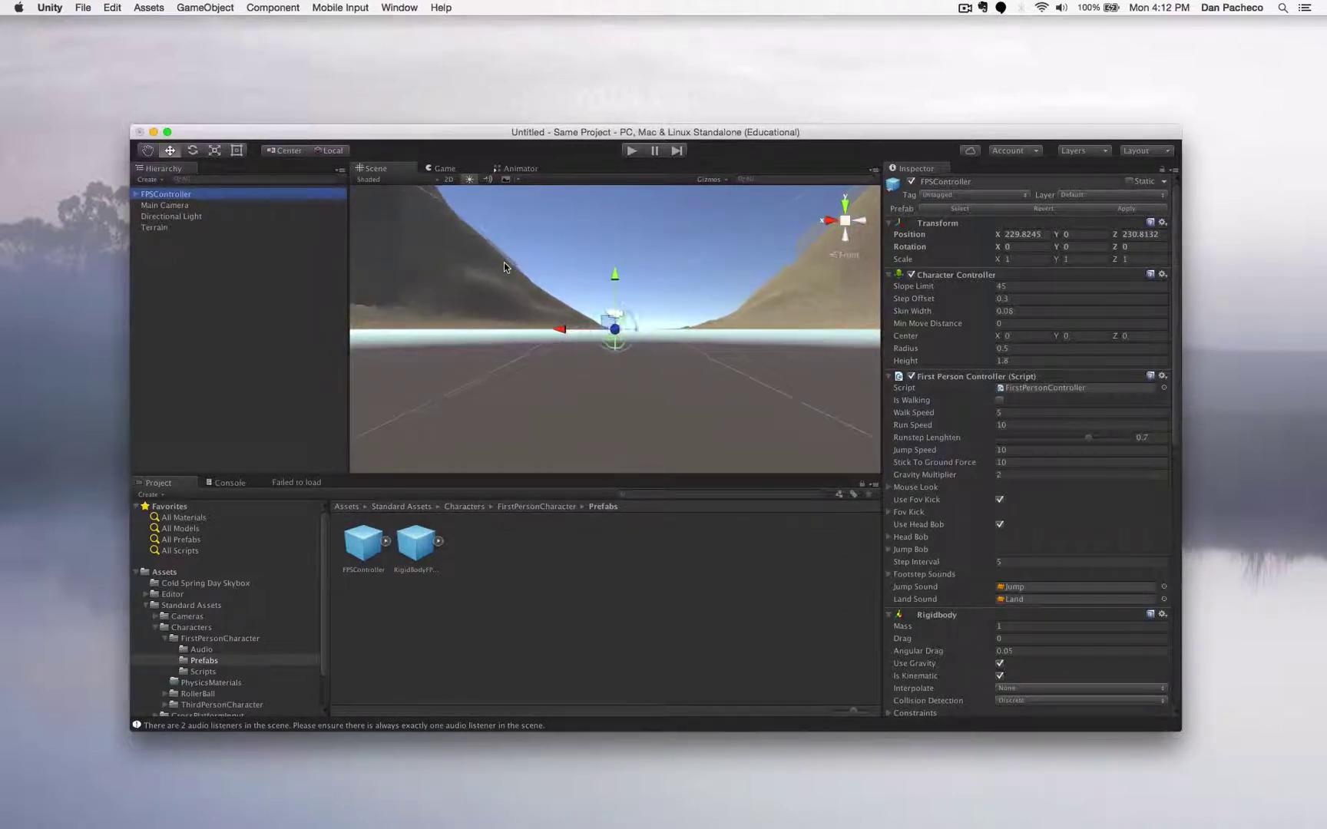
- Check the FPSController's placement on the terrain from top and front views
{"action": "left_click", "coordinate": [843, 204]}
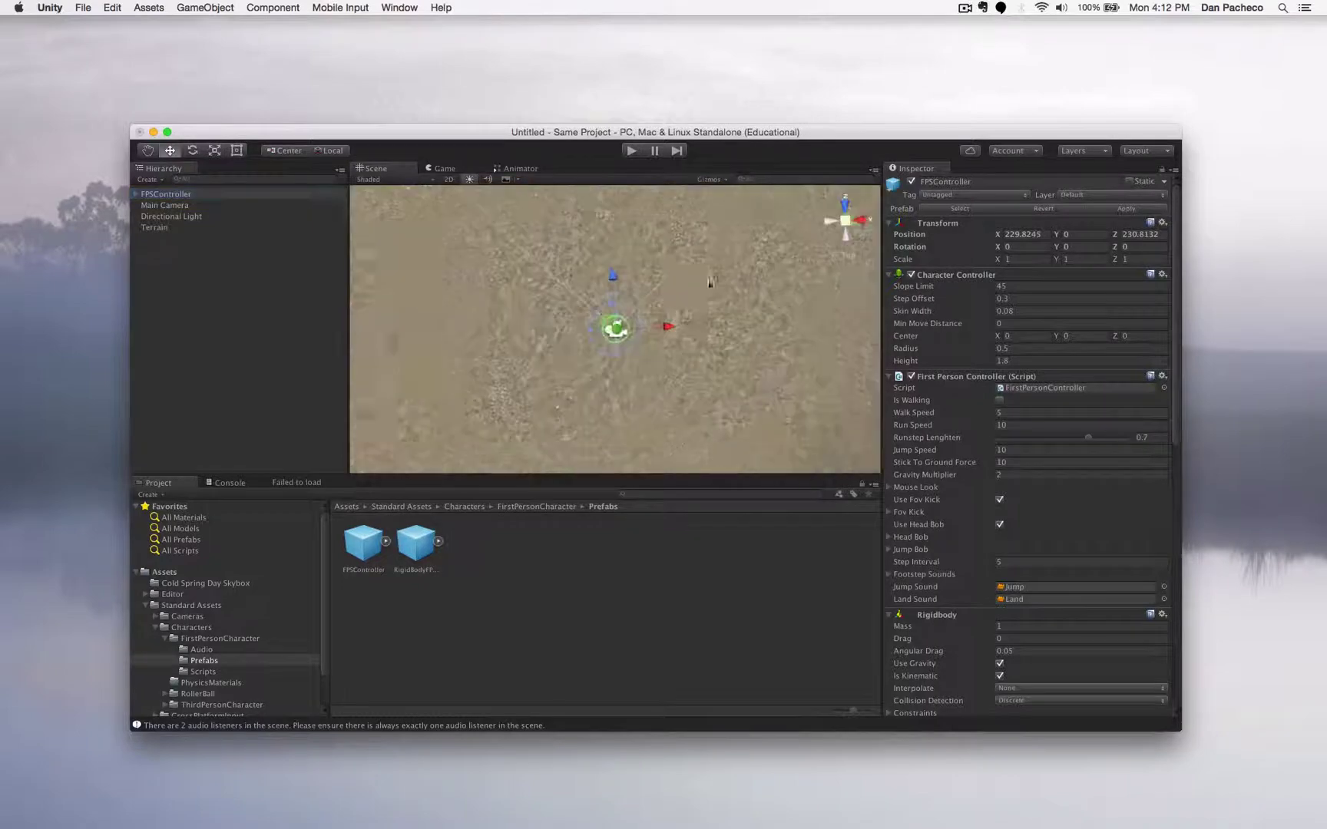
{"action": "scroll", "coordinate": [676, 296], "scroll_direction": "up", "scroll_amount": 5}
{"action": "scroll", "coordinate": [675, 296], "scroll_direction": "down", "scroll_amount": 5}
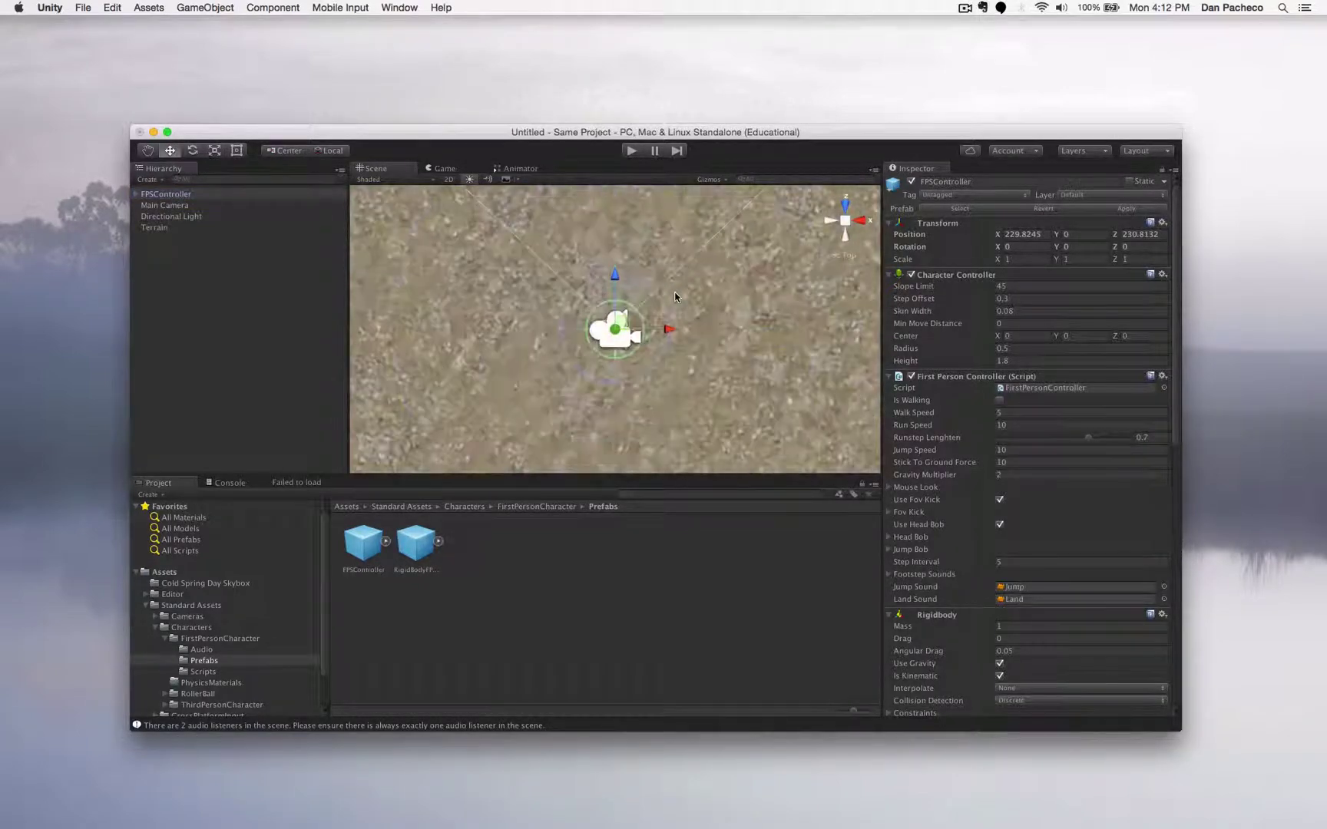
{"action": "scroll", "coordinate": [676, 297], "scroll_direction": "up", "scroll_amount": 6}
{"action": "scroll", "coordinate": [675, 296], "scroll_direction": "down", "scroll_amount": 3}
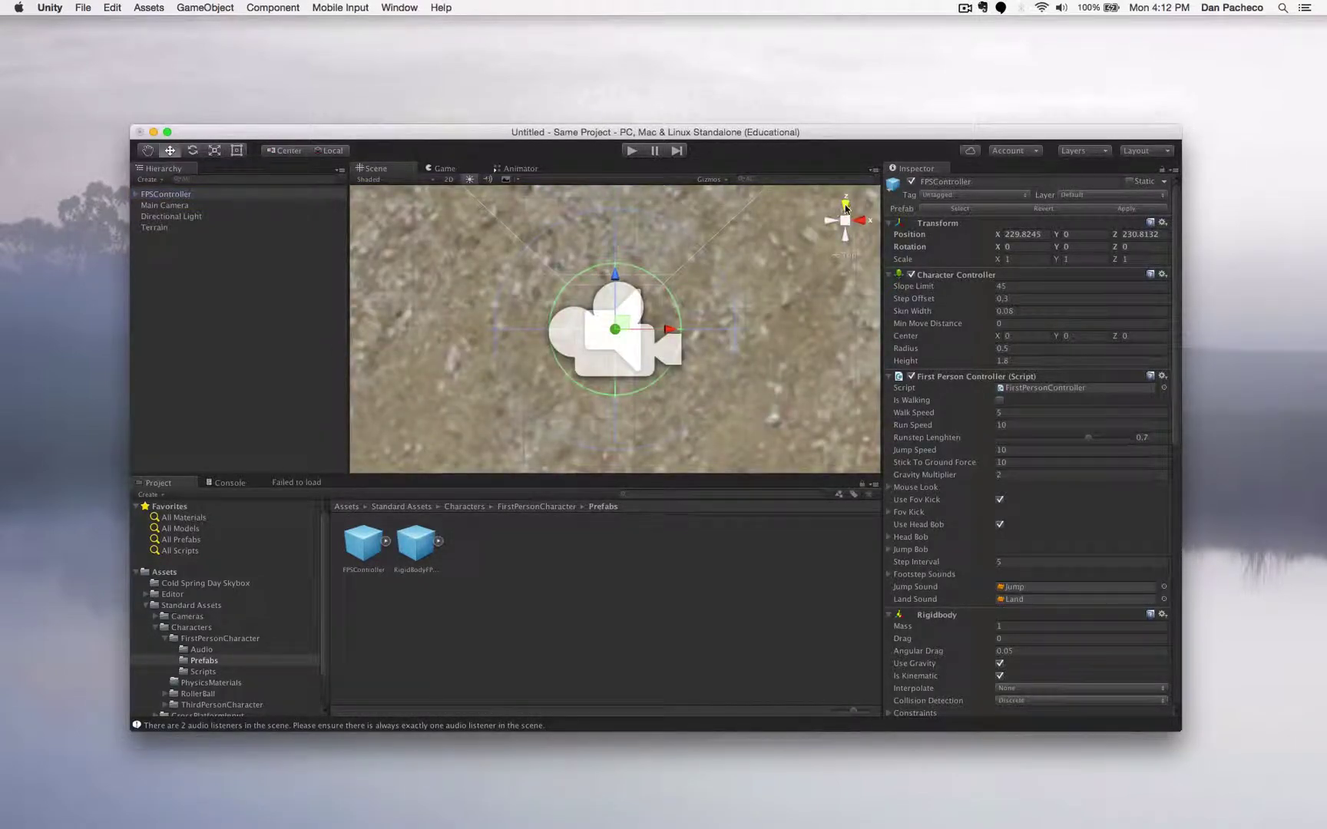
{"action": "left_click", "coordinate": [848, 209]}
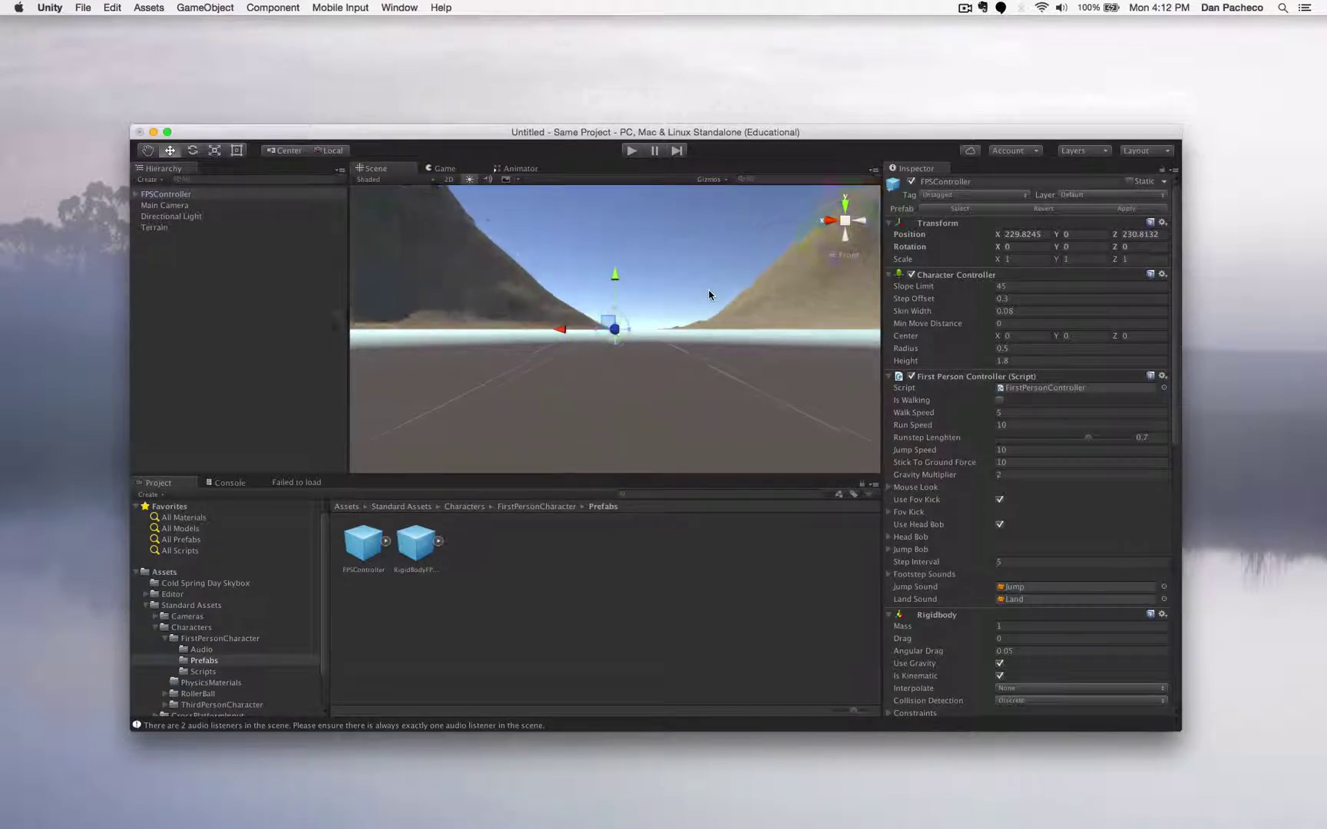
{"action": "scroll", "coordinate": [708, 294], "scroll_direction": "up", "scroll_amount": 3}
{"action": "scroll", "coordinate": [709, 294], "scroll_direction": "down", "scroll_amount": 3}
{"action": "scroll", "coordinate": [708, 294], "scroll_direction": "up", "scroll_amount": 3}
{"action": "scroll", "coordinate": [709, 295], "scroll_direction": "up", "scroll_amount": 3}
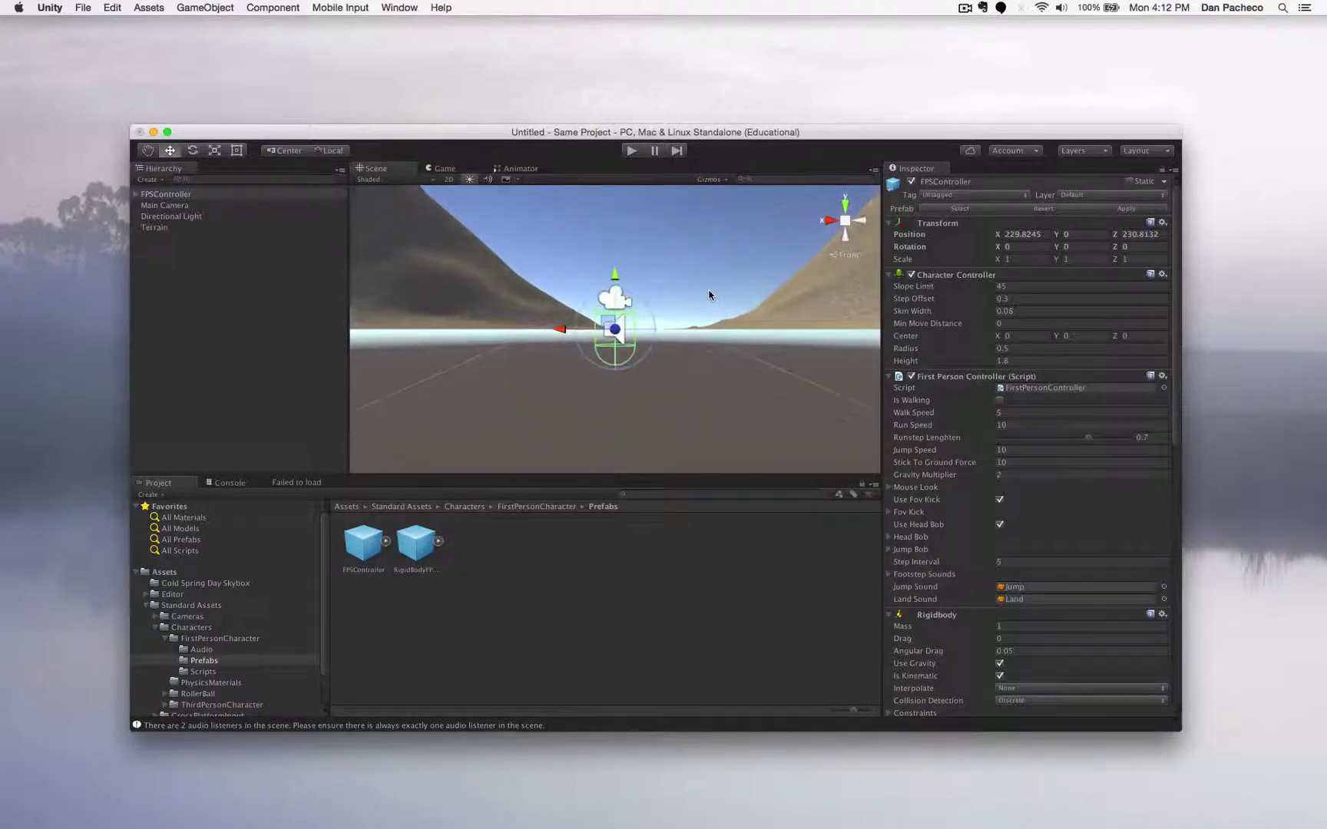
{"action": "left_click", "coordinate": [631, 151]}
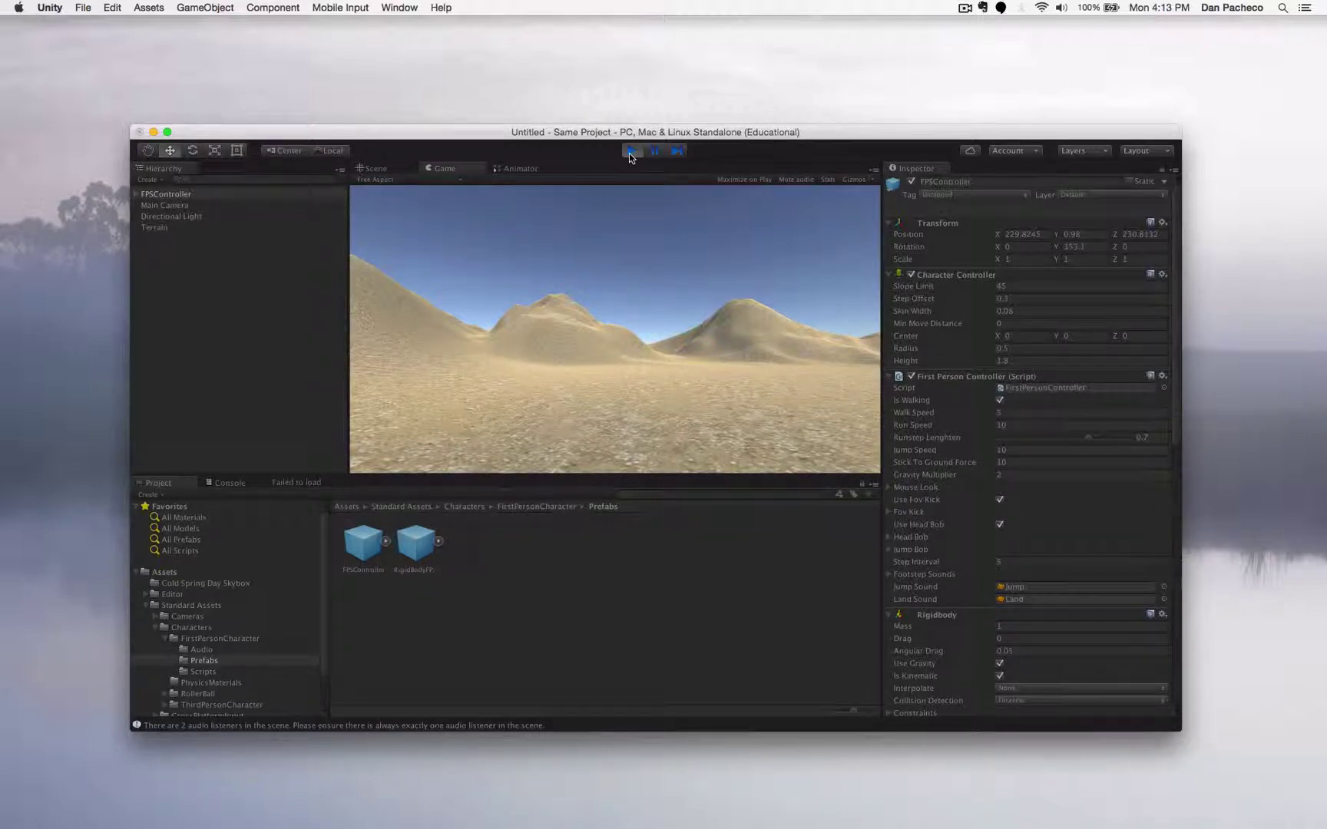
{"action": "left_click", "coordinate": [629, 151]}
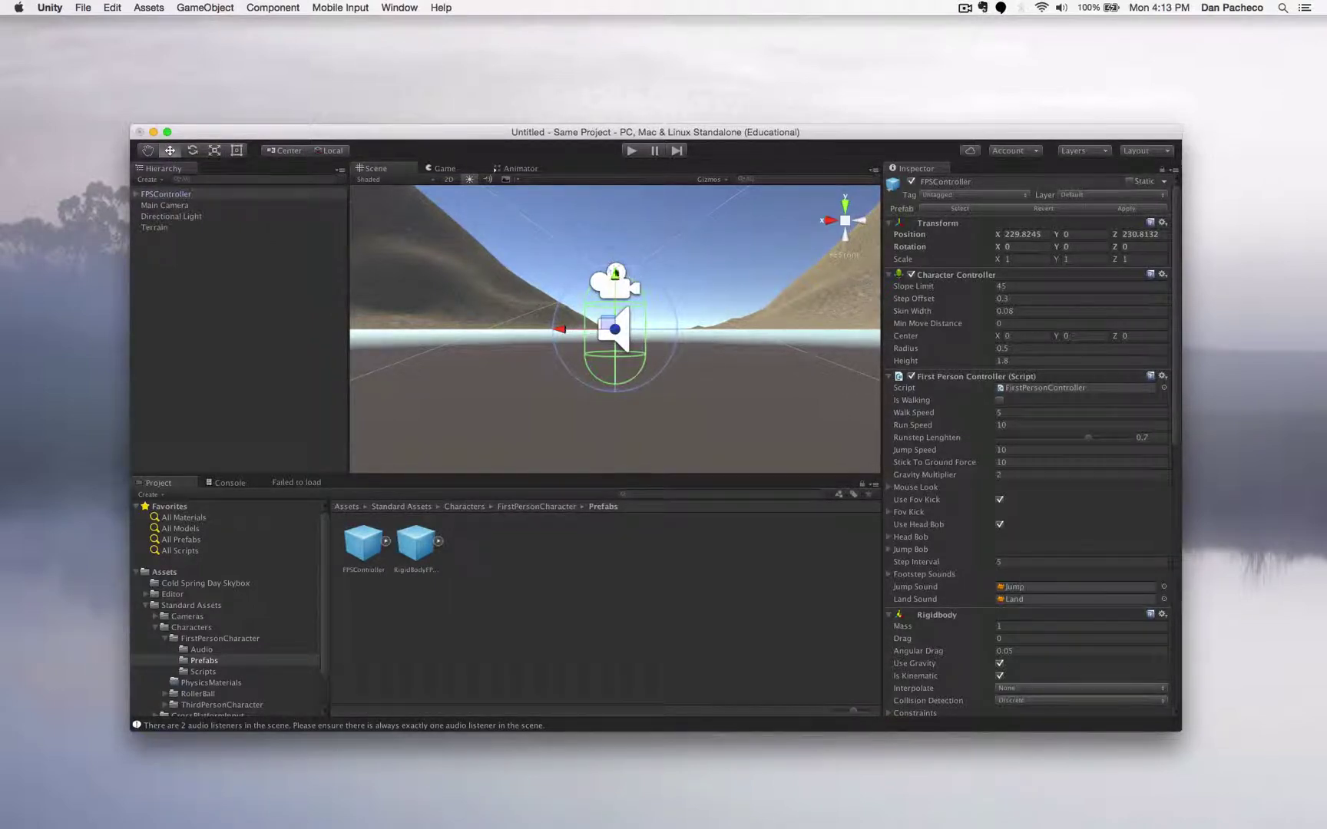
- Lift the FPSController off the ground and set its Position Y to 1
{"action": "left_click_drag", "start_coordinate": [615, 281], "coordinate": [618, 200]}
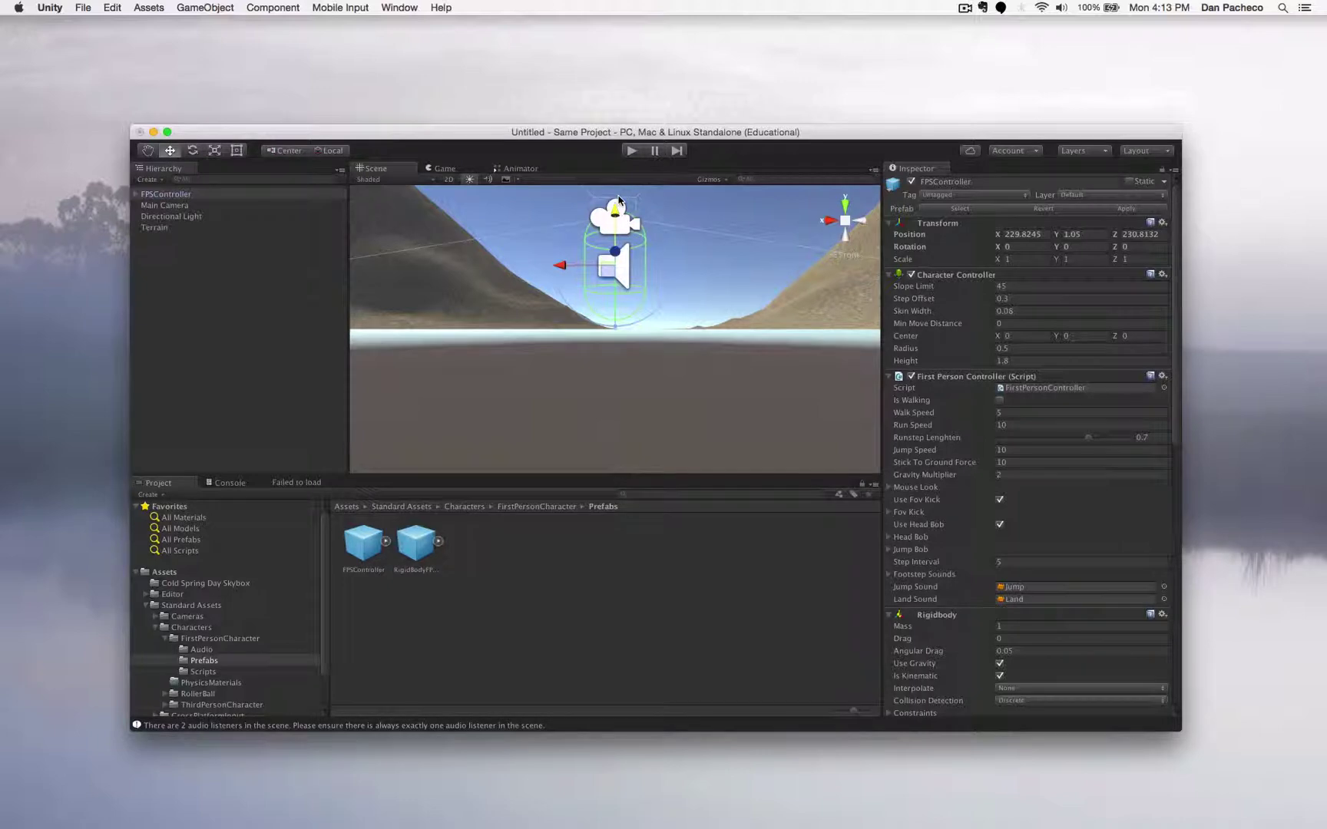
{"action": "left_click", "coordinate": [1087, 236]}
{"action": "type", "text": "1"}
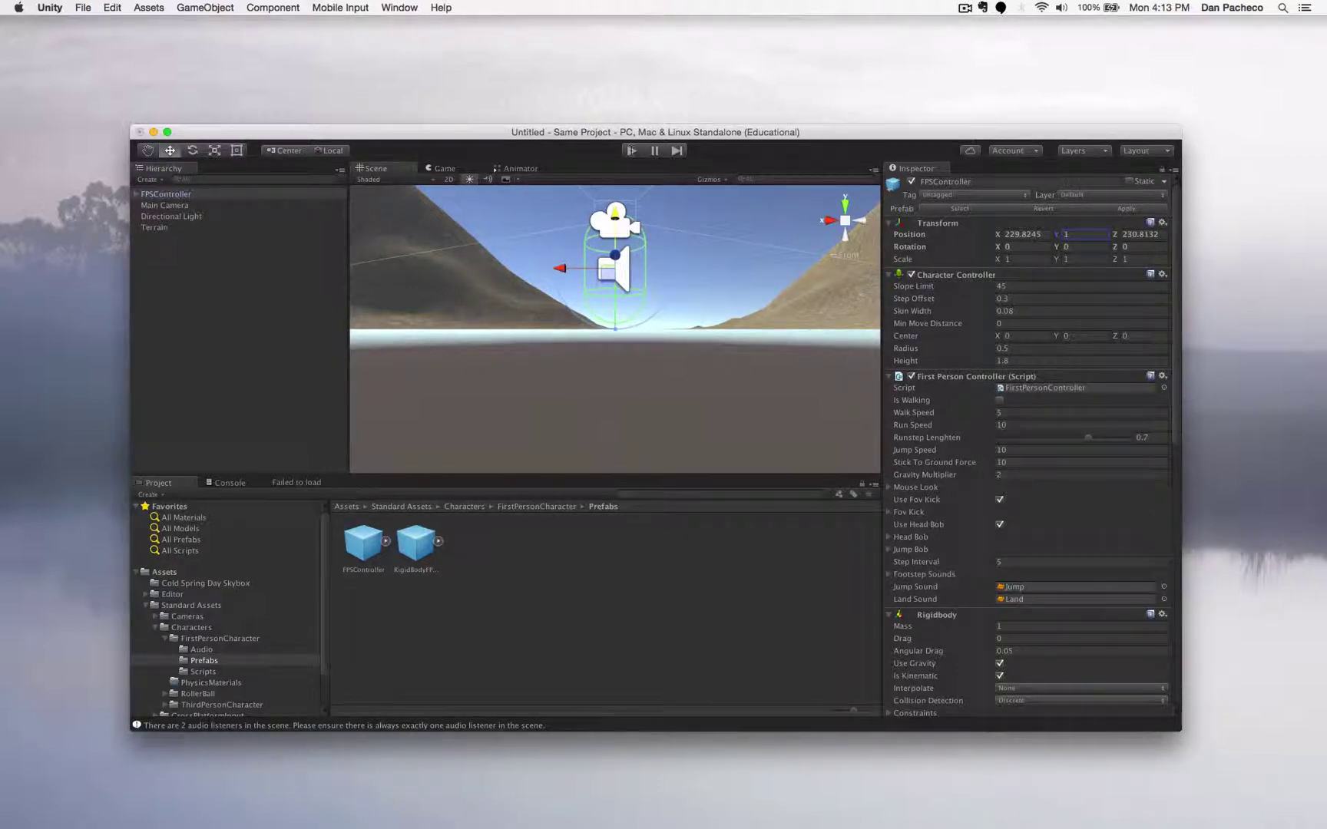
- Play-test walking forward through the sand dunes toward the horizon, then stop Play mode
{"action": "key", "text": "super+p"}
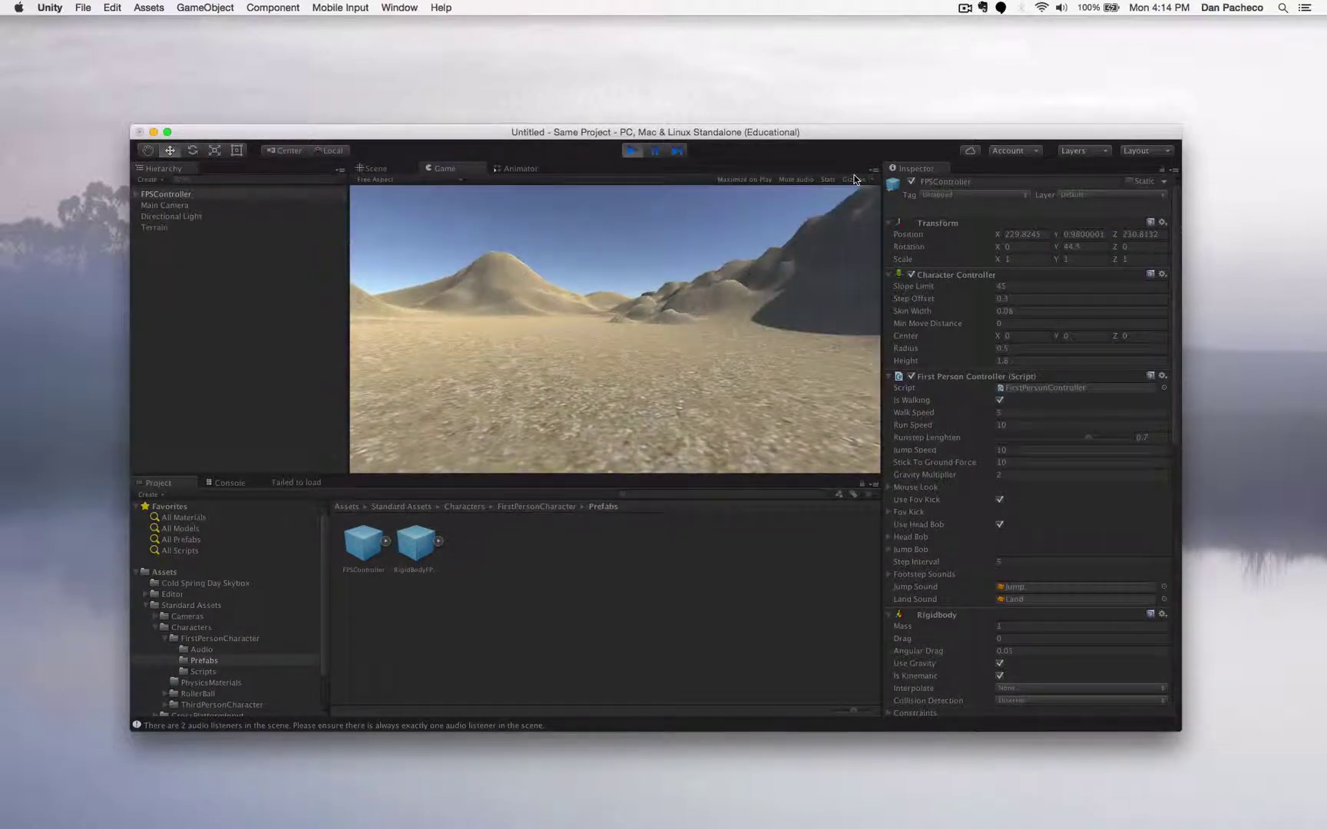
{"action": "key", "text": "w"}
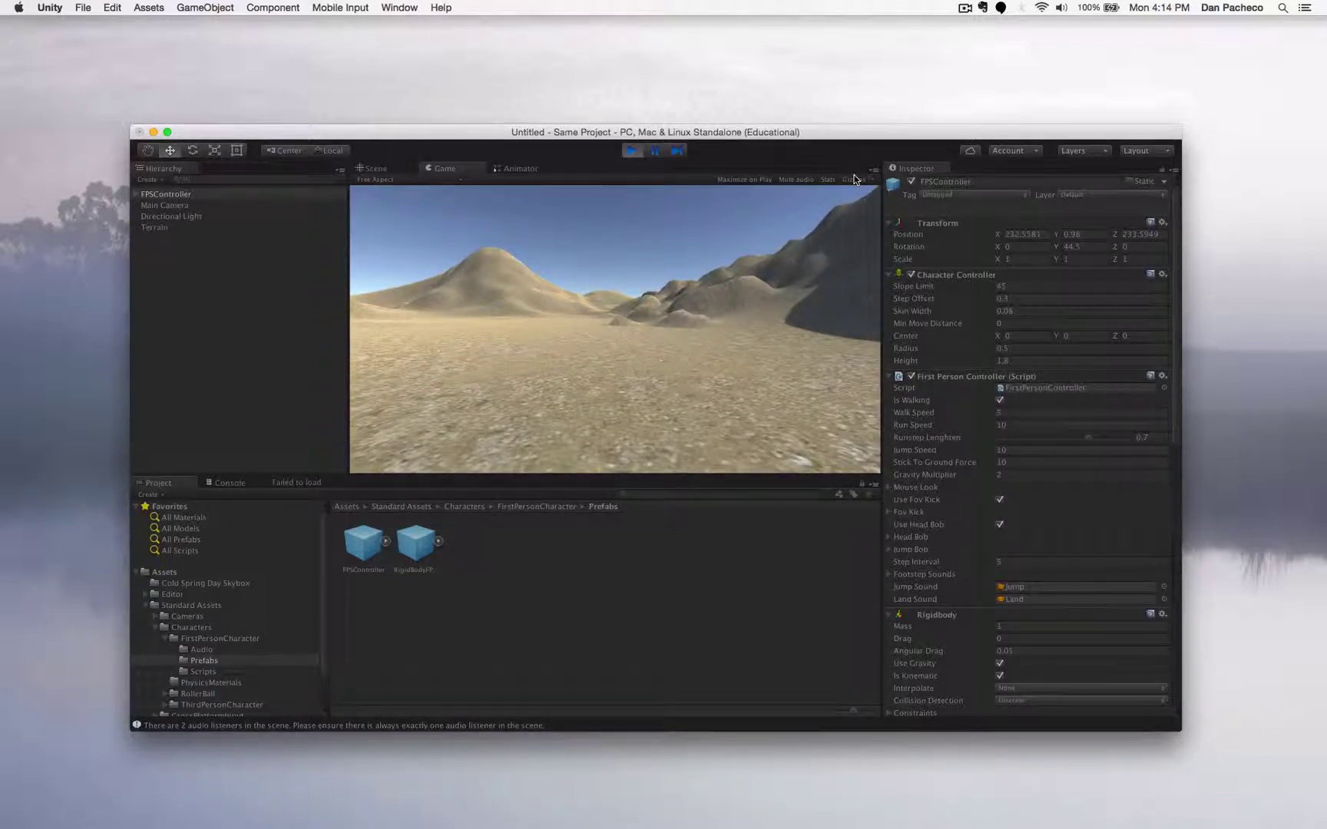
{"action": "key", "text": "w"}
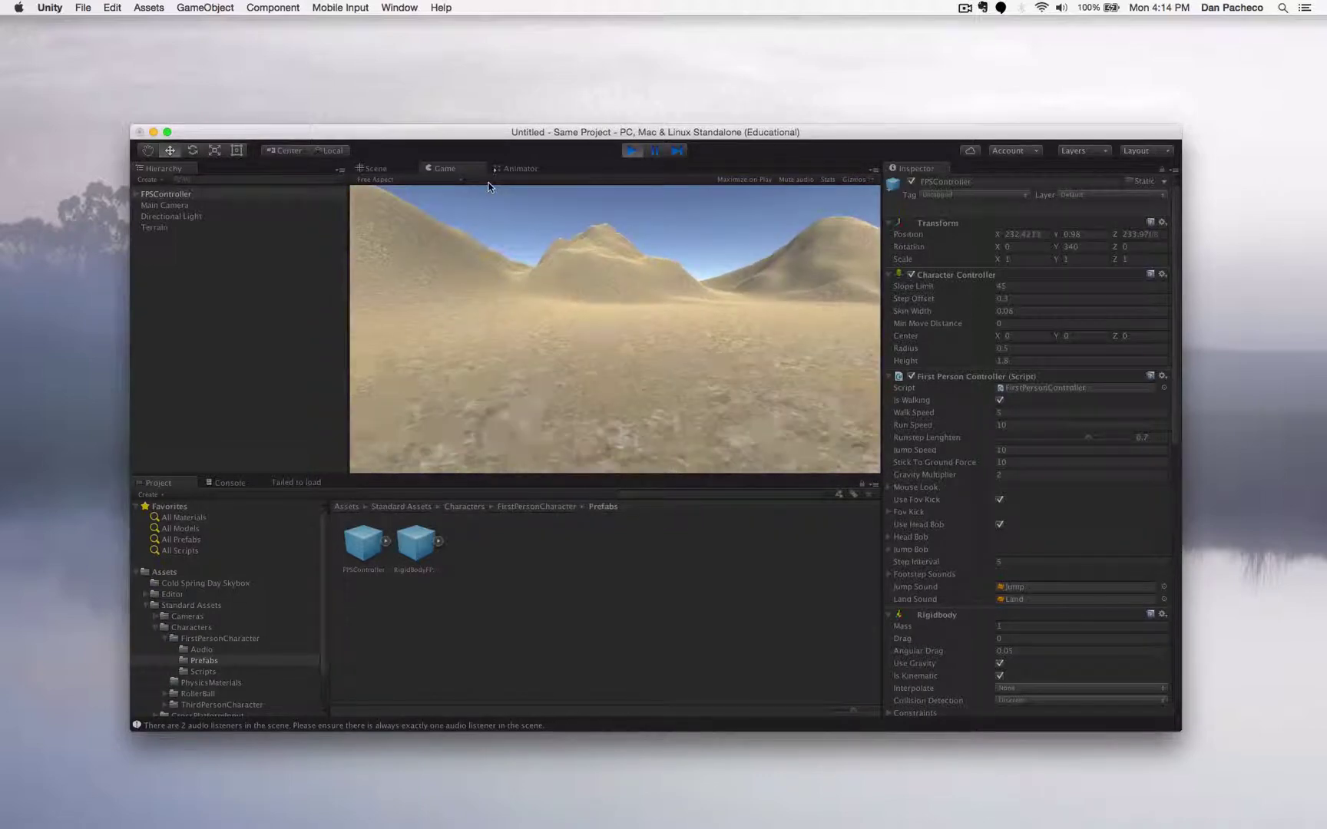
{"action": "key", "text": "w"}
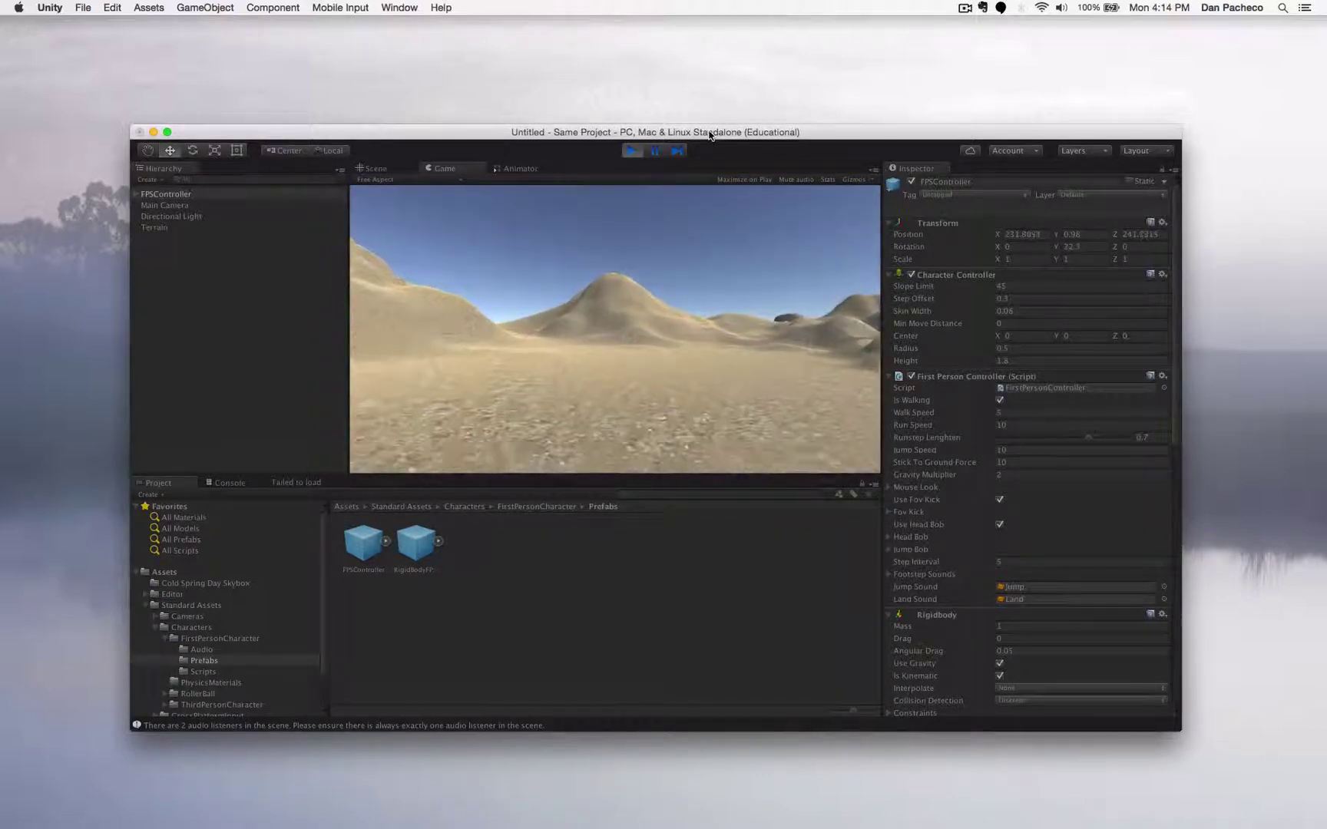
{"action": "key", "text": "w"}
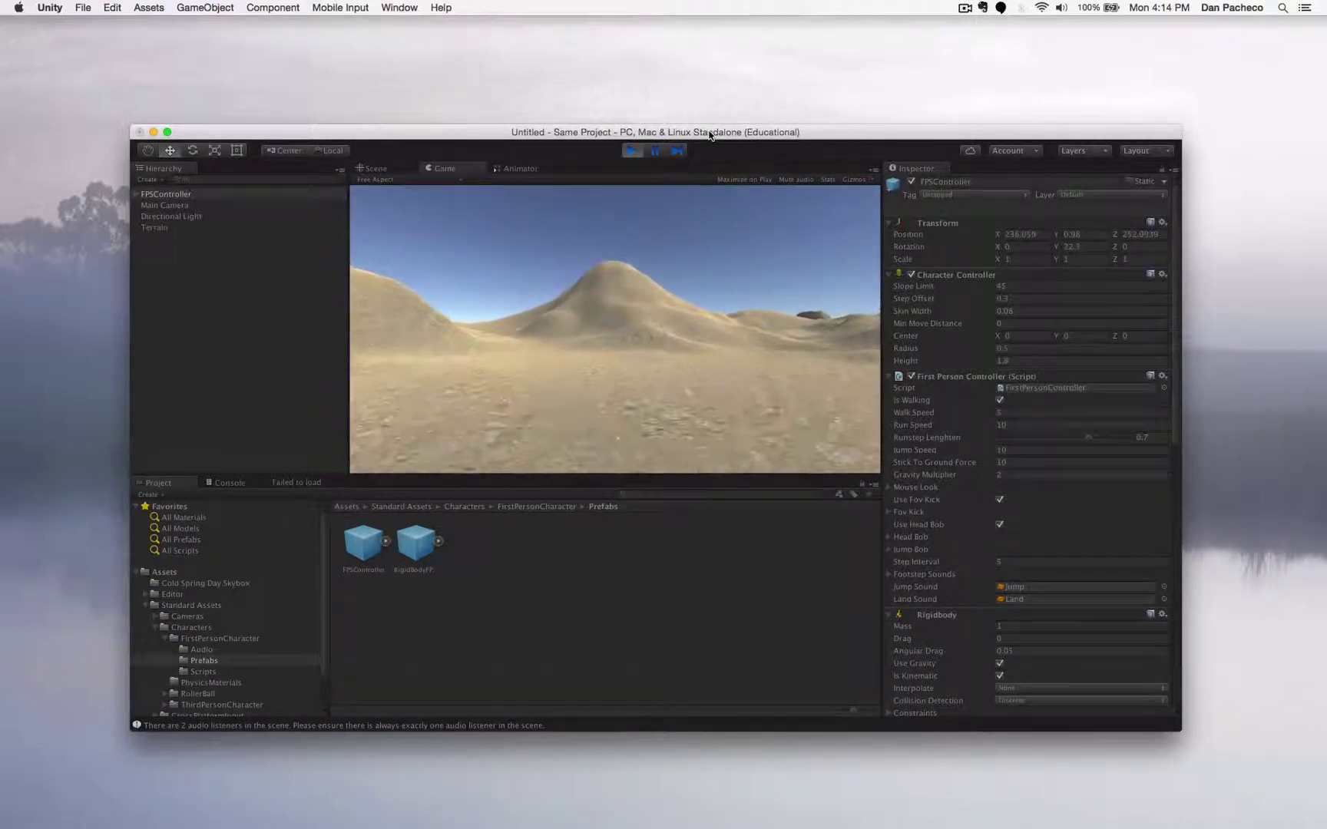
{"action": "key", "text": "w"}
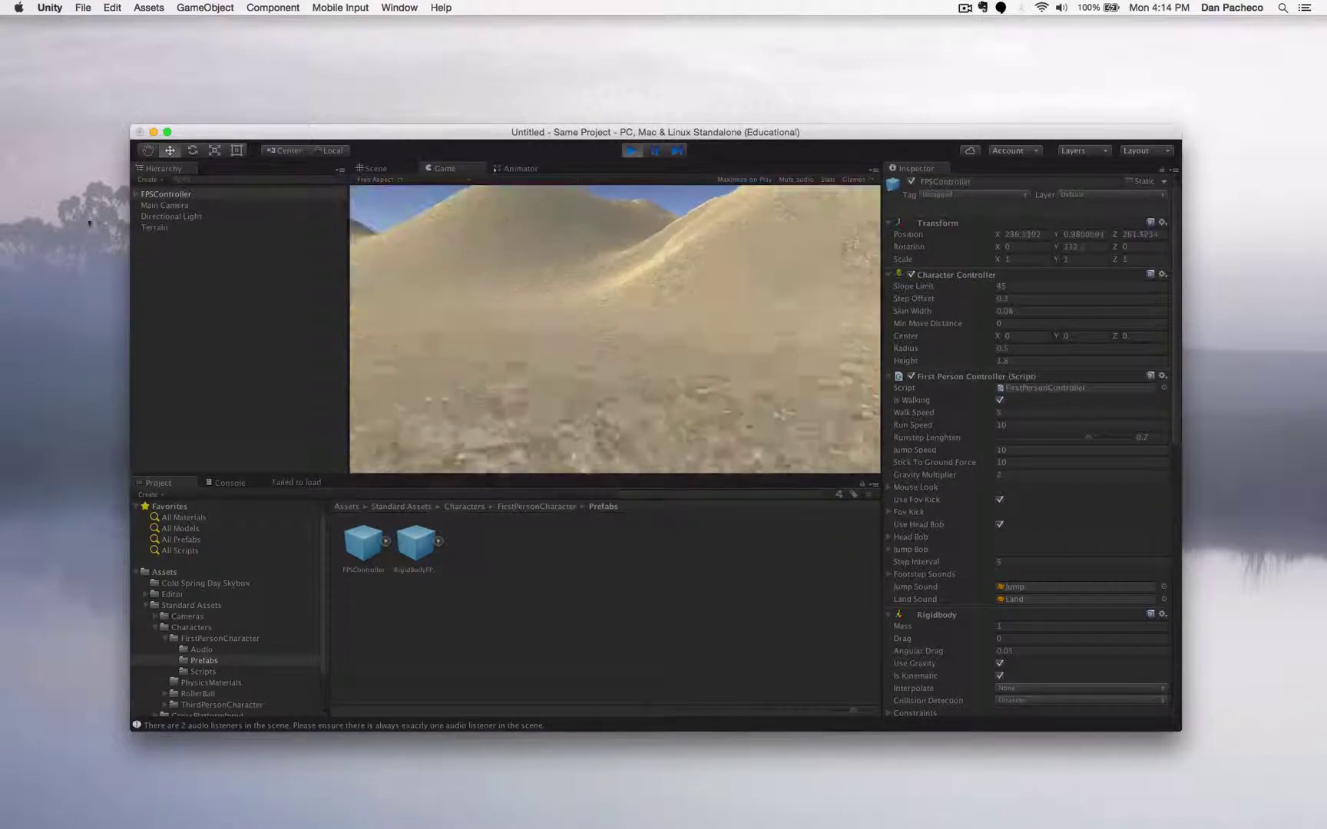
{"action": "key", "text": "w"}
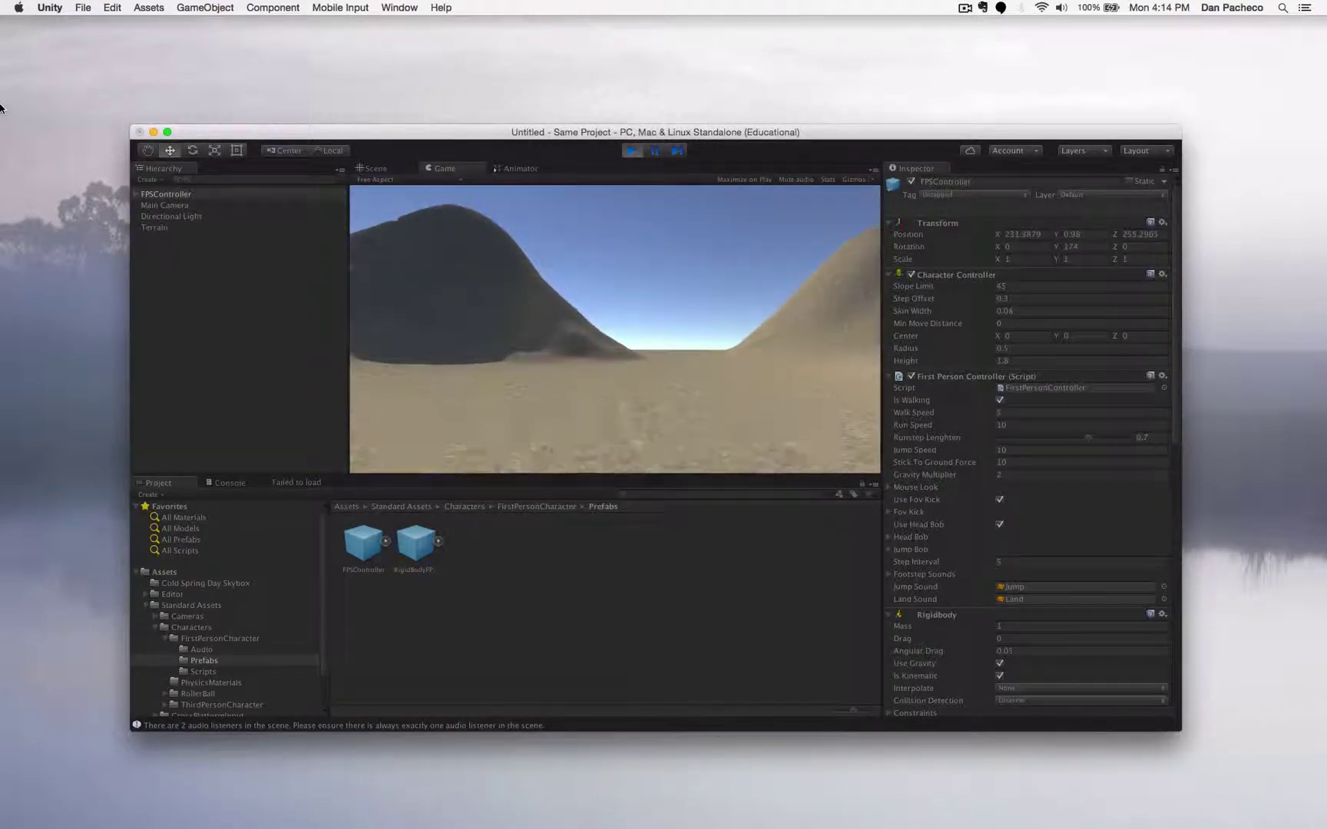
{"action": "key", "text": "w"}
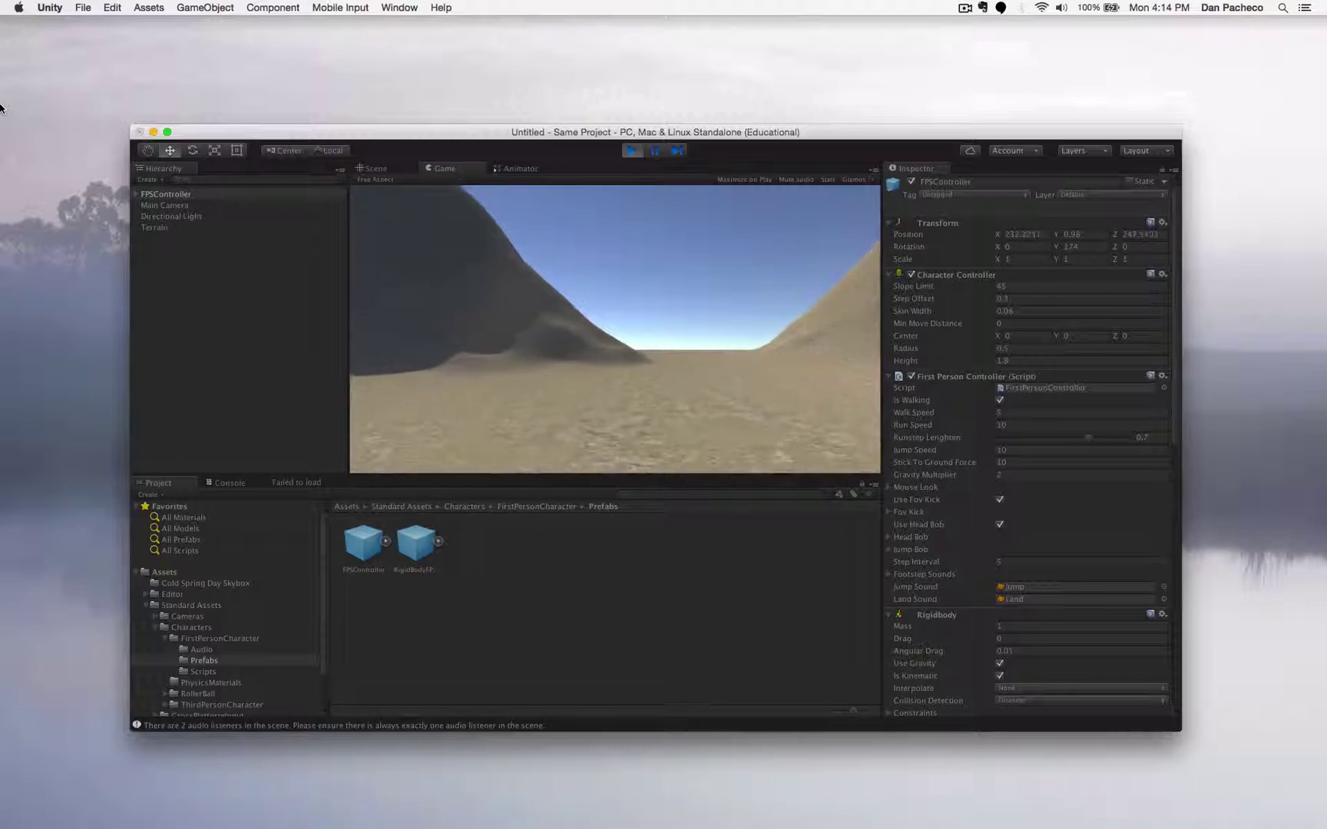
{"action": "key", "text": "w"}
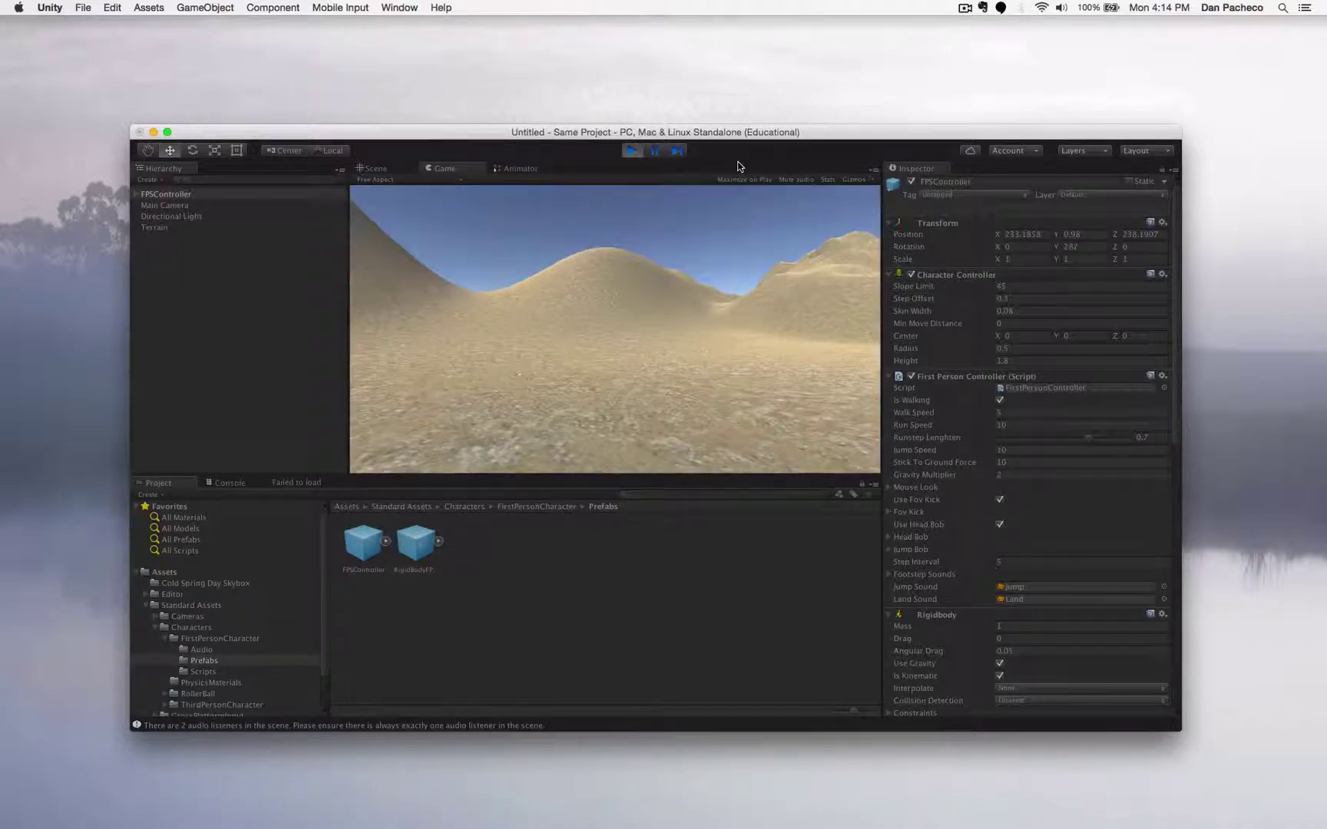
{"action": "left_click", "coordinate": [632, 149]}
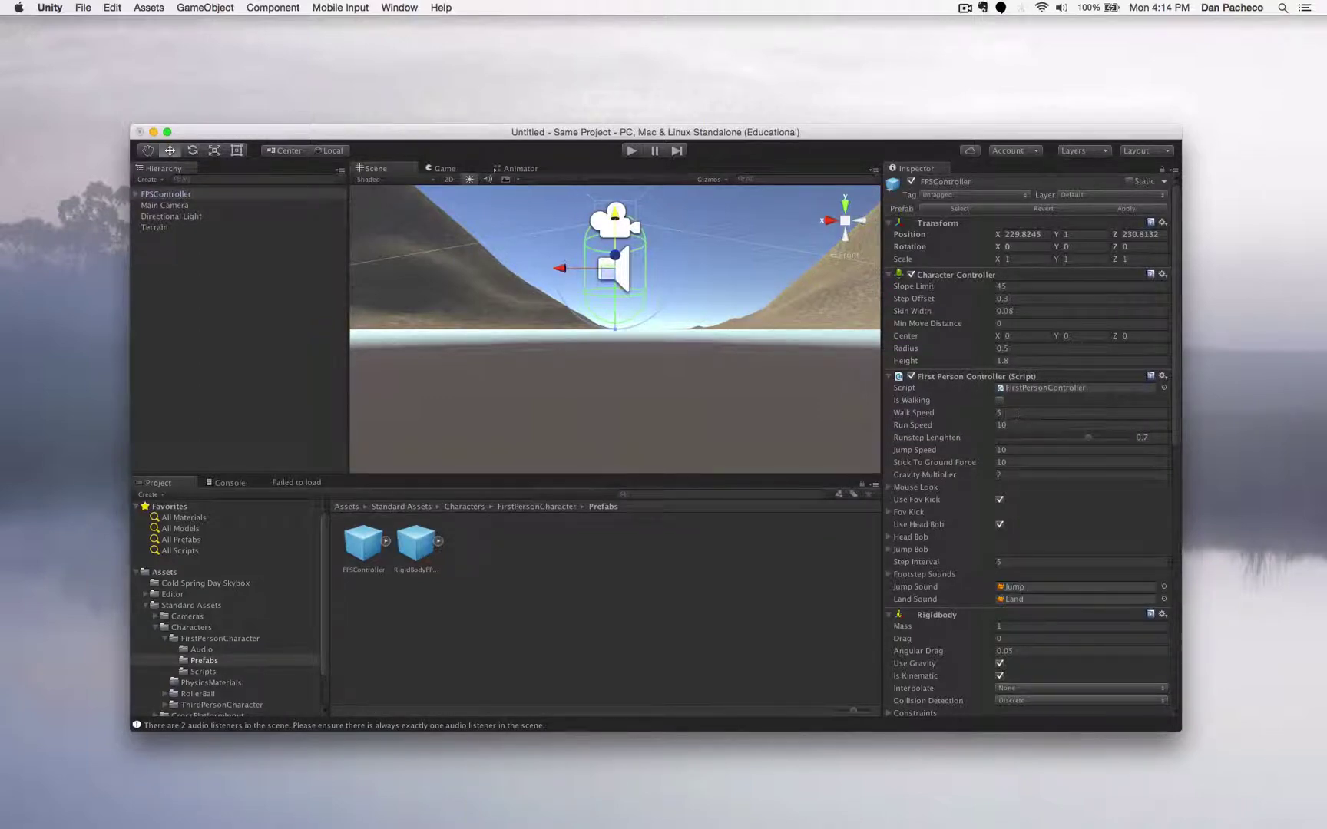
- Test the FPSController at Walk Speed 15, then reset Walk Speed to 5
{"action": "left_click", "coordinate": [999, 412]}
{"action": "left_click", "coordinate": [630, 152]}
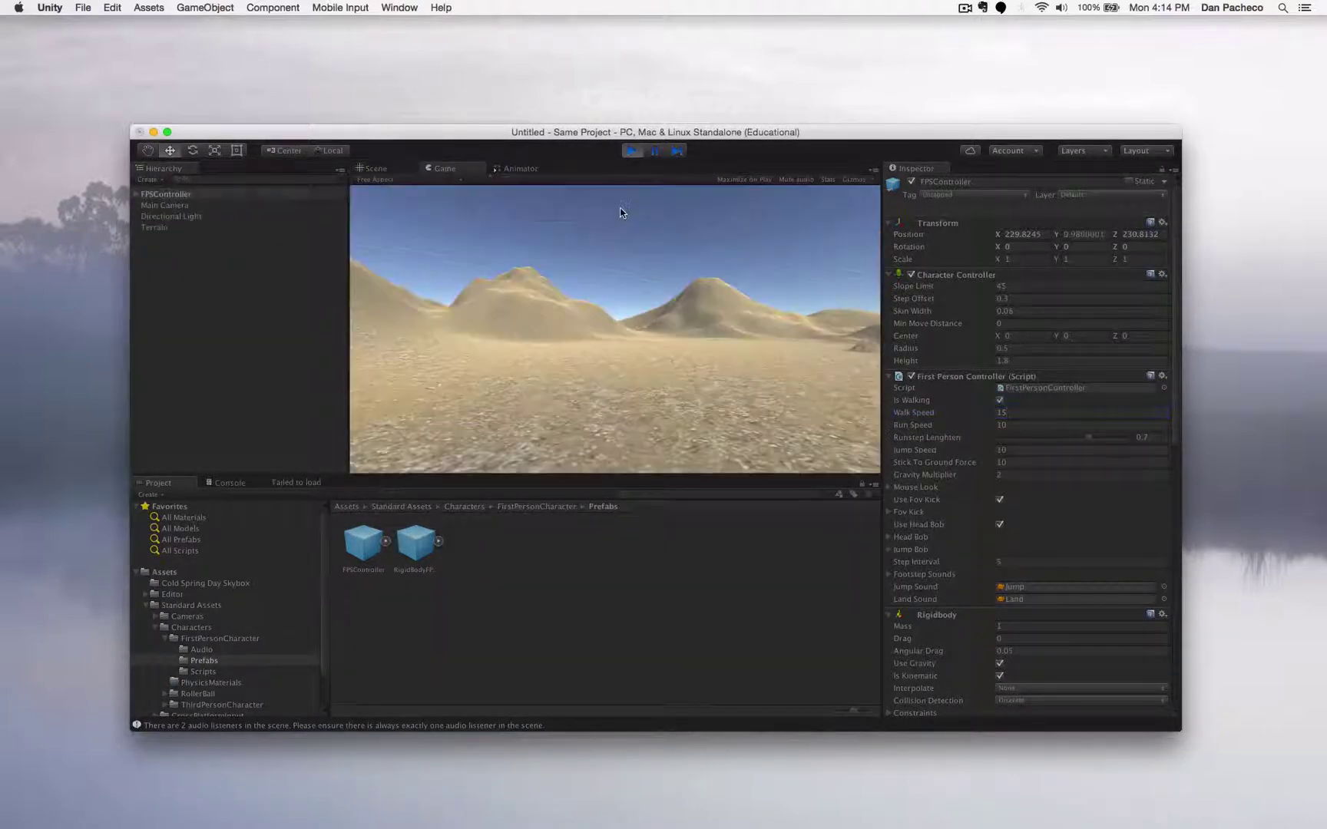
{"action": "key", "text": "w"}
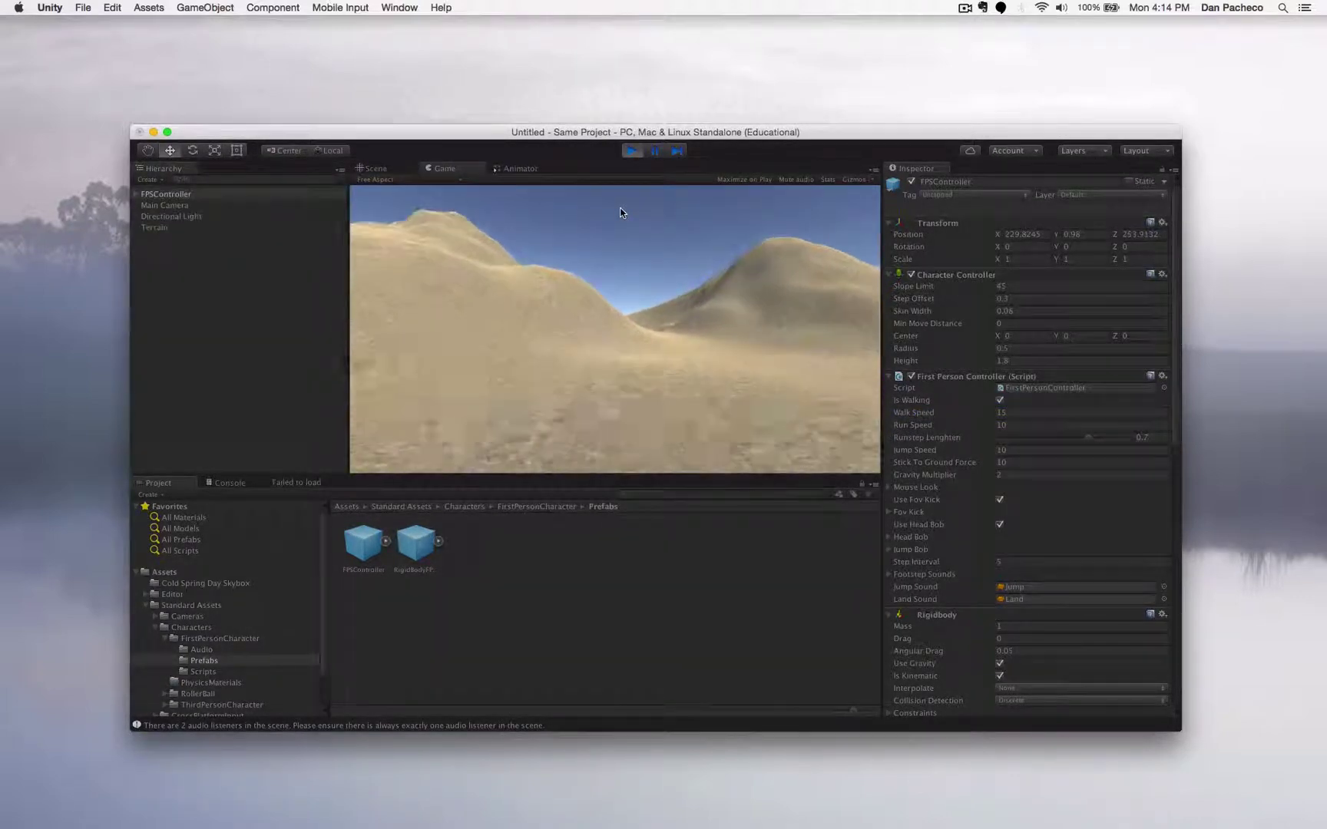
{"action": "left_click", "coordinate": [630, 150]}
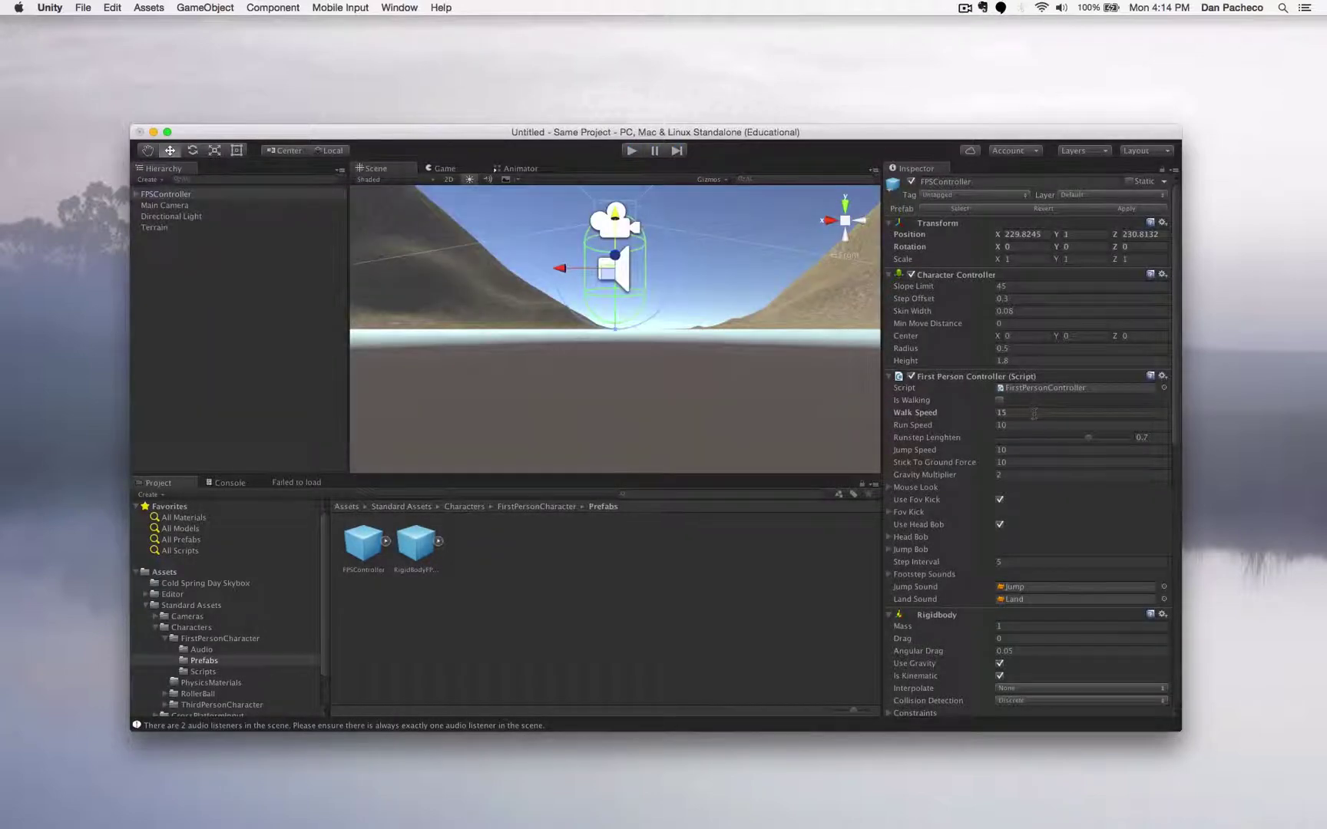
{"action": "left_click", "coordinate": [1025, 413]}
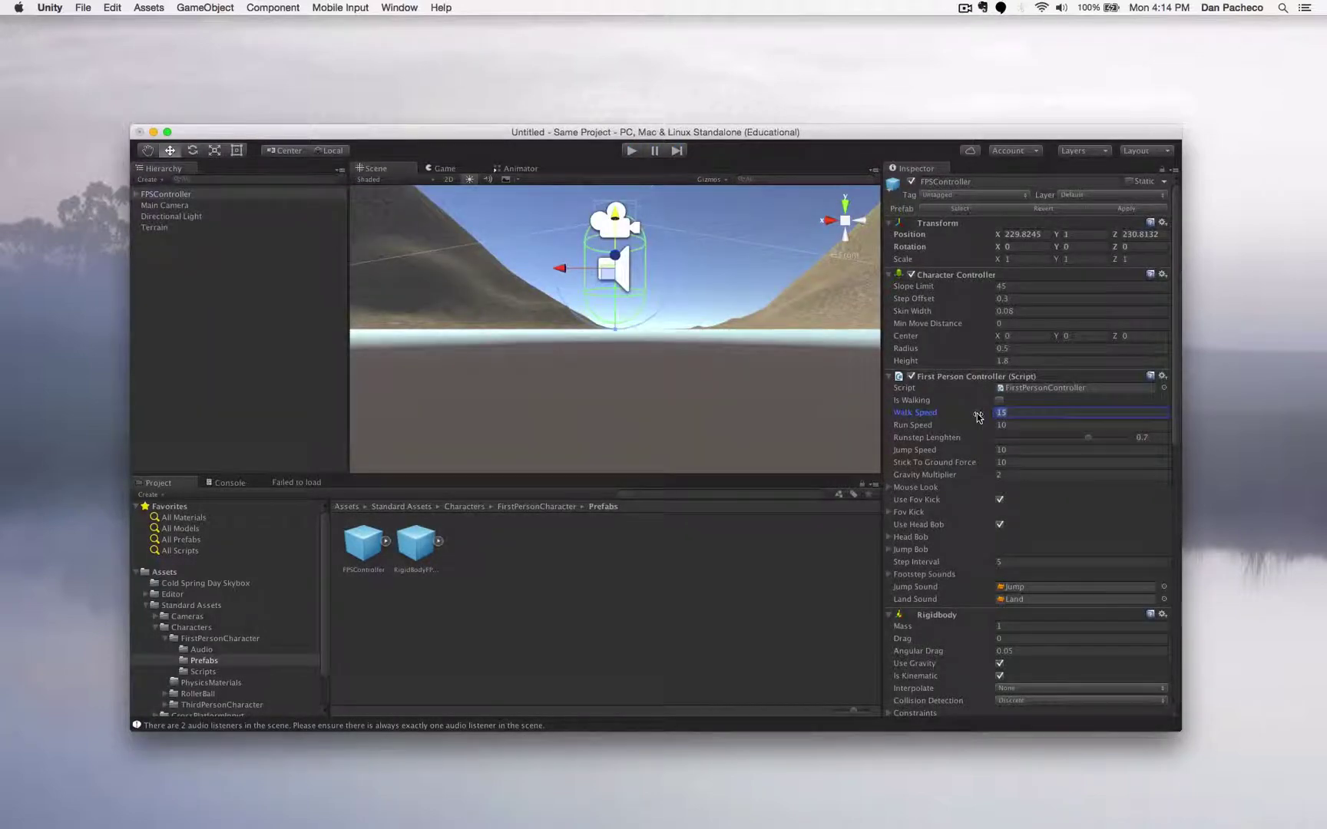
{"action": "left_click", "coordinate": [1020, 424]}
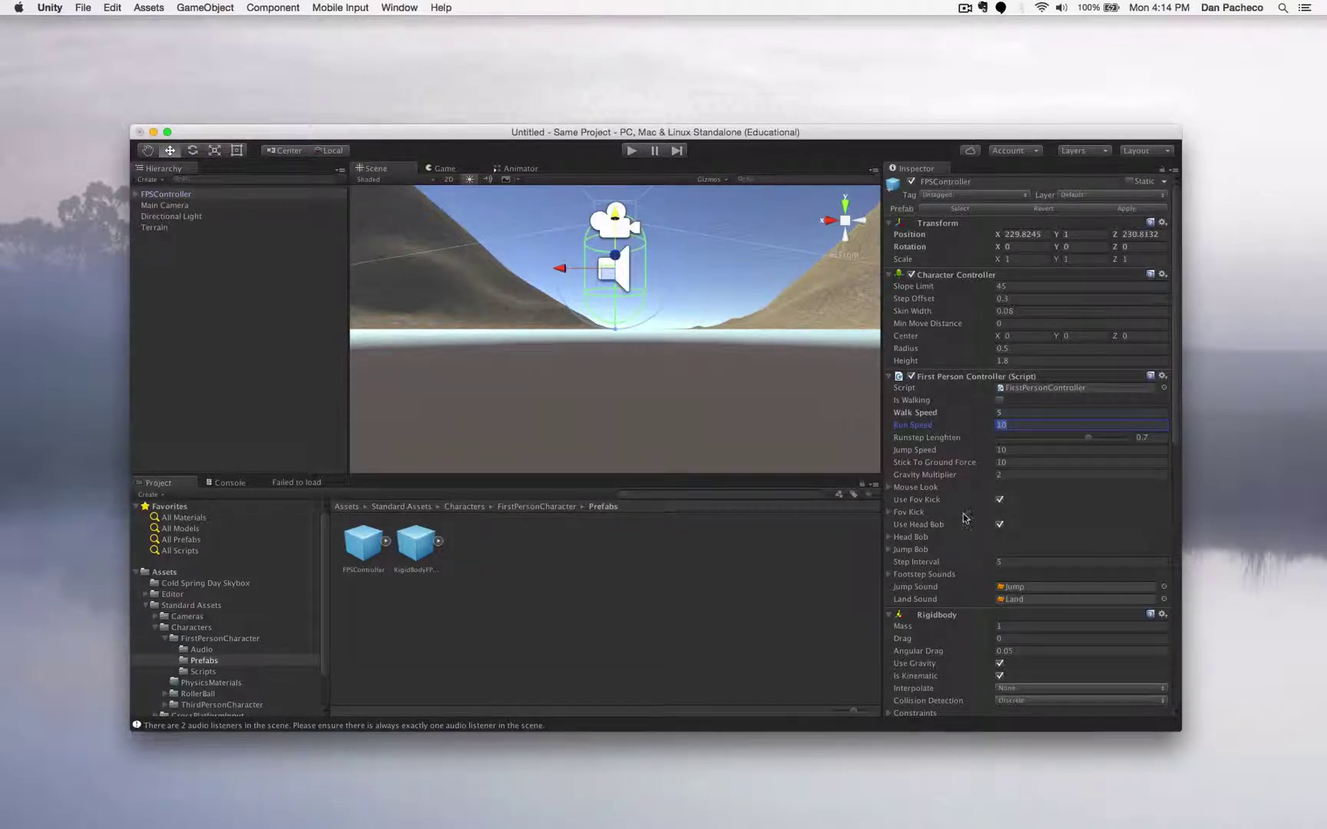
- Turn off Use Head Bob on the First Person Controller and start Play mode
{"action": "left_click", "coordinate": [888, 538]}
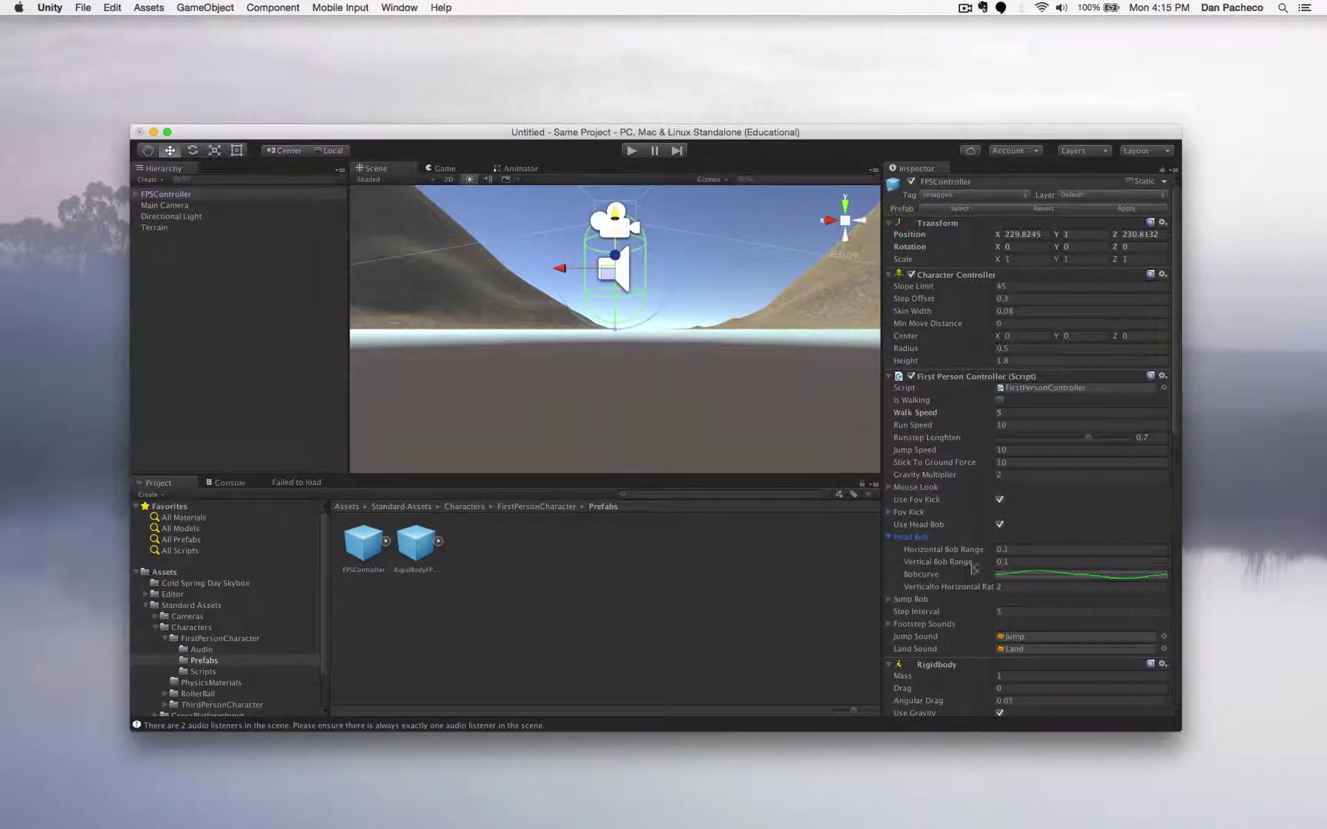
{"action": "scroll", "coordinate": [975, 568], "scroll_direction": "down", "scroll_amount": 5}
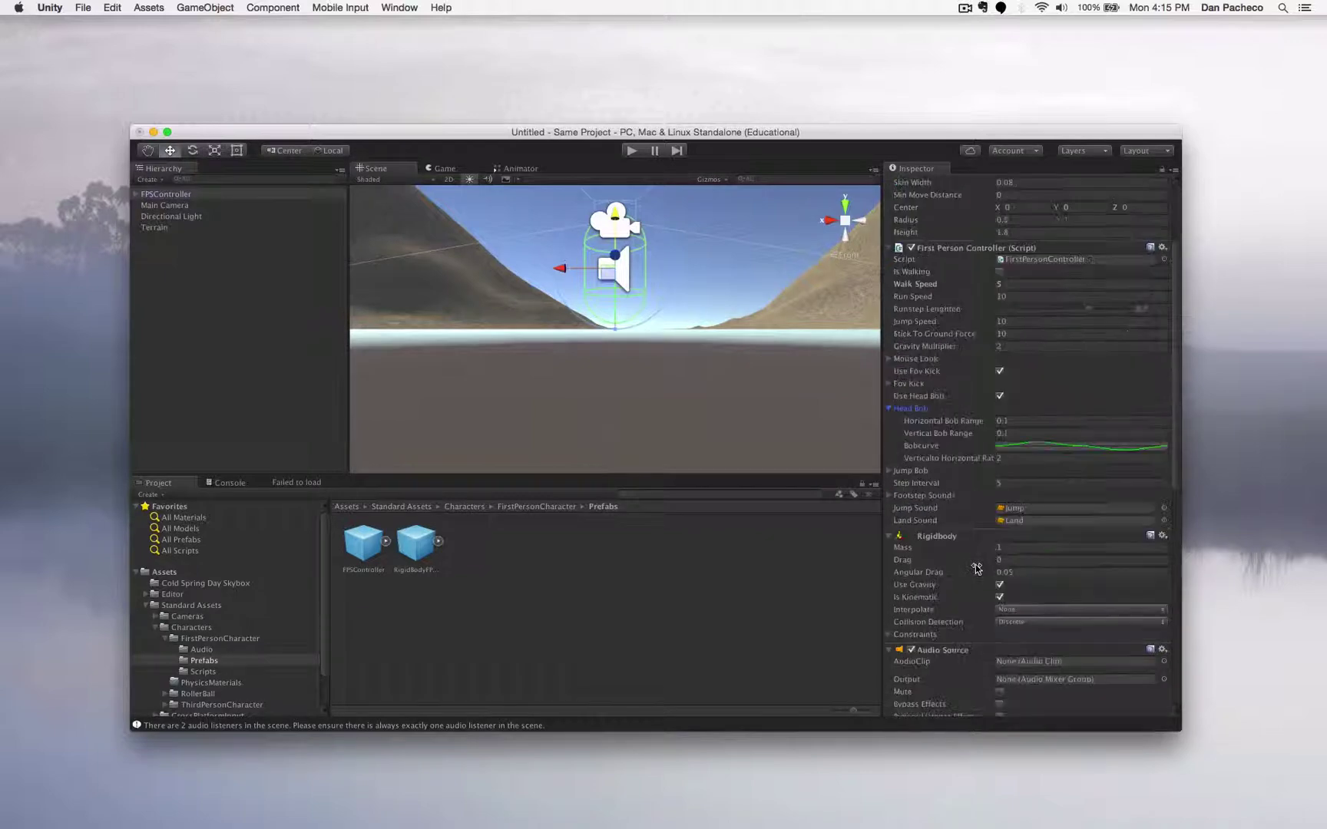
{"action": "left_click", "coordinate": [888, 409]}
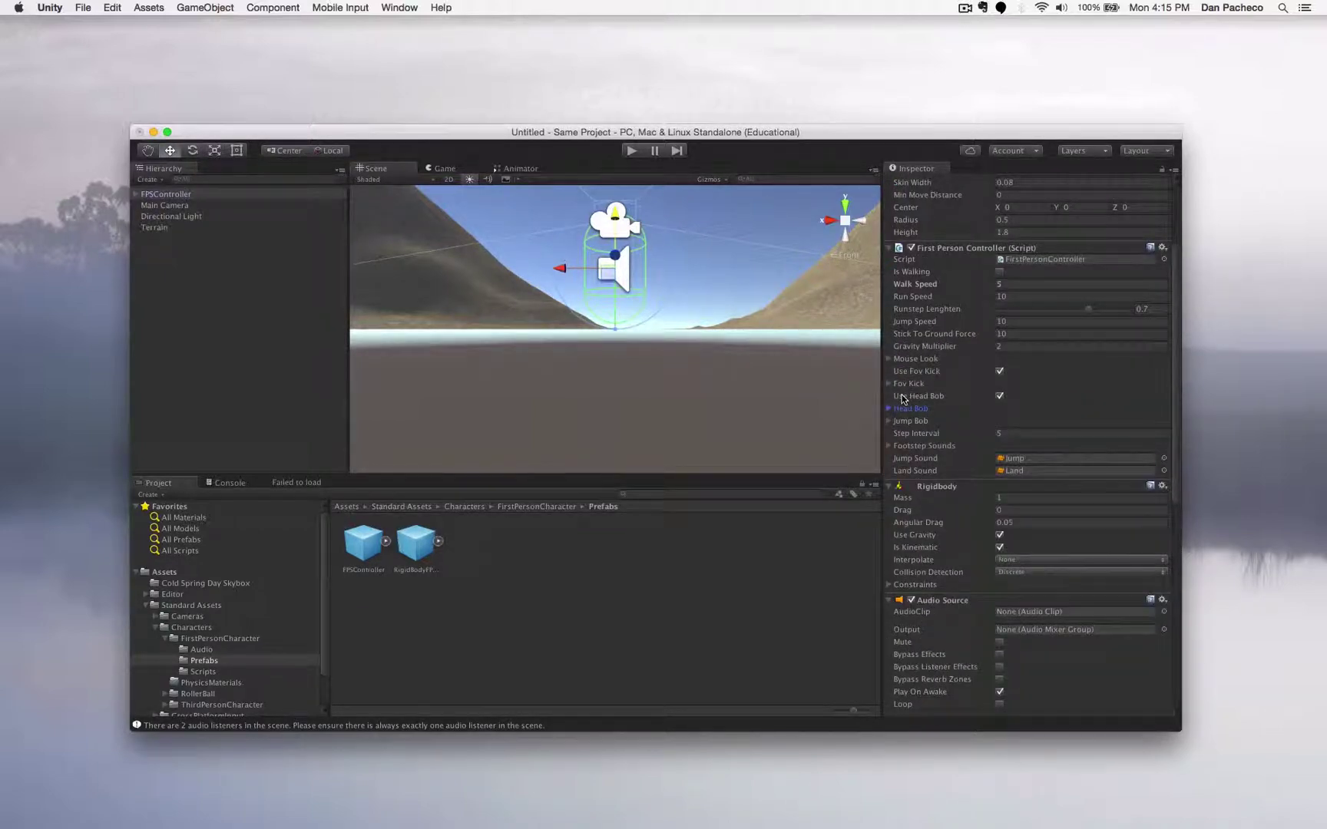
{"action": "left_click", "coordinate": [1000, 397]}
{"action": "left_click", "coordinate": [889, 408]}
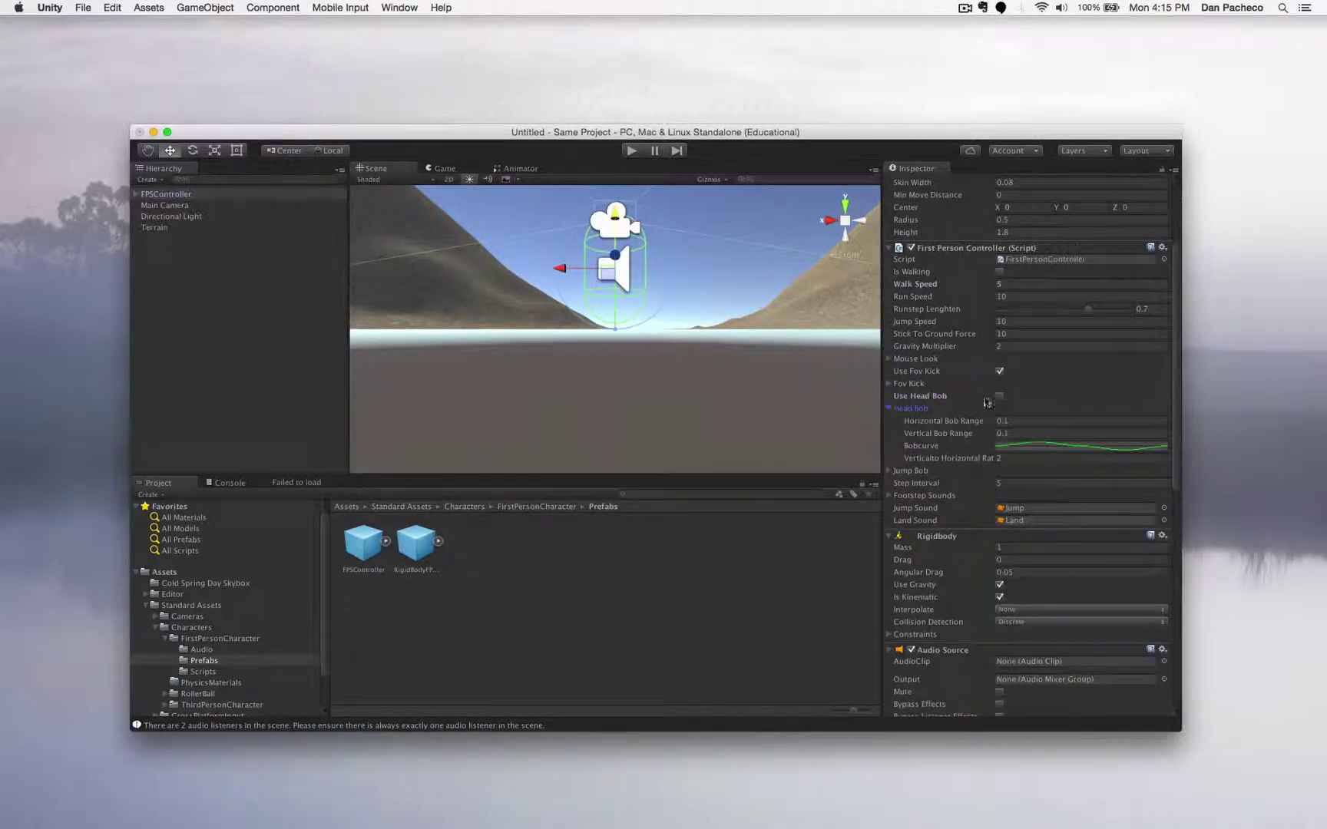
{"action": "left_click", "coordinate": [889, 408]}
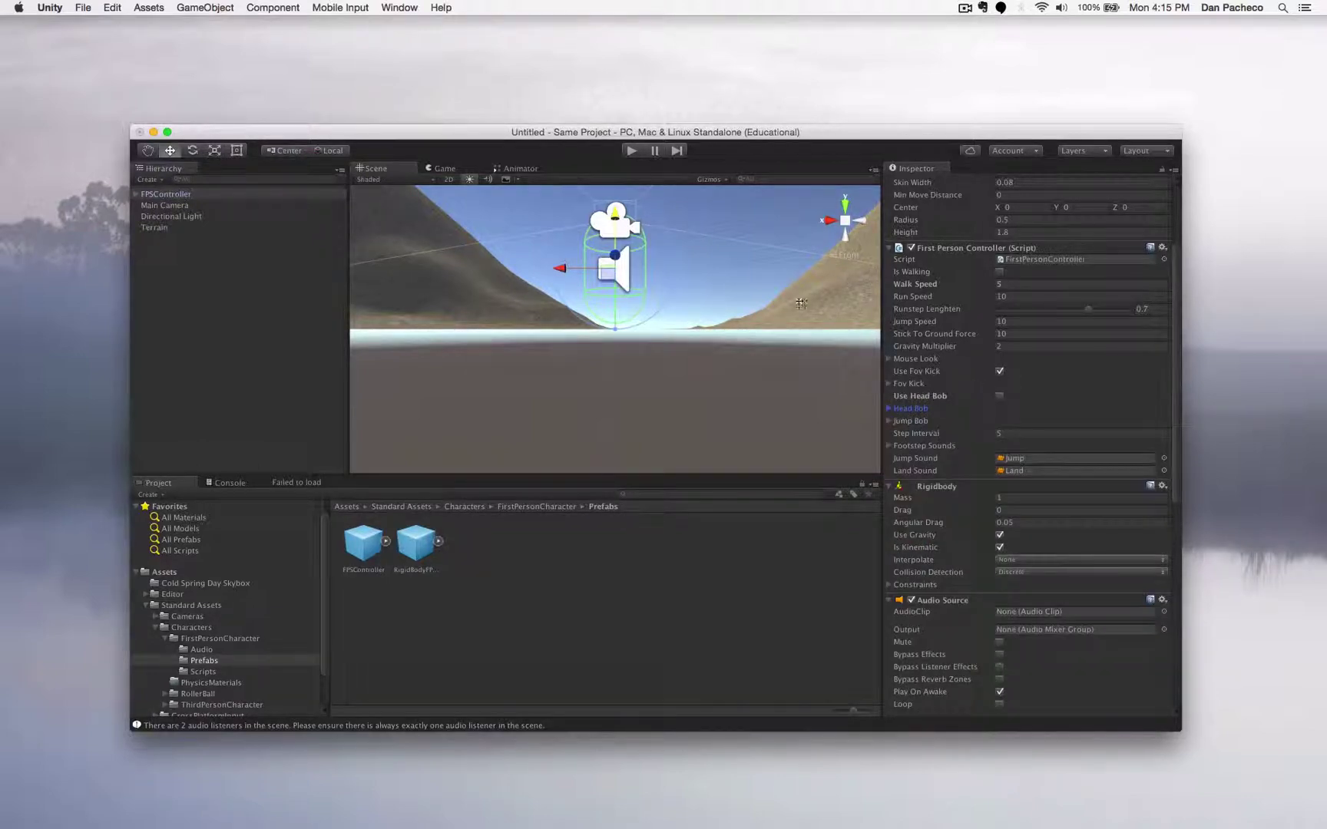
{"action": "left_click", "coordinate": [627, 153]}
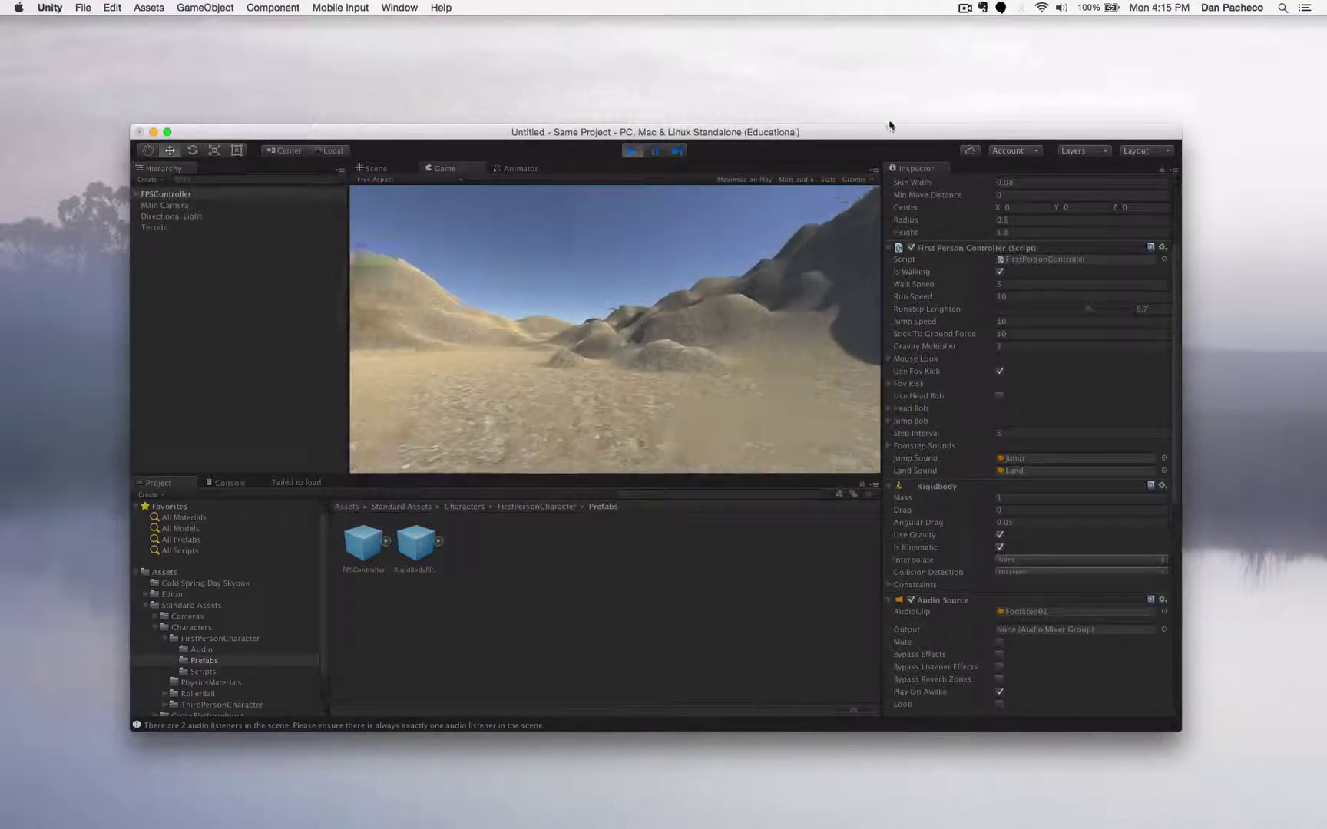
- Walk toward the dunes without head bob, then stop Play mode
{"action": "key", "text": "w"}
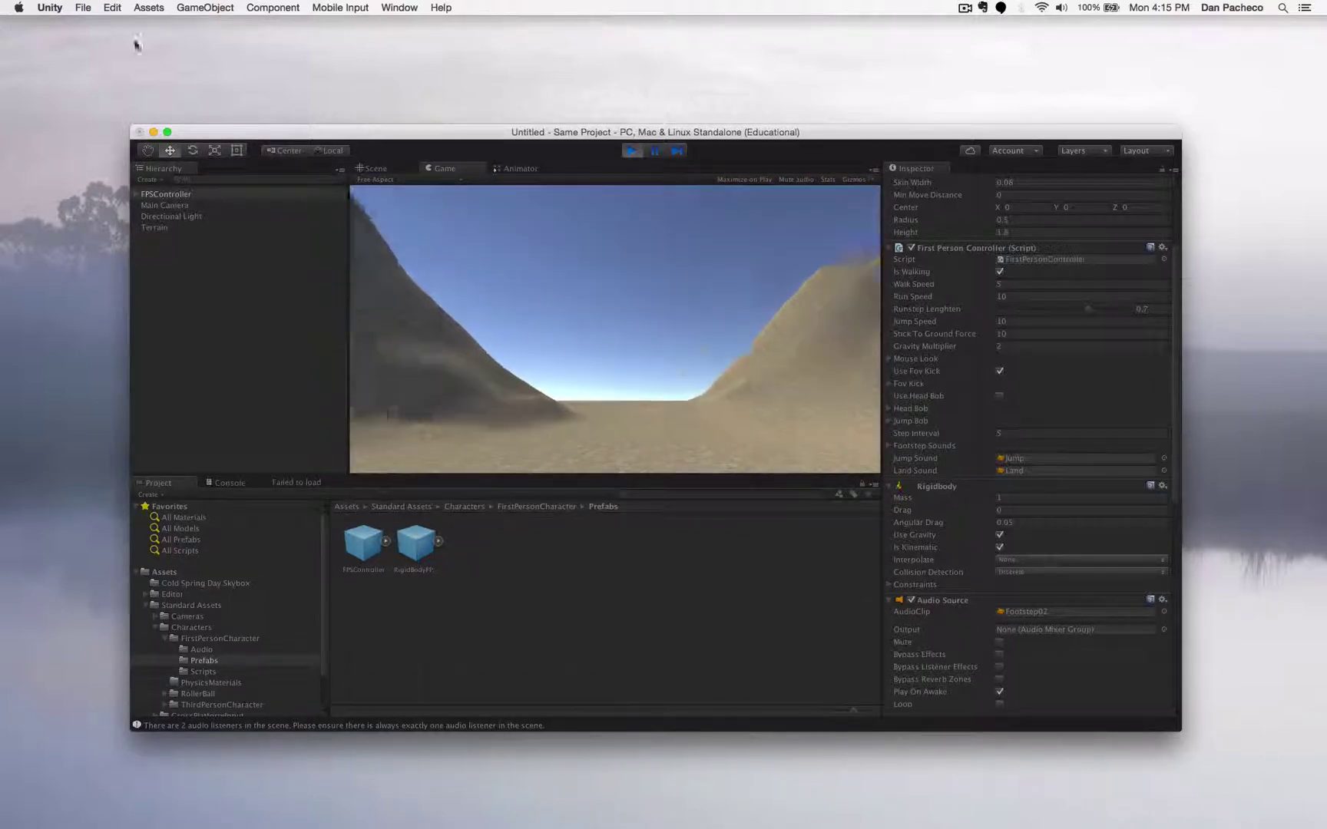
{"action": "left_click", "coordinate": [631, 150]}
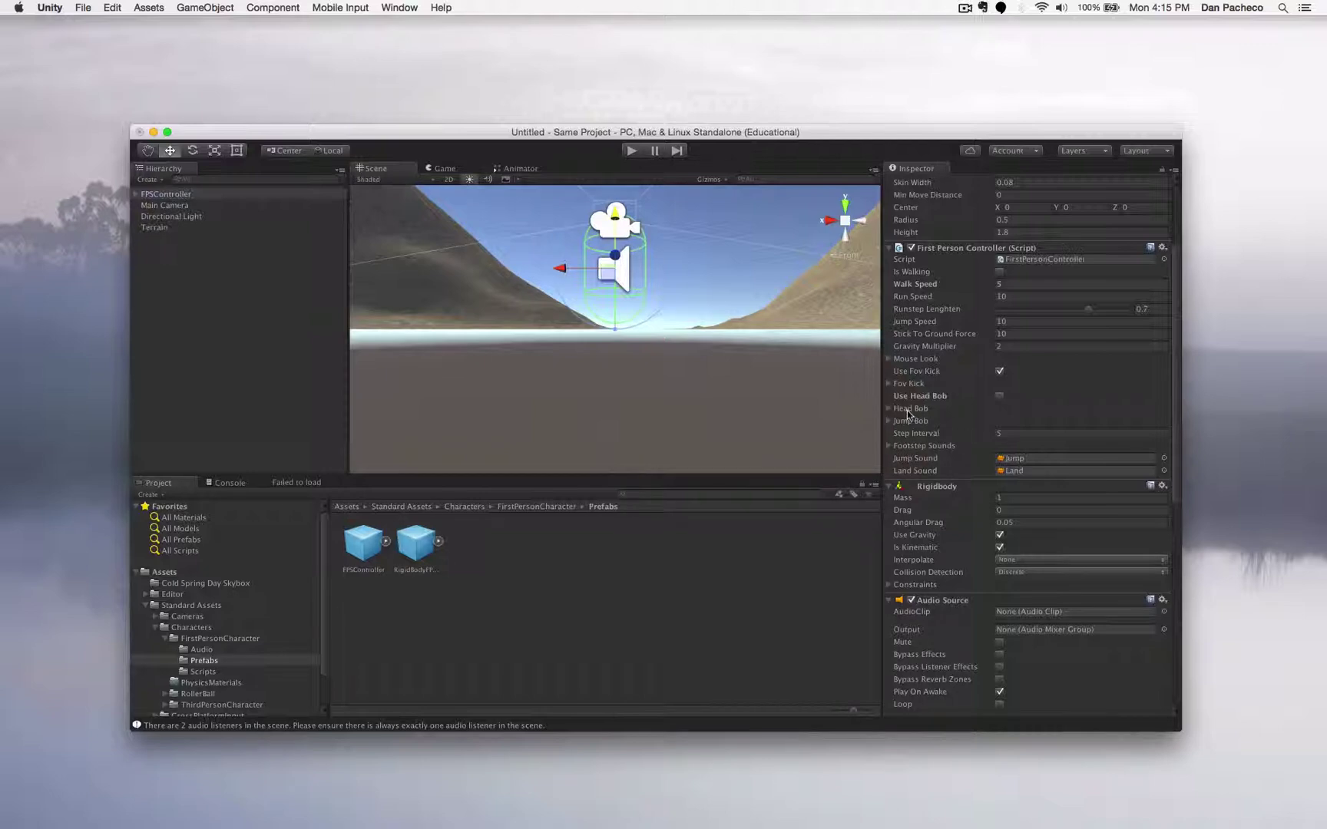
- Check the Head Bob settings and footstep sounds list in the First Person Controller
{"action": "left_click", "coordinate": [889, 409]}
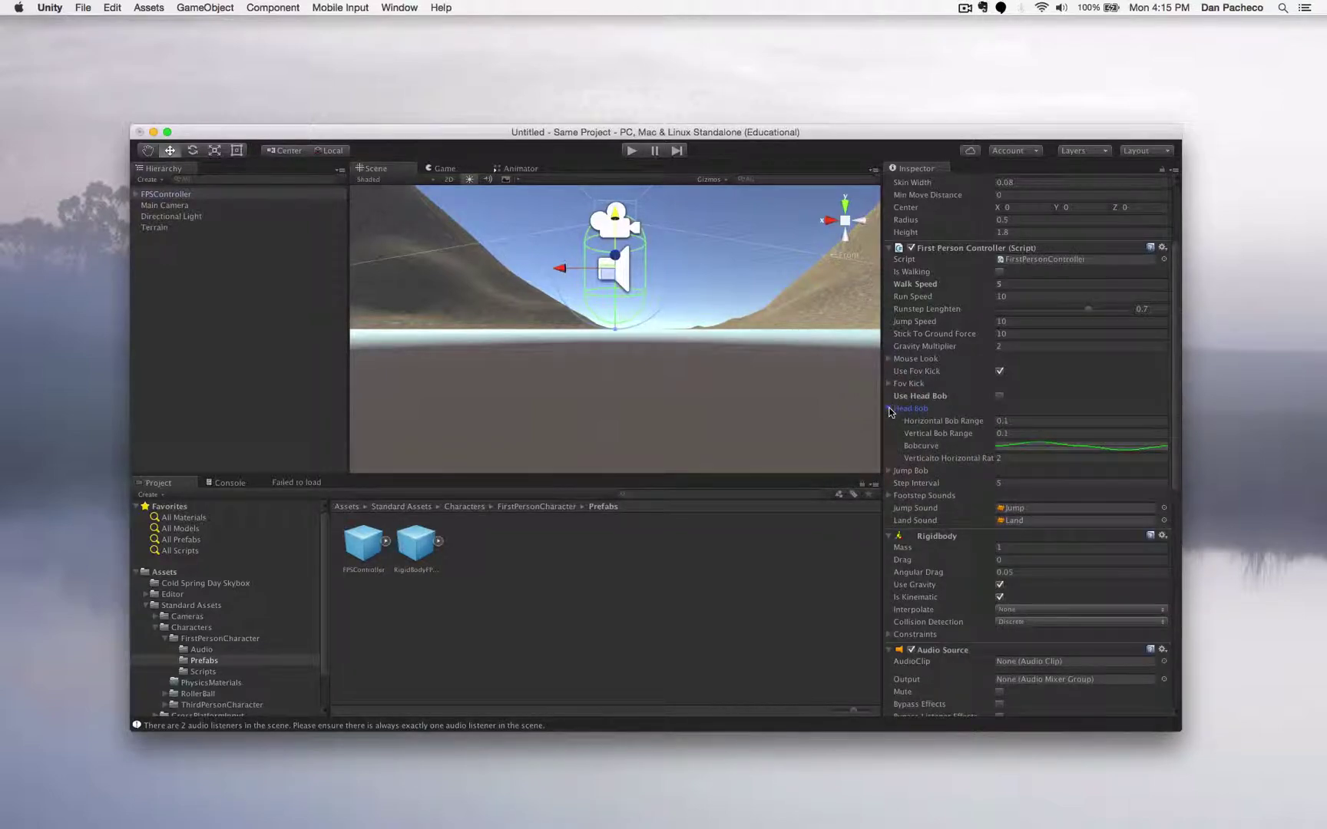
{"action": "left_click", "coordinate": [890, 409]}
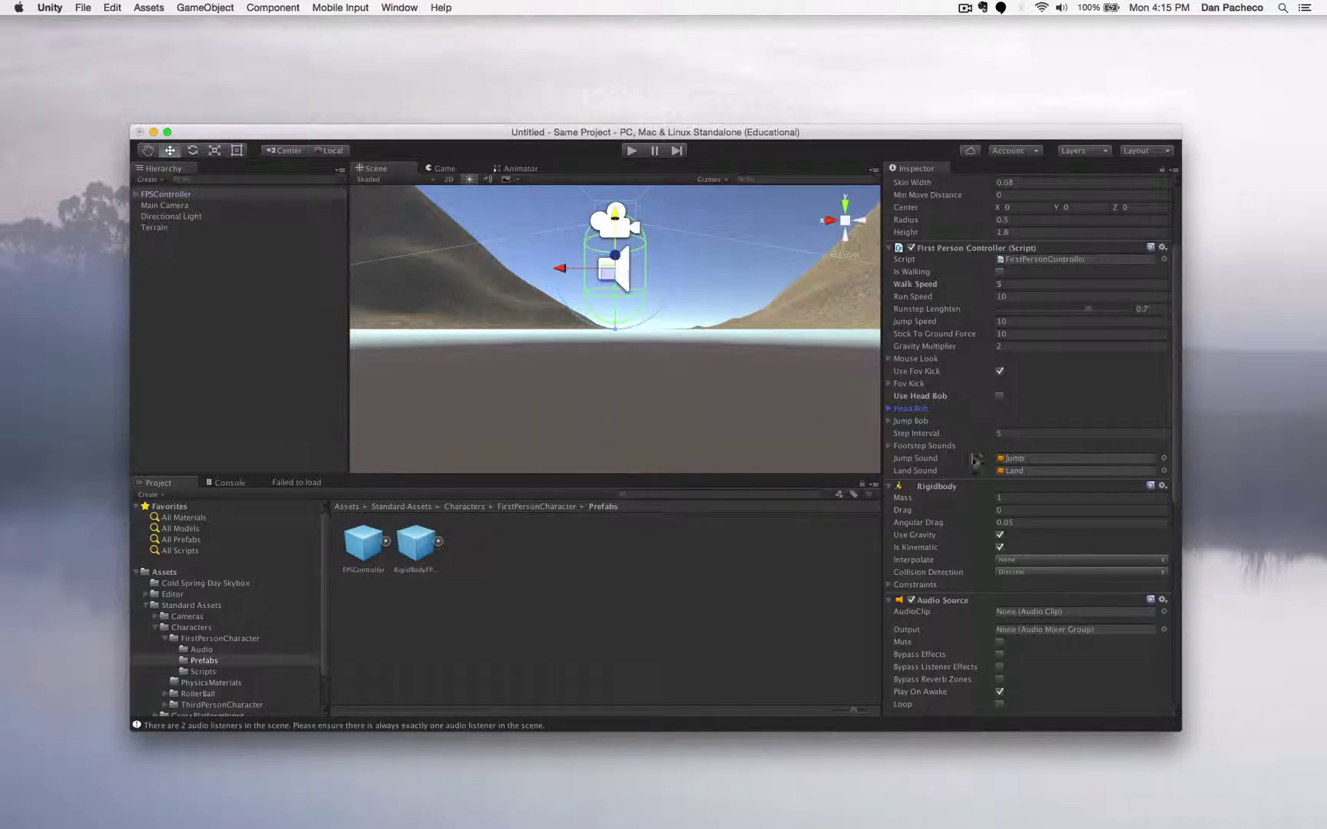
{"action": "left_click", "coordinate": [890, 446]}
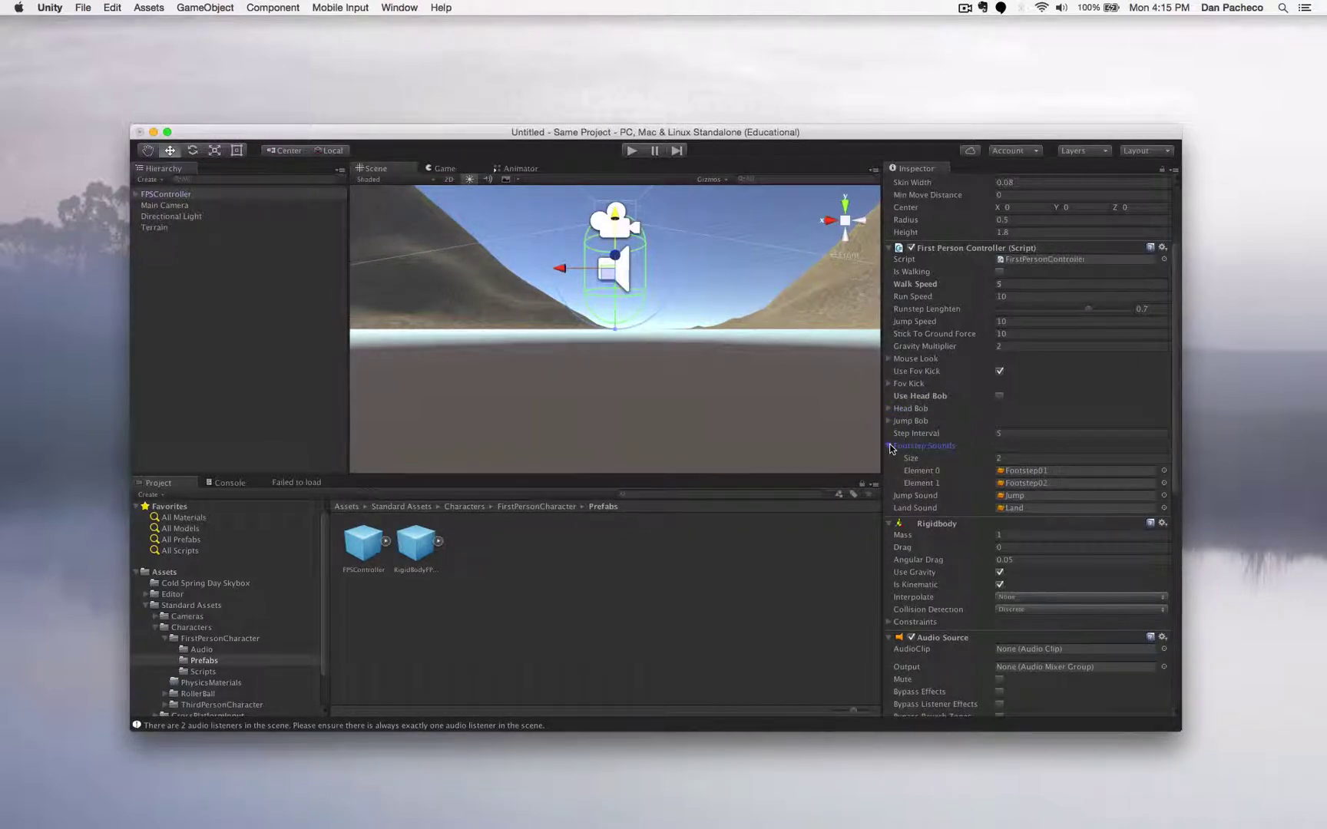
{"action": "left_click", "coordinate": [890, 446]}
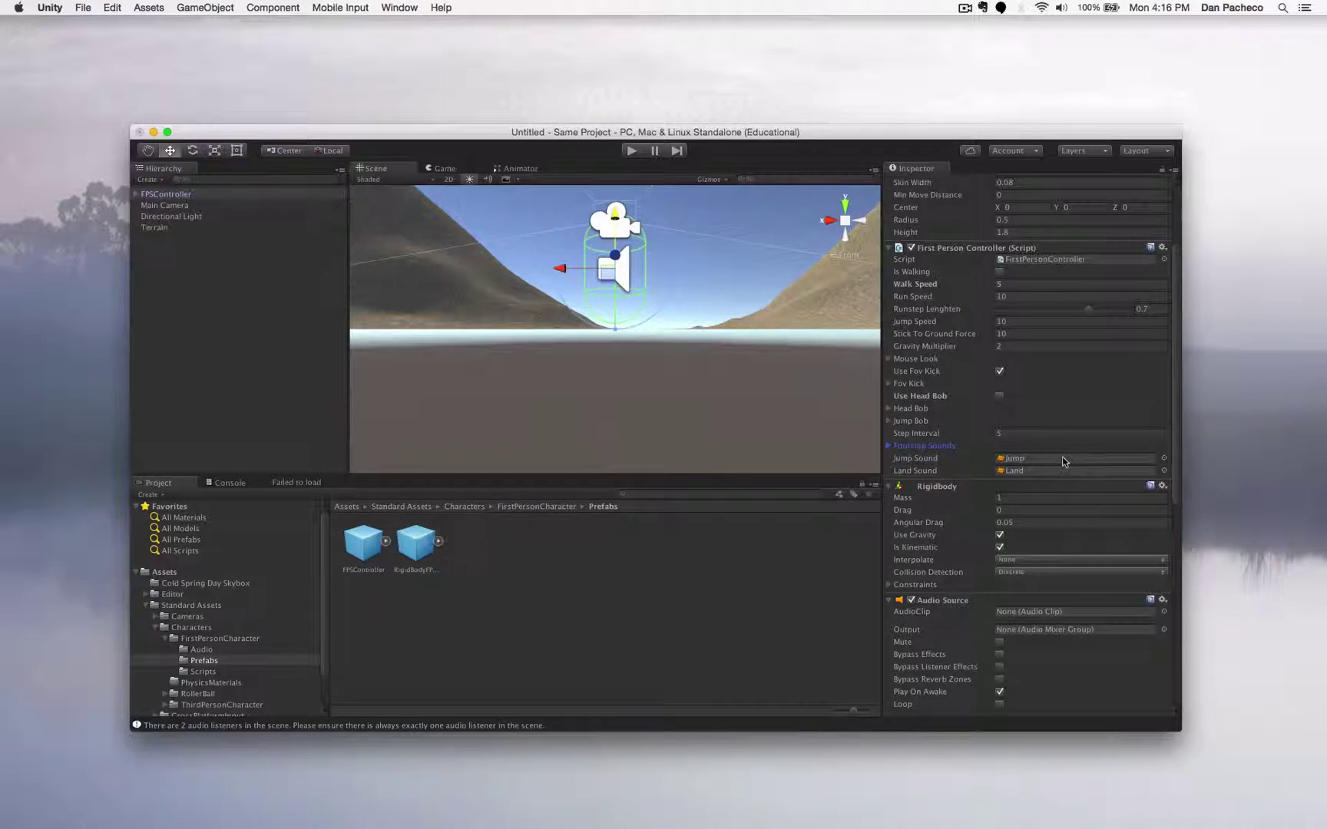
- Set the Jump Sound clip to None (Audio Clip) via the object picker
{"action": "left_click", "coordinate": [1098, 457]}
{"action": "left_click", "coordinate": [1164, 458]}
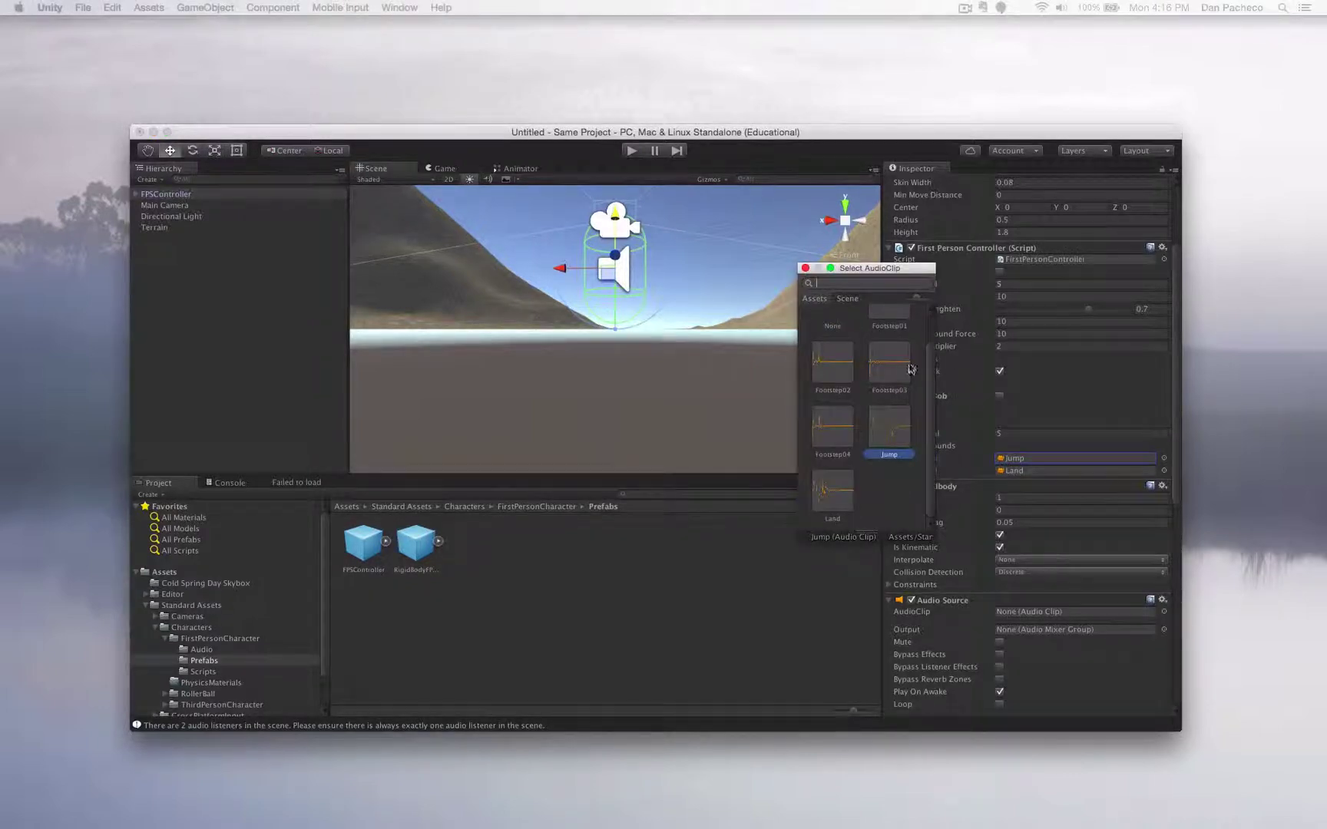
{"action": "scroll", "coordinate": [875, 440], "scroll_direction": "up", "scroll_amount": 1}
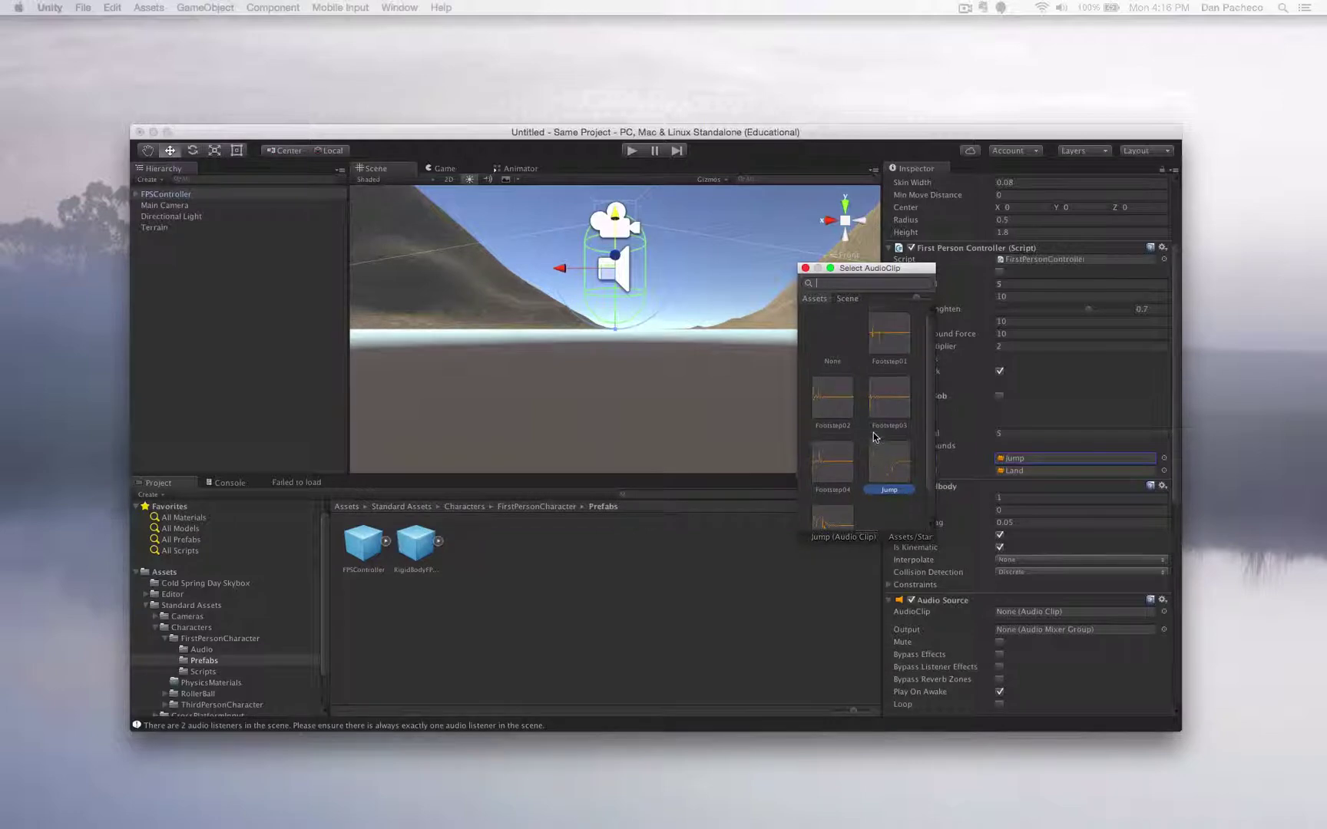
{"action": "scroll", "coordinate": [875, 438], "scroll_direction": "down", "scroll_amount": 1}
{"action": "scroll", "coordinate": [875, 439], "scroll_direction": "up", "scroll_amount": 1}
{"action": "scroll", "coordinate": [872, 450], "scroll_direction": "down", "scroll_amount": 1}
{"action": "scroll", "coordinate": [872, 449], "scroll_direction": "up", "scroll_amount": 1}
{"action": "left_click", "coordinate": [823, 338]}
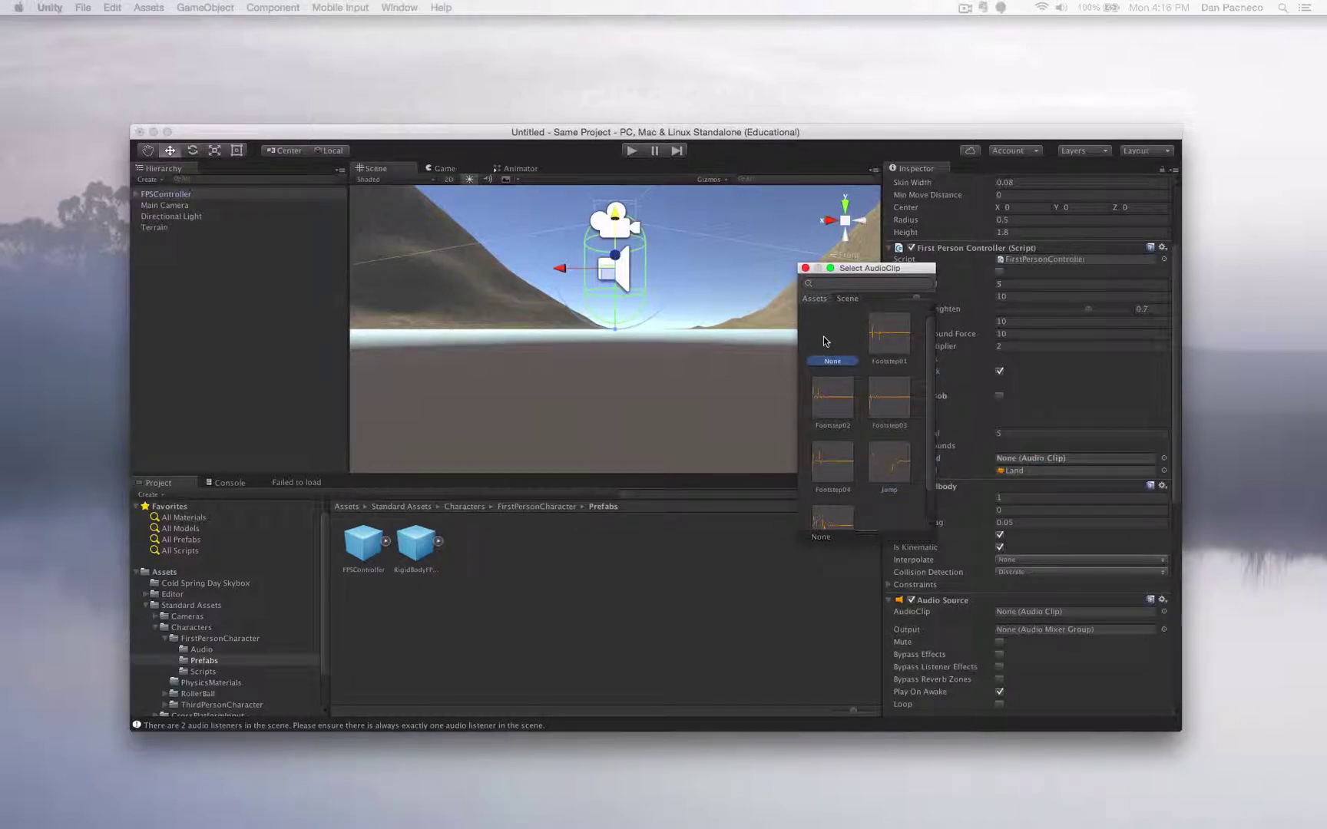
{"action": "left_click", "coordinate": [805, 268]}
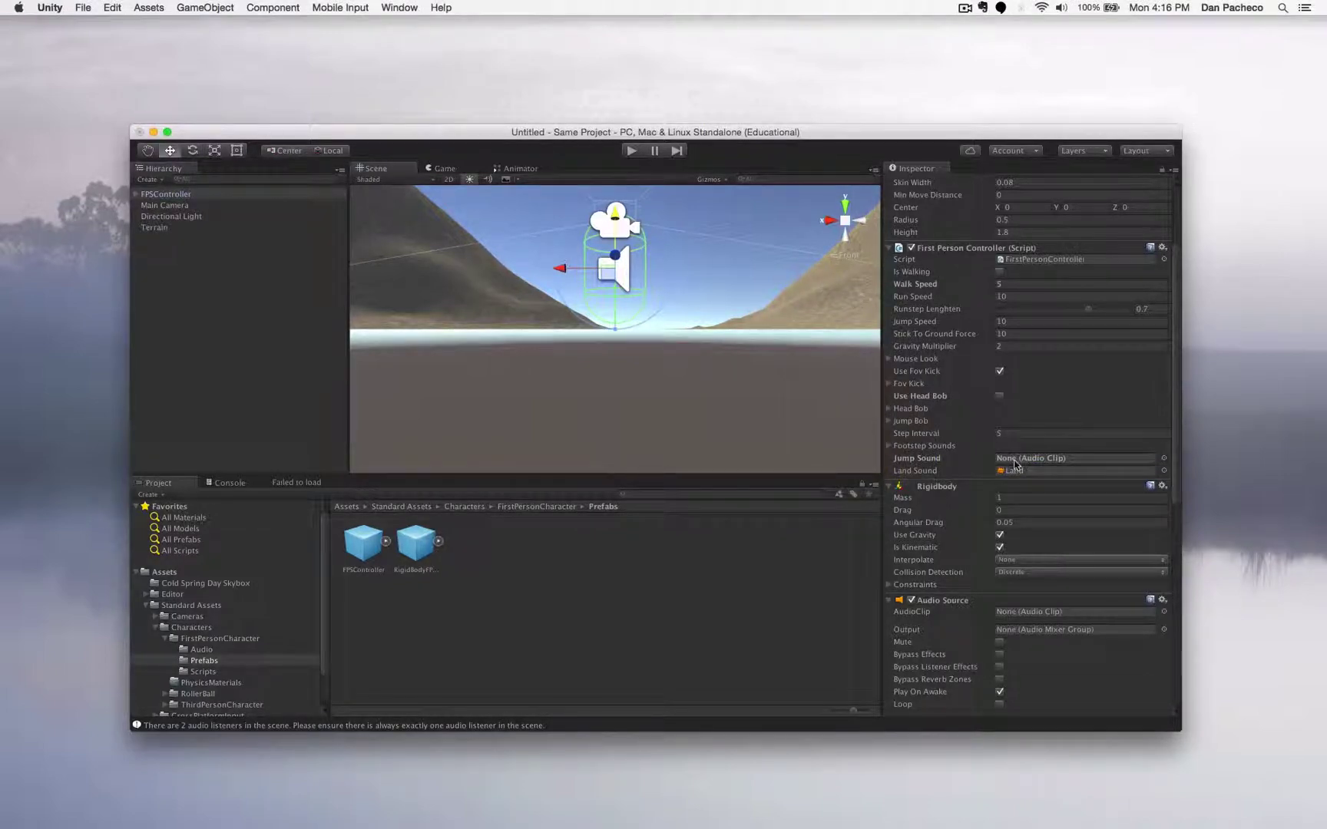
- Set the Land Sound clip to None (Audio Clip) as well
{"action": "left_click", "coordinate": [1164, 470]}
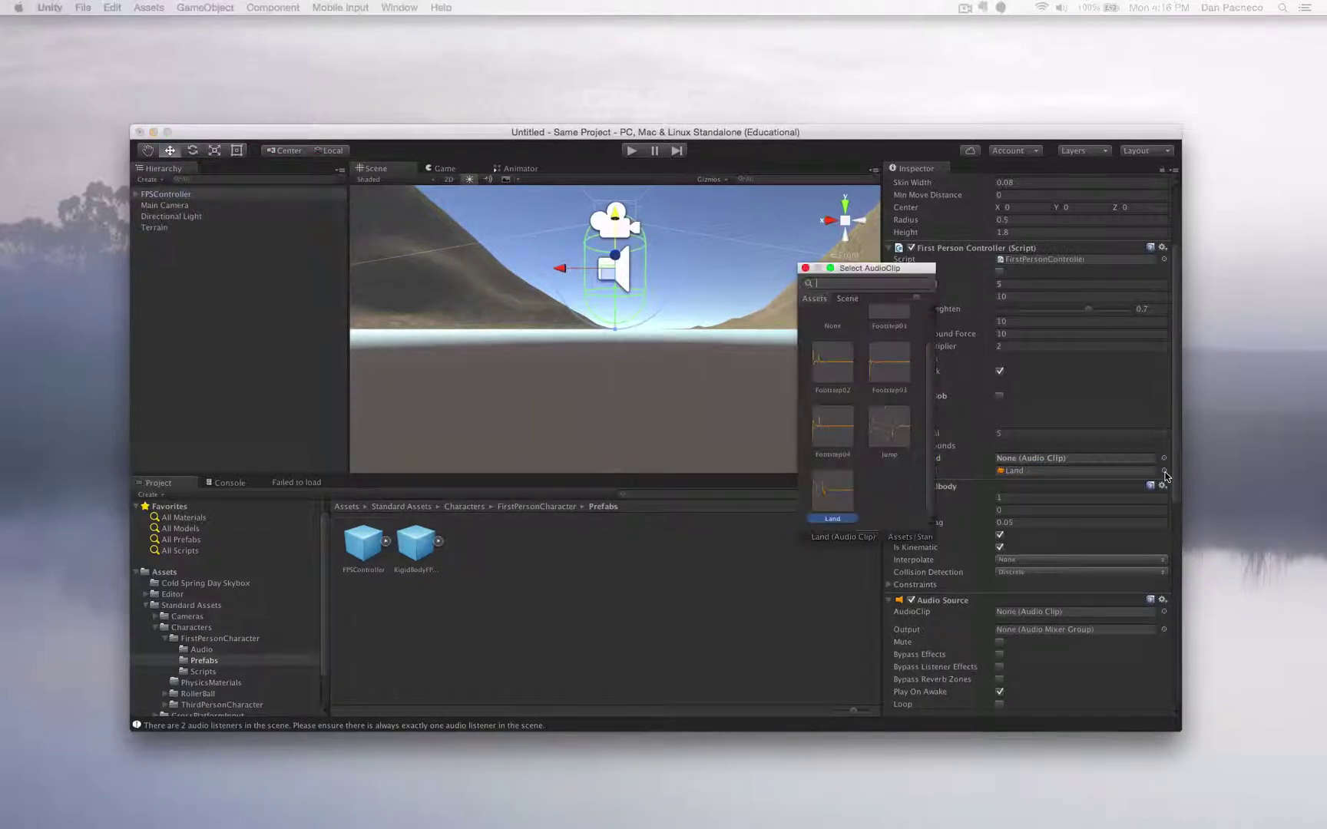
{"action": "left_click", "coordinate": [829, 320]}
{"action": "left_click", "coordinate": [804, 268]}
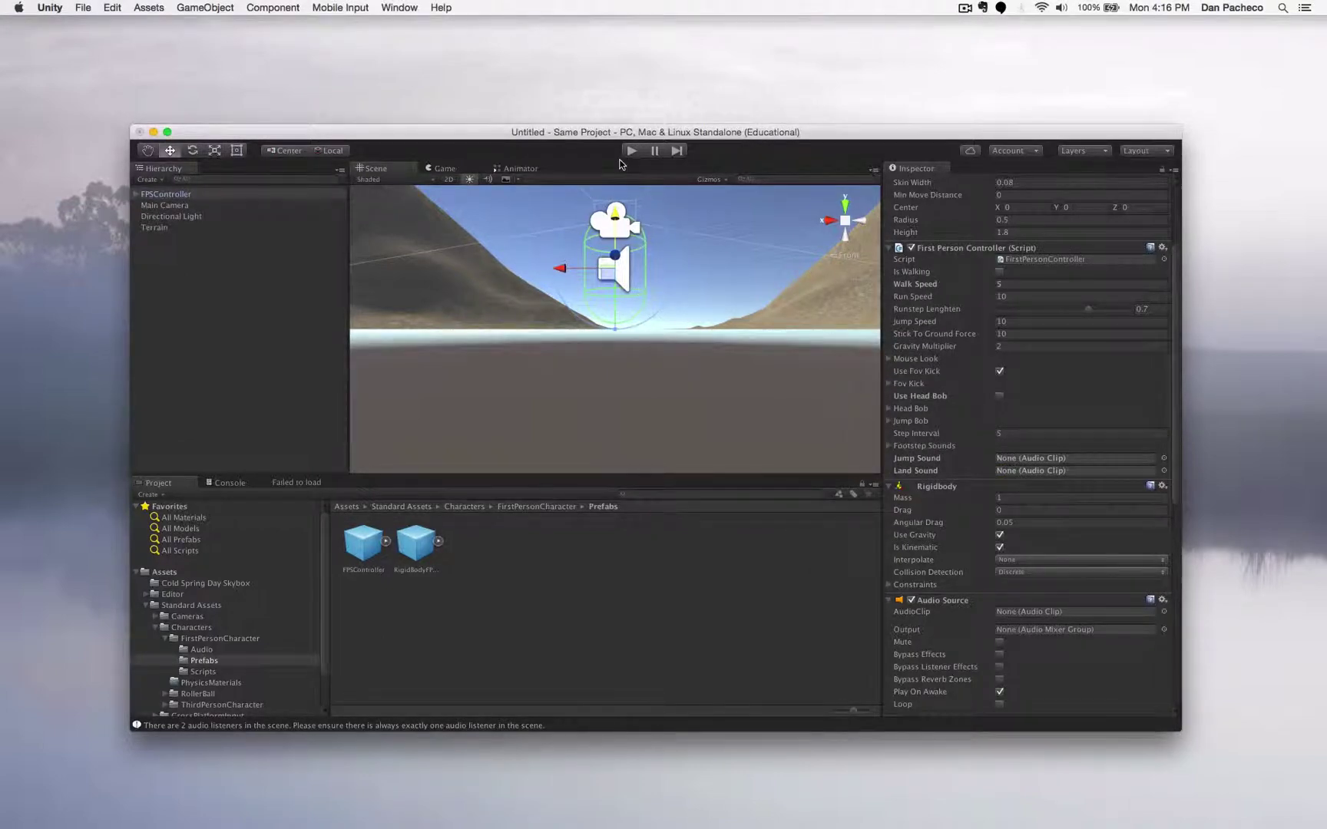
- Zoom and orbit the Scene view, snapping to a side view and tilting up to the sky
{"action": "left_click", "coordinate": [965, 8]}
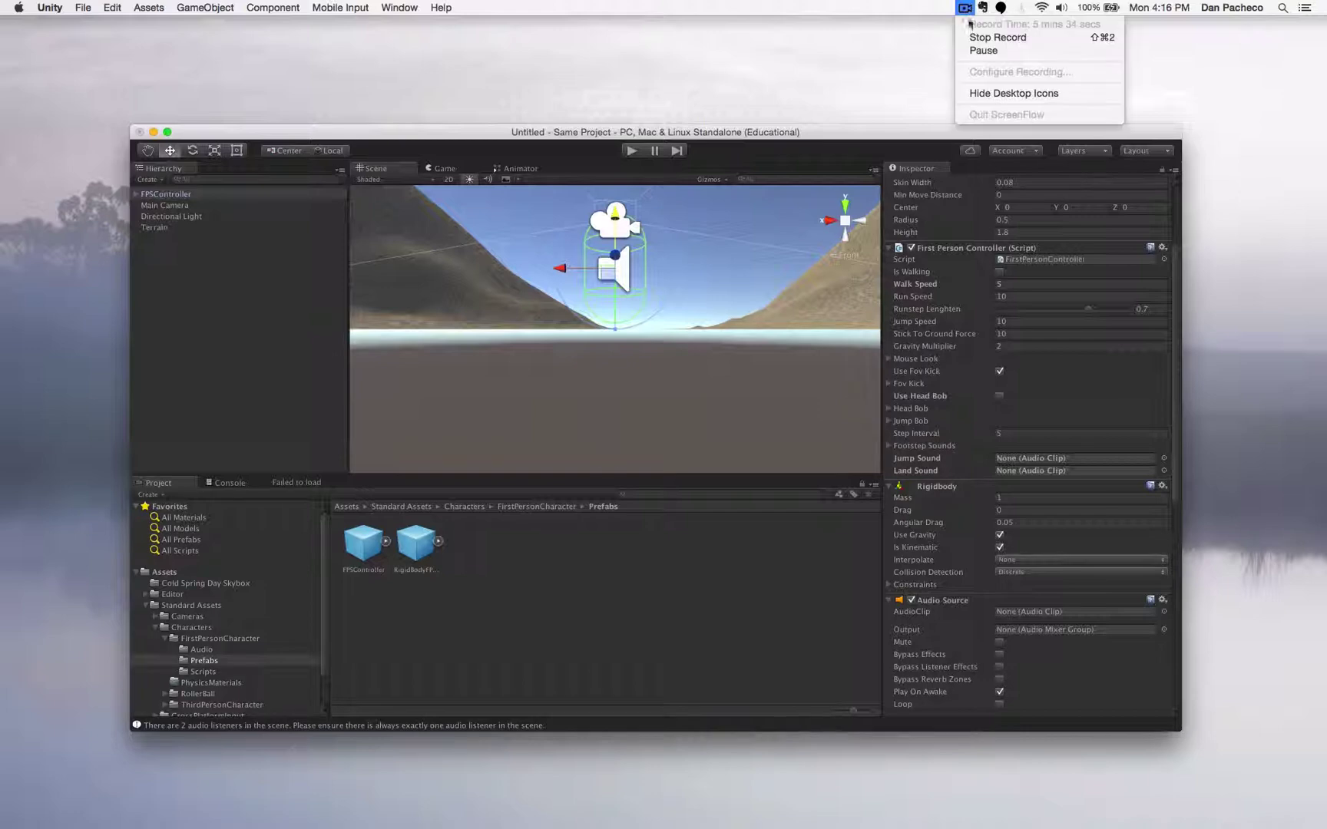
{"action": "left_click", "coordinate": [1021, 35]}
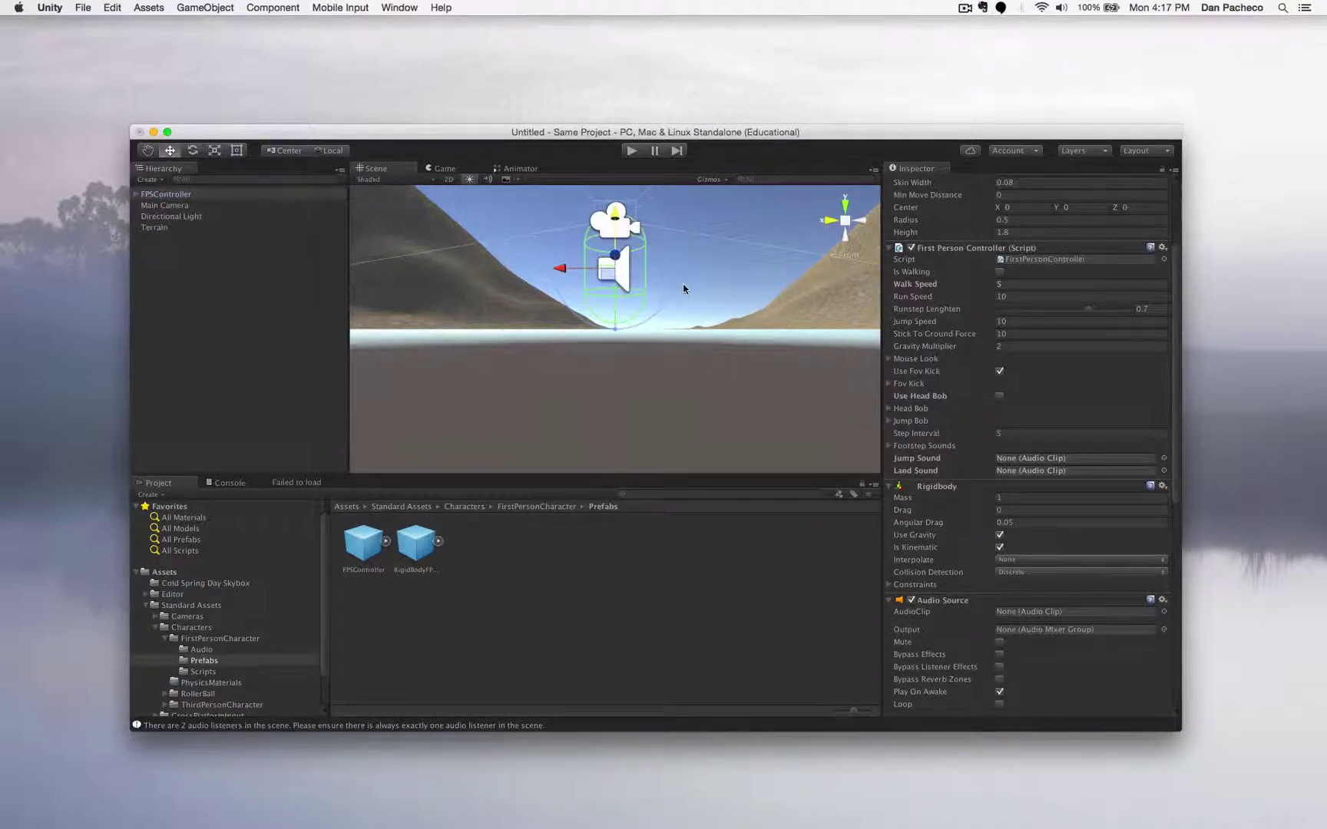
{"action": "scroll", "coordinate": [683, 288], "scroll_direction": "down", "scroll_amount": 10}
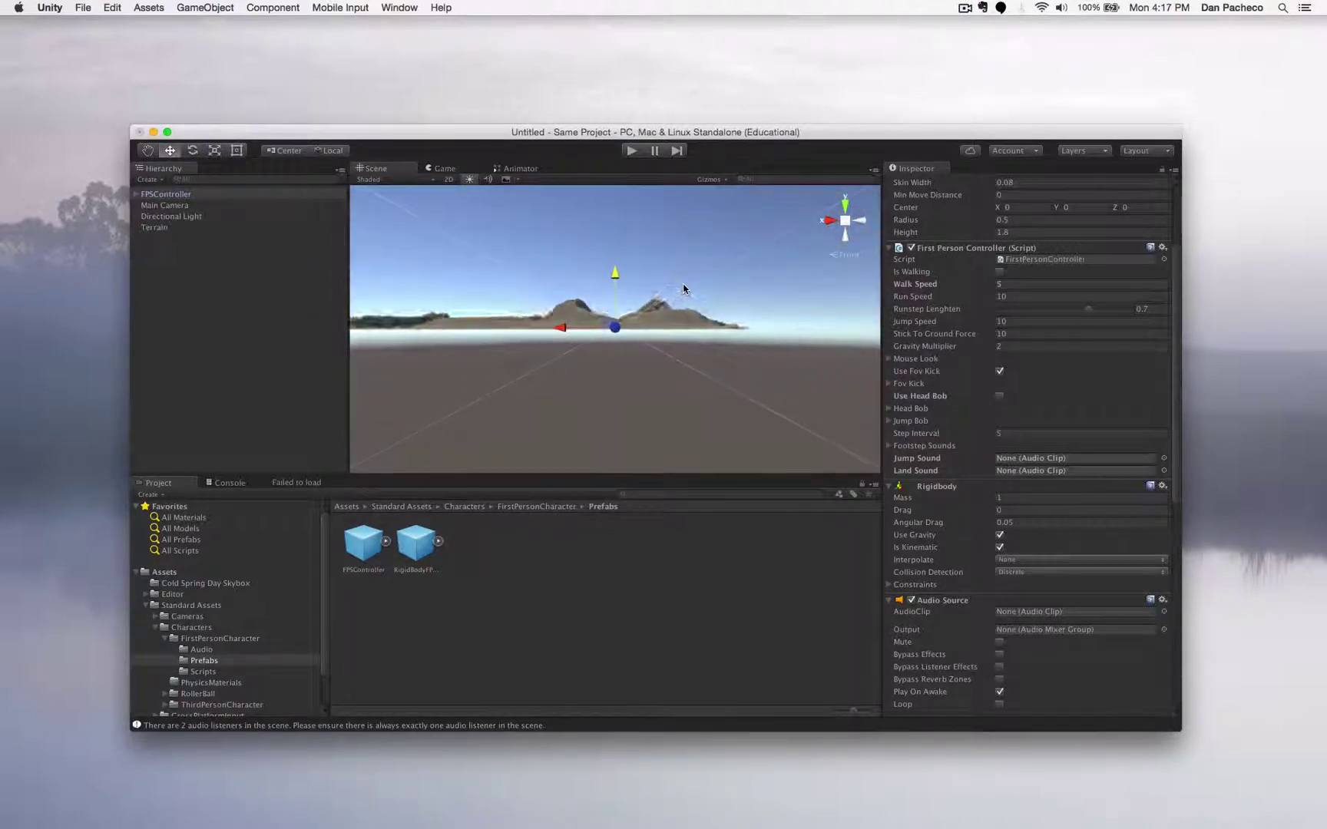
{"action": "scroll", "coordinate": [683, 288], "scroll_direction": "up", "scroll_amount": 10}
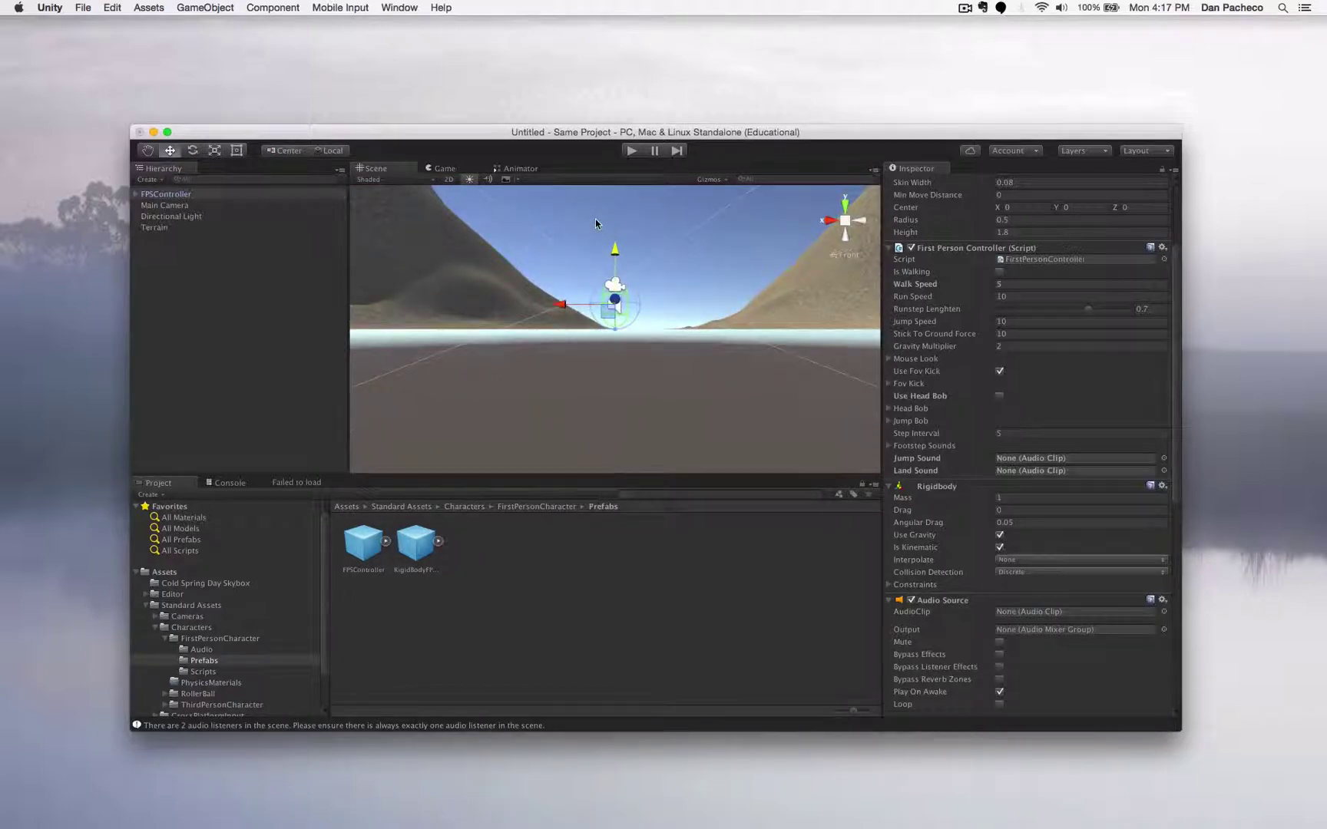
{"action": "left_click_drag", "start_coordinate": [593, 223], "coordinate": [577, 252], "text": "alt"}
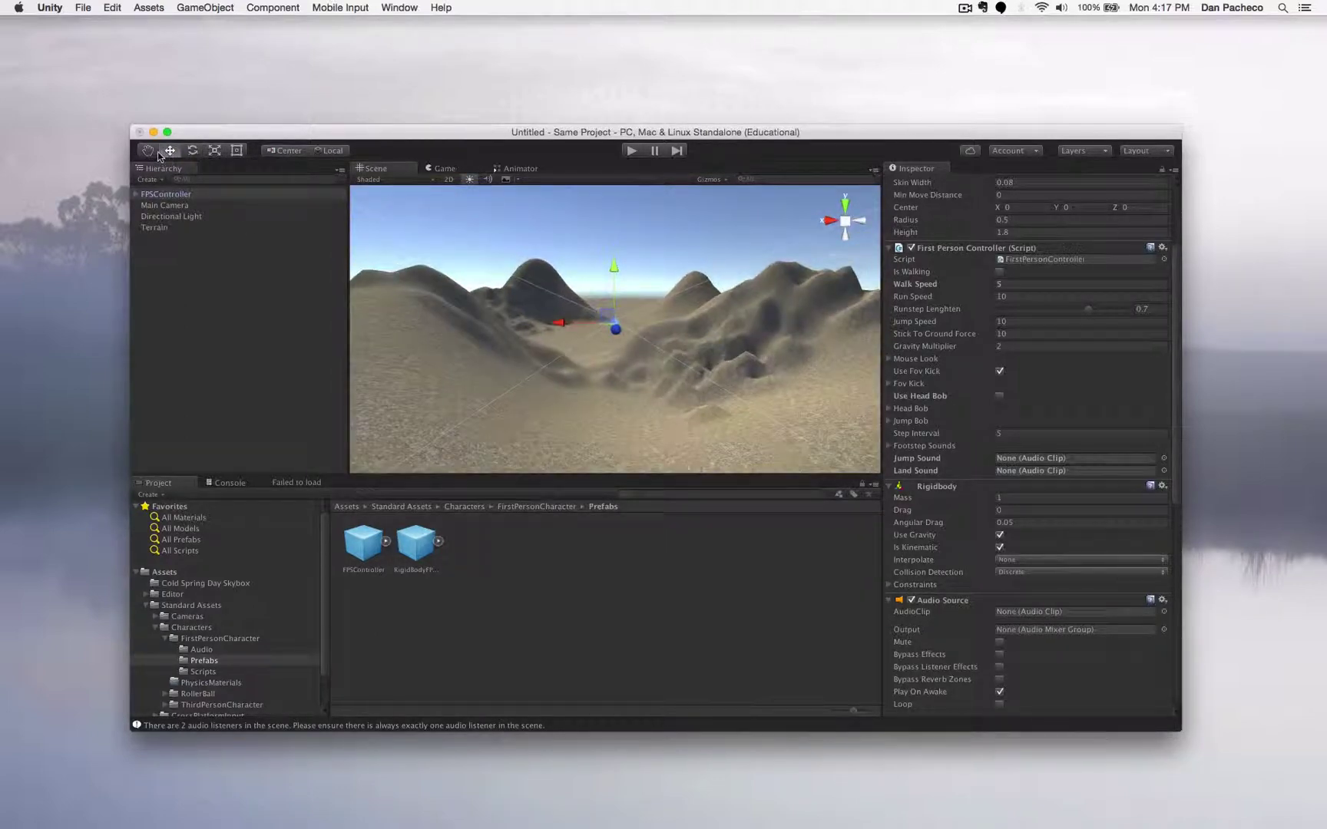
{"action": "left_click", "coordinate": [861, 221]}
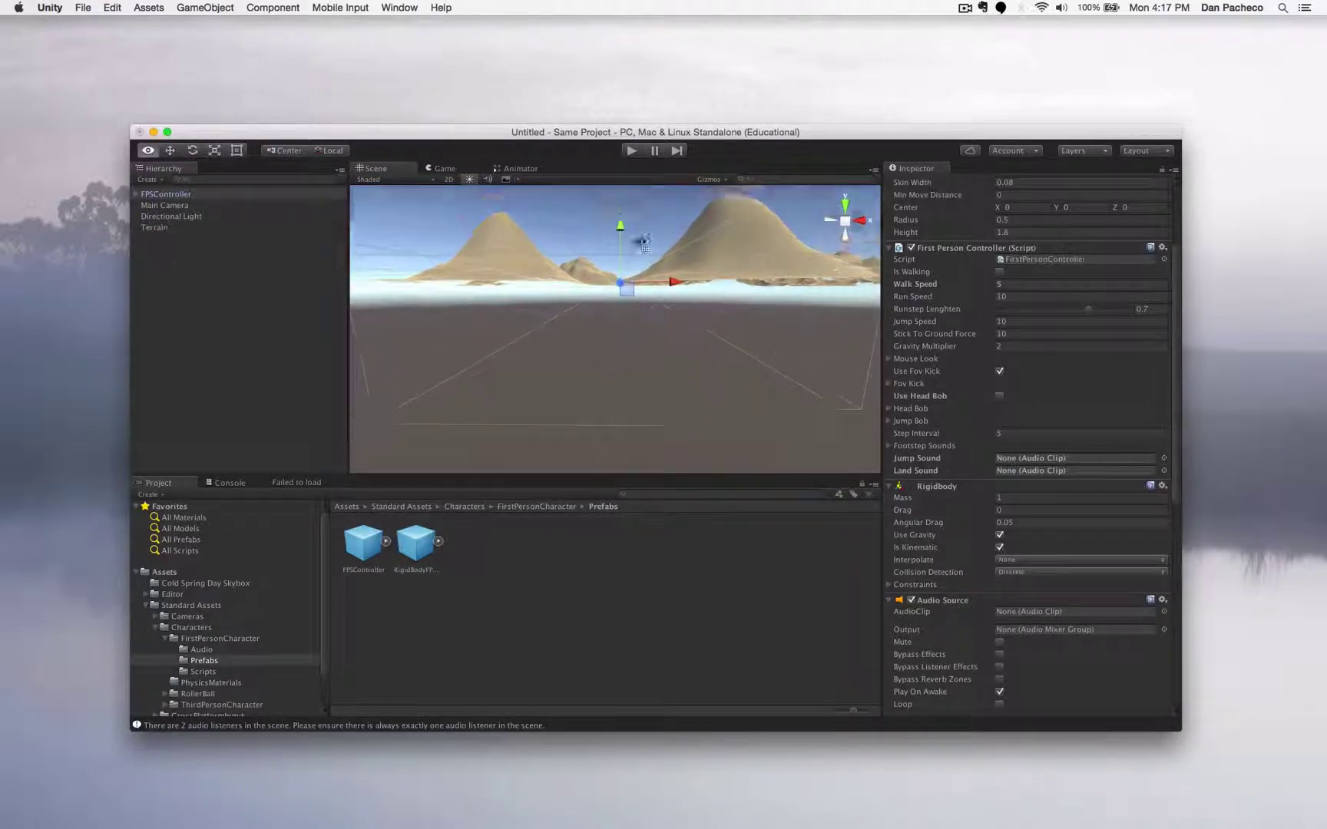
{"action": "left_click_drag", "start_coordinate": [645, 244], "coordinate": [639, 313], "text": "alt"}
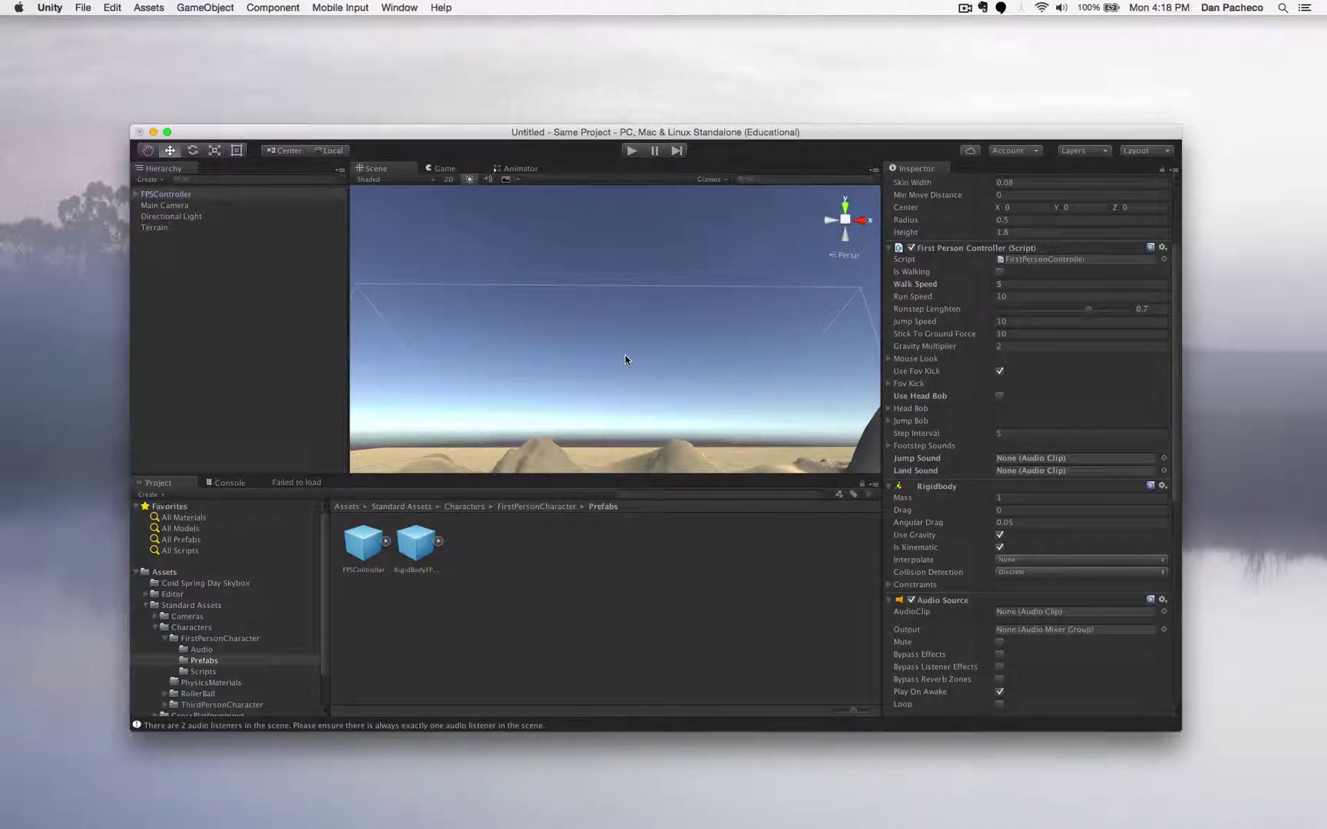
- Open Window > Asset Store, compare it with the Scene and Game views, then float it
{"action": "left_click", "coordinate": [399, 8]}
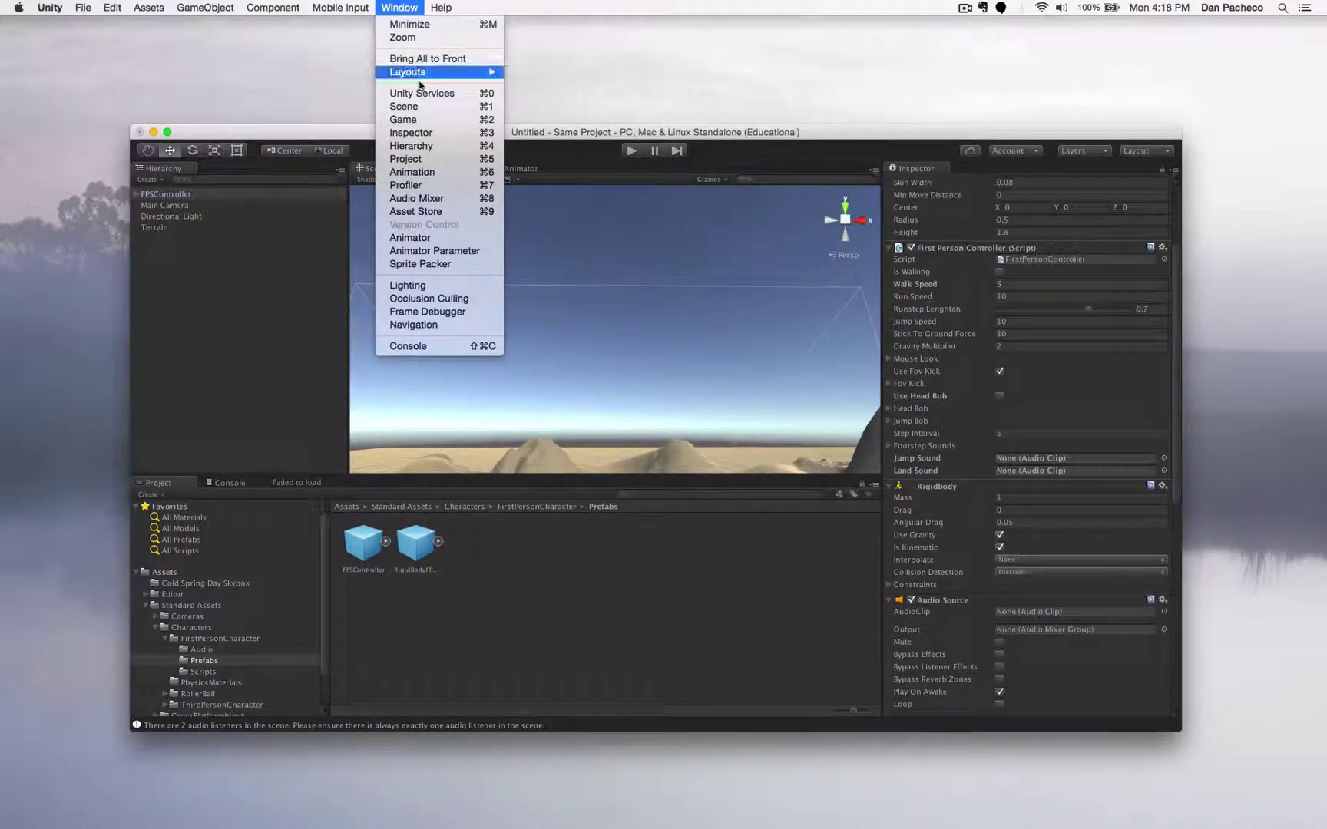
{"action": "left_click", "coordinate": [435, 215]}
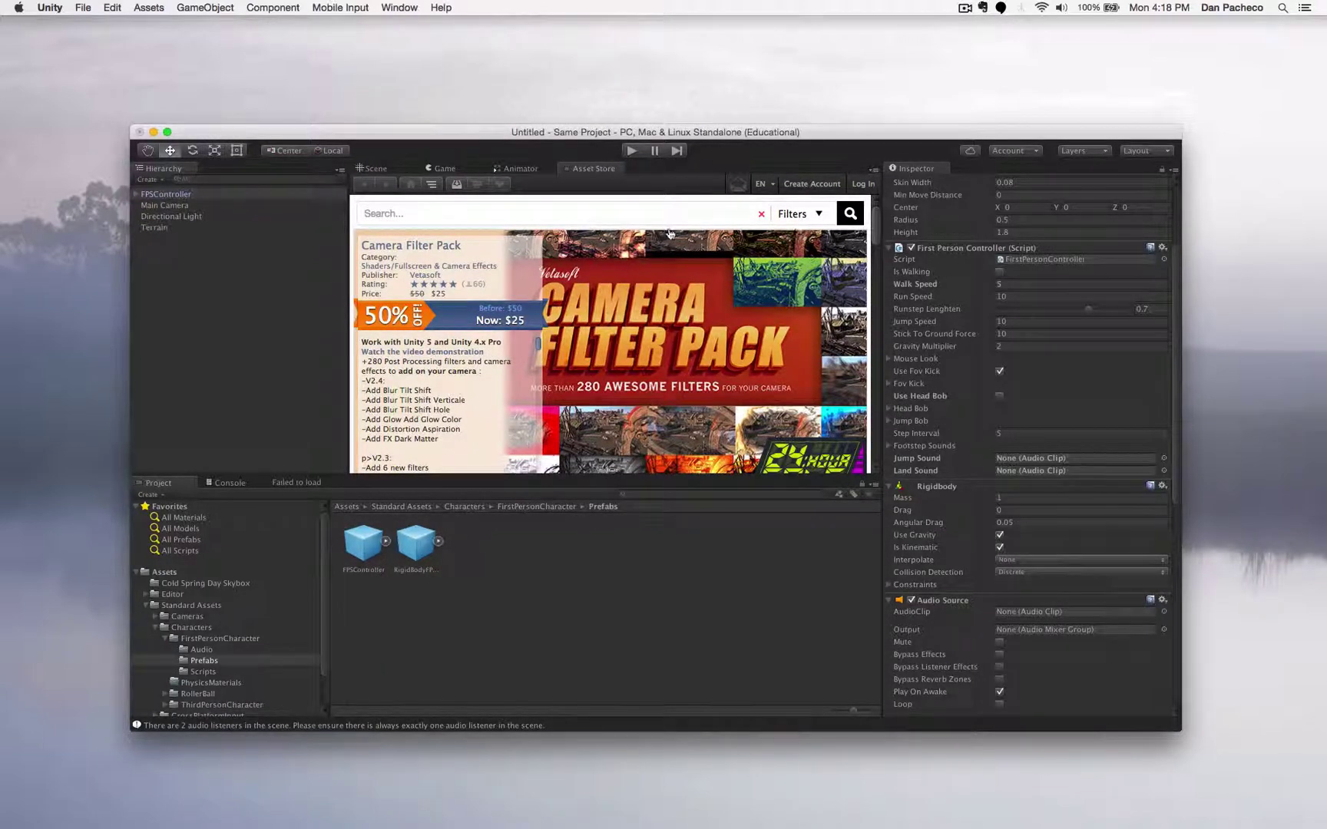
{"action": "left_click", "coordinate": [377, 168]}
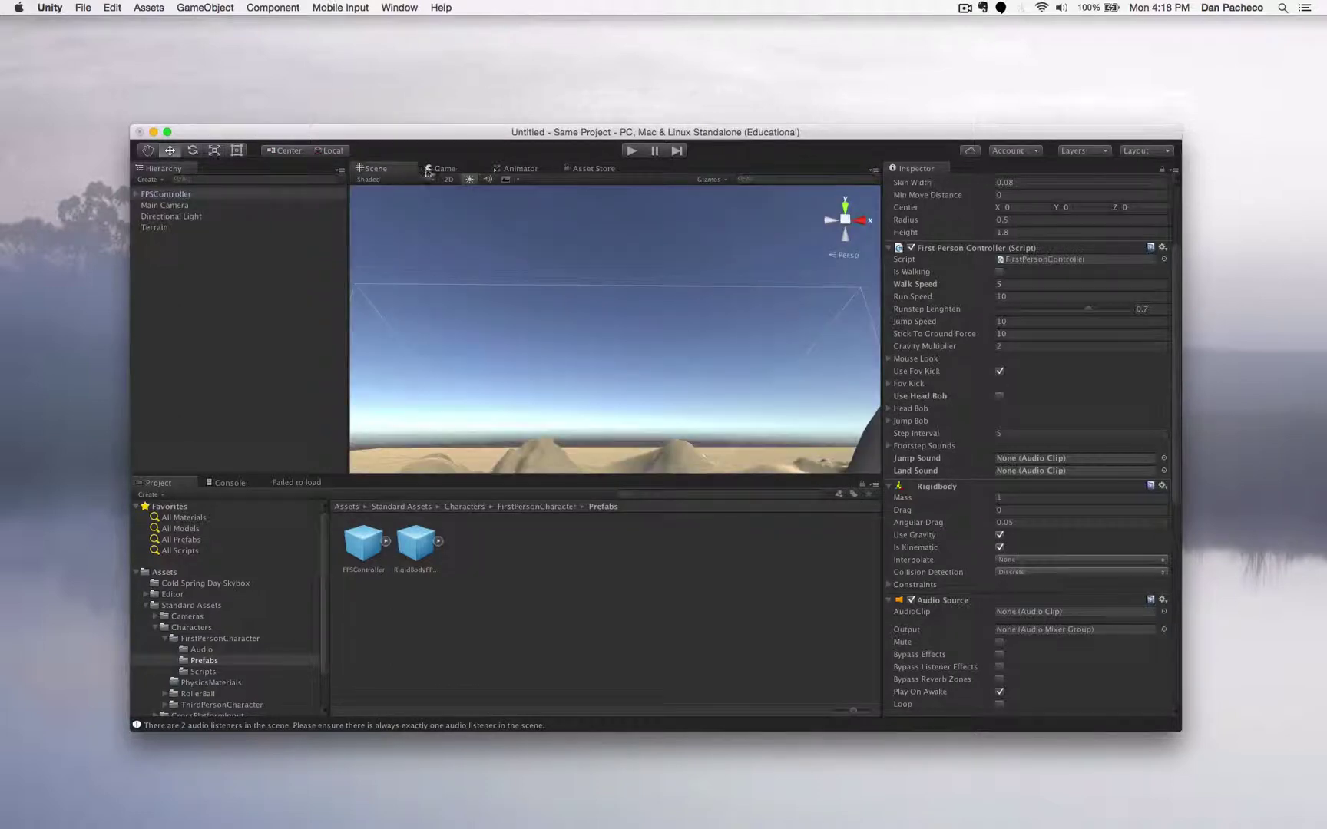
{"action": "left_click", "coordinate": [443, 168]}
{"action": "left_click", "coordinate": [392, 170]}
{"action": "left_click", "coordinate": [601, 170]}
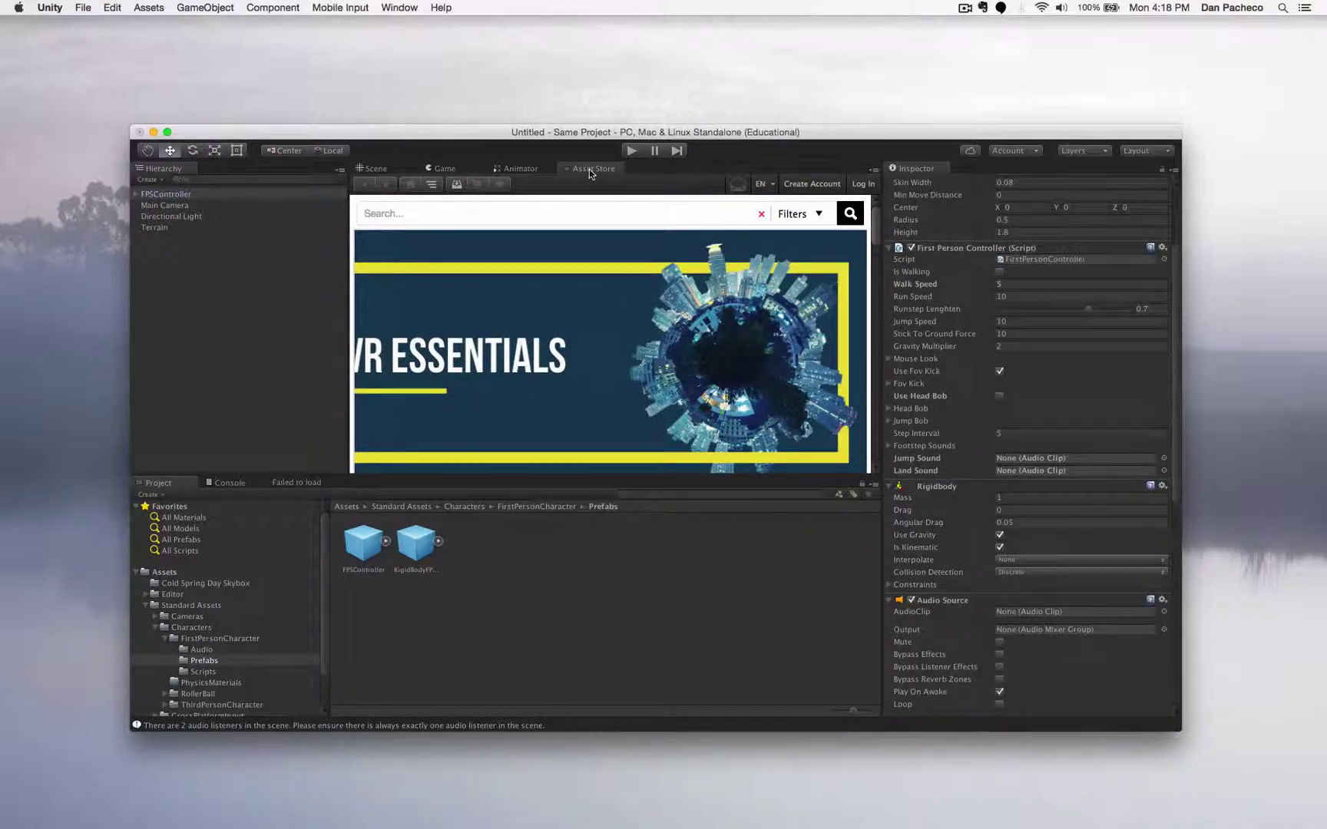
{"action": "left_click_drag", "start_coordinate": [587, 163], "coordinate": [607, 24]}
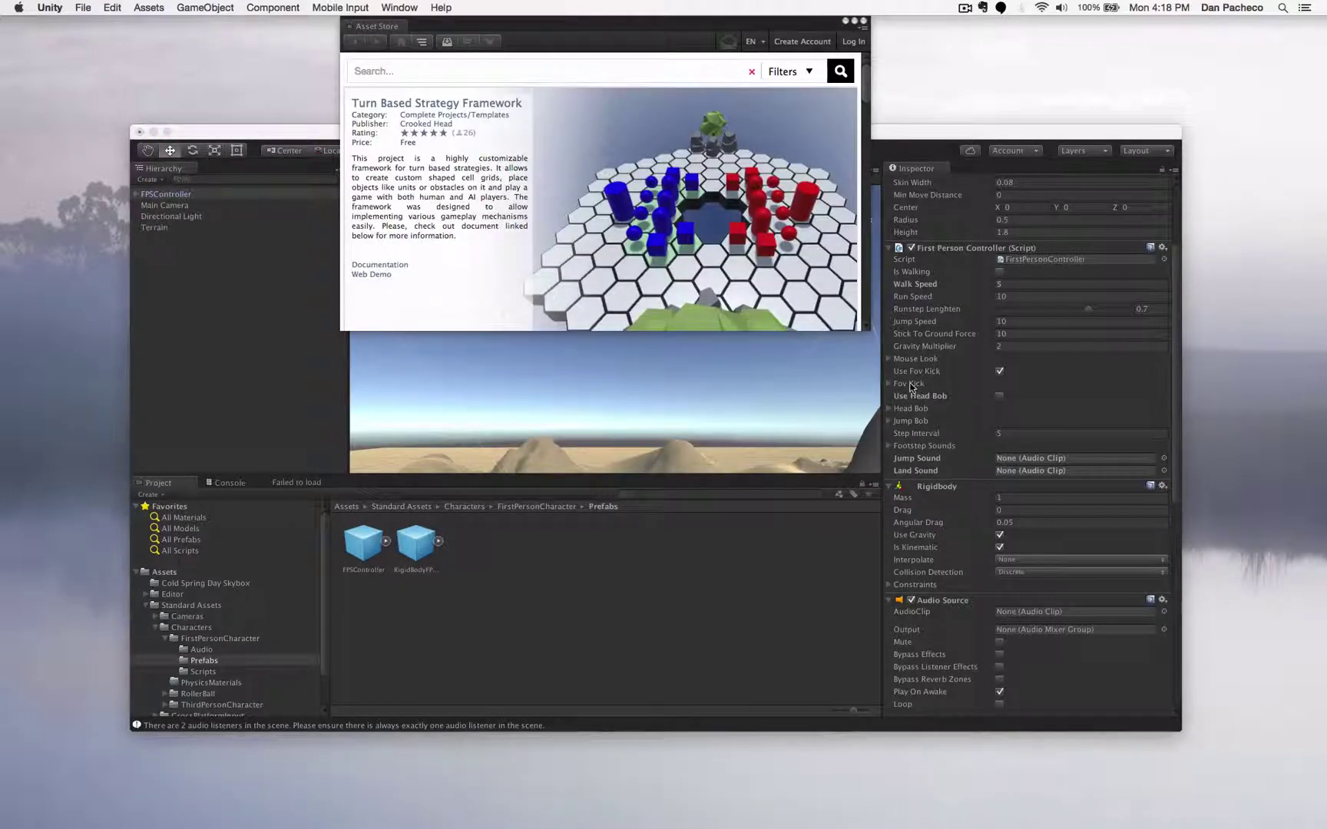
- Enlarge the floating Asset Store window and expand the 3D Models category
{"action": "left_click_drag", "start_coordinate": [864, 334], "coordinate": [1201, 681]}
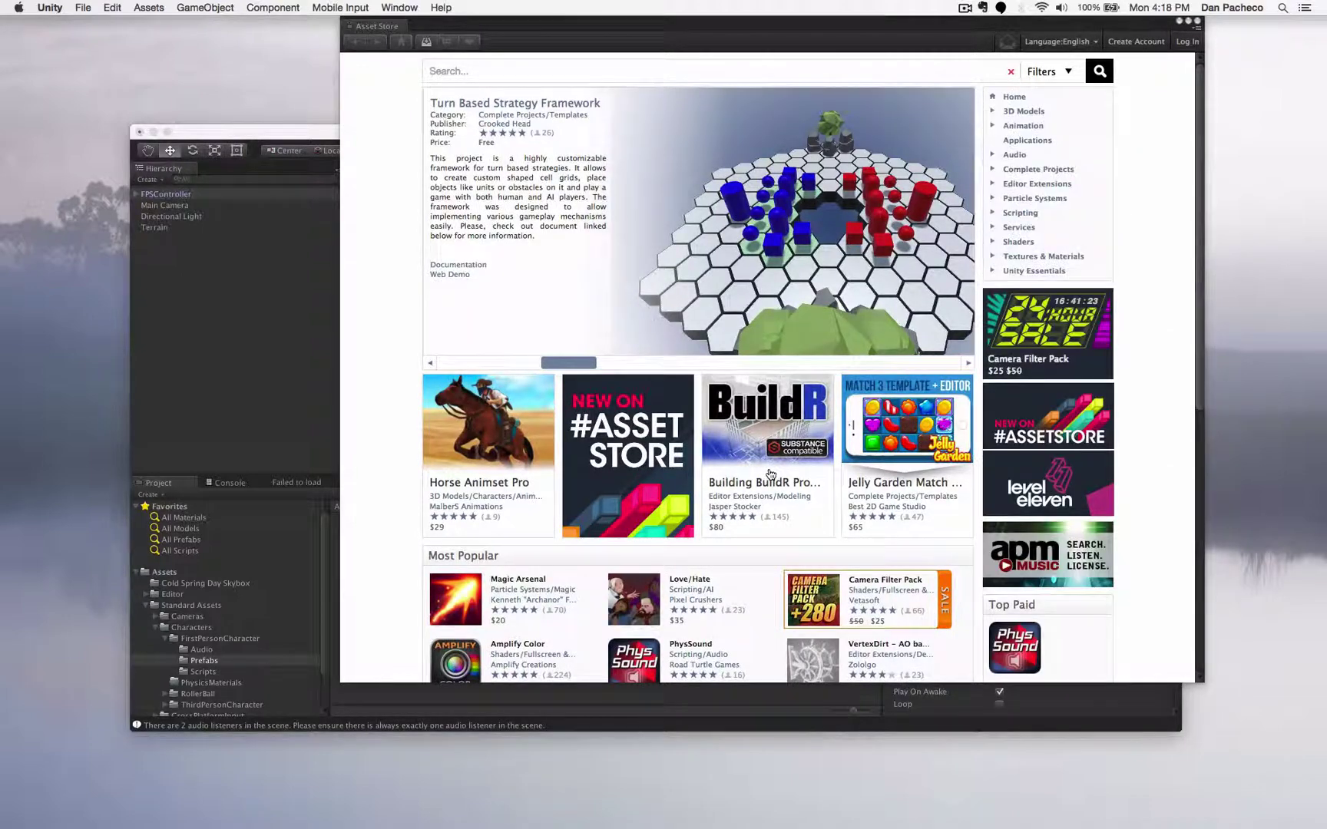
{"action": "scroll", "coordinate": [1029, 115], "scroll_direction": "down", "scroll_amount": 3}
{"action": "scroll", "coordinate": [1032, 117], "scroll_direction": "up", "scroll_amount": 3}
{"action": "left_click", "coordinate": [992, 112]}
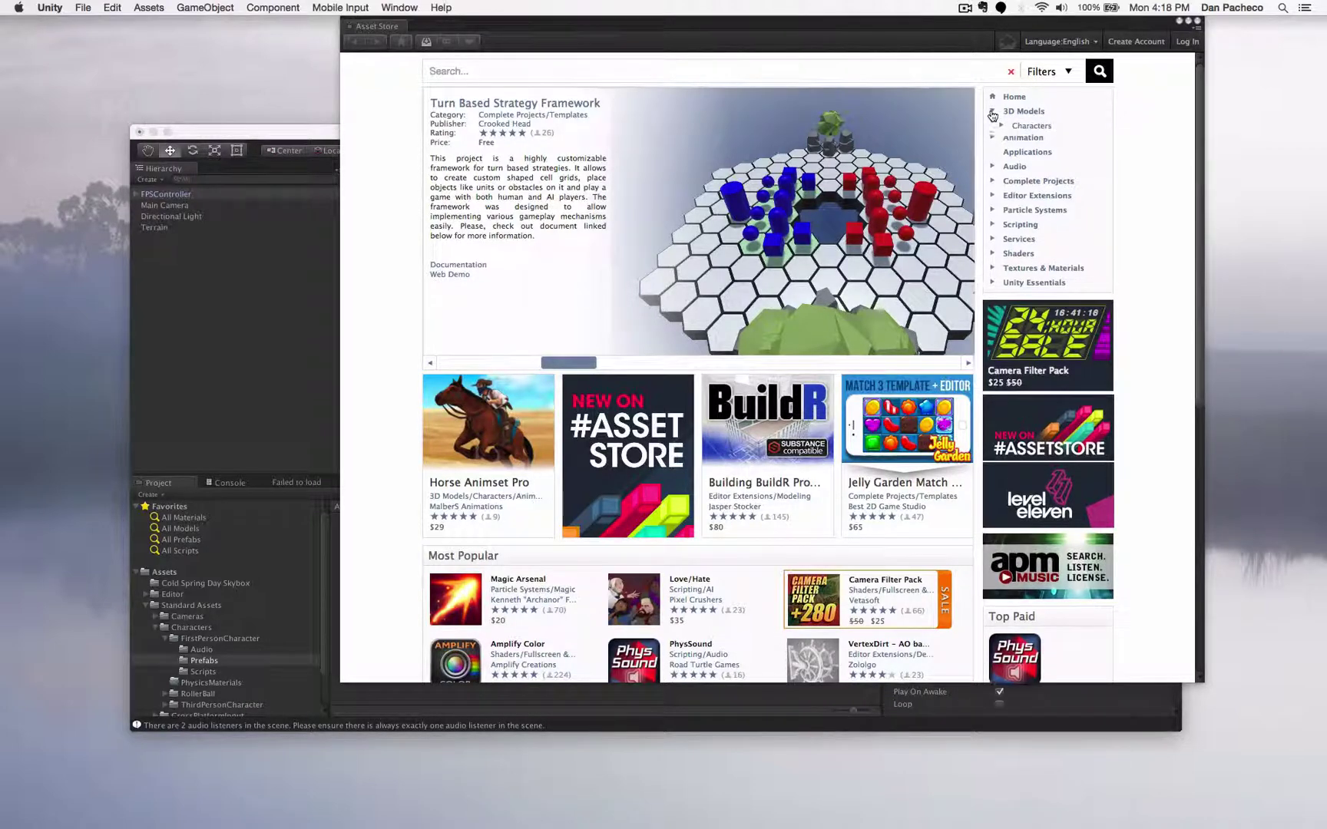
{"action": "left_click", "coordinate": [992, 115]}
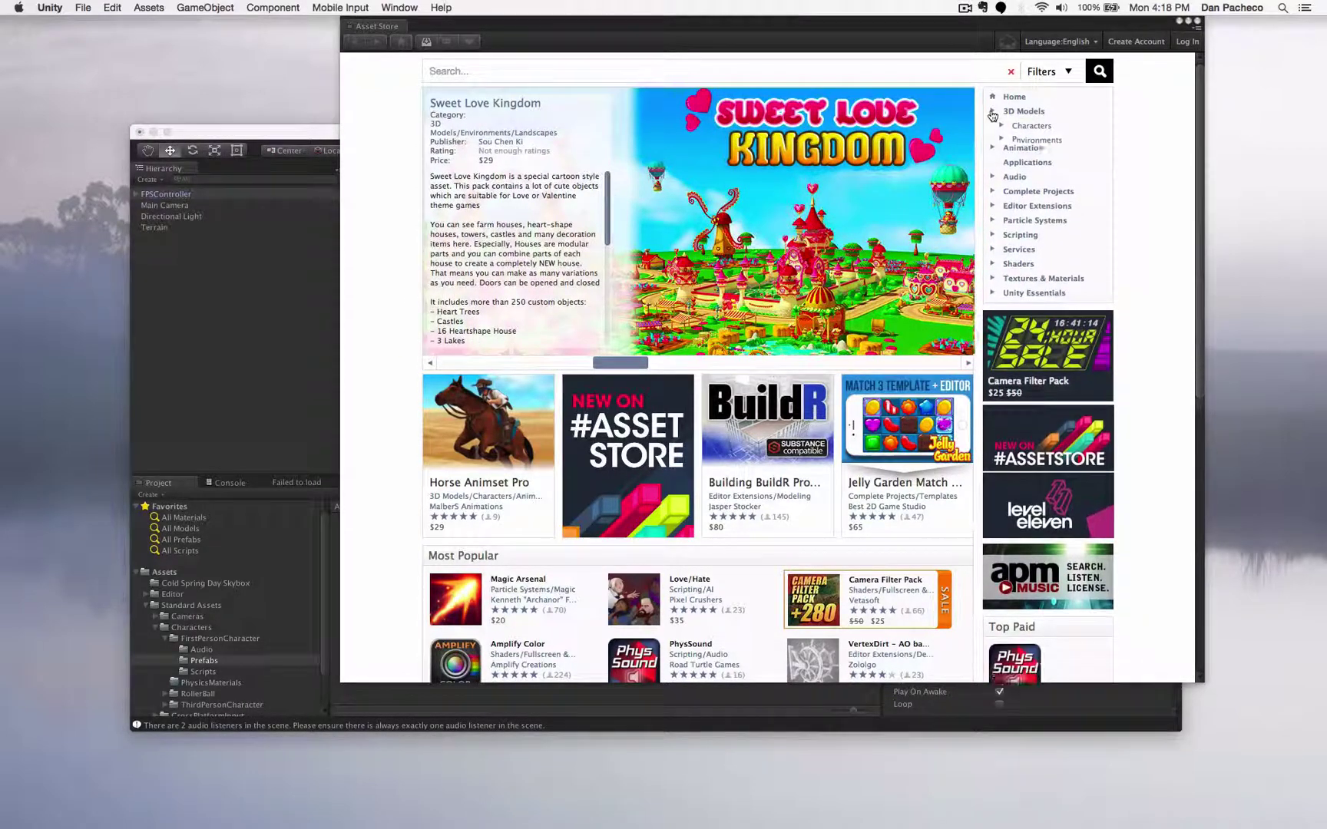
{"action": "left_click", "coordinate": [992, 115]}
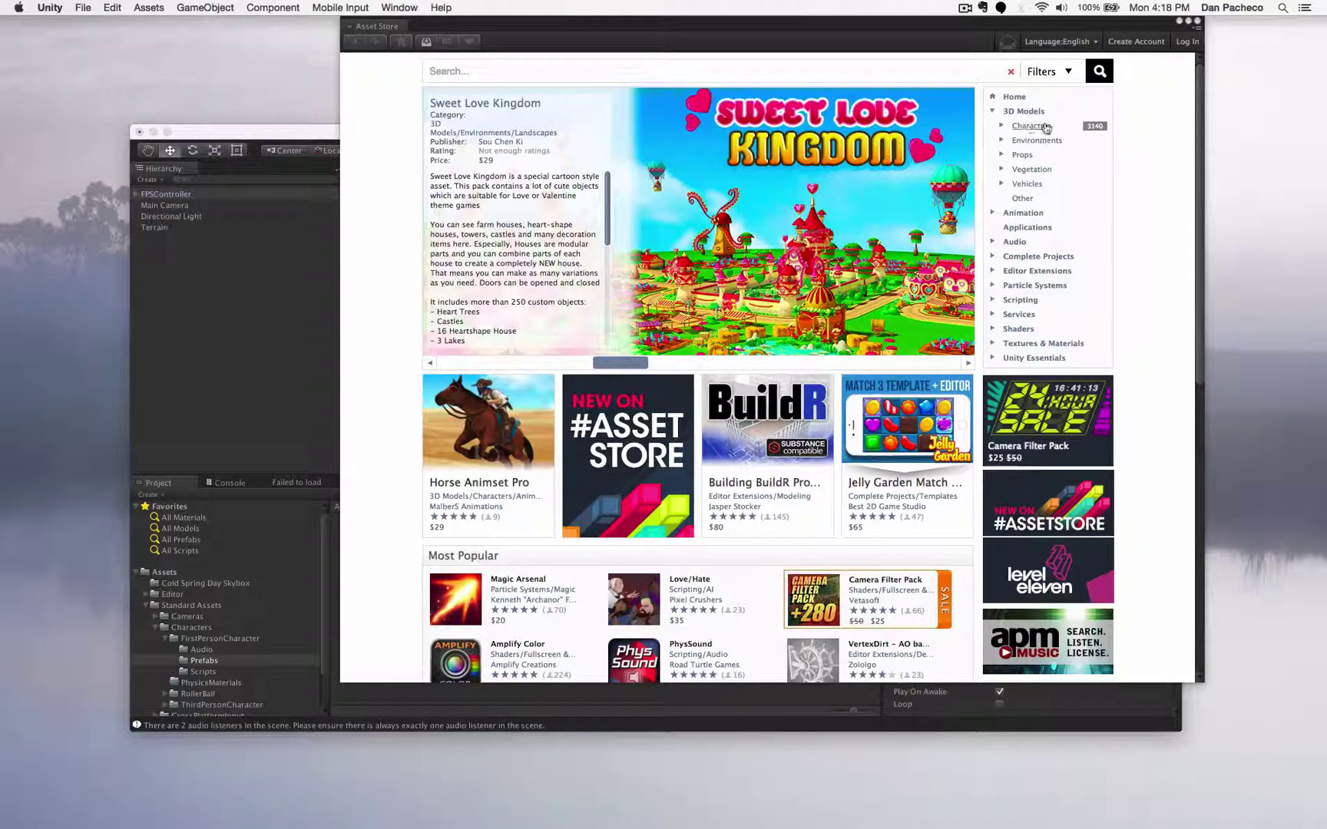
- Search 'skybox', sort results by price, then refine with 'cold spring day'
{"action": "left_click", "coordinate": [579, 72]}
{"action": "type", "text": "skybox"}
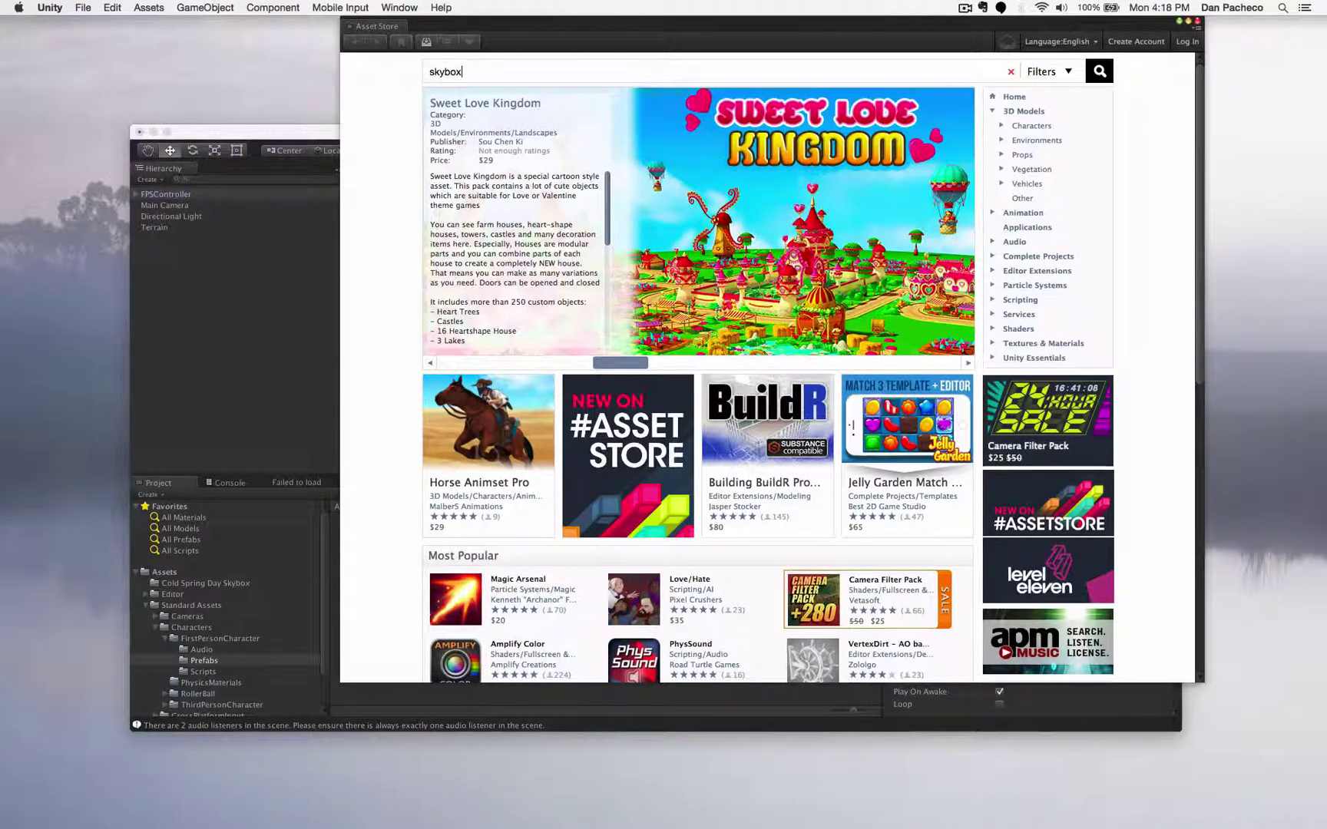
{"action": "key", "text": "Return"}
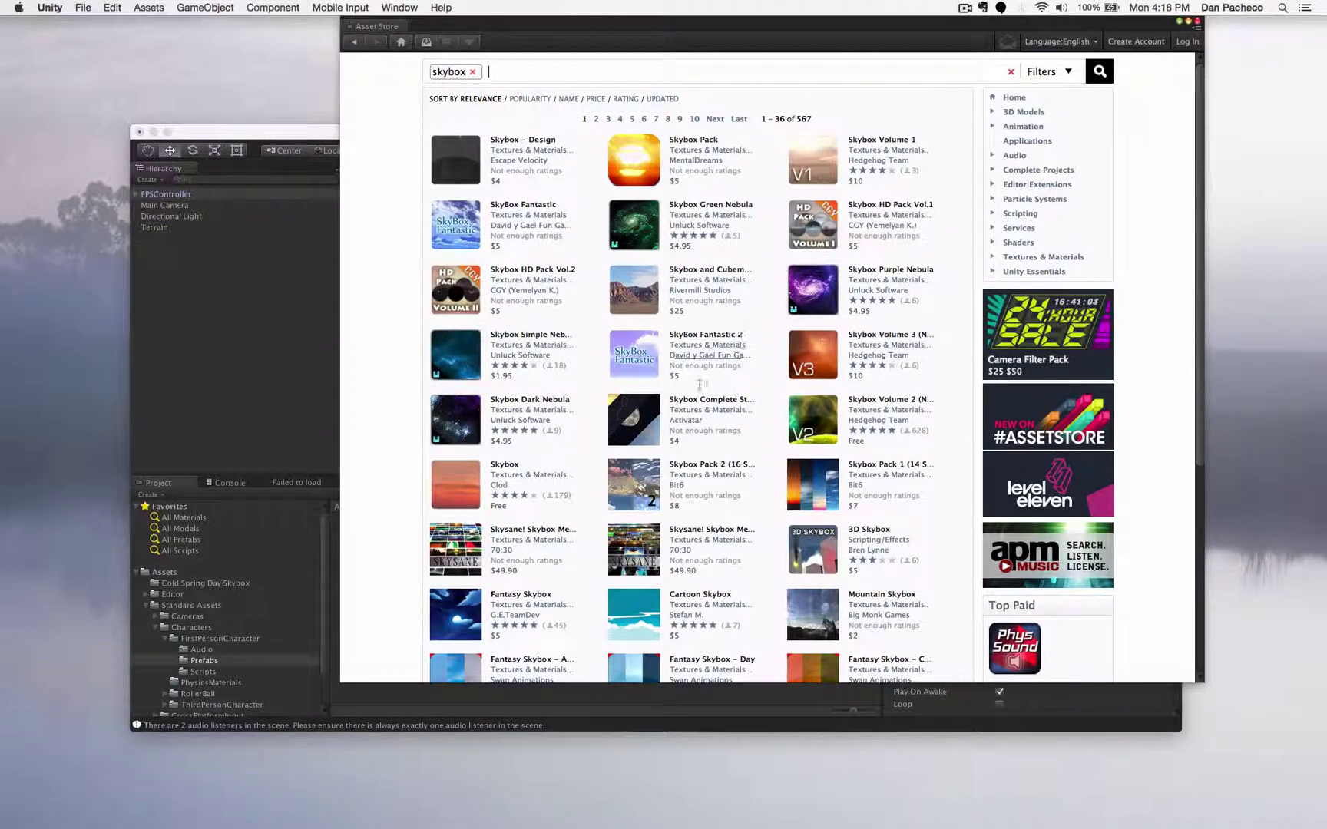
{"action": "scroll", "coordinate": [679, 440], "scroll_direction": "down", "scroll_amount": 3}
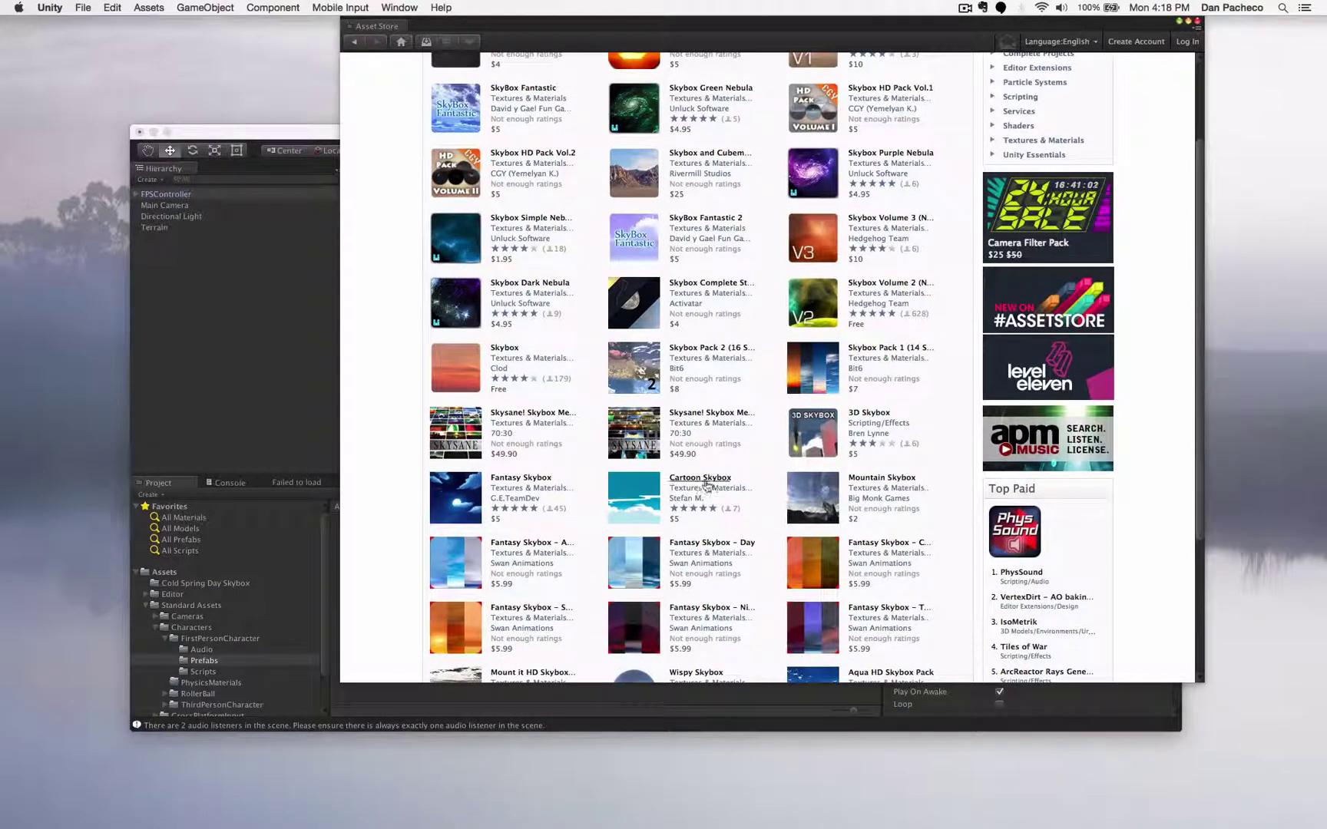
{"action": "scroll", "coordinate": [720, 507], "scroll_direction": "down", "scroll_amount": 4}
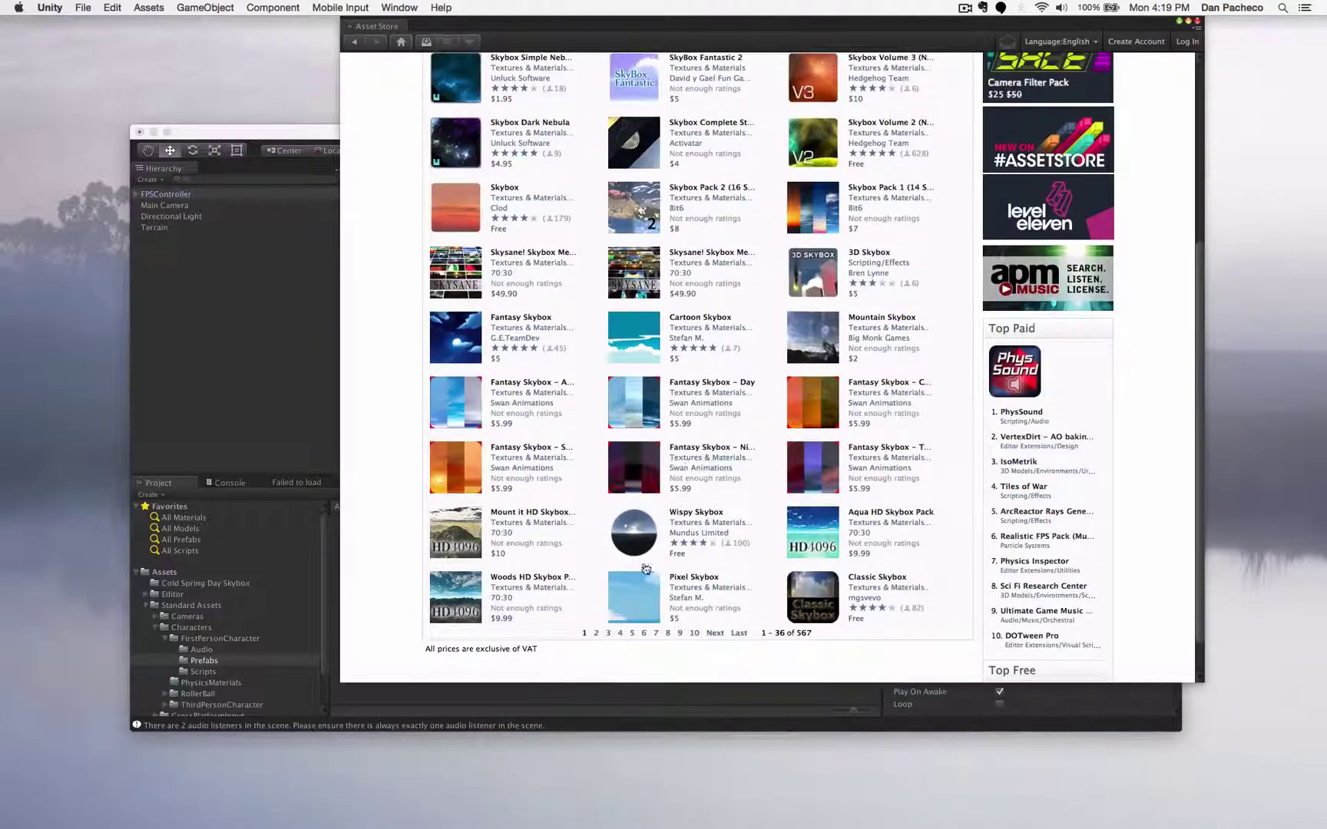
{"action": "scroll", "coordinate": [722, 535], "scroll_direction": "up", "scroll_amount": 7}
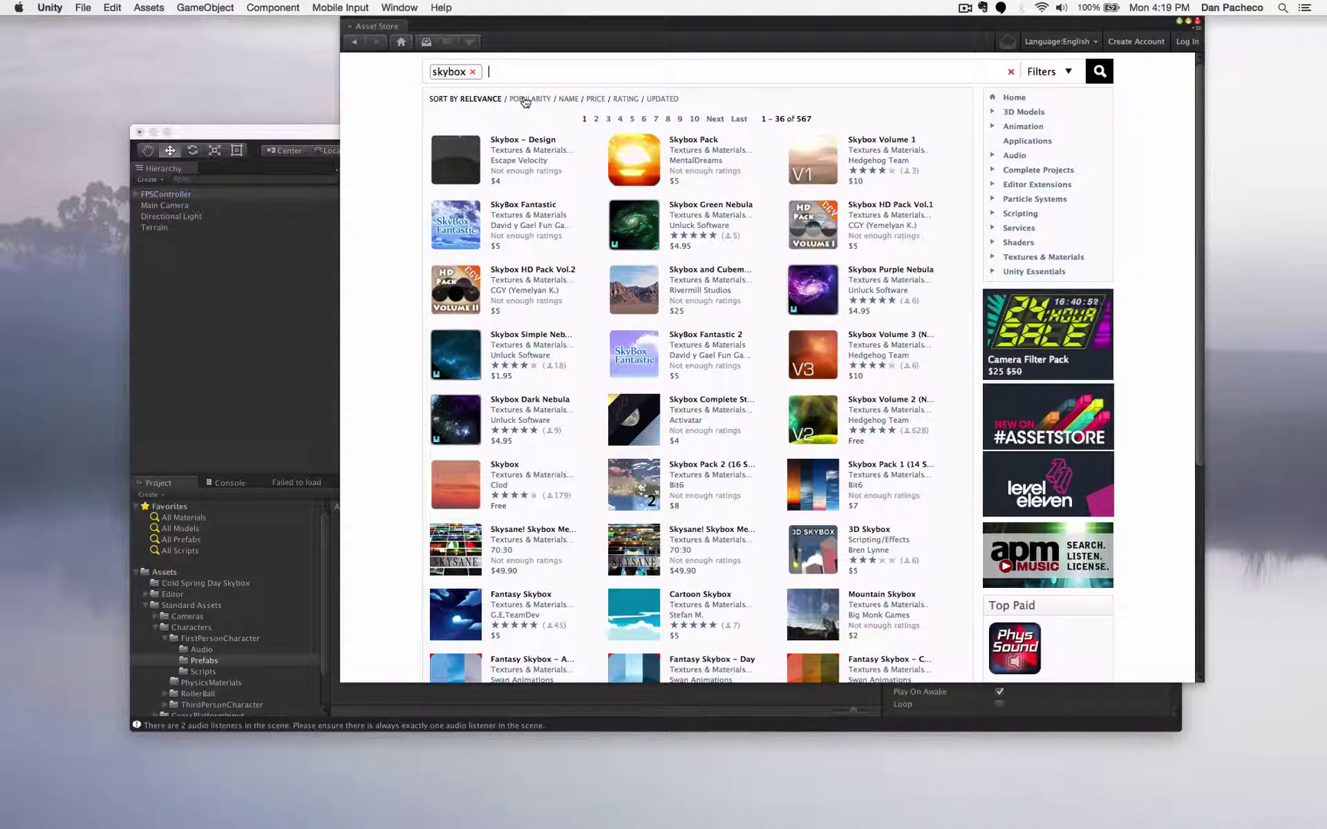
{"action": "left_click", "coordinate": [595, 99]}
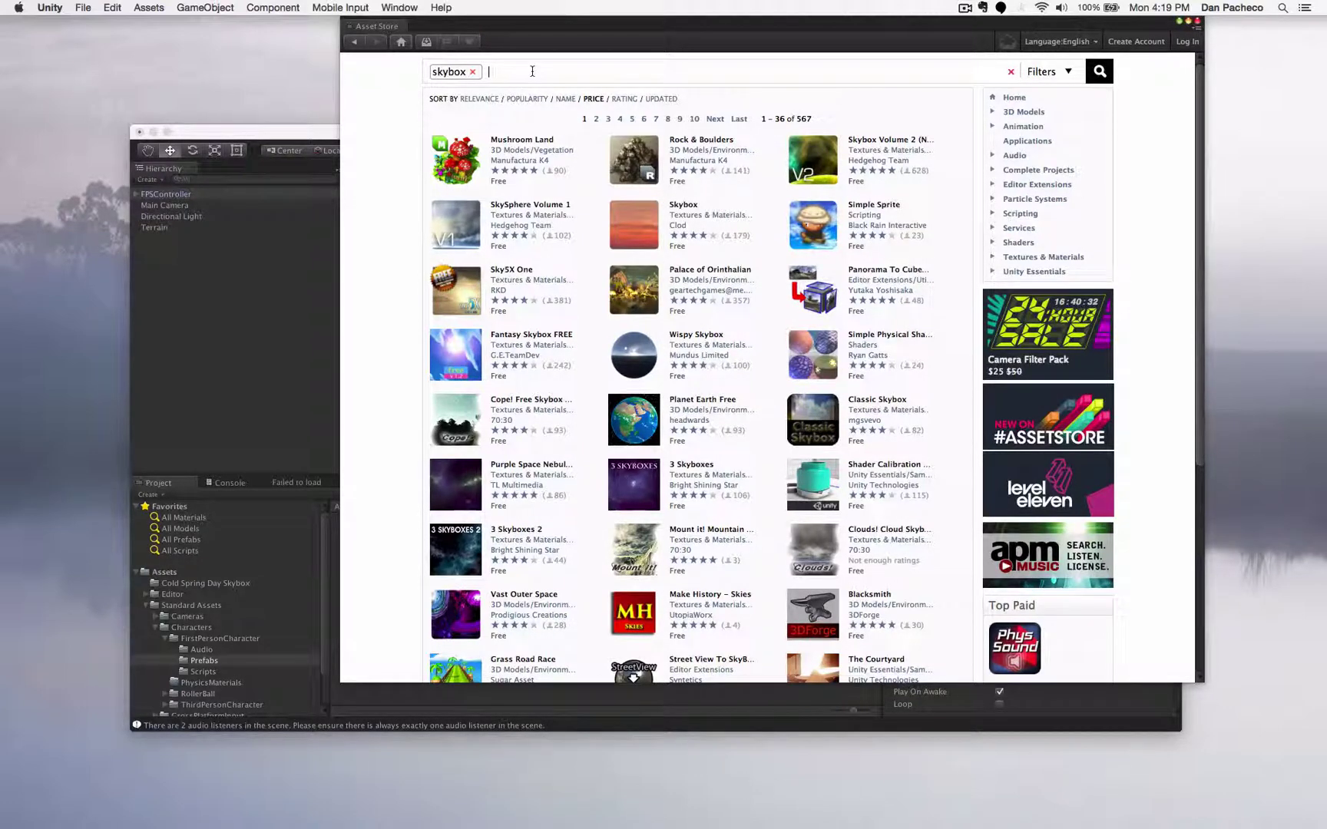
{"action": "type", "text": "cold spring day"}
{"action": "key", "text": "Return"}
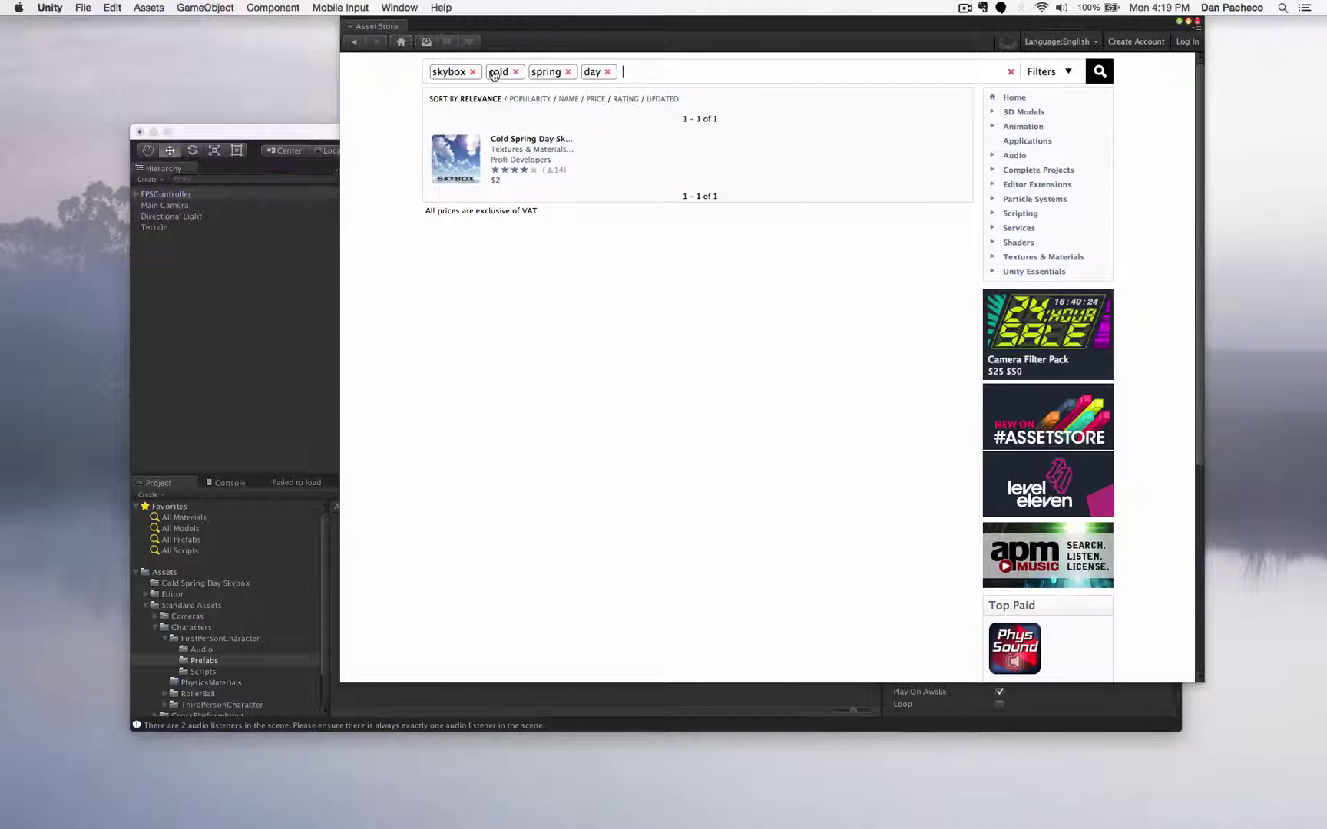
- Filter Downloads by 'cold spring day', import Cold Spring Day Skybox, and dismiss the already-imported notice
{"action": "left_click", "coordinate": [426, 41]}
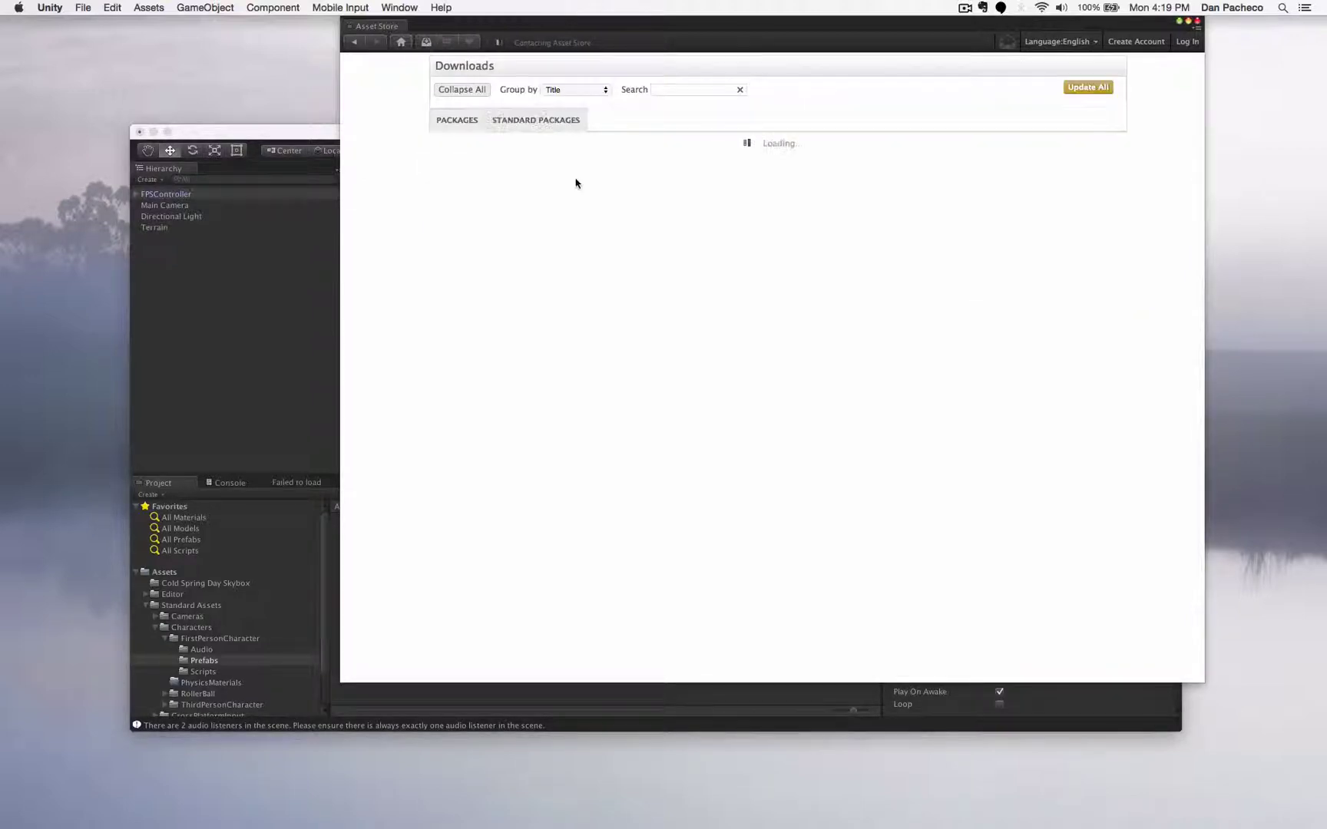
{"action": "left_click", "coordinate": [703, 90]}
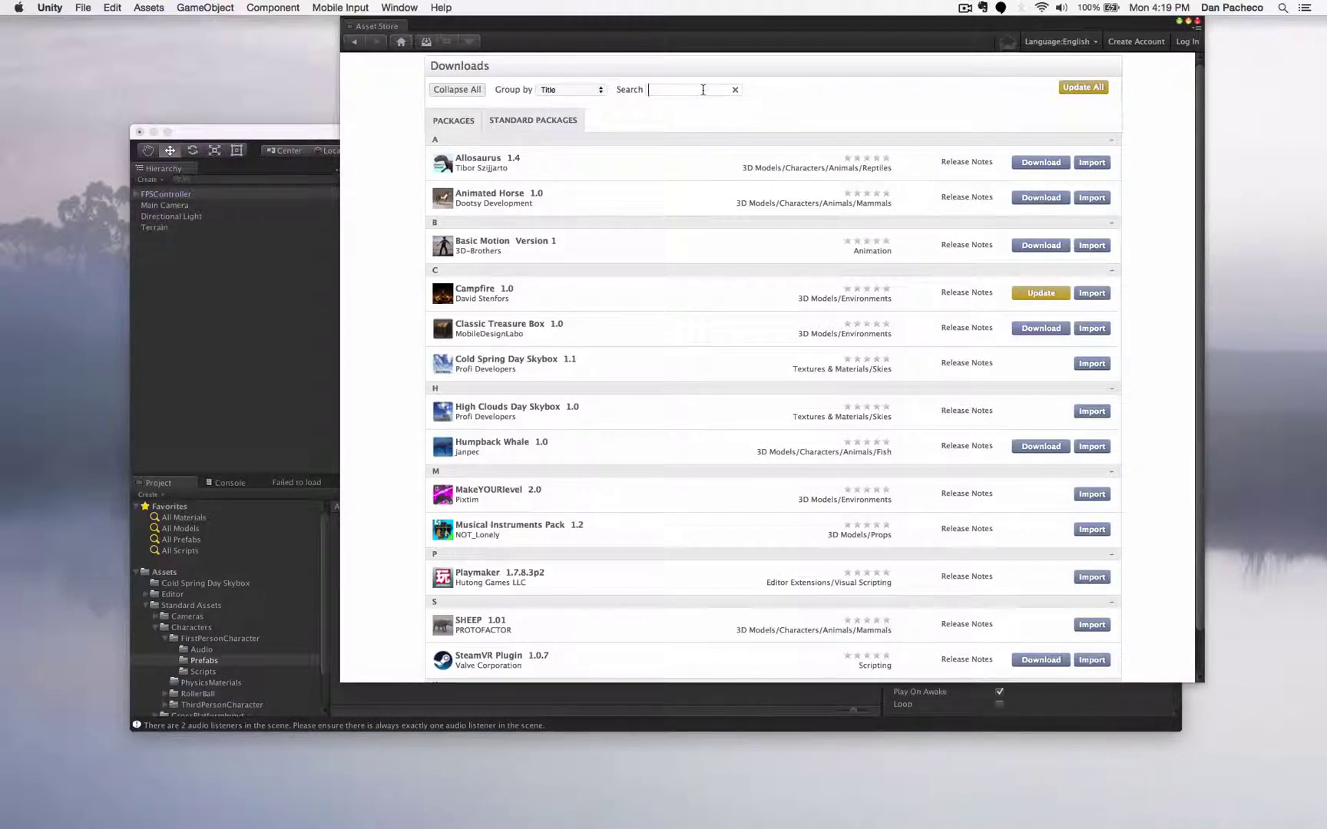
{"action": "type", "text": "cold spring day"}
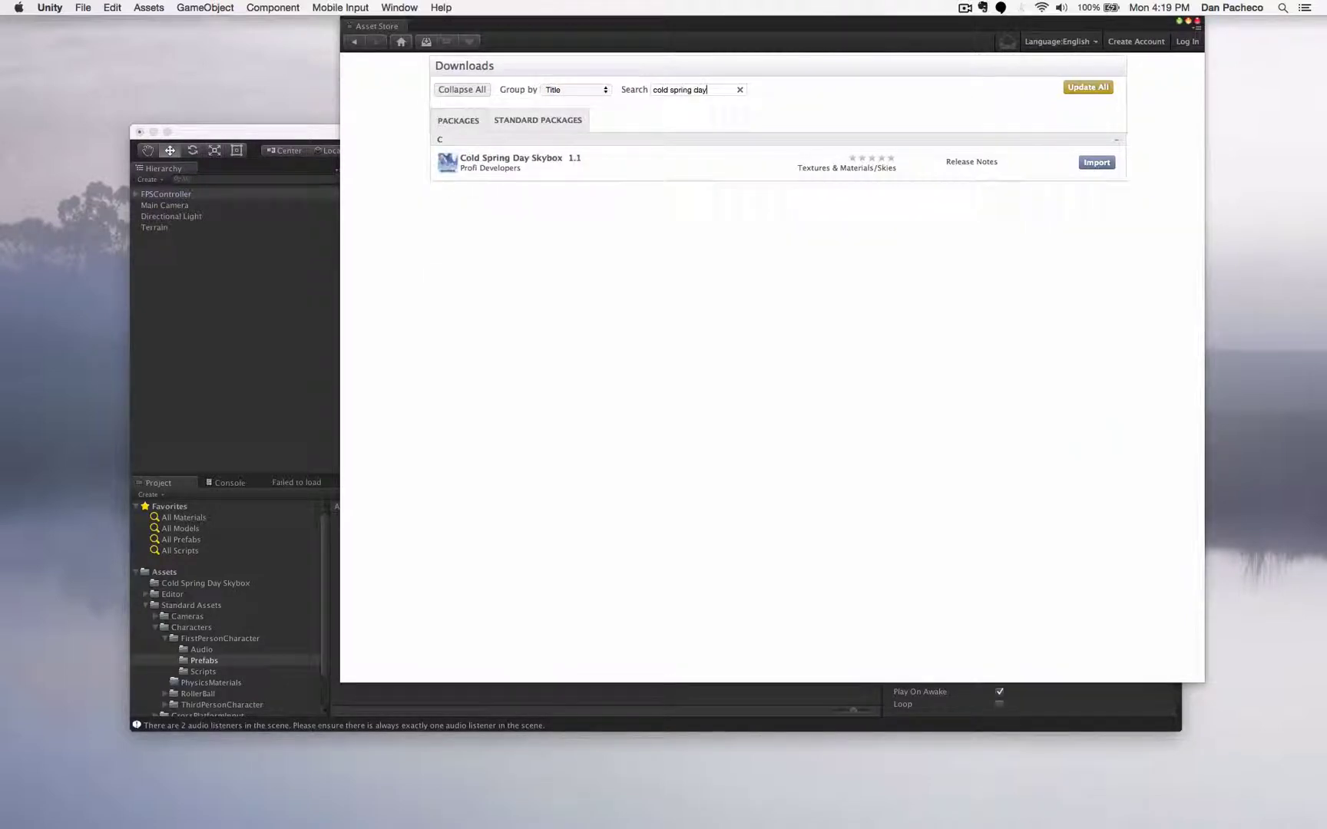
{"action": "left_click", "coordinate": [1096, 163]}
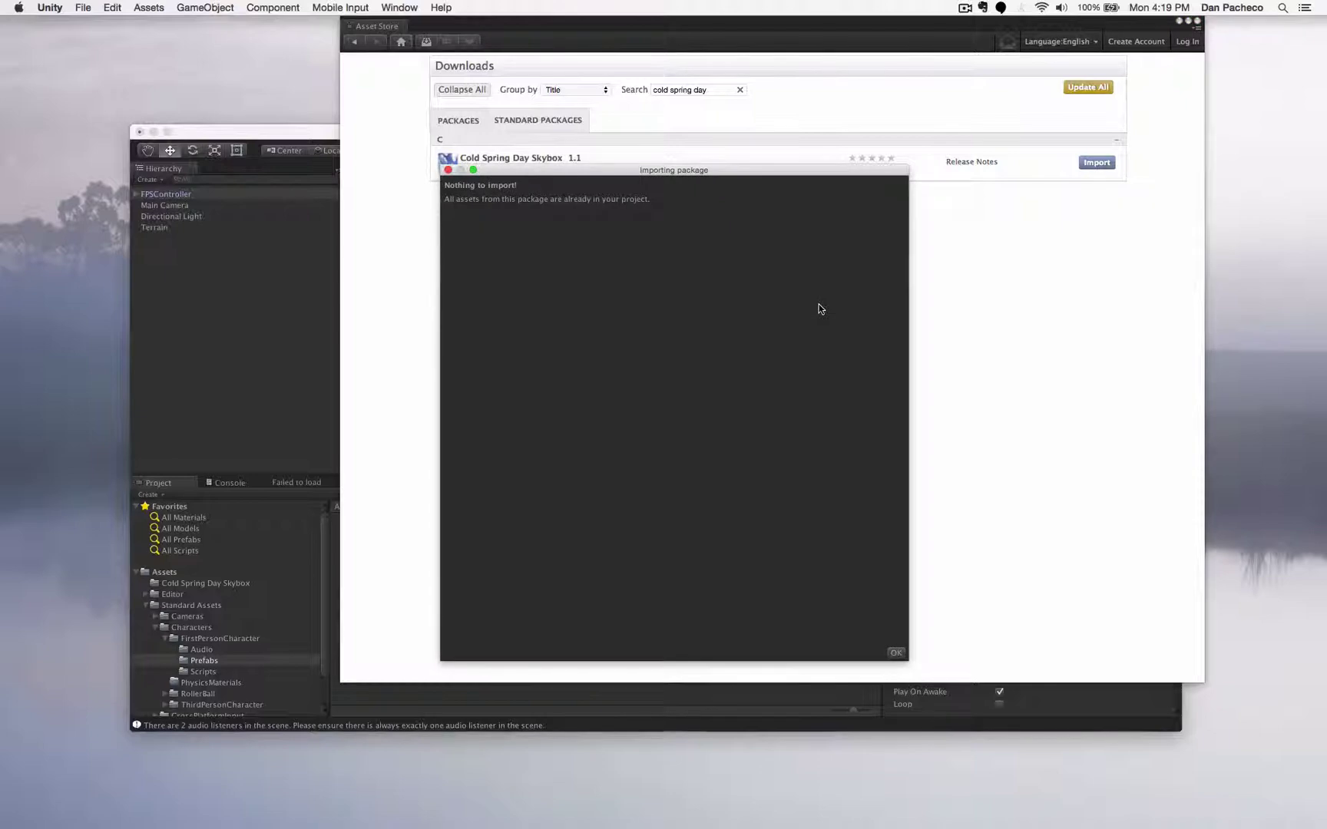
{"action": "left_click", "coordinate": [449, 169]}
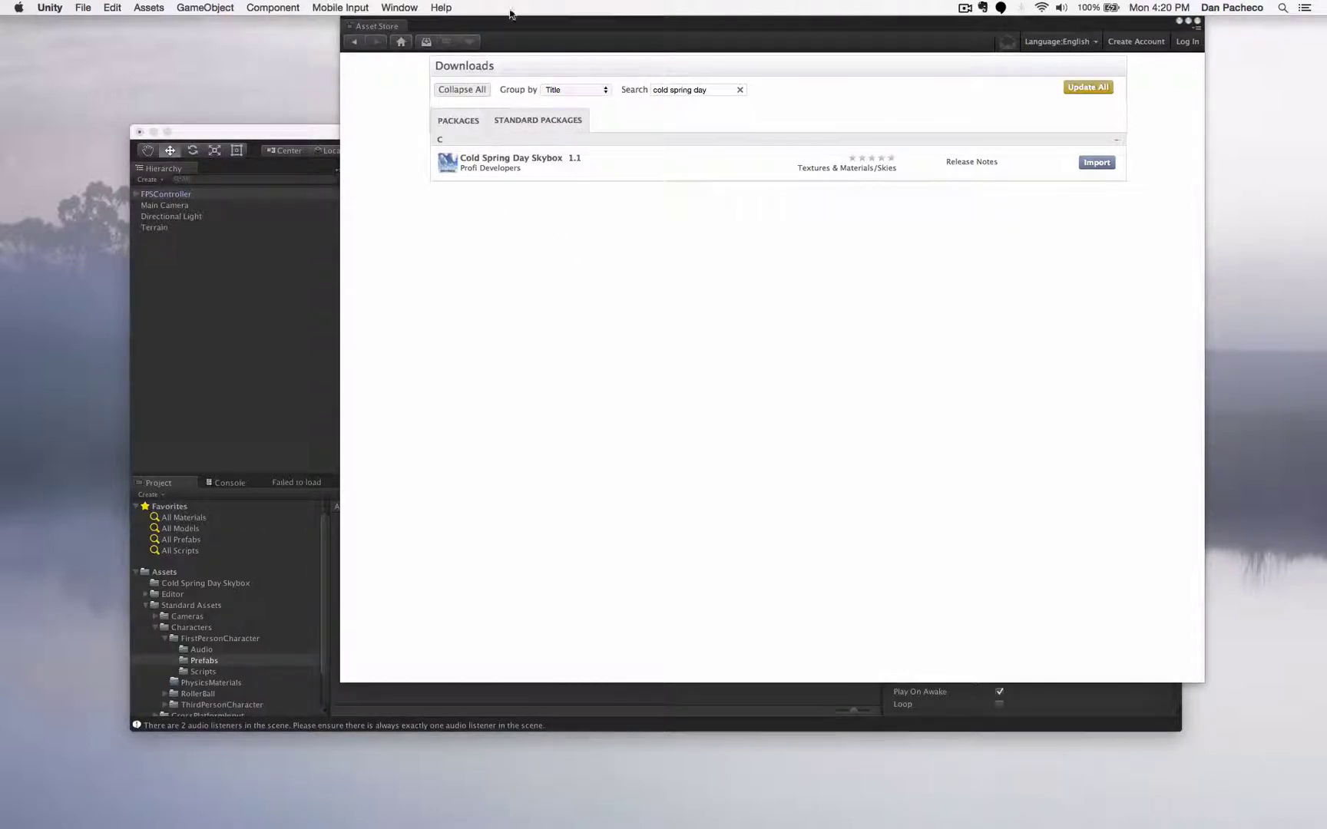
- Close the Asset Store, open the Cold Spring Day Skybox folder and enlarge the texture preview
{"action": "left_click", "coordinate": [1196, 22]}
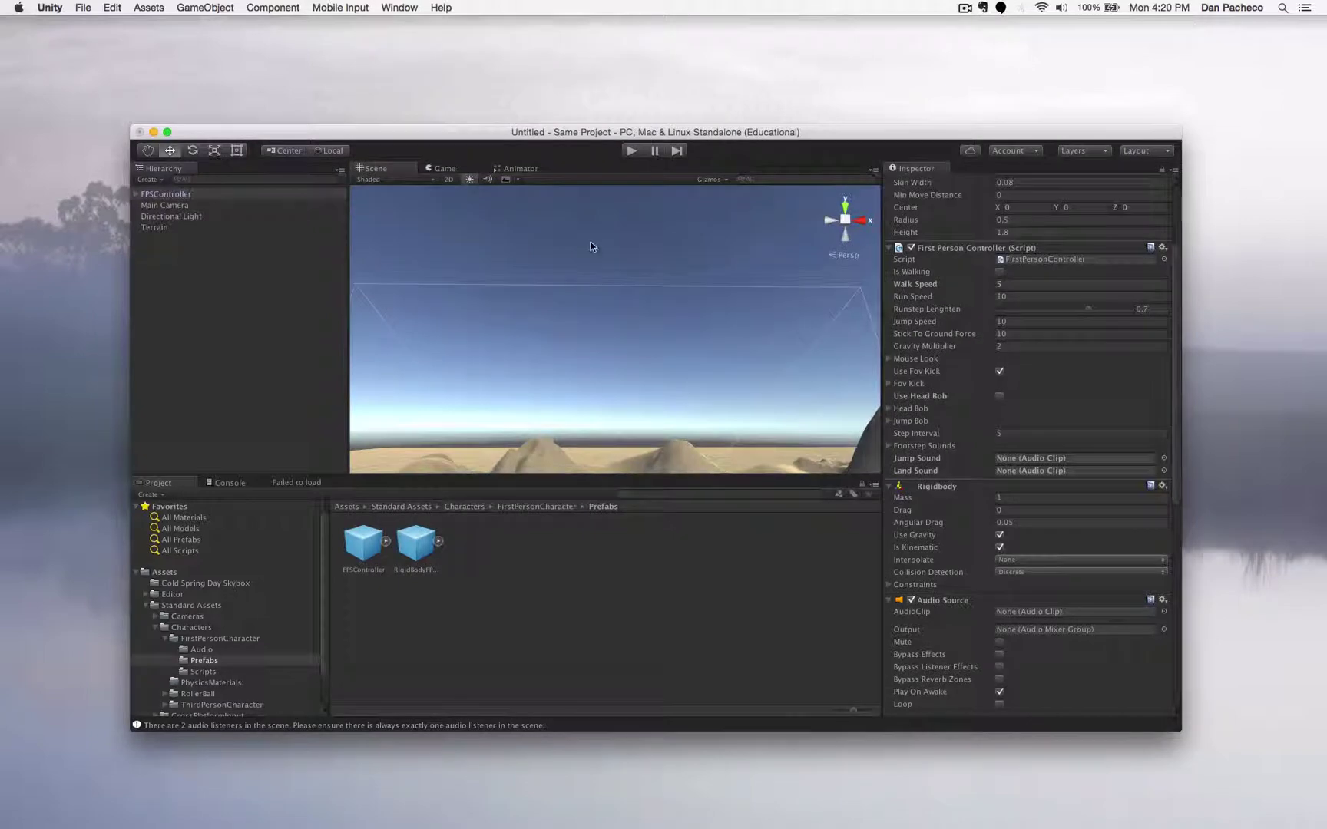
{"action": "left_click", "coordinate": [145, 605]}
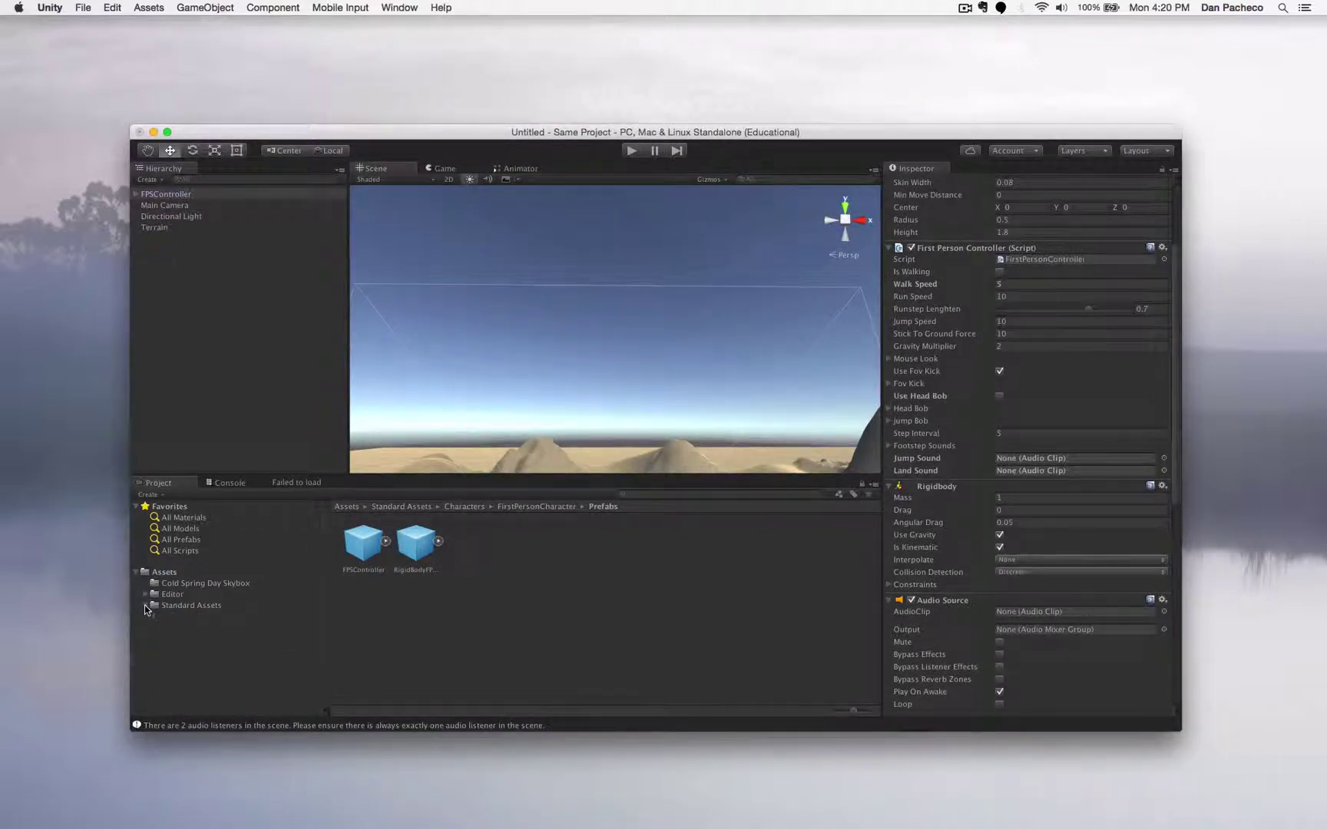
{"action": "left_click", "coordinate": [185, 585]}
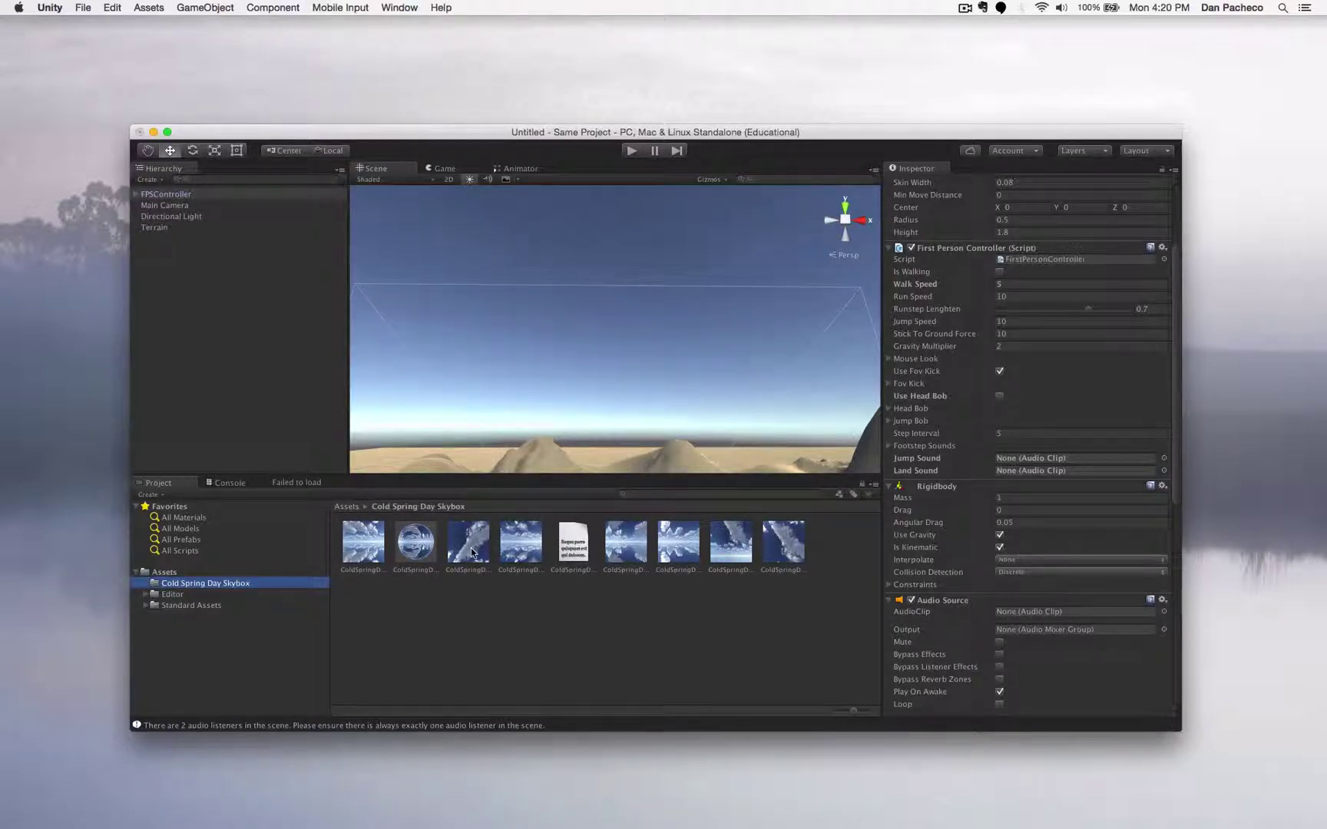
{"action": "left_click", "coordinate": [376, 553]}
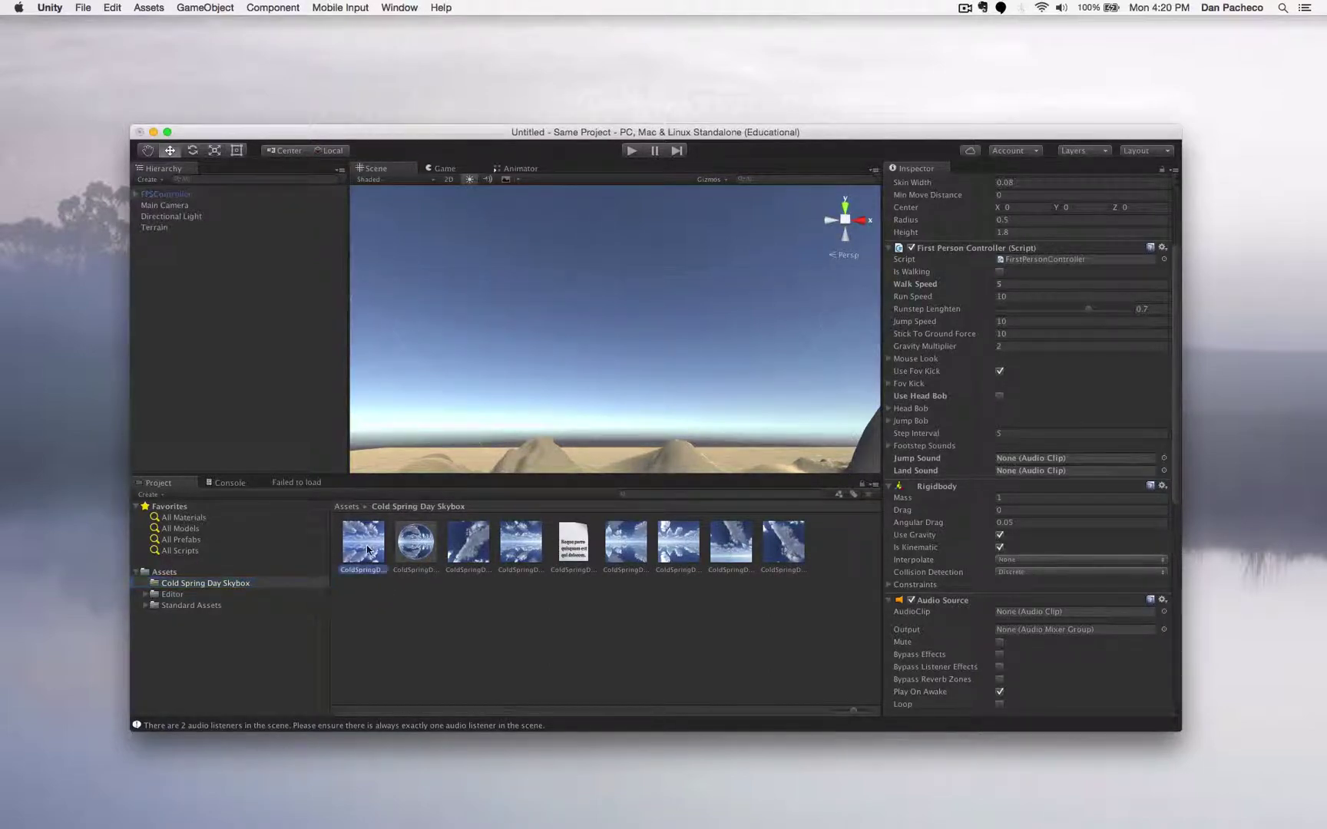
{"action": "left_click", "coordinate": [472, 540]}
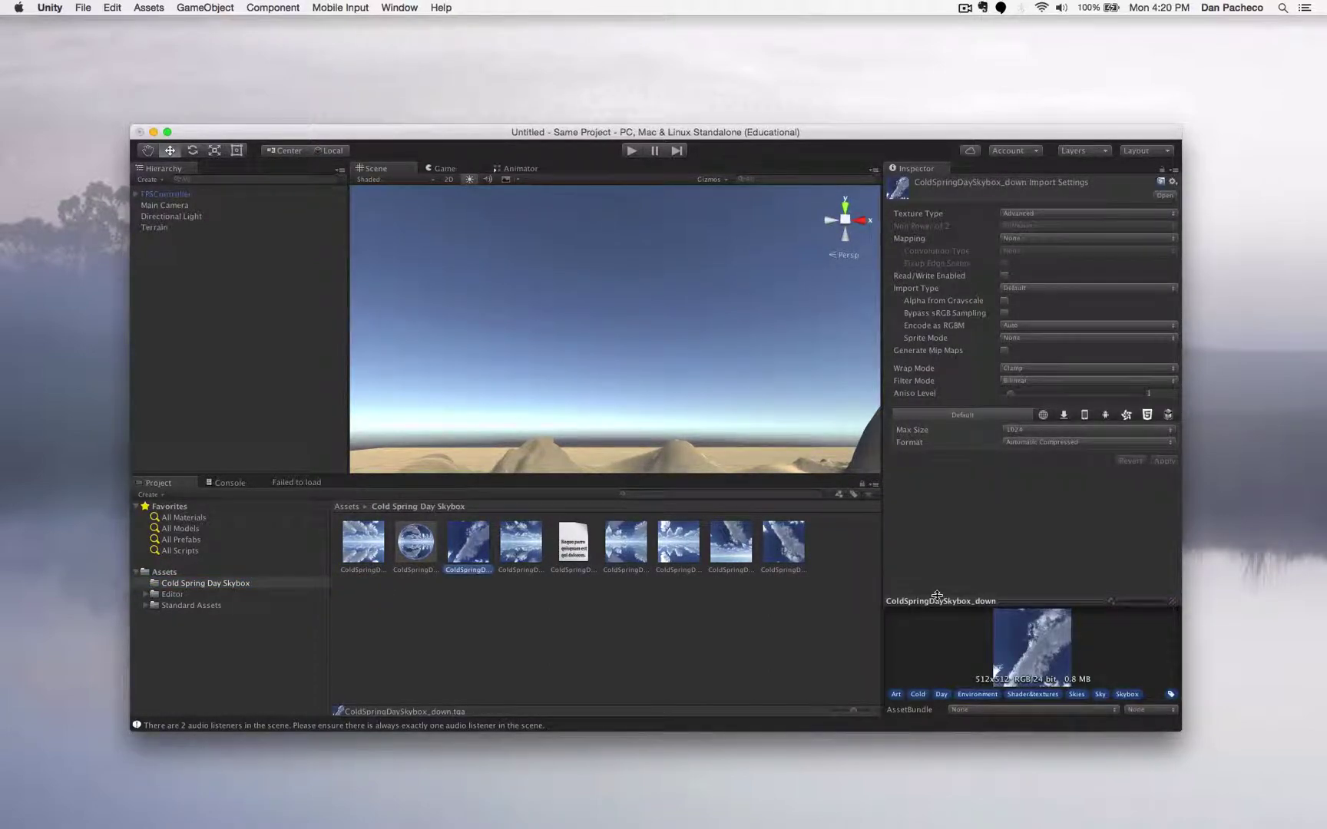
{"action": "left_click_drag", "start_coordinate": [937, 596], "coordinate": [936, 516]}
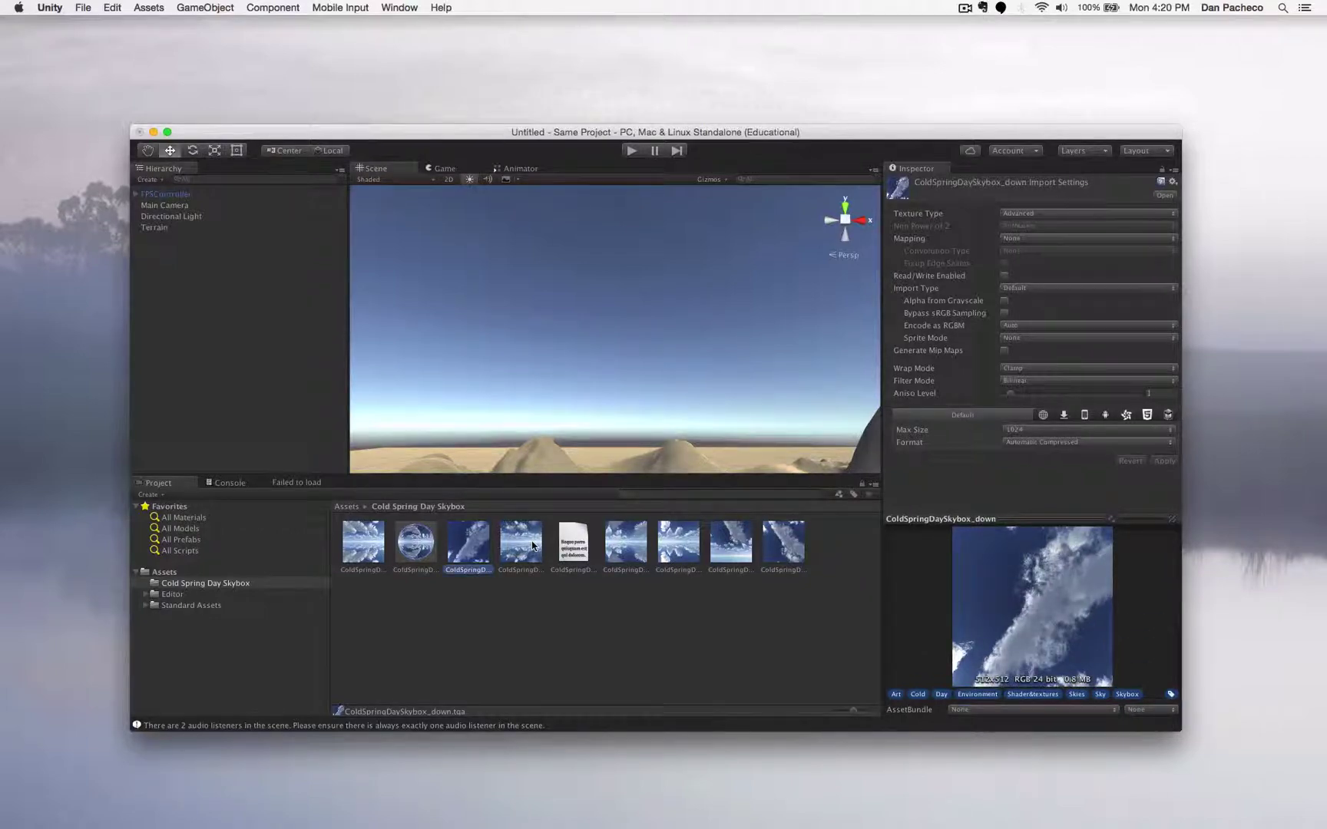
- Step through the skybox textures and material, ending on ColdSpringDaySkybox_back
{"action": "left_click", "coordinate": [532, 545]}
{"action": "left_click", "coordinate": [622, 541]}
{"action": "left_click", "coordinate": [683, 536]}
{"action": "left_click", "coordinate": [730, 536]}
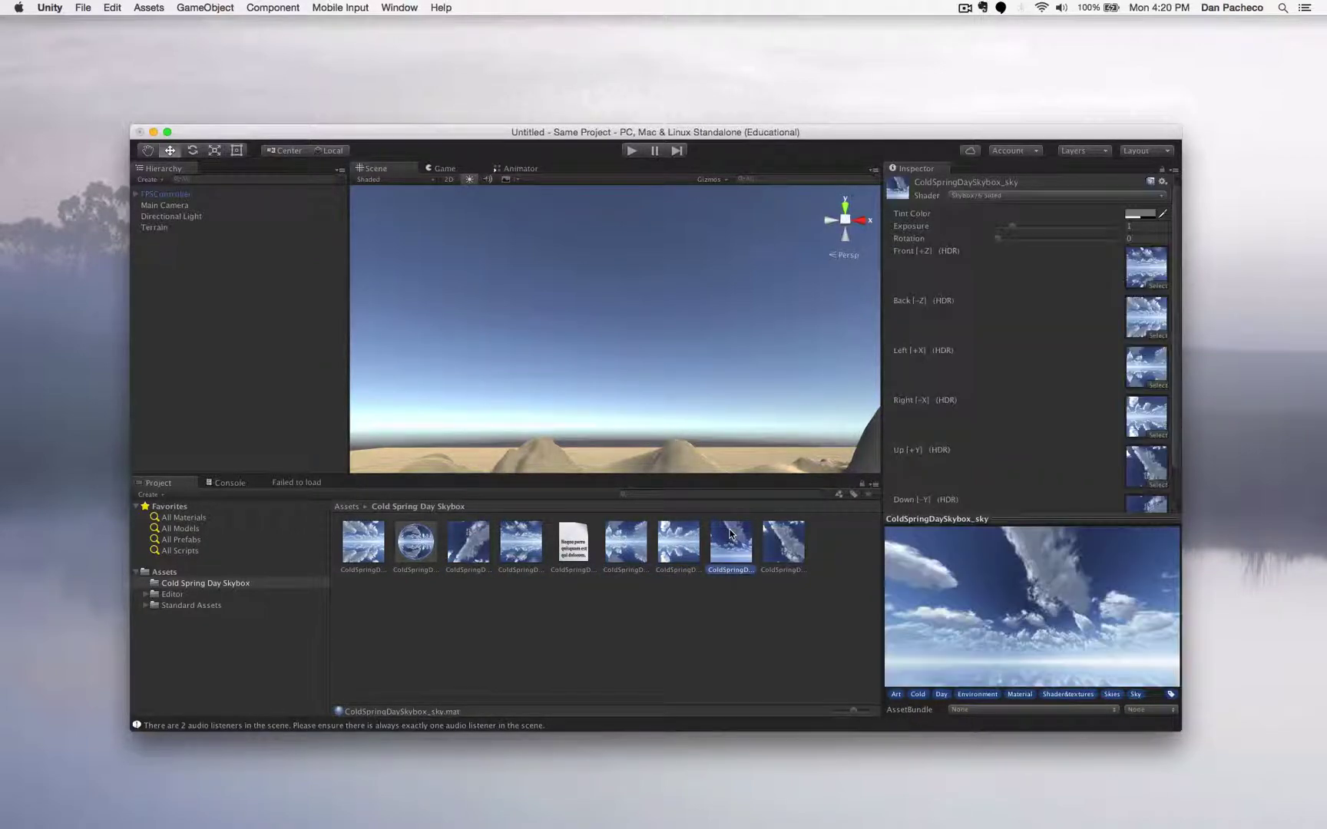
{"action": "left_click", "coordinate": [778, 535]}
{"action": "left_click", "coordinate": [665, 539]}
{"action": "left_click", "coordinate": [619, 545]}
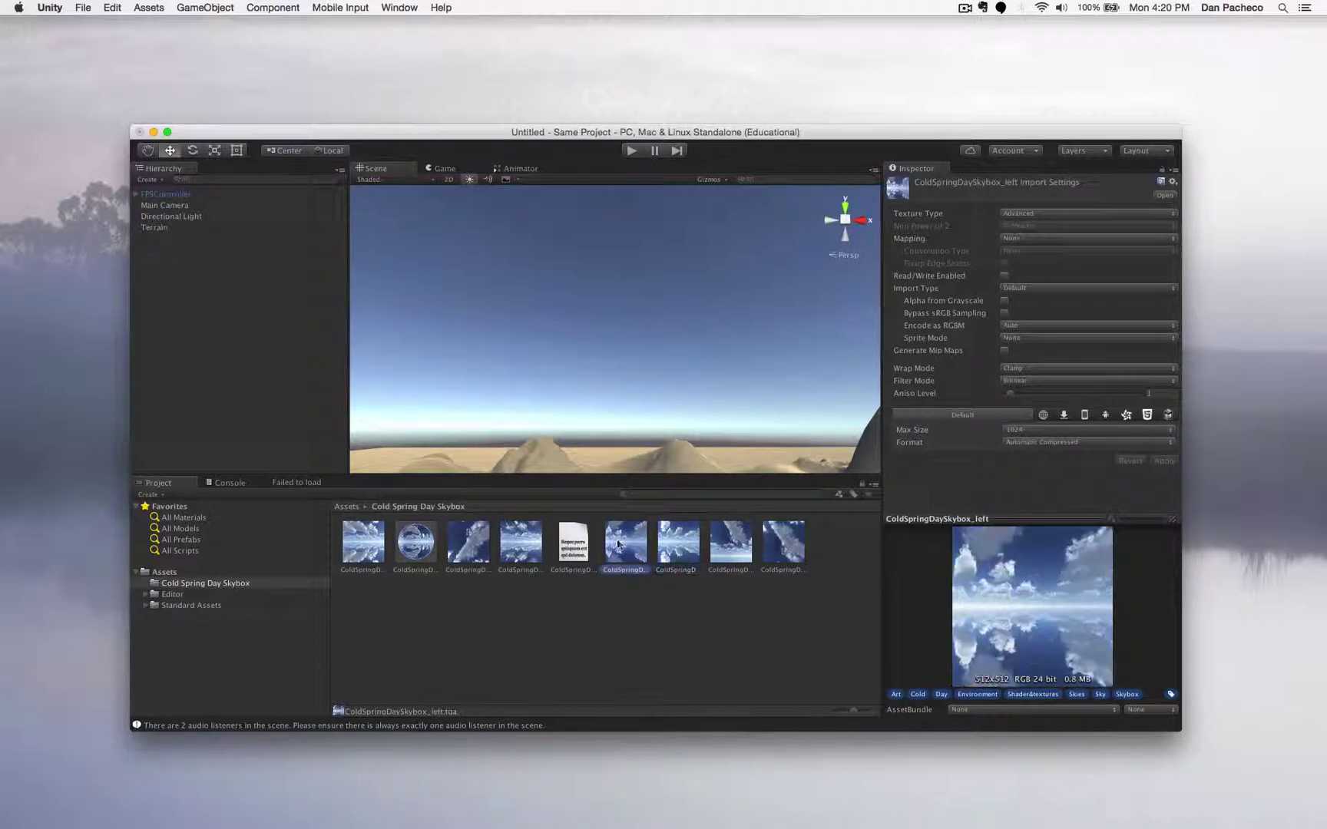
{"action": "left_click", "coordinate": [532, 555]}
{"action": "left_click", "coordinate": [452, 545]}
{"action": "left_click", "coordinate": [371, 553]}
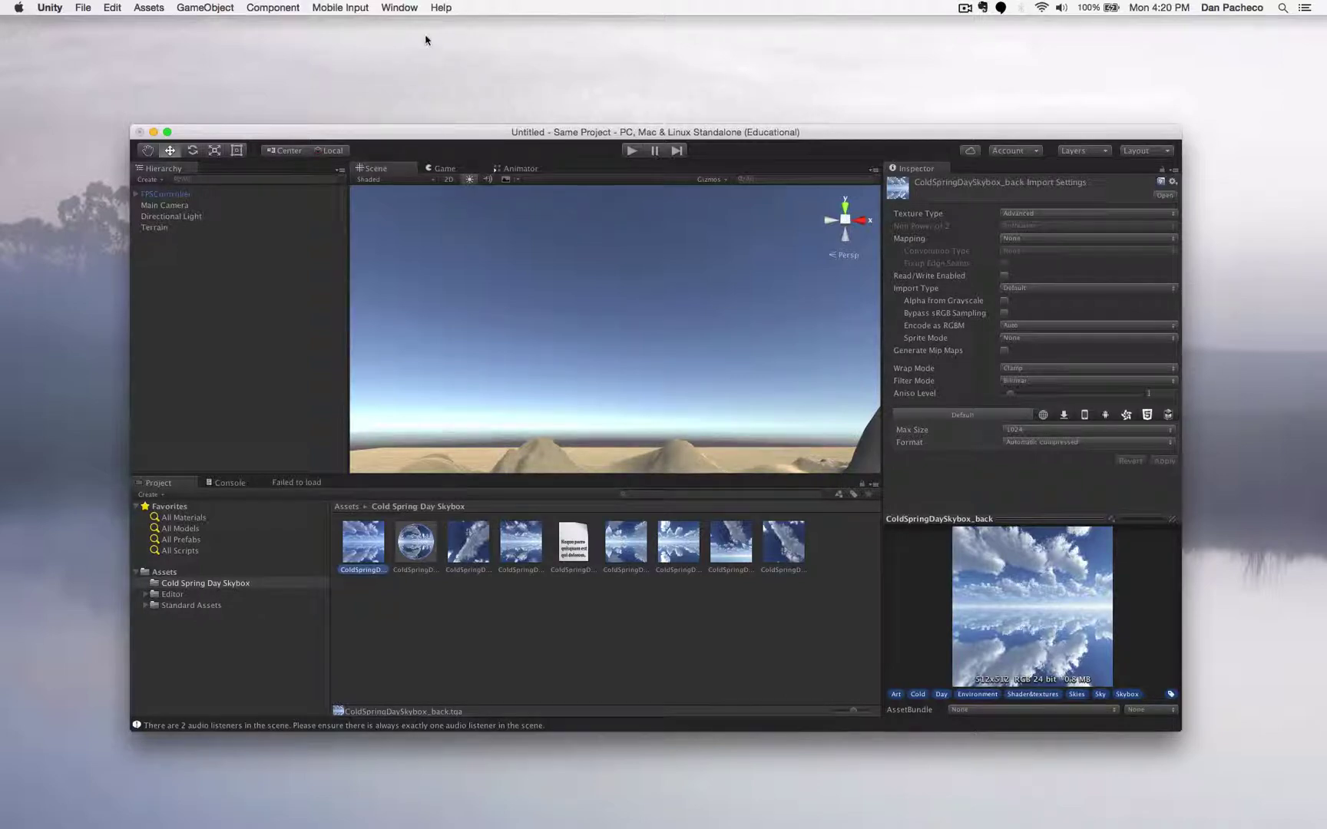
{"action": "left_click", "coordinate": [400, 9]}
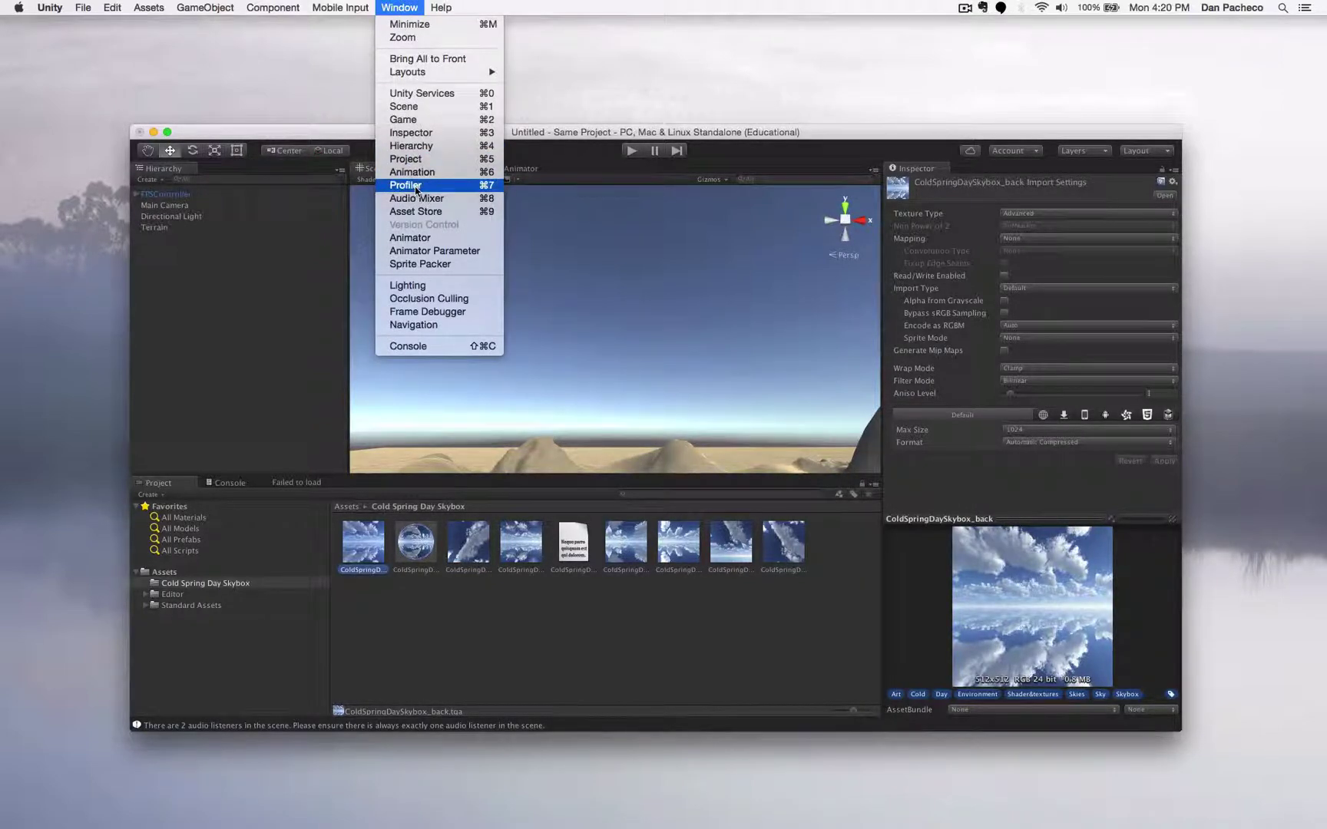
- Search 'spring' in the Lighting skybox picker and assign the ColdSpringDaySkybox_sky material
{"action": "left_click", "coordinate": [407, 285]}
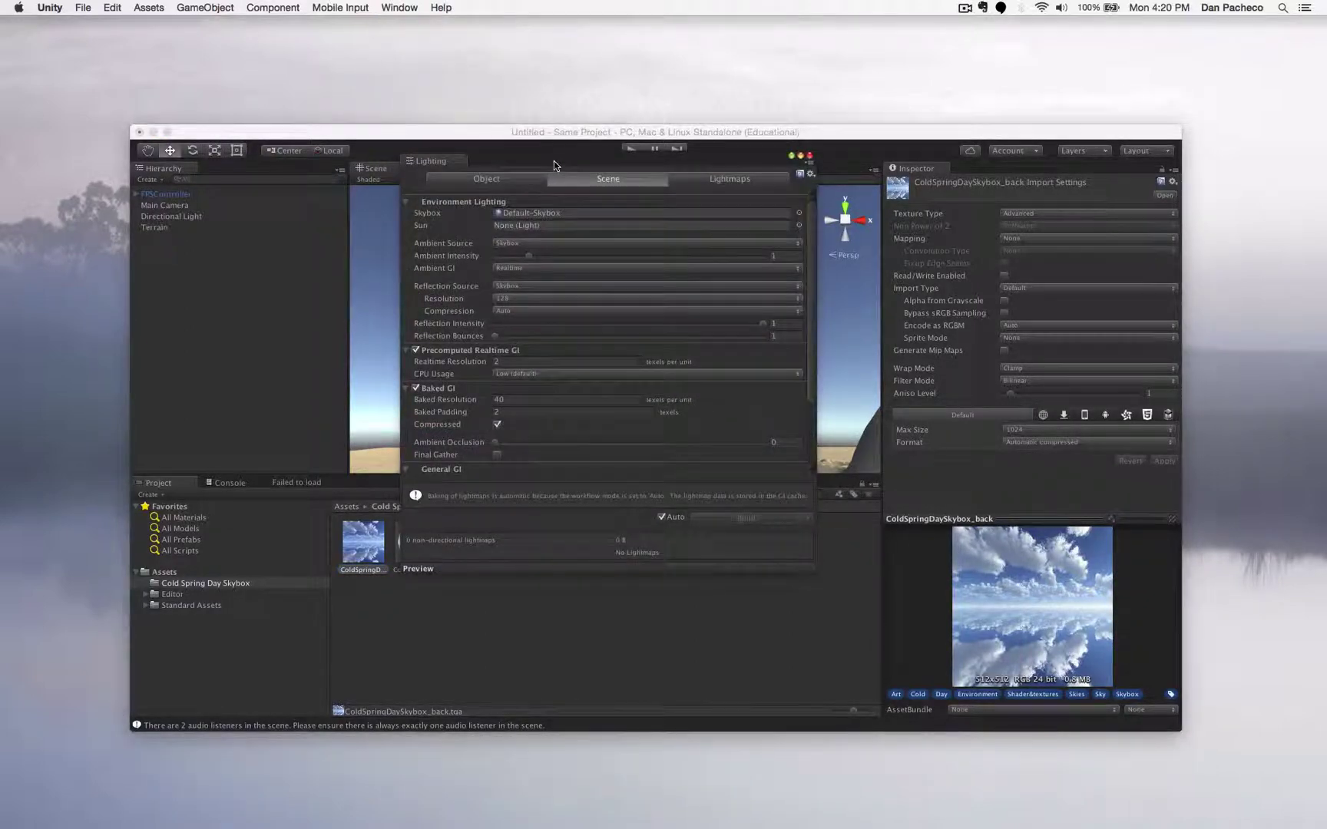
{"action": "left_click_drag", "start_coordinate": [554, 160], "coordinate": [559, 101]}
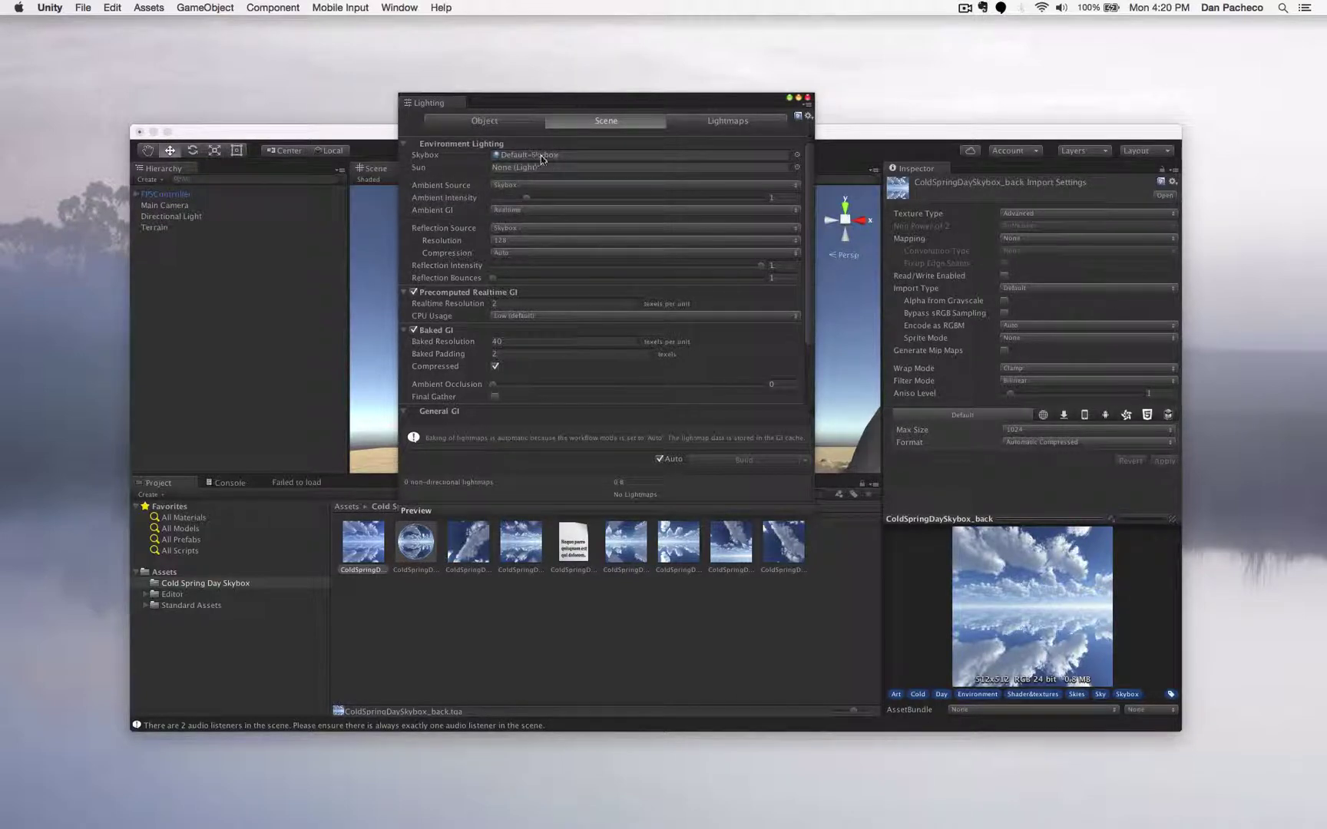
{"action": "left_click", "coordinate": [798, 158]}
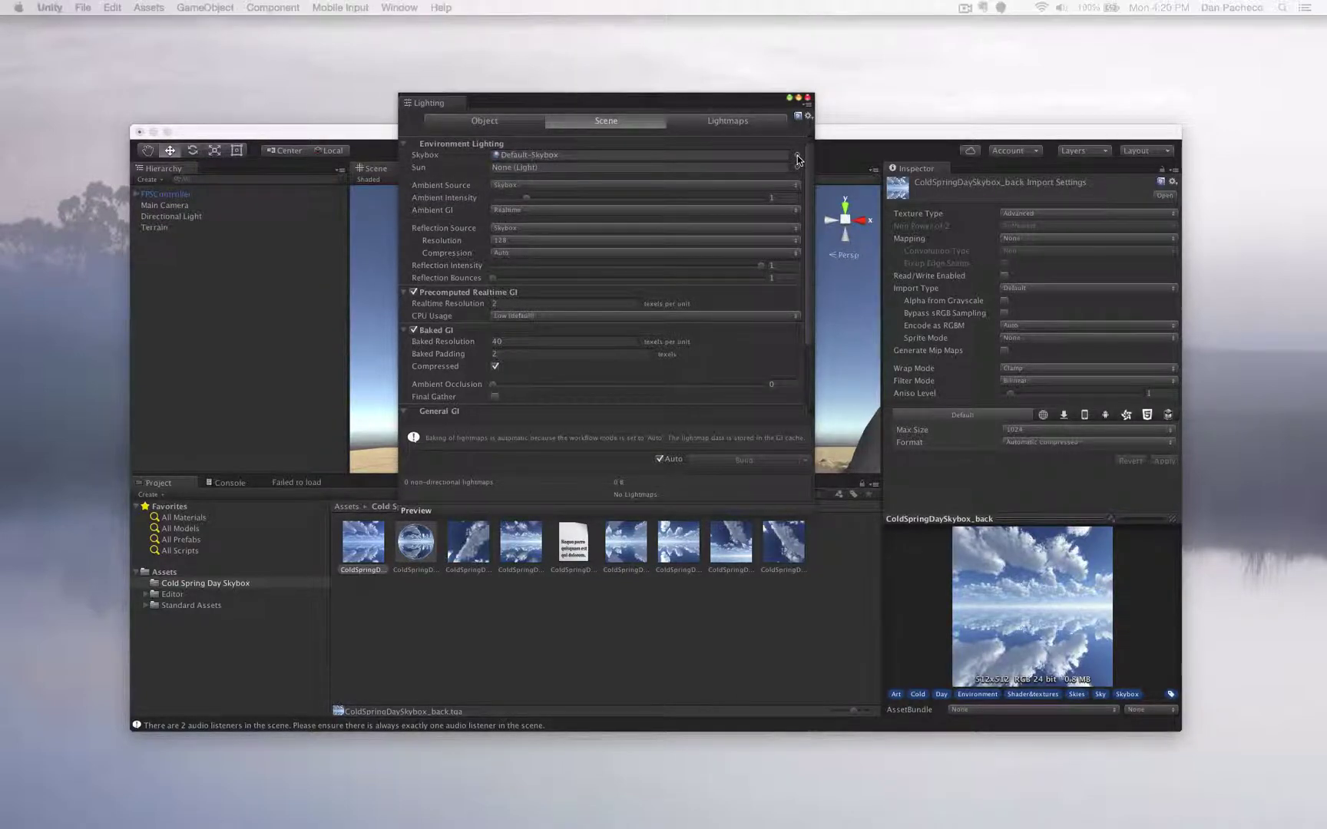
{"action": "scroll", "coordinate": [857, 492], "scroll_direction": "up", "scroll_amount": 5}
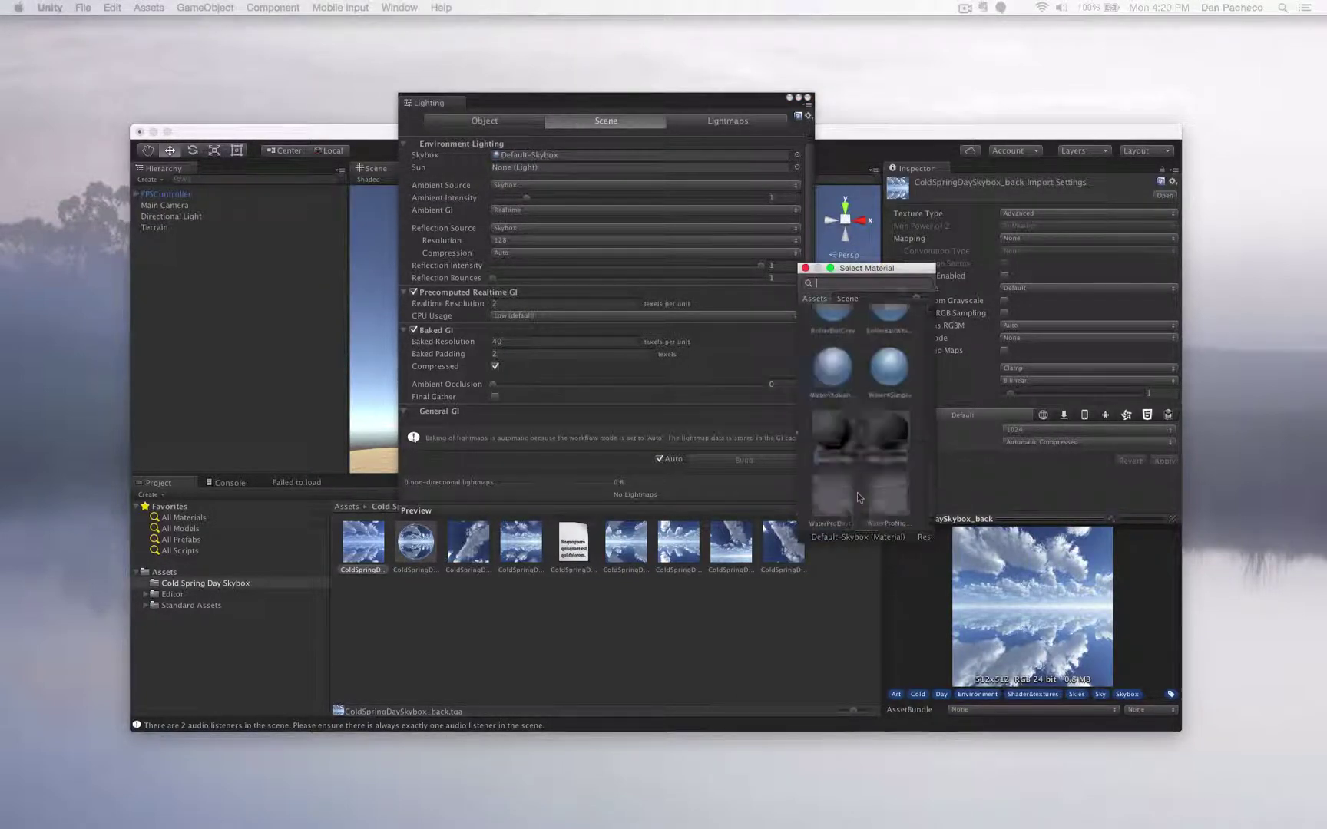
{"action": "scroll", "coordinate": [857, 492], "scroll_direction": "down", "scroll_amount": 3}
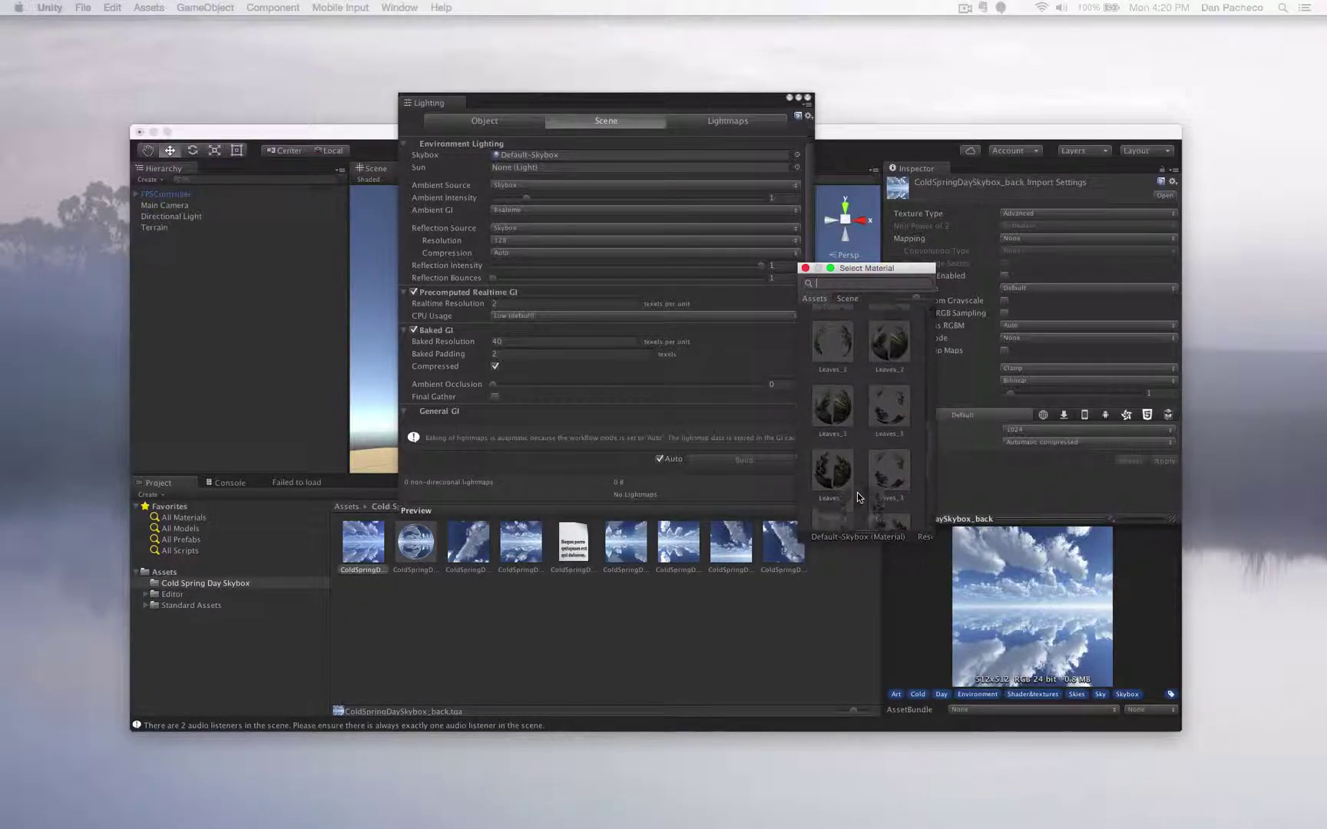
{"action": "scroll", "coordinate": [857, 492], "scroll_direction": "down", "scroll_amount": 3}
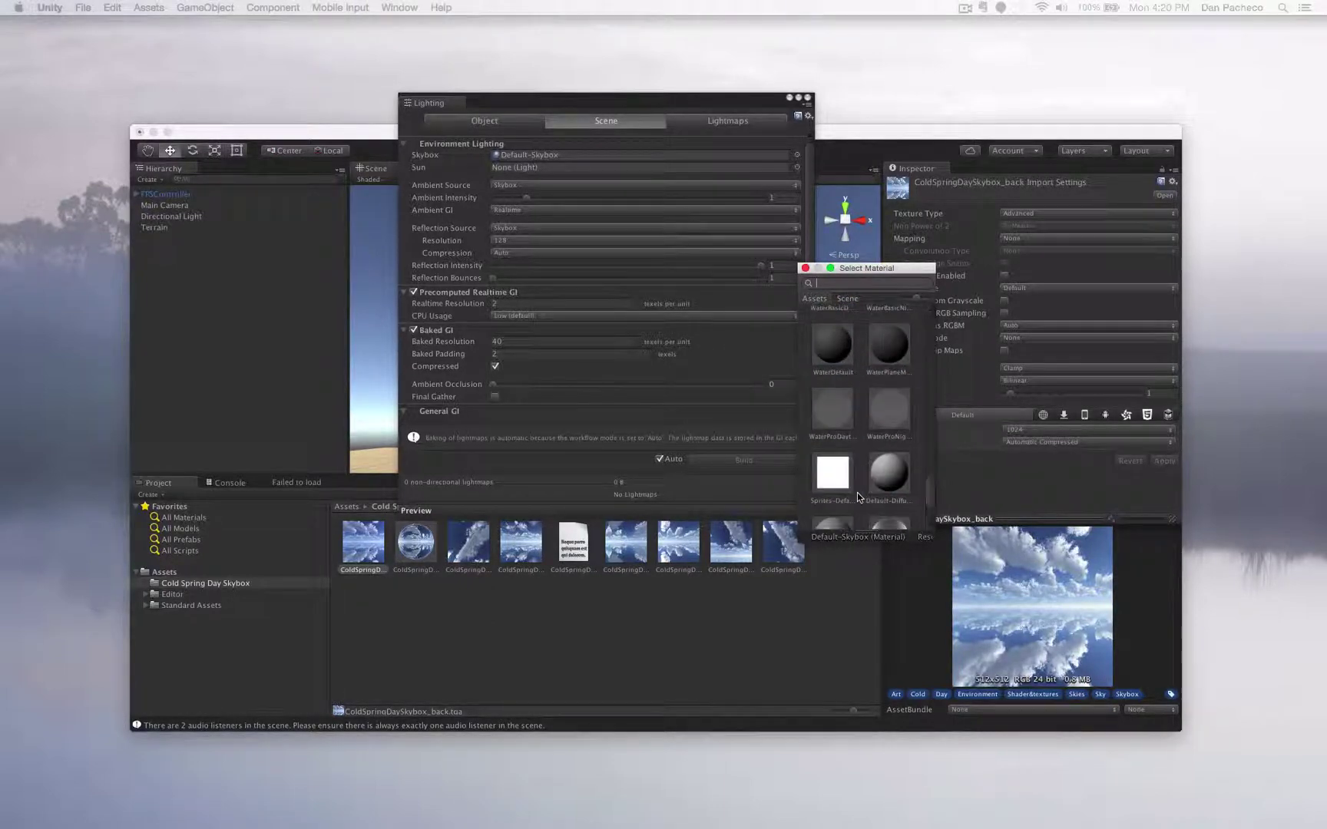
{"action": "type", "text": "spring"}
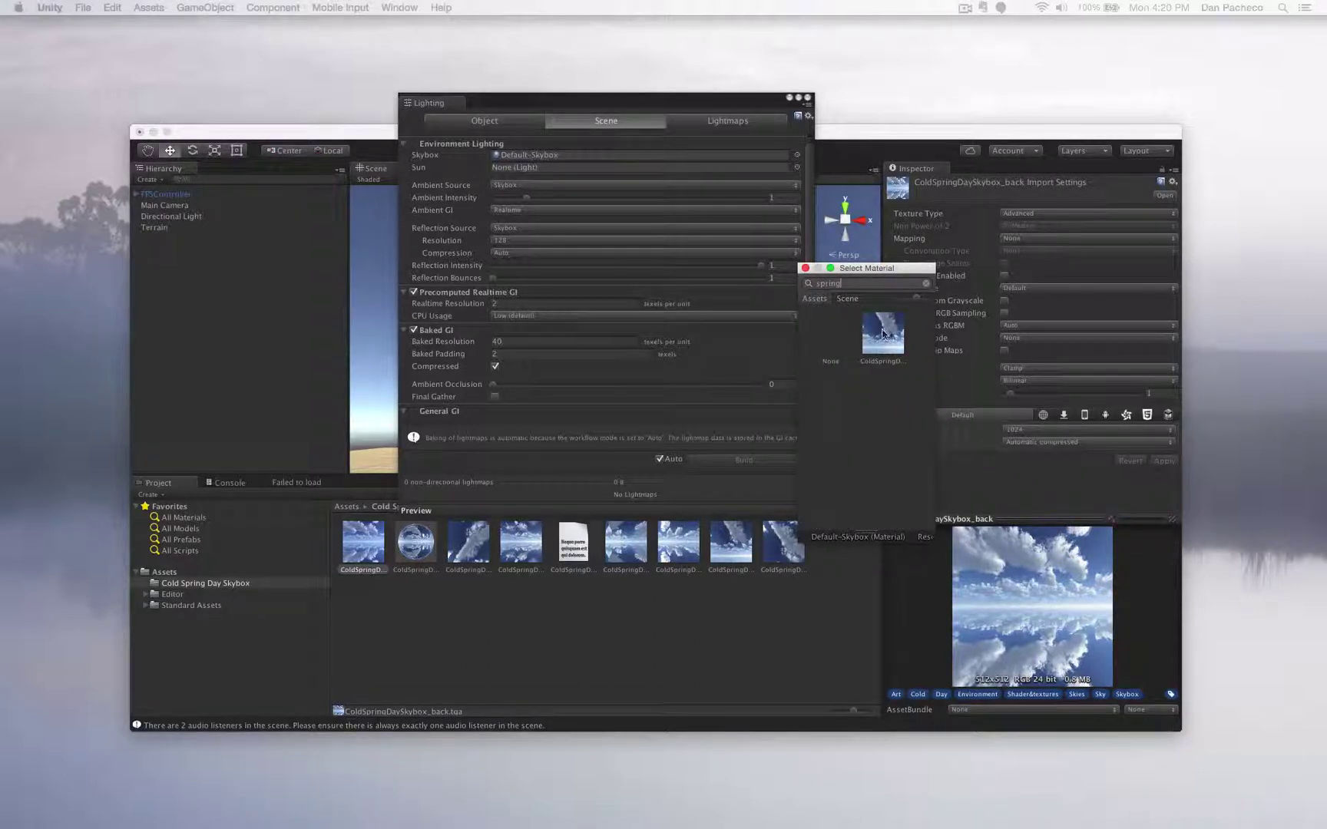
{"action": "left_click", "coordinate": [883, 333]}
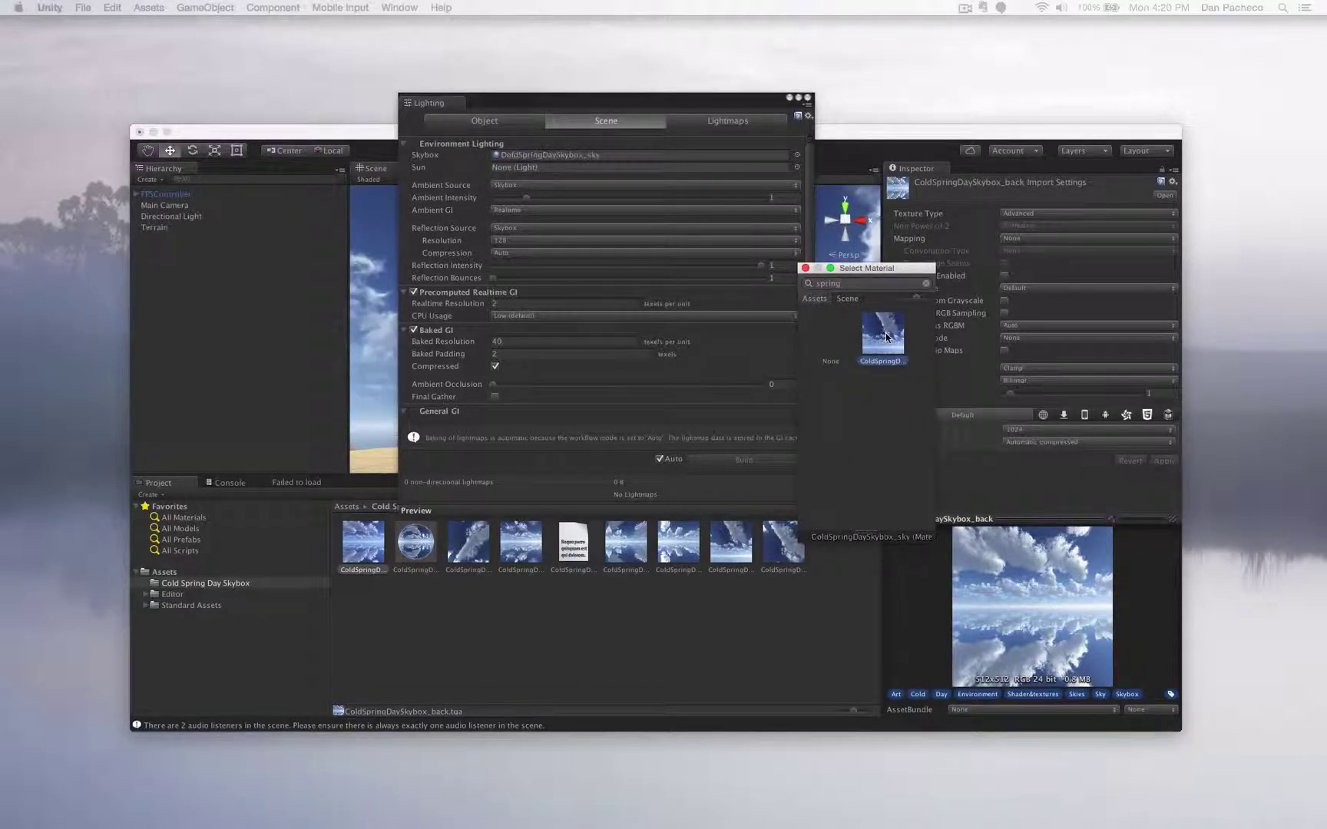
{"action": "left_click", "coordinate": [804, 269]}
{"action": "left_click", "coordinate": [807, 99]}
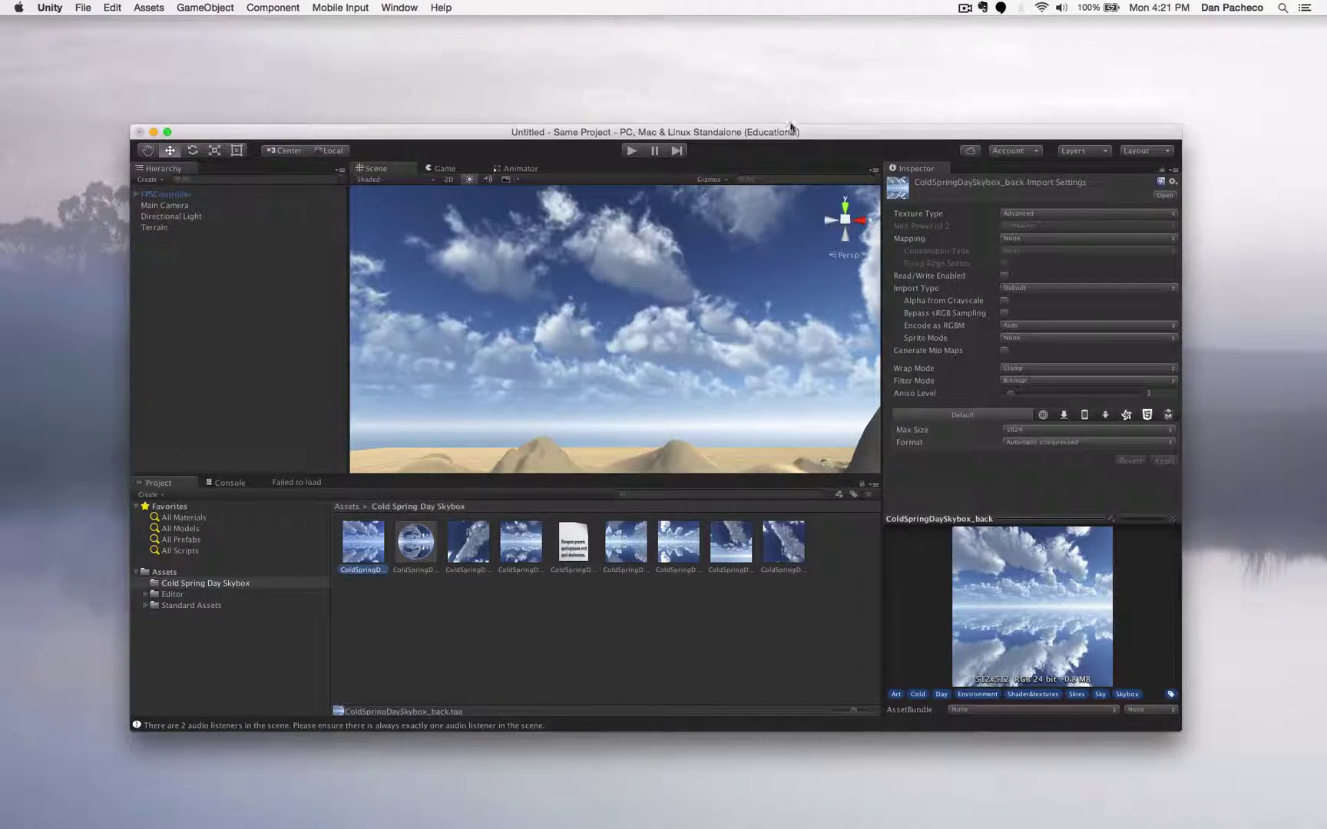
- Test the scene in Play mode, then stop Play mode
{"action": "scroll", "coordinate": [619, 365], "scroll_direction": "down", "scroll_amount": 10}
{"action": "scroll", "coordinate": [619, 366], "scroll_direction": "up", "scroll_amount": 10}
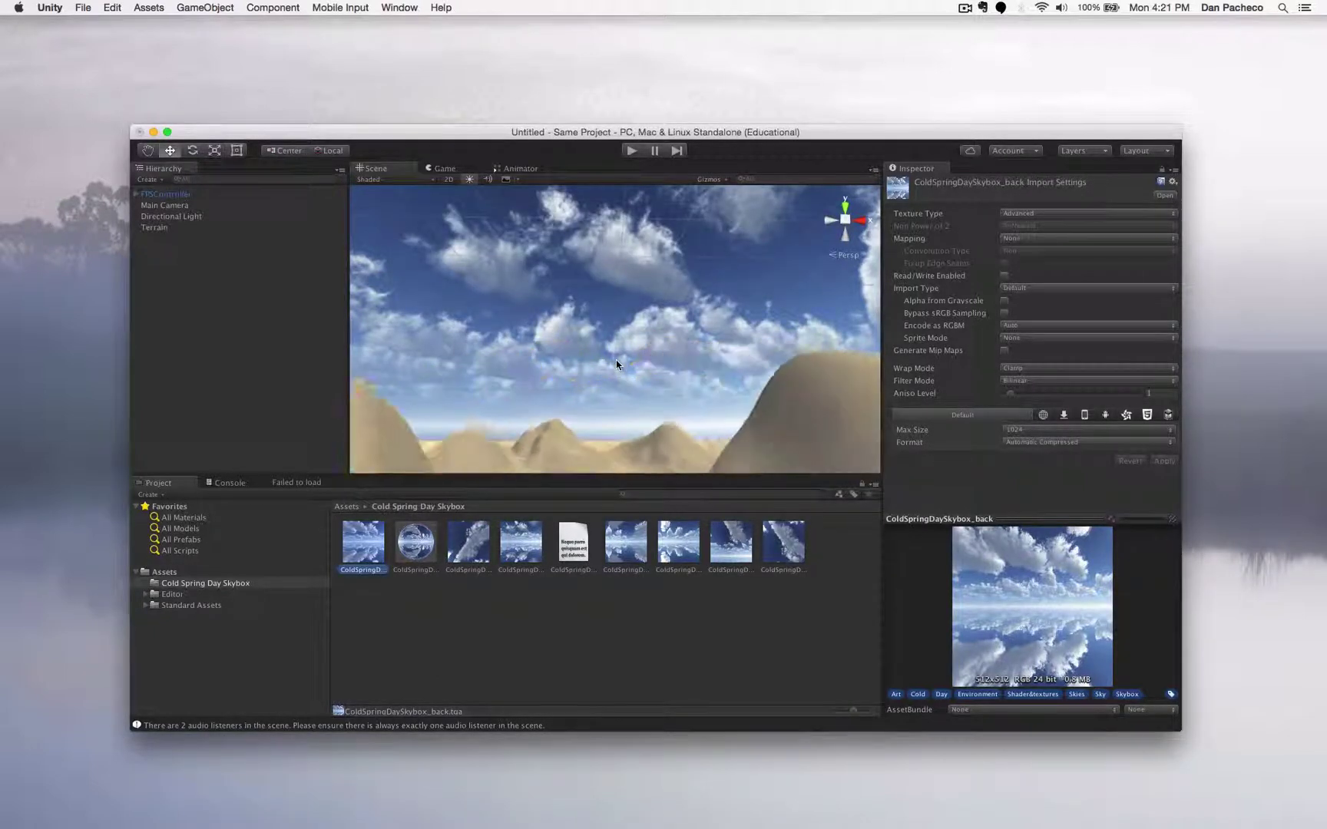
{"action": "left_click", "coordinate": [629, 151]}
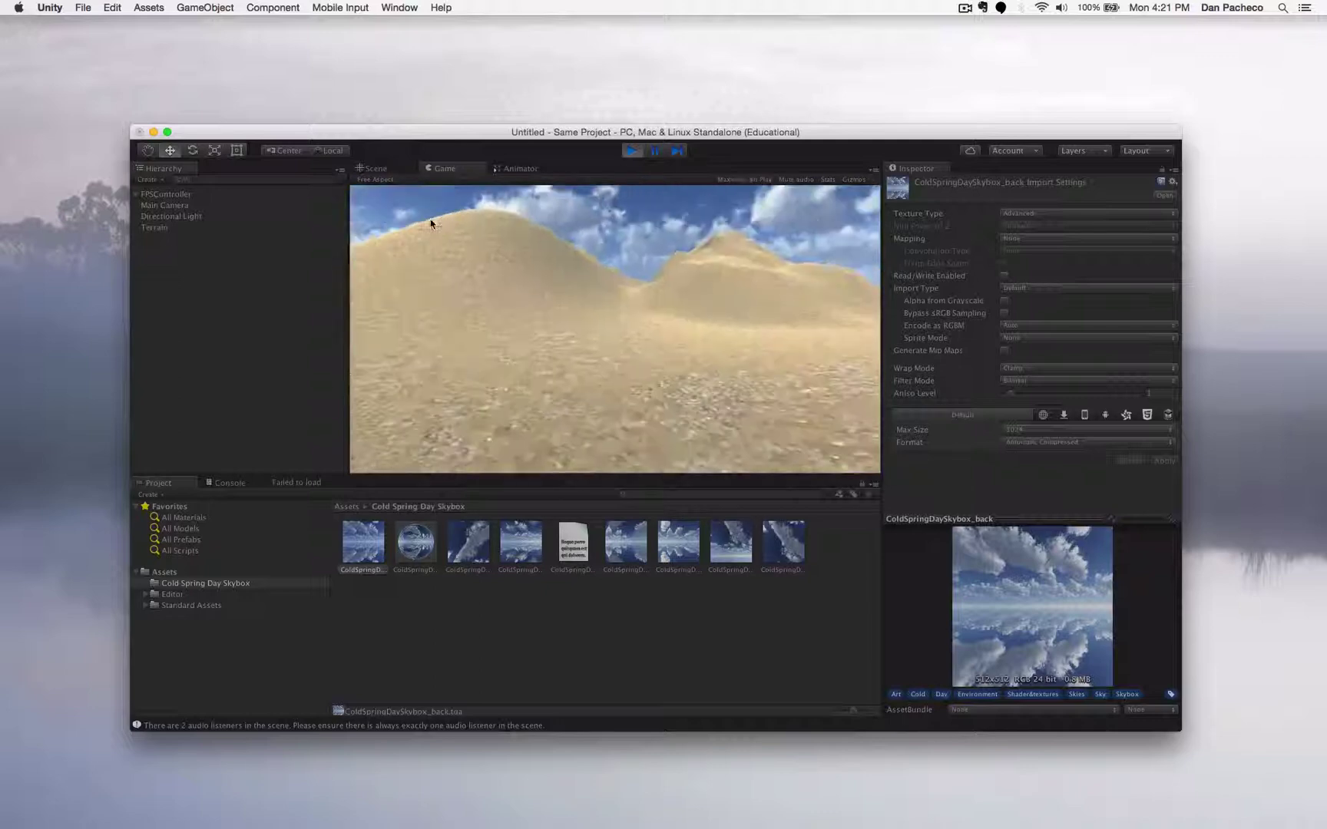
{"action": "left_click", "coordinate": [631, 151]}
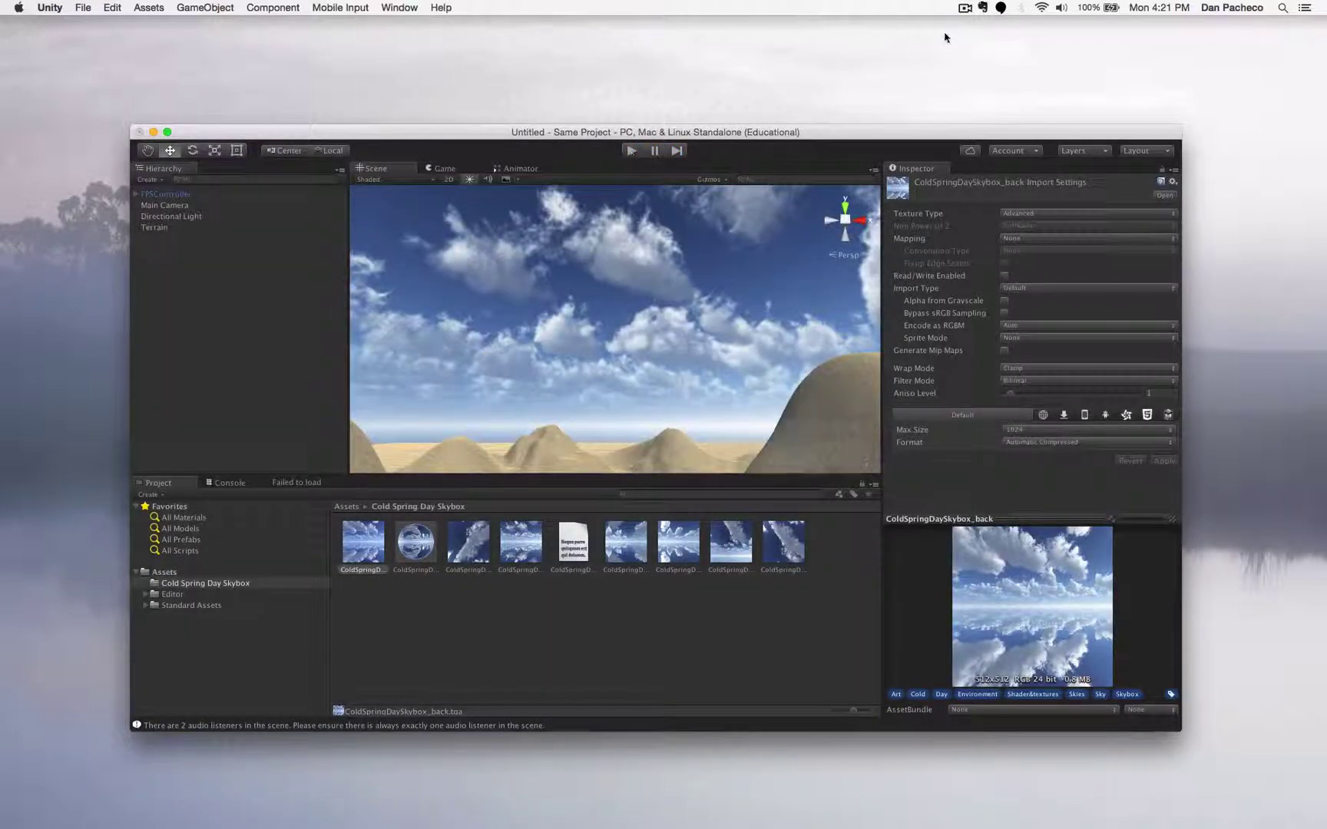
- Fly the scene camera in among the dunes and back, then view the terrain from above
{"action": "left_click", "coordinate": [969, 7]}
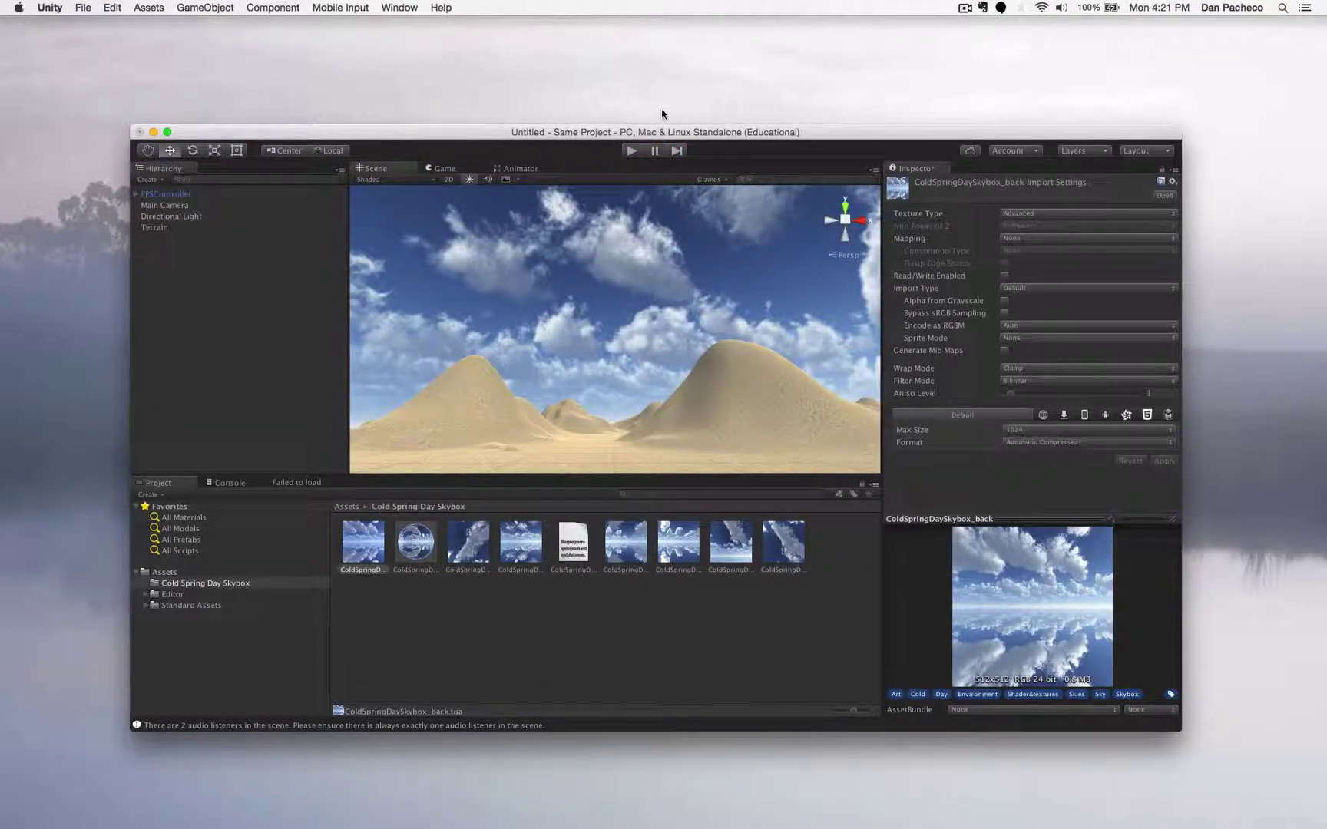
{"action": "key", "text": "Up"}
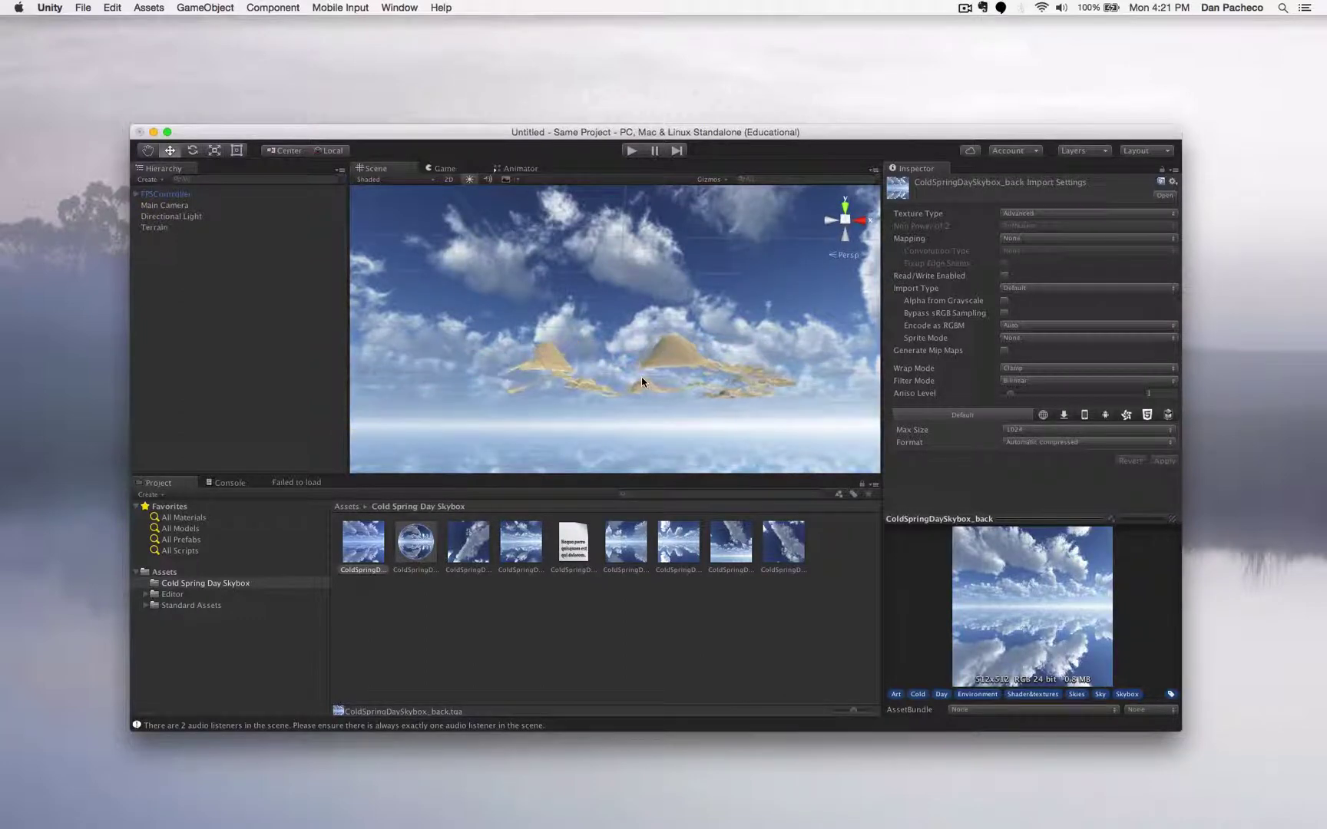
{"action": "key", "text": "Up"}
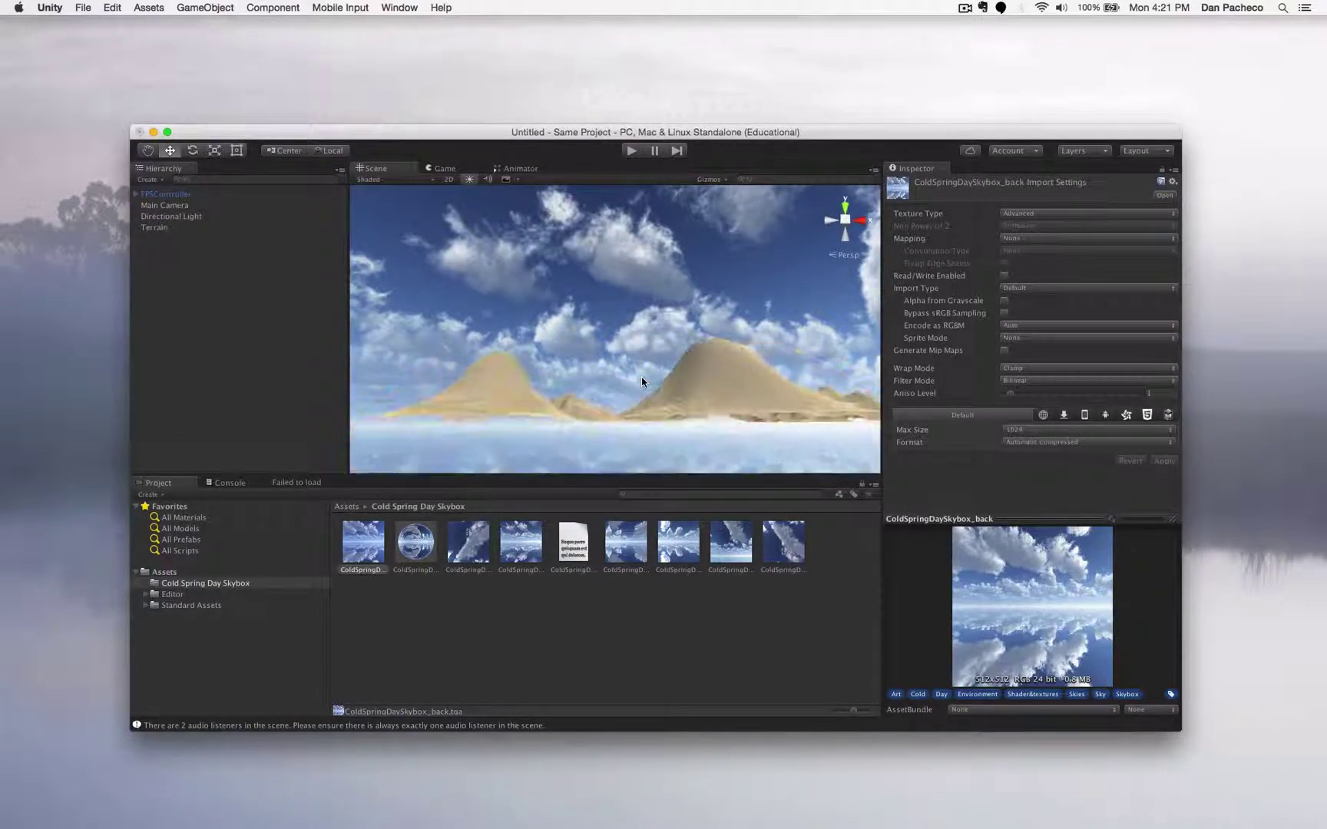
{"action": "key", "text": "Down"}
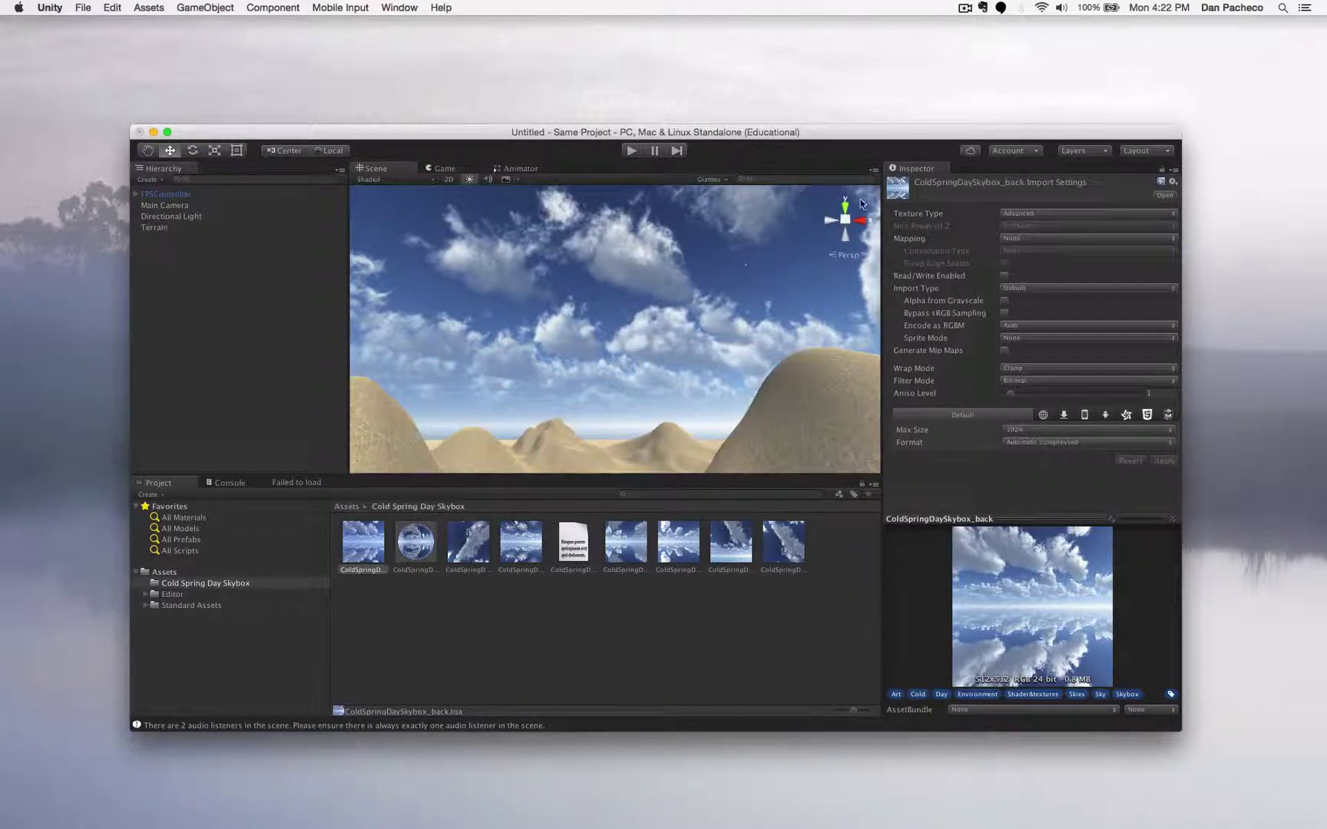
{"action": "left_click", "coordinate": [847, 206]}
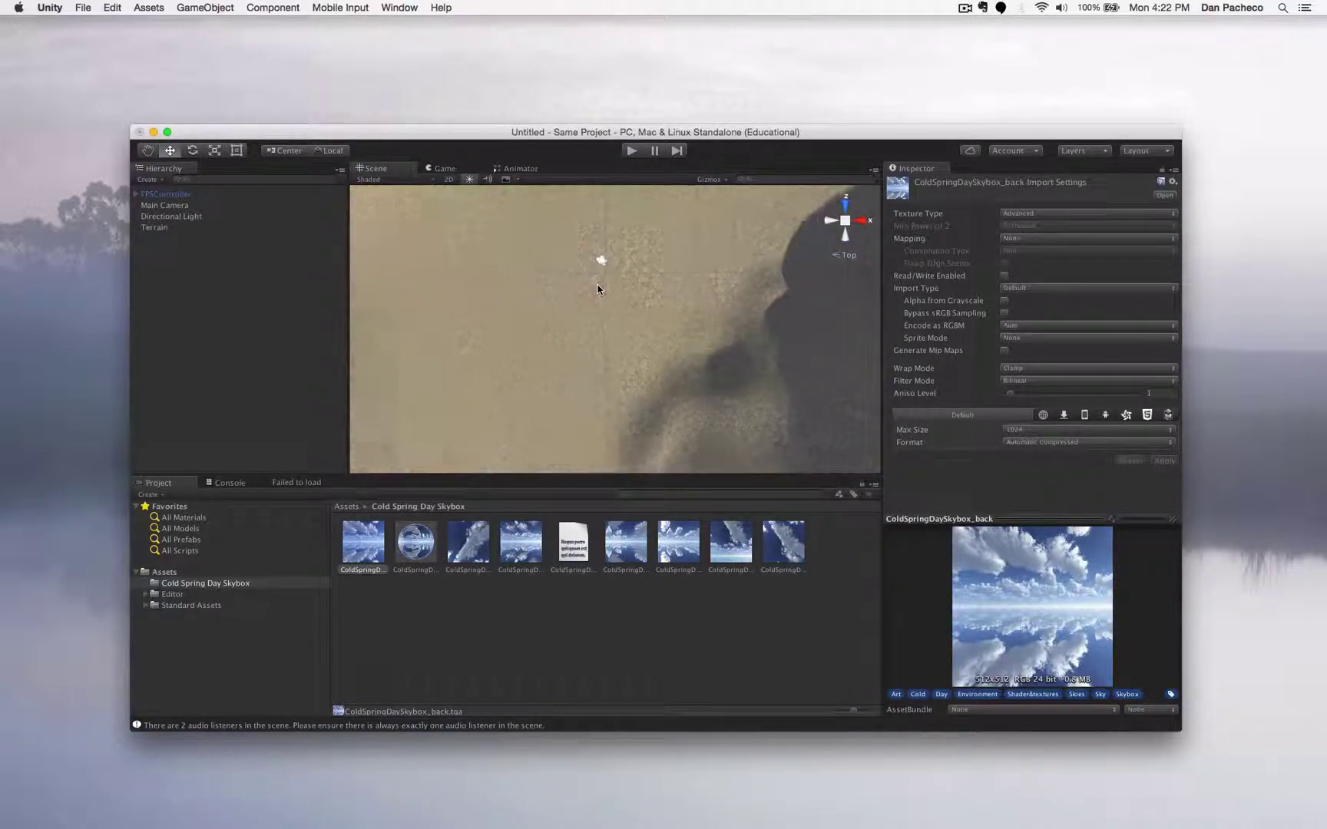
{"action": "left_click", "coordinate": [404, 5]}
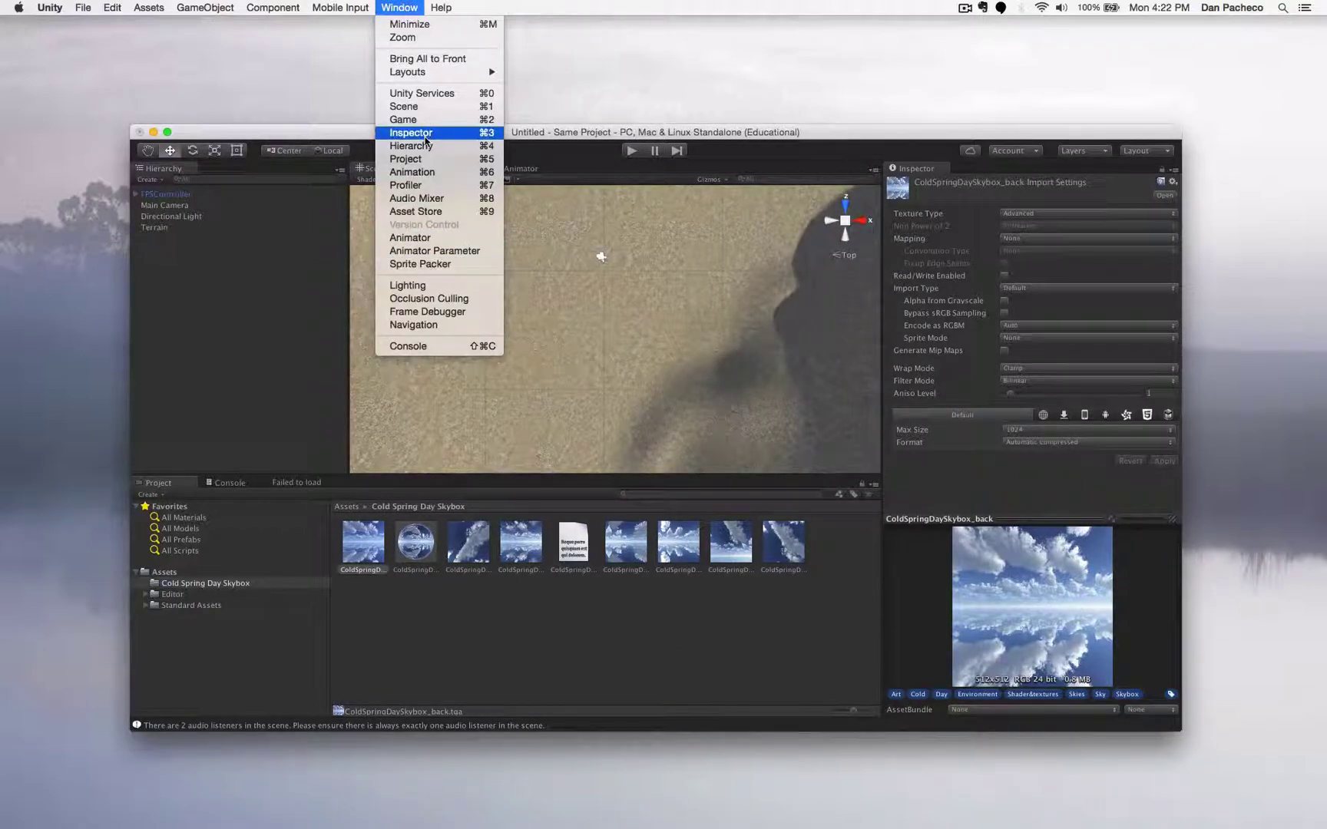
- Open the Asset Store in its own floating window and enlarge it
{"action": "left_click", "coordinate": [434, 214]}
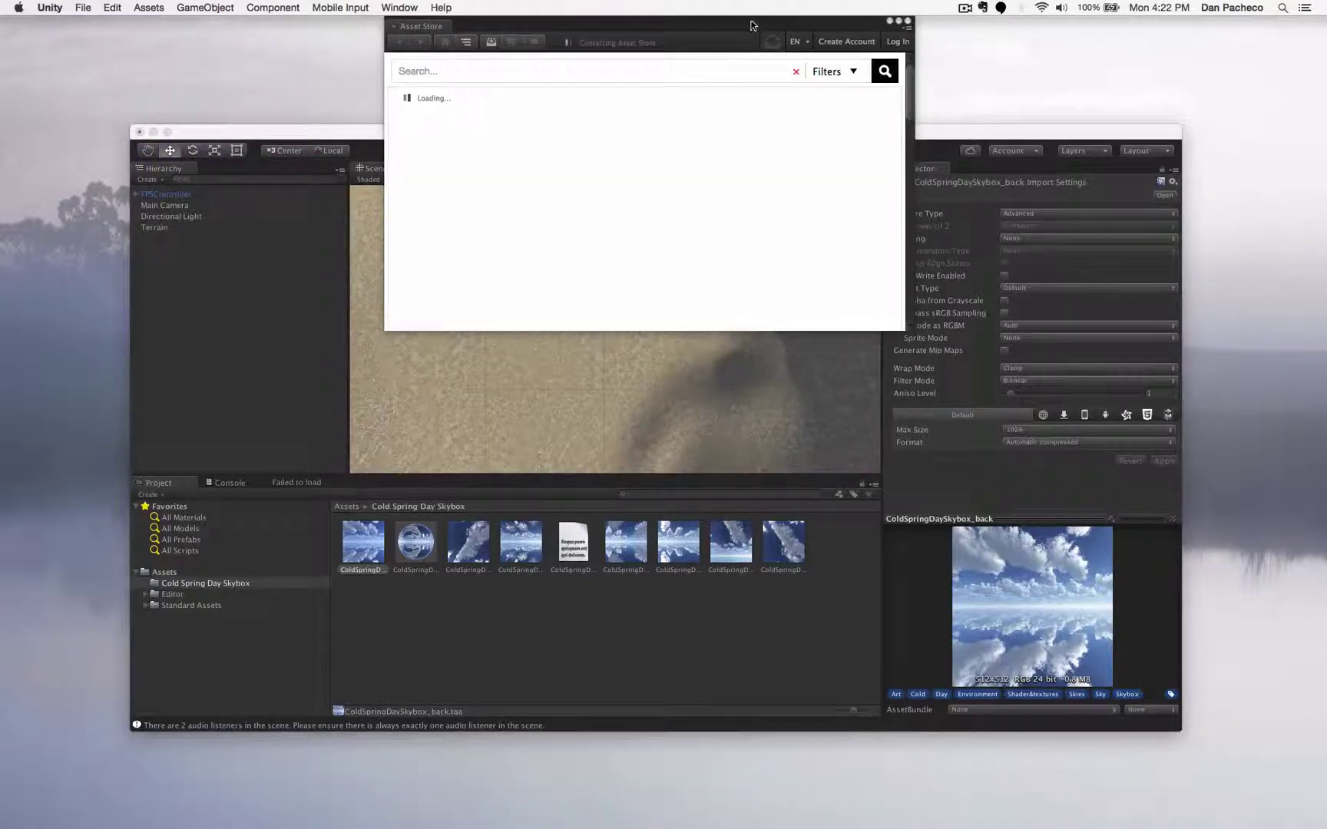
{"action": "left_click_drag", "start_coordinate": [757, 25], "coordinate": [781, 85]}
{"action": "left_click_drag", "start_coordinate": [937, 387], "coordinate": [1202, 659]}
- Toggle the editor's full screen off and nudge the Asset Store window up and right
{"action": "left_click", "coordinate": [364, 132]}
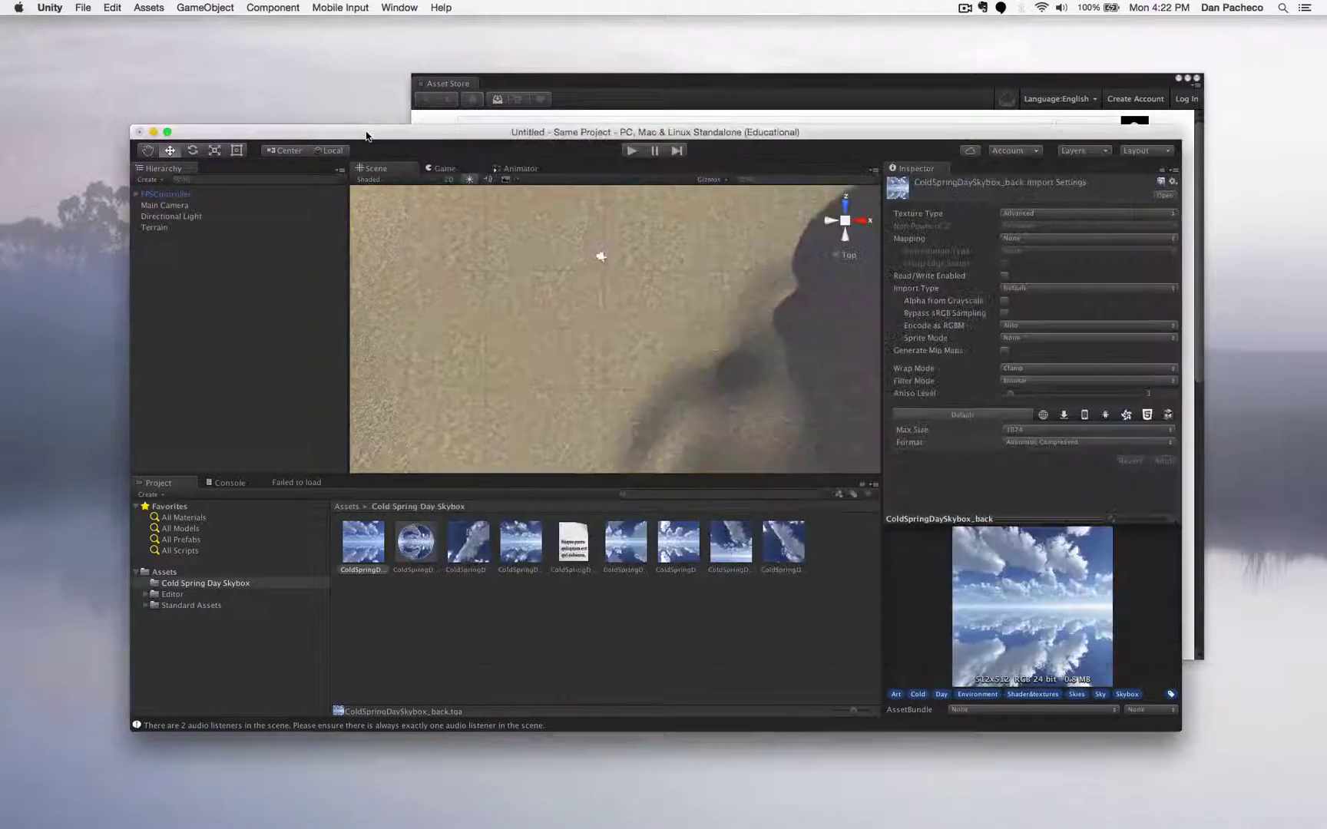
{"action": "double_click", "coordinate": [364, 133]}
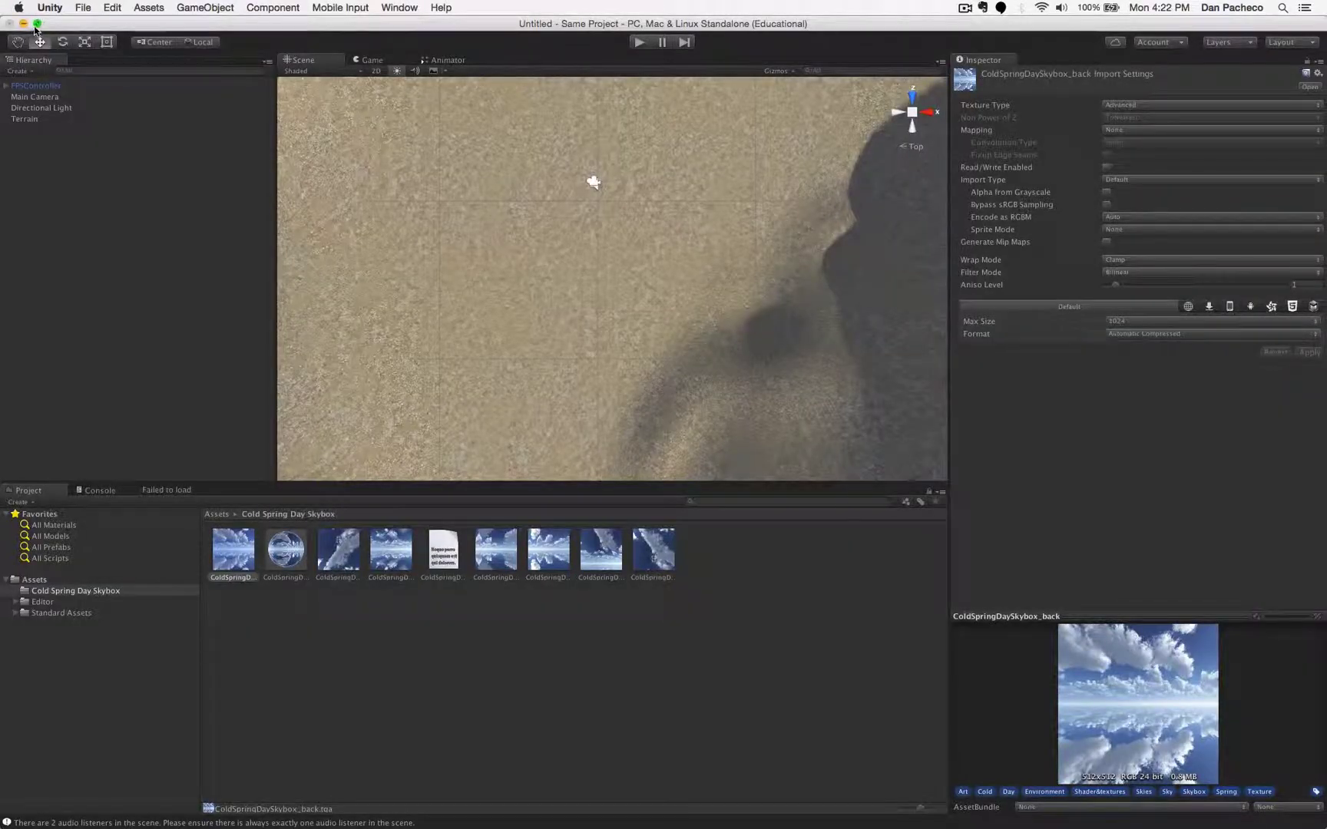
{"action": "left_click", "coordinate": [37, 23]}
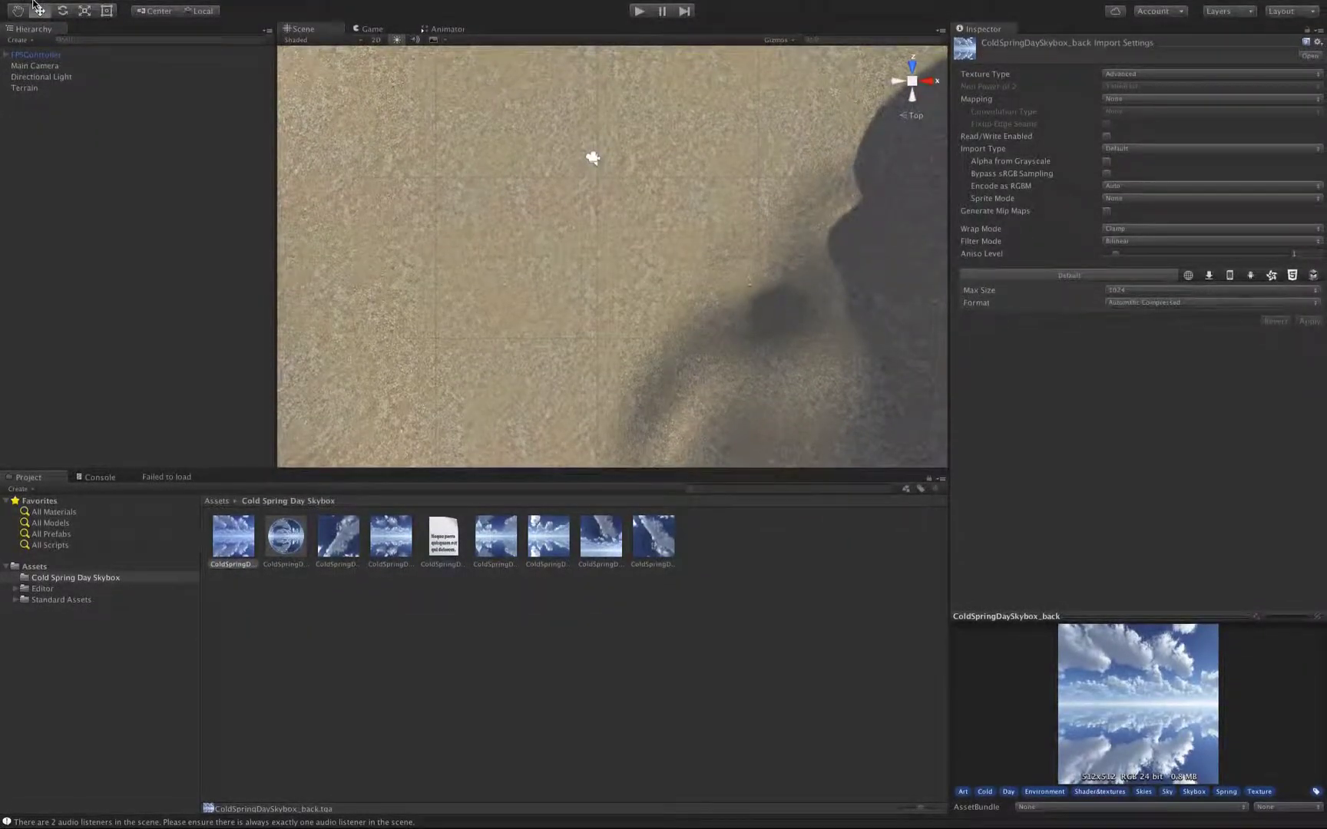
{"action": "left_click", "coordinate": [38, 23]}
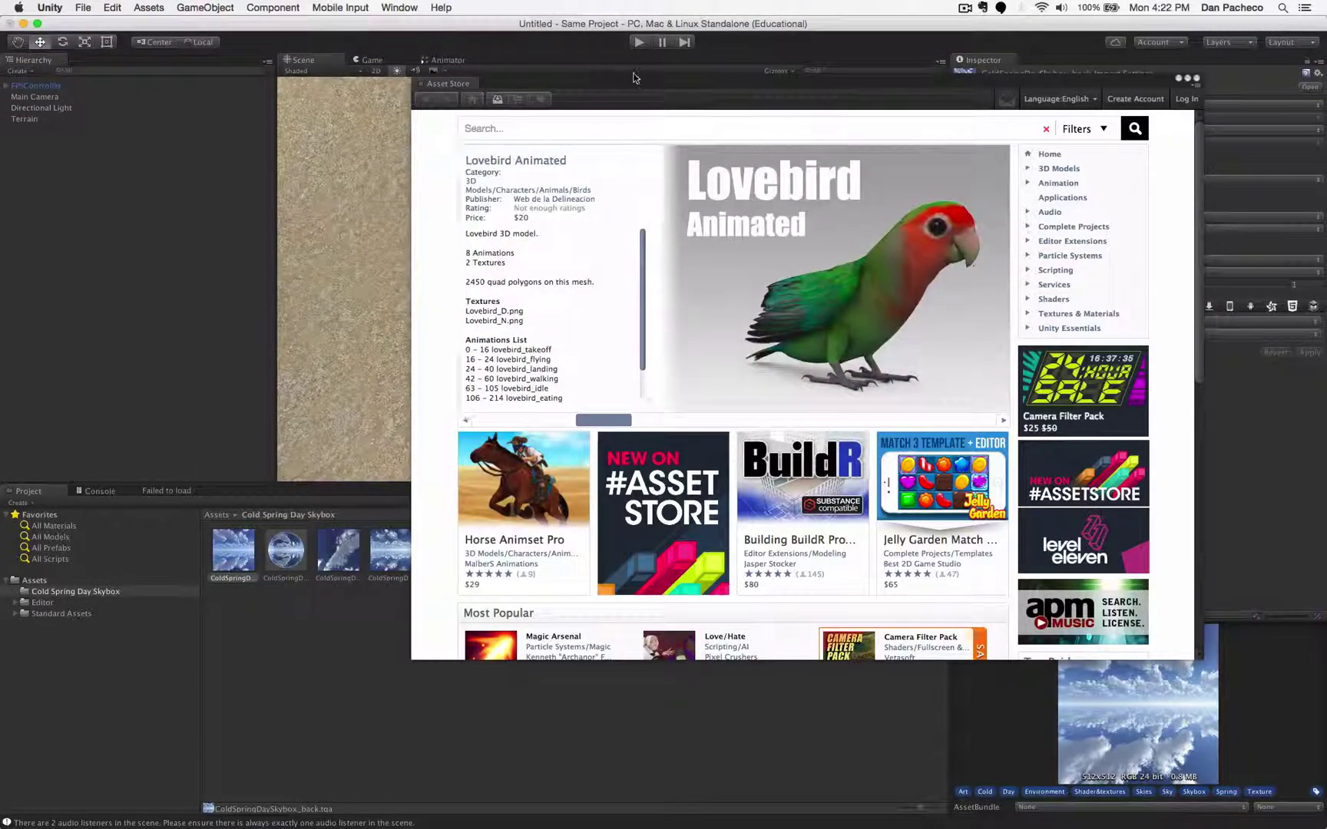
{"action": "left_click_drag", "start_coordinate": [634, 83], "coordinate": [662, 62]}
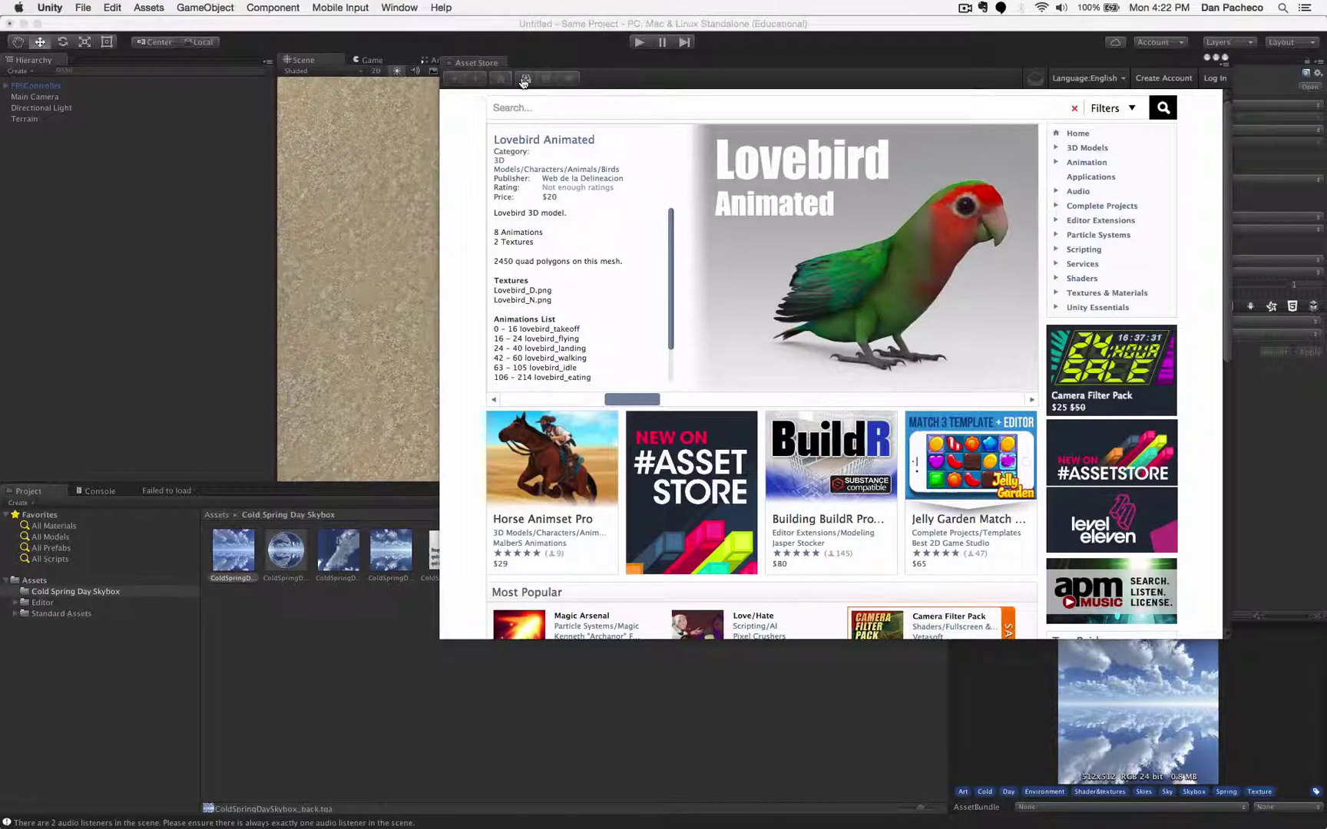
- Browse 3D Models sorted by price, open the free Piano asset and request its download
{"action": "left_click", "coordinate": [1085, 148]}
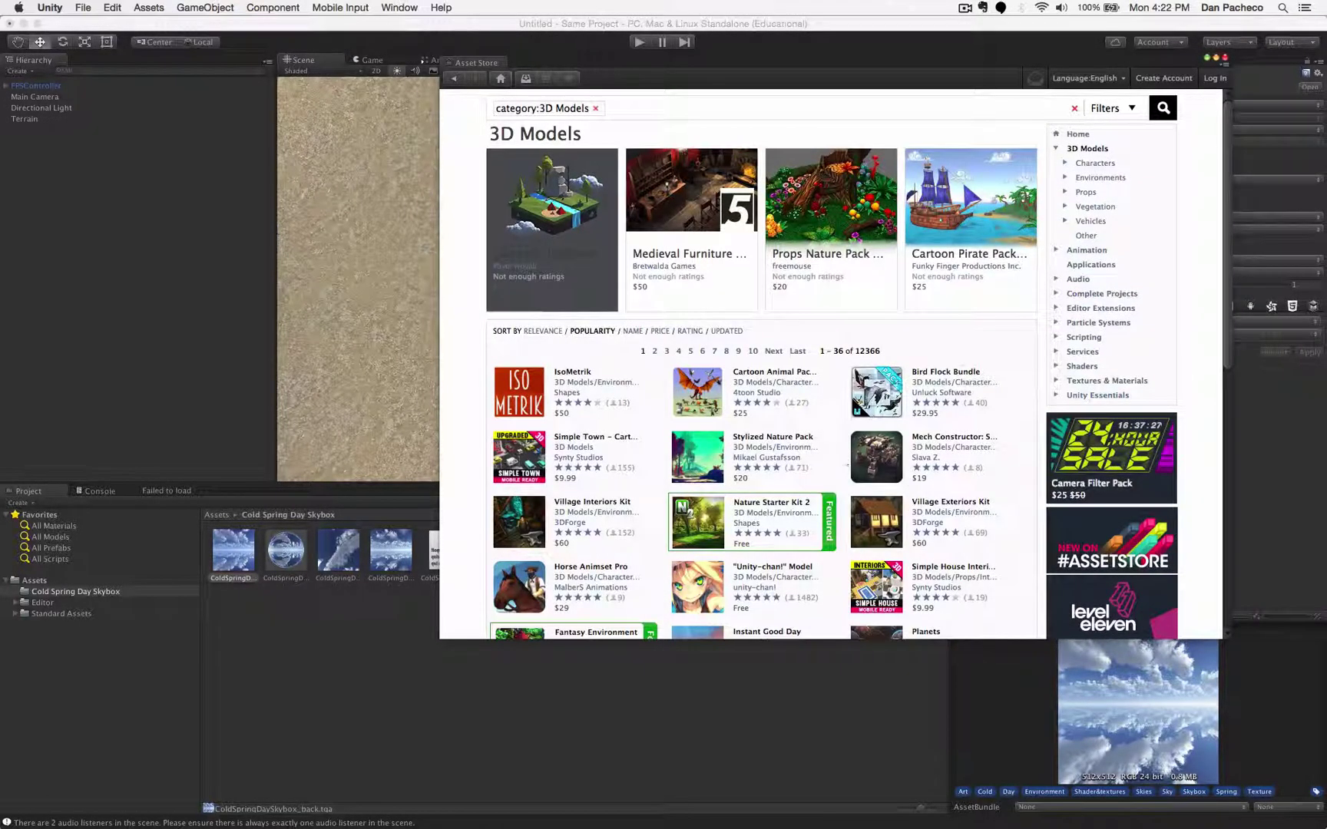
{"action": "left_click", "coordinate": [659, 331]}
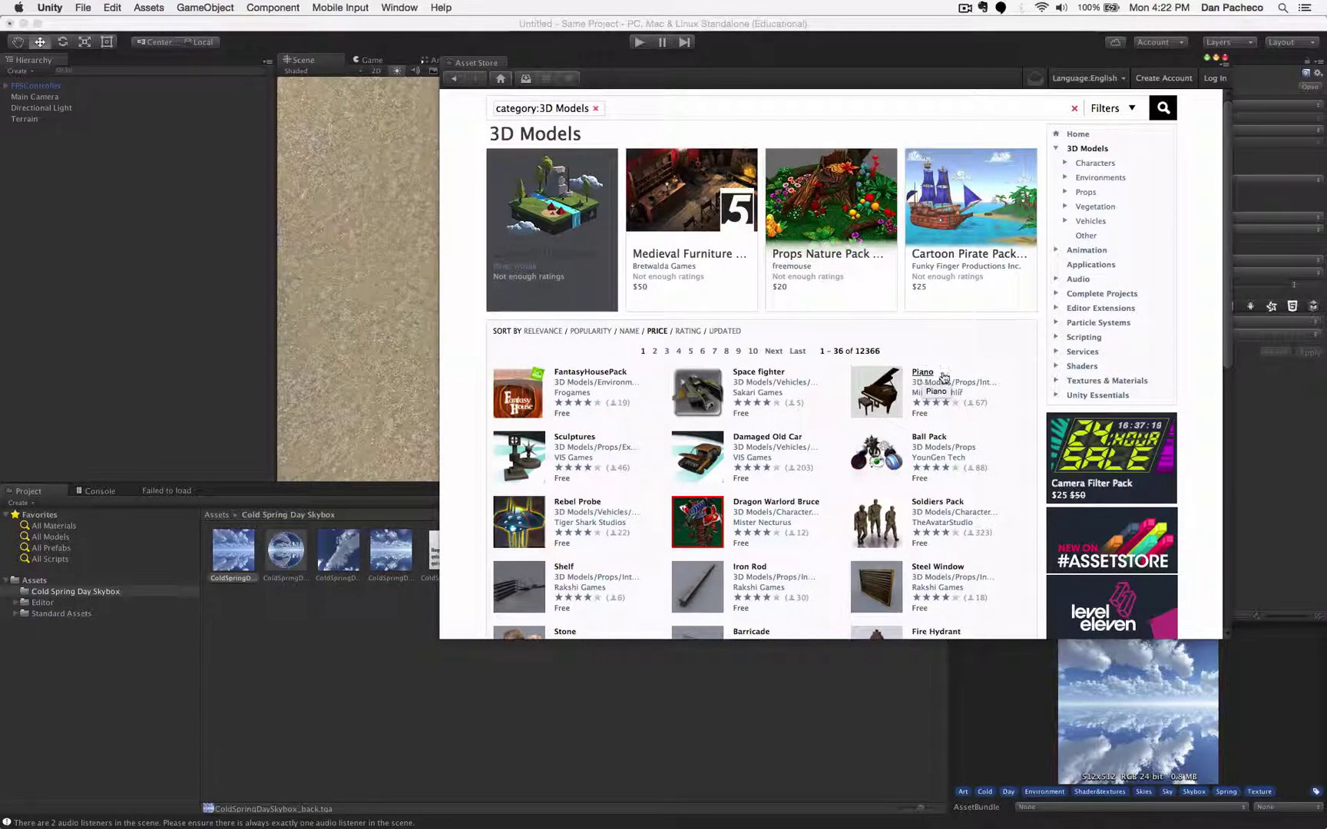
{"action": "left_click", "coordinate": [922, 372]}
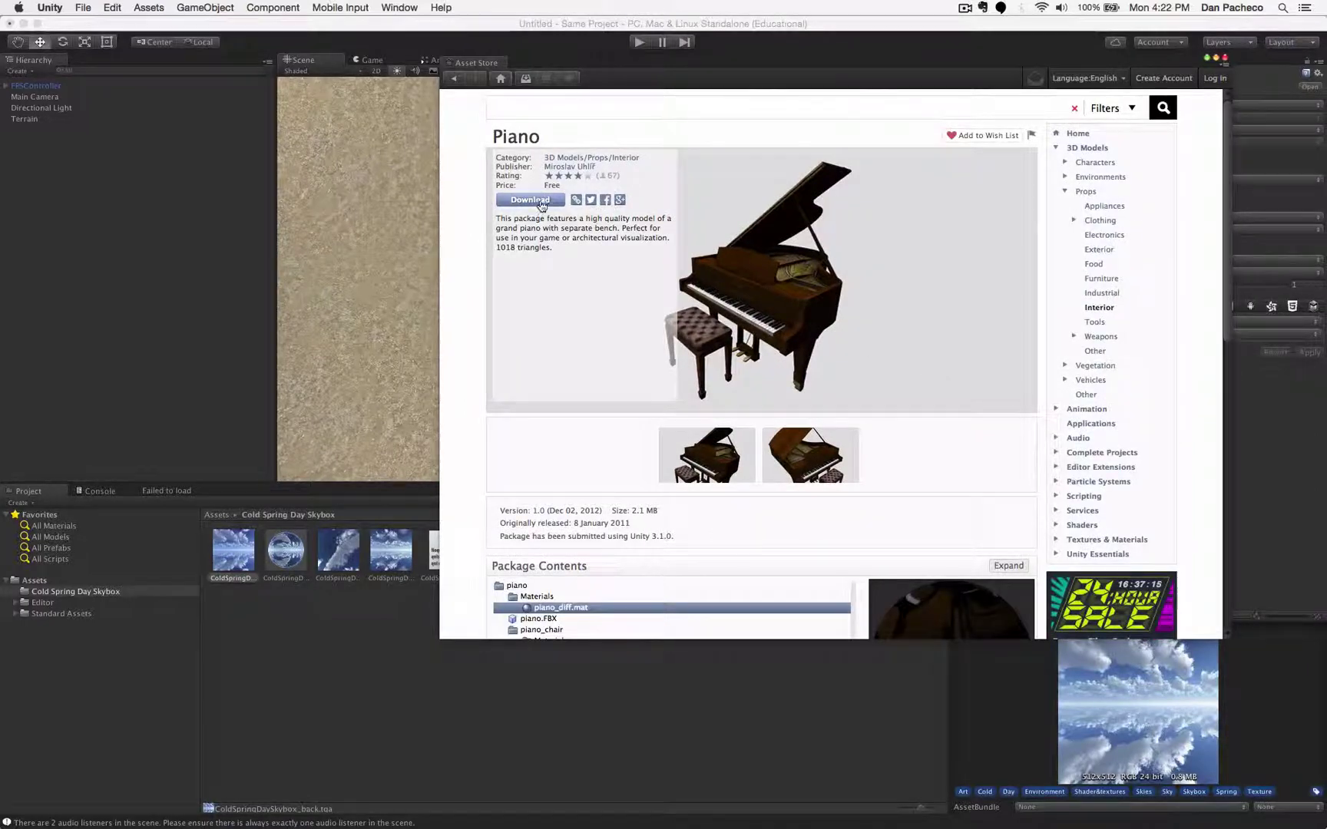
{"action": "left_click", "coordinate": [538, 201]}
- Search the Downloads list for 'plano', clear the search, and go back to the store home page
{"action": "left_click", "coordinate": [526, 80]}
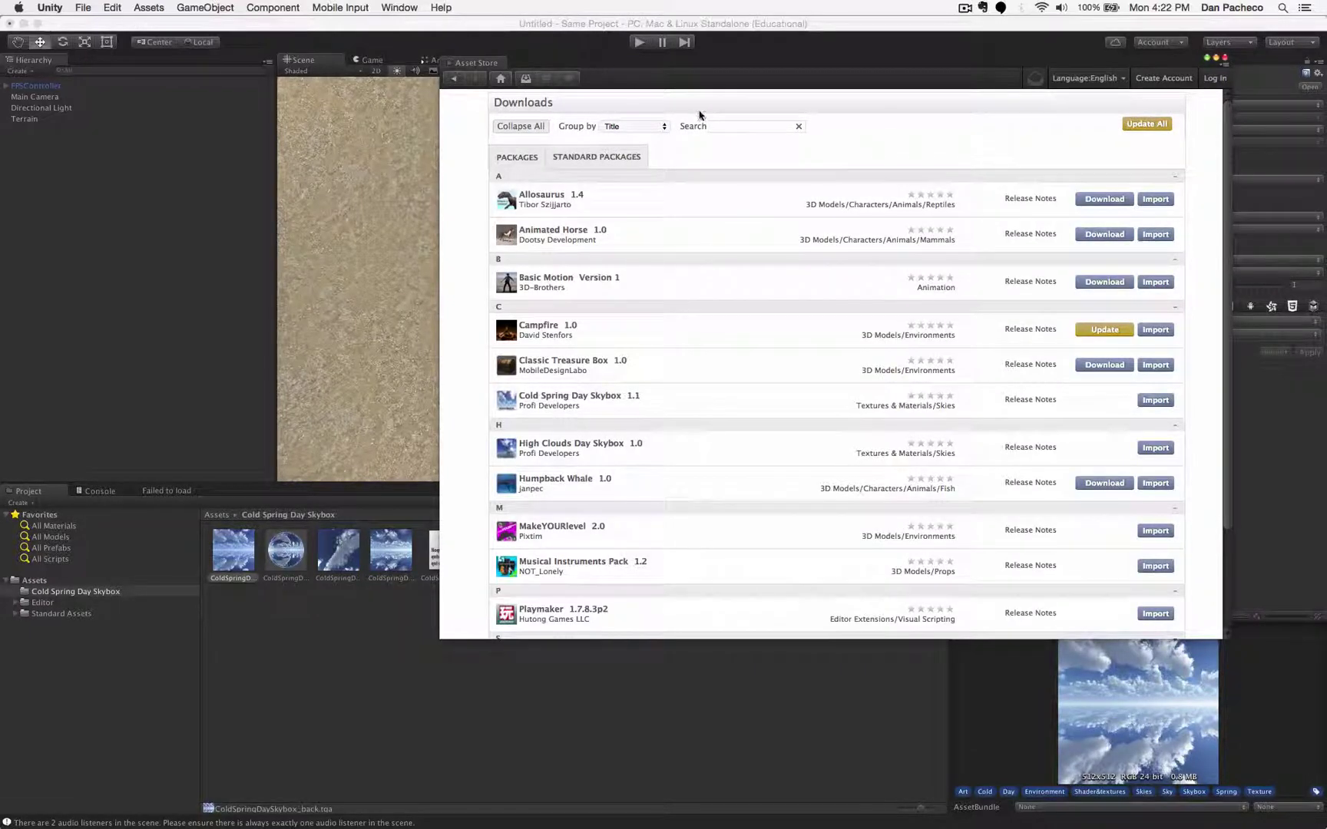
{"action": "type", "text": "pl"}
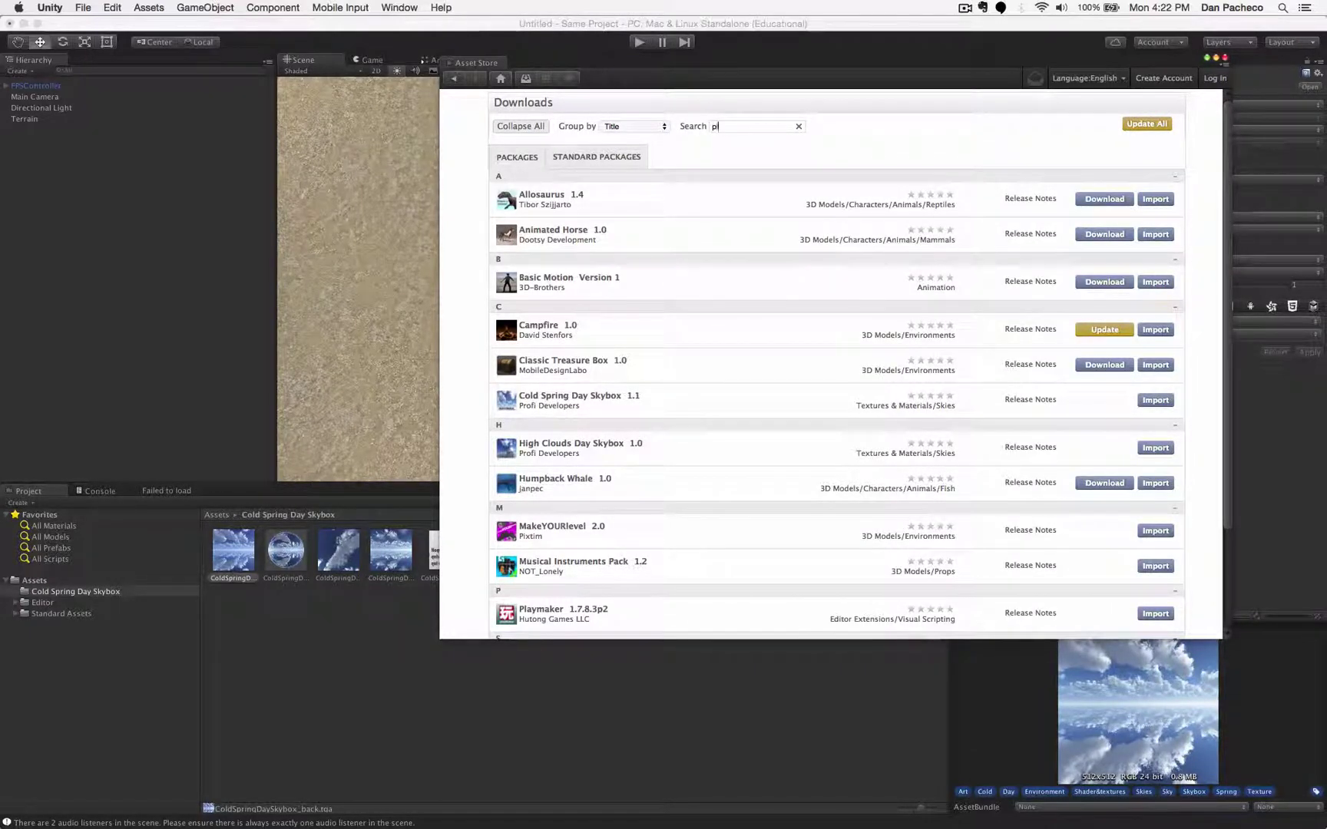
{"action": "type", "text": "ano"}
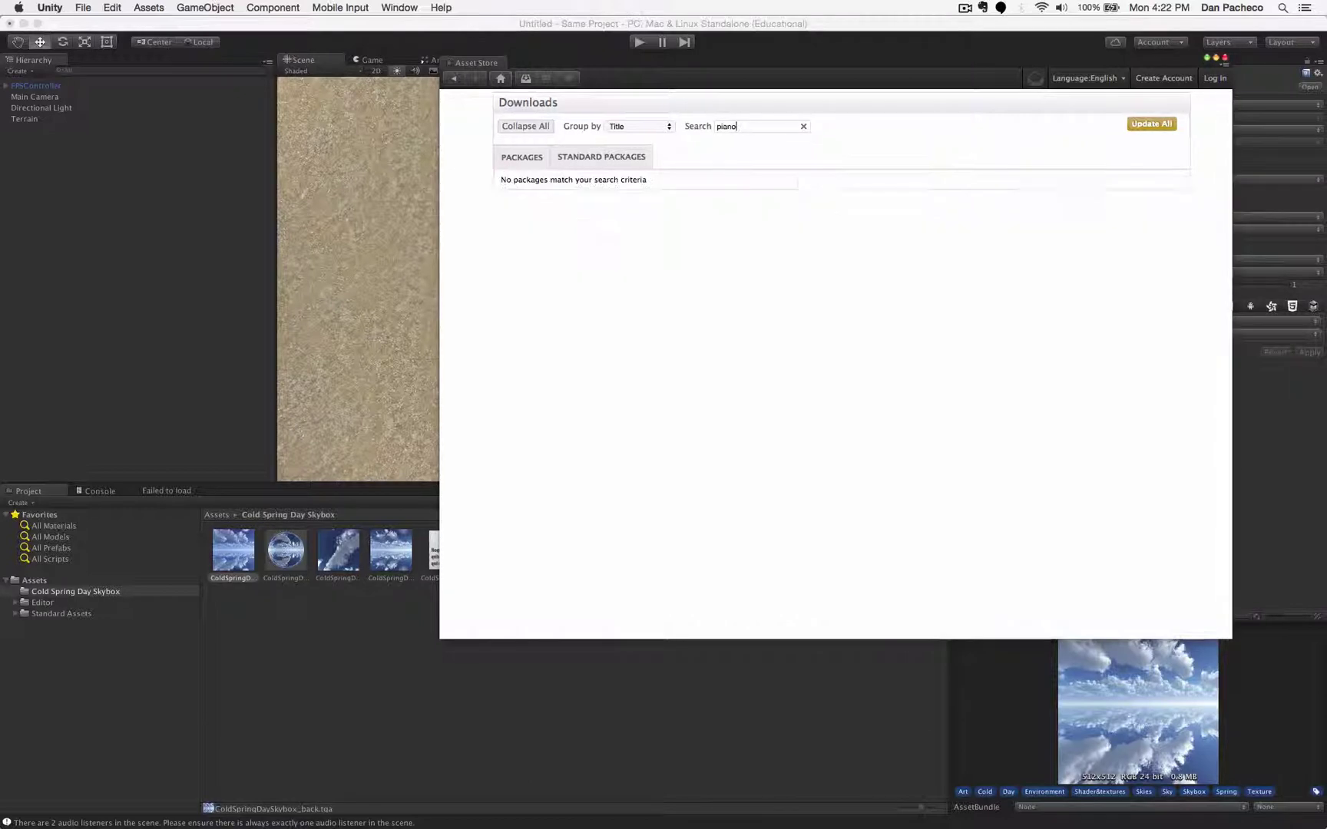
{"action": "left_click", "coordinate": [803, 127]}
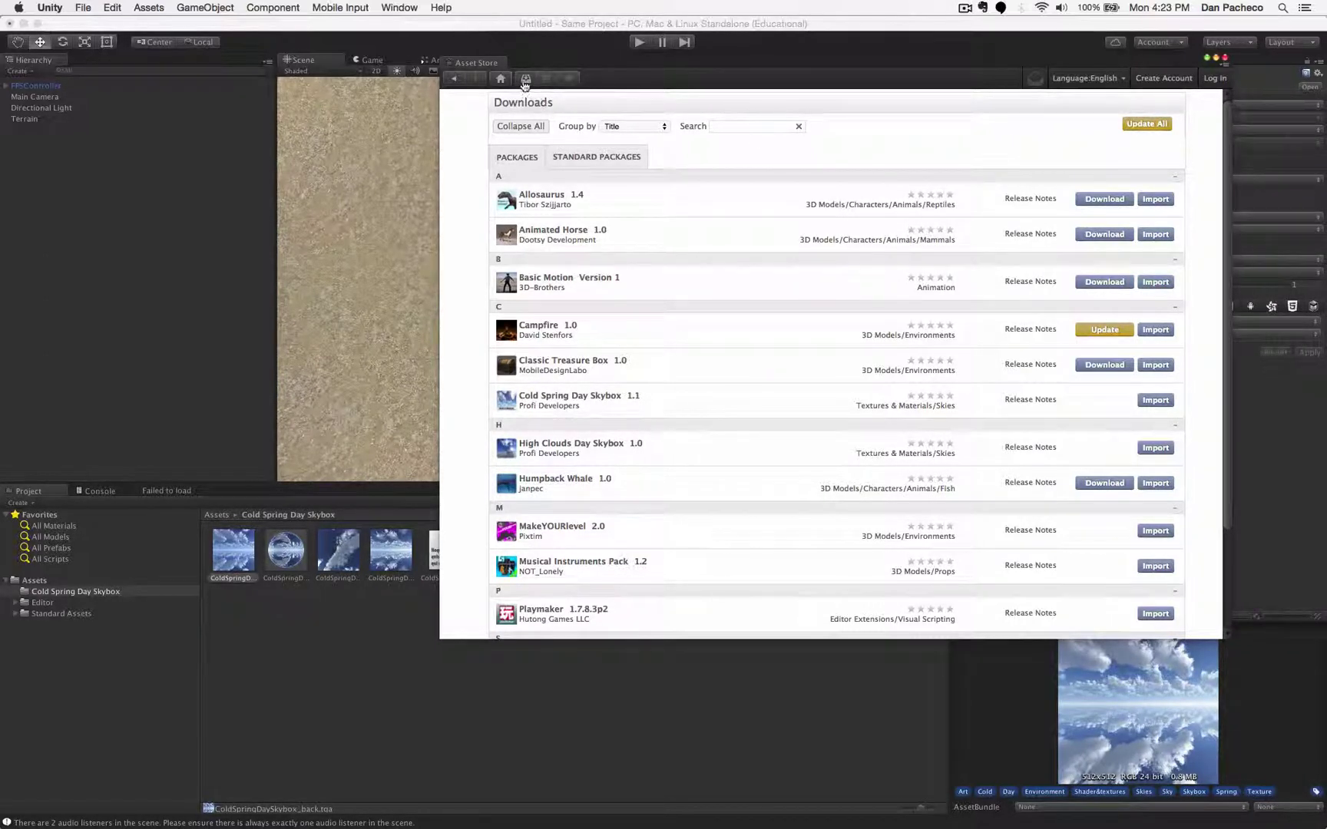
{"action": "left_click", "coordinate": [501, 79]}
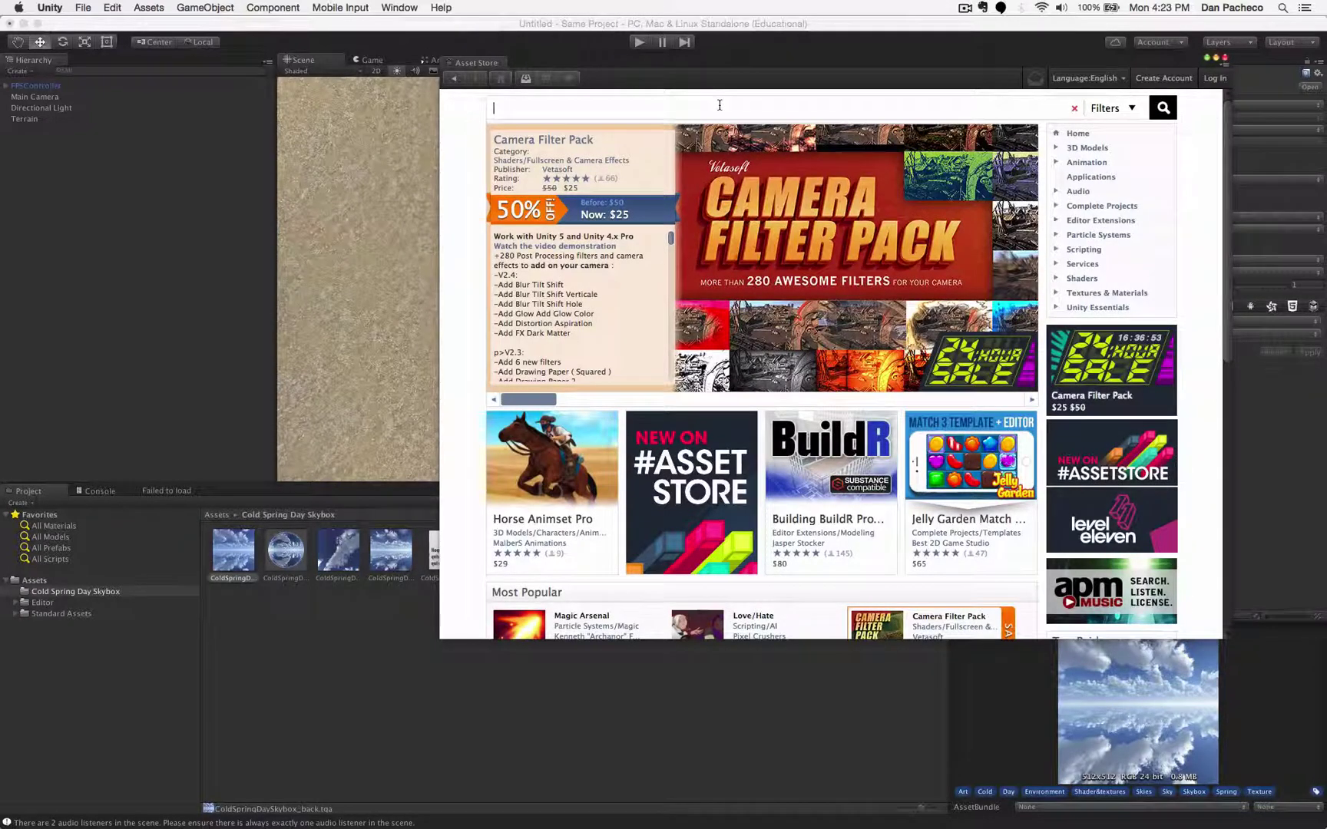
- Search the store for piano, open the free Piano model and request its download
{"action": "key", "text": "Return"}
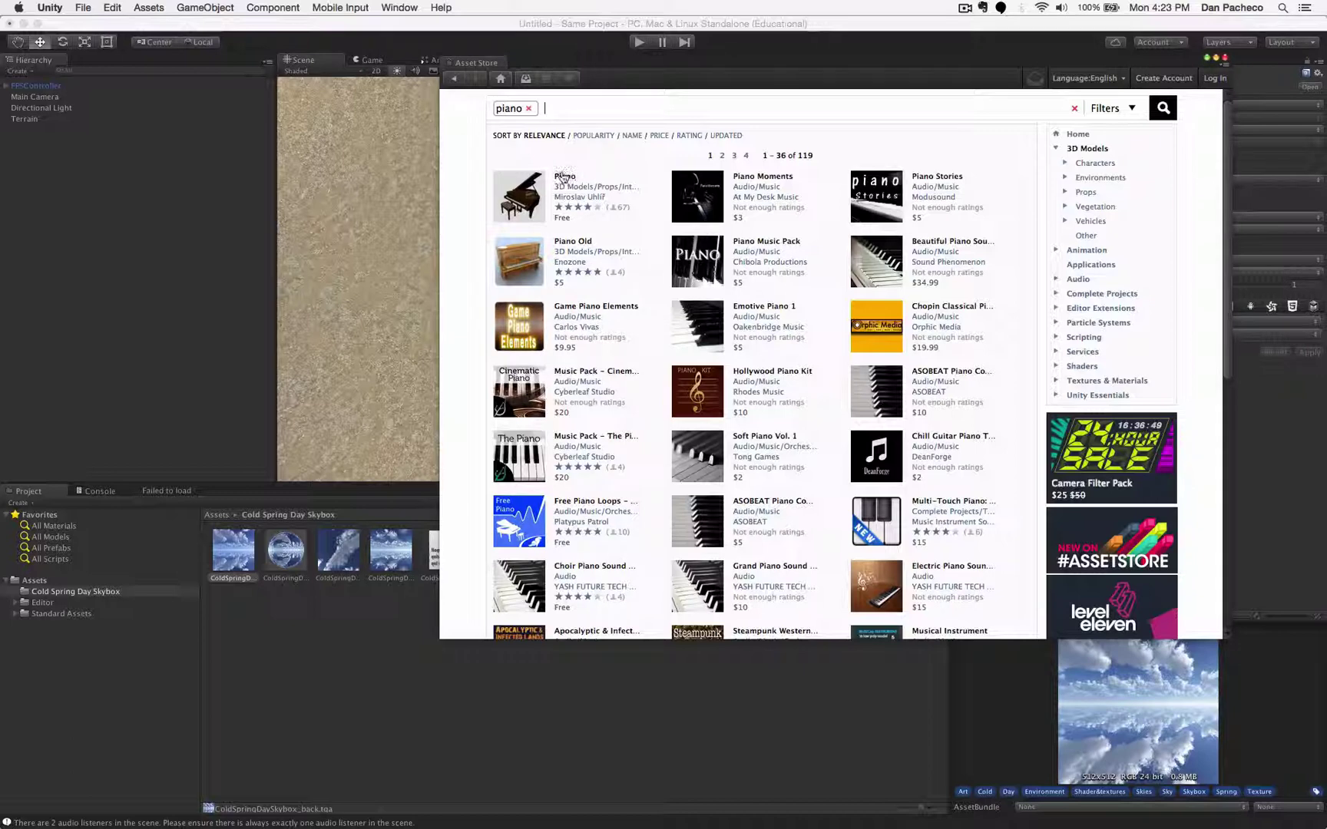
{"action": "left_click", "coordinate": [565, 177]}
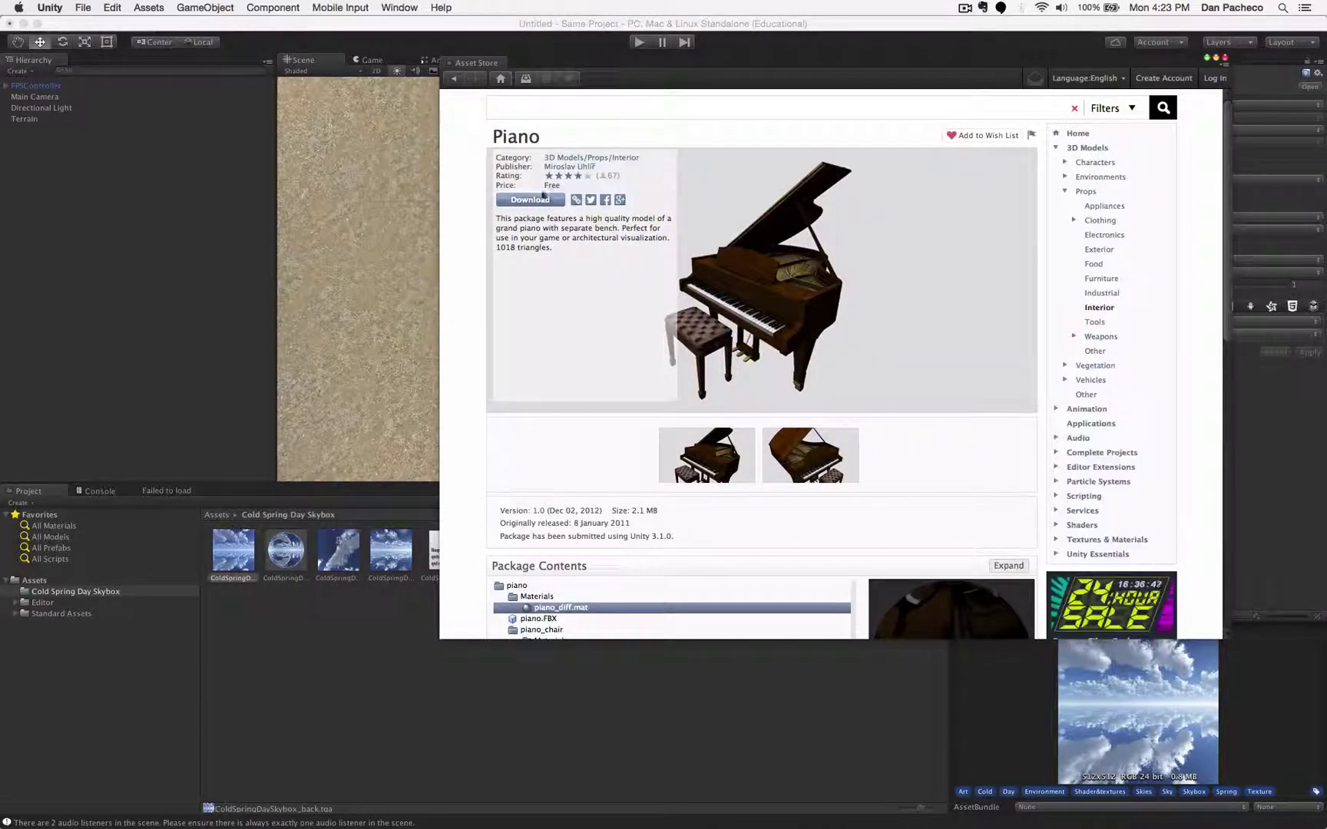
{"action": "left_click", "coordinate": [541, 201]}
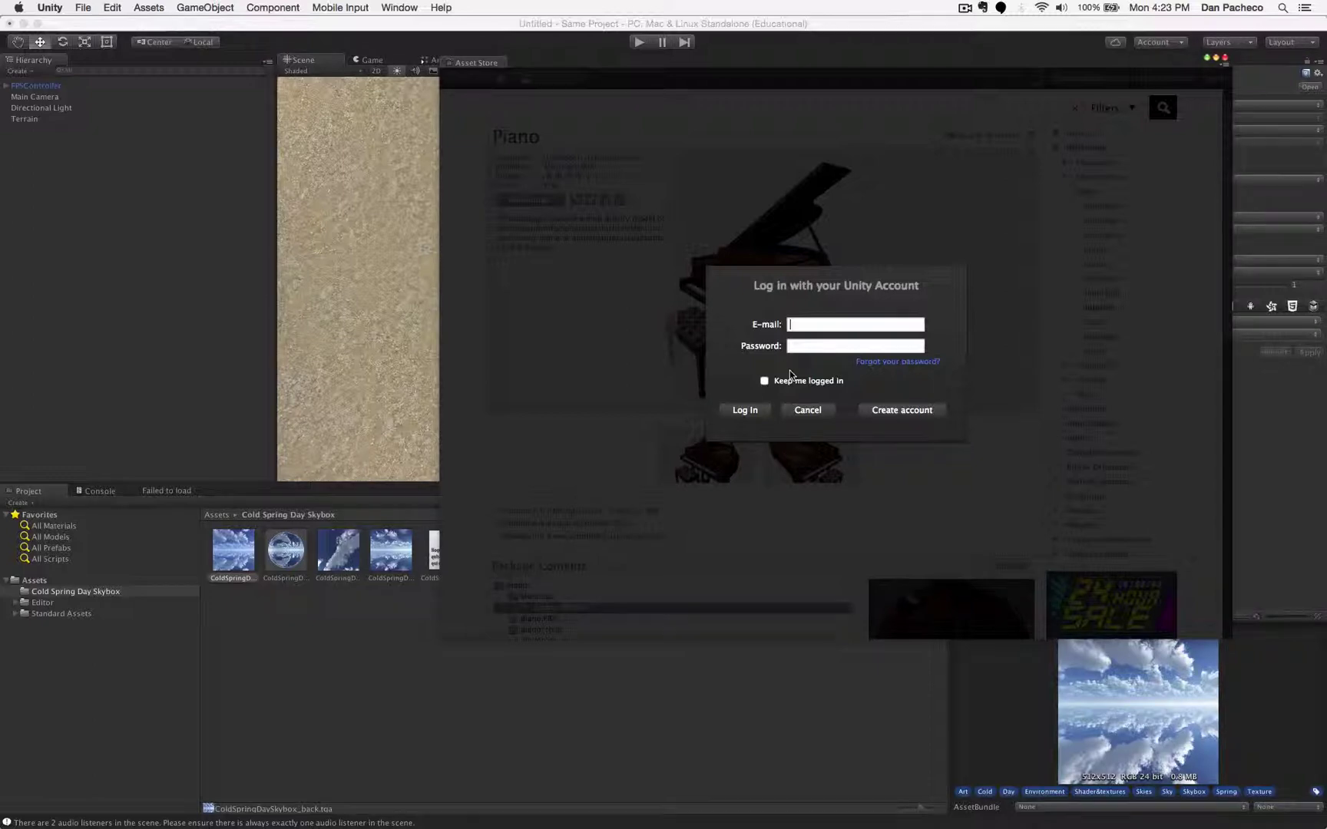
- Log in with the account e-mail and password, then import the Piano package into the project
{"action": "key", "text": "Tab"}
{"action": "type", "text": "•••"}
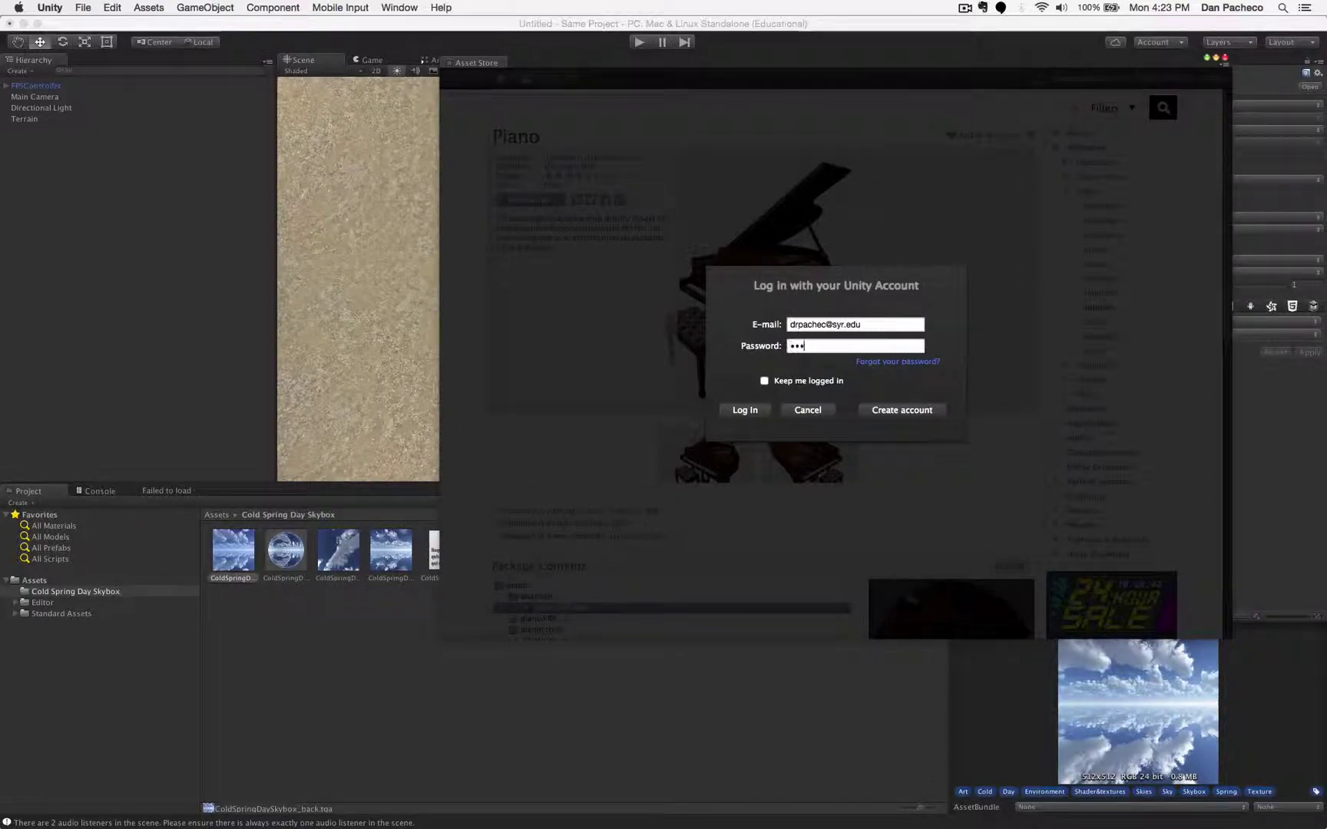
{"action": "type", "text": "••••••"}
{"action": "left_click", "coordinate": [756, 409]}
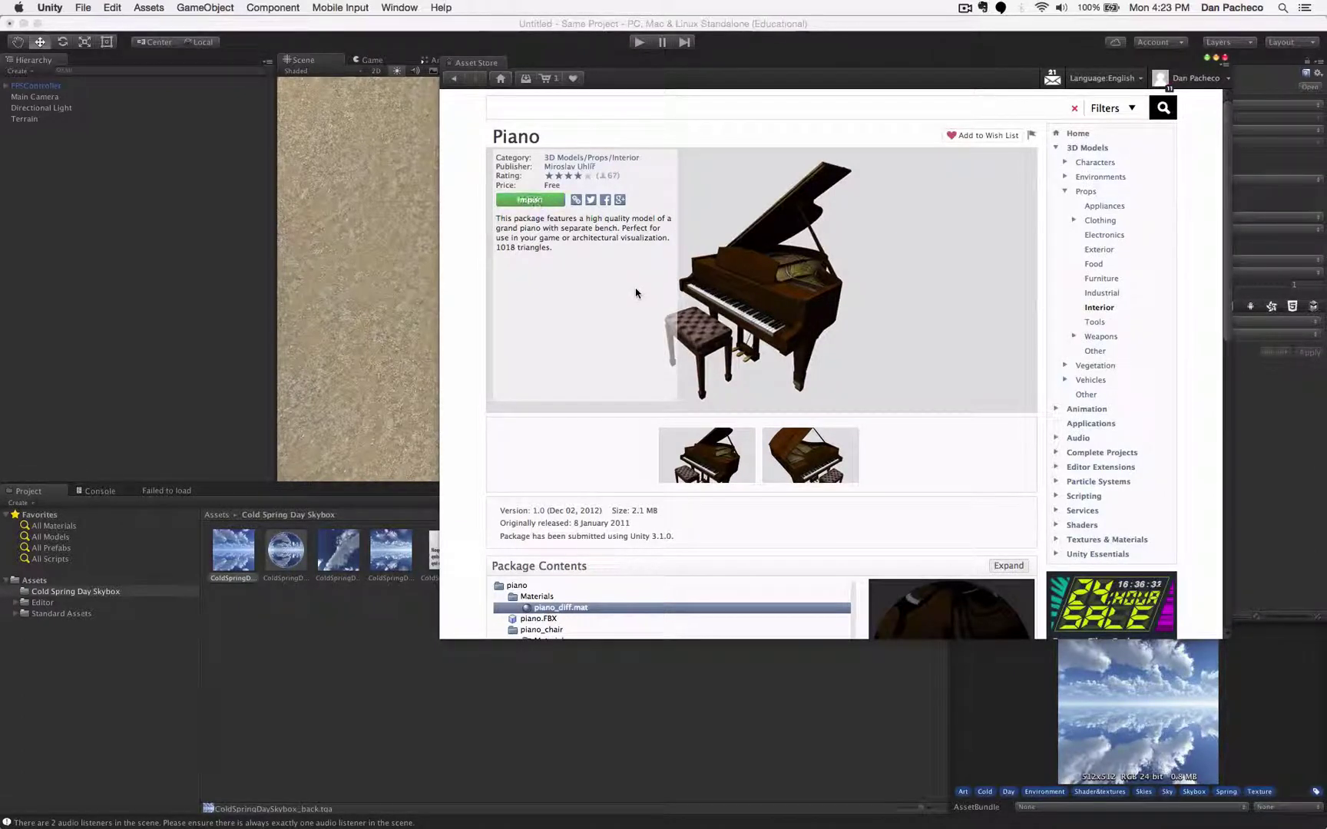
{"action": "left_click", "coordinate": [882, 649]}
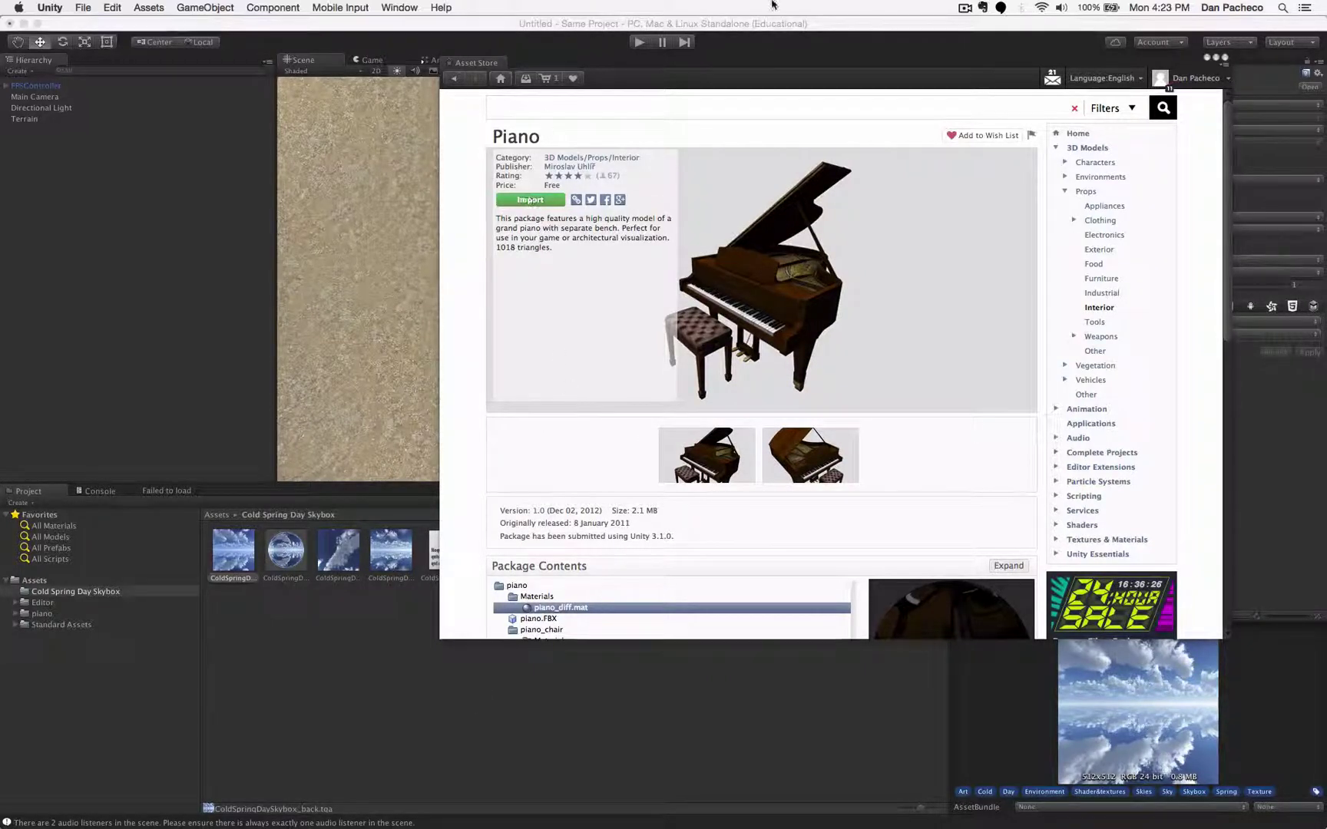
{"action": "left_click", "coordinate": [1226, 60]}
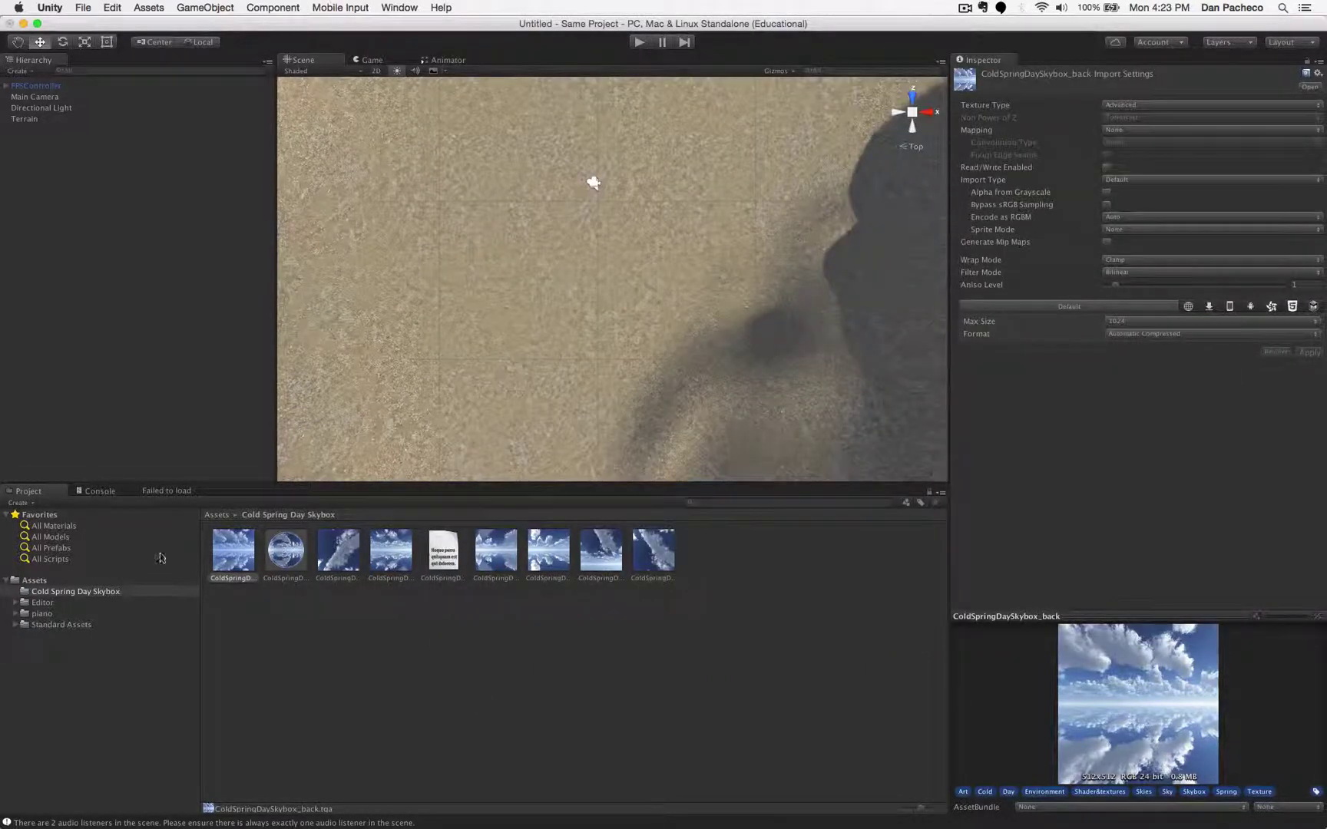
- Show the piano folder's assets in the Project panel and orbit the Scene to see the sky
{"action": "left_click", "coordinate": [50, 625]}
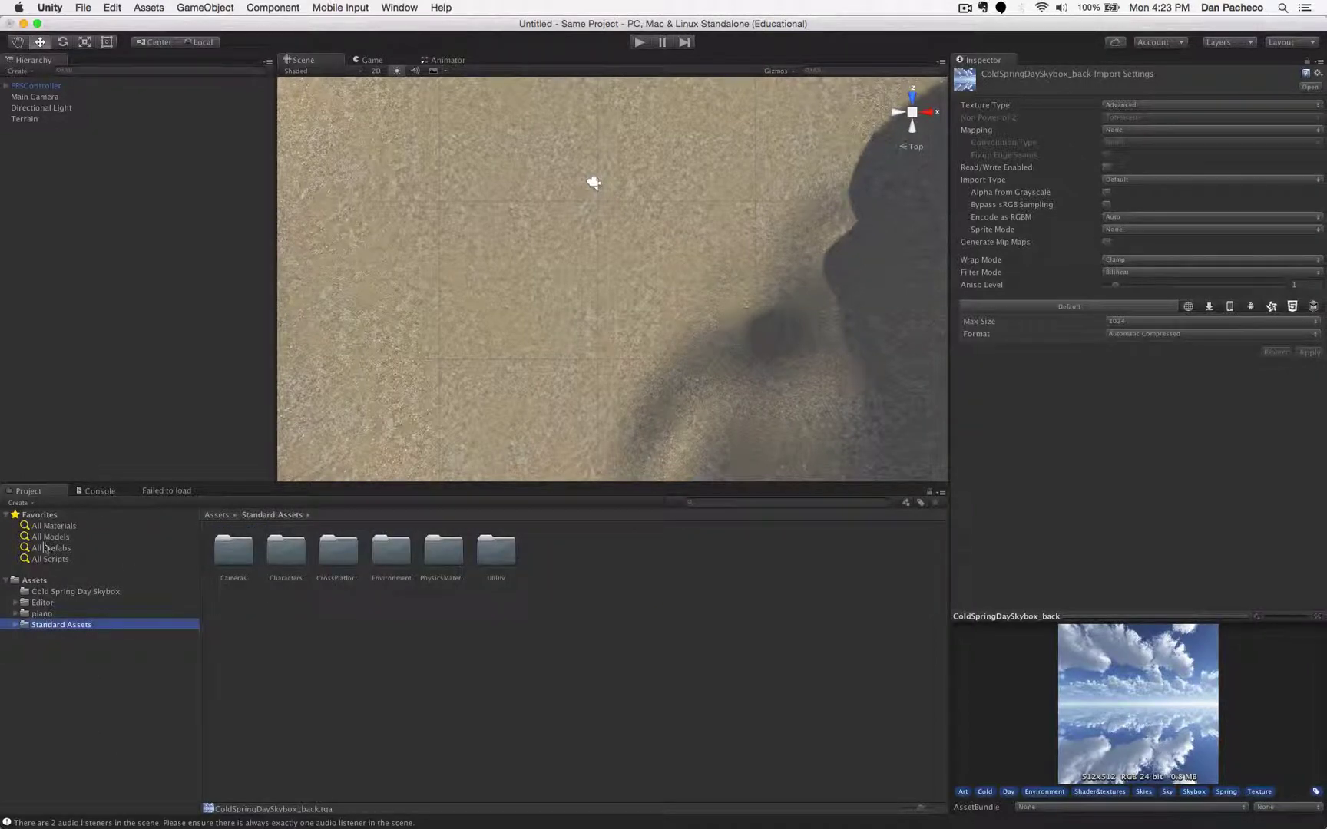
{"action": "left_click", "coordinate": [42, 614]}
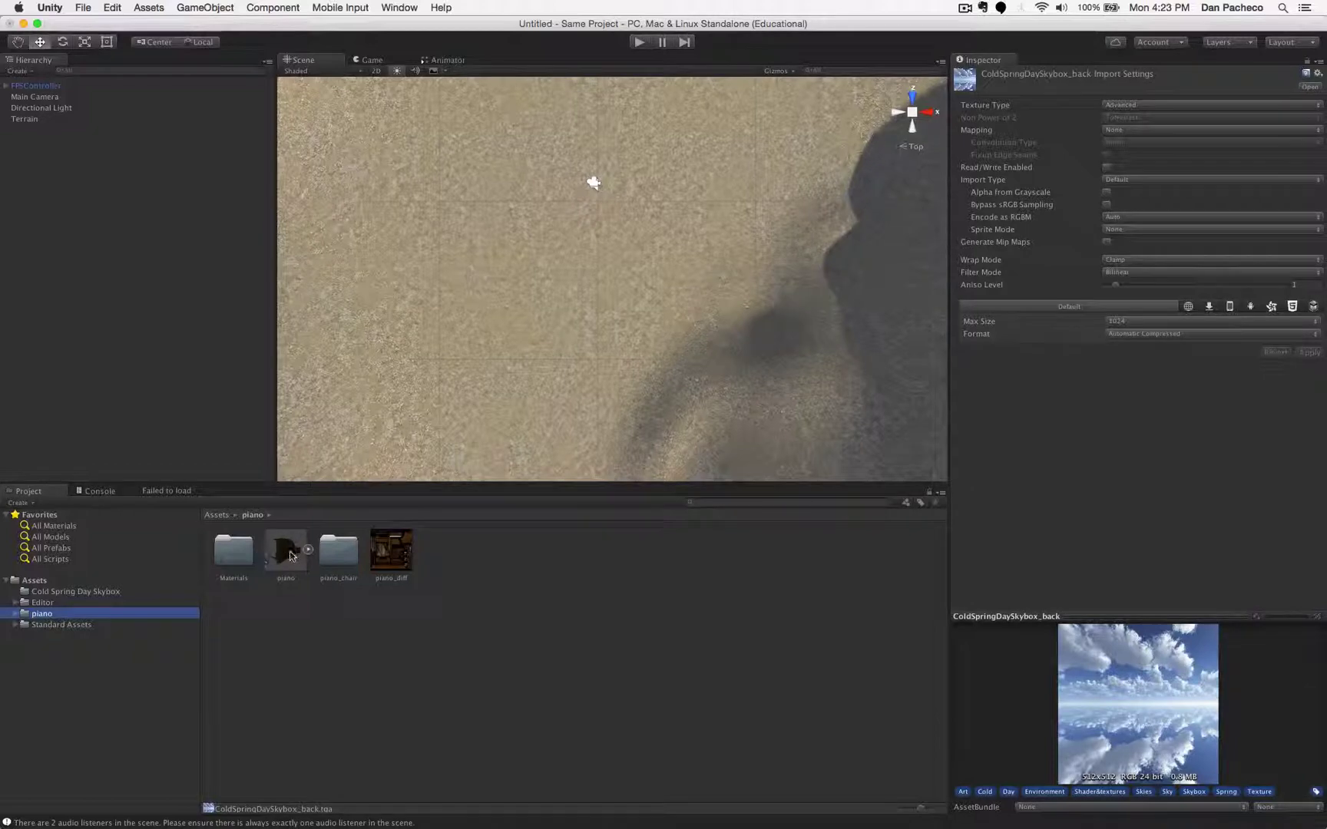
{"action": "right_click_drag", "start_coordinate": [629, 369], "coordinate": [651, 204]}
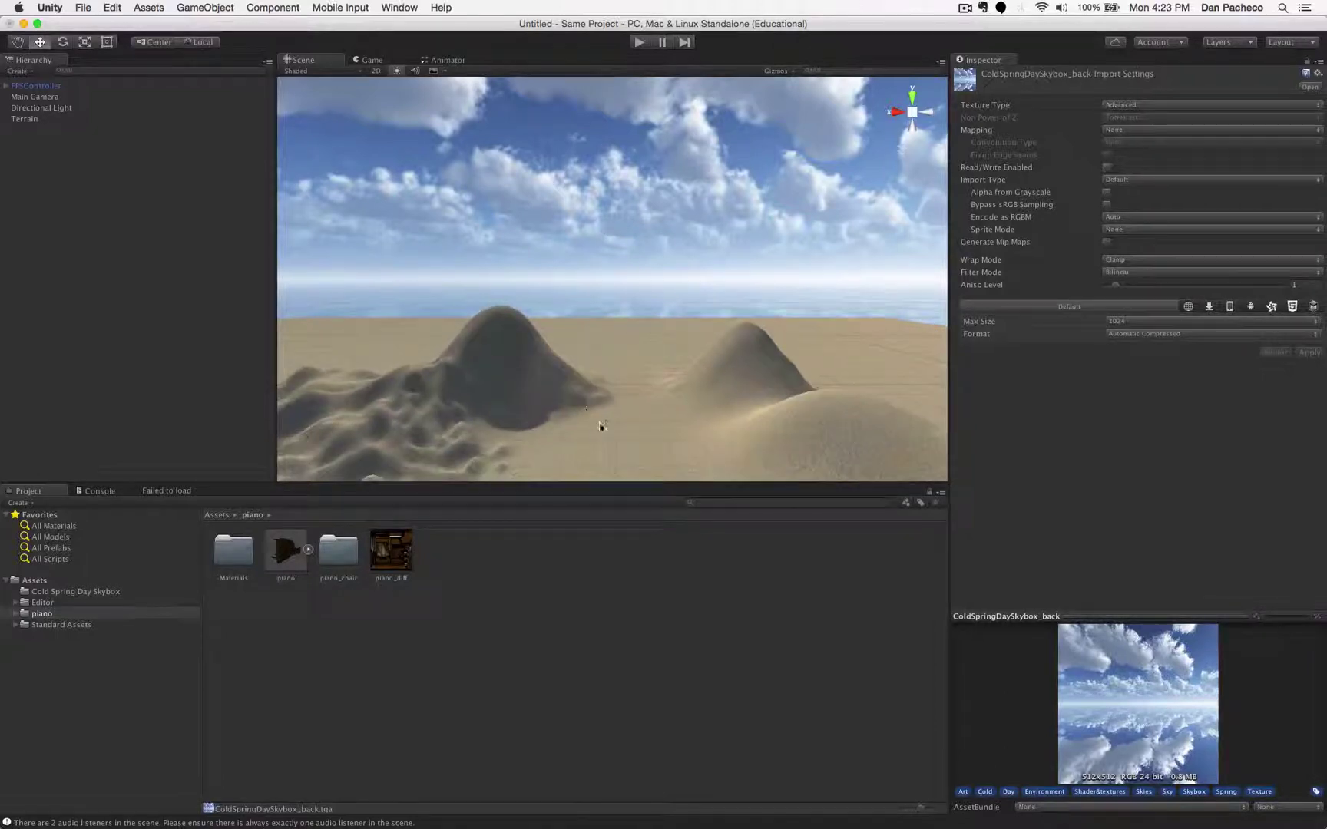
- Select and frame the FPSController, orbiting and zooming the view around it
{"action": "left_click", "coordinate": [39, 86]}
{"action": "key", "text": "f"}
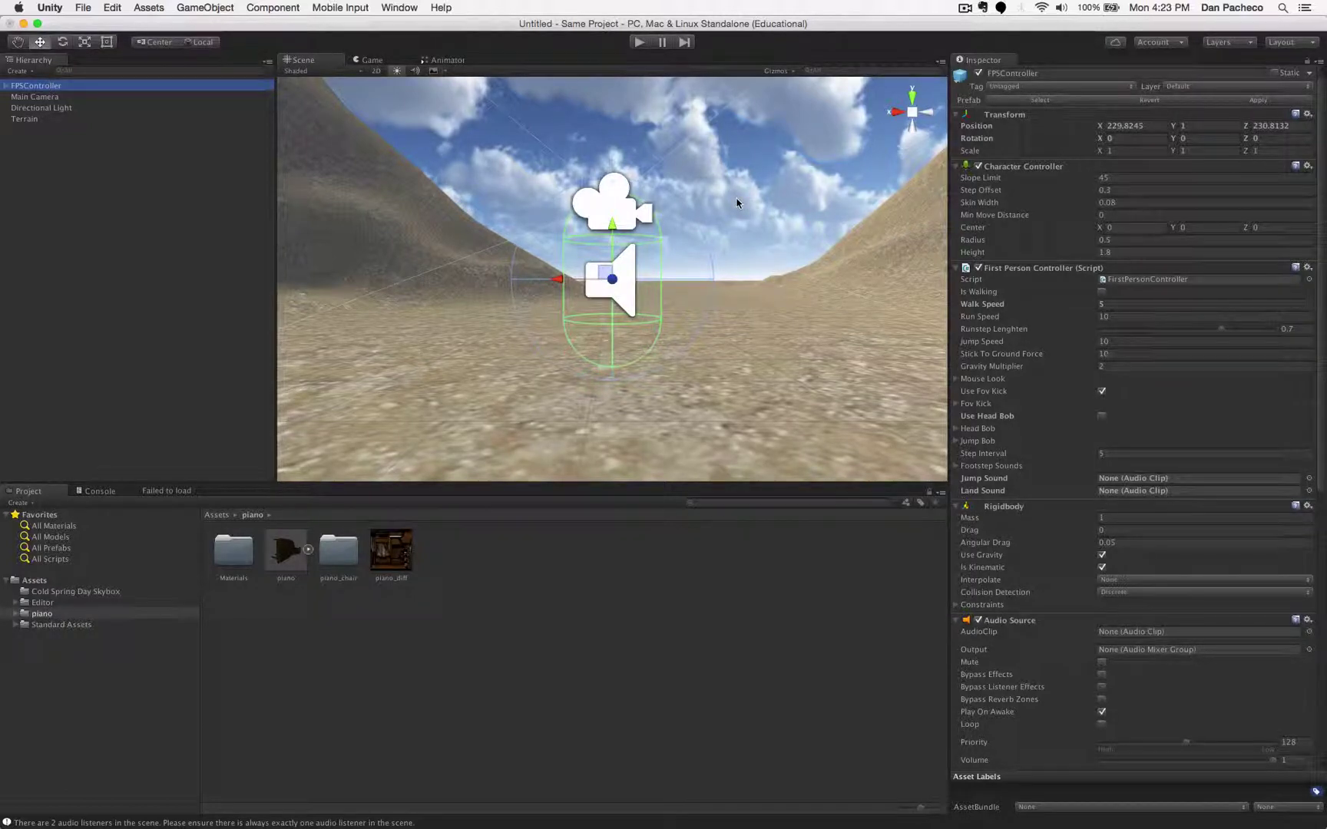
{"action": "left_click_drag", "start_coordinate": [737, 201], "coordinate": [728, 316], "text": "alt"}
{"action": "scroll", "coordinate": [728, 316], "scroll_direction": "down", "scroll_amount": 5}
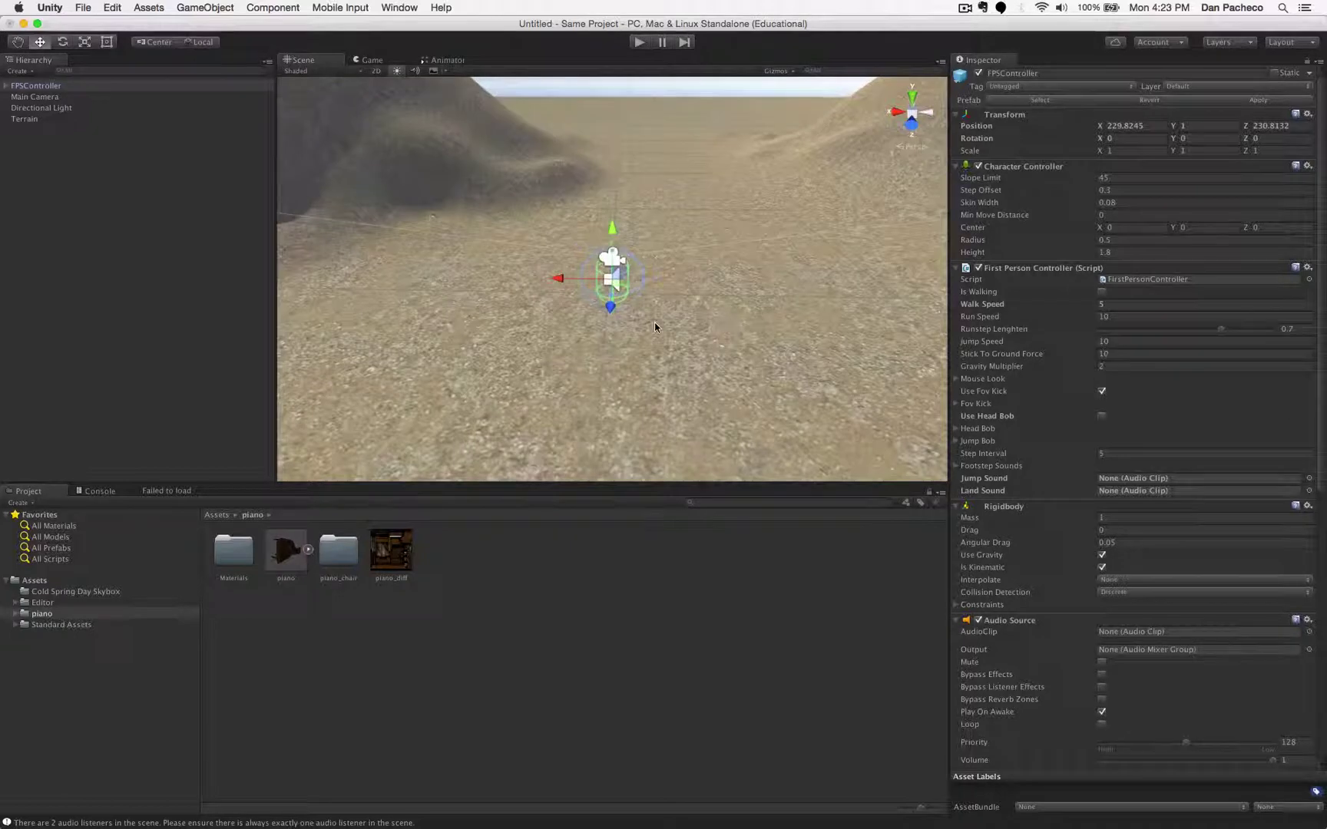
{"action": "left_click_drag", "start_coordinate": [499, 329], "coordinate": [605, 217], "text": "alt"}
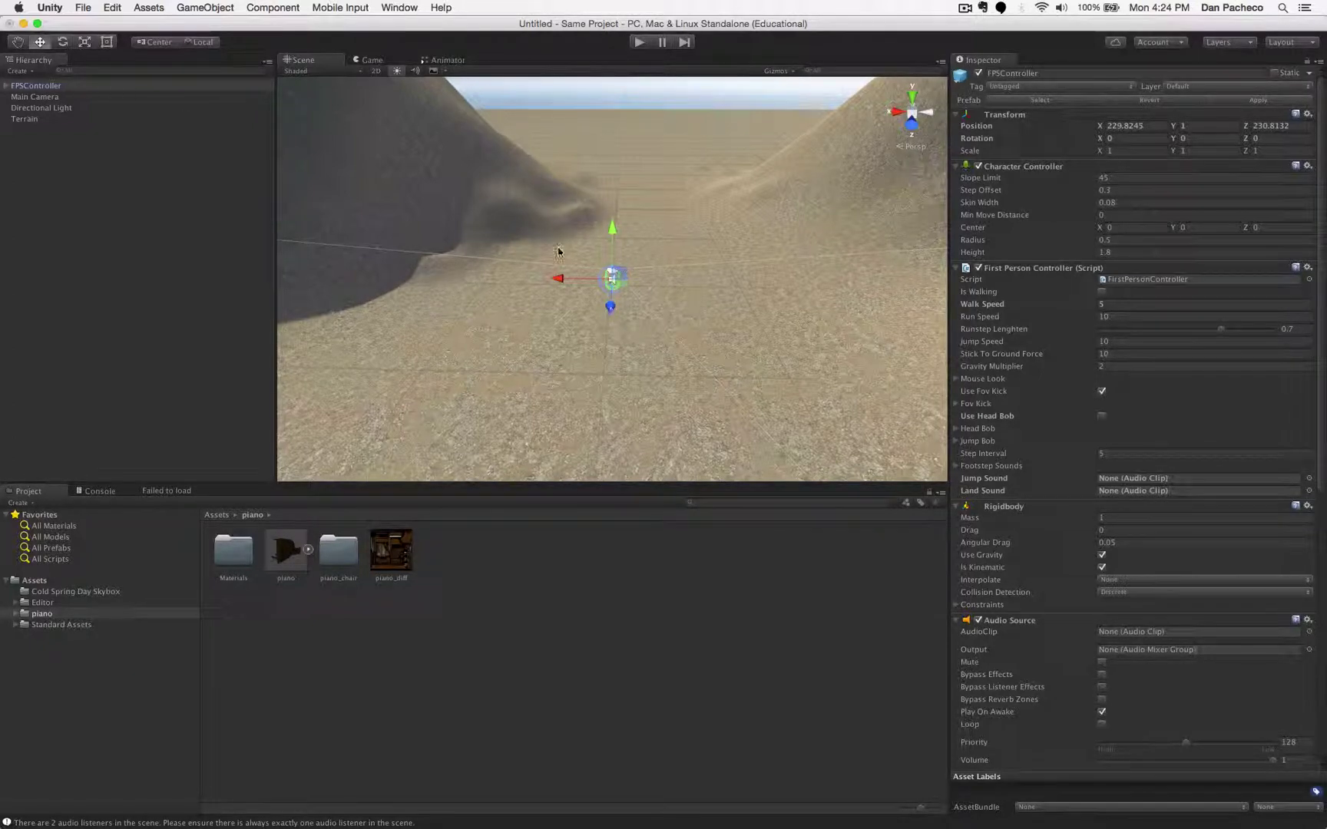
{"action": "scroll", "coordinate": [594, 270], "scroll_direction": "down", "scroll_amount": 10}
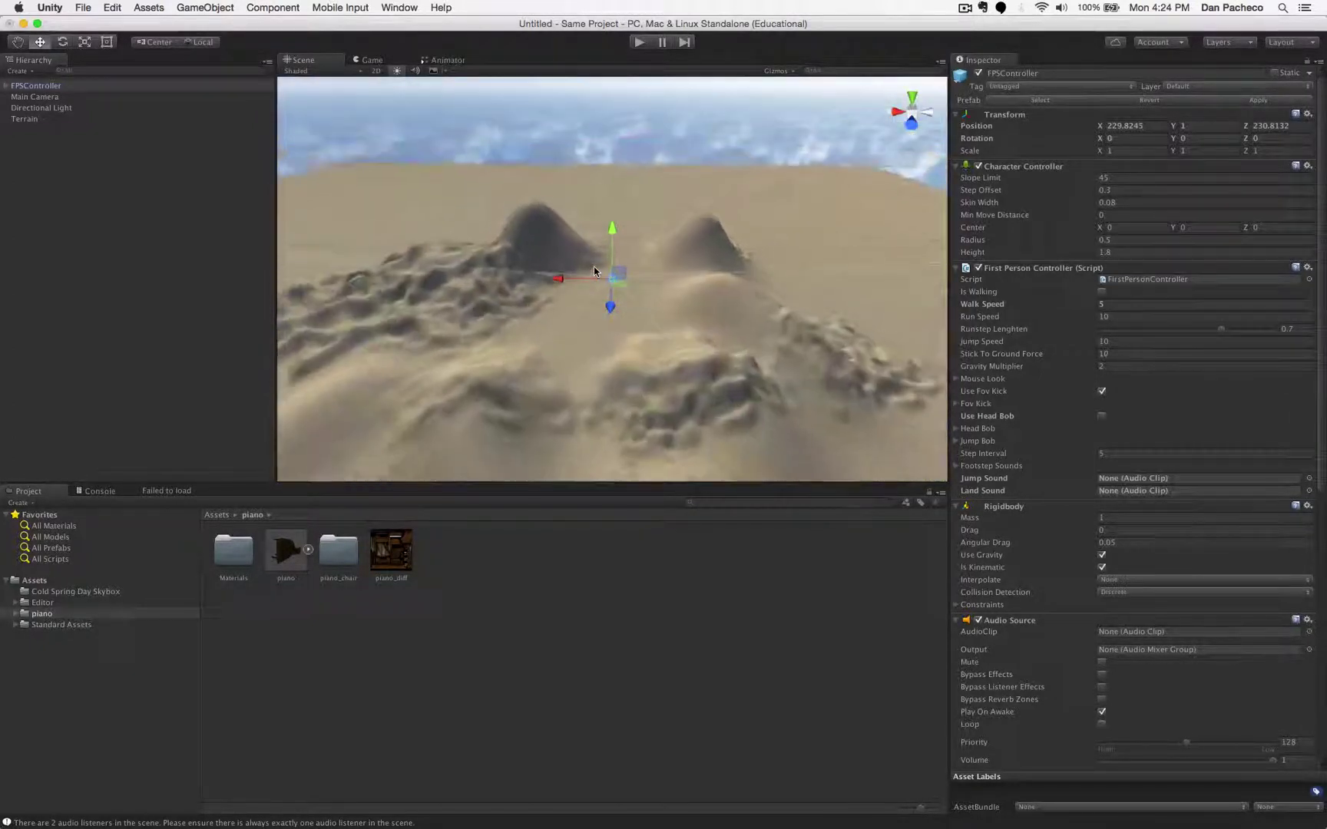
{"action": "scroll", "coordinate": [594, 269], "scroll_direction": "up", "scroll_amount": 3}
{"action": "scroll", "coordinate": [594, 269], "scroll_direction": "down", "scroll_amount": 5}
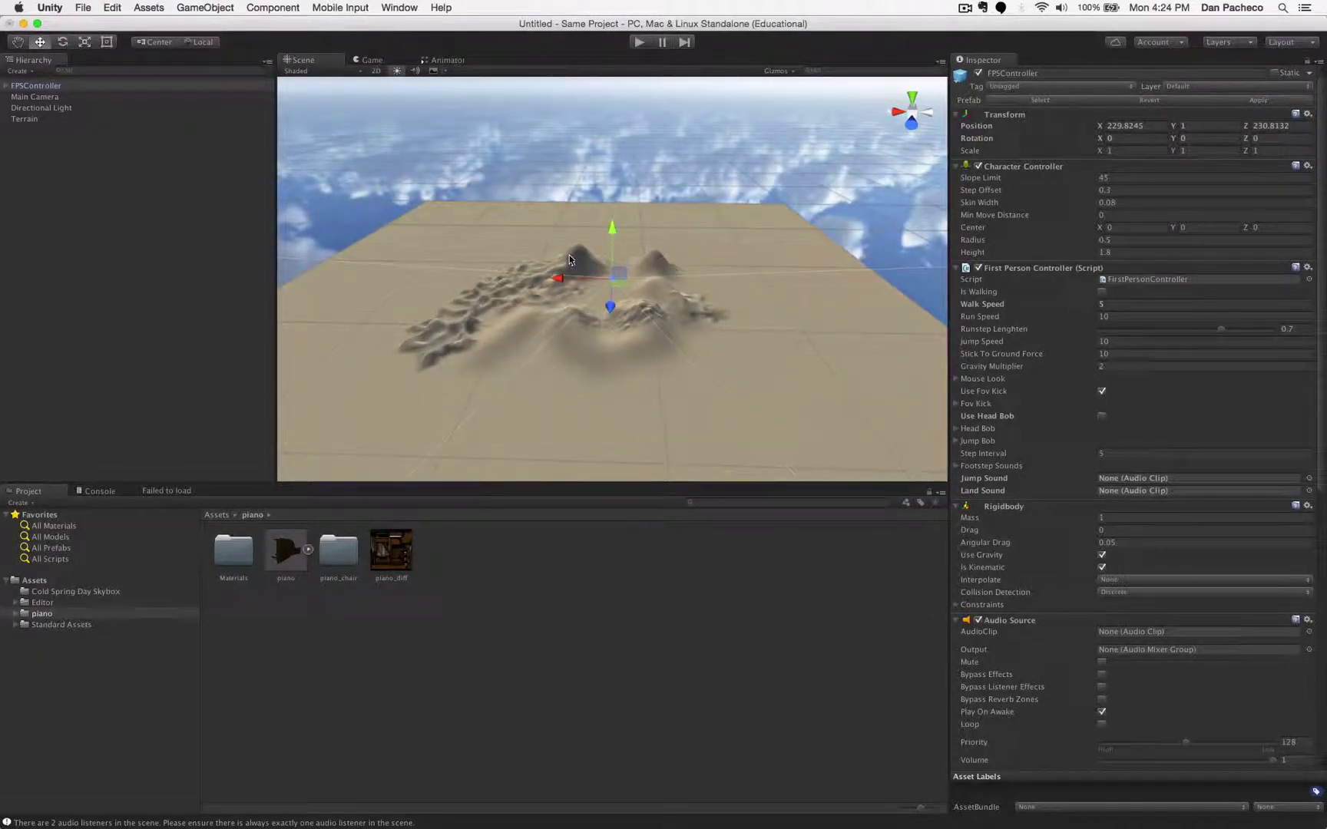
- Rotate the FPSController to Y -2.72728 facing the sand hills, then select the piano asset
{"action": "left_click", "coordinate": [63, 42]}
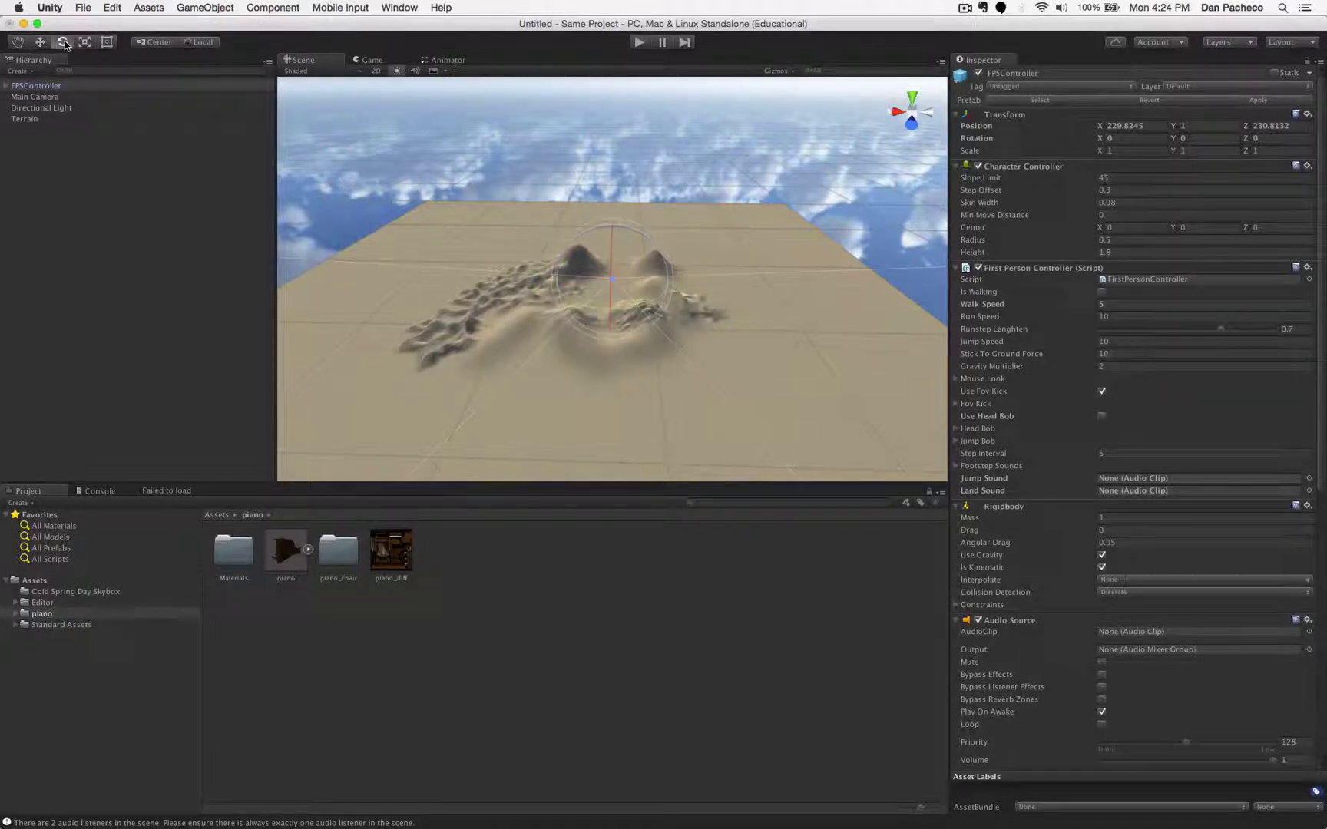
{"action": "scroll", "coordinate": [612, 386], "scroll_direction": "up", "scroll_amount": 5}
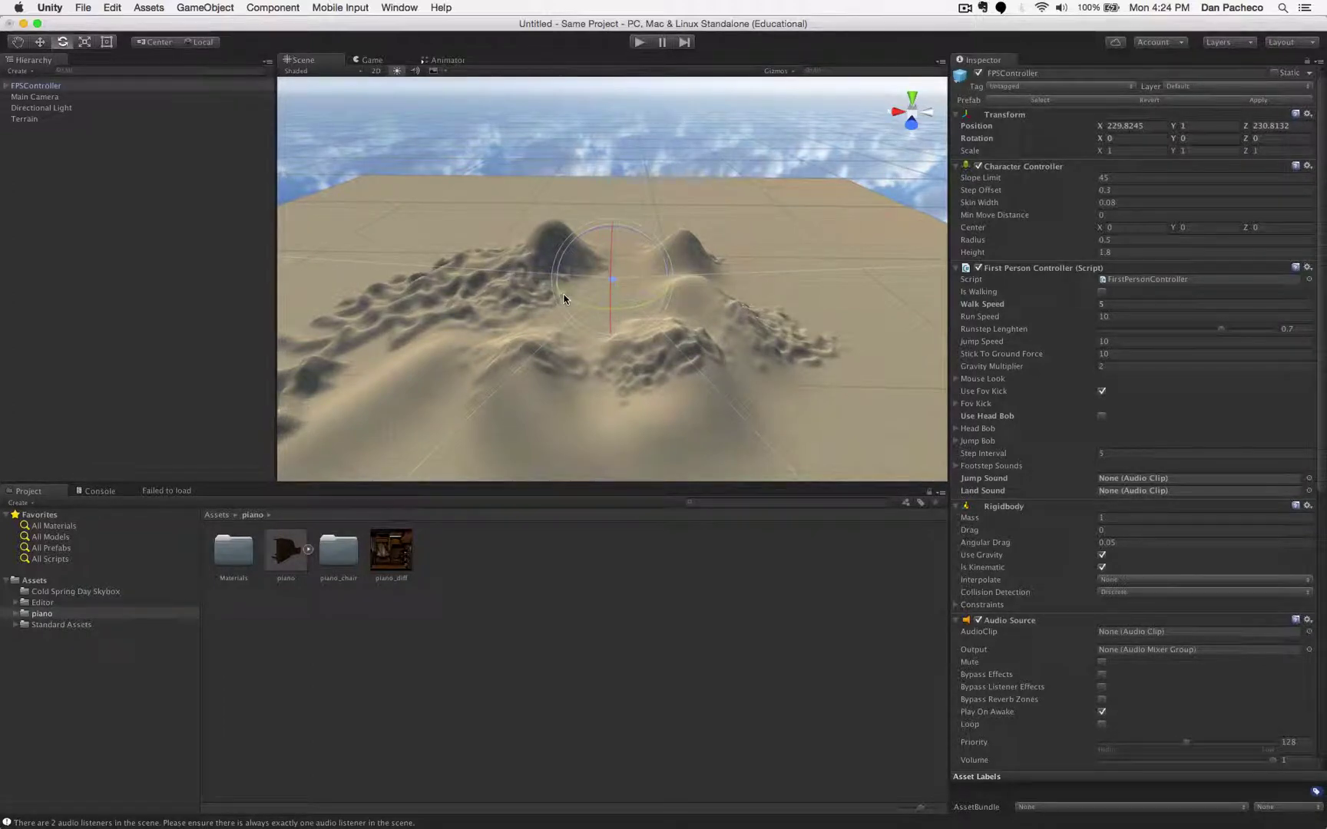
{"action": "left_click_drag", "start_coordinate": [563, 298], "coordinate": [530, 336]}
{"action": "left_click_drag", "start_coordinate": [435, 321], "coordinate": [298, 245]}
{"action": "left_click_drag", "start_coordinate": [413, 327], "coordinate": [641, 261]}
{"action": "scroll", "coordinate": [641, 261], "scroll_direction": "up", "scroll_amount": 5}
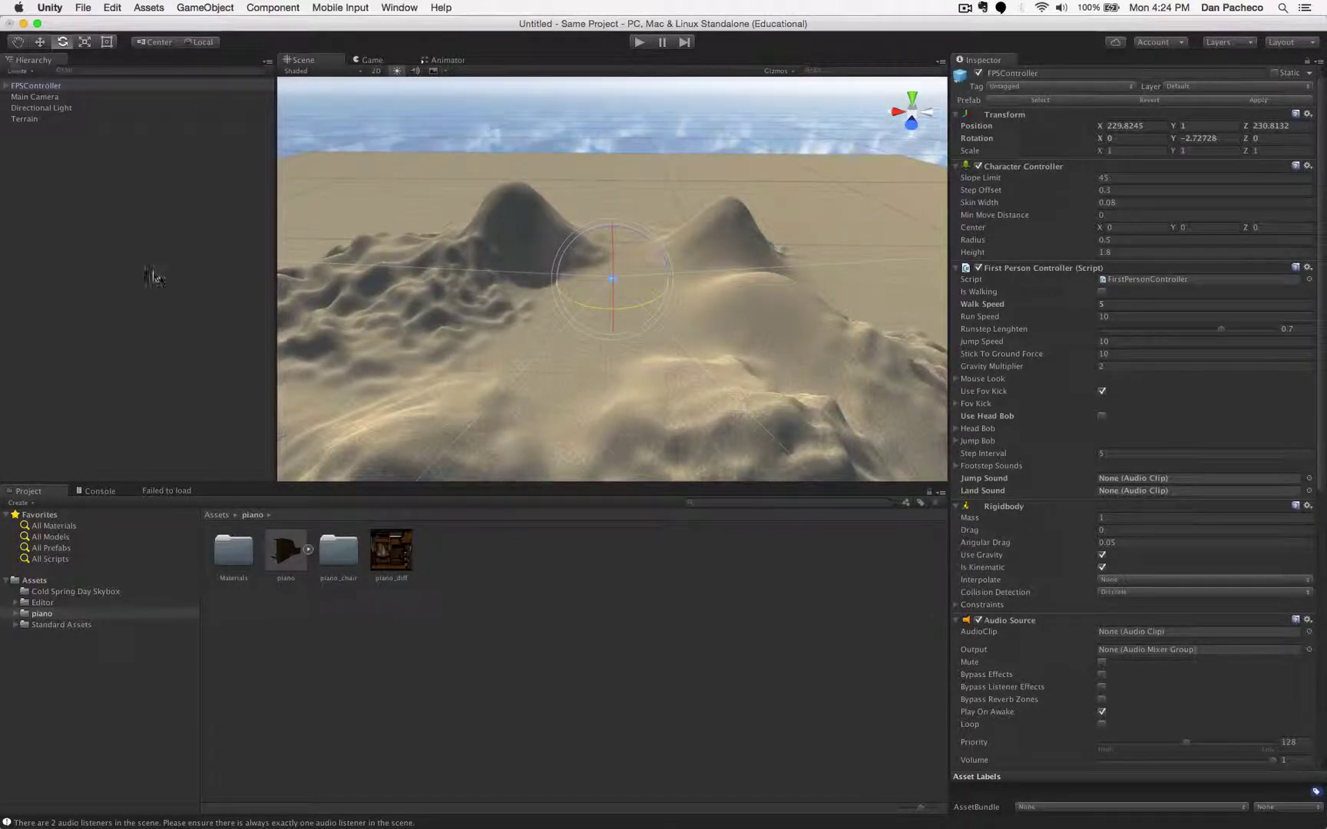
{"action": "left_click", "coordinate": [325, 701]}
{"action": "left_click", "coordinate": [287, 551]}
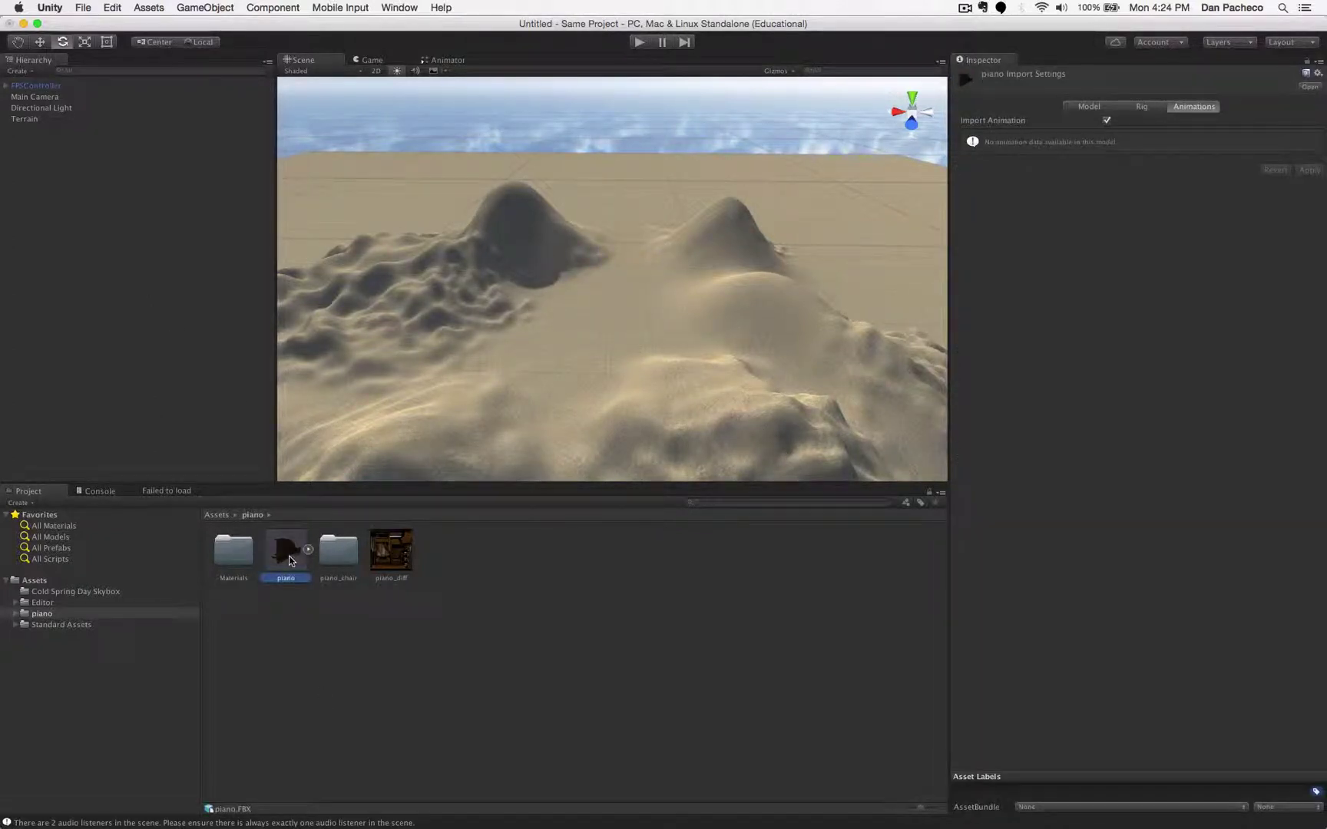
- Place the piano model in the scene, frame it, and turn it around its vertical axis
{"action": "left_click_drag", "start_coordinate": [291, 560], "coordinate": [601, 304]}
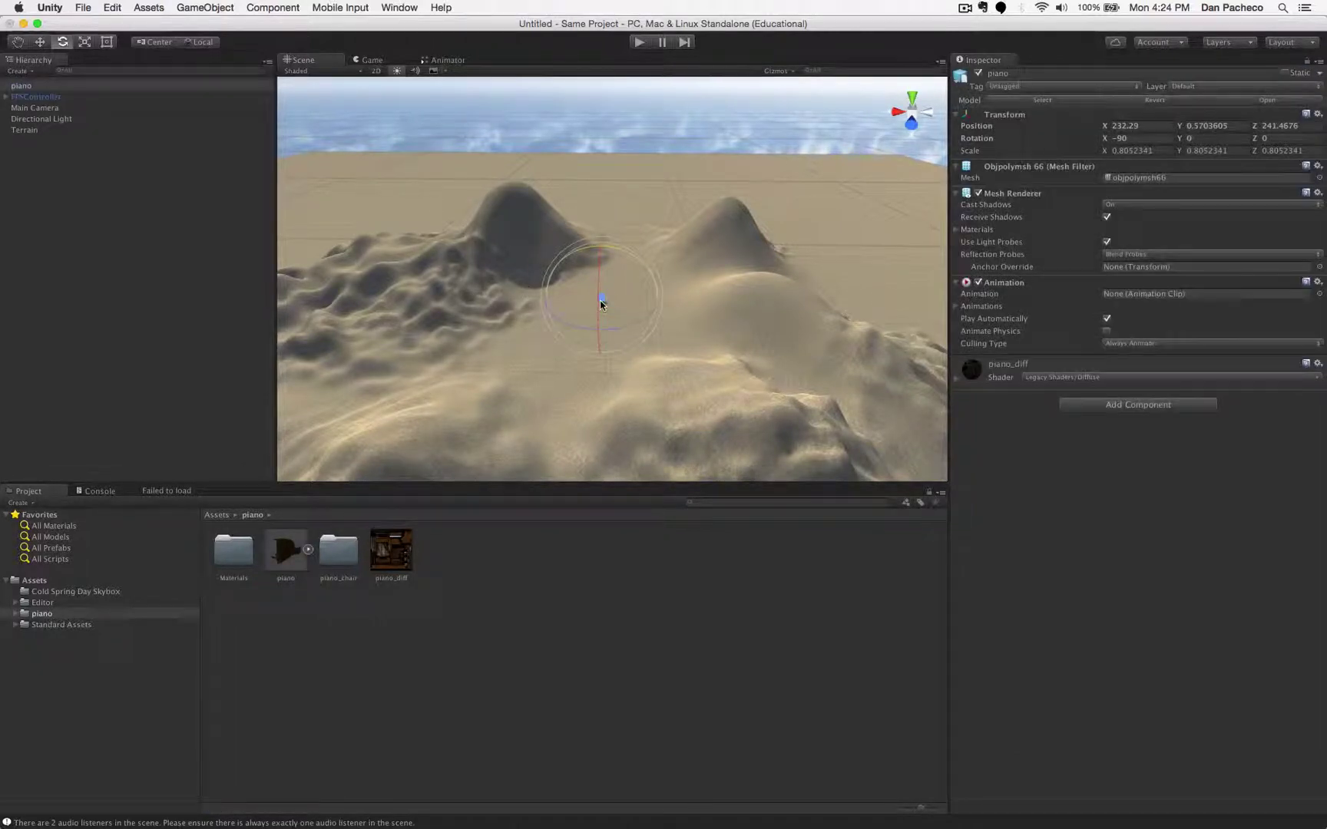
{"action": "double_click", "coordinate": [21, 95]}
{"action": "double_click", "coordinate": [20, 85]}
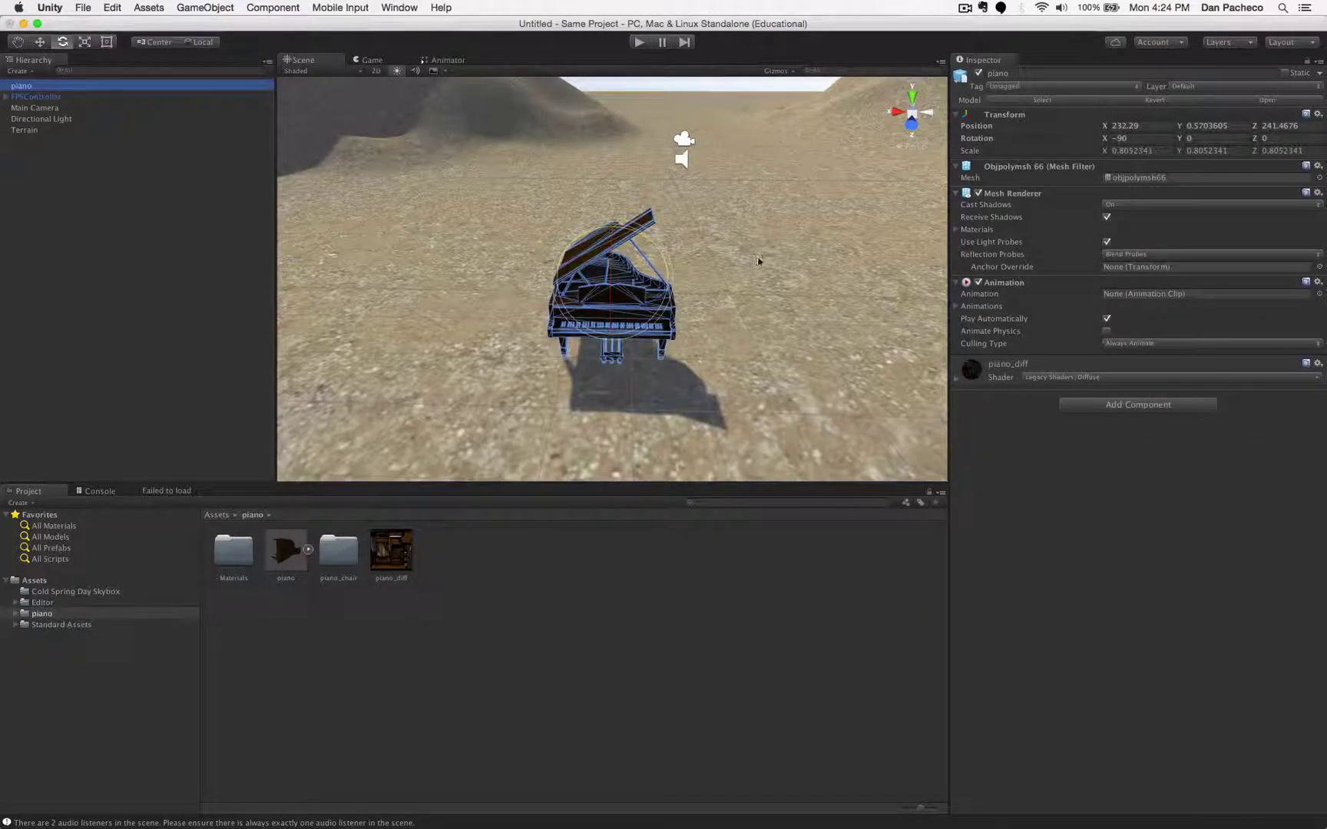
{"action": "scroll", "coordinate": [758, 261], "scroll_direction": "up", "scroll_amount": 5}
{"action": "scroll", "coordinate": [758, 261], "scroll_direction": "down", "scroll_amount": 5}
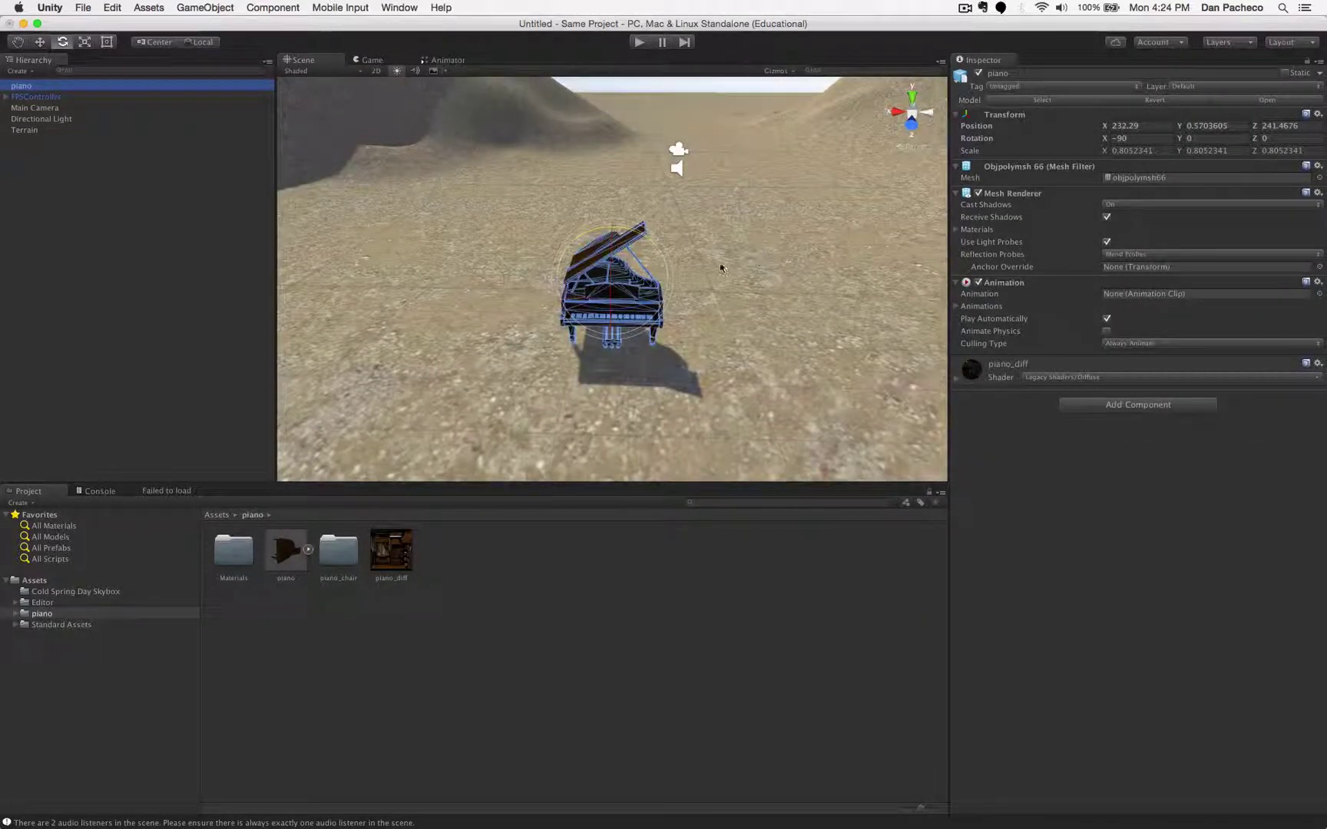
{"action": "scroll", "coordinate": [605, 297], "scroll_direction": "down", "scroll_amount": 1}
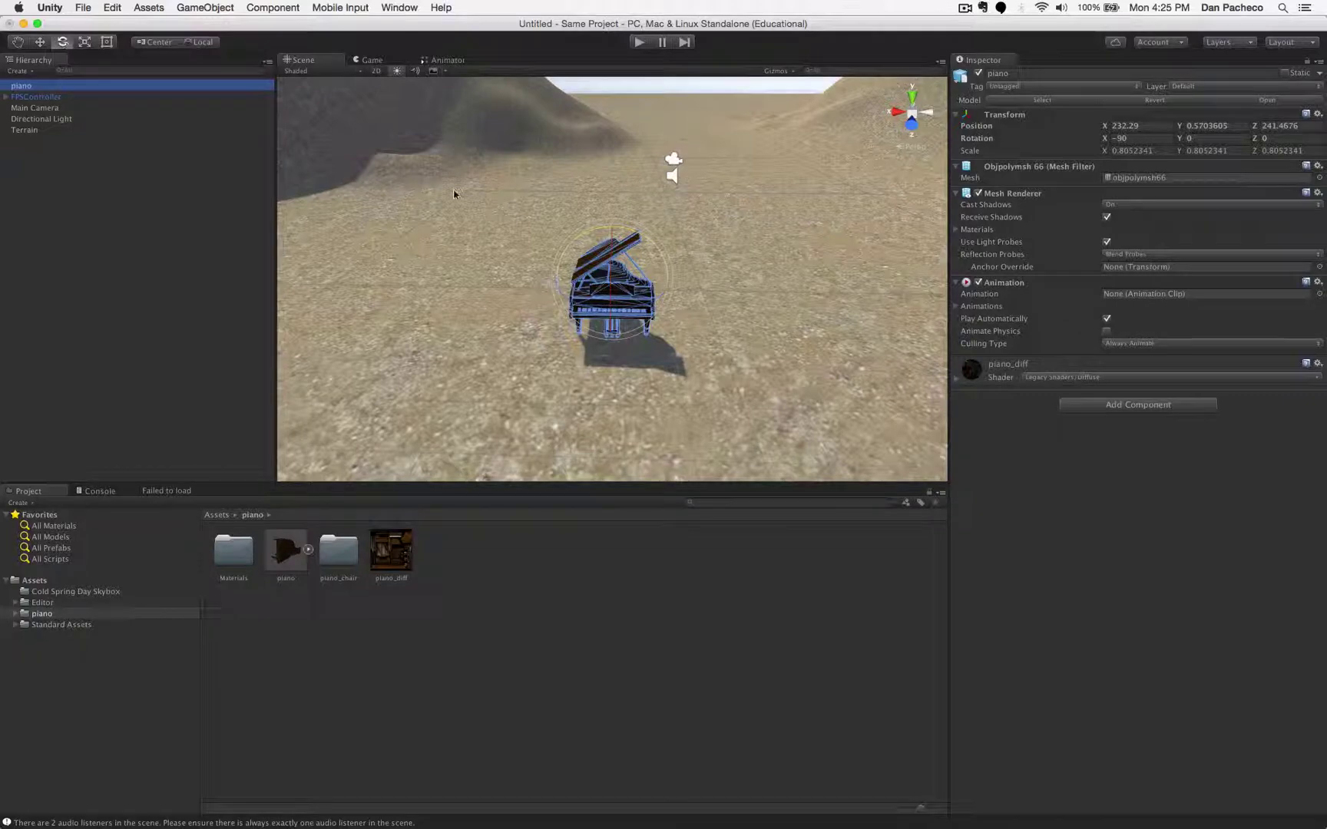
{"action": "left_click_drag", "start_coordinate": [565, 297], "coordinate": [867, 281]}
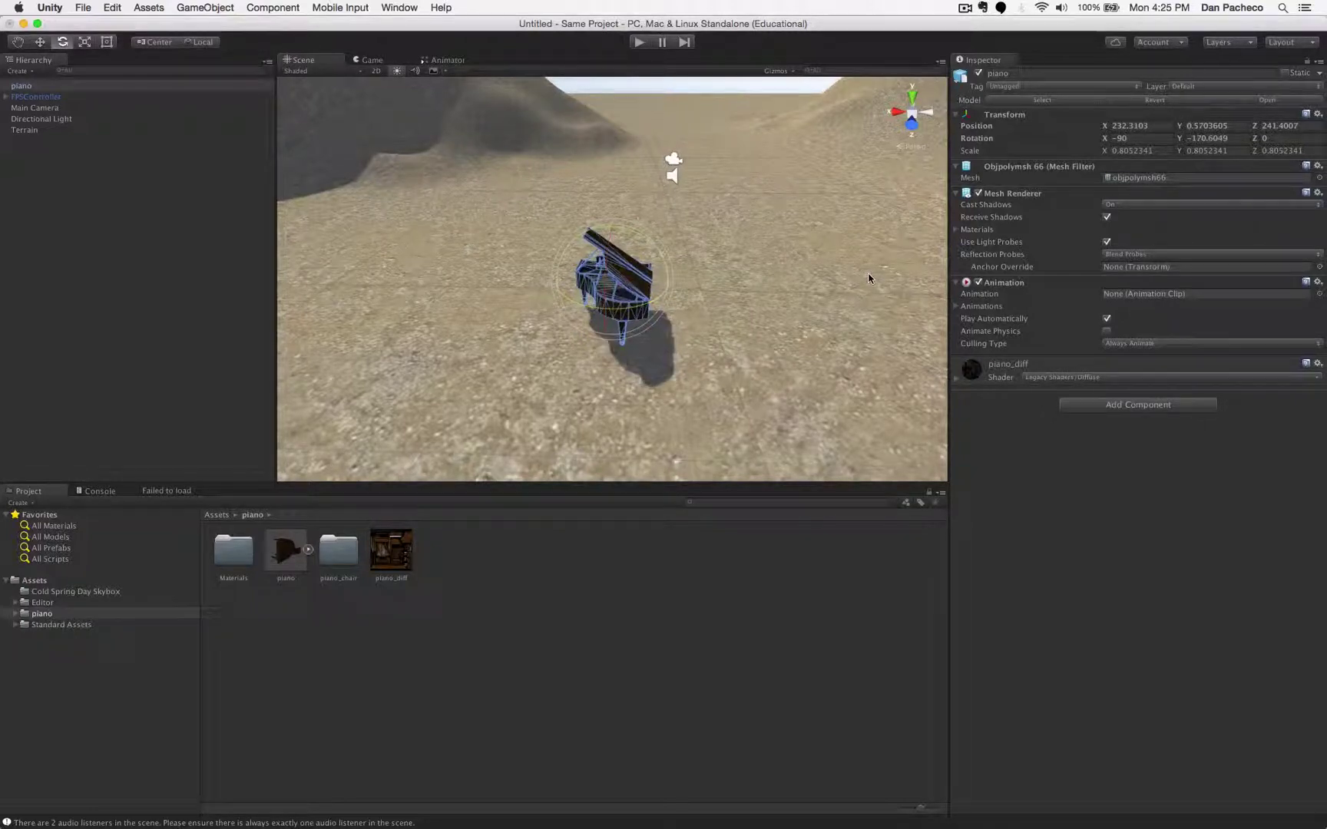
- Raise the piano to Y 0.488 so it sits on the sand, then start Play mode
{"action": "left_click", "coordinate": [503, 264]}
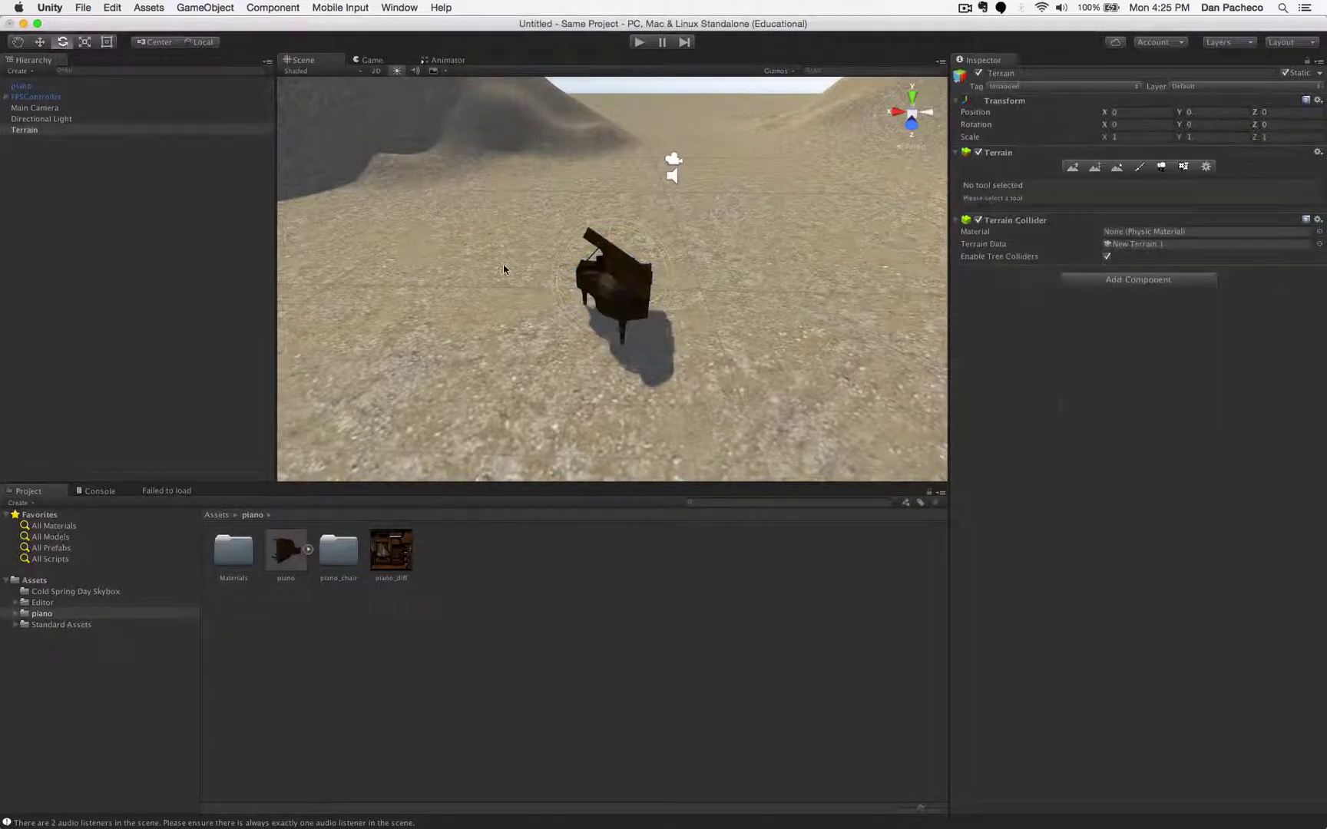
{"action": "left_click", "coordinate": [607, 288]}
{"action": "left_click", "coordinate": [40, 41]}
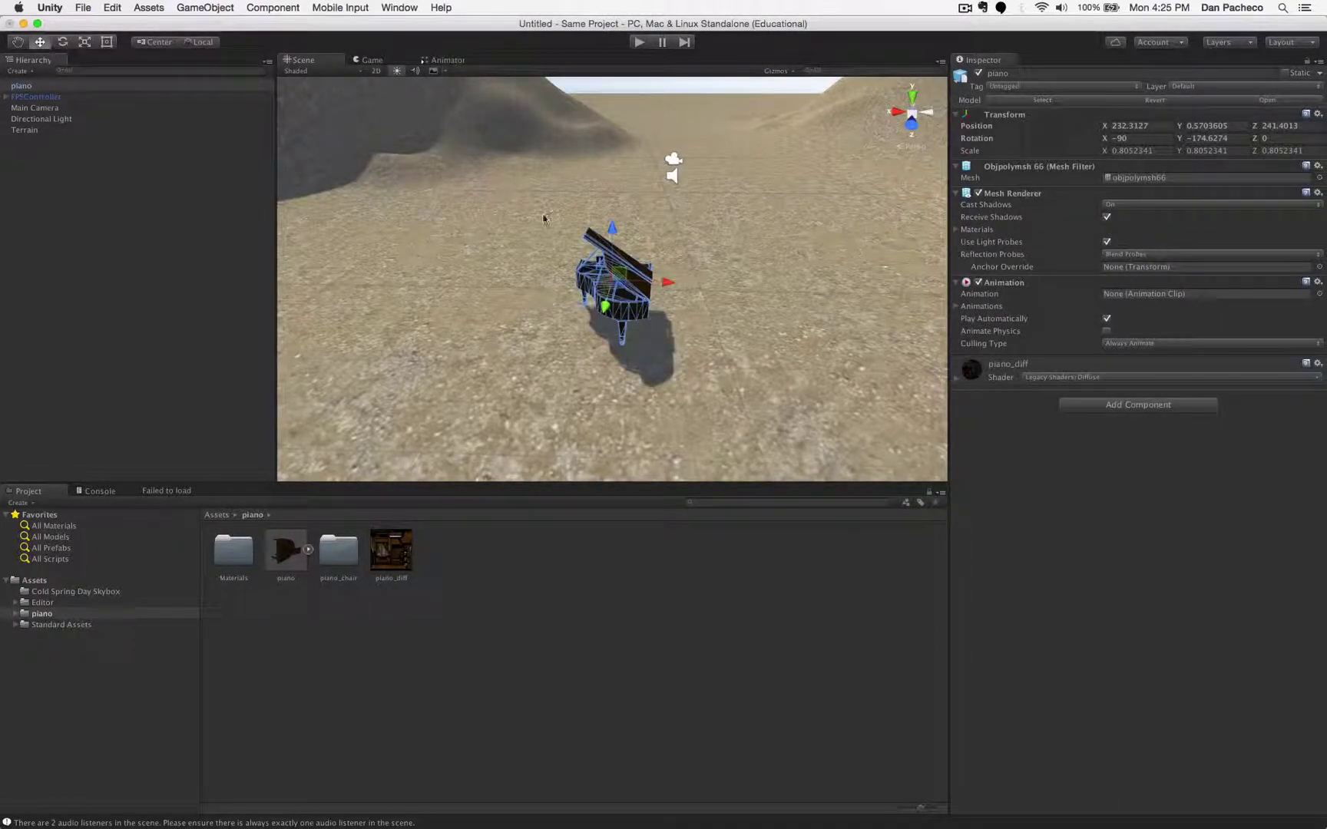
{"action": "scroll", "coordinate": [548, 219], "scroll_direction": "up", "scroll_amount": 5}
{"action": "mouse_move", "coordinate": [614, 235]}
{"action": "left_mouse_down"}
{"action": "mouse_move", "coordinate": [617, 221]}
{"action": "mouse_move", "coordinate": [622, 236]}
{"action": "left_mouse_up"}
{"action": "left_click", "coordinate": [721, 254]}
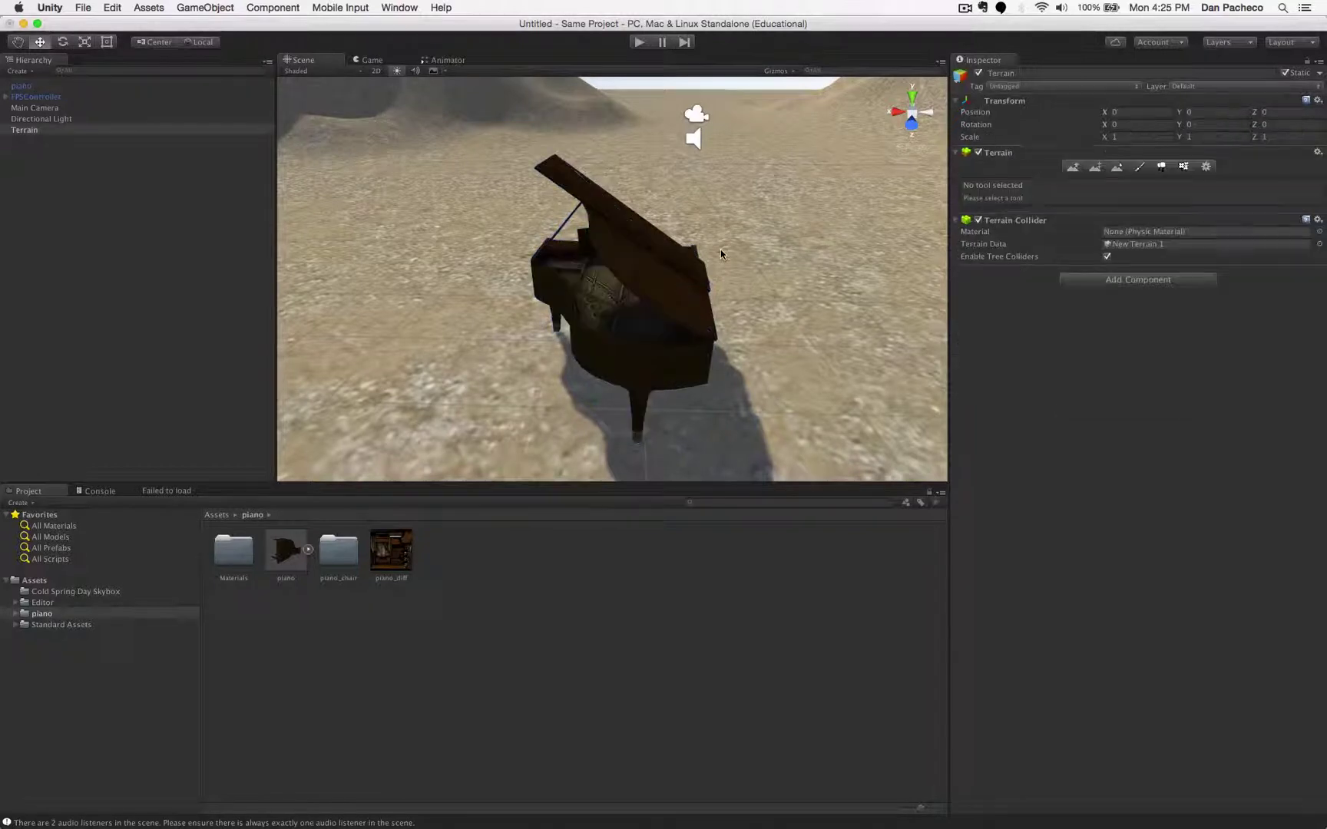
{"action": "left_click", "coordinate": [641, 49]}
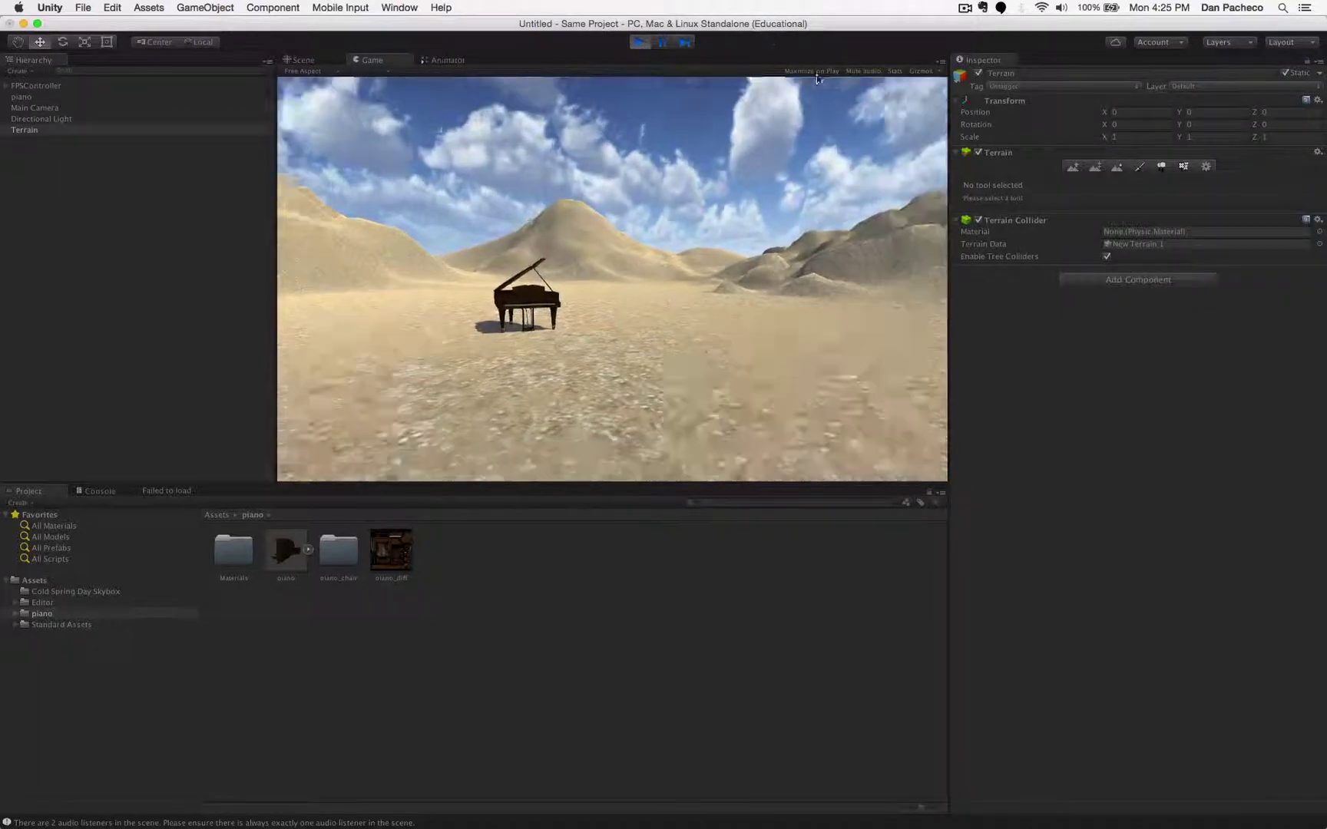
{"action": "key", "text": "w"}
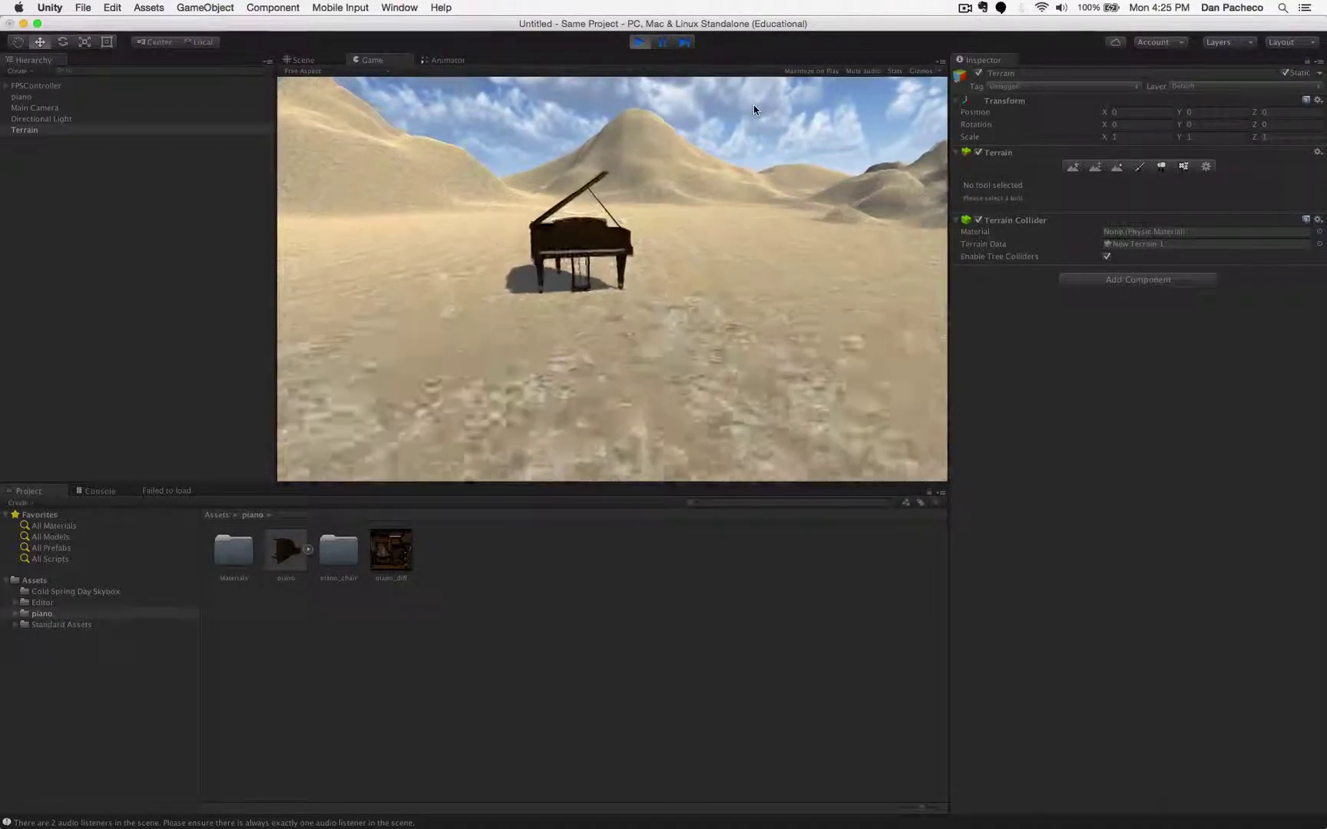
{"action": "key", "text": "w"}
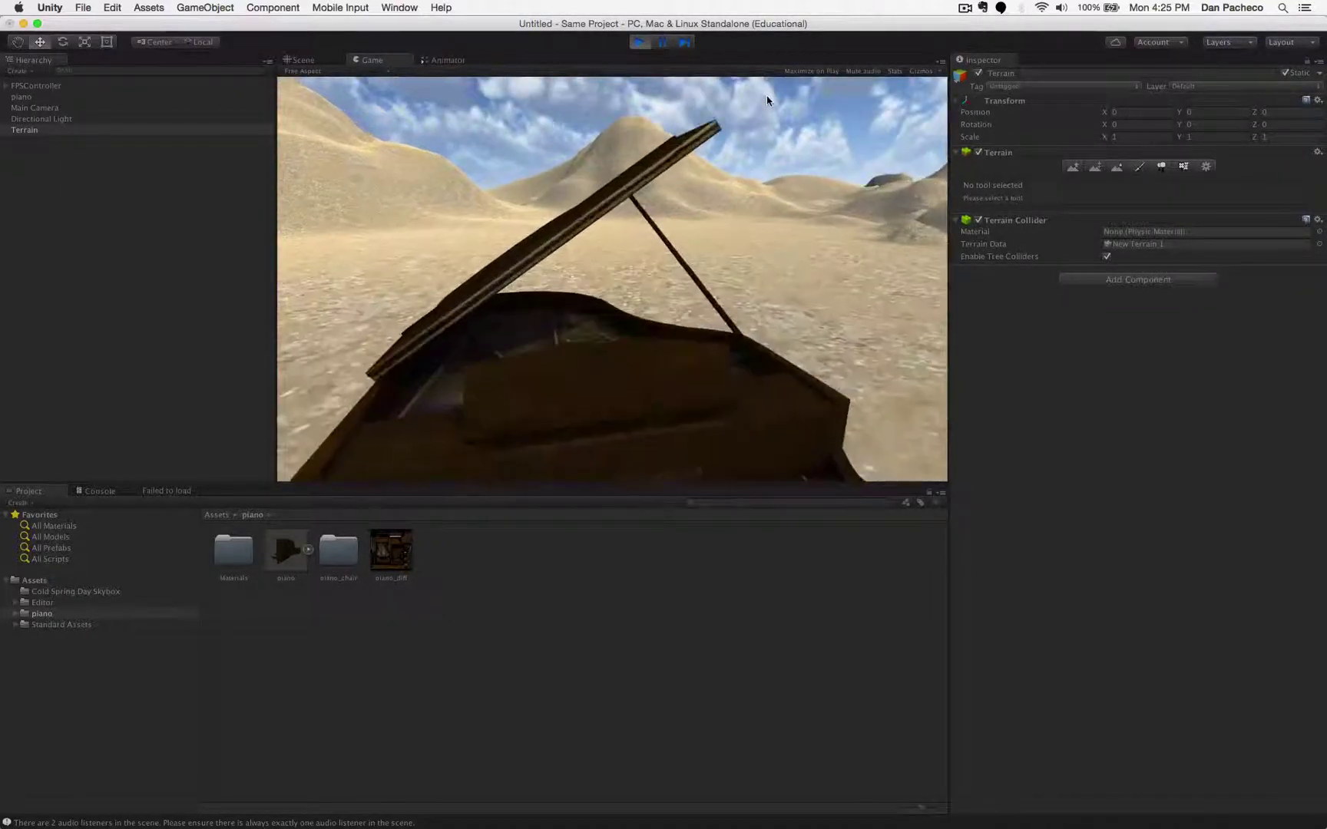
{"action": "key", "text": "w"}
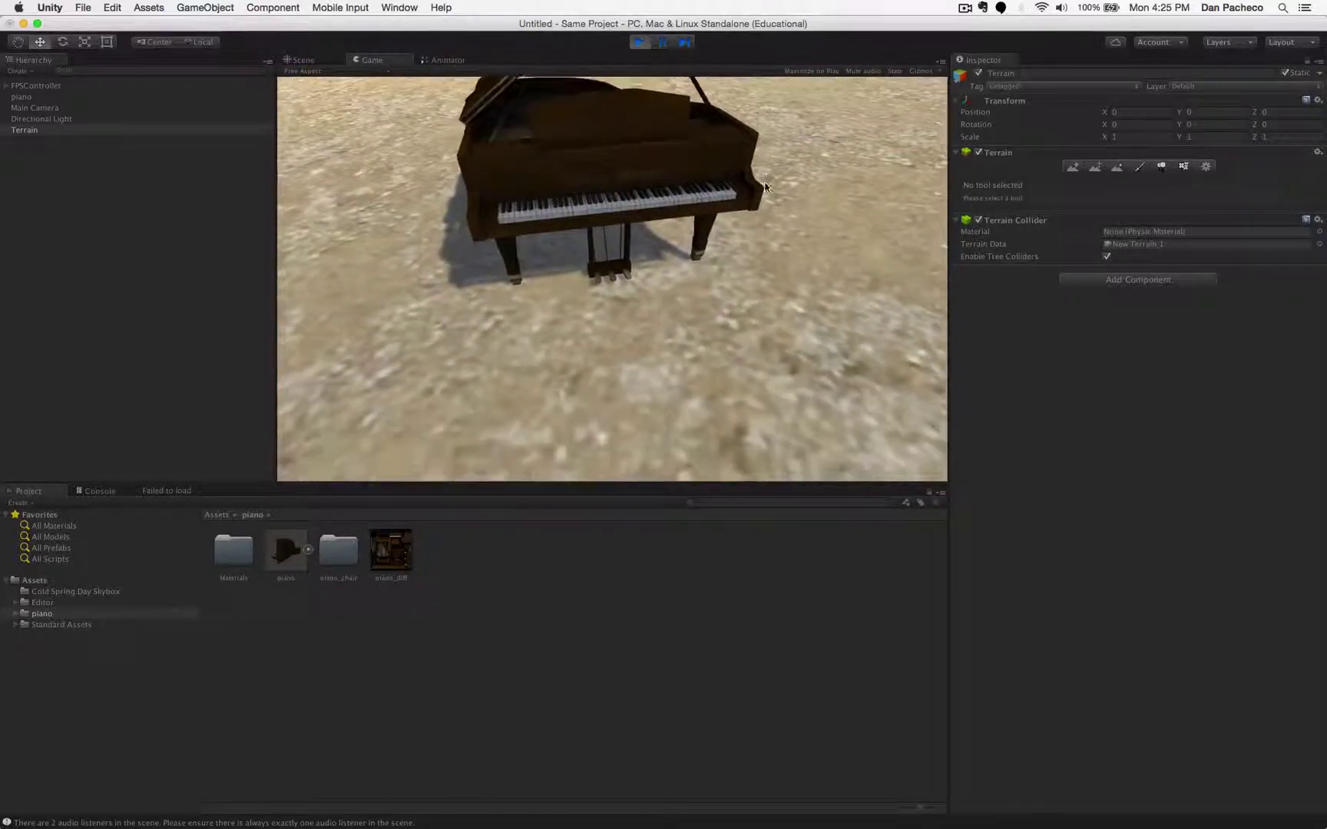
{"action": "key", "text": "space"}
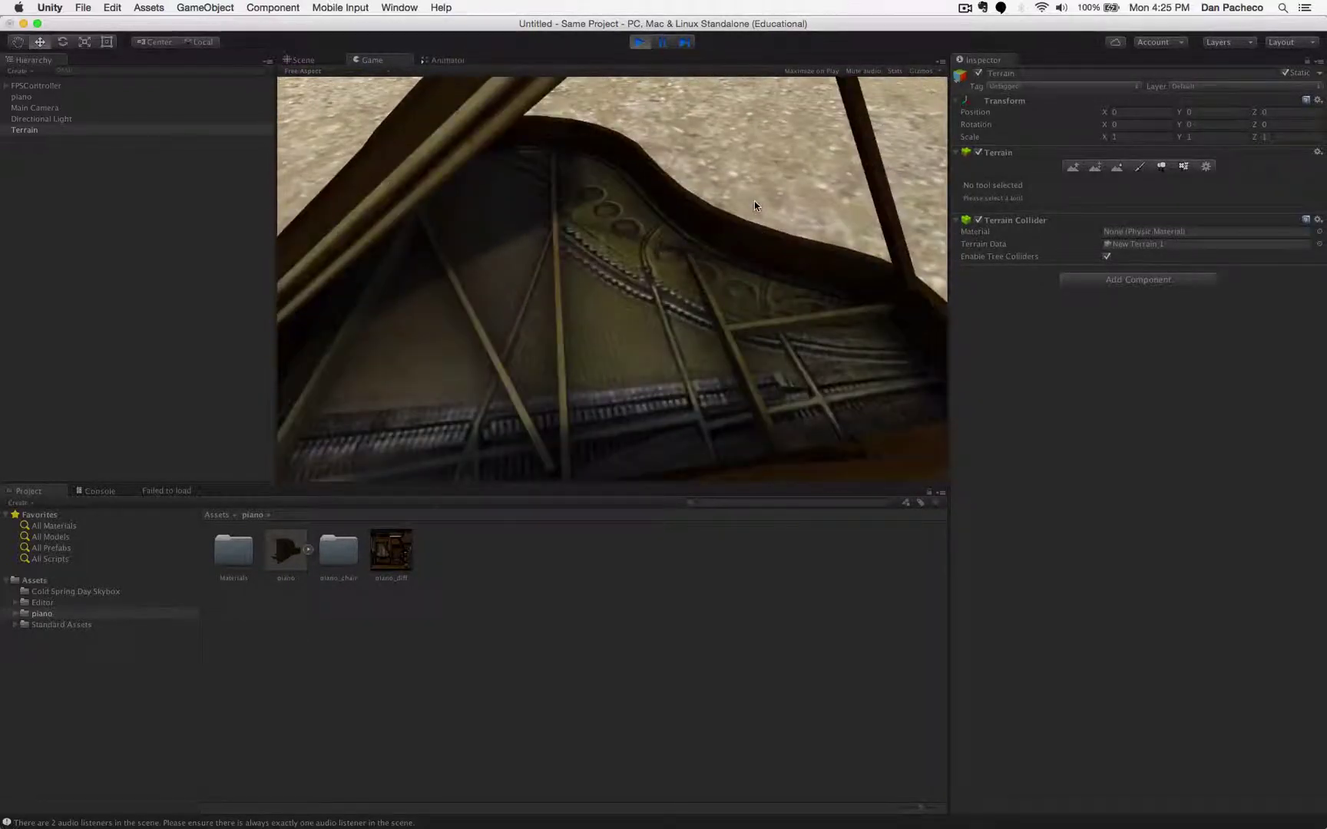
{"action": "key", "text": "s"}
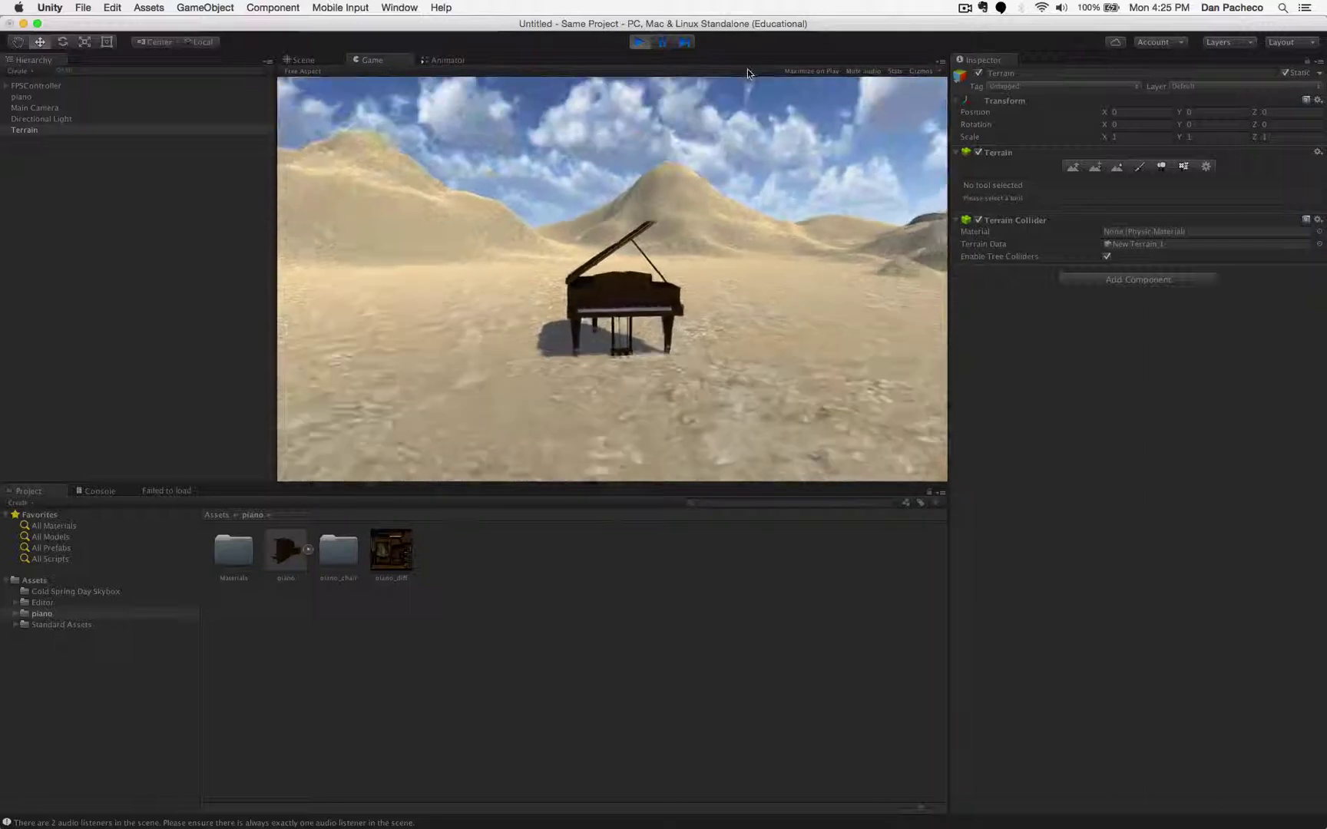
{"action": "key", "text": "w"}
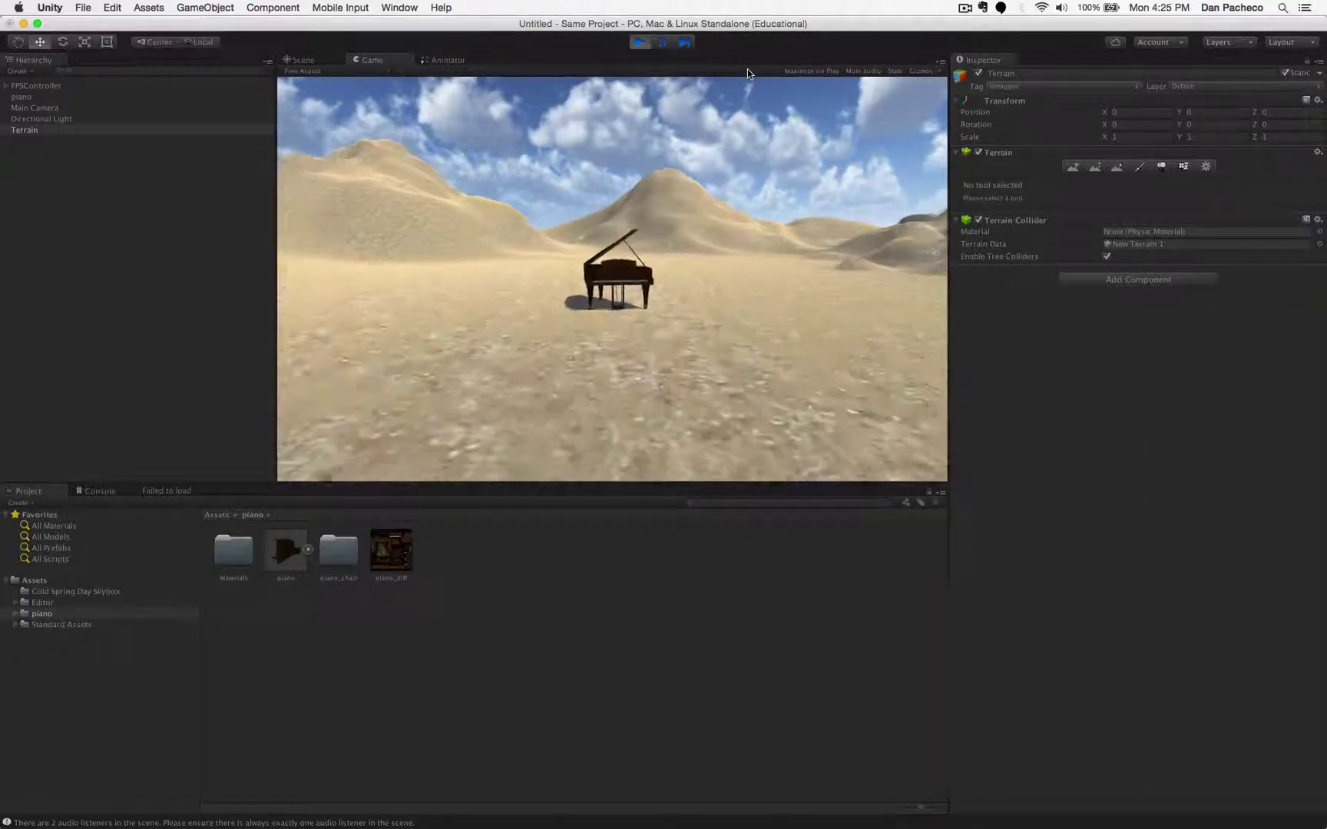
{"action": "key", "text": "w"}
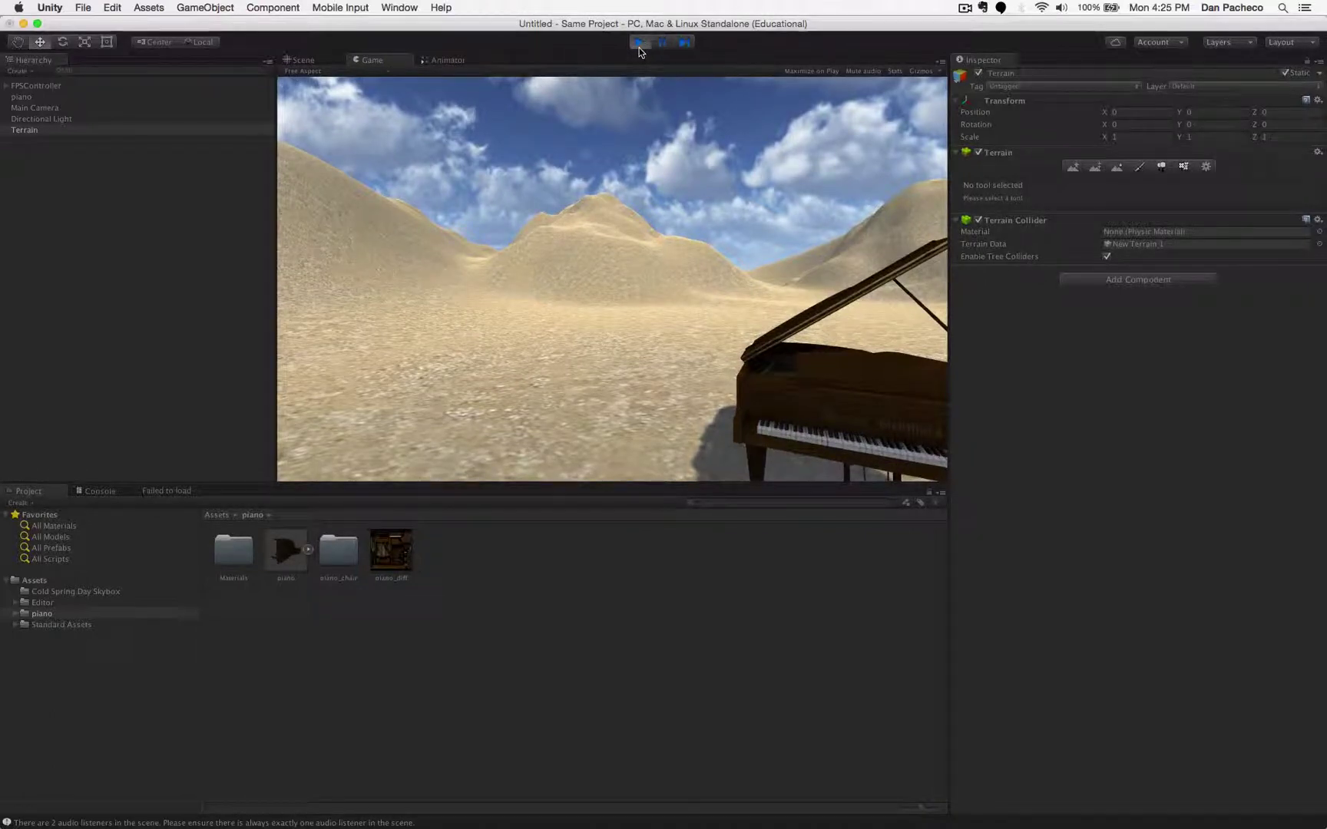
{"action": "left_click", "coordinate": [639, 43]}
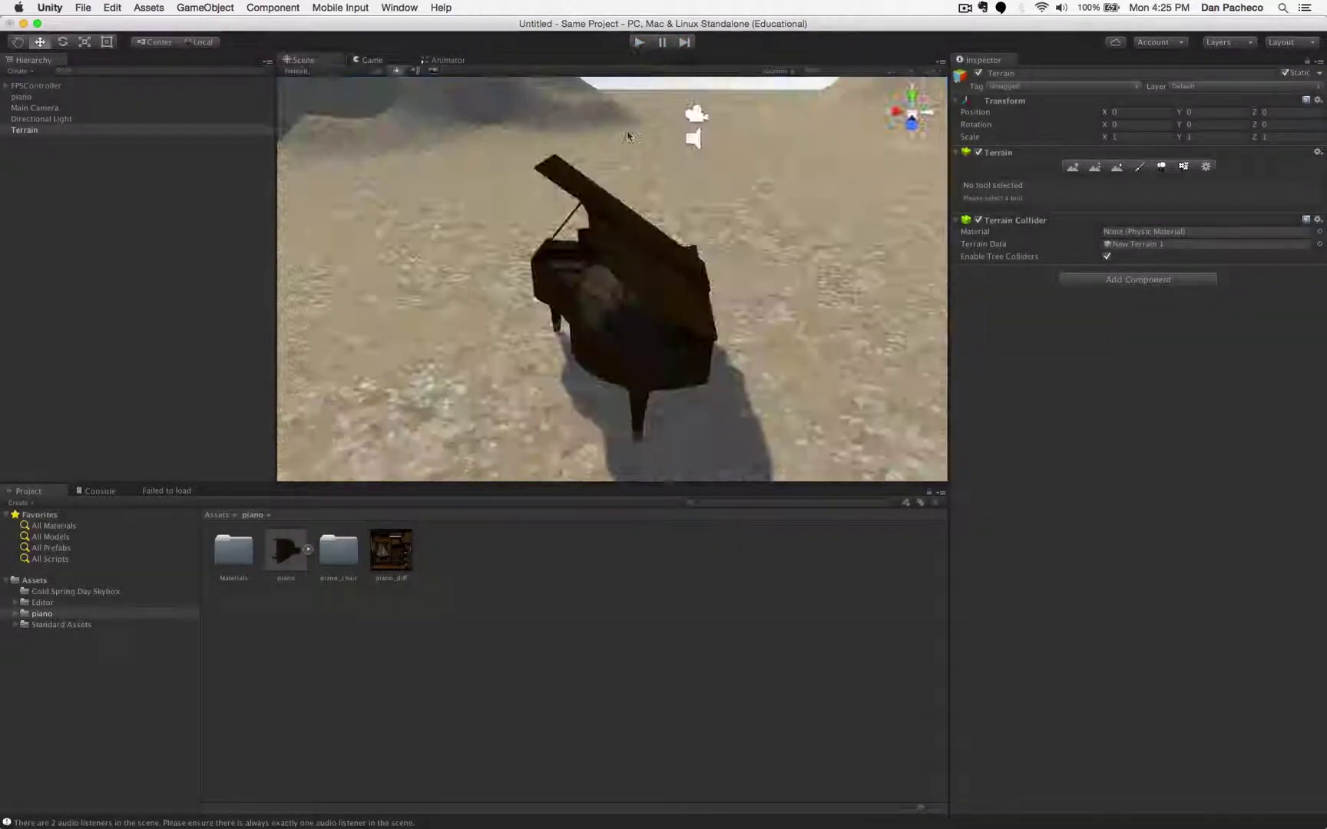
- Add a Directional Light from the GameObject > Light menu, brightening the sand around the piano
{"action": "scroll", "coordinate": [647, 220], "scroll_direction": "down", "scroll_amount": 5}
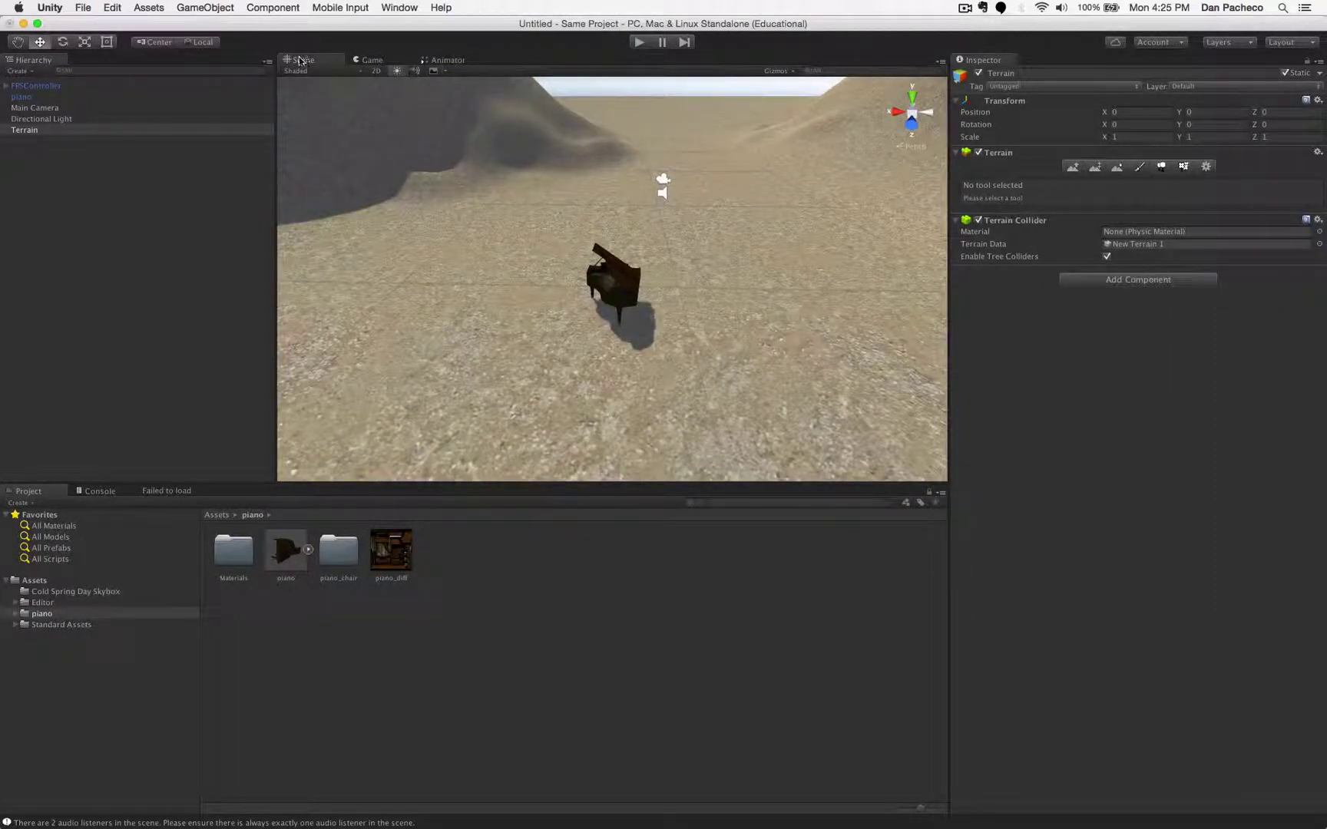
{"action": "left_click", "coordinate": [222, 10]}
{"action": "mouse_move", "coordinate": [218, 51]}
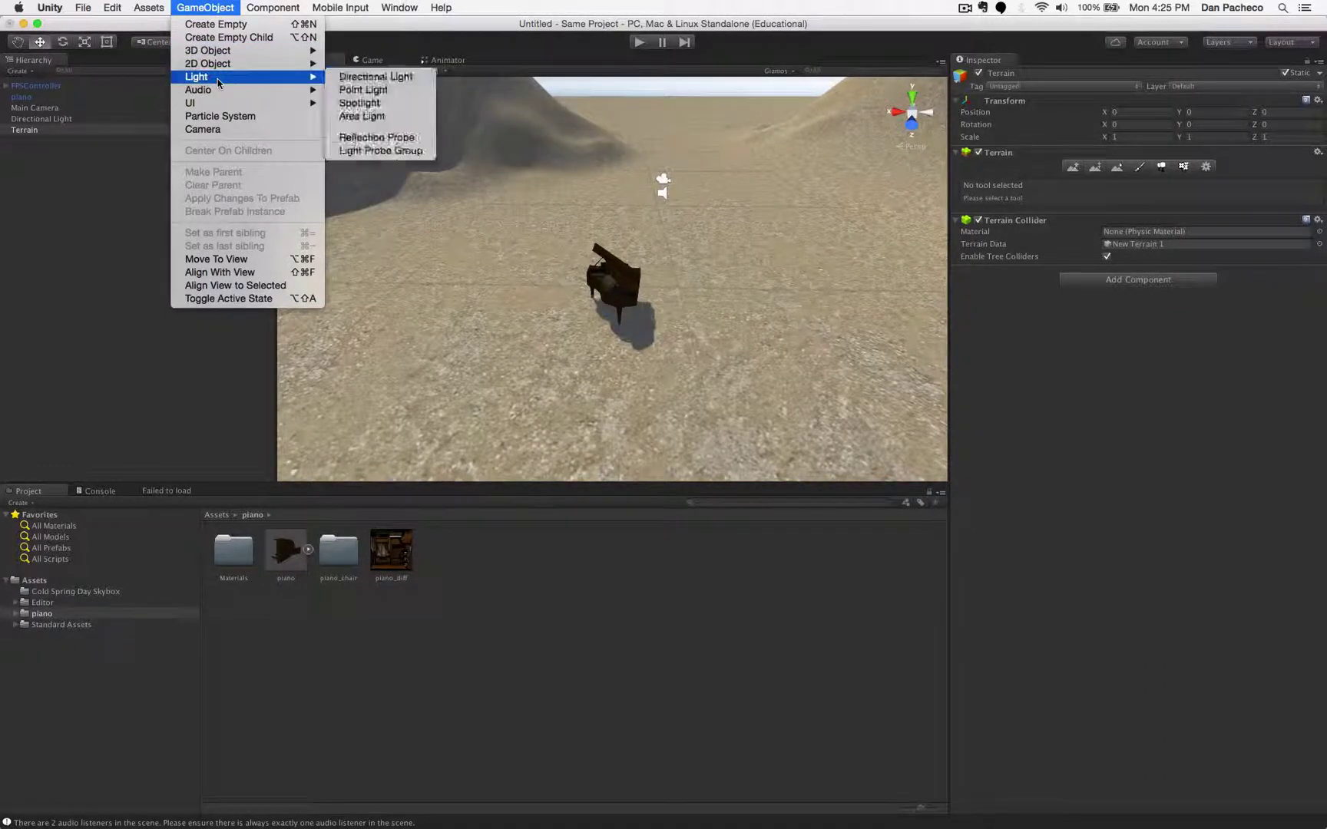
{"action": "mouse_move", "coordinate": [218, 78]}
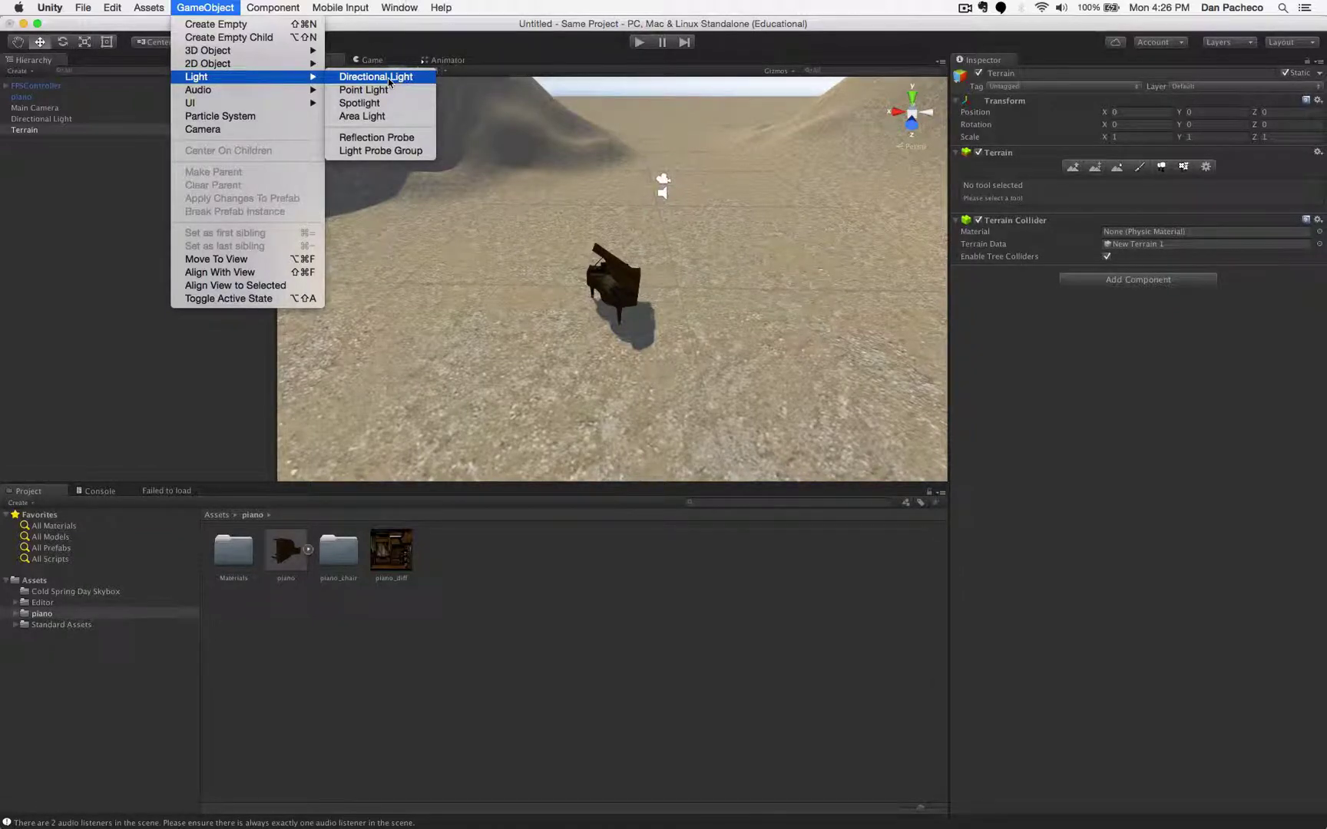
{"action": "left_click", "coordinate": [388, 79]}
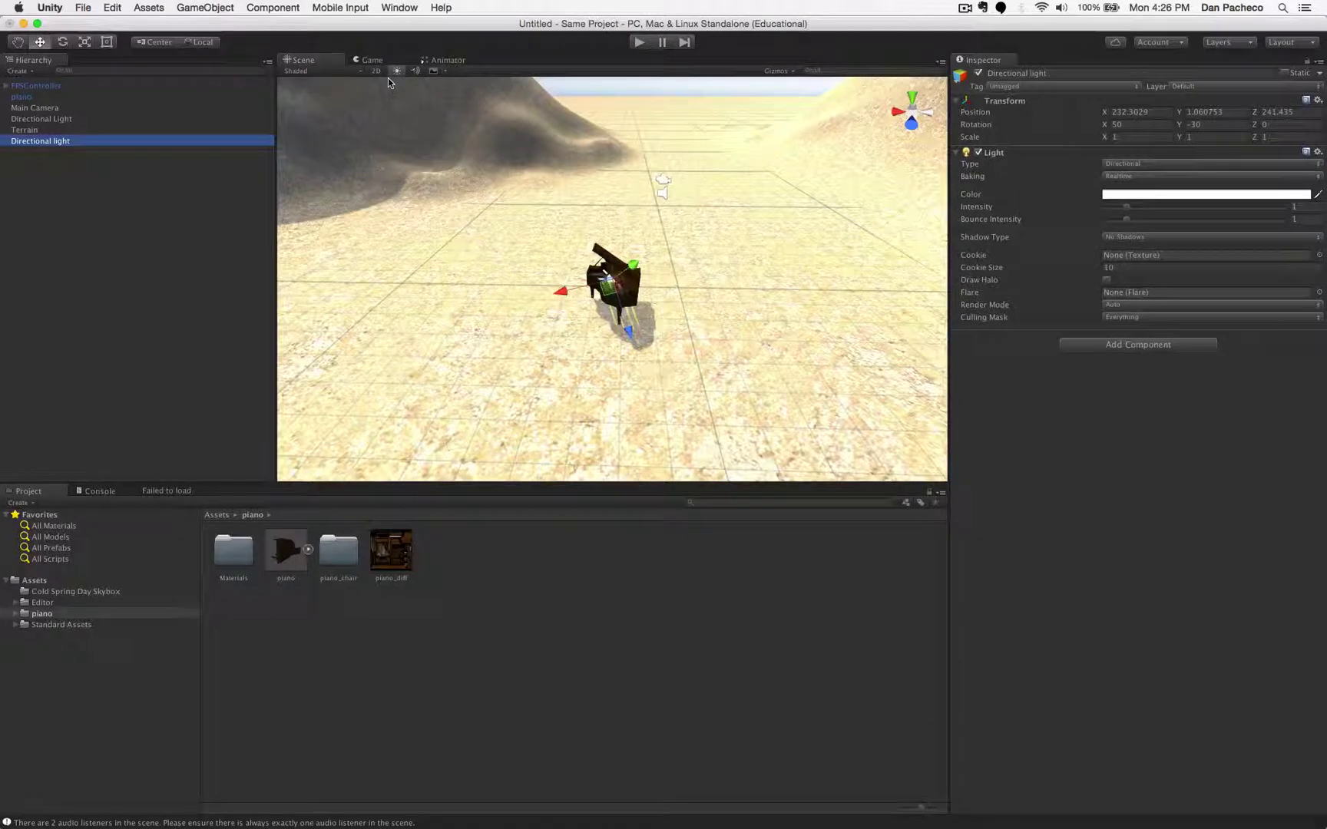
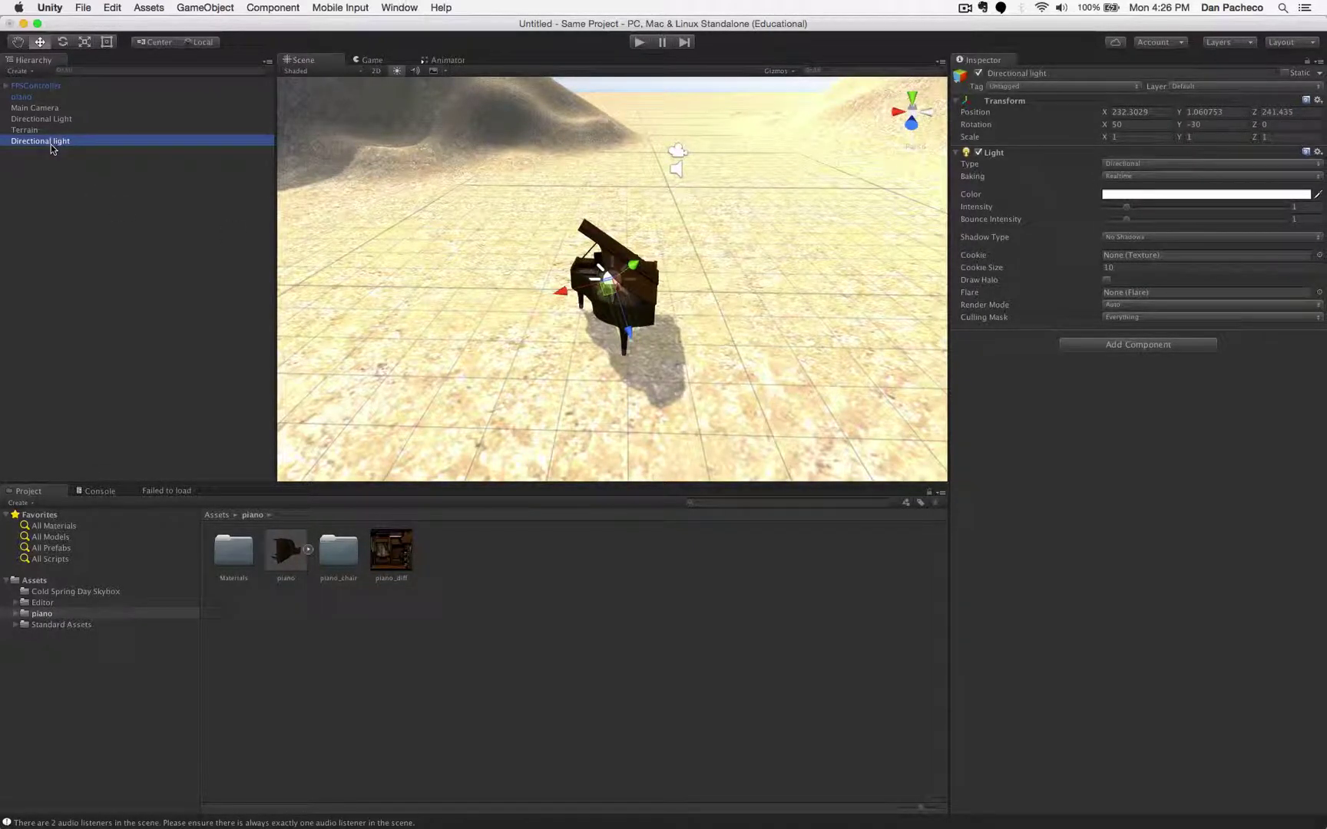
- Dim the Directional Light's intensity to 0.32
{"action": "key", "text": "Return"}
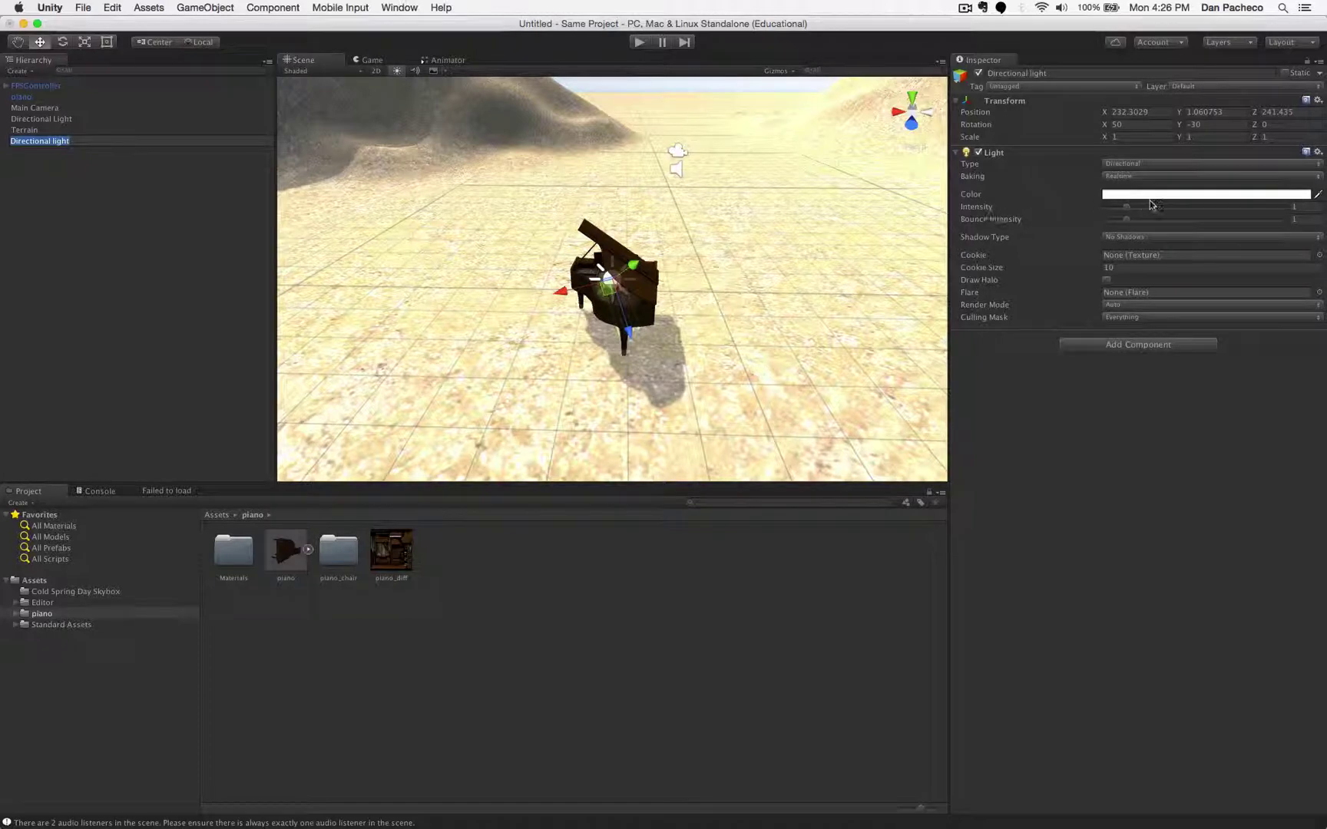
{"action": "left_click_drag", "start_coordinate": [1127, 206], "coordinate": [1113, 206]}
{"action": "scroll", "coordinate": [868, 141], "scroll_direction": "down", "scroll_amount": 3}
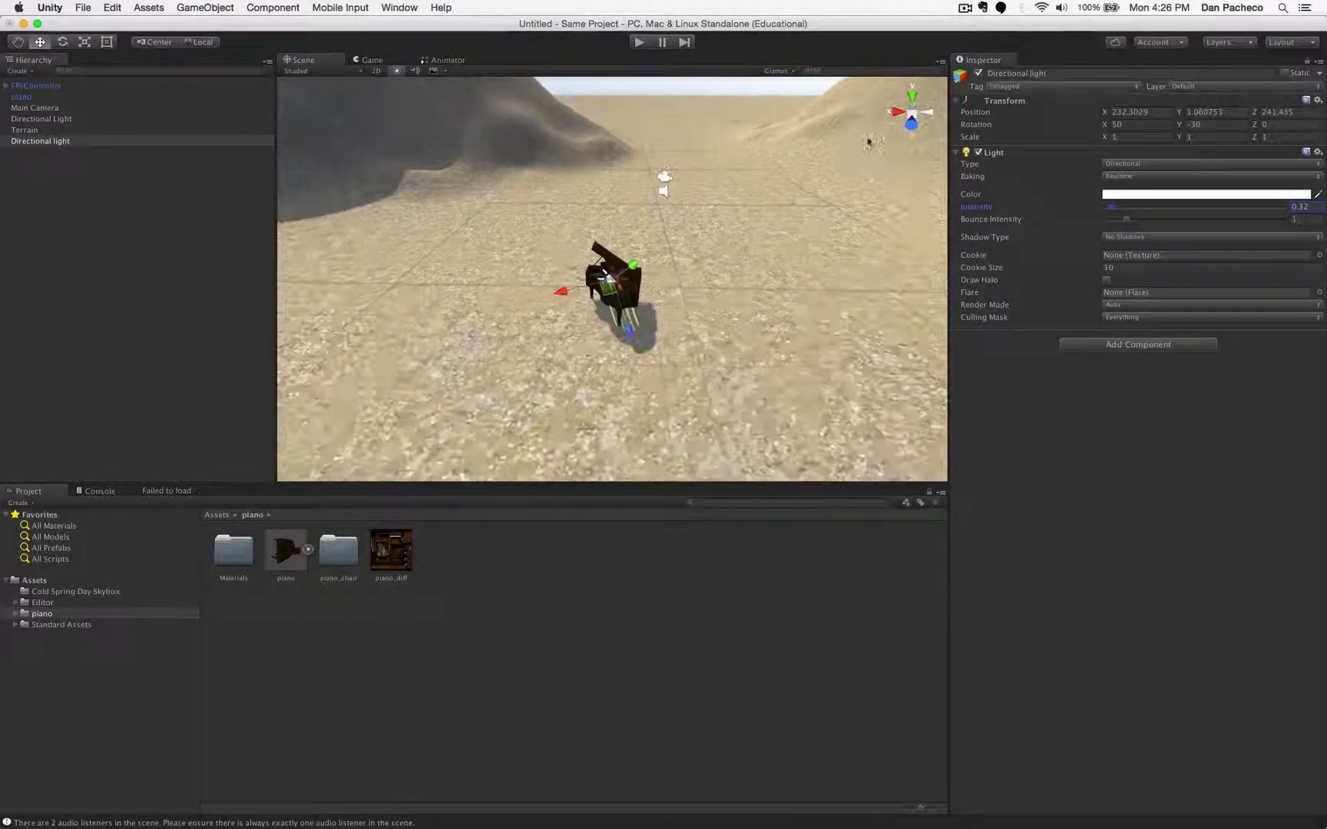
{"action": "scroll", "coordinate": [802, 191], "scroll_direction": "down", "scroll_amount": 10}
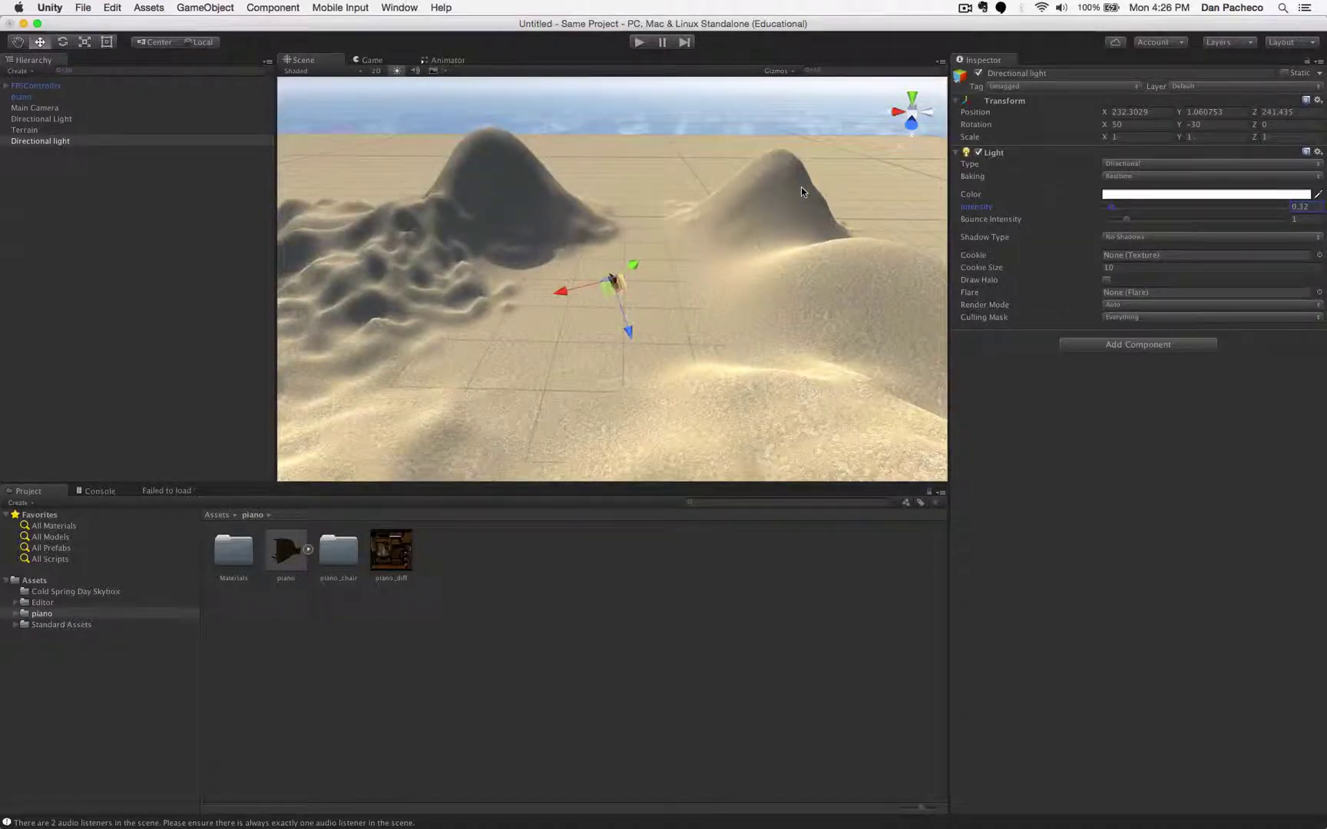
- Raise the Directional Light higher and tilt it to about 86° on X, shadowing the piano
{"action": "left_click", "coordinate": [63, 43]}
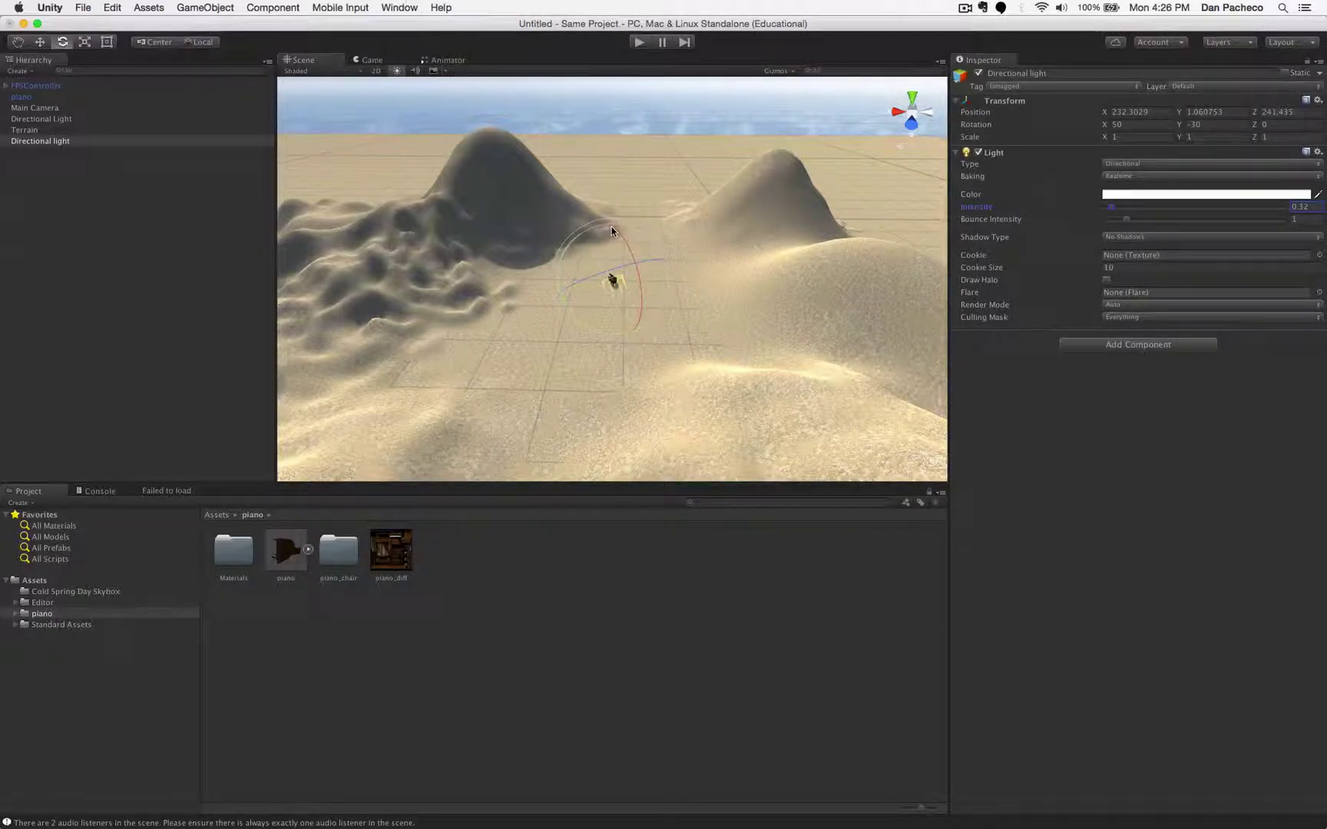
{"action": "left_click_drag", "start_coordinate": [612, 227], "coordinate": [639, 284]}
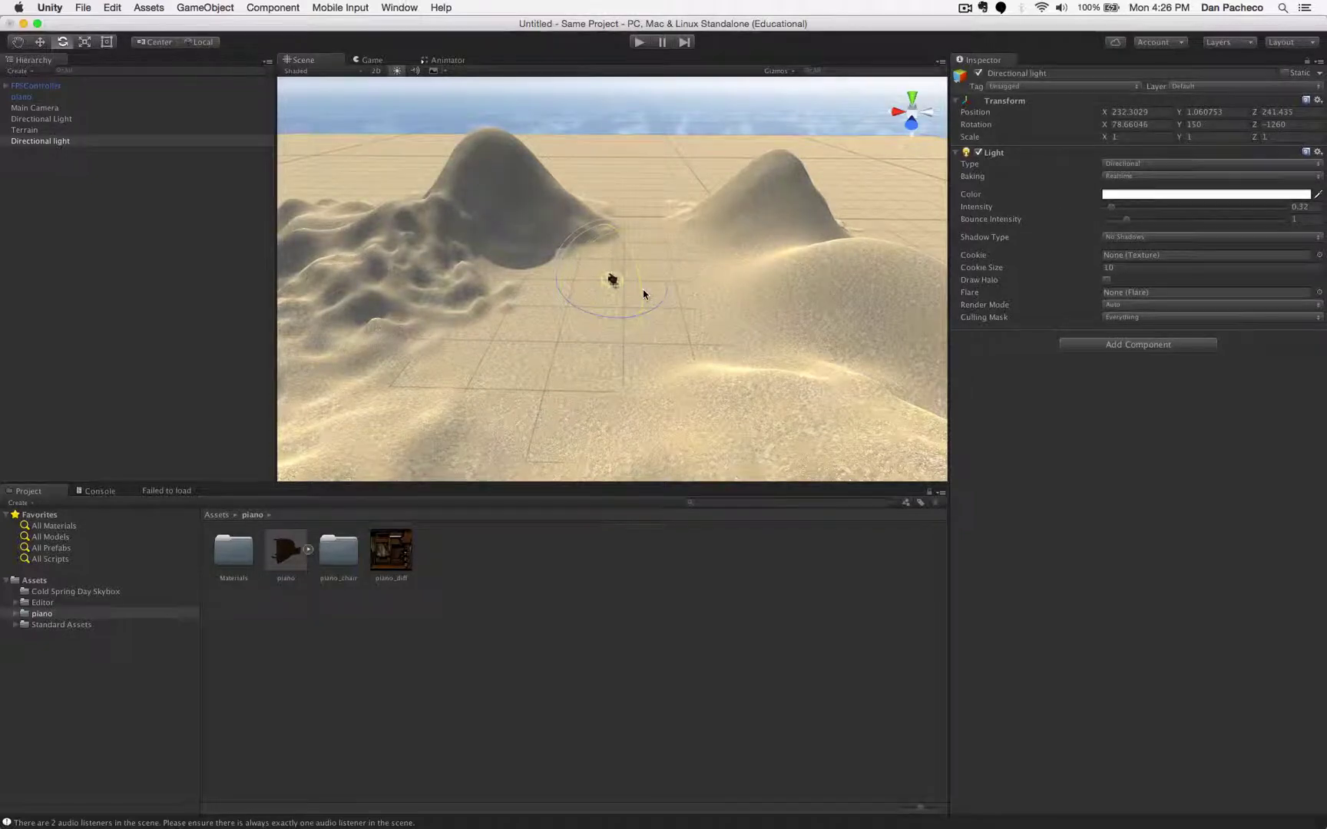
{"action": "mouse_move", "coordinate": [641, 293]}
{"action": "left_mouse_down"}
{"action": "mouse_move", "coordinate": [611, 265]}
{"action": "mouse_move", "coordinate": [614, 283]}
{"action": "mouse_move", "coordinate": [657, 275]}
{"action": "left_mouse_up"}
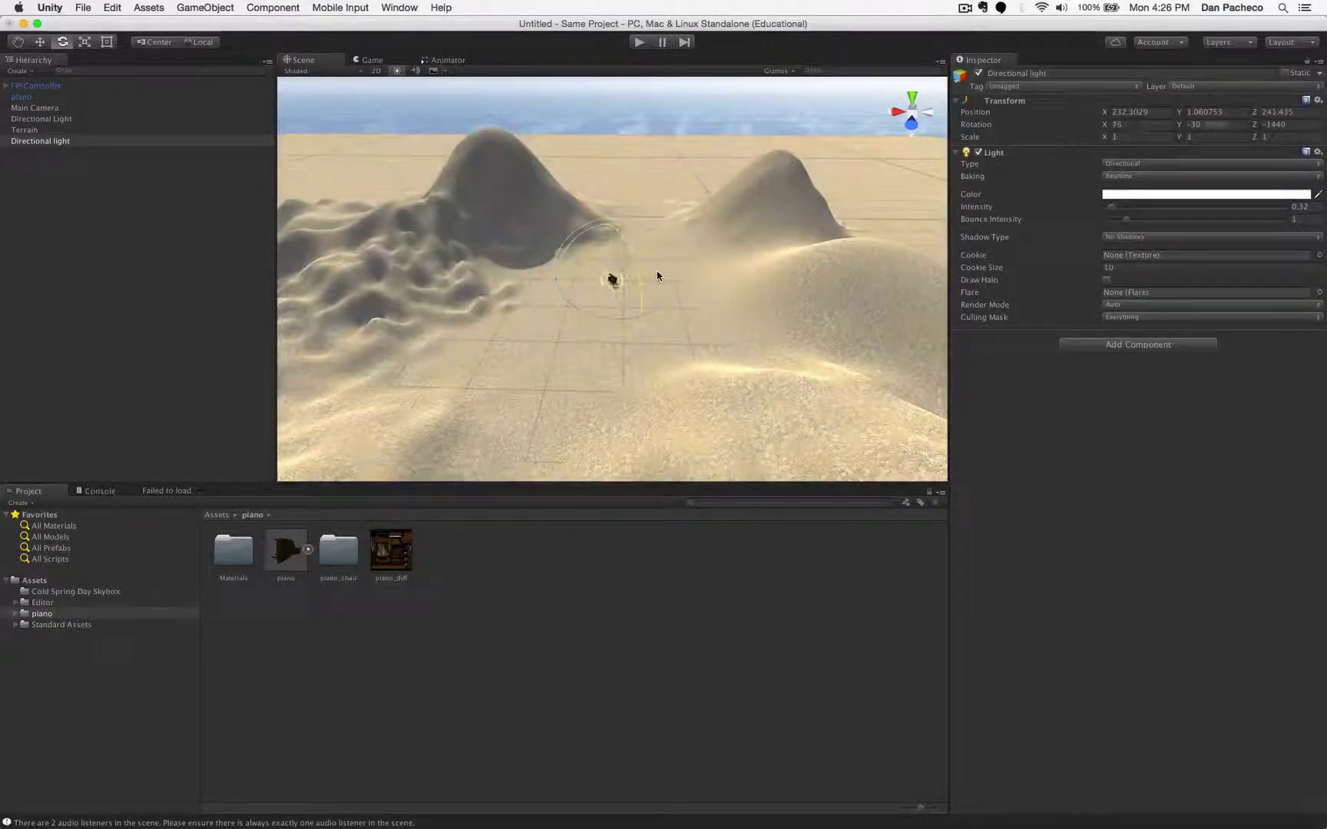
{"action": "left_click", "coordinate": [40, 42]}
{"action": "left_click_drag", "start_coordinate": [606, 320], "coordinate": [596, 246]}
{"action": "left_click", "coordinate": [62, 43]}
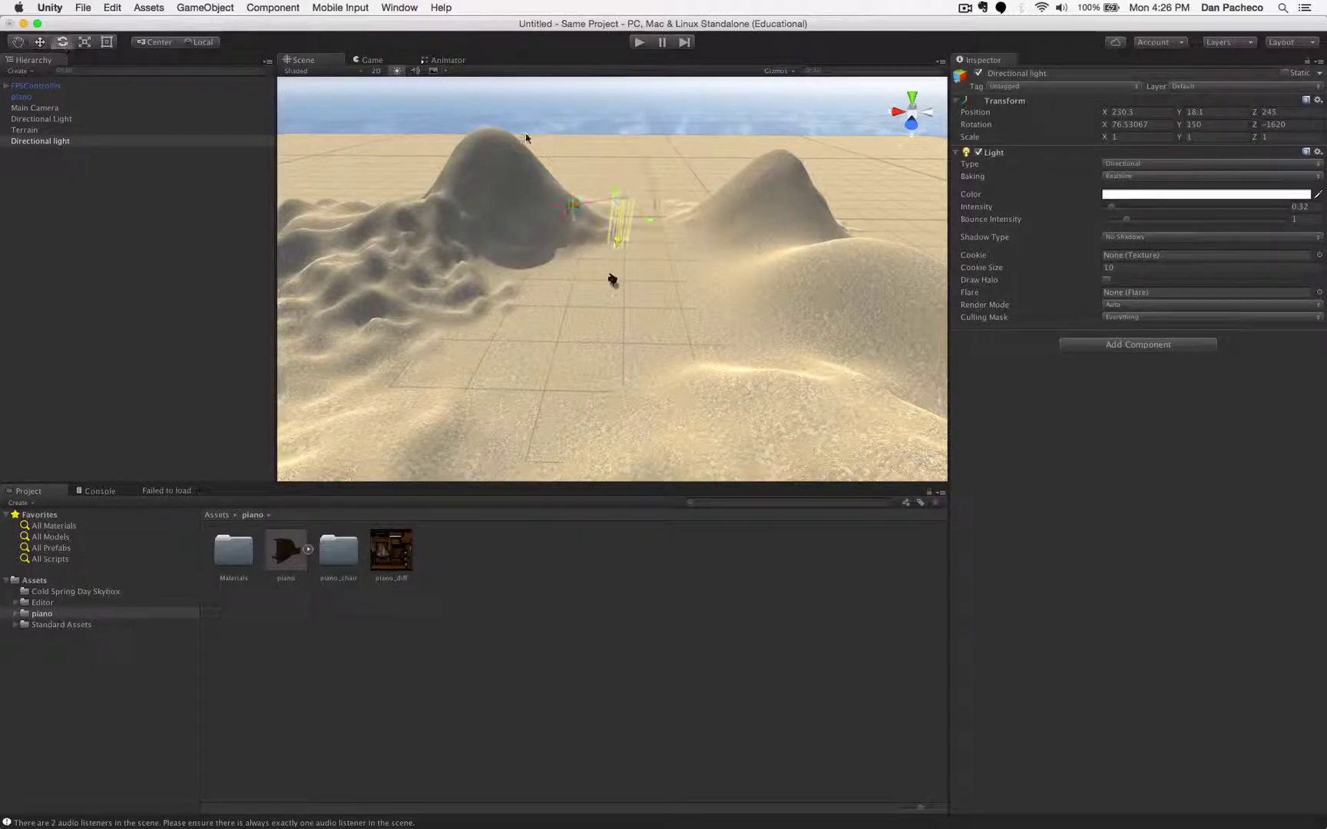
{"action": "left_click_drag", "start_coordinate": [635, 151], "coordinate": [551, 120]}
{"action": "mouse_move", "coordinate": [529, 100]}
{"action": "left_mouse_down"}
{"action": "mouse_move", "coordinate": [510, 87]}
{"action": "mouse_move", "coordinate": [531, 129]}
{"action": "mouse_move", "coordinate": [601, 194]}
{"action": "mouse_move", "coordinate": [581, 194]}
{"action": "left_mouse_up"}
{"action": "scroll", "coordinate": [623, 309], "scroll_direction": "up", "scroll_amount": 10}
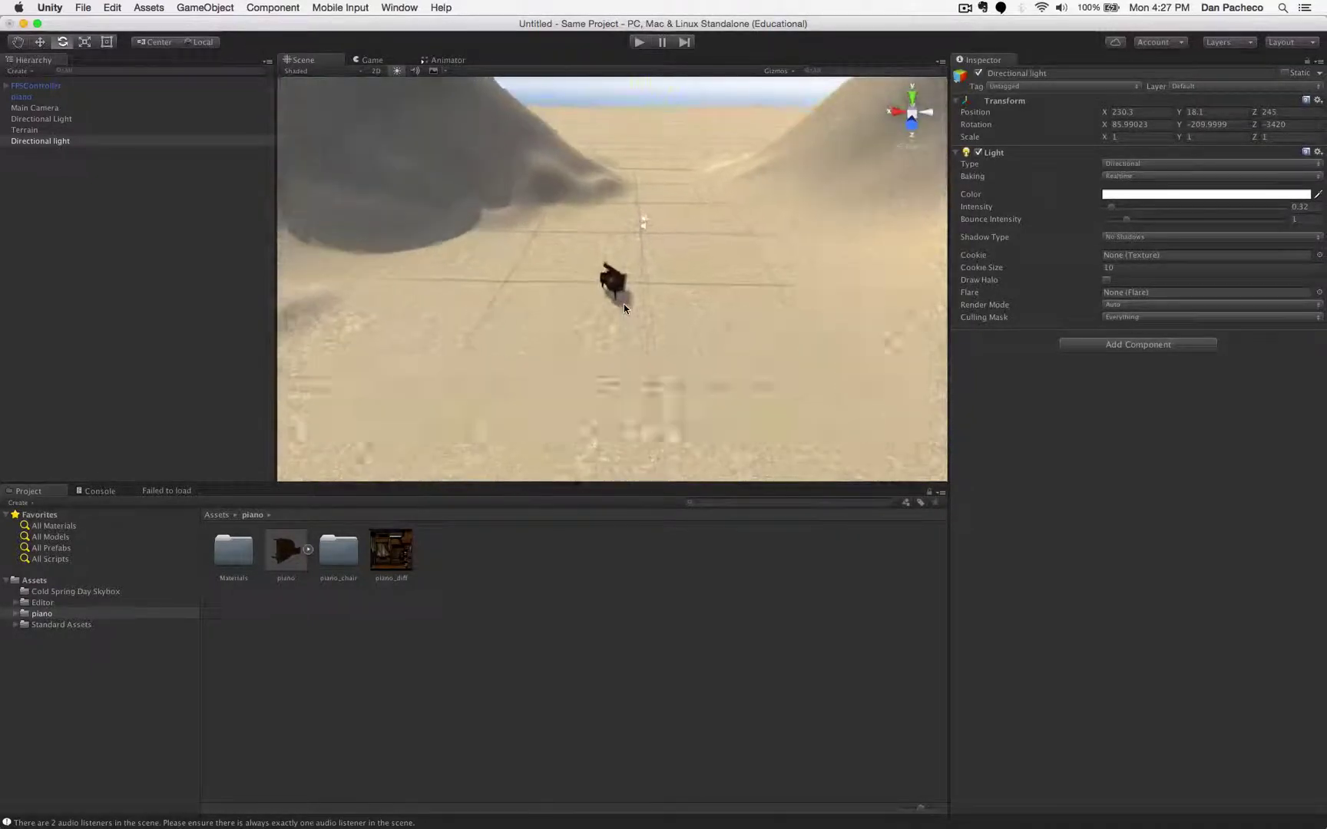
{"action": "left_click", "coordinate": [929, 113]}
- From a front view, lower the Directional Light's intensity to 0.23
{"action": "left_click", "coordinate": [930, 113]}
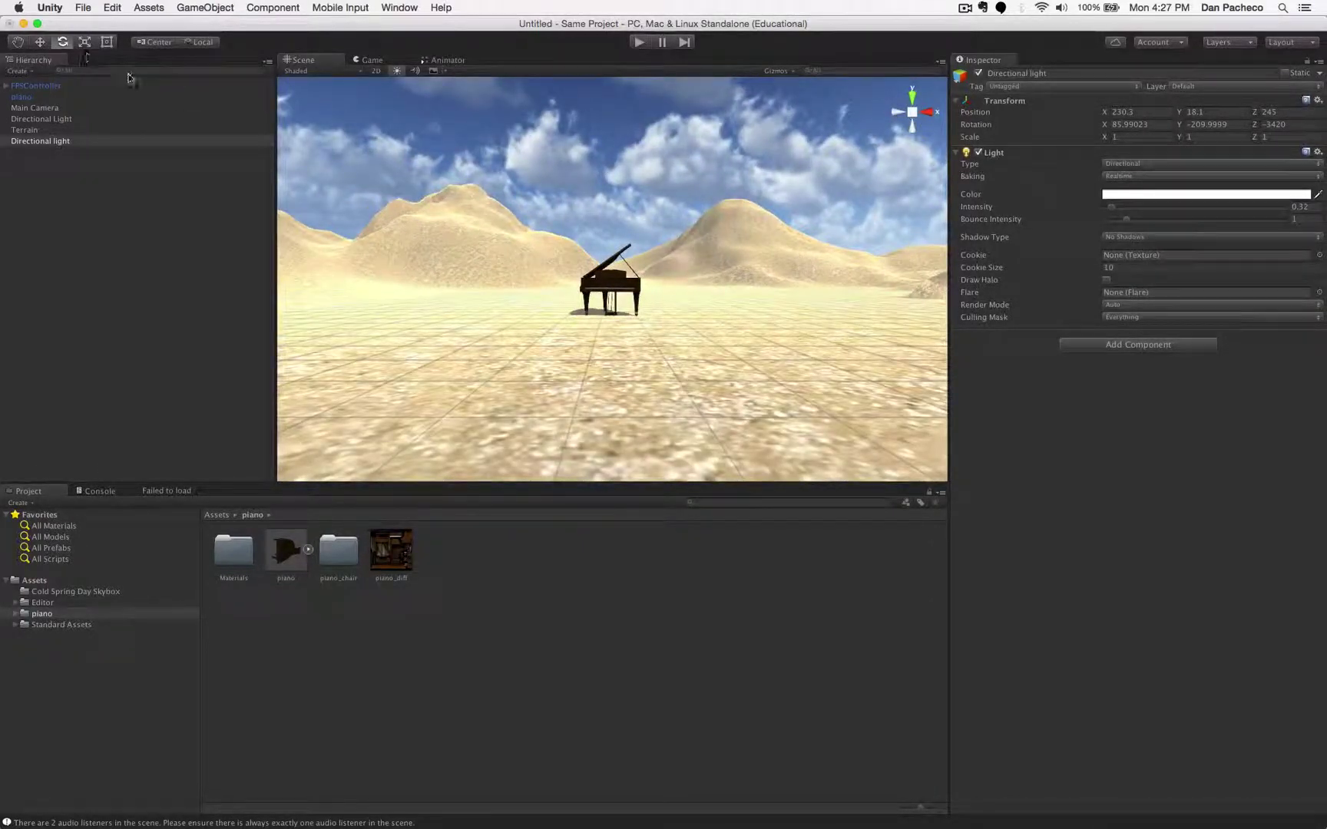
{"action": "scroll", "coordinate": [747, 240], "scroll_direction": "up", "scroll_amount": 5}
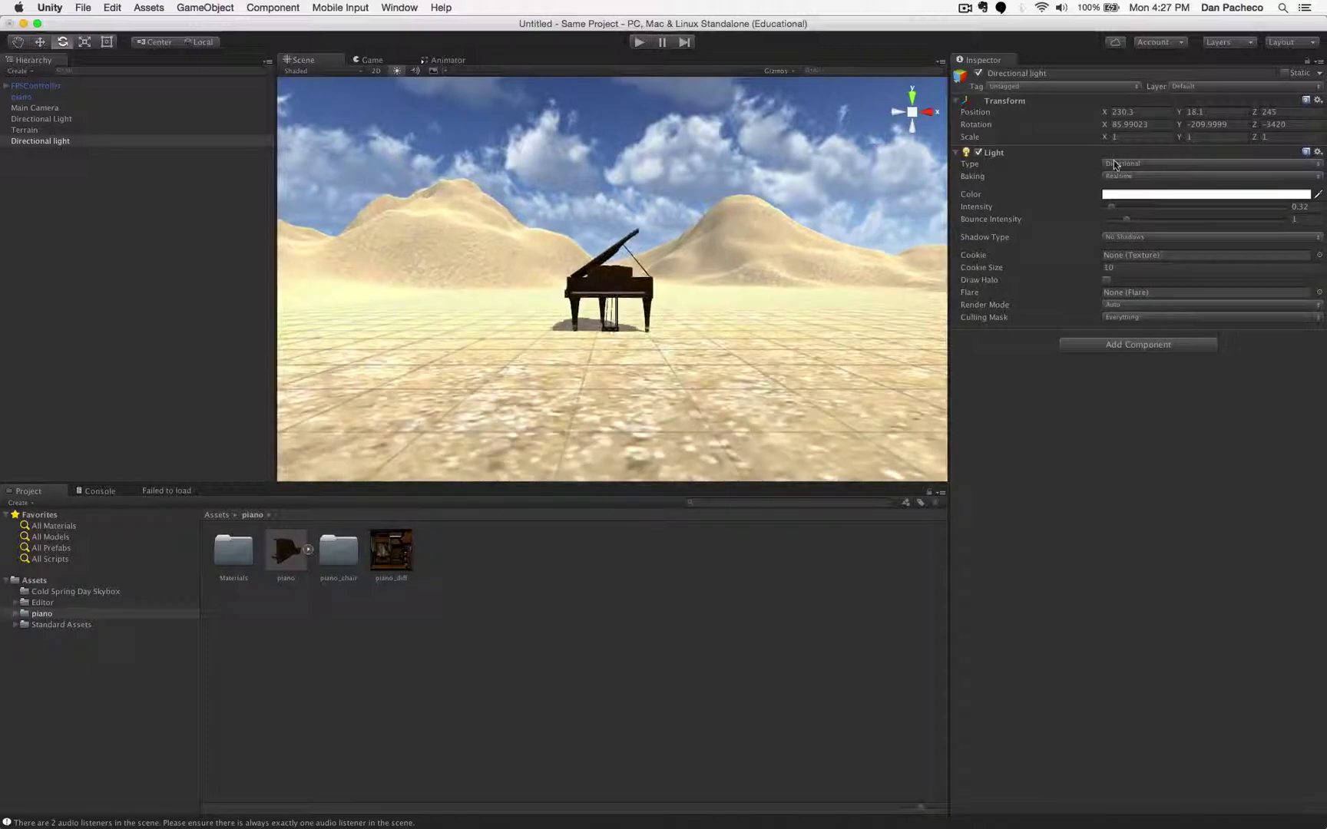
{"action": "left_click_drag", "start_coordinate": [1113, 212], "coordinate": [1110, 212]}
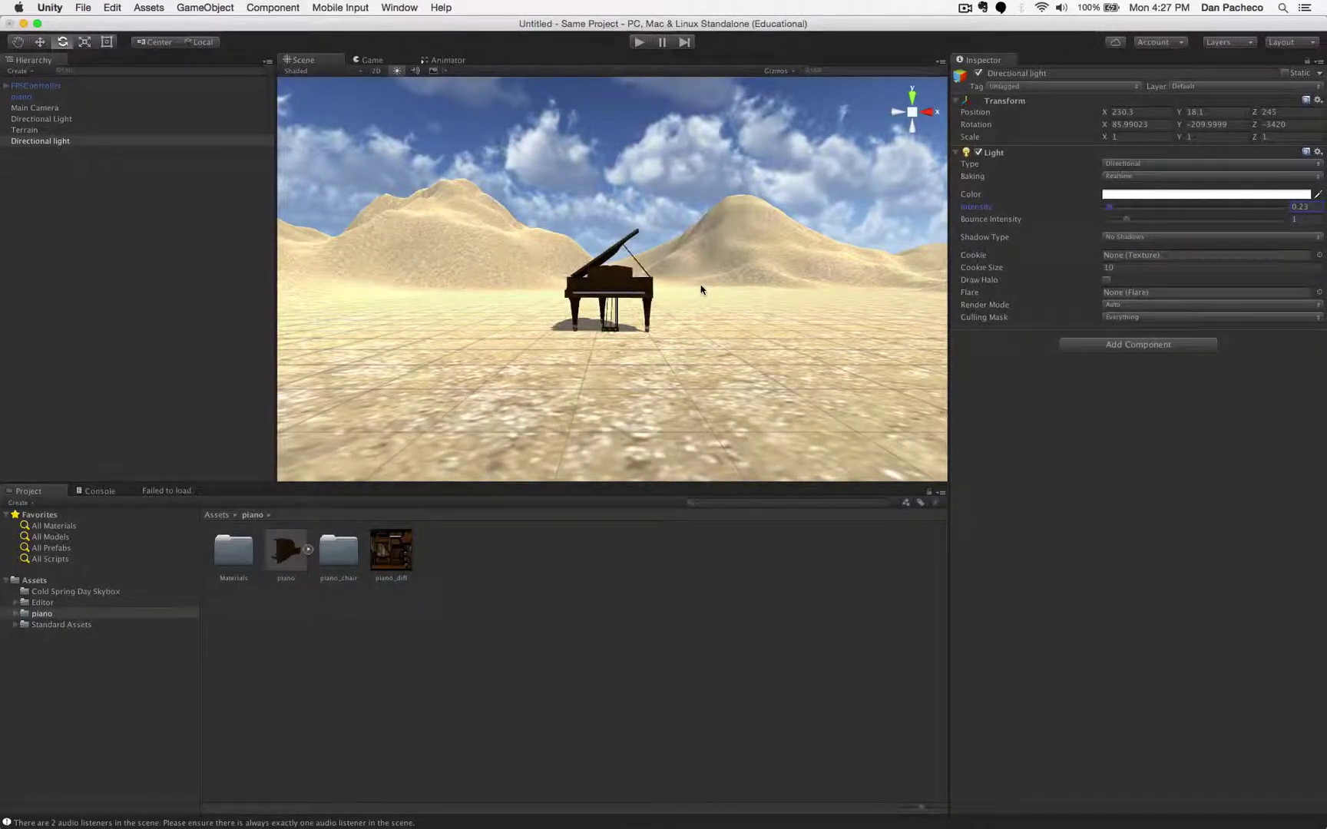
{"action": "scroll", "coordinate": [701, 289], "scroll_direction": "up", "scroll_amount": 5}
{"action": "scroll", "coordinate": [701, 289], "scroll_direction": "down", "scroll_amount": 3}
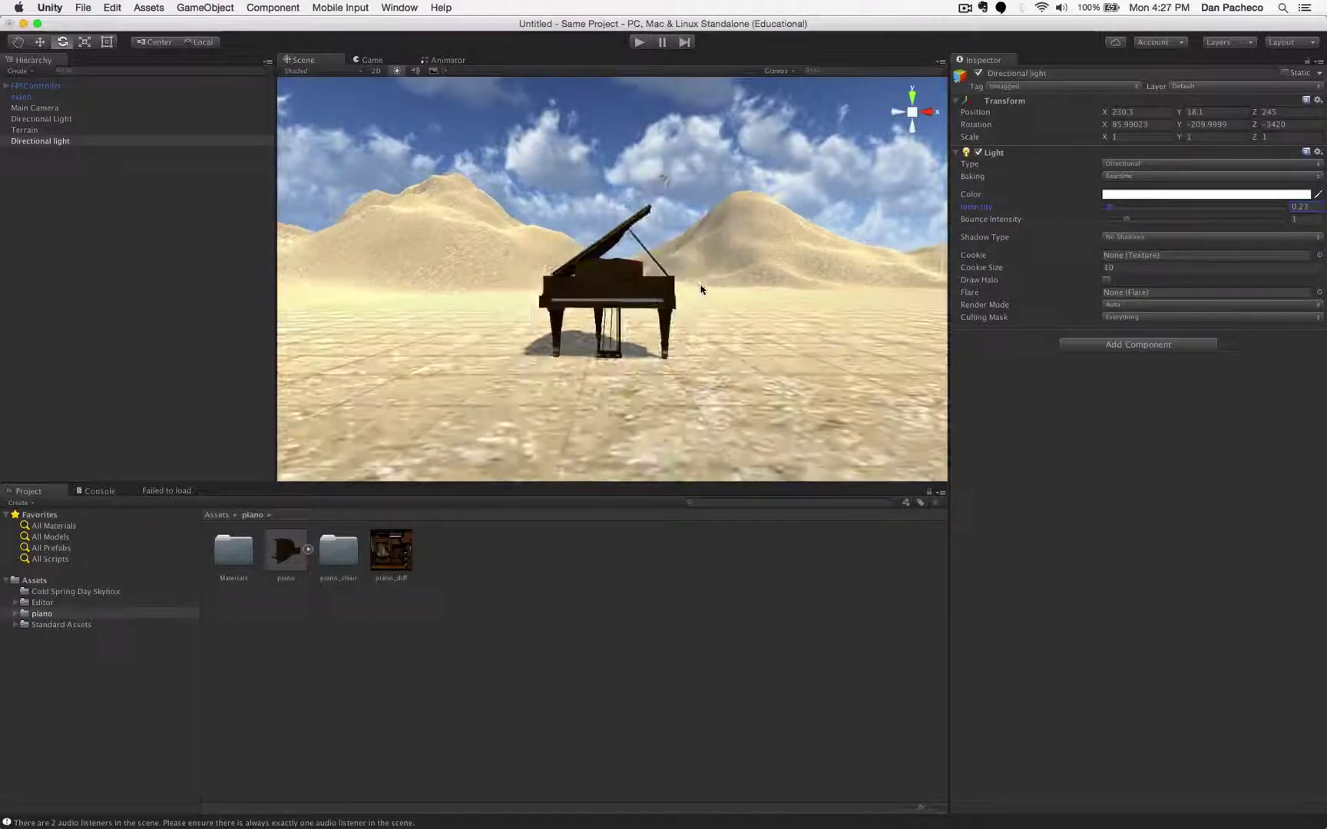
{"action": "scroll", "coordinate": [701, 290], "scroll_direction": "up", "scroll_amount": 1}
{"action": "scroll", "coordinate": [705, 294], "scroll_direction": "up", "scroll_amount": 4}
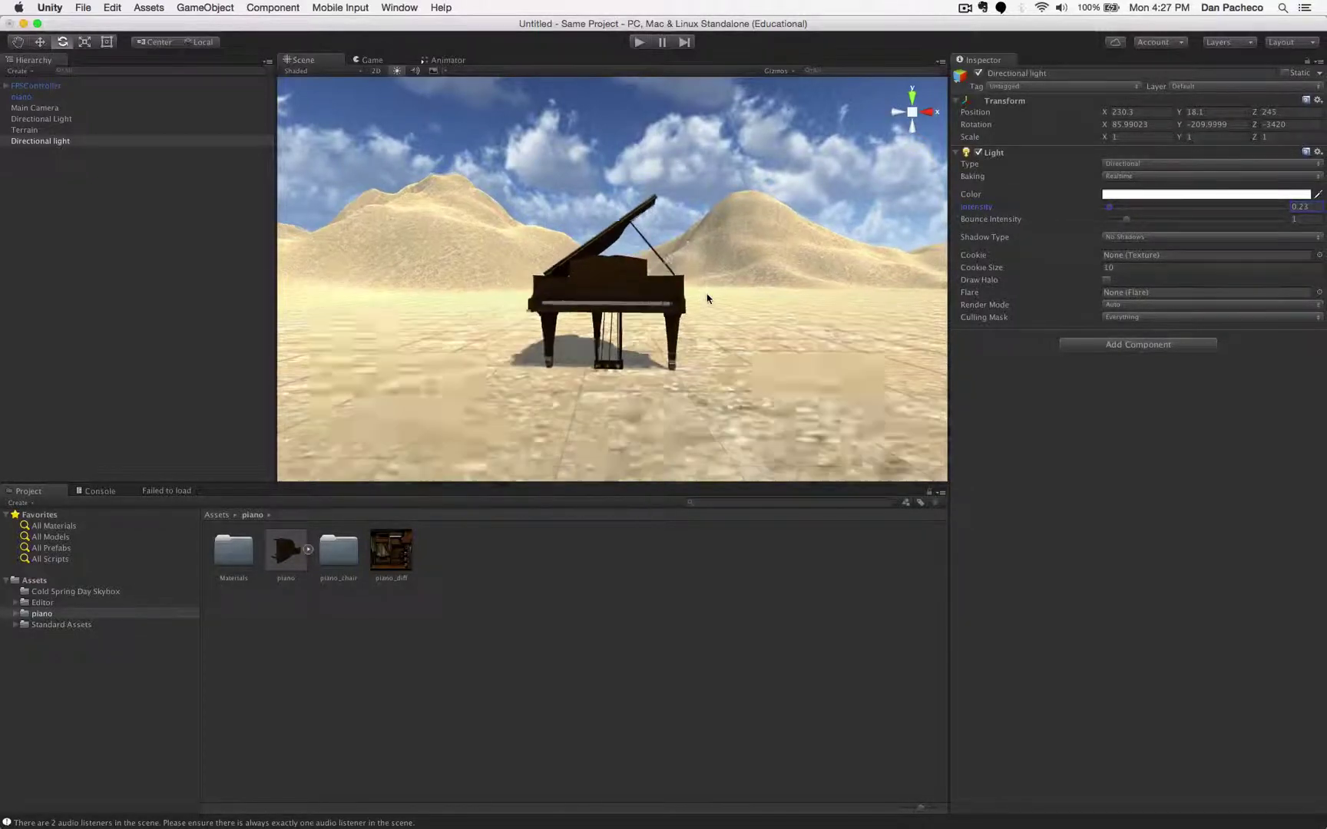
{"action": "scroll", "coordinate": [705, 293], "scroll_direction": "down", "scroll_amount": 3}
{"action": "scroll", "coordinate": [741, 308], "scroll_direction": "up", "scroll_amount": 5}
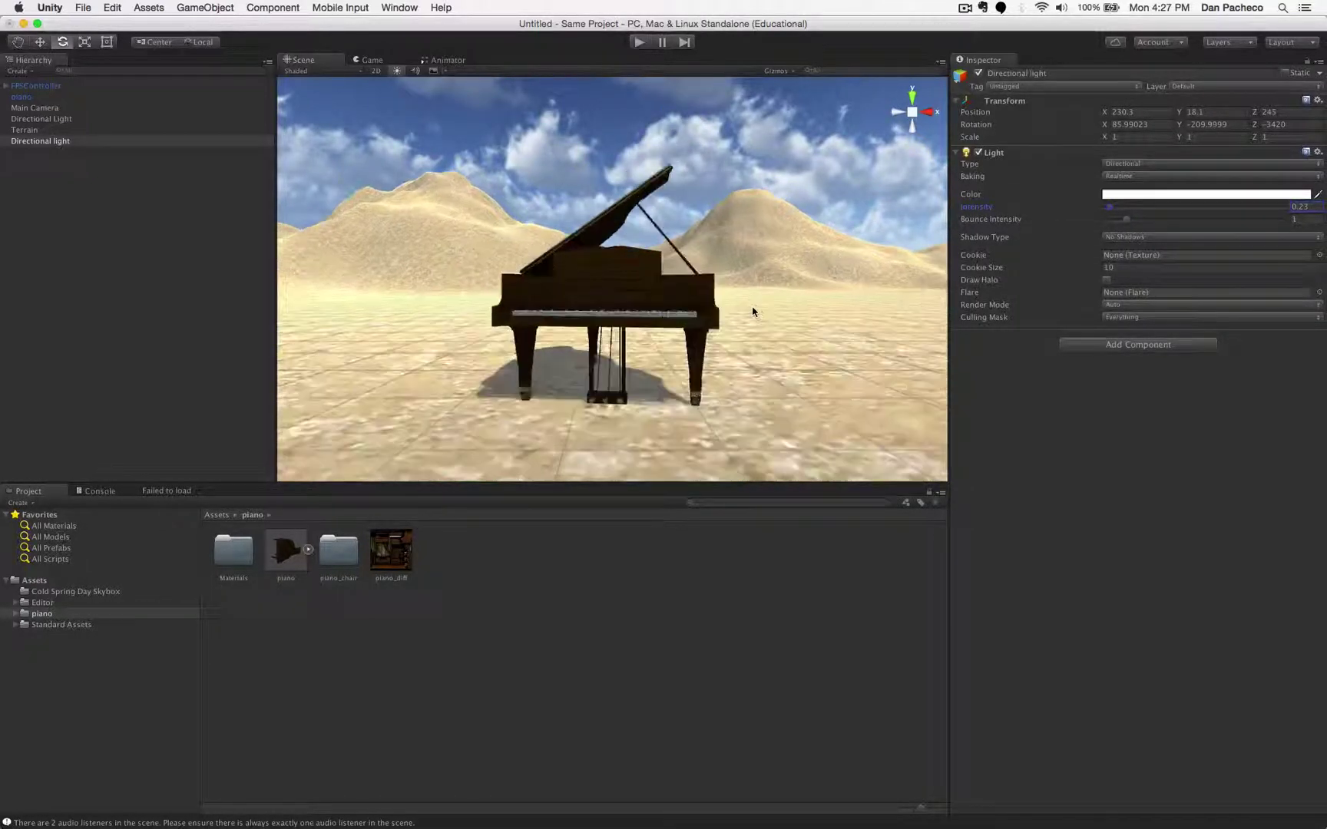
{"action": "scroll", "coordinate": [748, 338], "scroll_direction": "down", "scroll_amount": 7}
{"action": "scroll", "coordinate": [748, 341], "scroll_direction": "up", "scroll_amount": 2}
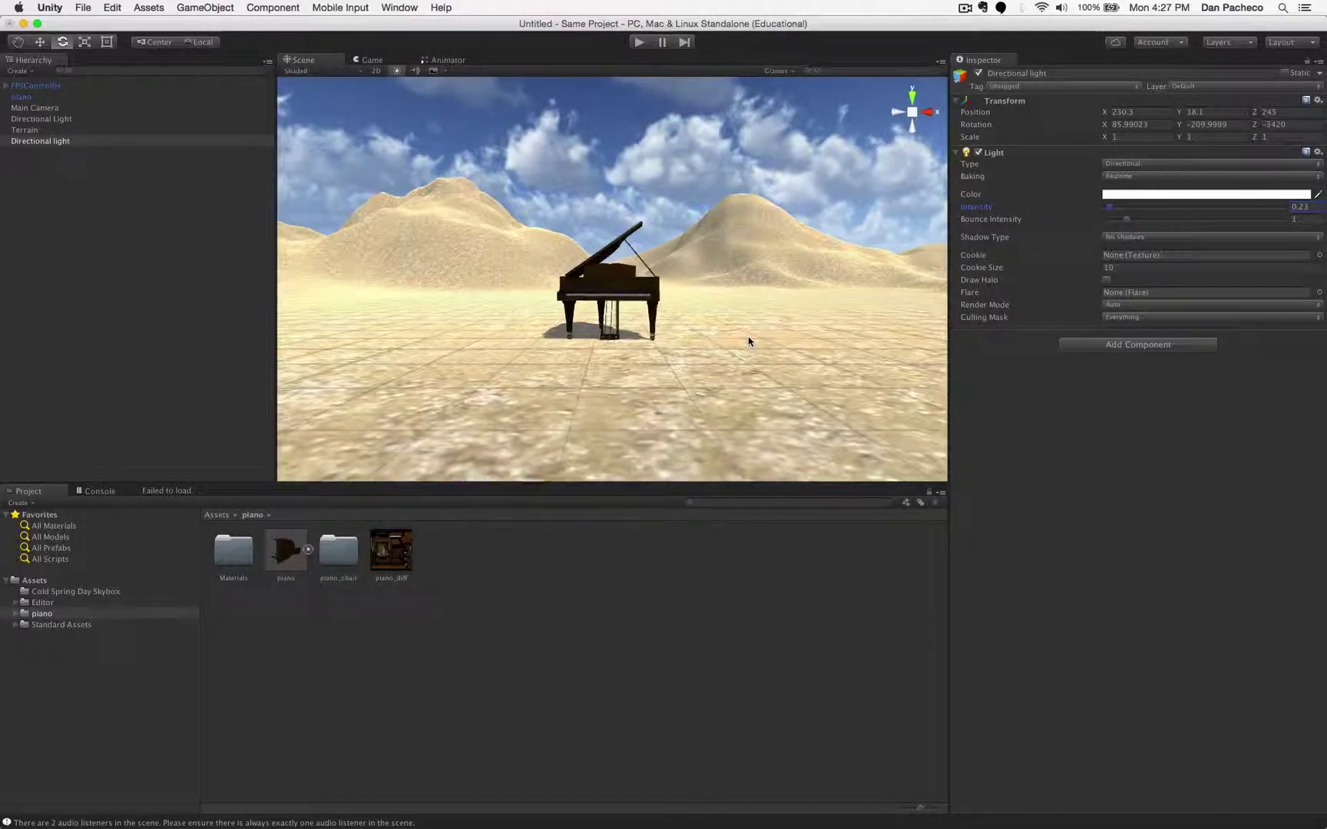
{"action": "scroll", "coordinate": [748, 340], "scroll_direction": "up", "scroll_amount": 2}
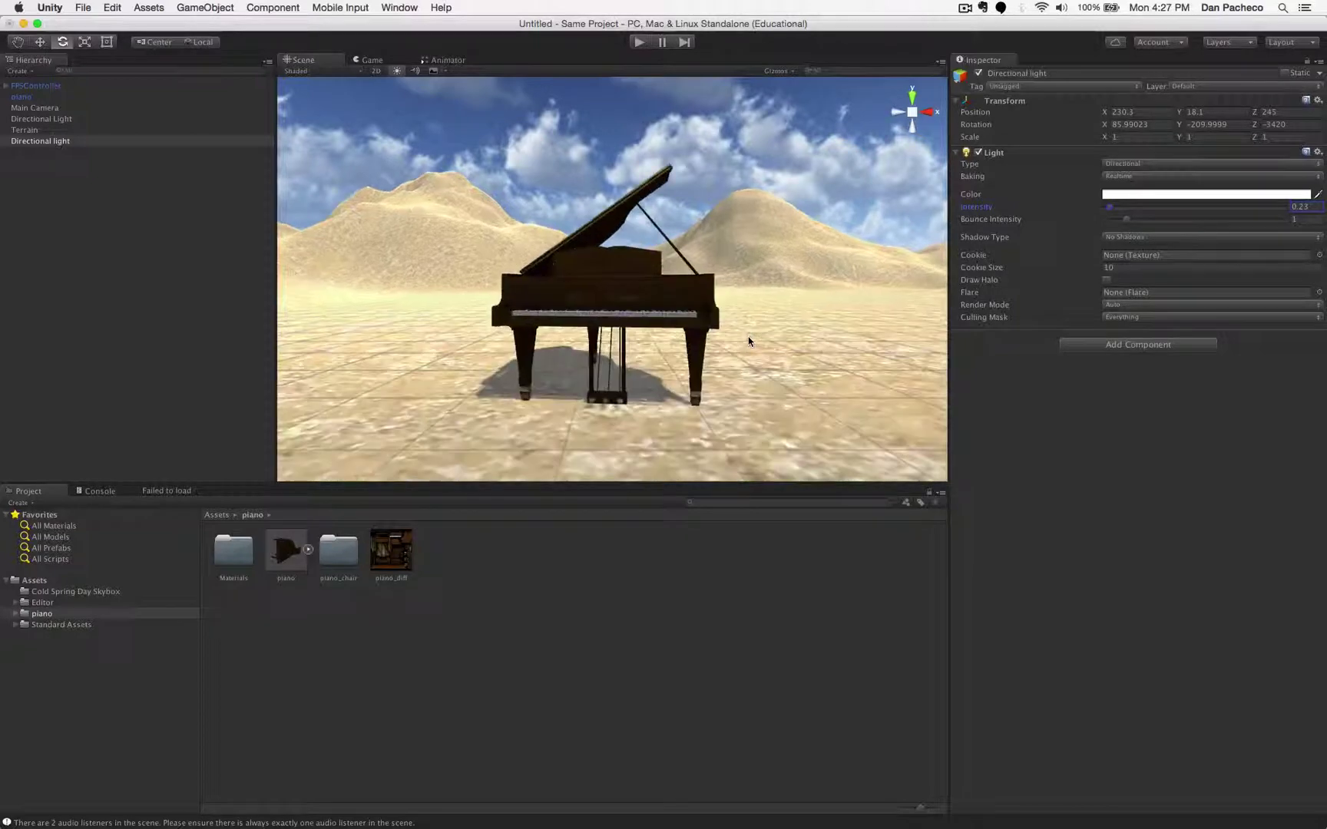
{"action": "scroll", "coordinate": [748, 341], "scroll_direction": "down", "scroll_amount": 4}
- Add a Point Light to the scene with intensity 0.75
{"action": "left_click", "coordinate": [271, 7]}
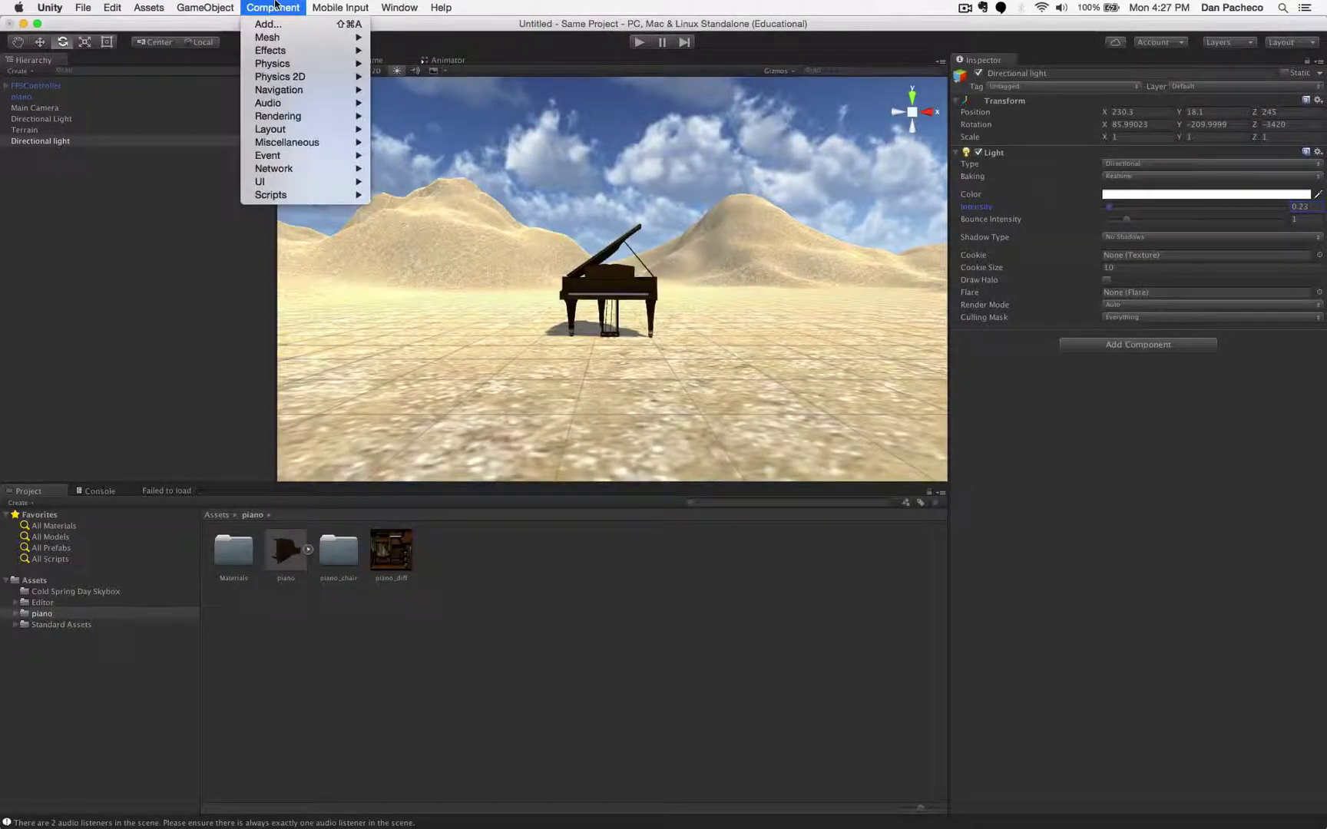
{"action": "mouse_move", "coordinate": [209, 6]}
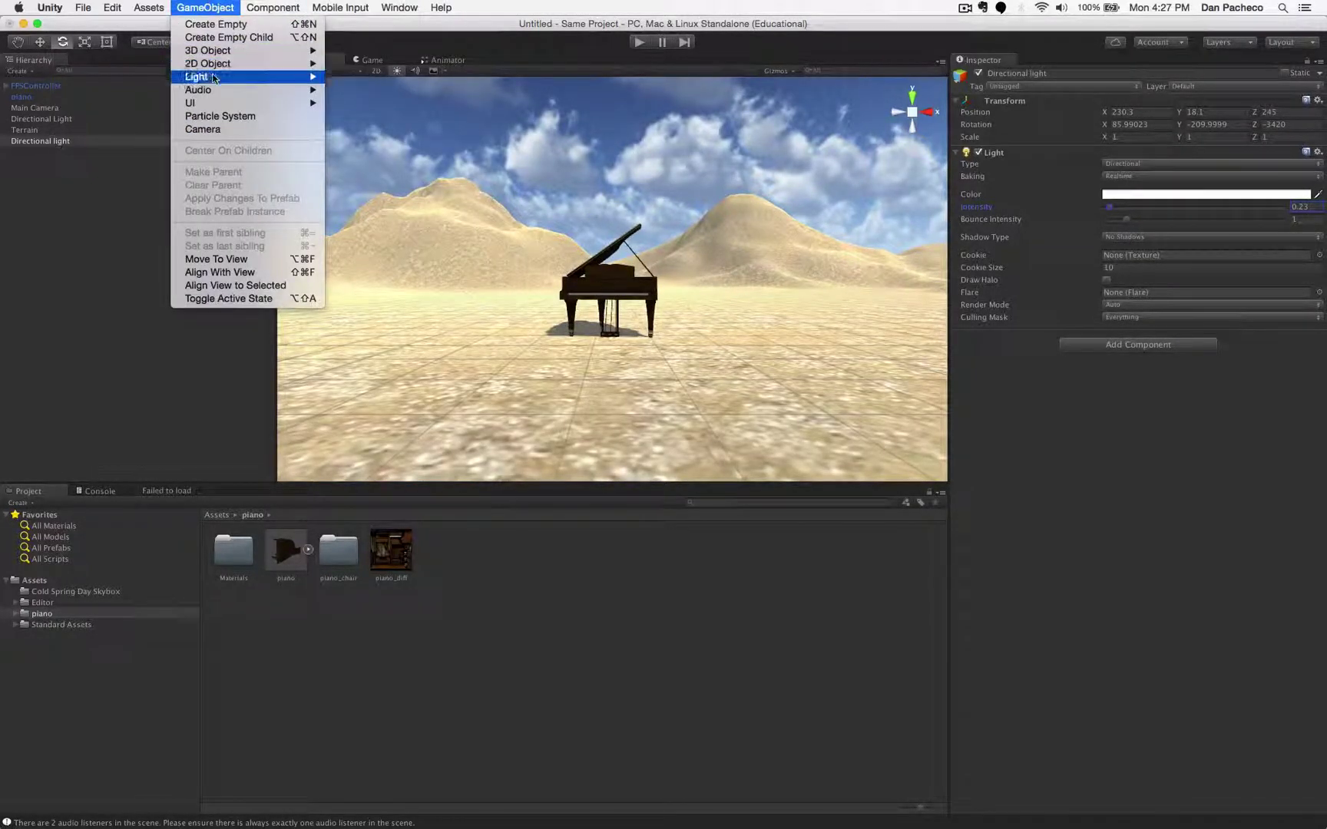
{"action": "mouse_move", "coordinate": [291, 77]}
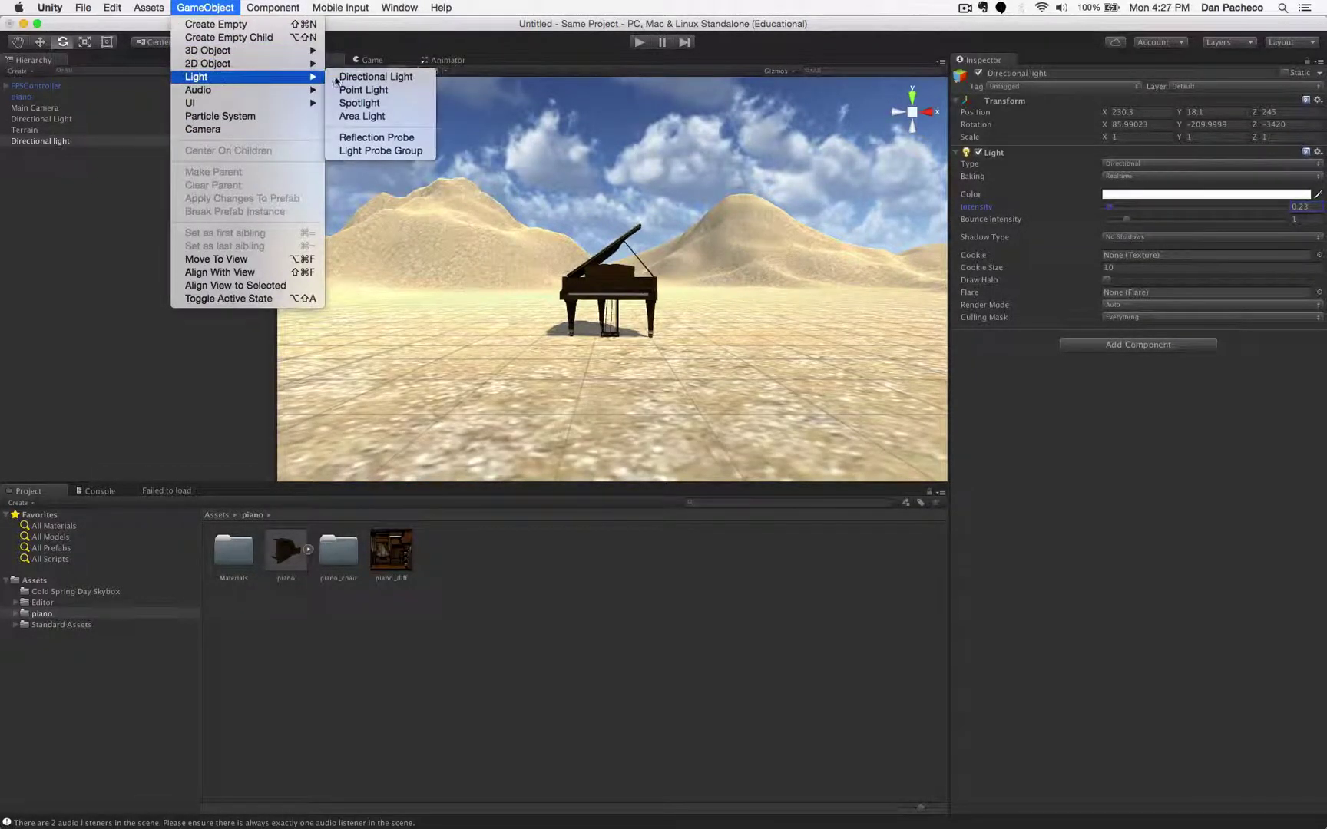
{"action": "left_click", "coordinate": [393, 90]}
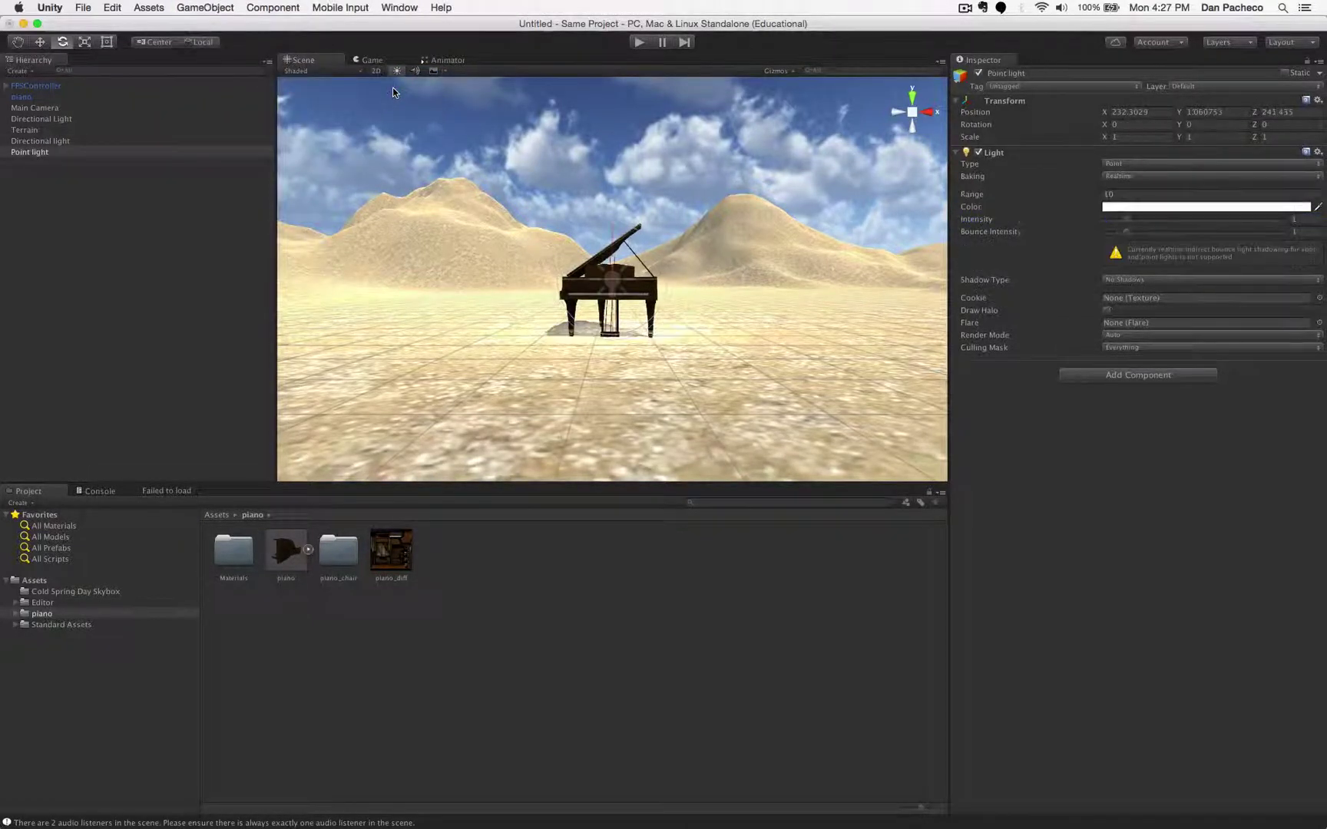
{"action": "scroll", "coordinate": [689, 274], "scroll_direction": "up", "scroll_amount": 5}
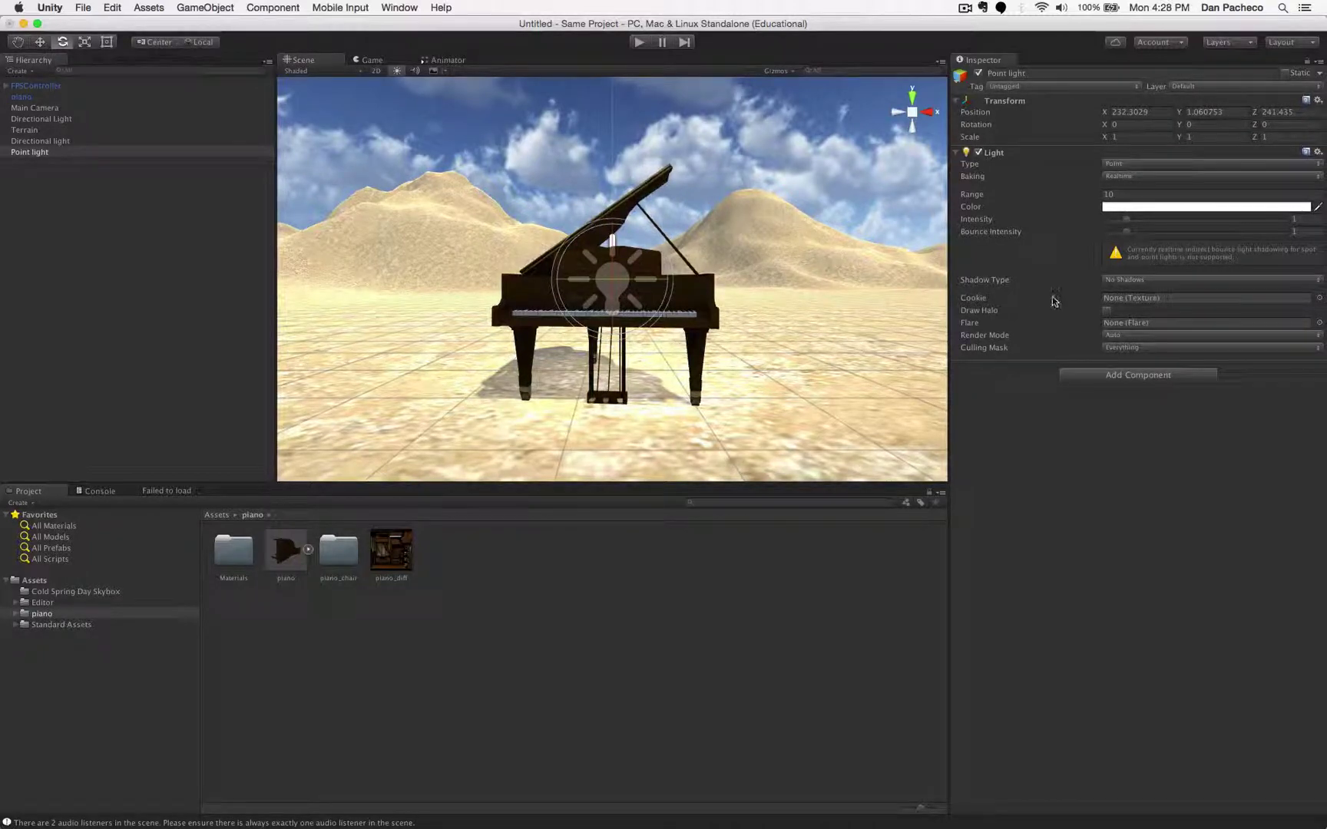
{"action": "mouse_move", "coordinate": [1126, 221]}
{"action": "left_mouse_down"}
{"action": "mouse_move", "coordinate": [1164, 221]}
{"action": "mouse_move", "coordinate": [1119, 214]}
{"action": "left_mouse_up"}
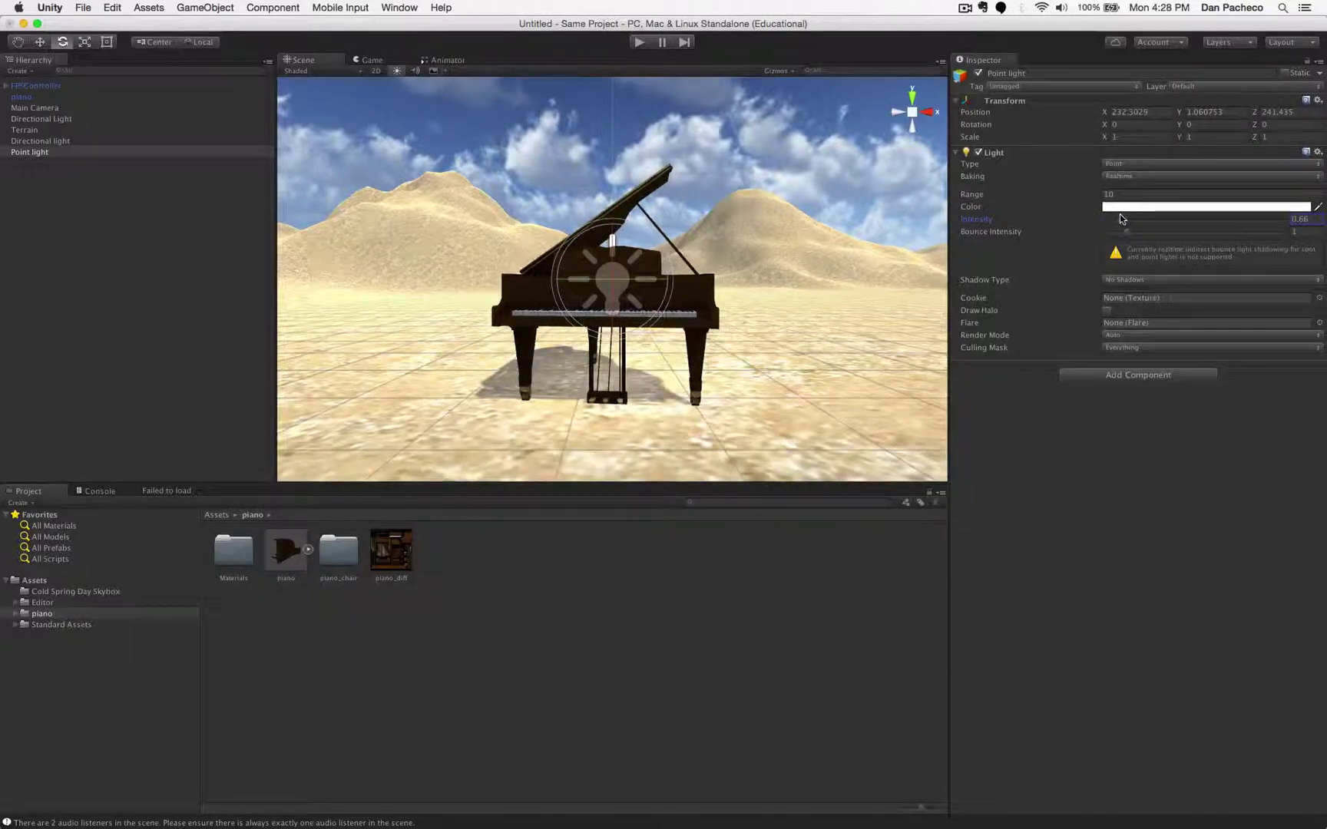
- Lift the point light above the piano to Y 2.048
{"action": "left_click", "coordinate": [40, 42]}
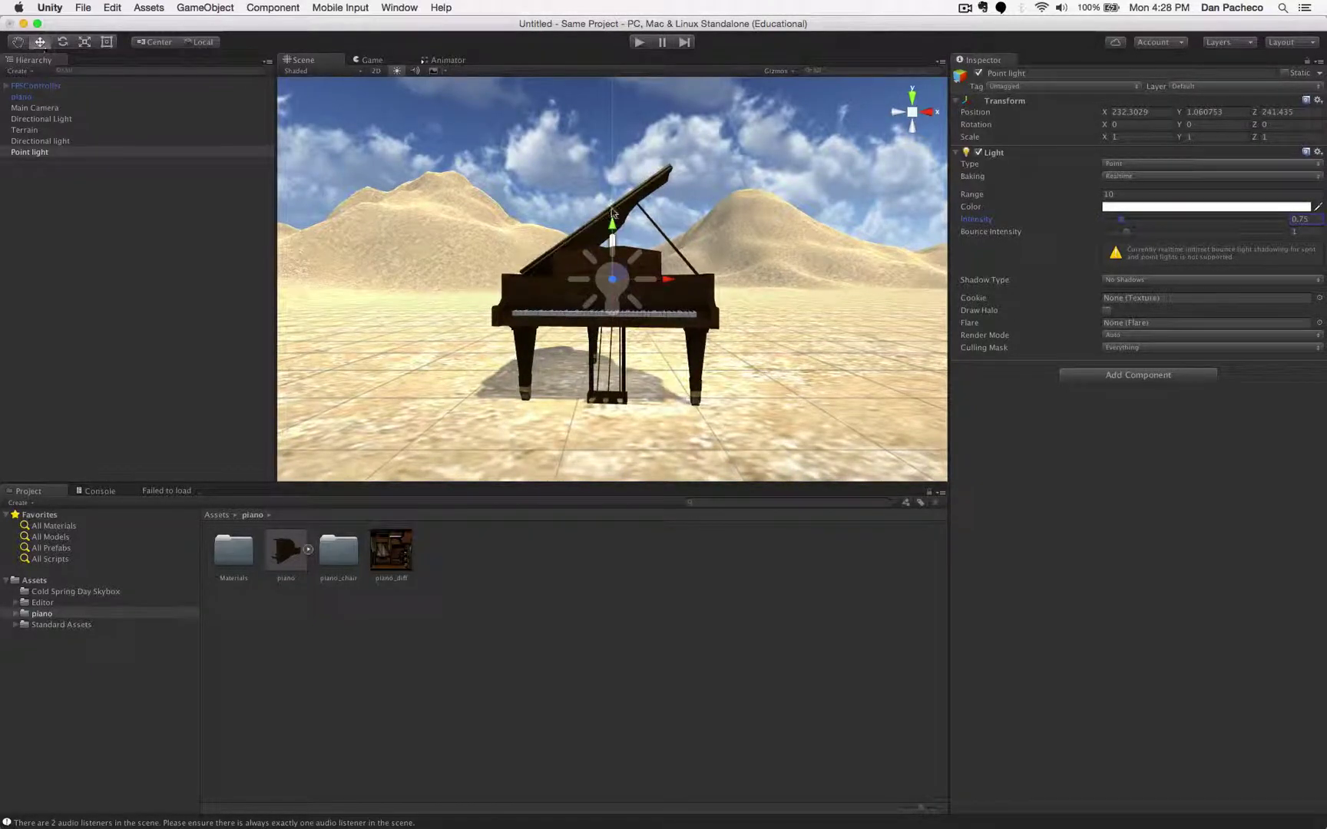
{"action": "left_click_drag", "start_coordinate": [614, 225], "coordinate": [617, 119]}
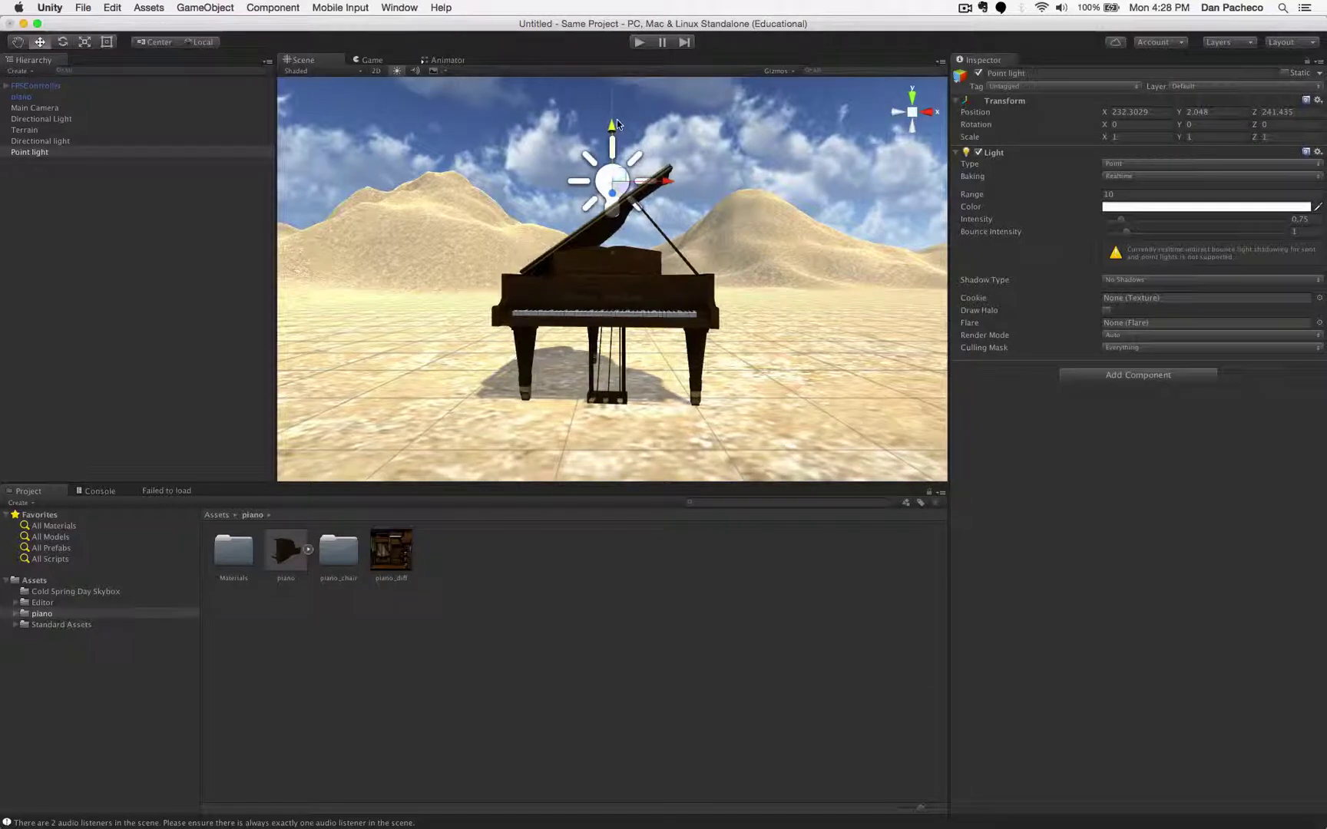
{"action": "left_click", "coordinate": [85, 43]}
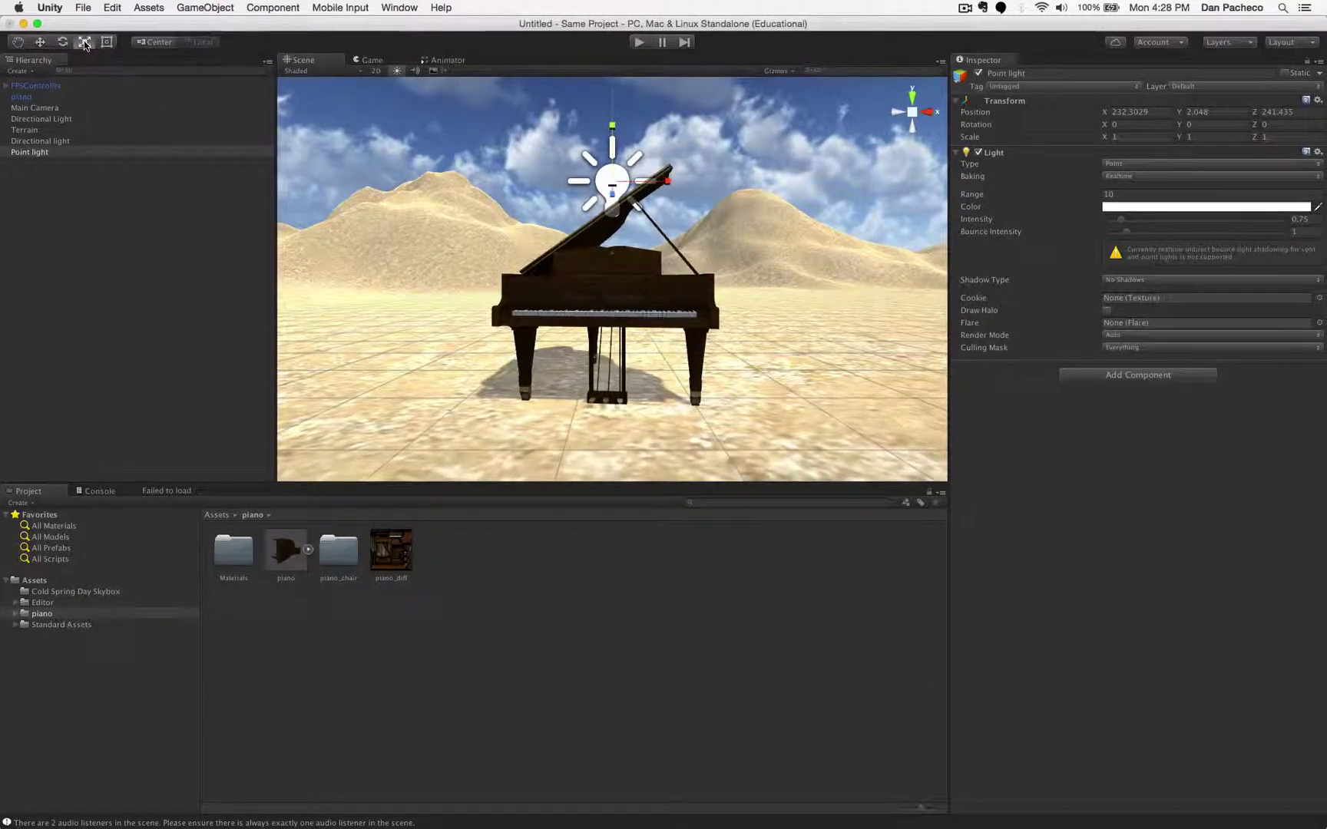
{"action": "left_click", "coordinate": [753, 220]}
{"action": "left_click", "coordinate": [609, 188]}
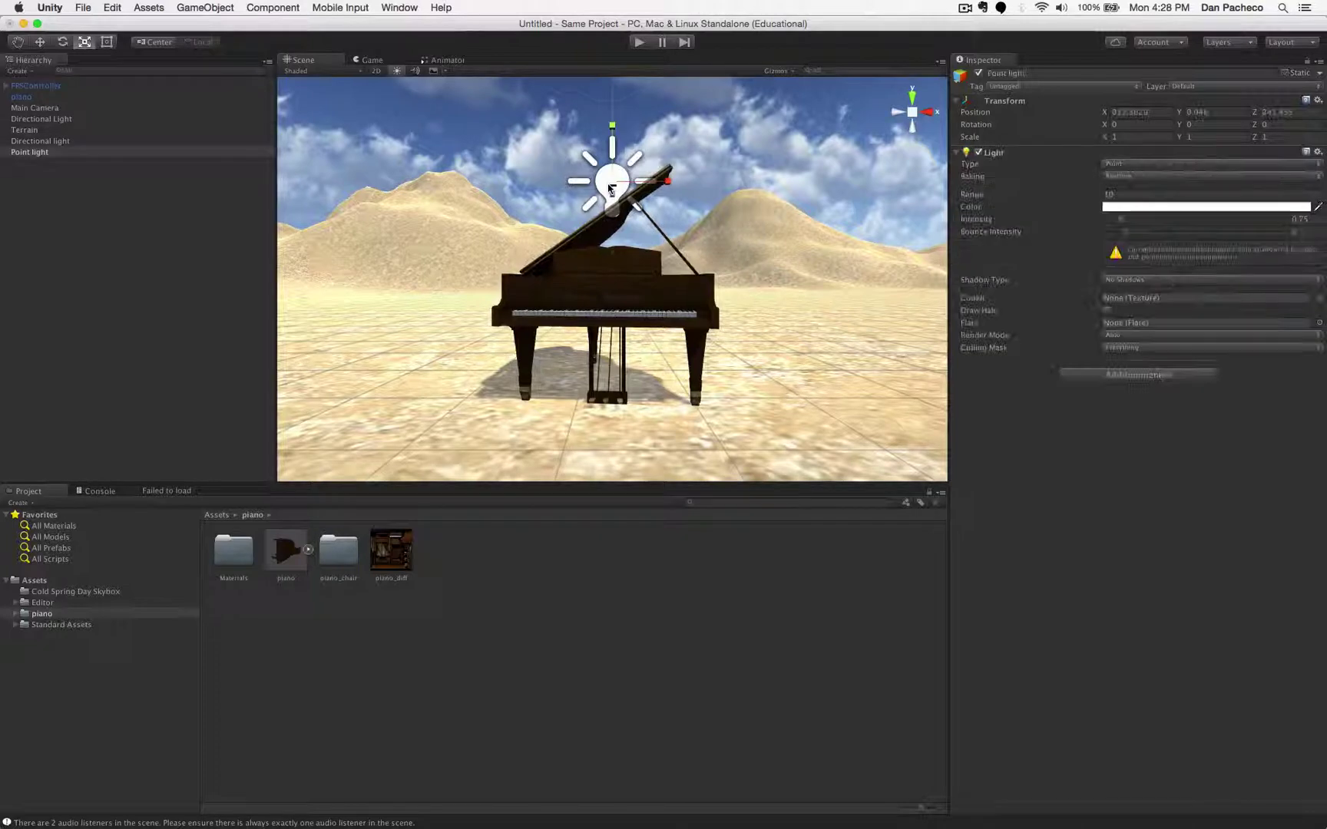
{"action": "scroll", "coordinate": [374, 149], "scroll_direction": "down", "scroll_amount": 5}
{"action": "scroll", "coordinate": [374, 147], "scroll_direction": "down", "scroll_amount": 3}
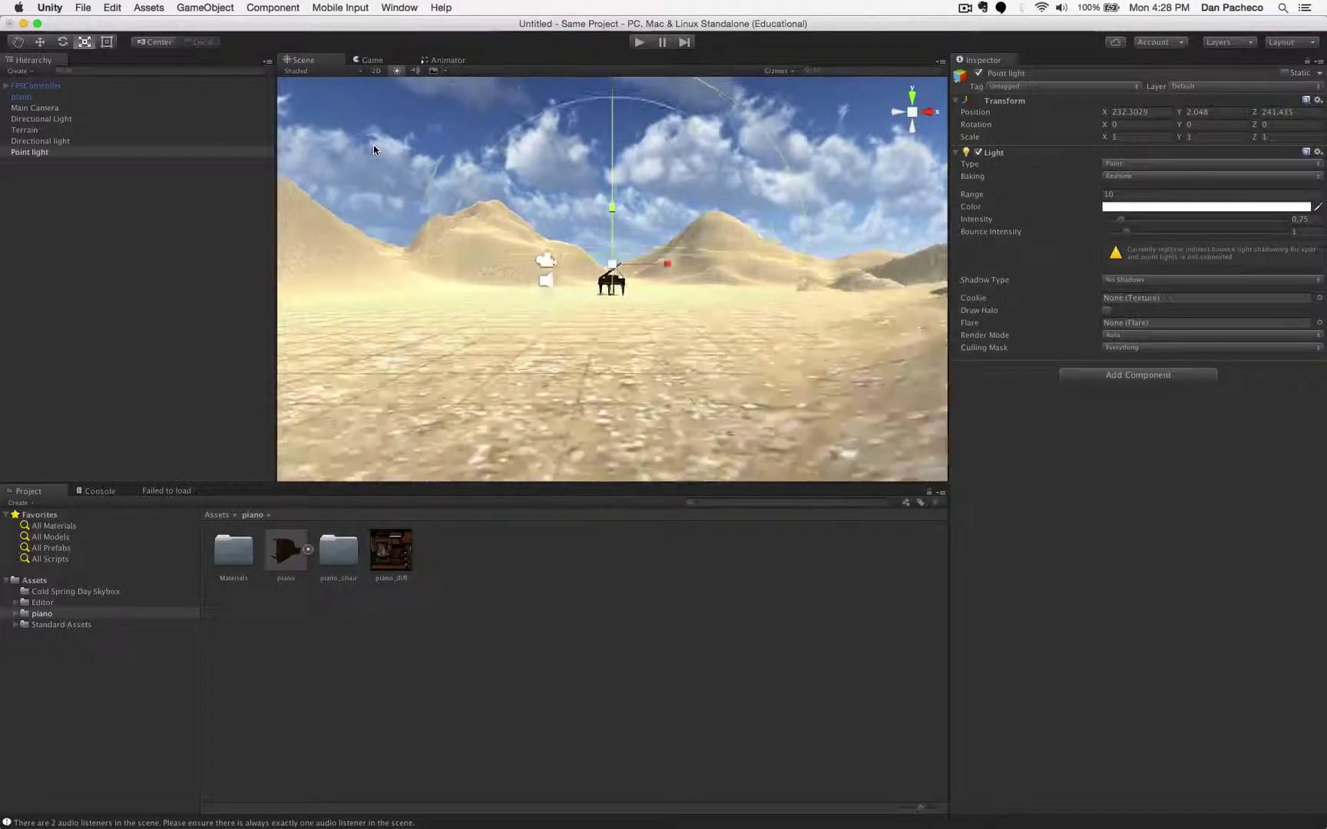
{"action": "left_click", "coordinate": [38, 43]}
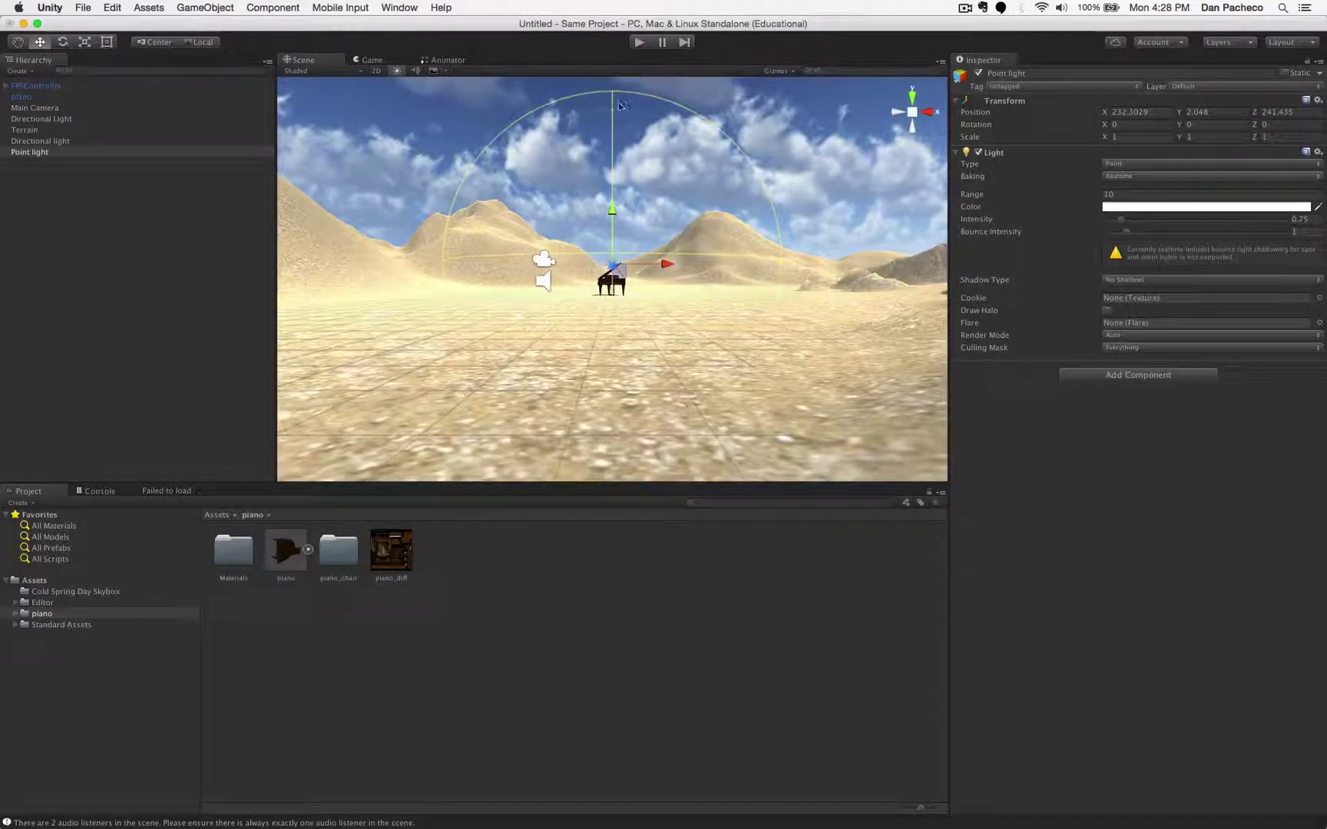
- Shrink the point light's range to about 1.76
{"action": "left_click_drag", "start_coordinate": [608, 110], "coordinate": [626, 266]}
{"action": "scroll", "coordinate": [626, 292], "scroll_direction": "up", "scroll_amount": 5}
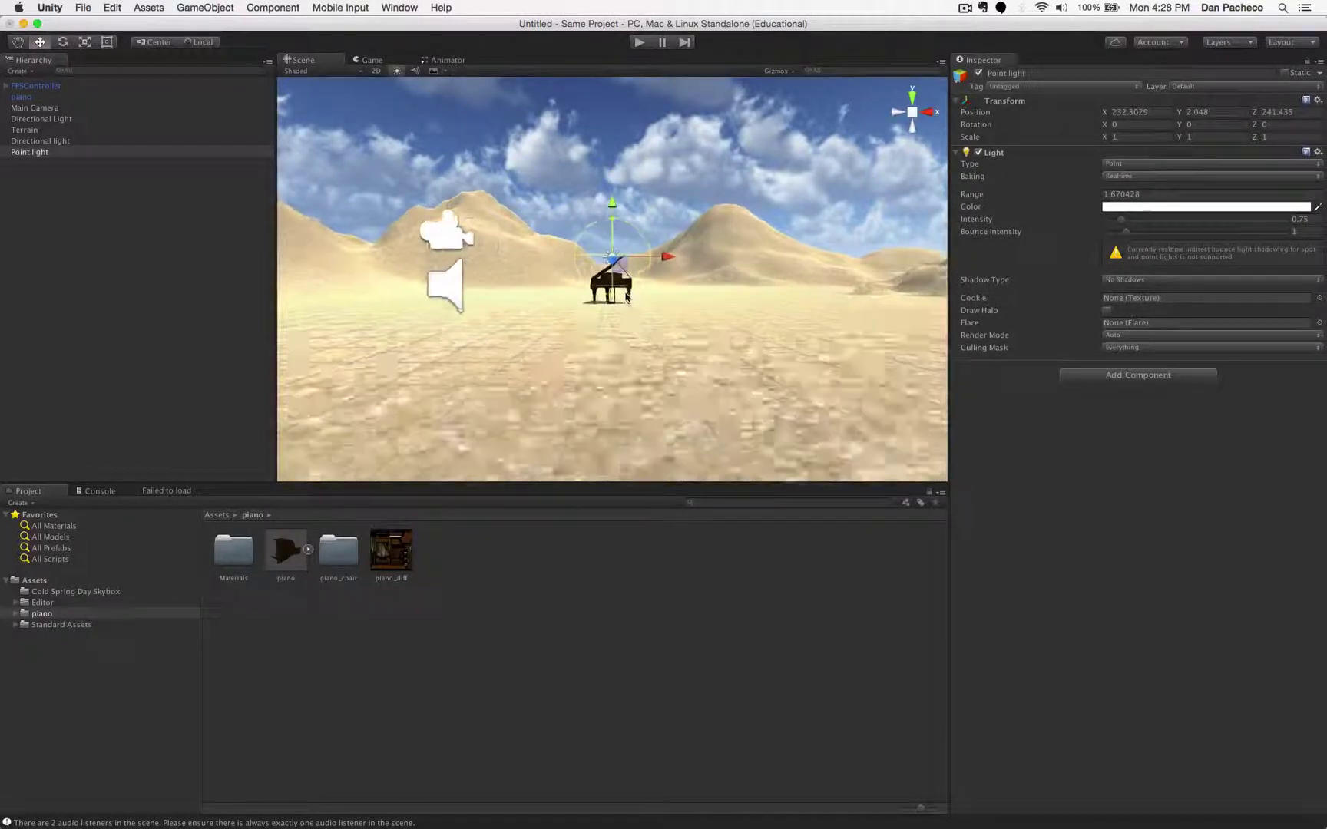
{"action": "left_click_drag", "start_coordinate": [613, 158], "coordinate": [612, 176]}
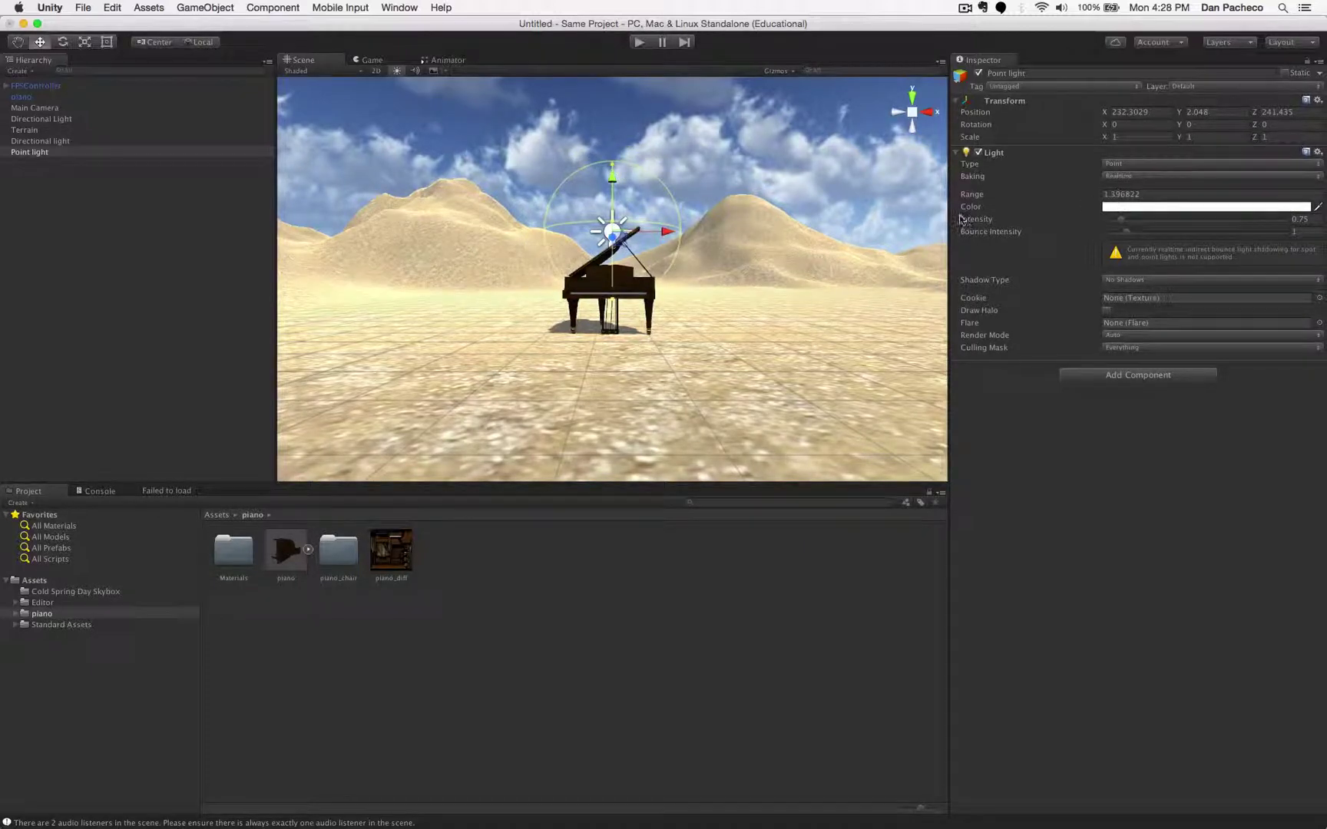
{"action": "mouse_move", "coordinate": [612, 163]}
{"action": "left_mouse_down"}
{"action": "mouse_move", "coordinate": [611, 119]}
{"action": "mouse_move", "coordinate": [608, 180]}
{"action": "mouse_move", "coordinate": [611, 146]}
{"action": "left_mouse_up"}
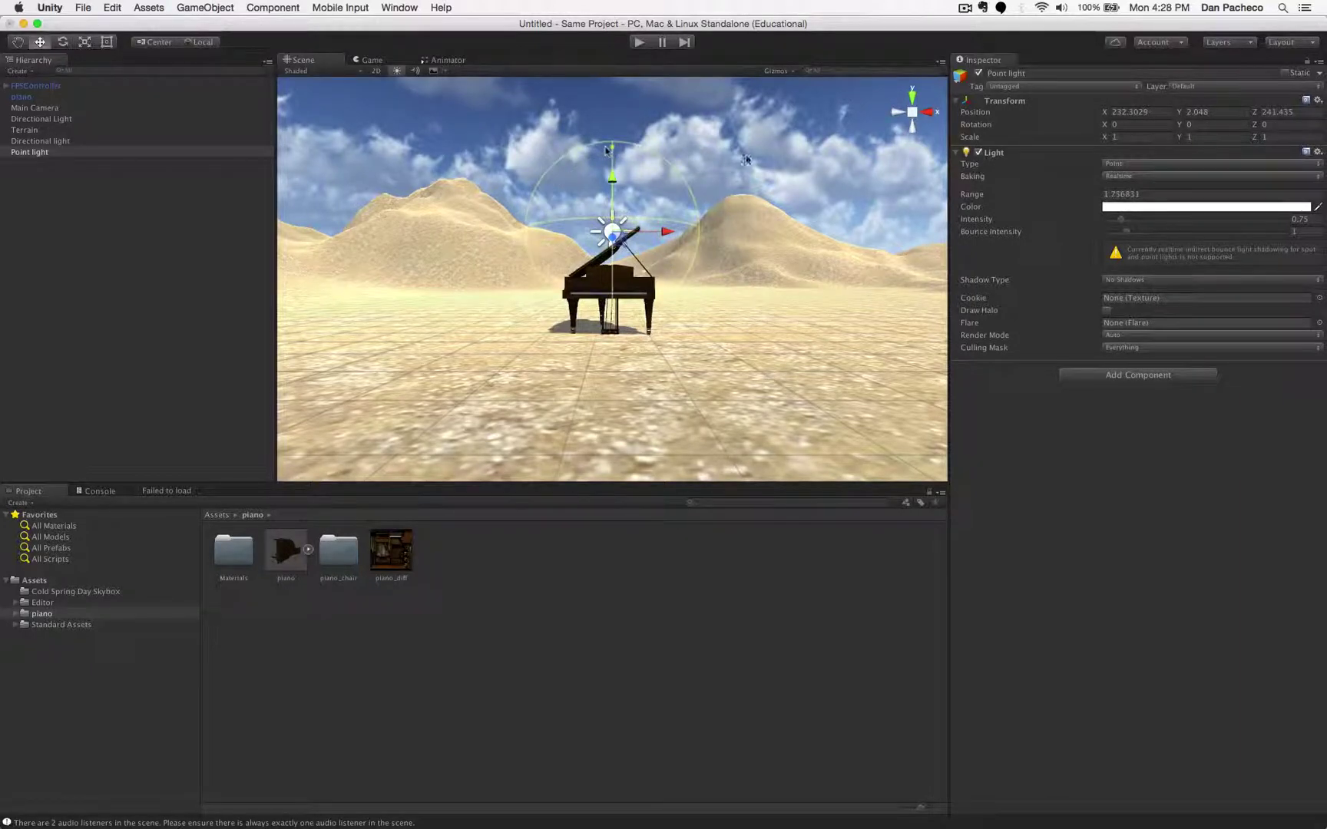
{"action": "left_click_drag", "start_coordinate": [1130, 222], "coordinate": [1149, 224]}
- Lower the point light to Y 1.08 and shift it to the piano's front
{"action": "left_click_drag", "start_coordinate": [613, 178], "coordinate": [612, 228]}
{"action": "left_click_drag", "start_coordinate": [932, 117], "coordinate": [708, 226], "text": "alt"}
{"action": "left_click_drag", "start_coordinate": [667, 278], "coordinate": [614, 271]}
{"action": "left_click_drag", "start_coordinate": [929, 115], "coordinate": [720, 255], "text": "alt"}
{"action": "scroll", "coordinate": [719, 252], "scroll_direction": "up", "scroll_amount": 3}
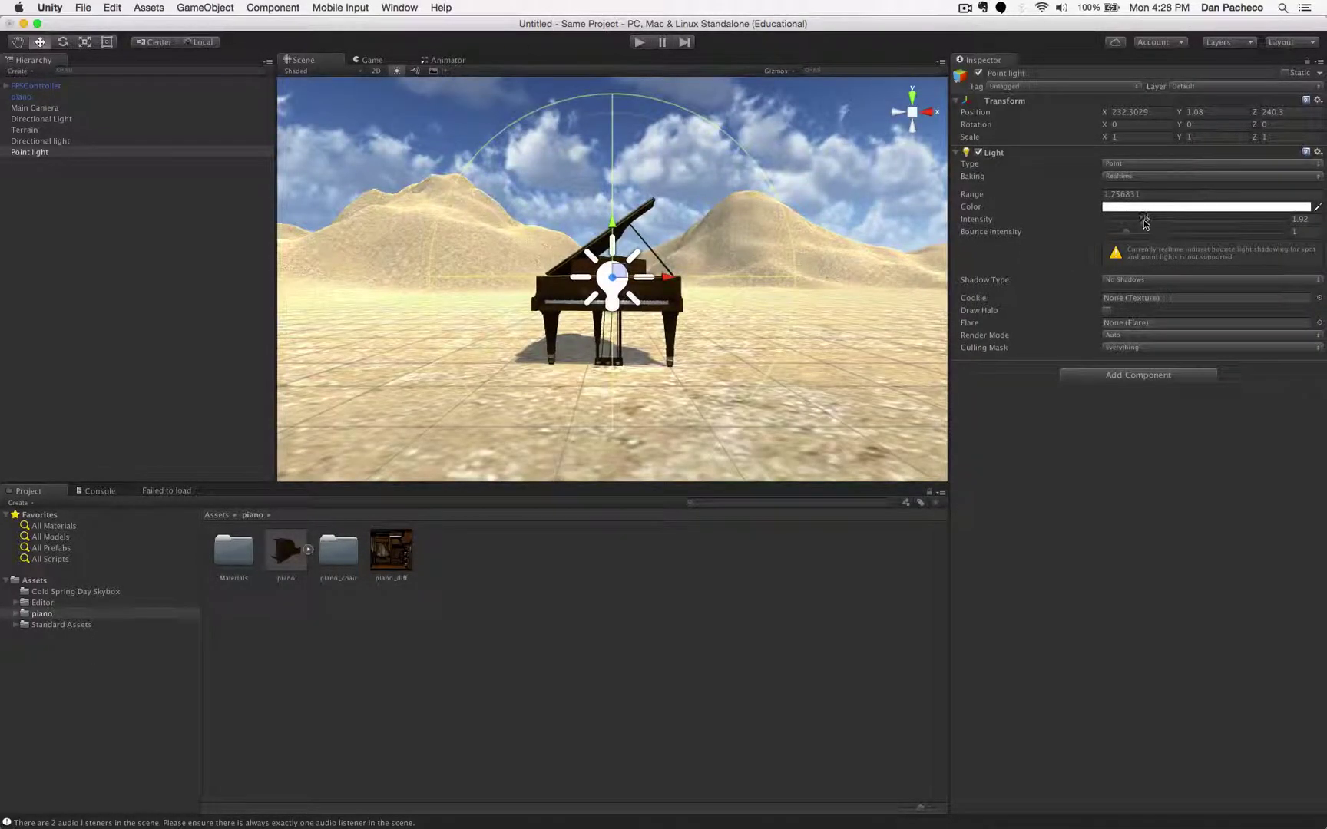
- Raise the point light's intensity to about 6.71 to warmly light the piano
{"action": "left_click_drag", "start_coordinate": [1146, 218], "coordinate": [1176, 218]}
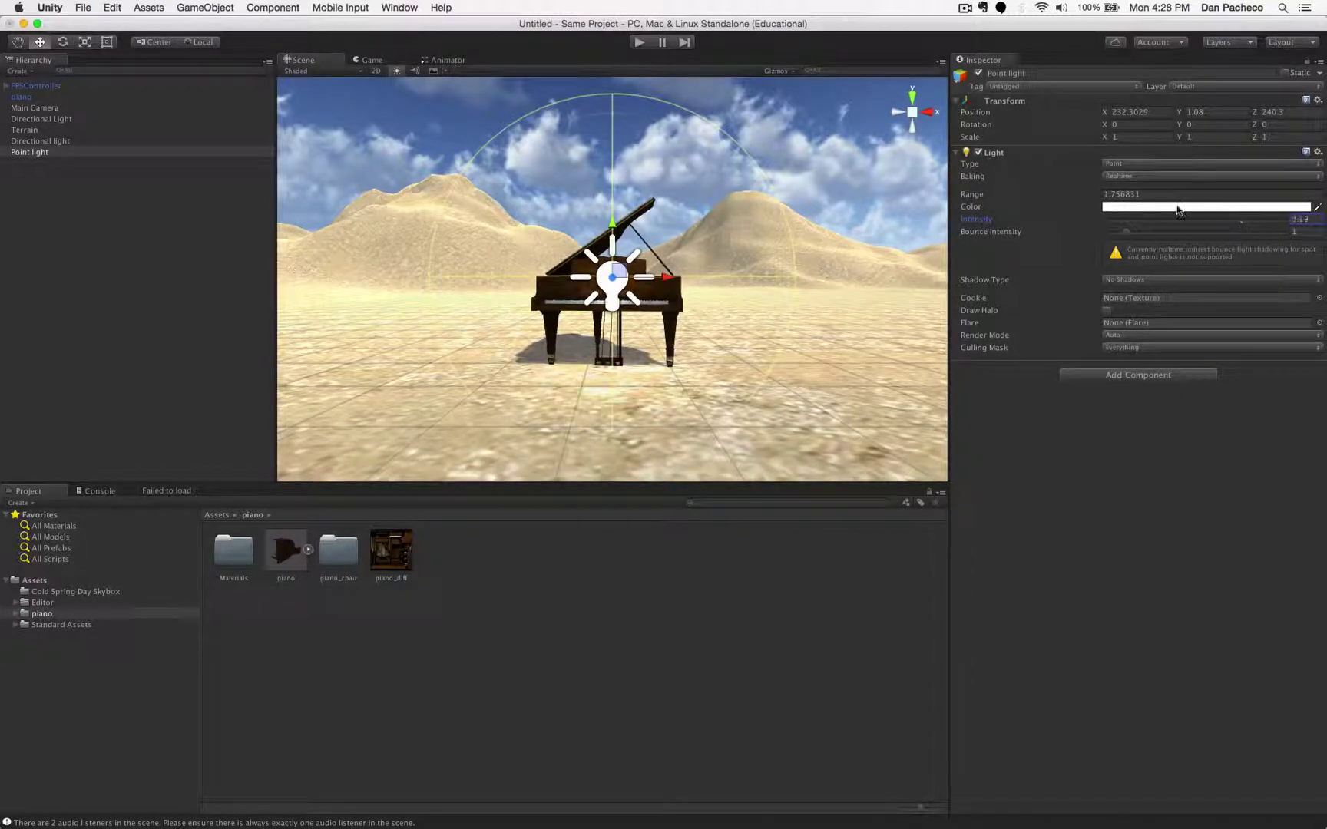
{"action": "scroll", "coordinate": [852, 267], "scroll_direction": "up", "scroll_amount": 5}
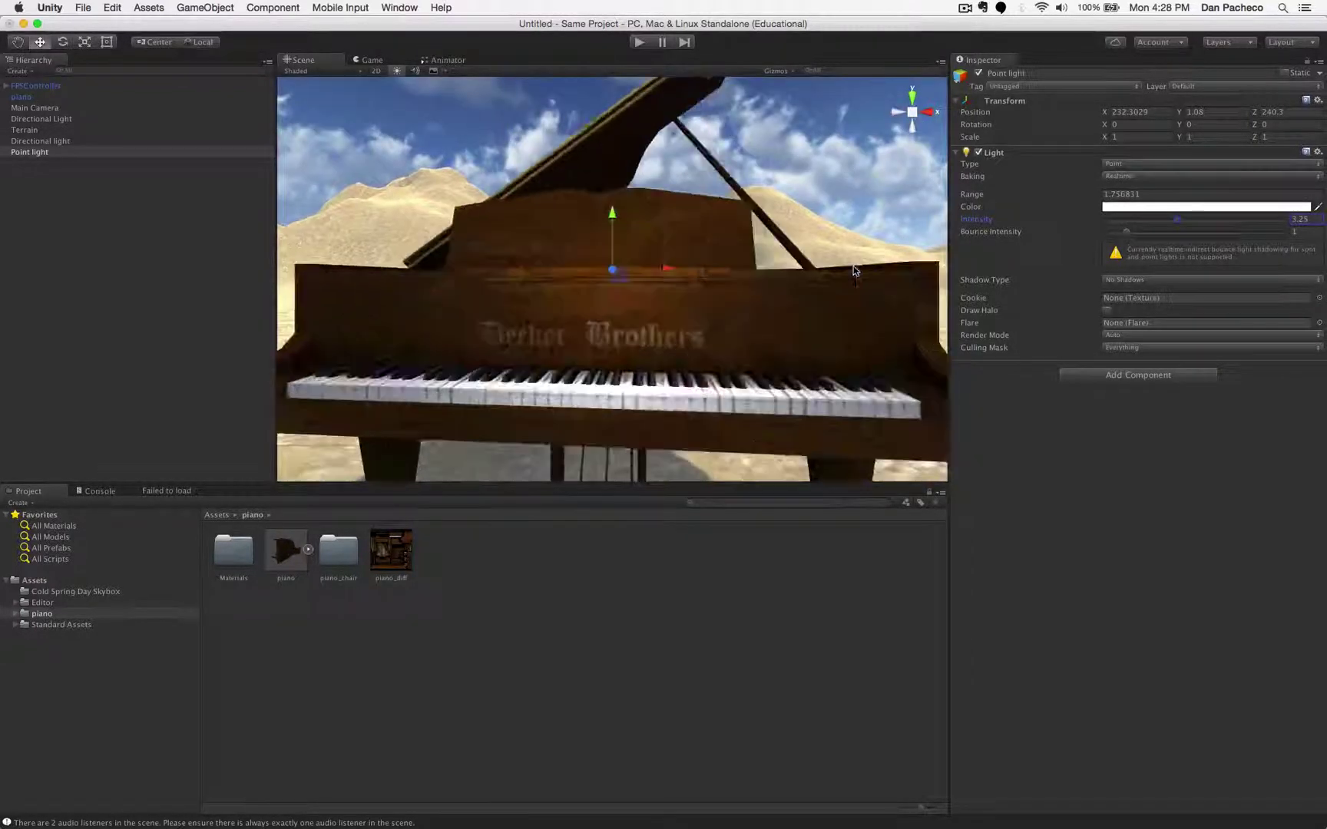
{"action": "left_click_drag", "start_coordinate": [1175, 222], "coordinate": [1256, 220]}
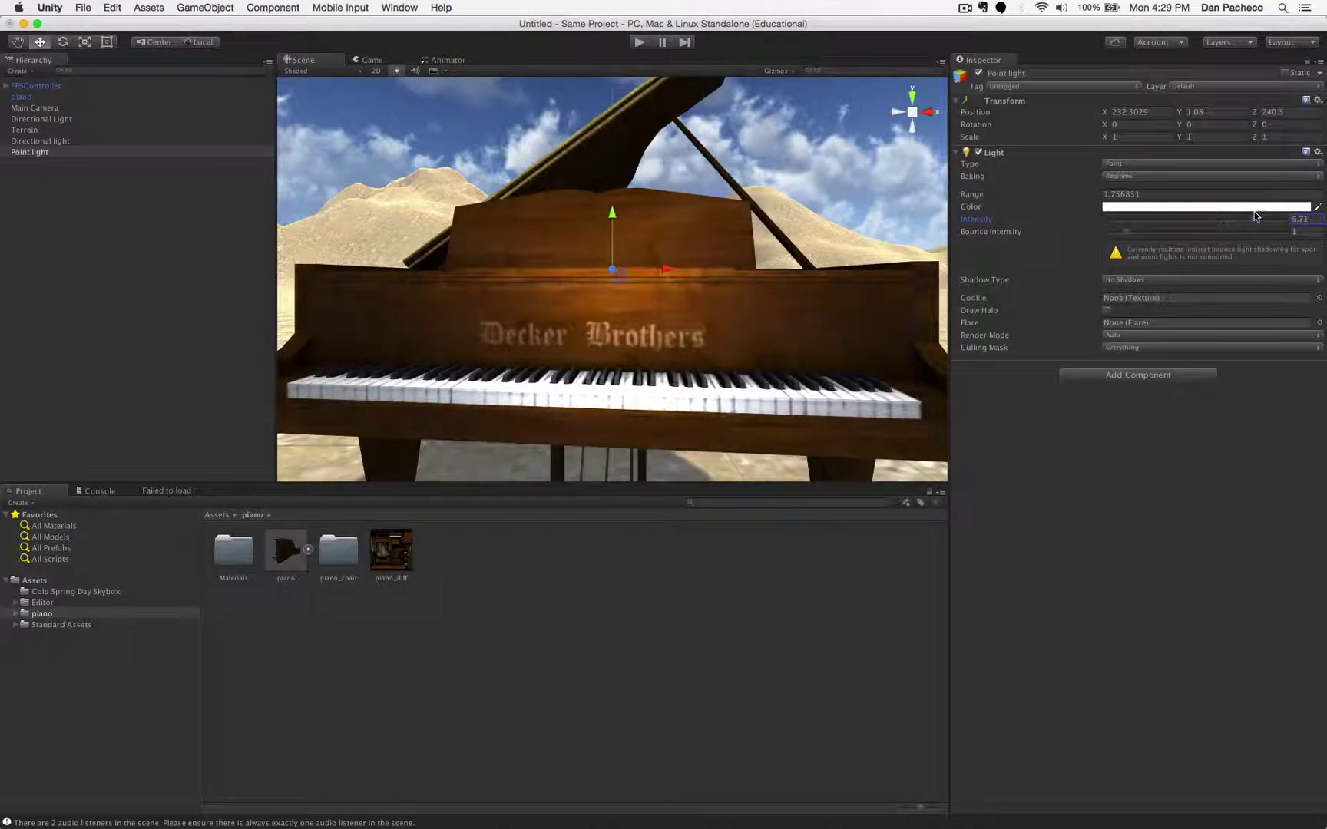
{"action": "scroll", "coordinate": [766, 288], "scroll_direction": "down", "scroll_amount": 5}
{"action": "scroll", "coordinate": [766, 288], "scroll_direction": "down", "scroll_amount": 2}
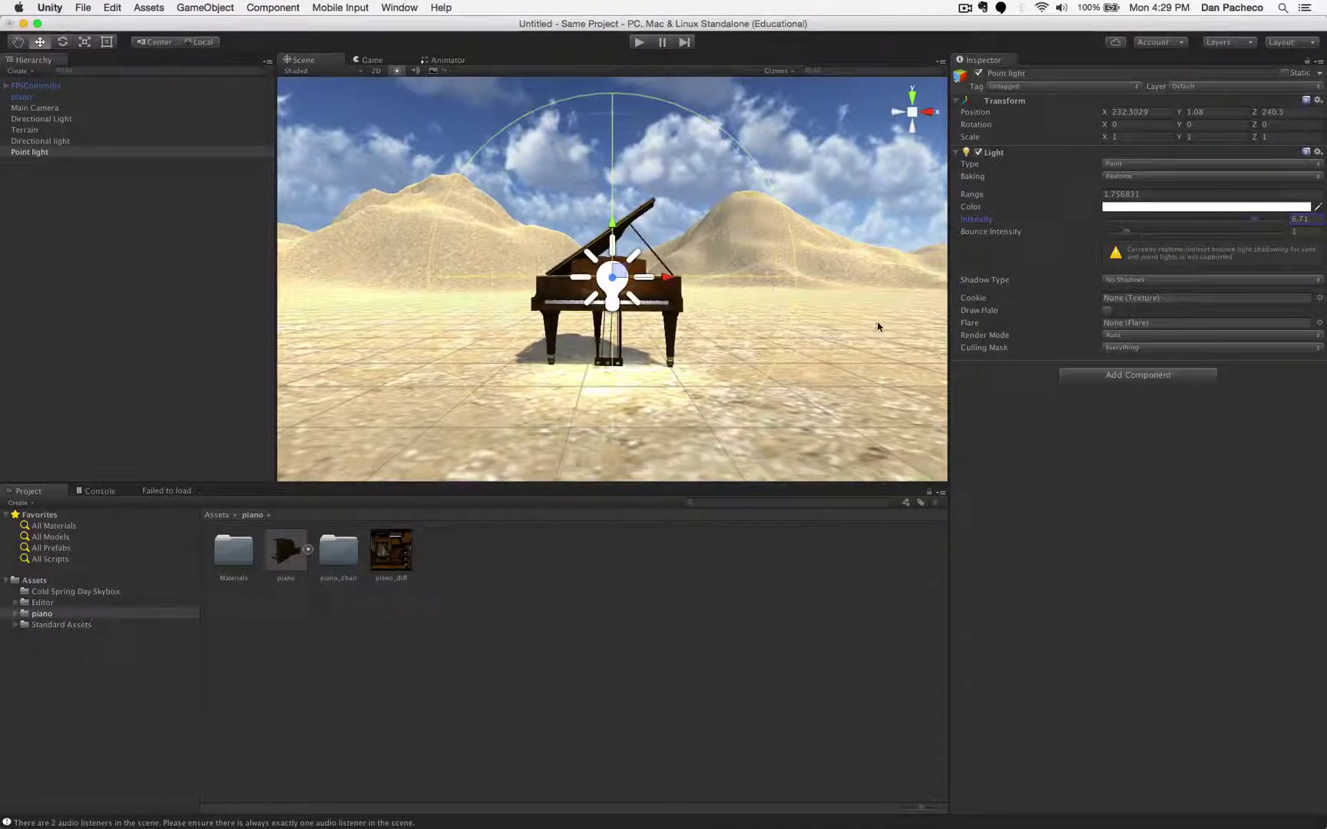
{"action": "left_click", "coordinate": [878, 278]}
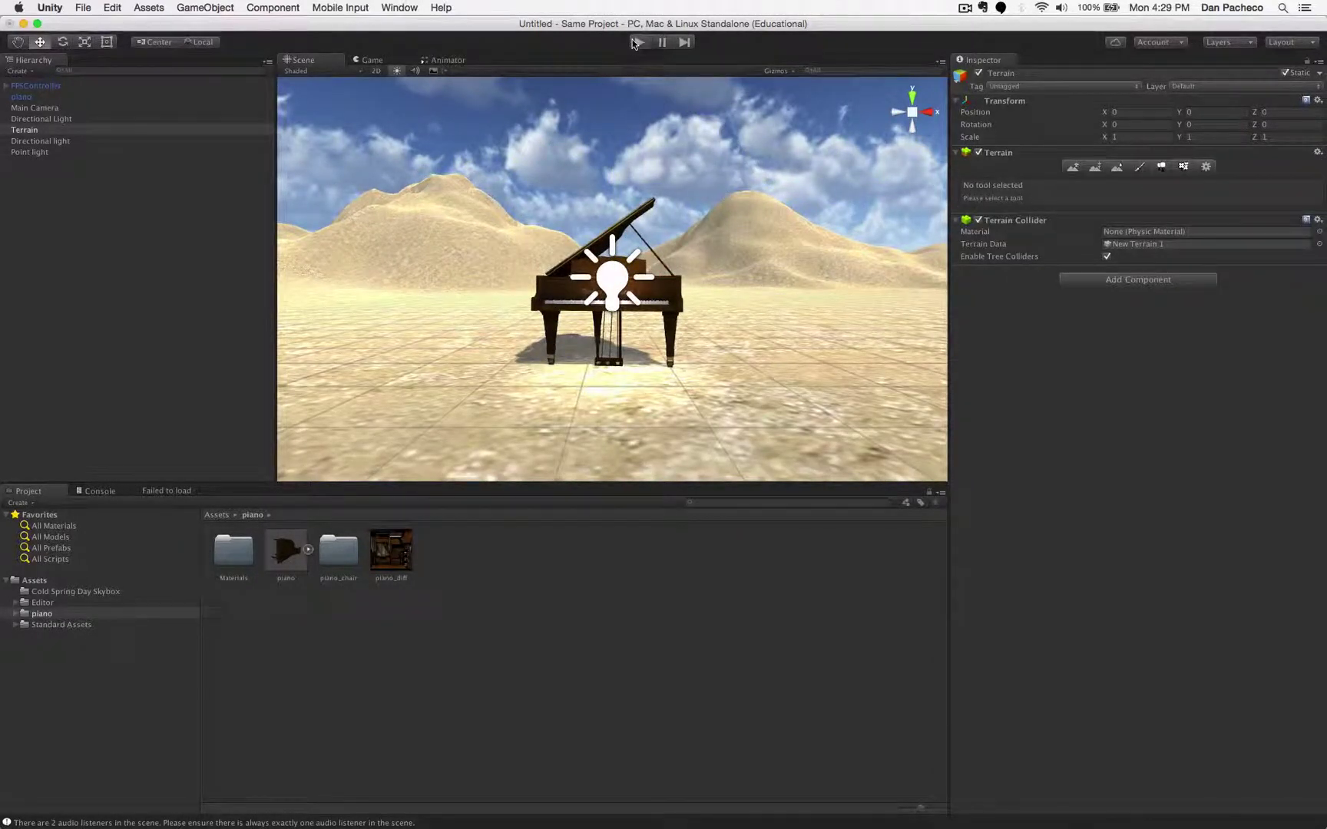
{"action": "left_click", "coordinate": [635, 42]}
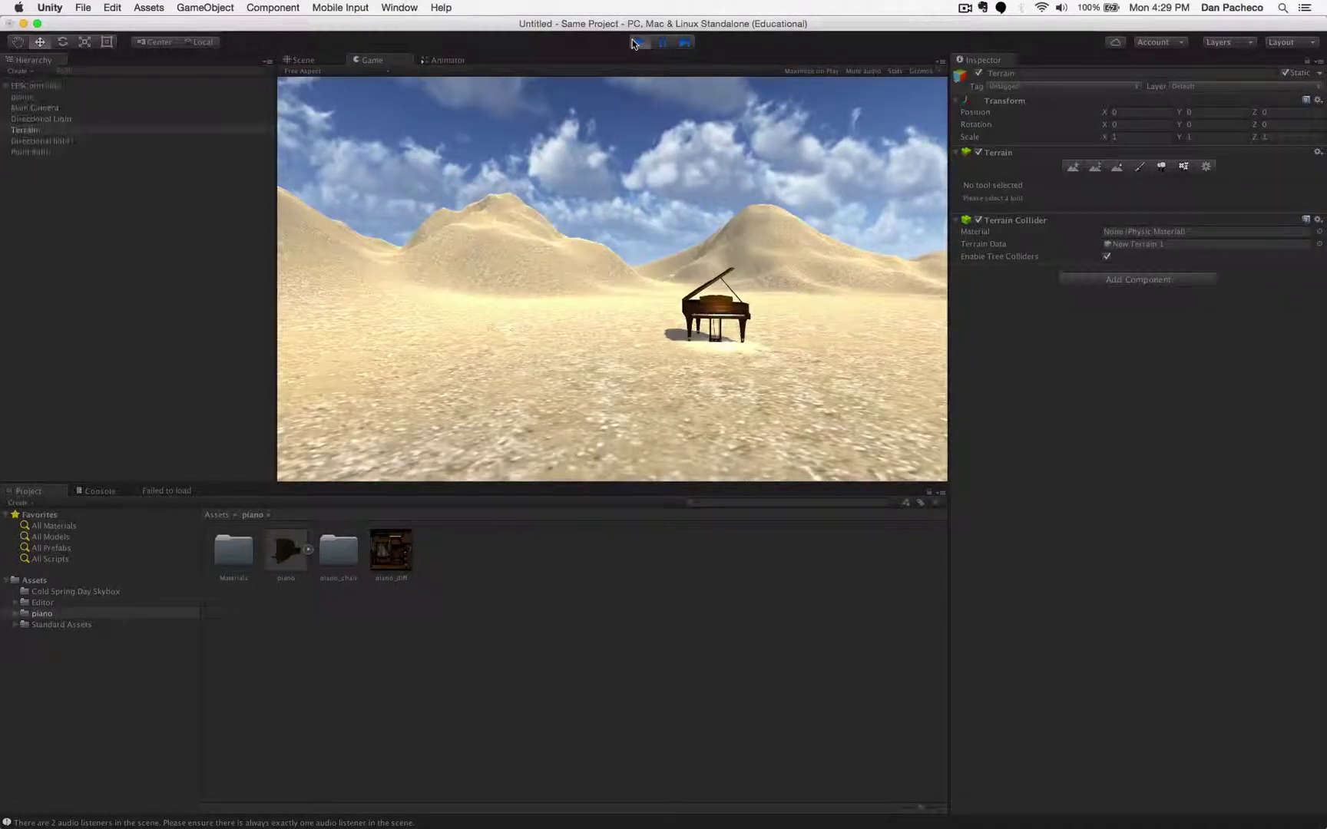
{"action": "key", "text": "w"}
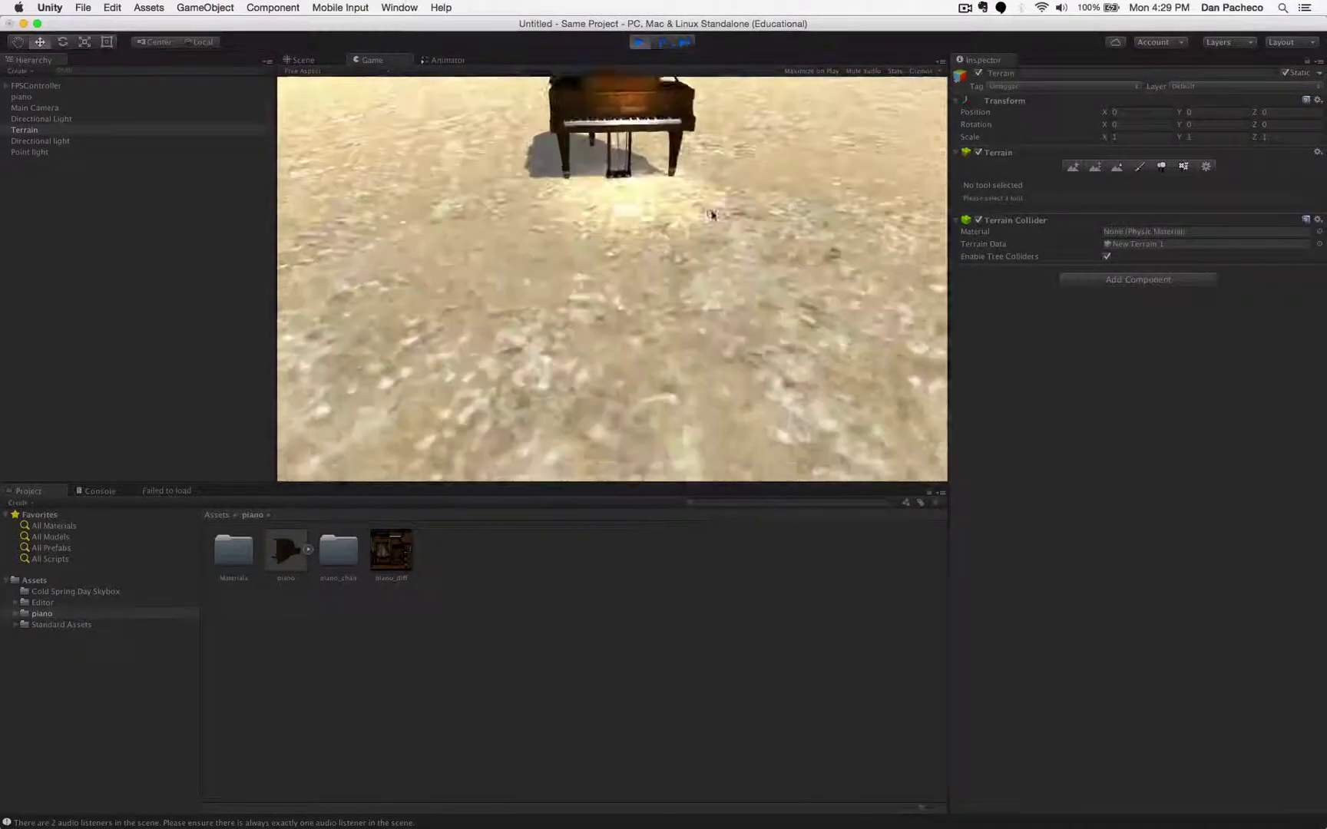
{"action": "key", "text": "s"}
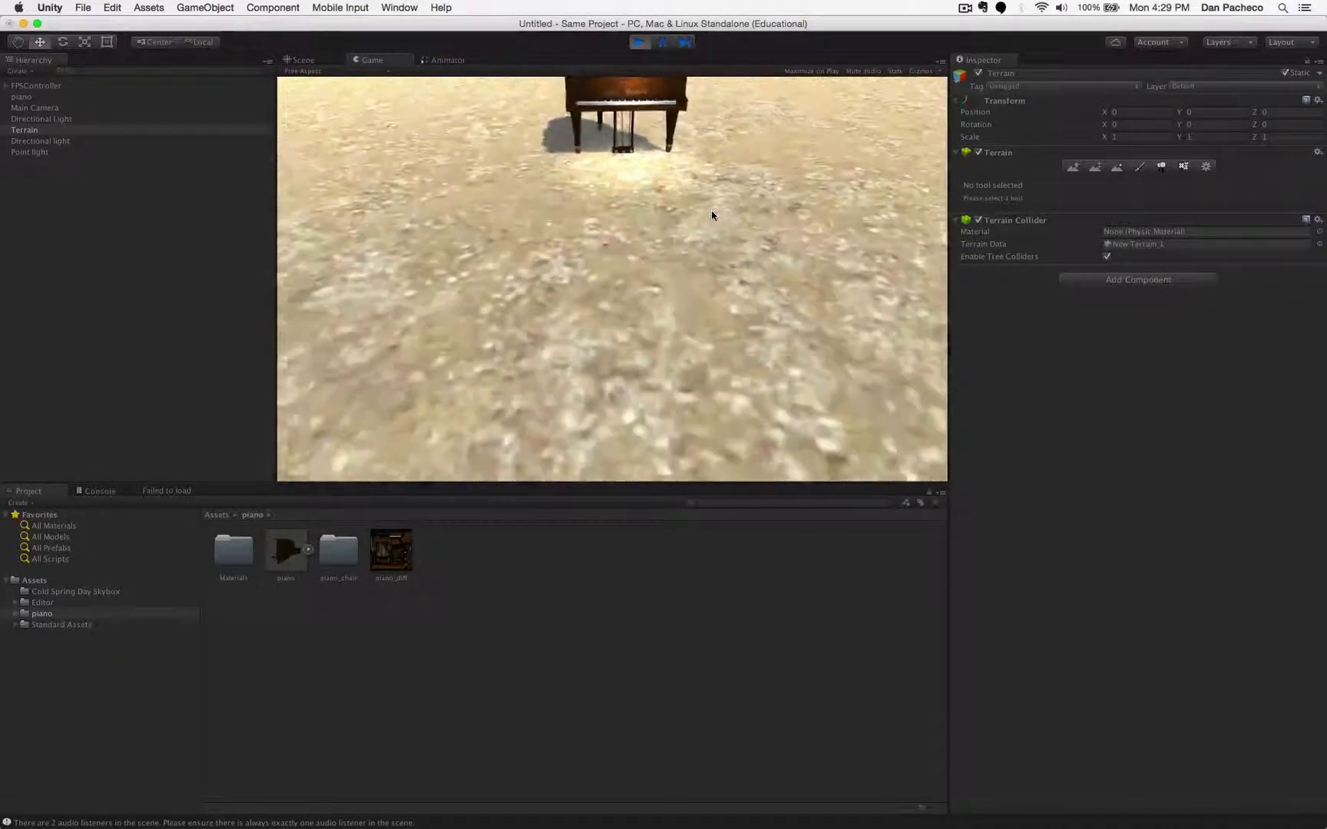
{"action": "key", "text": "s"}
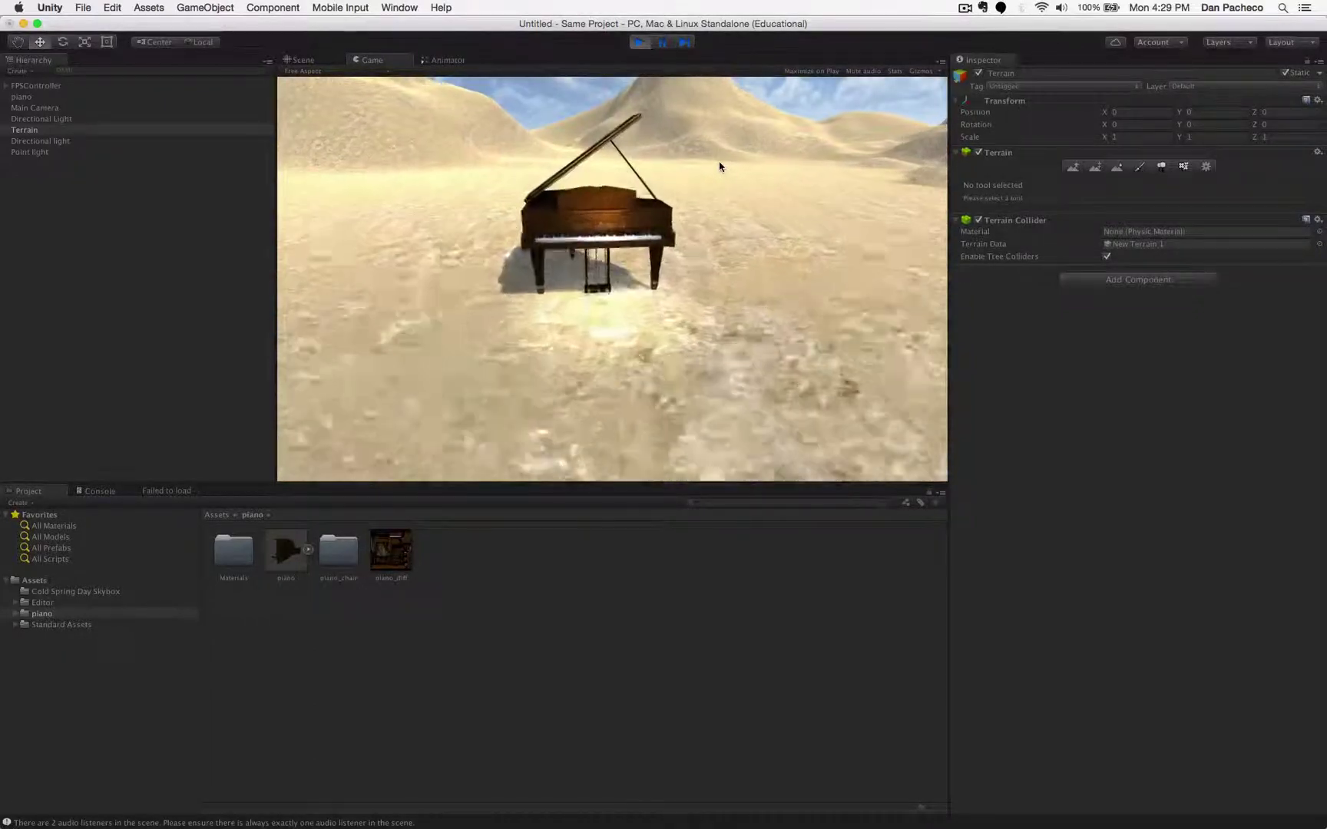
{"action": "key", "text": "w"}
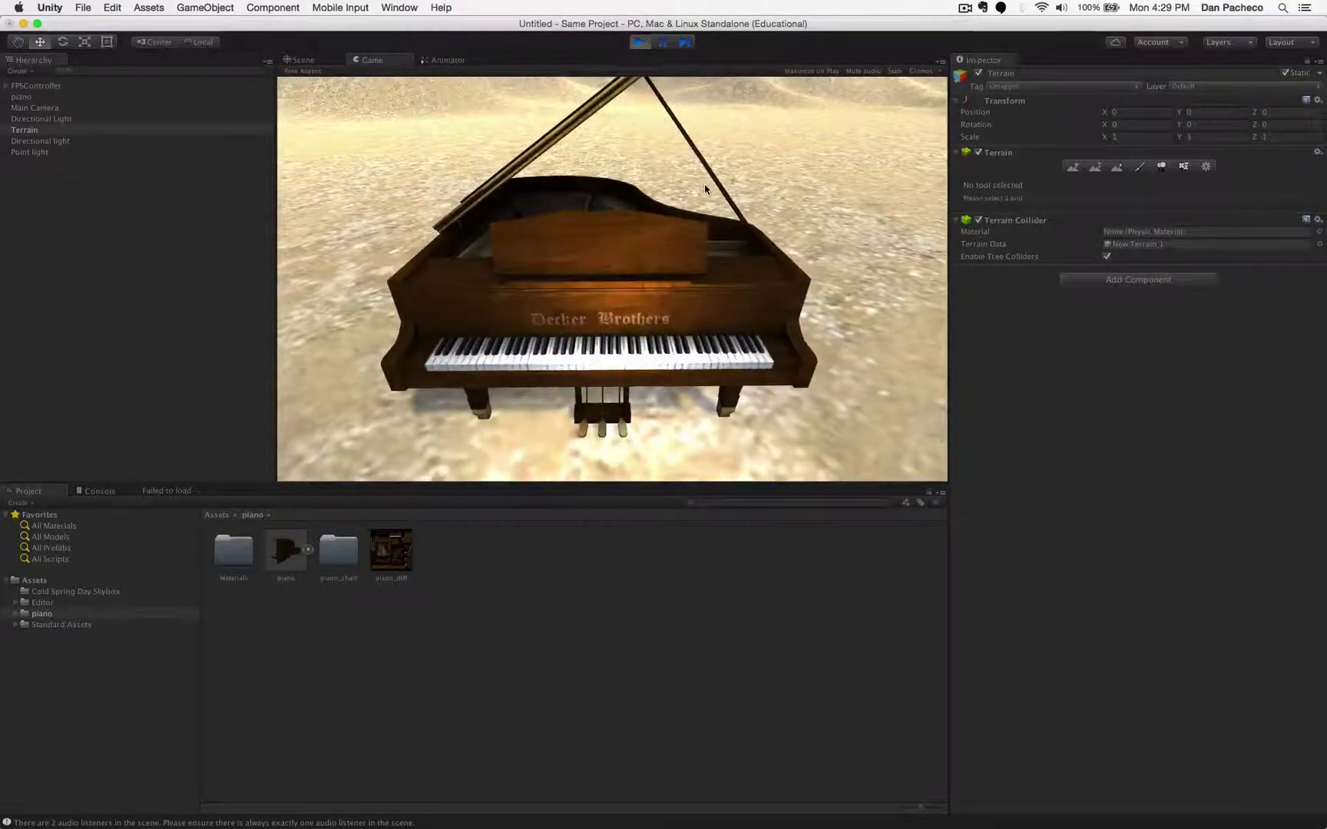
{"action": "key", "text": "s"}
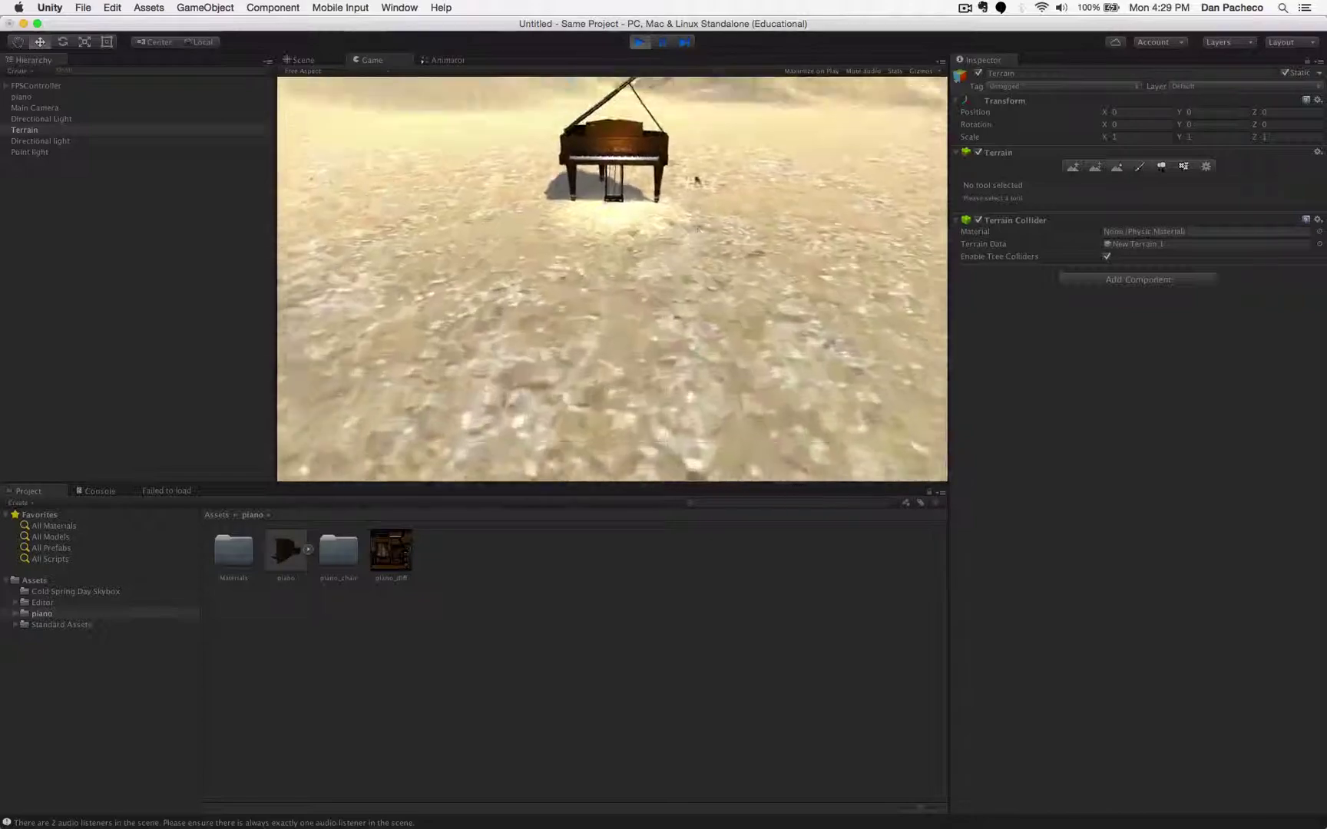
{"action": "key", "text": "w"}
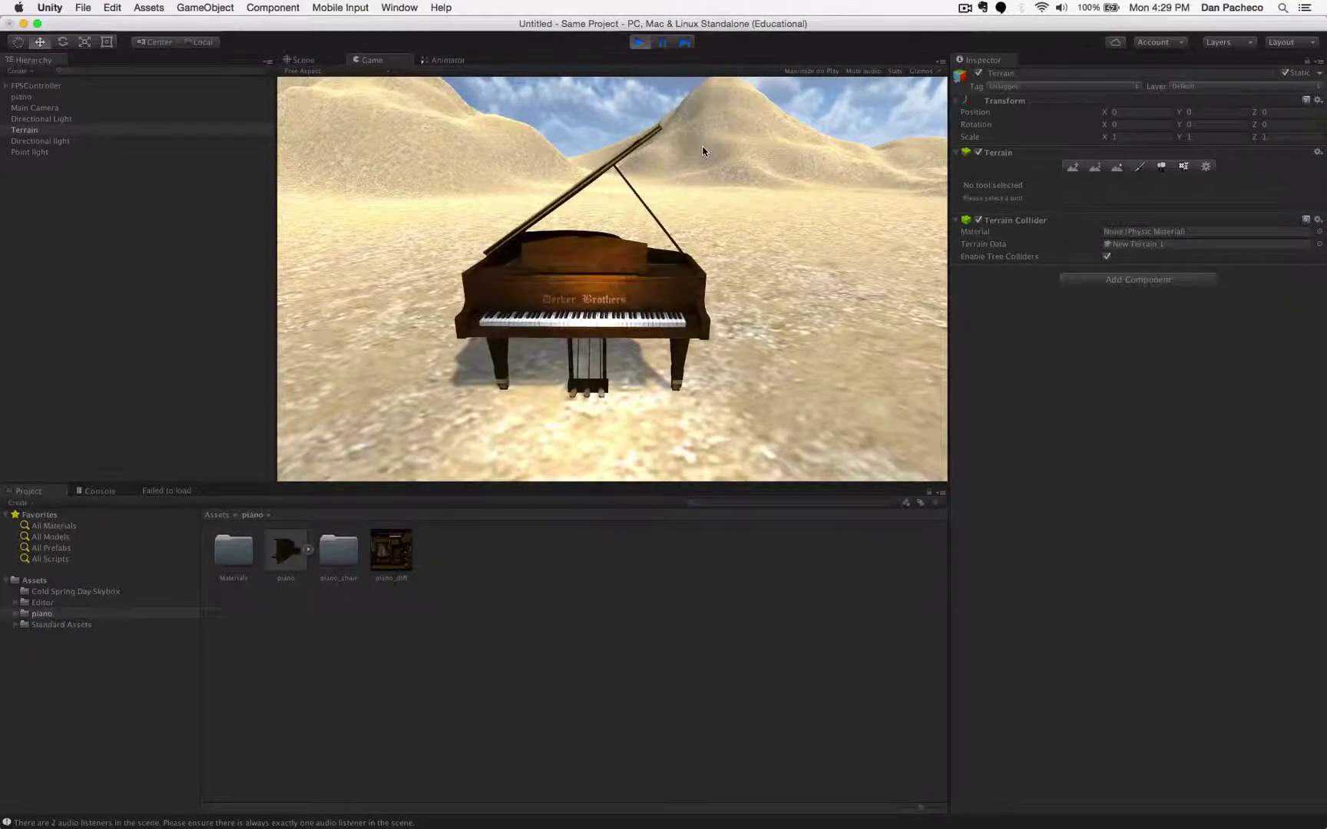
{"action": "key", "text": "w"}
{"action": "key", "text": "s"}
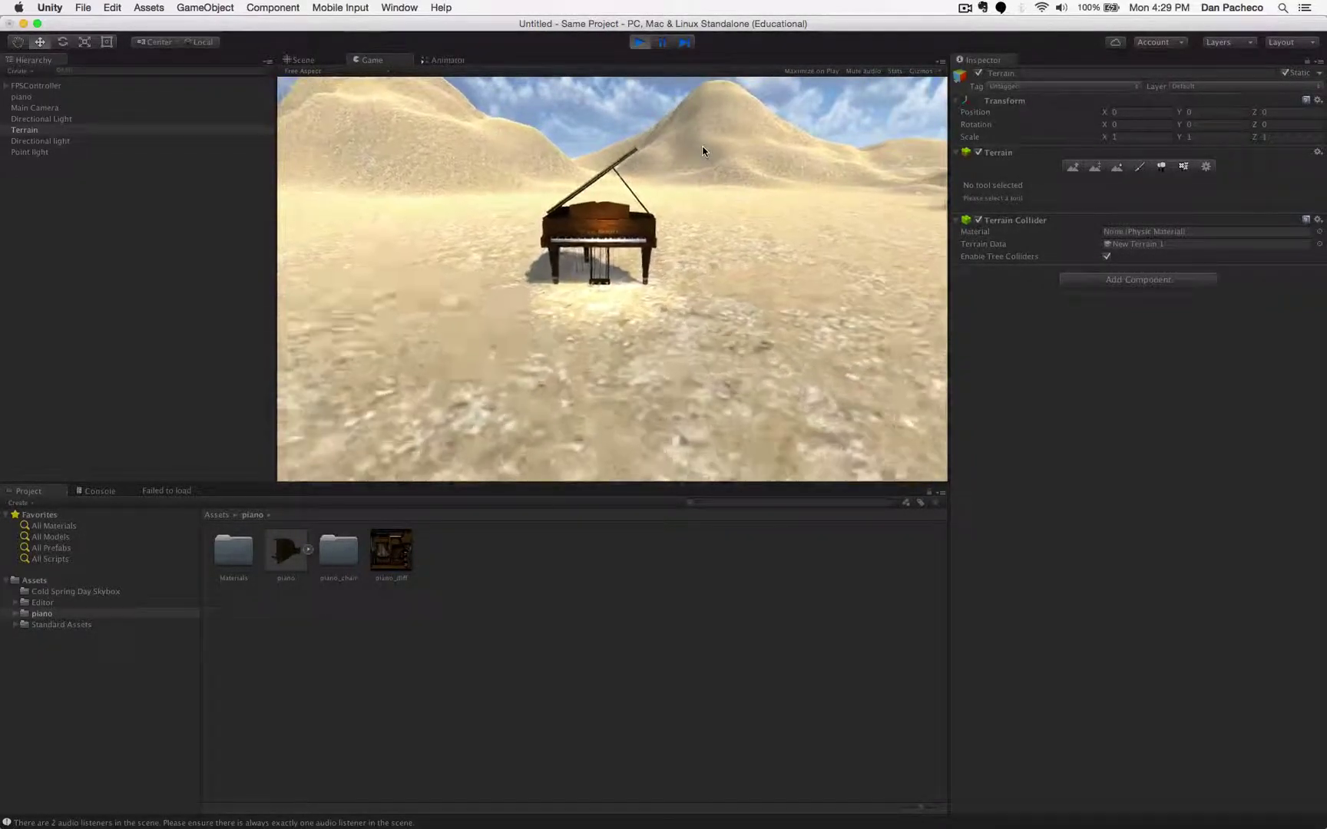
{"action": "key", "text": "w"}
{"action": "key", "text": "w"}
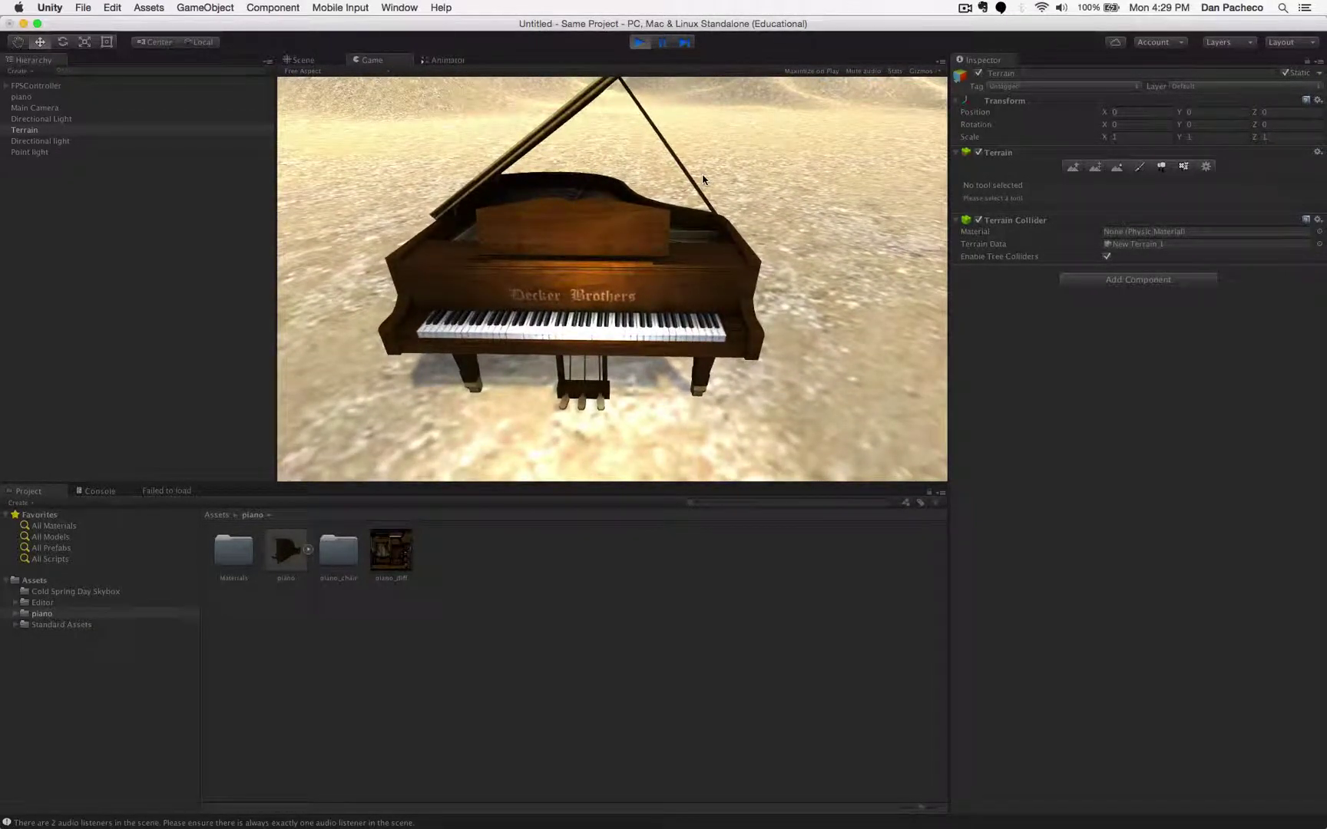
{"action": "key", "text": "d"}
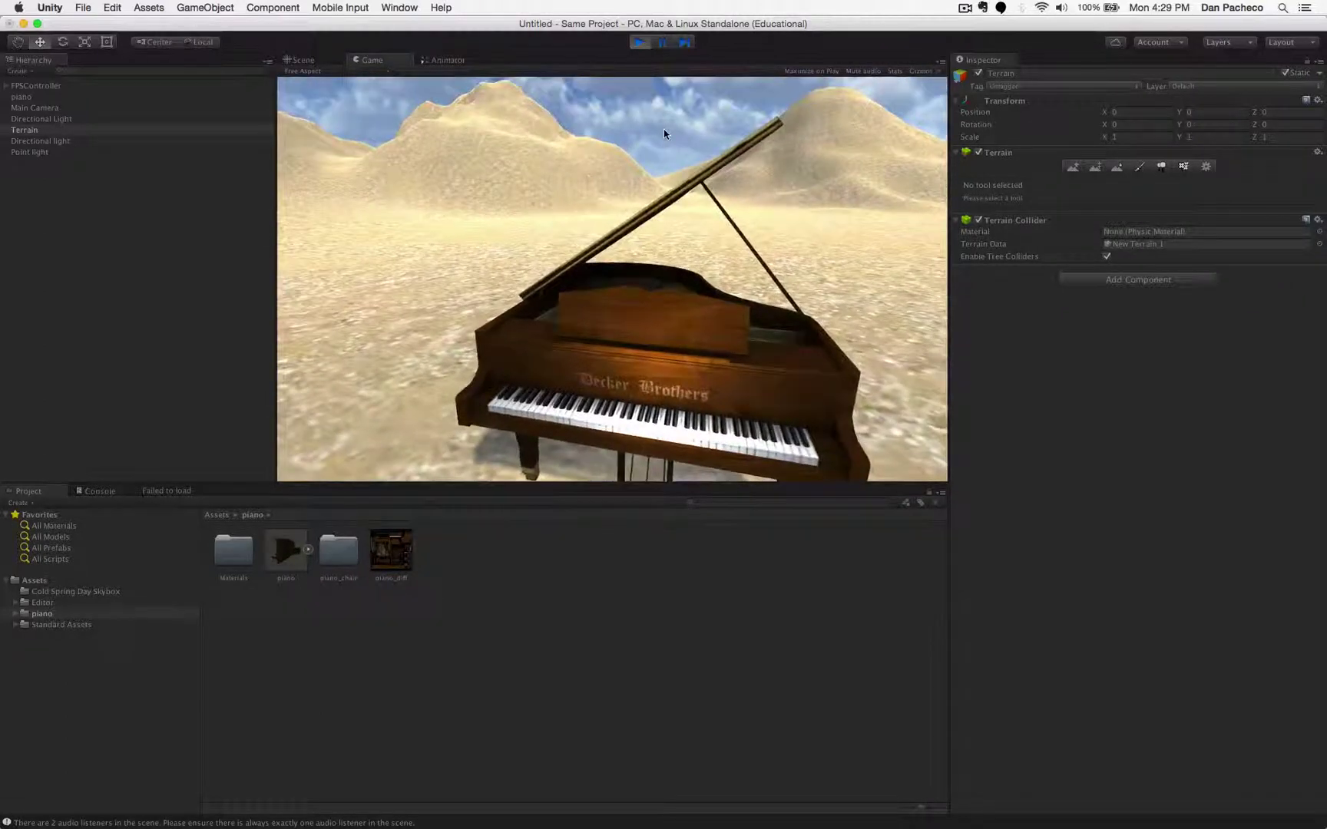
{"action": "key", "text": "a"}
{"action": "key", "text": "w"}
{"action": "key", "text": "w"}
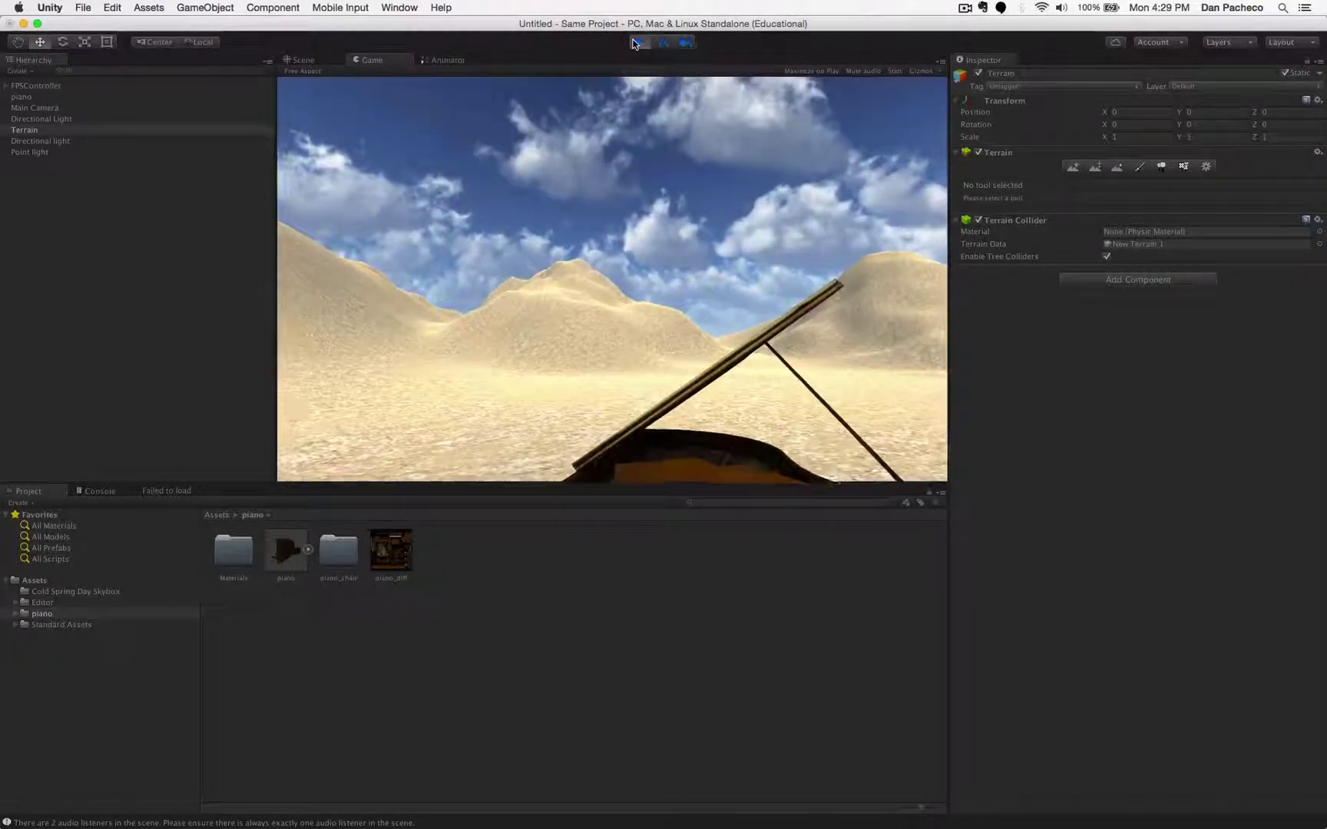
{"action": "left_click", "coordinate": [636, 42]}
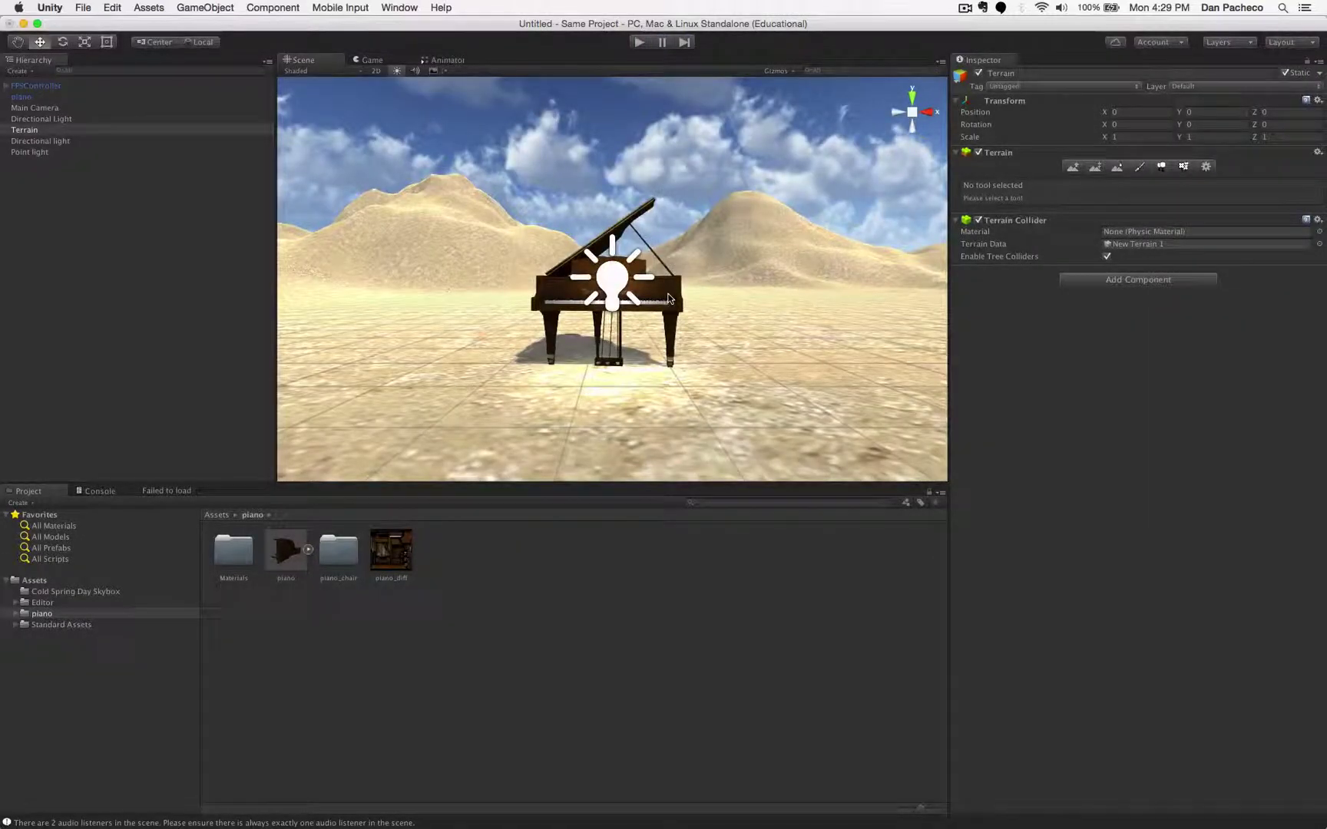
- Enlarge the piano uniformly to about 1.64 scale, undoing an accidental one-axis stretch
{"action": "left_click", "coordinate": [667, 299]}
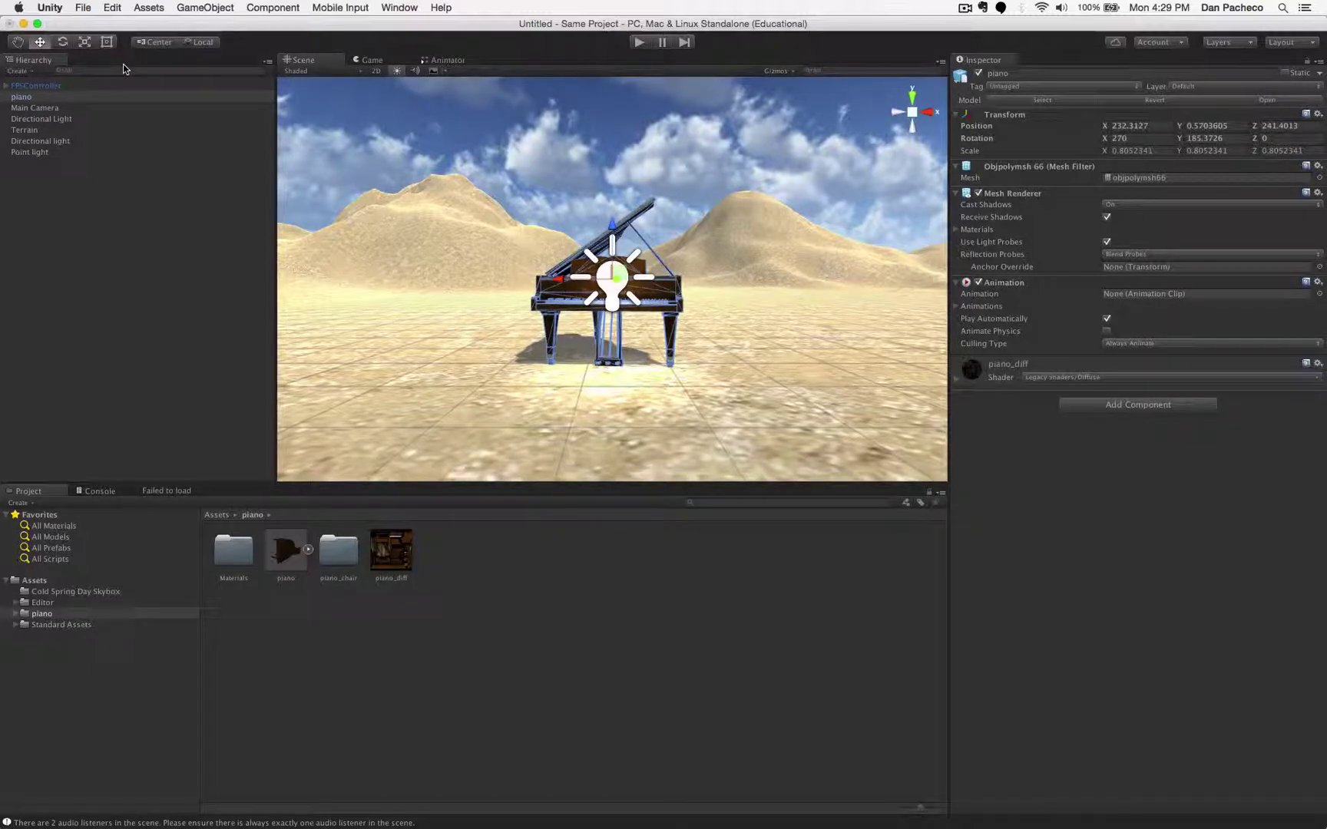
{"action": "left_click", "coordinate": [85, 43]}
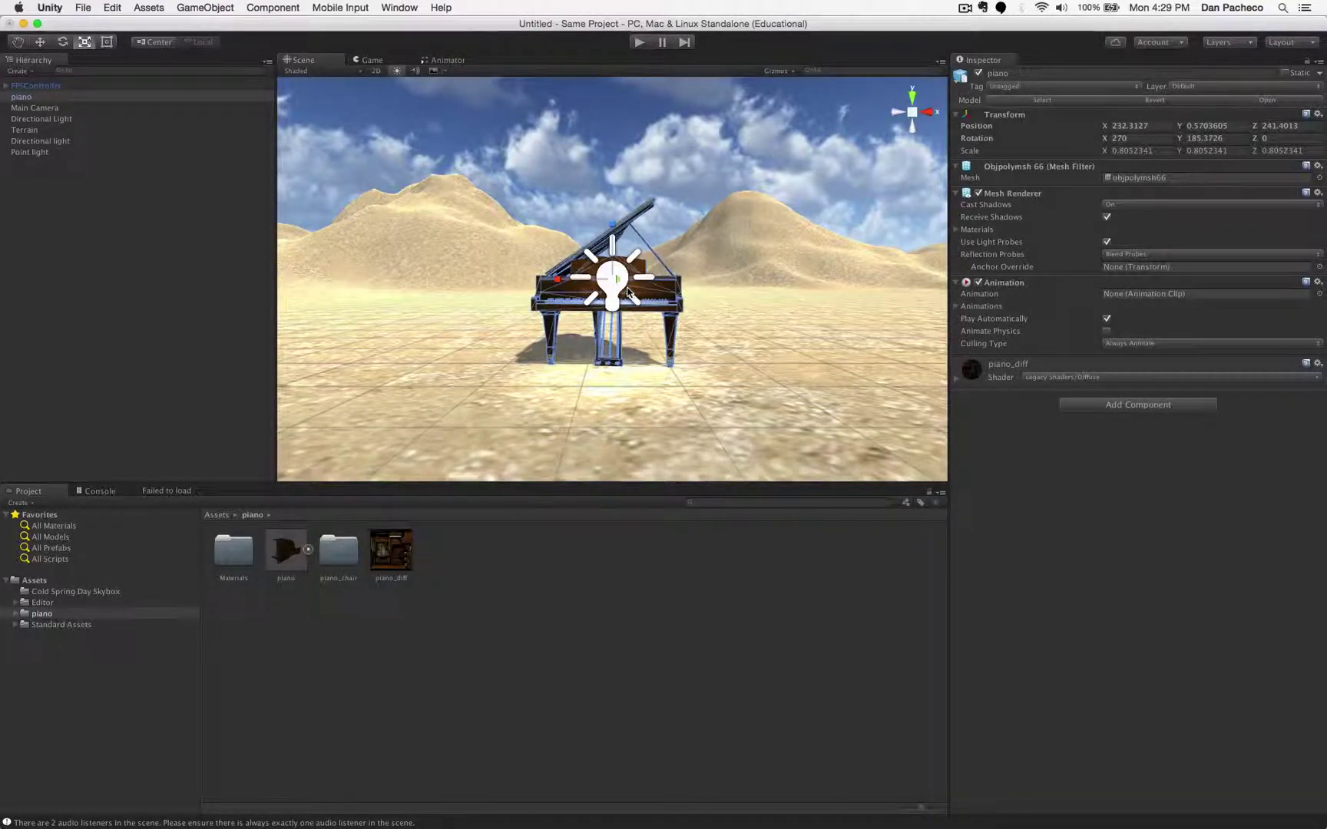
{"action": "scroll", "coordinate": [628, 293], "scroll_direction": "up", "scroll_amount": 3}
{"action": "left_click", "coordinate": [922, 114]}
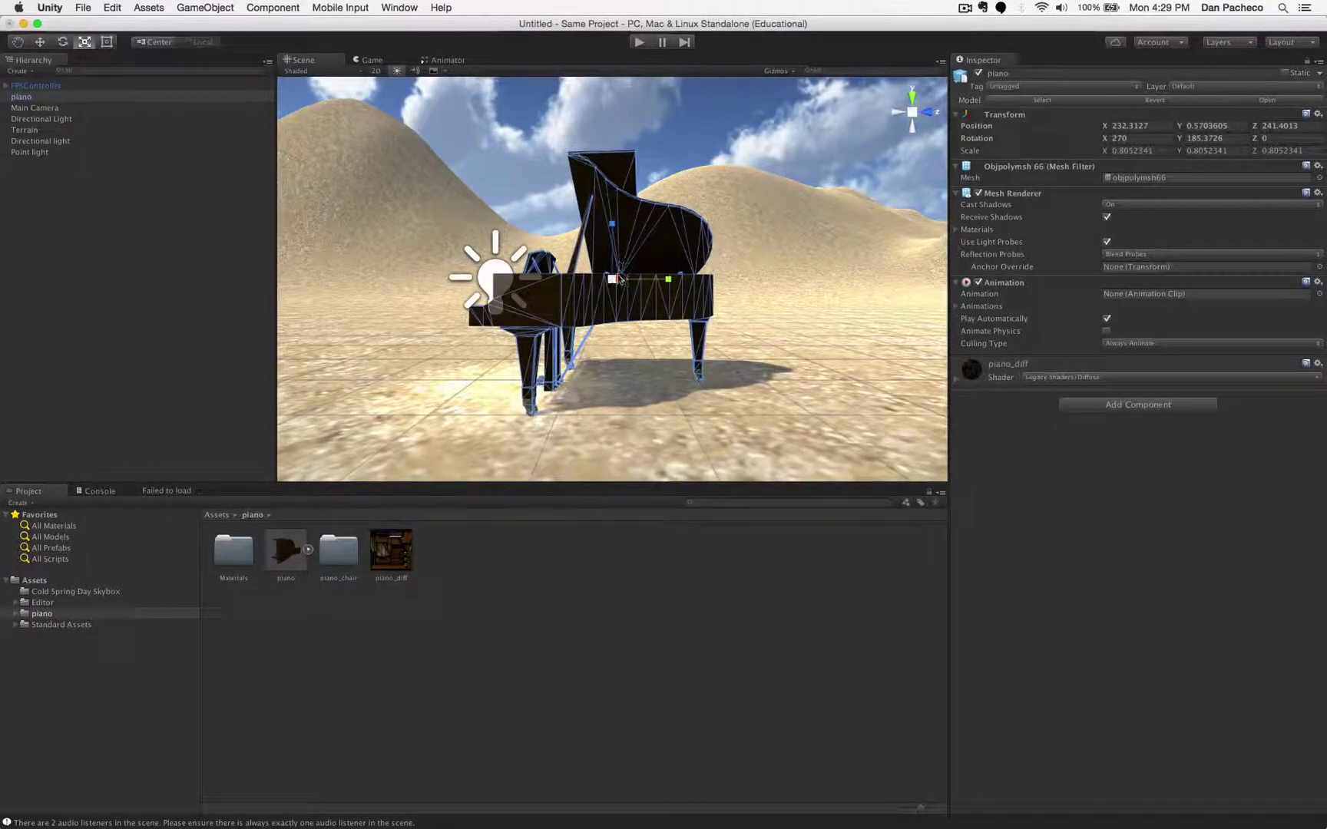
{"action": "scroll", "coordinate": [611, 287], "scroll_direction": "up", "scroll_amount": 5}
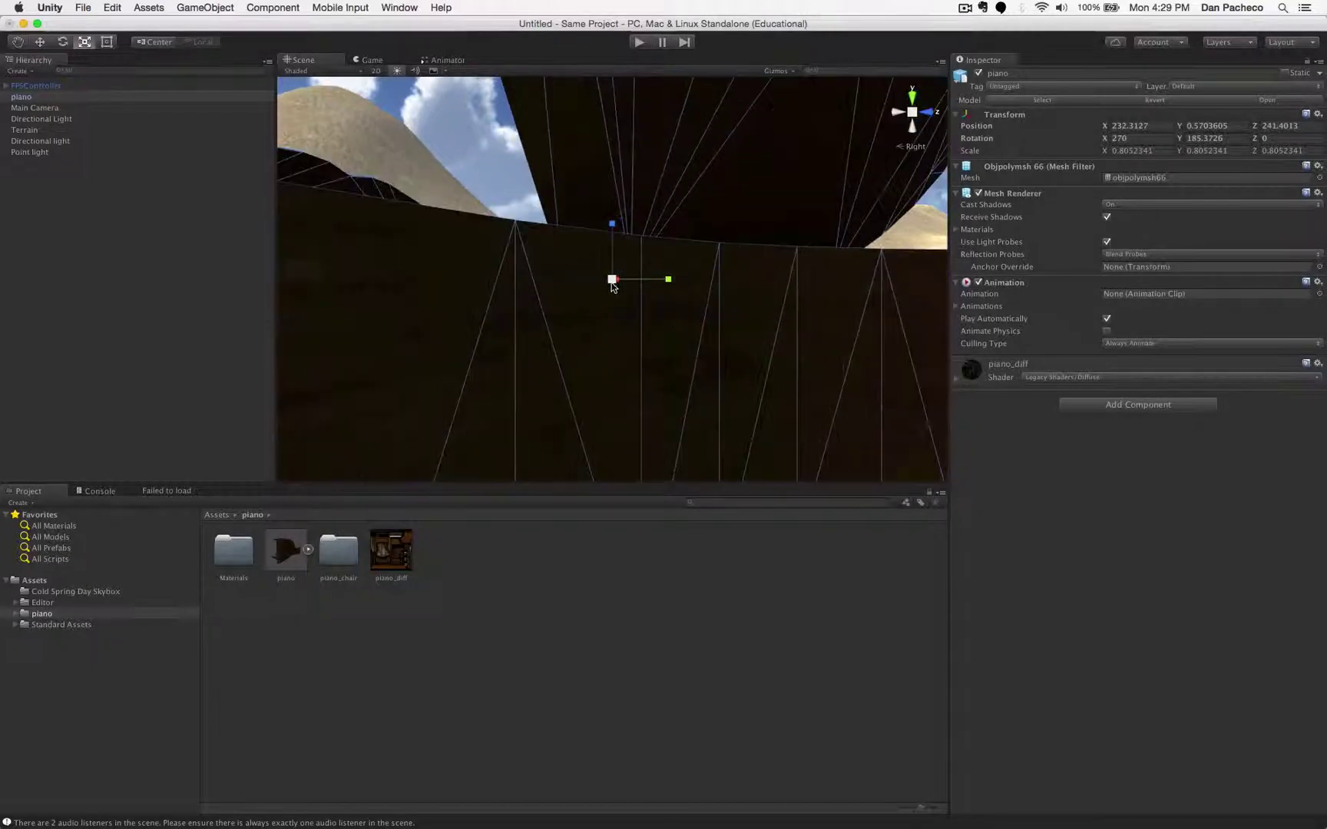
{"action": "scroll", "coordinate": [620, 307], "scroll_direction": "down", "scroll_amount": 5}
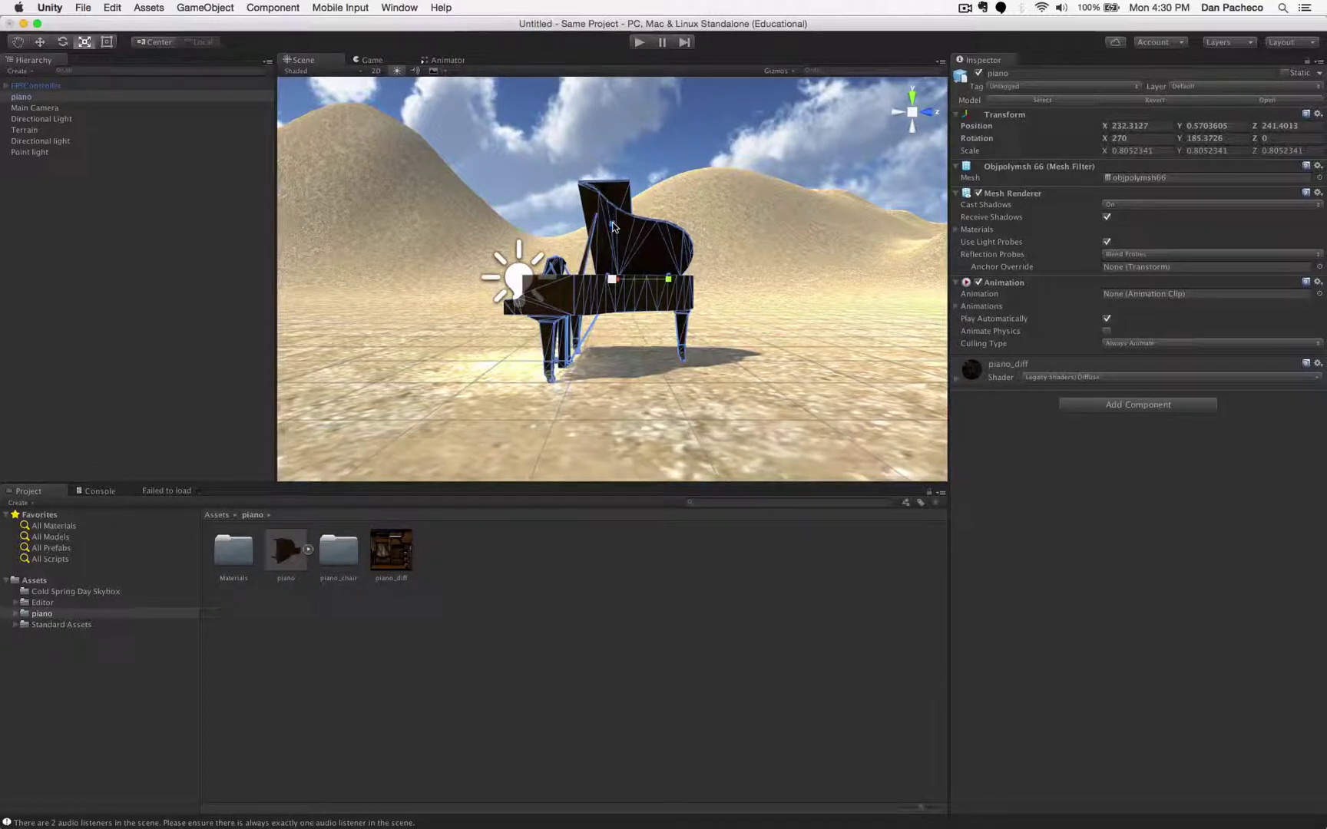
{"action": "left_click_drag", "start_coordinate": [612, 224], "coordinate": [615, 98]}
{"action": "left_click", "coordinate": [112, 7]}
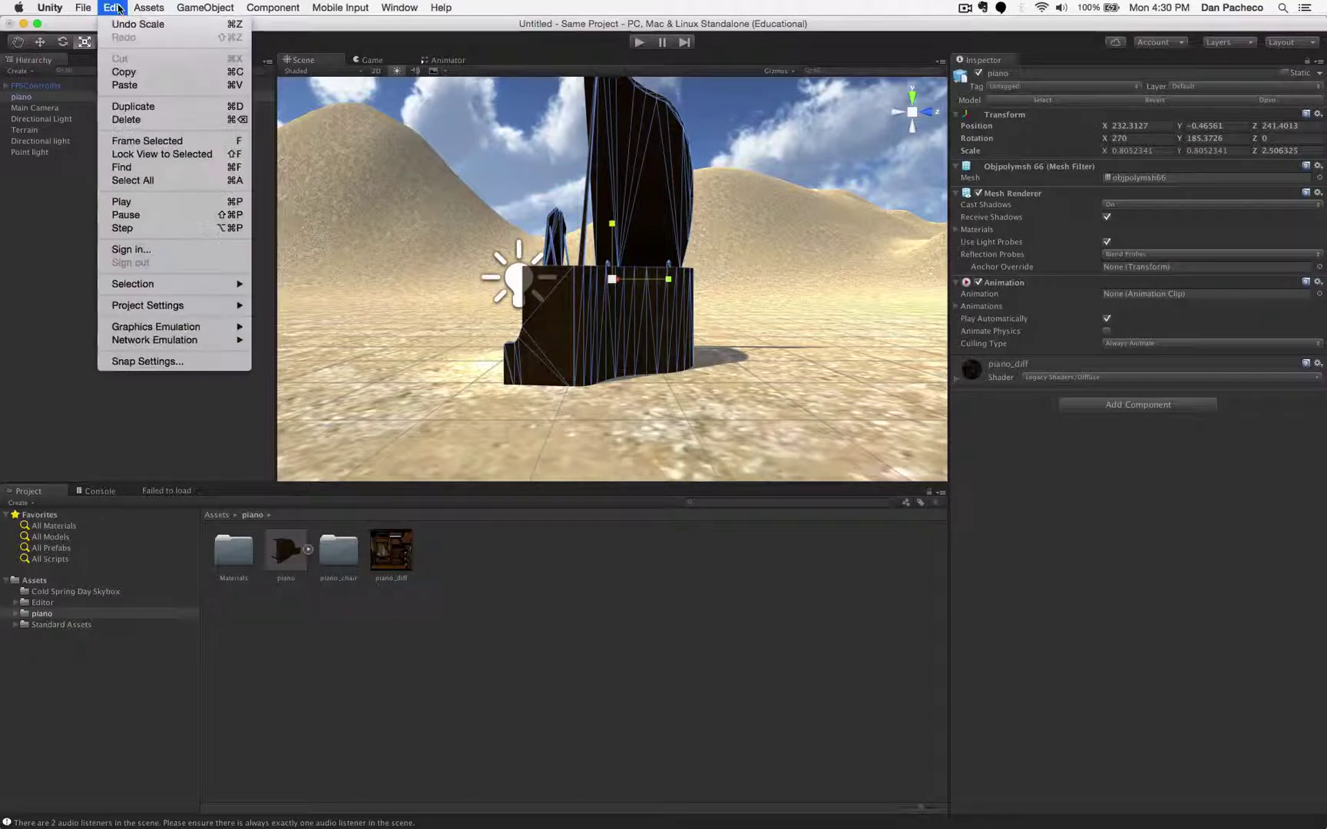
{"action": "left_click", "coordinate": [124, 29]}
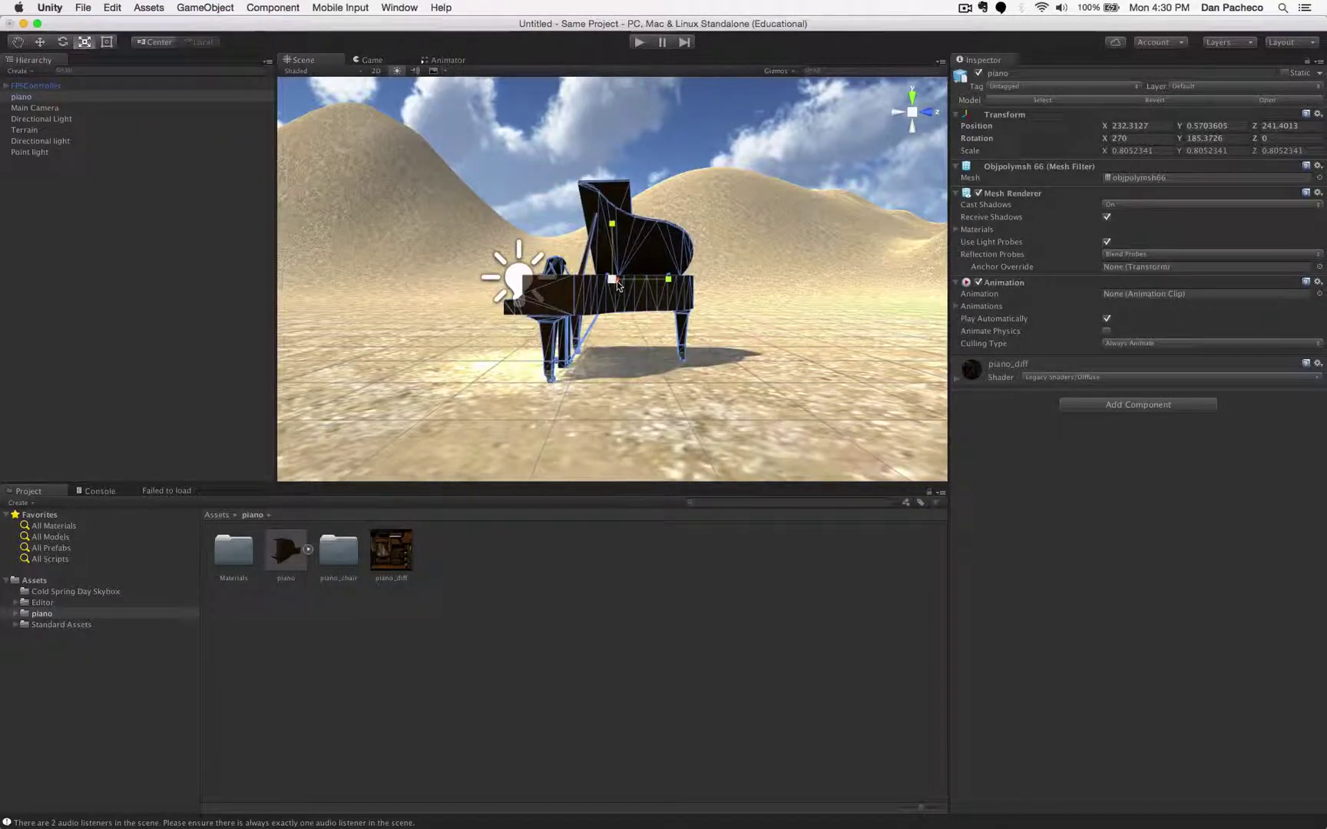
{"action": "left_click_drag", "start_coordinate": [614, 282], "coordinate": [668, 235]}
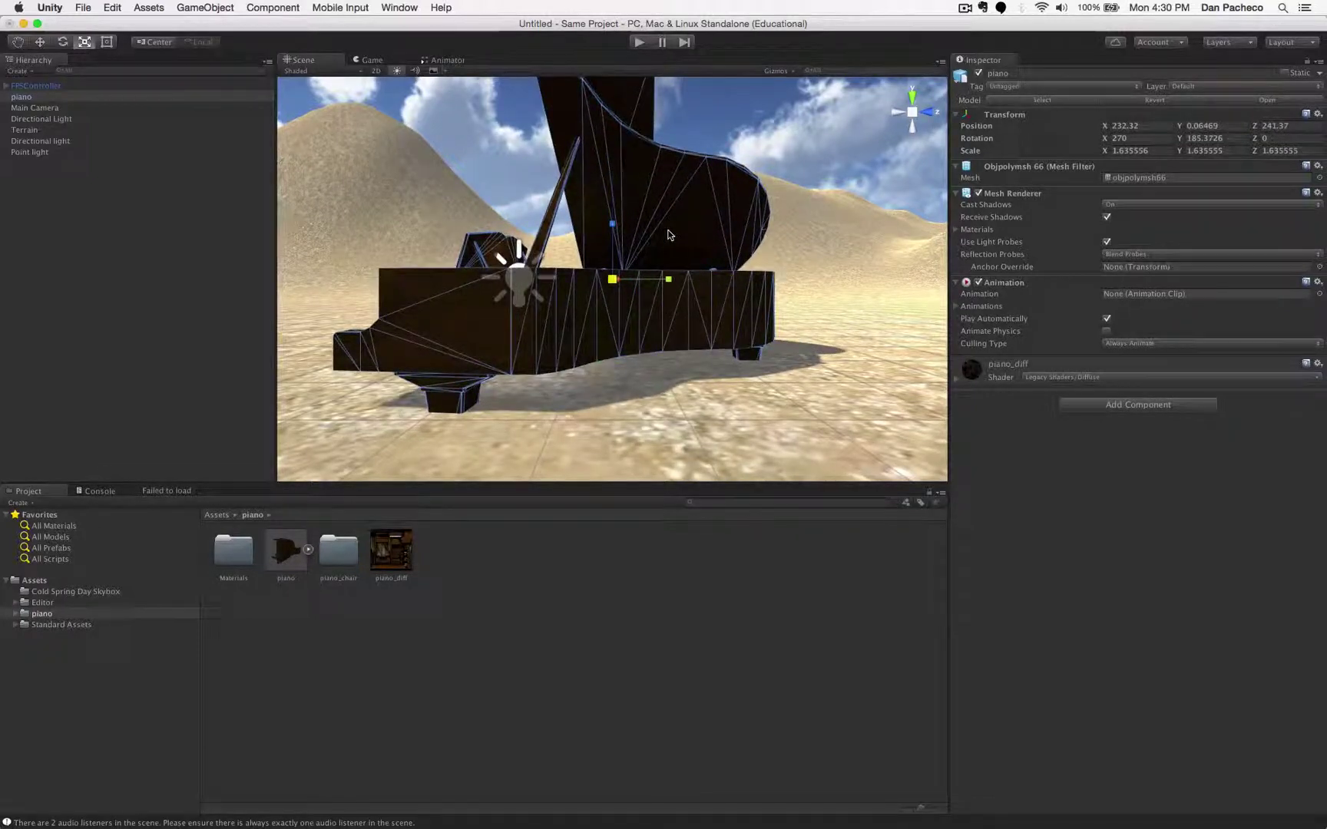
- Raise the piano to Y 1.17 so it rests on the sand, then enter Play mode
{"action": "left_click", "coordinate": [36, 45]}
{"action": "scroll", "coordinate": [599, 249], "scroll_direction": "down", "scroll_amount": 5}
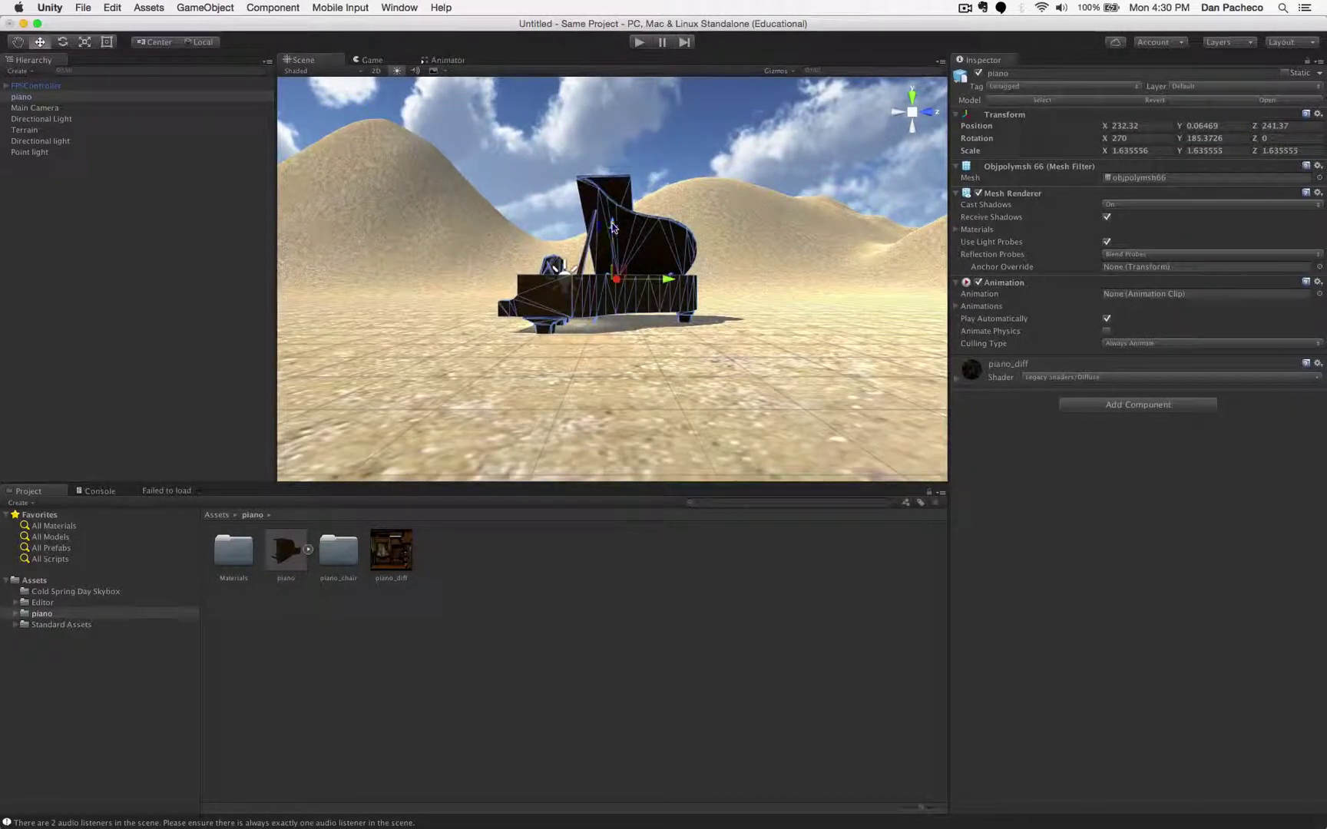
{"action": "left_click_drag", "start_coordinate": [612, 227], "coordinate": [615, 178]}
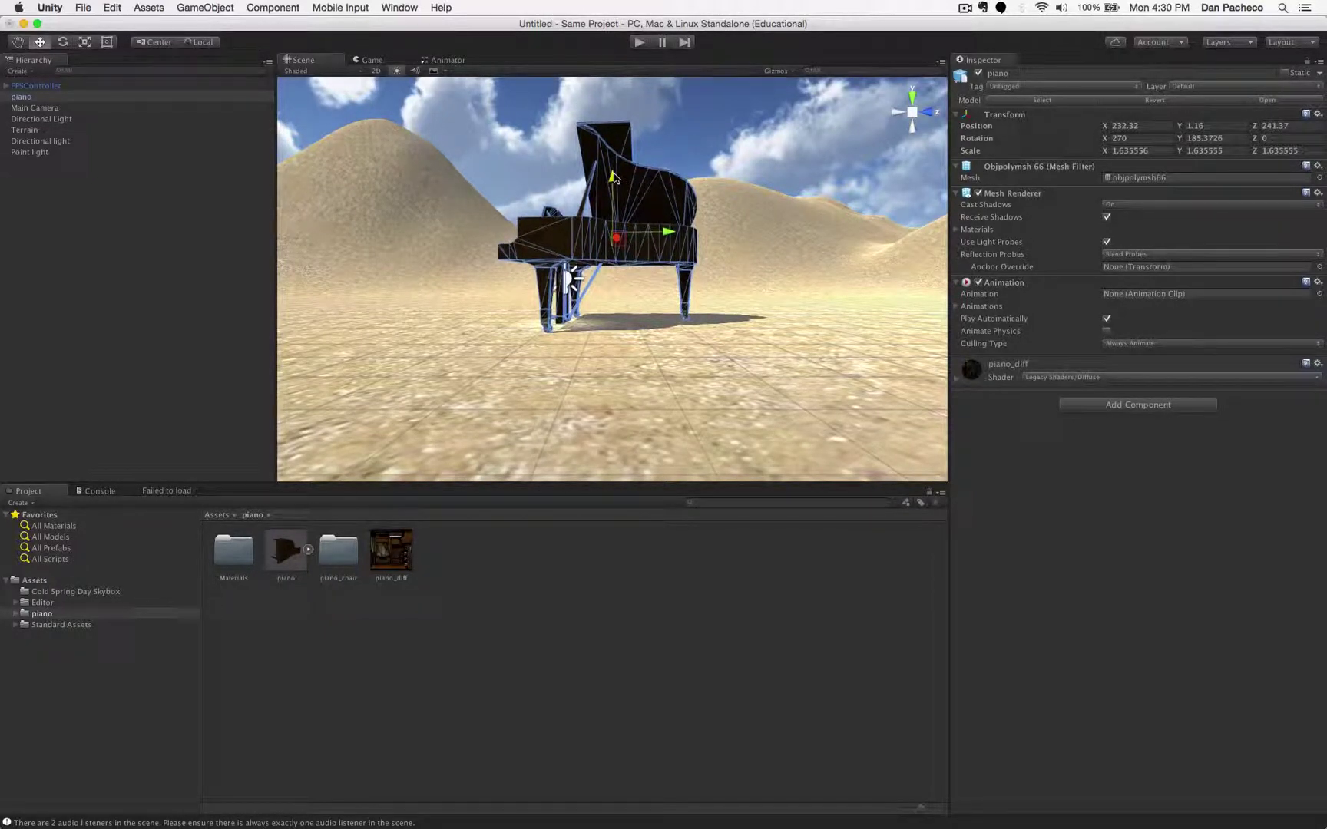
{"action": "left_click", "coordinate": [638, 41]}
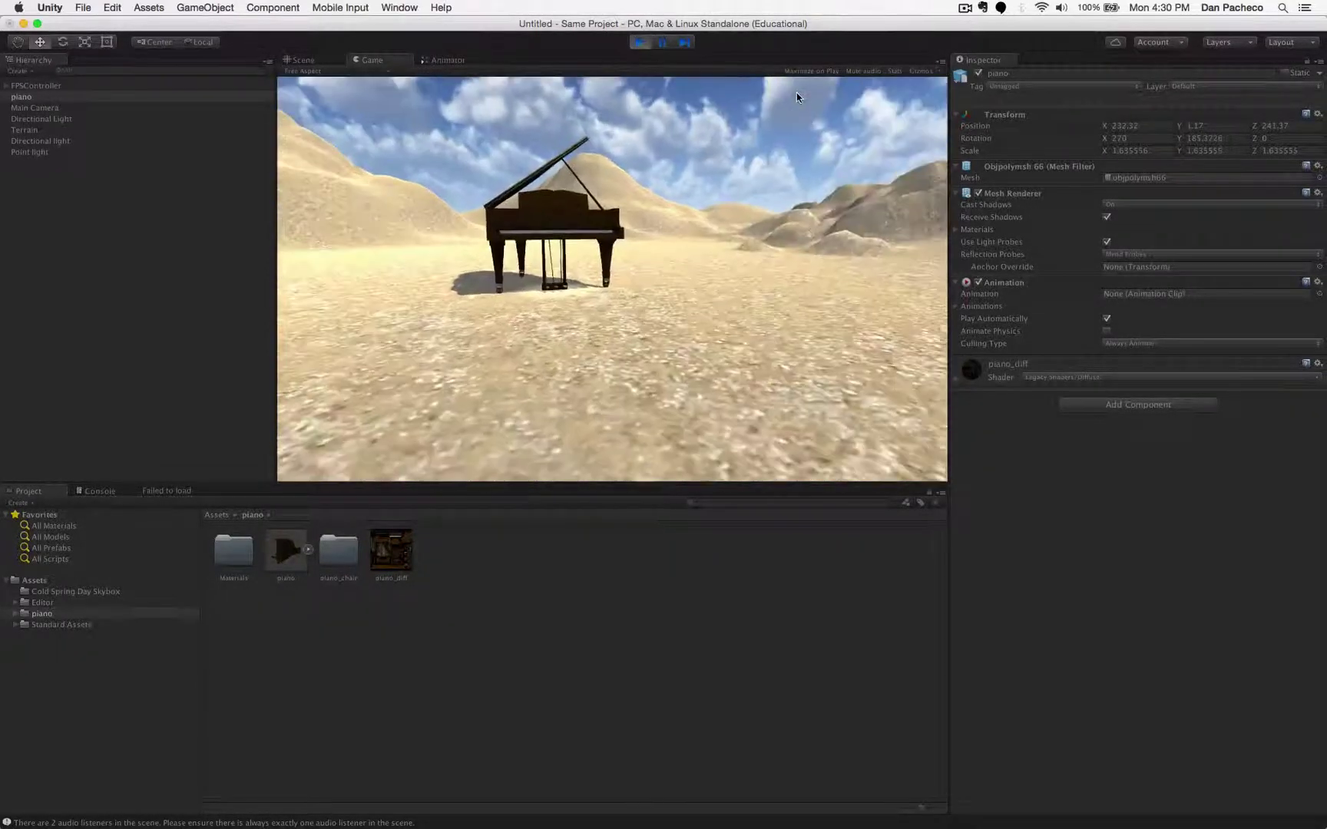
- After walking around it, shrink the piano to scale 1.29 and lower it to Y 0.92
{"action": "key", "text": "w"}
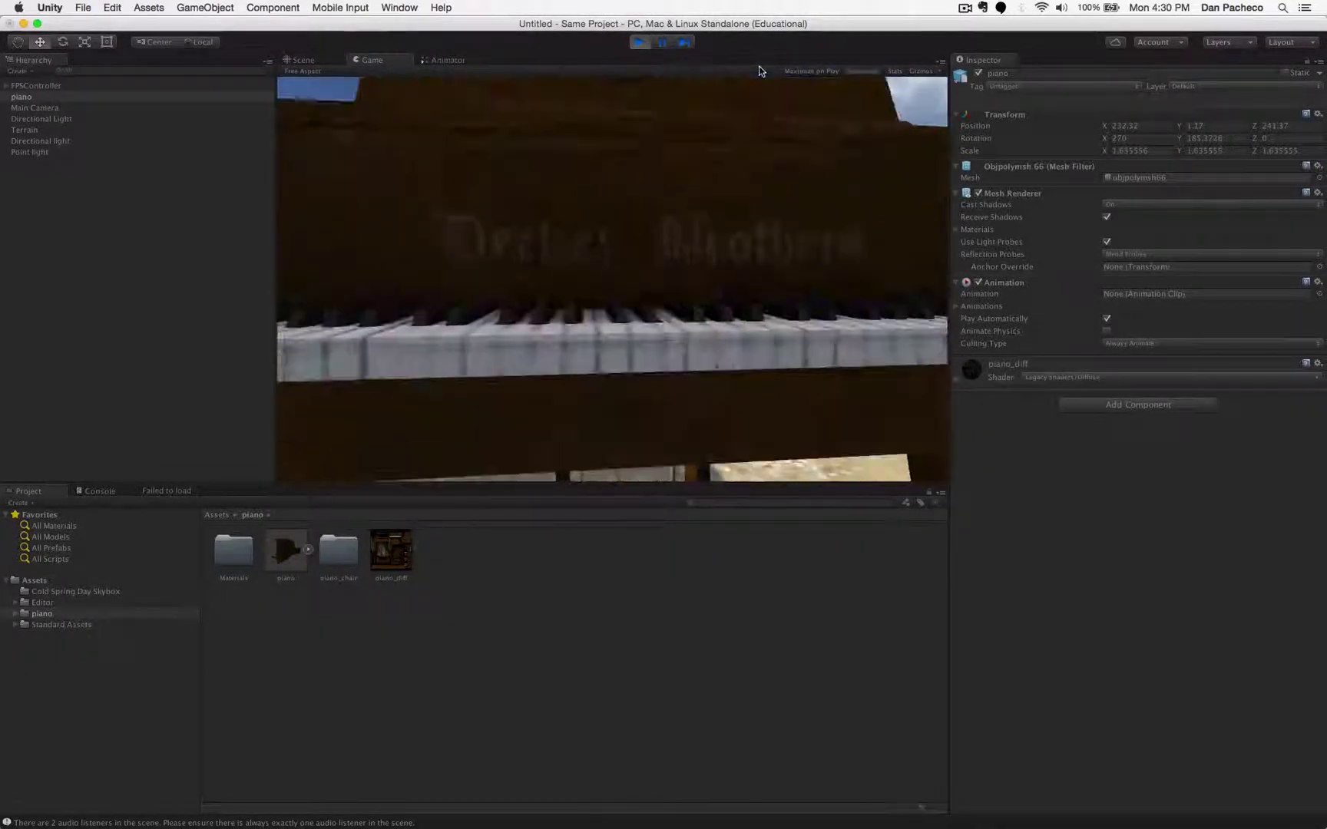
{"action": "key", "text": "s"}
{"action": "key", "text": "w"}
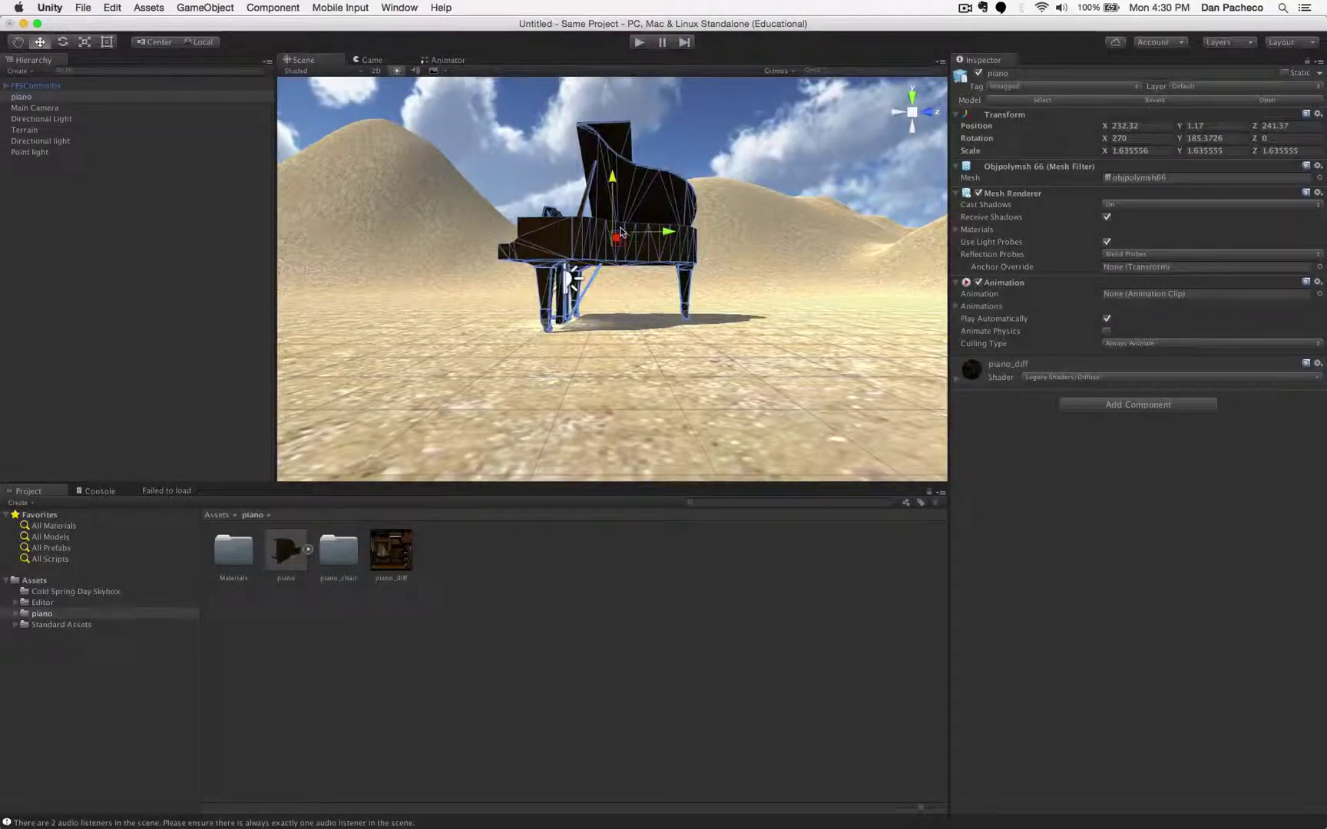
{"action": "left_click", "coordinate": [84, 43]}
{"action": "left_click_drag", "start_coordinate": [612, 235], "coordinate": [602, 253]}
{"action": "left_click", "coordinate": [40, 42]}
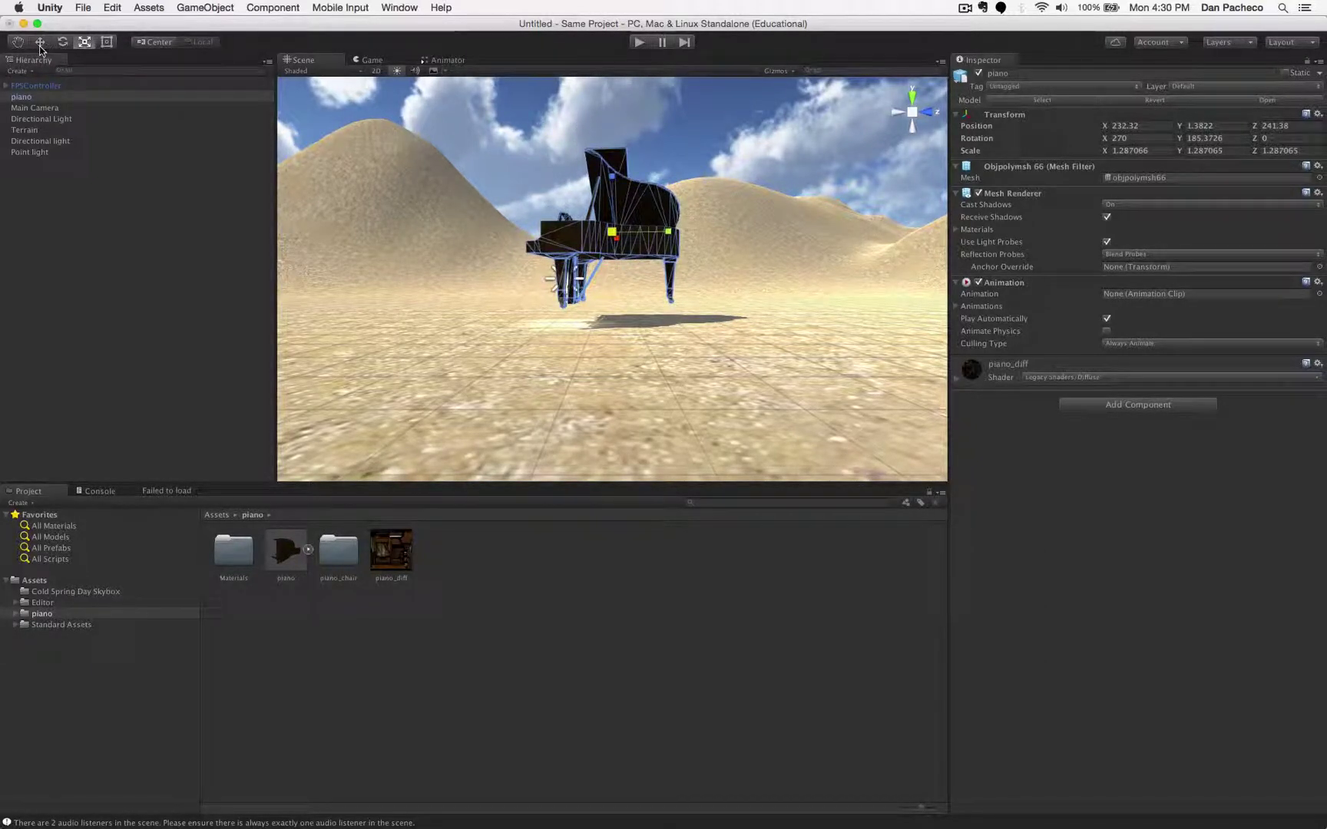
{"action": "left_click_drag", "start_coordinate": [613, 182], "coordinate": [610, 201]}
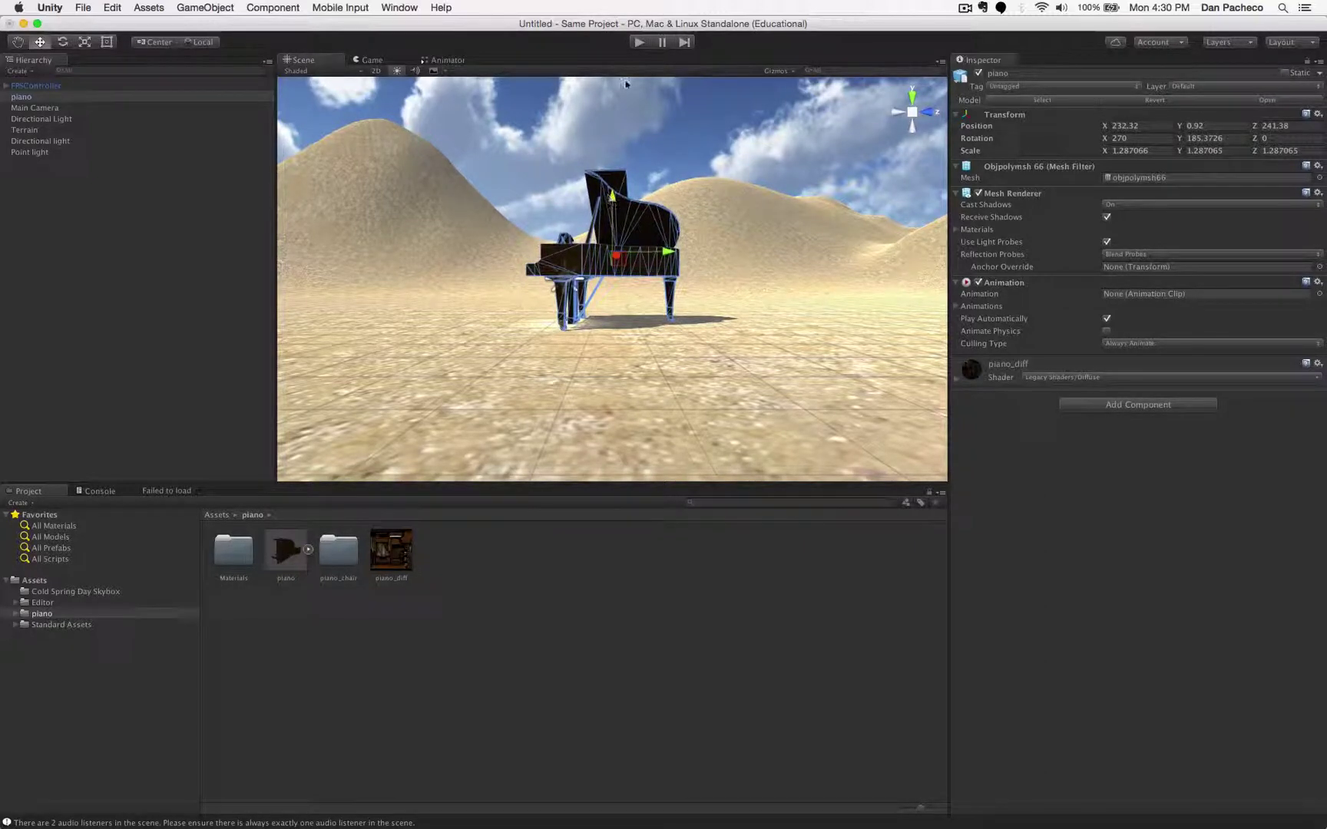
- Play the scene again and walk up to the piano with W and S to test it
{"action": "left_click", "coordinate": [639, 42]}
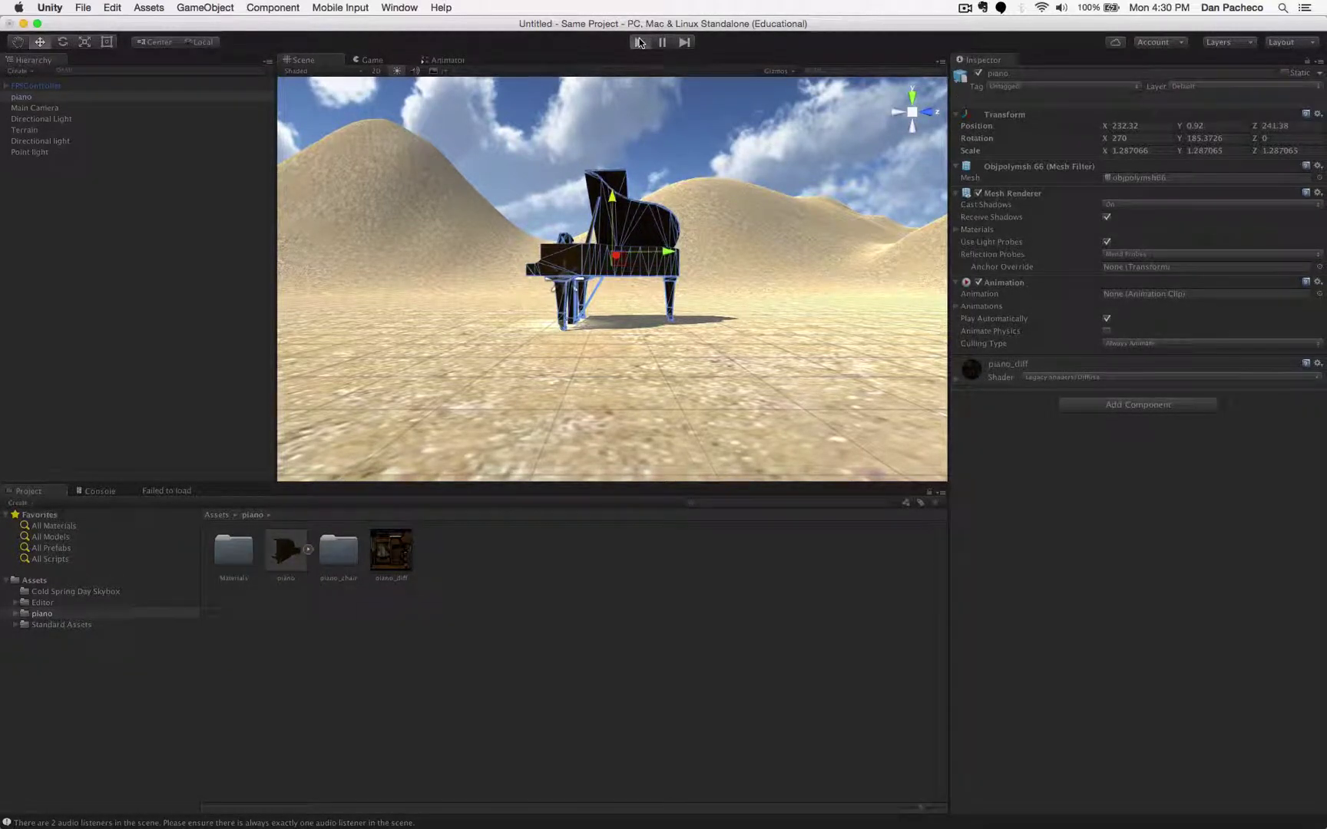
{"action": "key", "text": "w"}
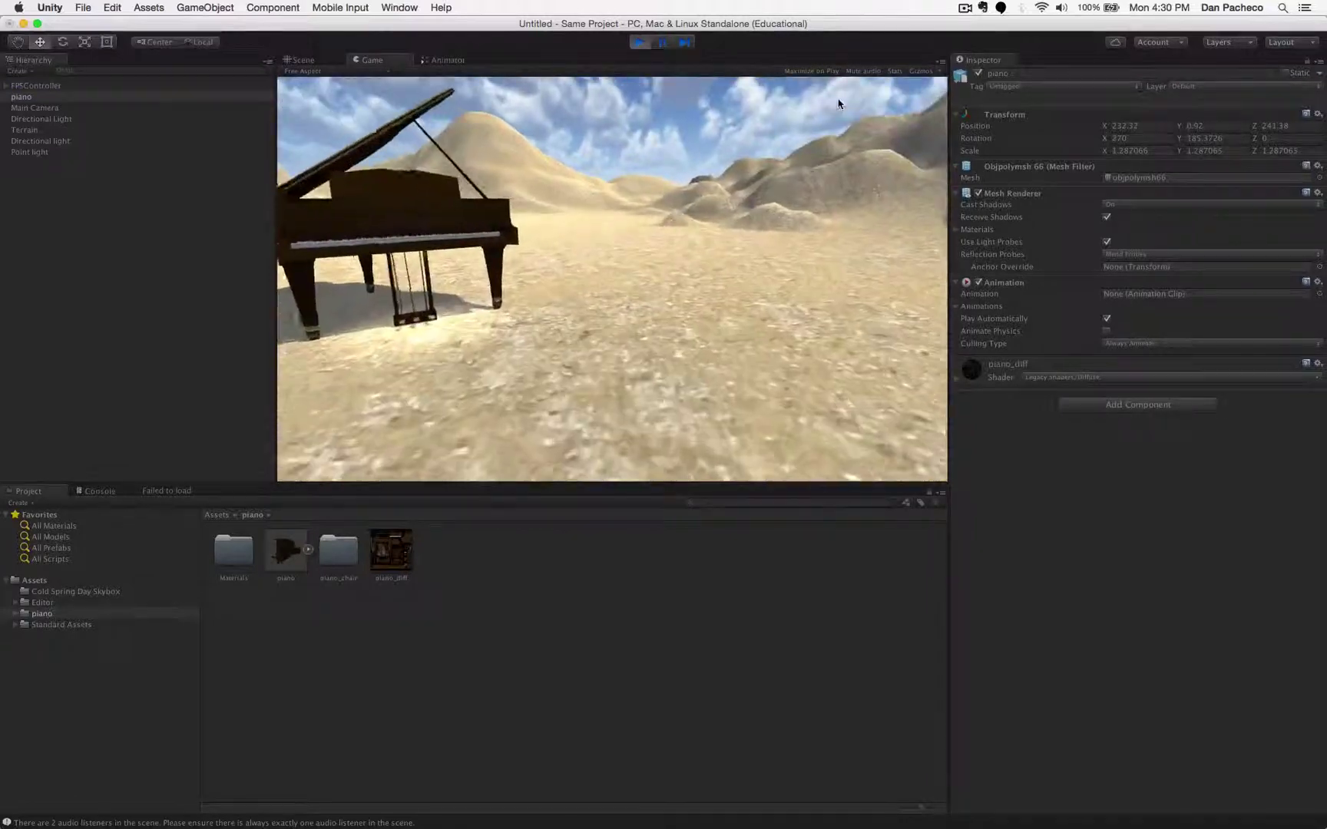
{"action": "key", "text": "w"}
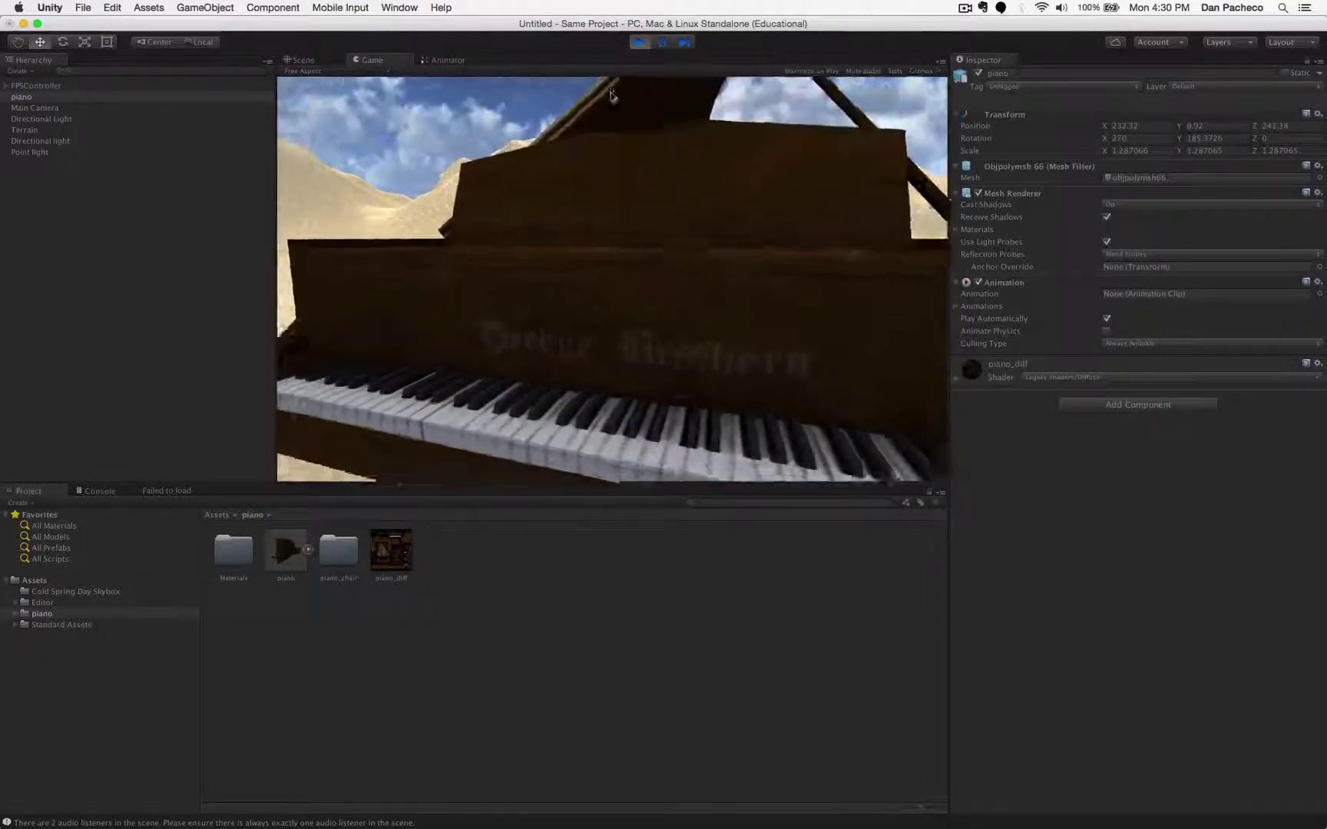
{"action": "key", "text": "s"}
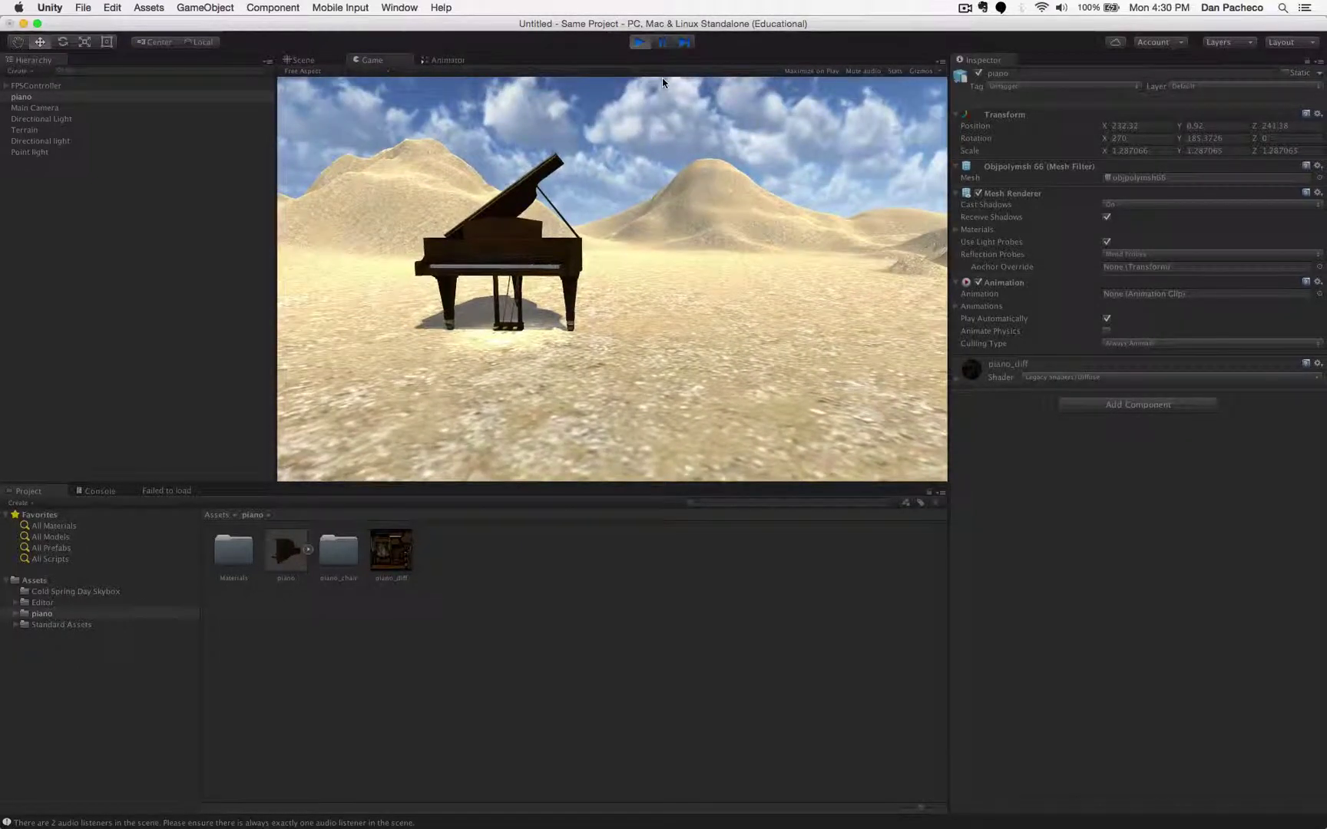
{"action": "left_click", "coordinate": [964, 7]}
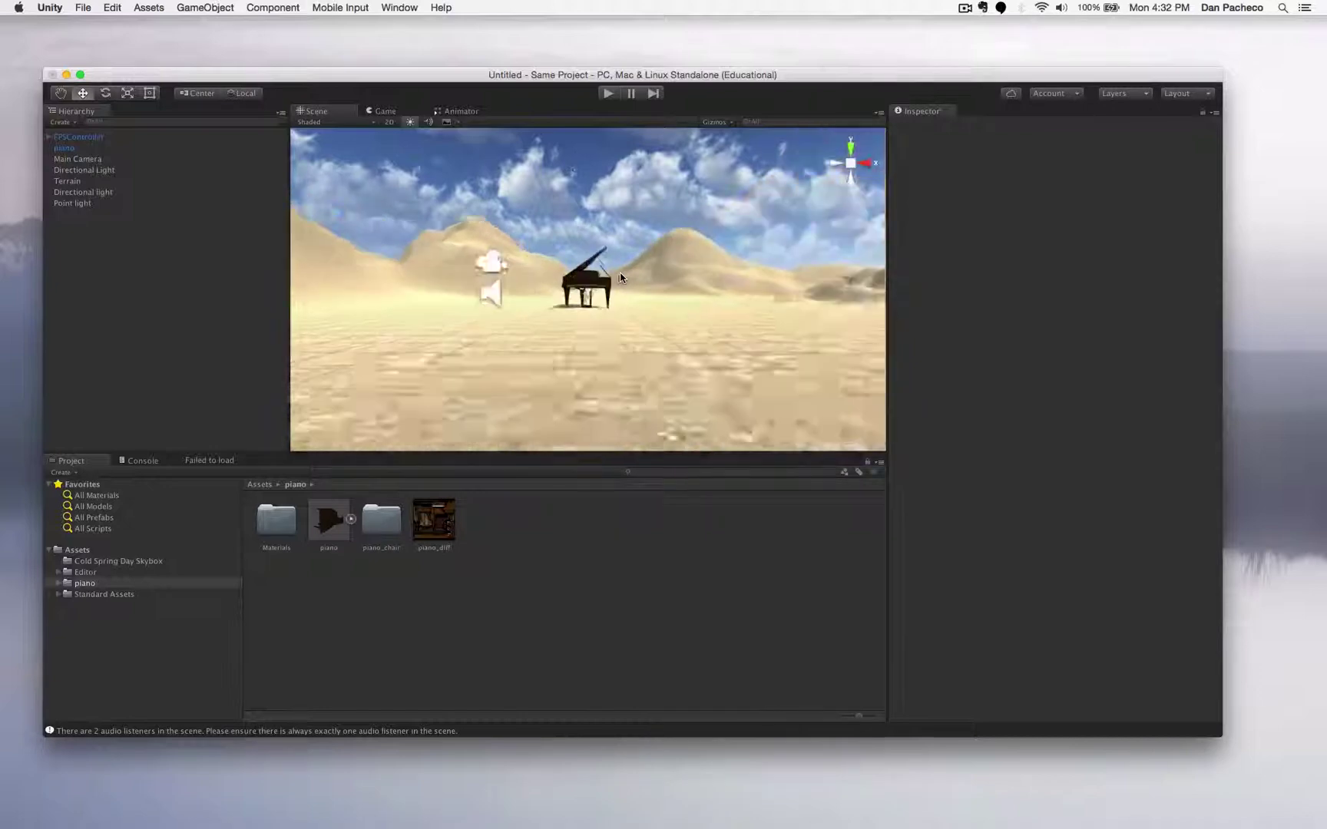
- Look straight down on the whole square terrain and select the Terrain object
{"action": "scroll", "coordinate": [622, 278], "scroll_direction": "up", "scroll_amount": 5}
{"action": "scroll", "coordinate": [621, 277], "scroll_direction": "down", "scroll_amount": 10}
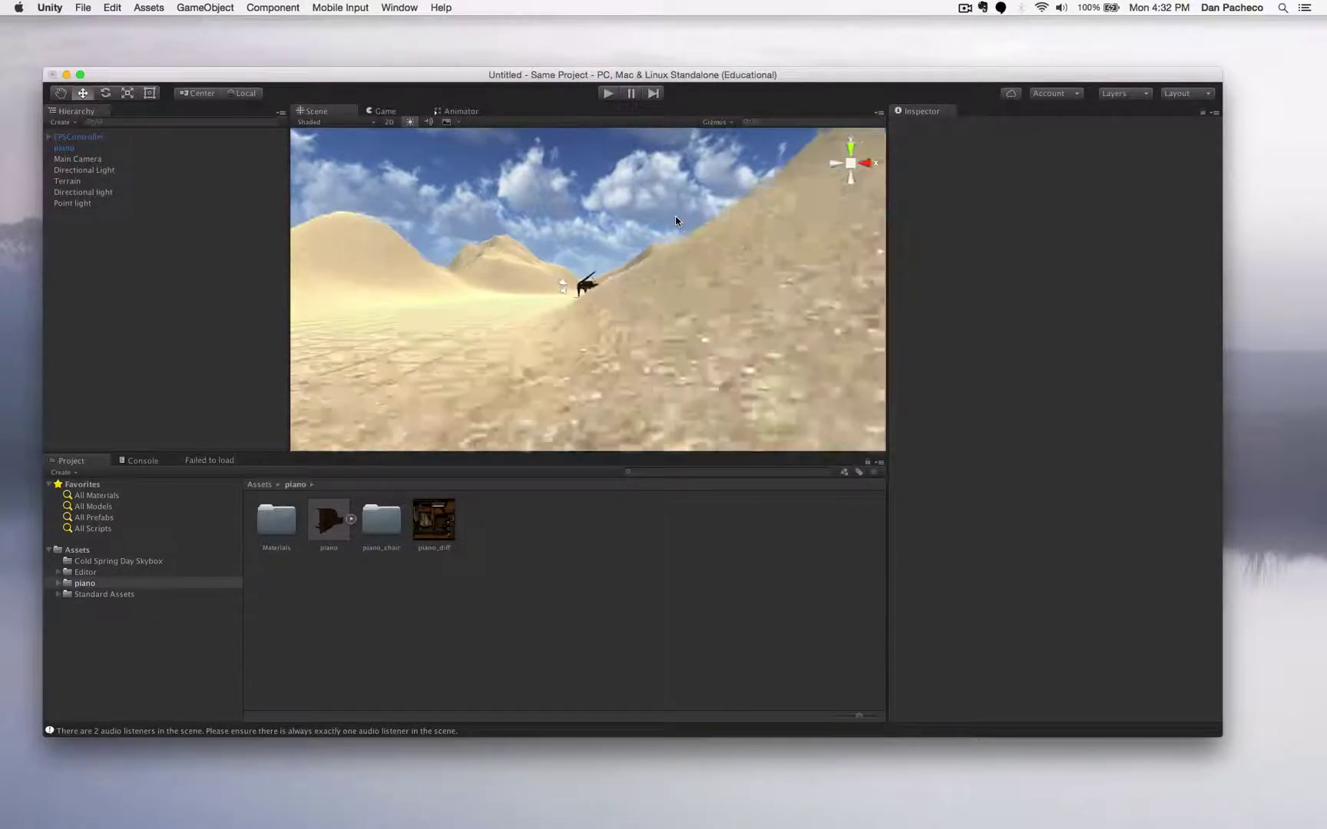
{"action": "scroll", "coordinate": [675, 221], "scroll_direction": "up", "scroll_amount": 8}
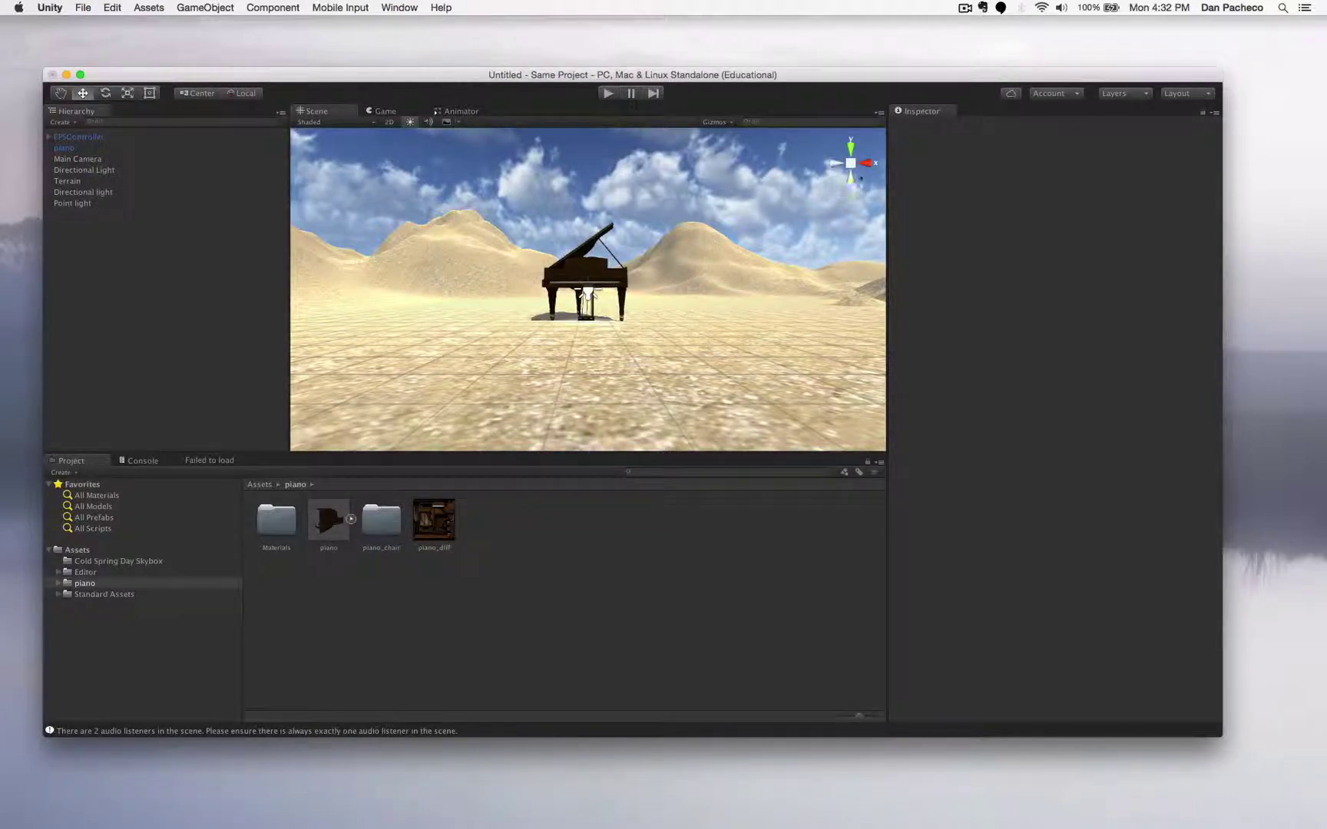
{"action": "left_click", "coordinate": [868, 163]}
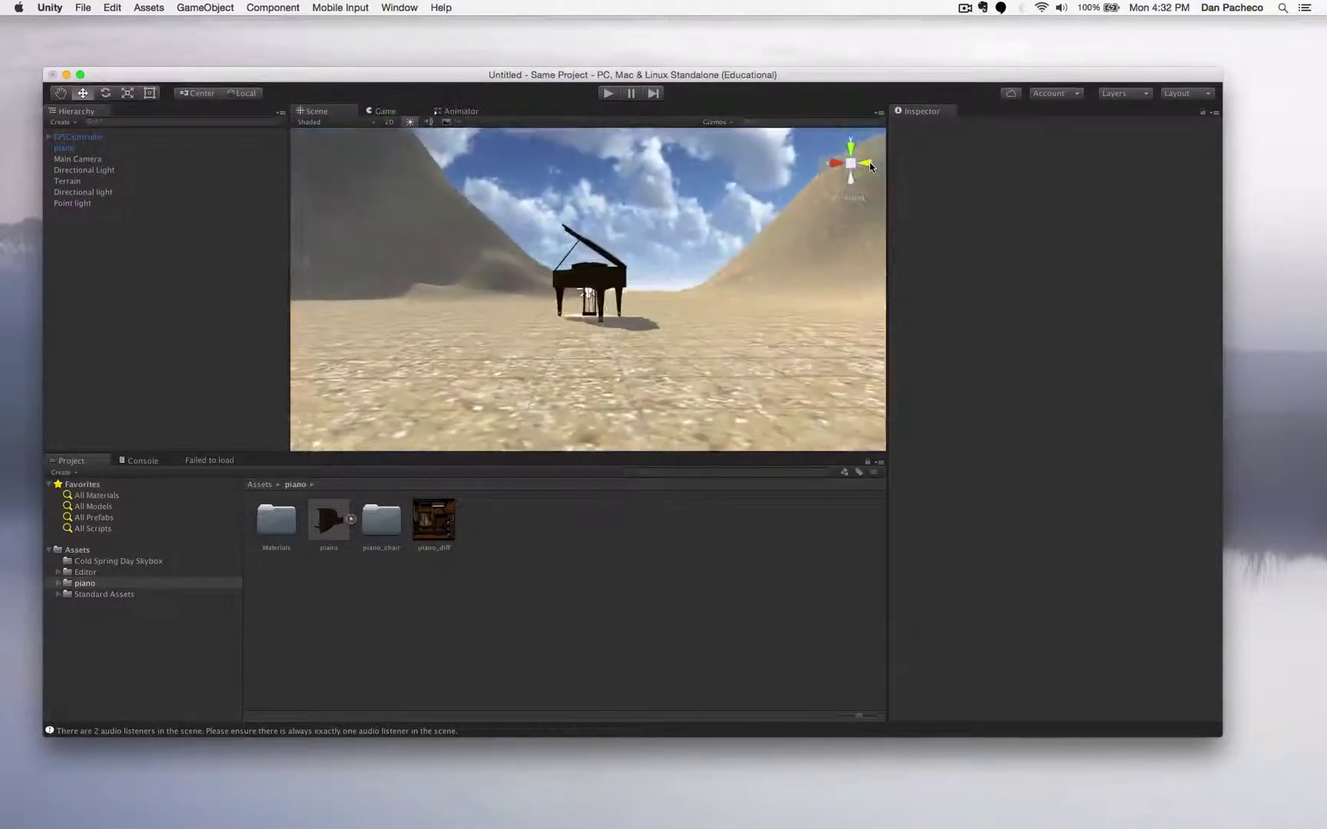
{"action": "left_click", "coordinate": [870, 162]}
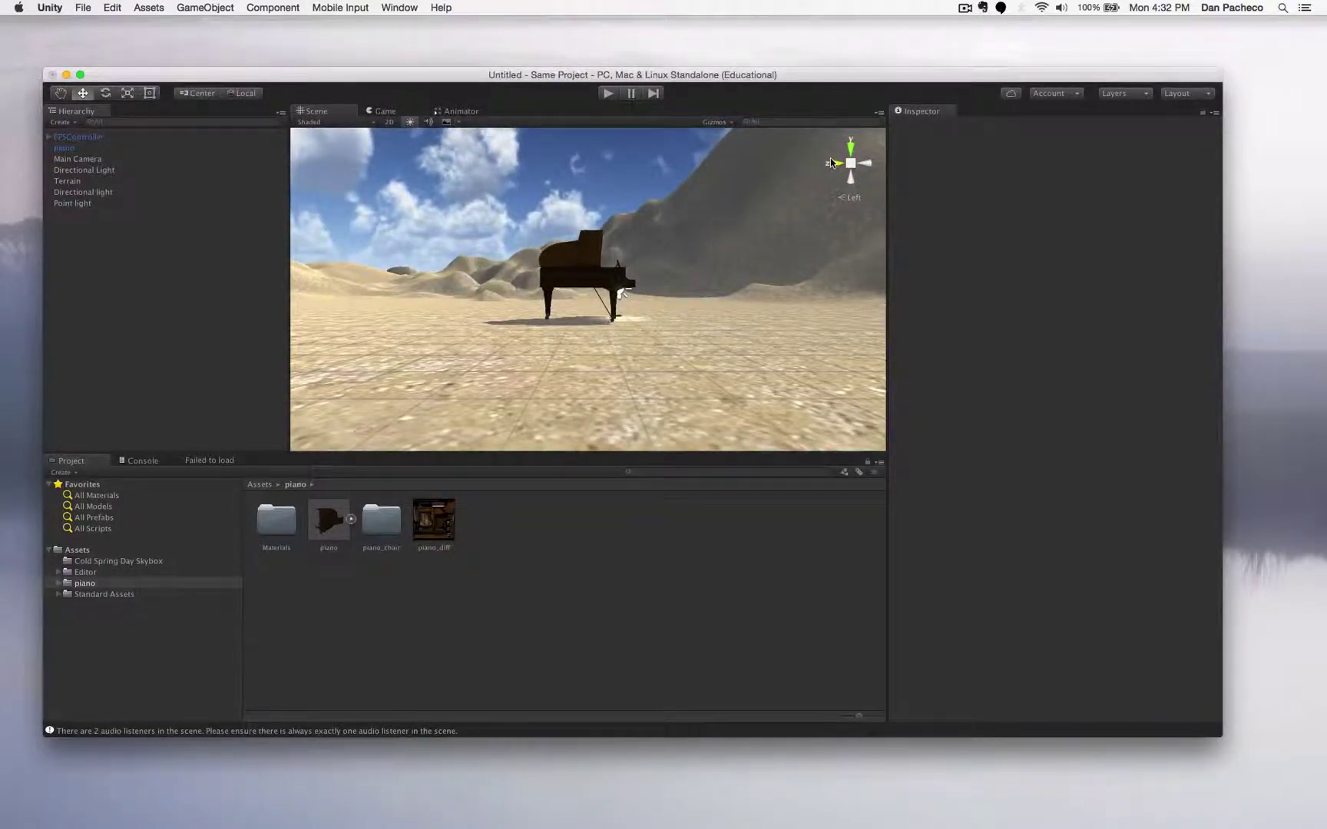
{"action": "left_click", "coordinate": [830, 162]}
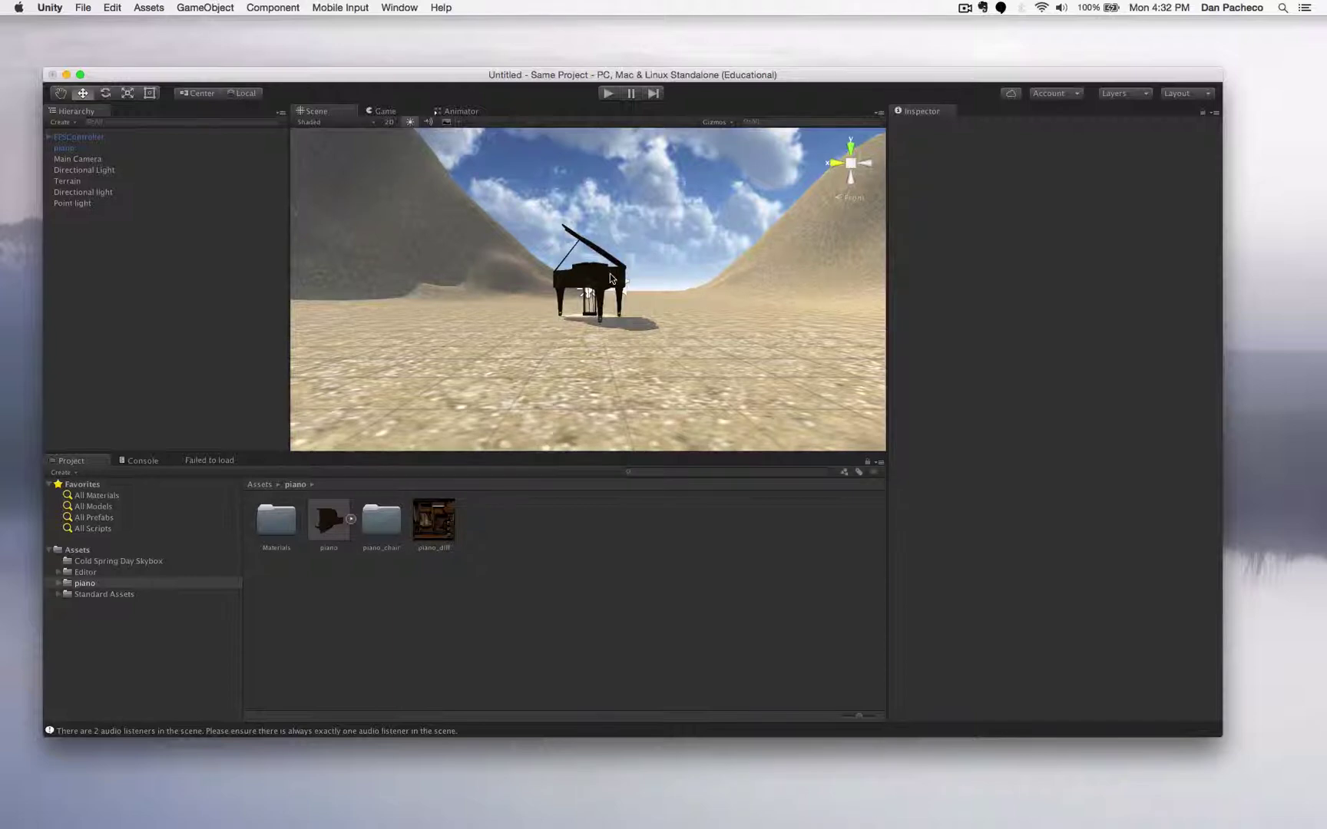
{"action": "left_click", "coordinate": [850, 147]}
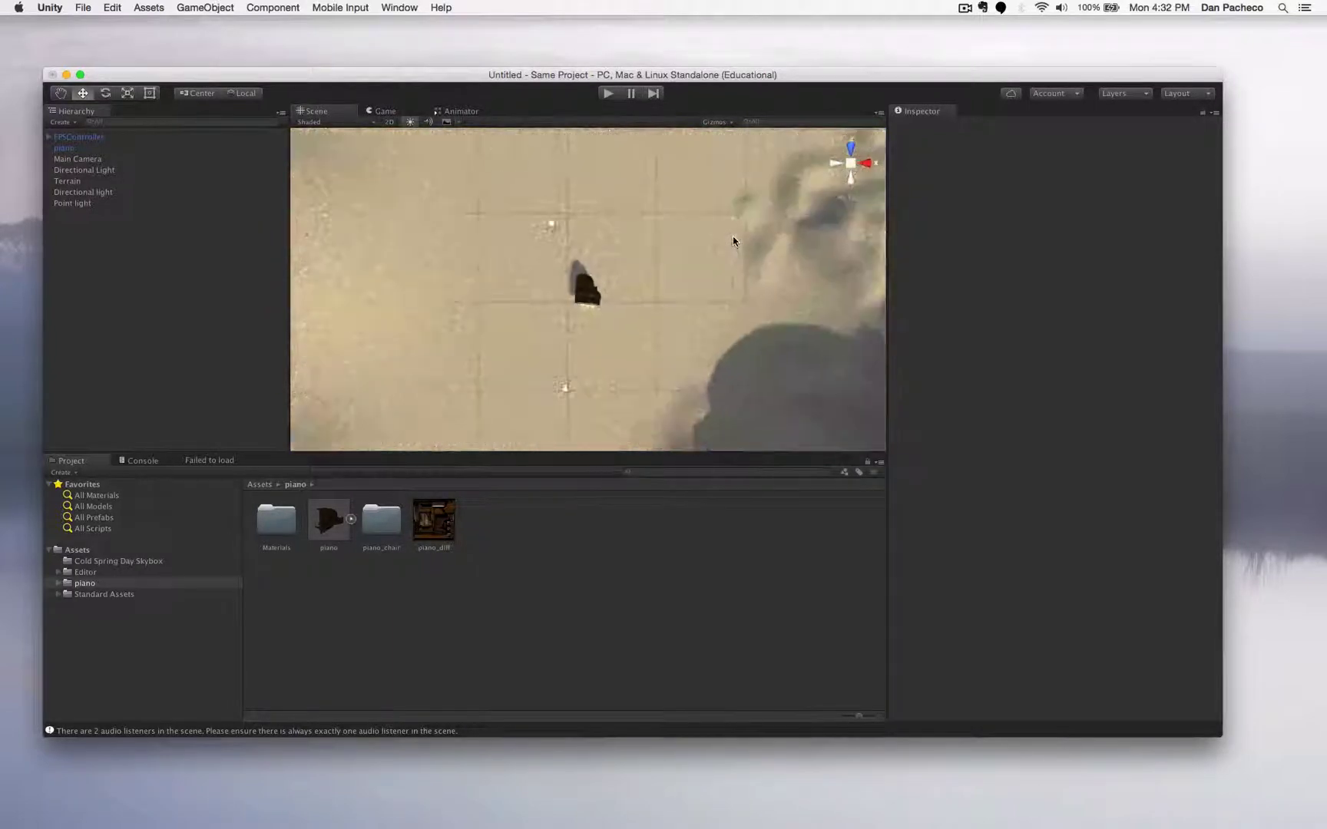
{"action": "scroll", "coordinate": [732, 238], "scroll_direction": "down", "scroll_amount": 10}
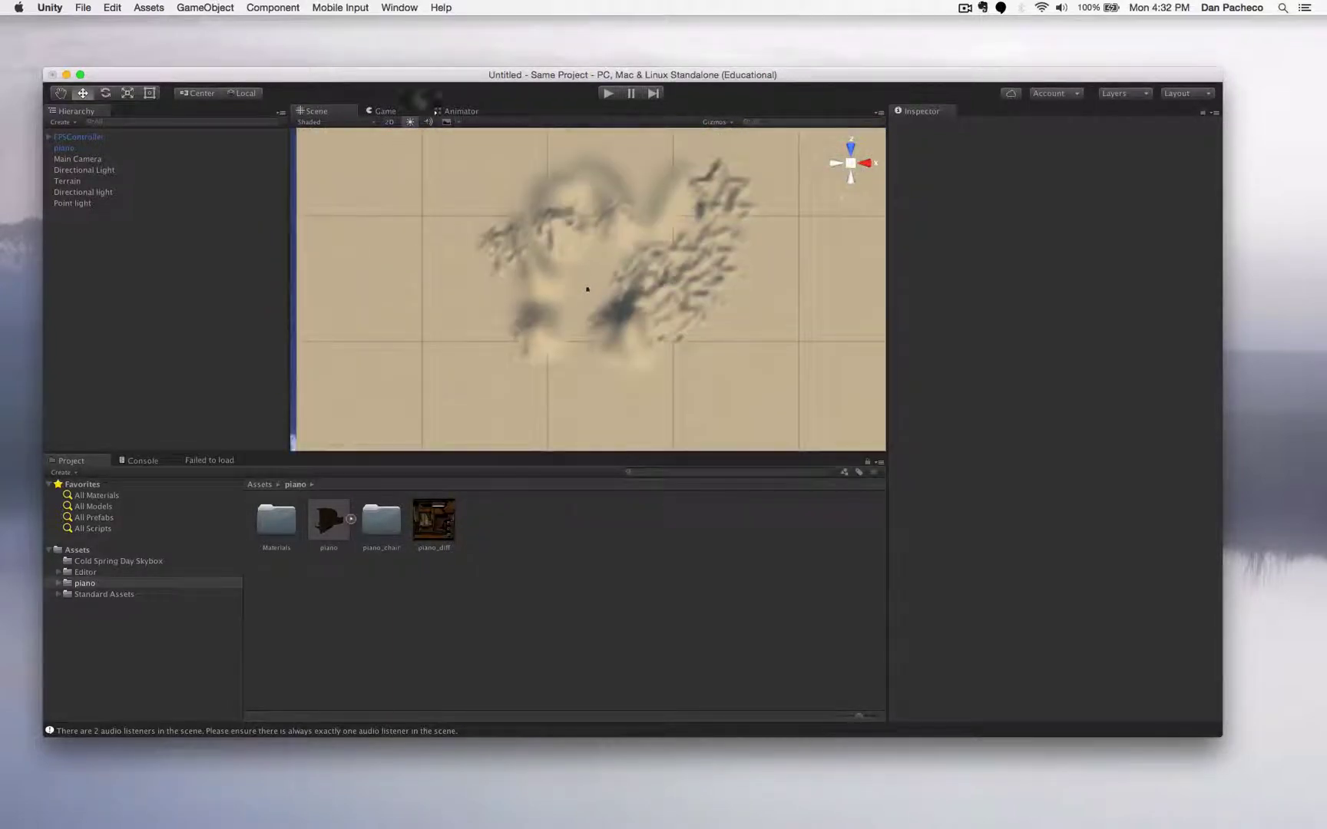
{"action": "scroll", "coordinate": [463, 266], "scroll_direction": "down", "scroll_amount": 5}
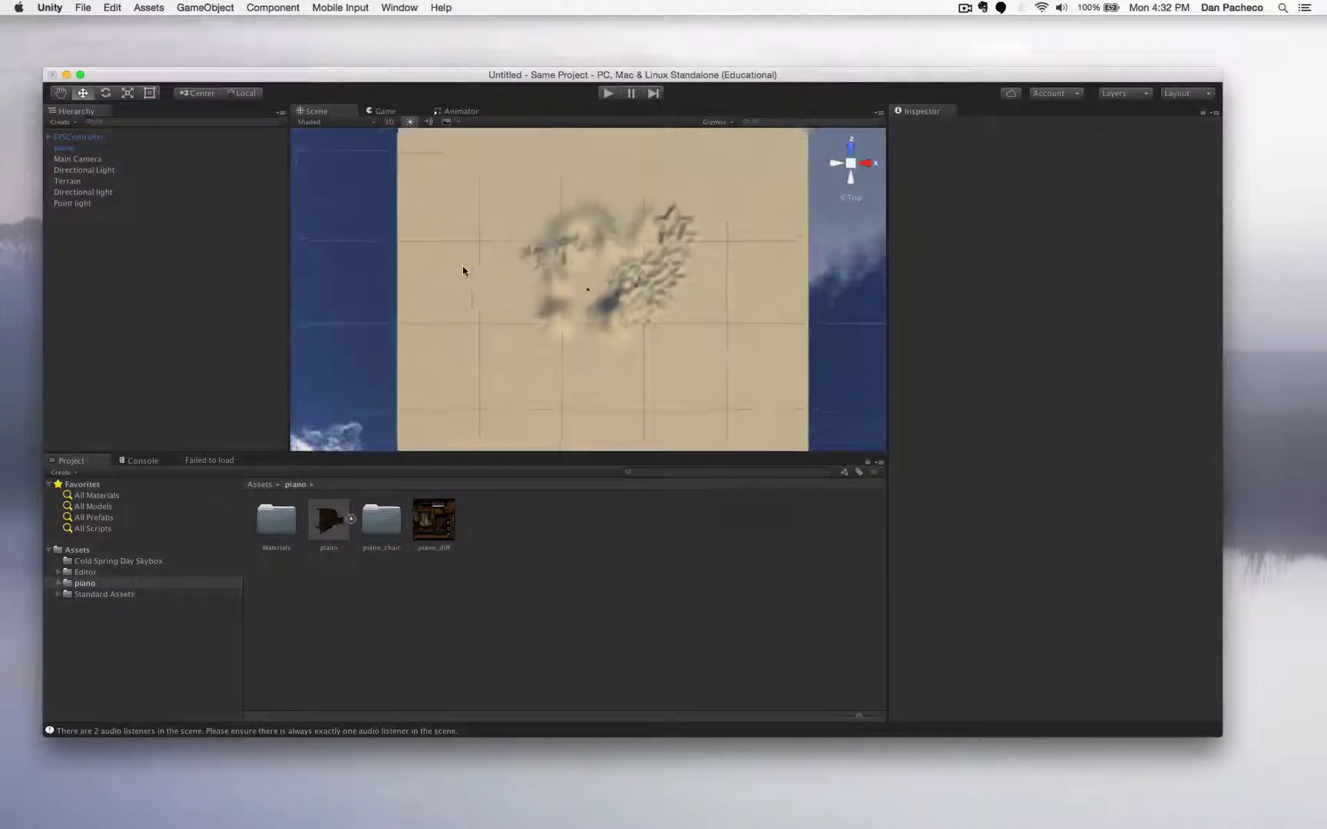
{"action": "left_click", "coordinate": [544, 247]}
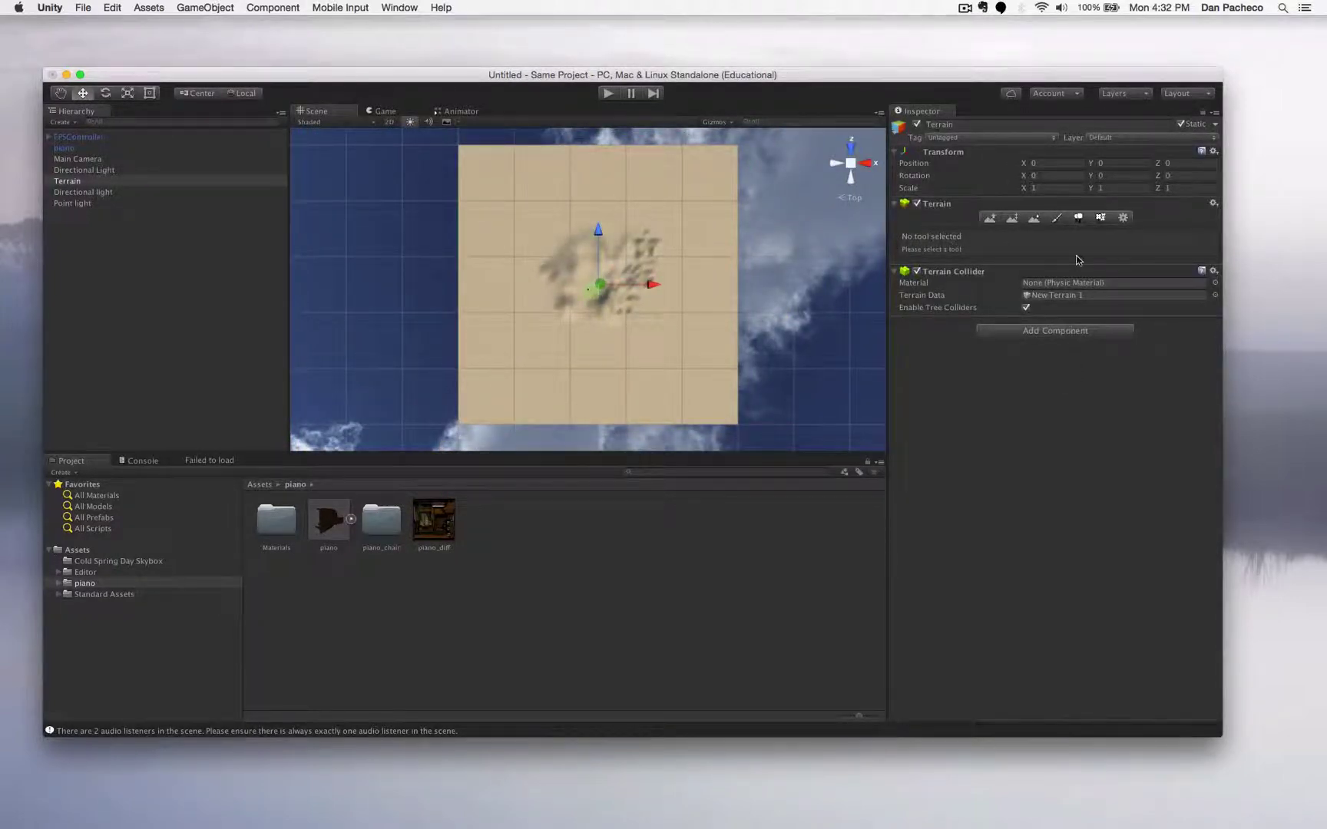
- Add GrassRockyAlbedo as a second Paint Texture layer beside the sand
{"action": "left_click", "coordinate": [1056, 219]}
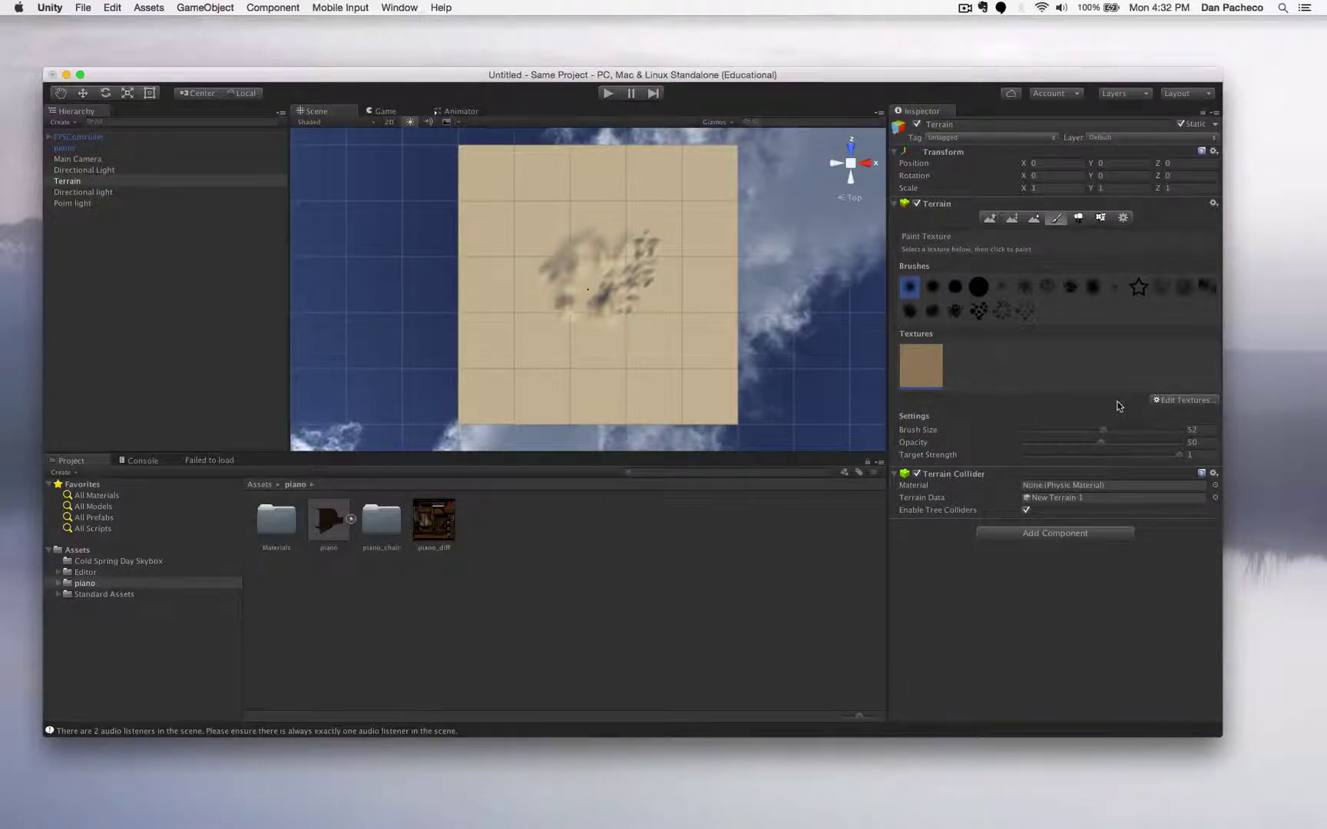
{"action": "left_click", "coordinate": [1195, 402]}
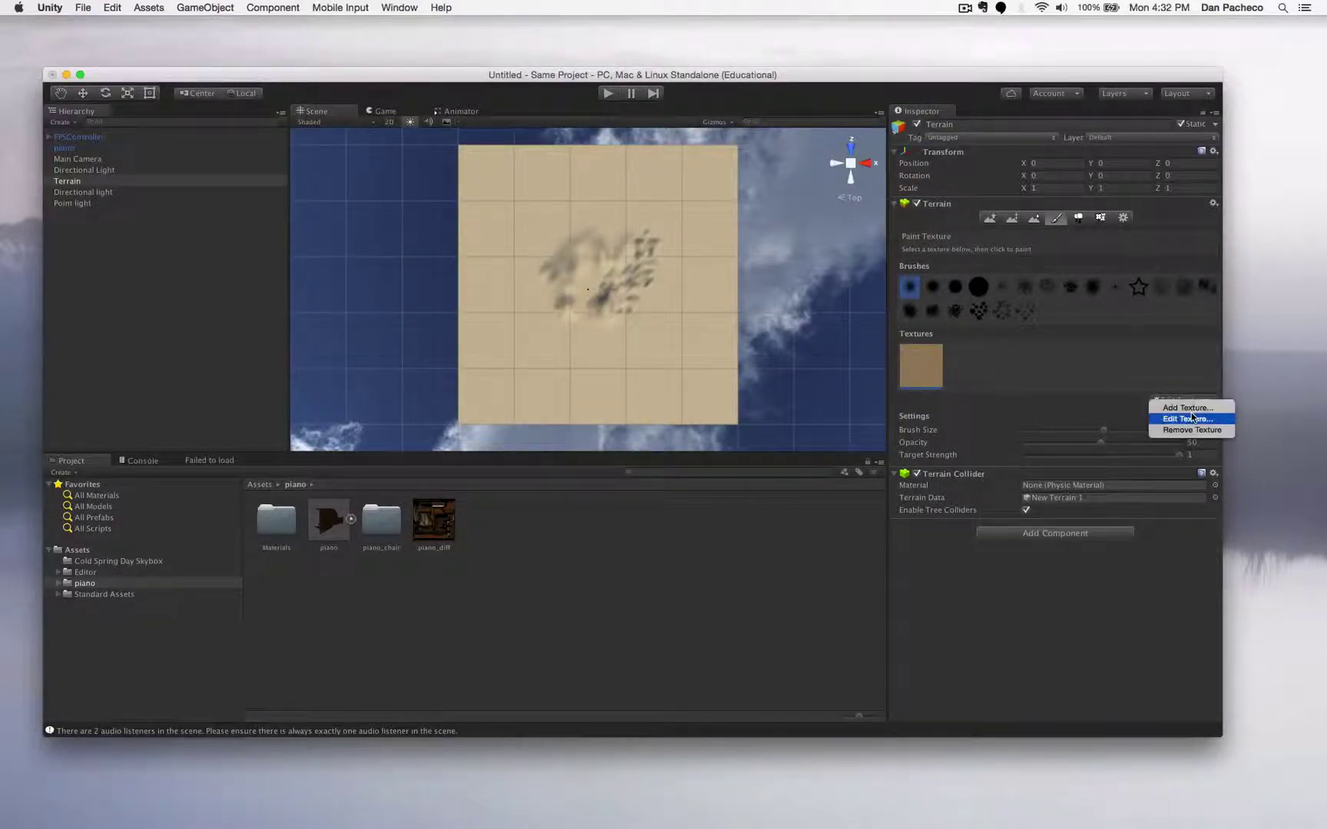
{"action": "left_click", "coordinate": [1186, 408]}
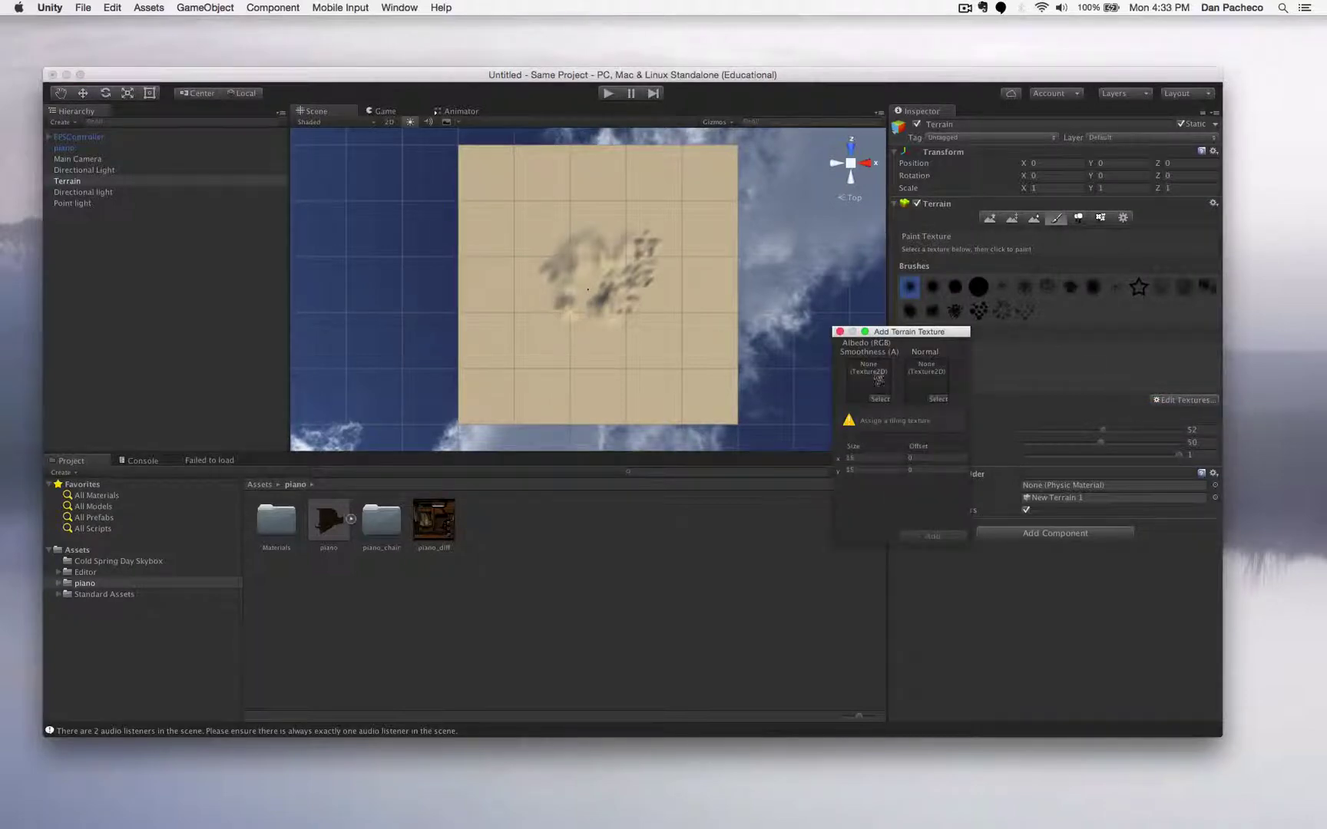
{"action": "left_click", "coordinate": [879, 400]}
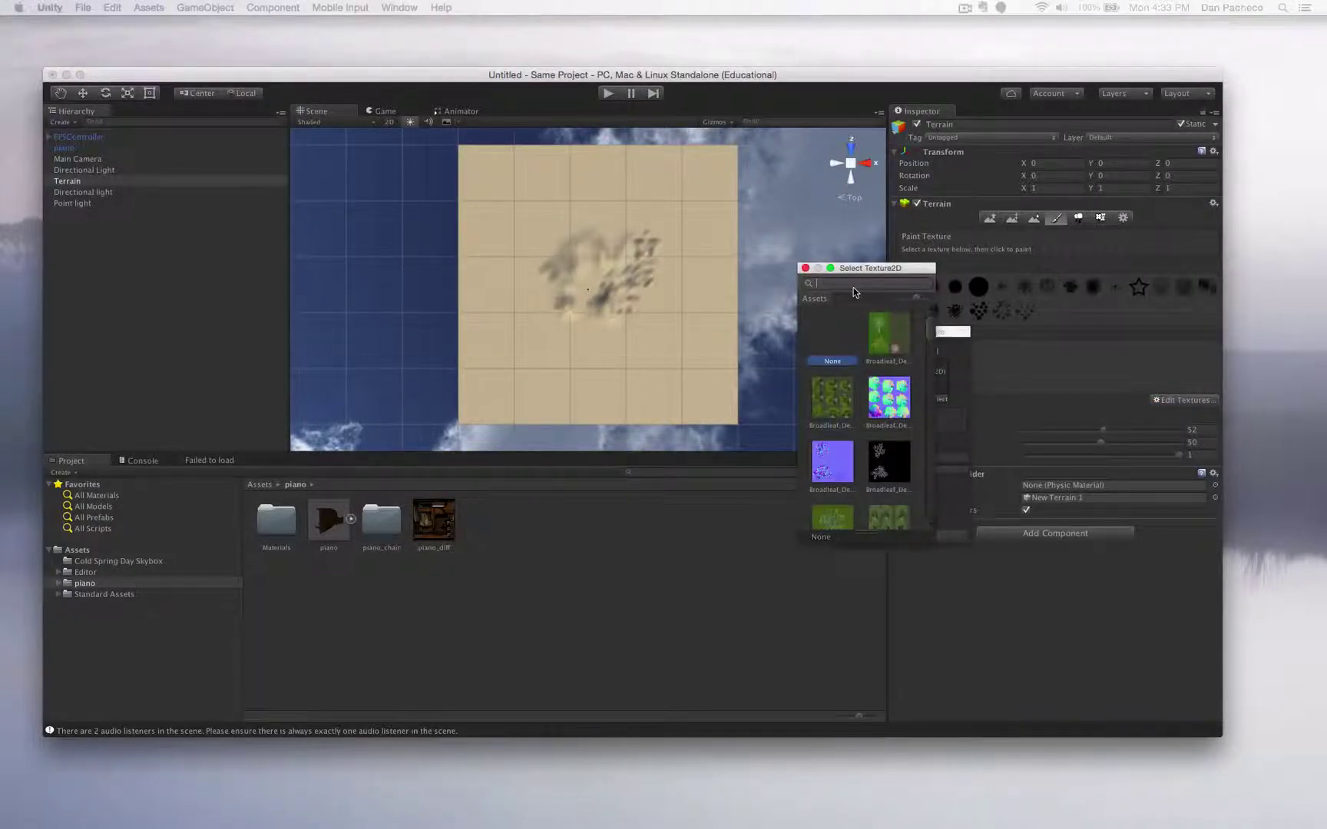
{"action": "type", "text": "rock"}
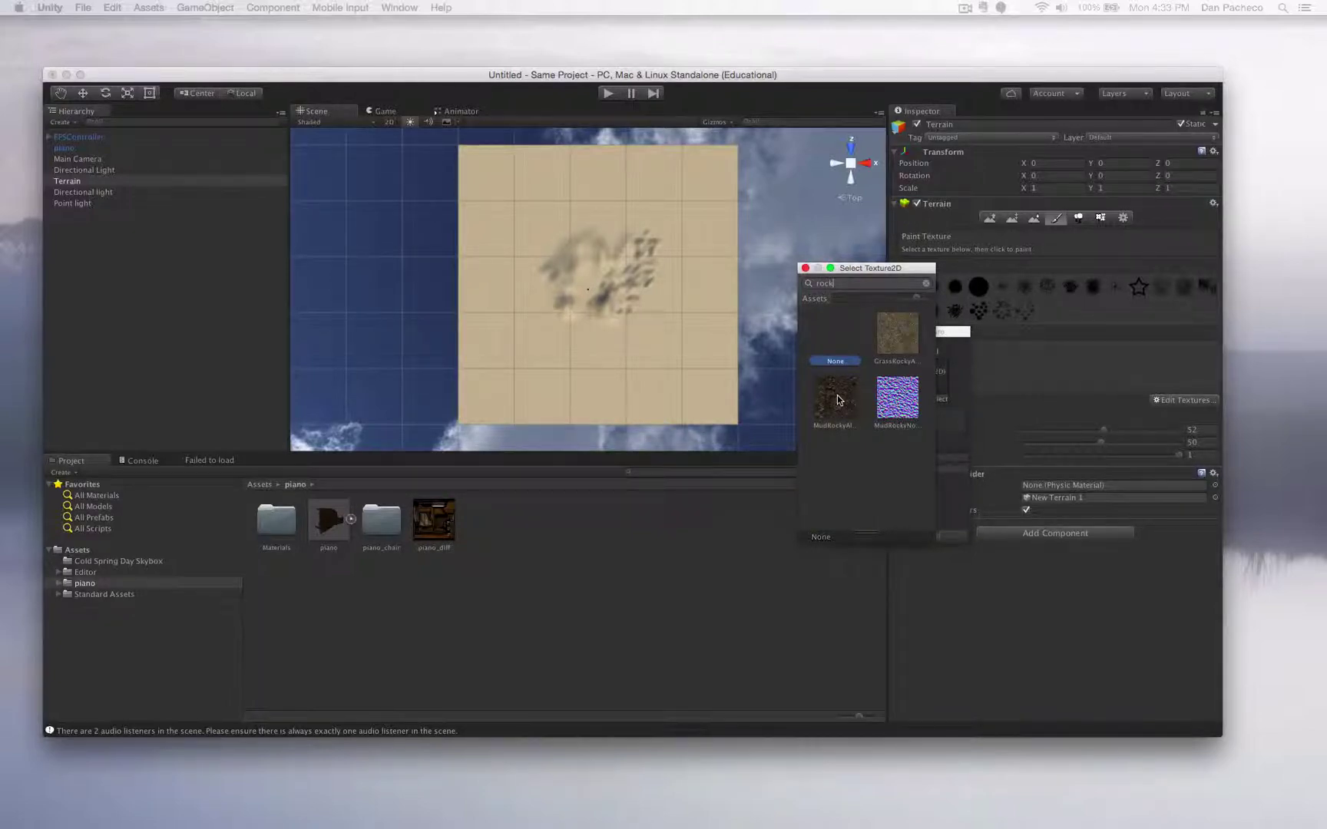
{"action": "left_click", "coordinate": [894, 332]}
{"action": "double_click", "coordinate": [894, 332]}
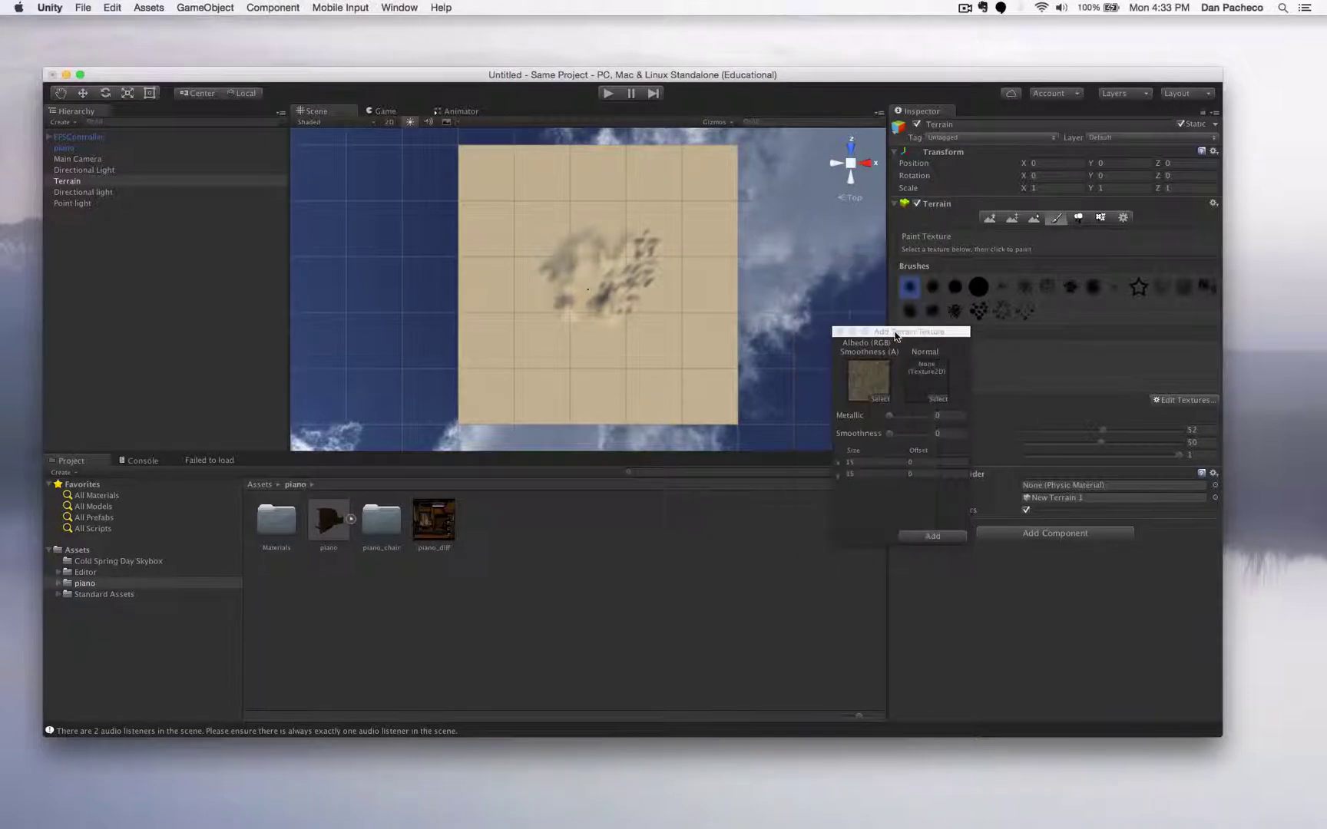
{"action": "left_click", "coordinate": [945, 535]}
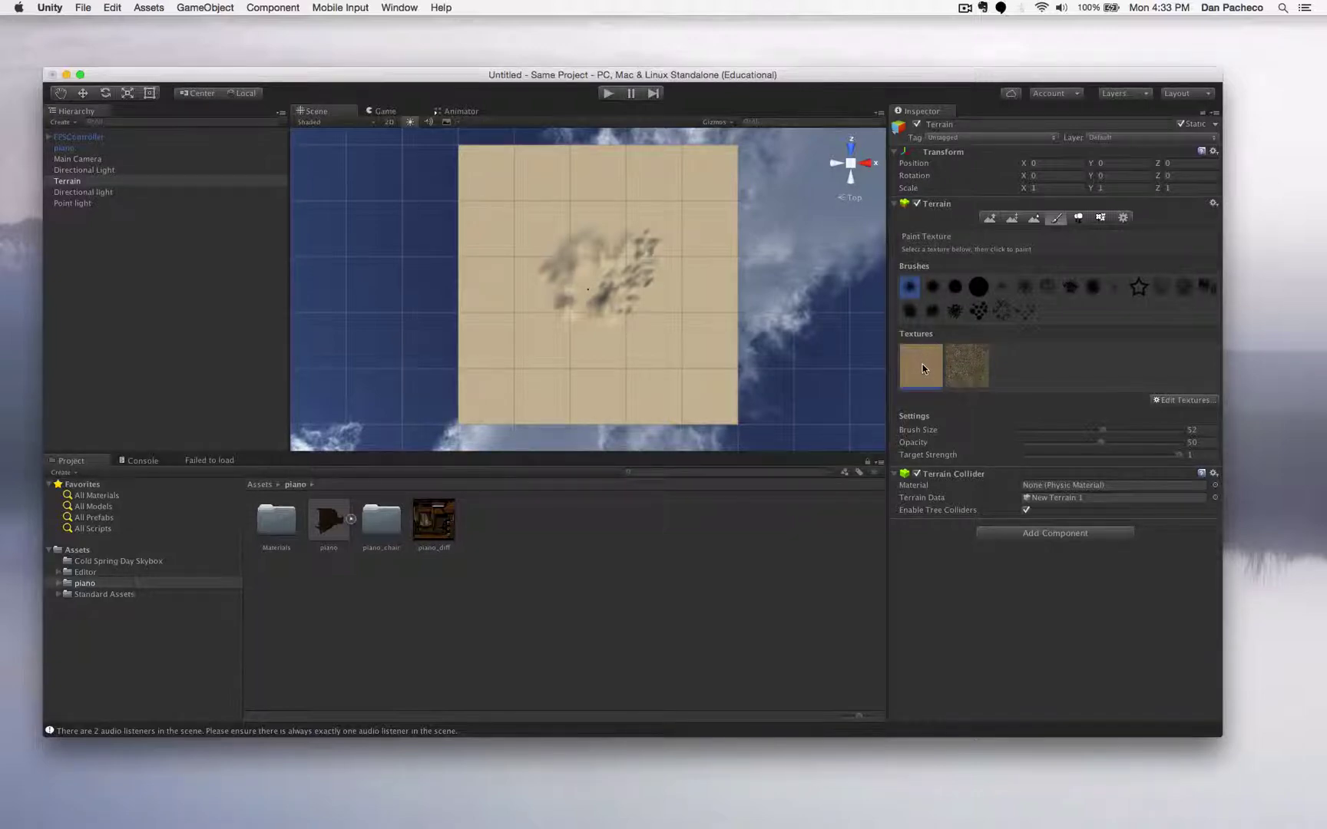
- Paint the rocky texture across the central ridge and the left-side mounds
{"action": "scroll", "coordinate": [600, 321], "scroll_direction": "up", "scroll_amount": 5}
{"action": "scroll", "coordinate": [602, 318], "scroll_direction": "up", "scroll_amount": 6}
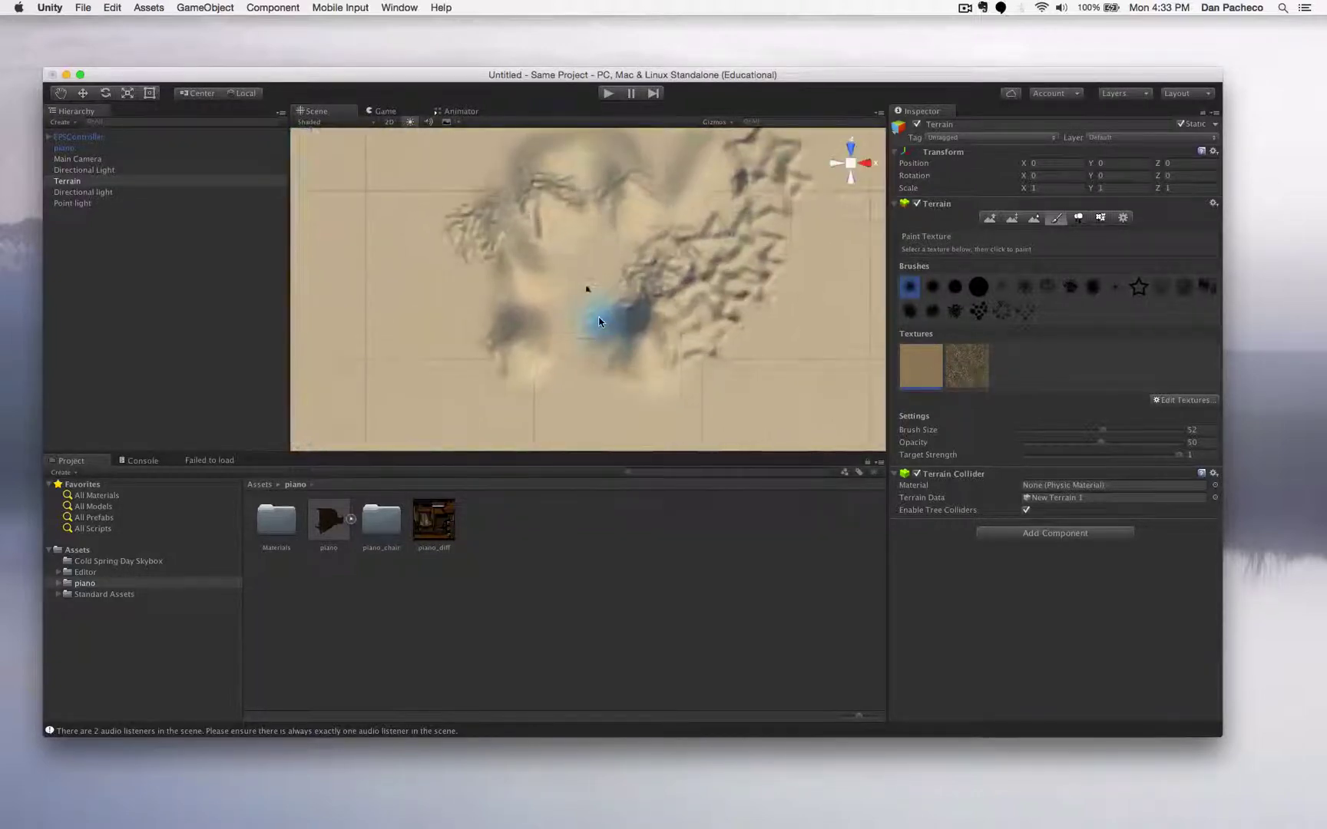
{"action": "left_click", "coordinate": [975, 367]}
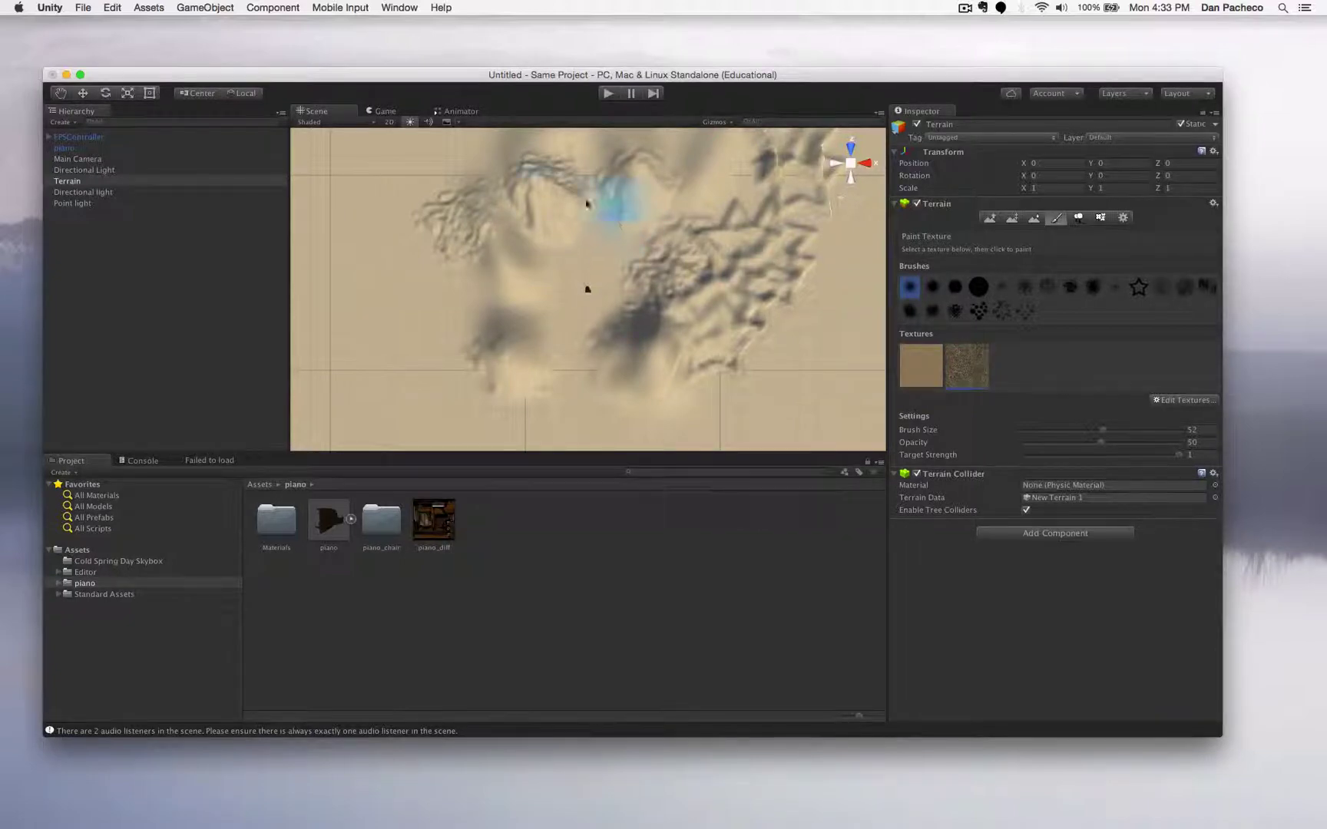
{"action": "mouse_move", "coordinate": [647, 364]}
{"action": "left_mouse_down"}
{"action": "mouse_move", "coordinate": [684, 330]}
{"action": "mouse_move", "coordinate": [669, 284]}
{"action": "left_mouse_up"}
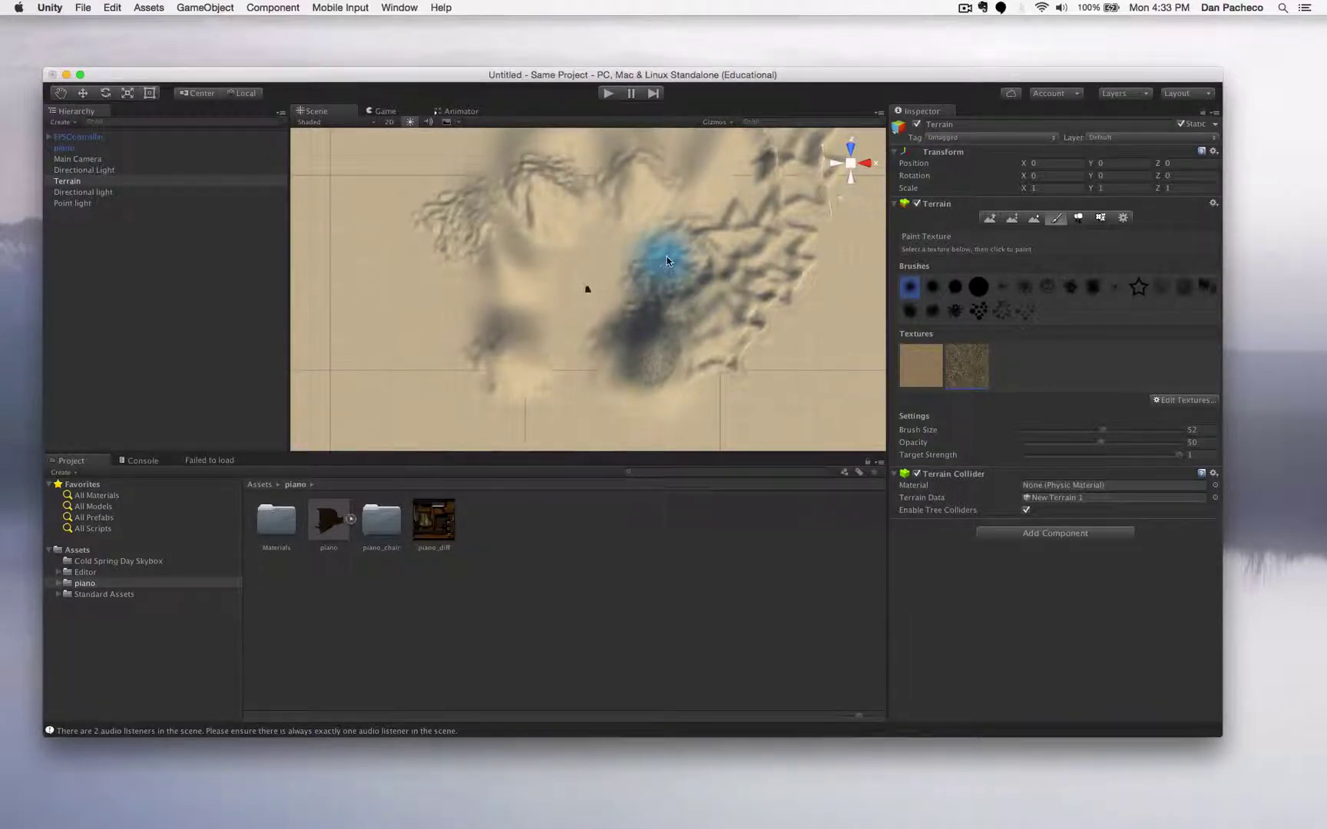
{"action": "mouse_move", "coordinate": [710, 248]}
{"action": "left_mouse_down"}
{"action": "mouse_move", "coordinate": [723, 267]}
{"action": "mouse_move", "coordinate": [703, 349]}
{"action": "mouse_move", "coordinate": [614, 383]}
{"action": "left_mouse_up"}
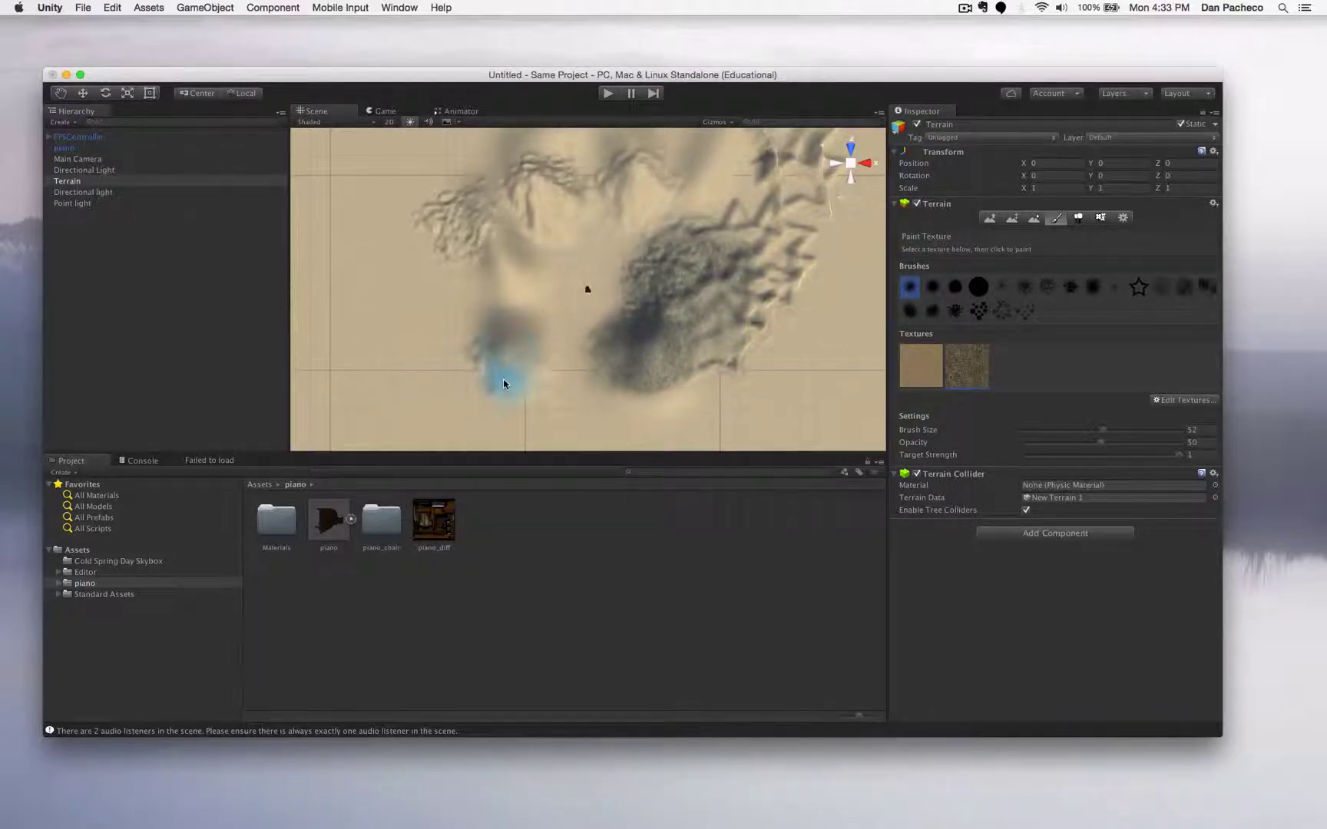
{"action": "mouse_move", "coordinate": [504, 341]}
{"action": "left_mouse_down"}
{"action": "mouse_move", "coordinate": [533, 349]}
{"action": "mouse_move", "coordinate": [524, 388]}
{"action": "left_mouse_up"}
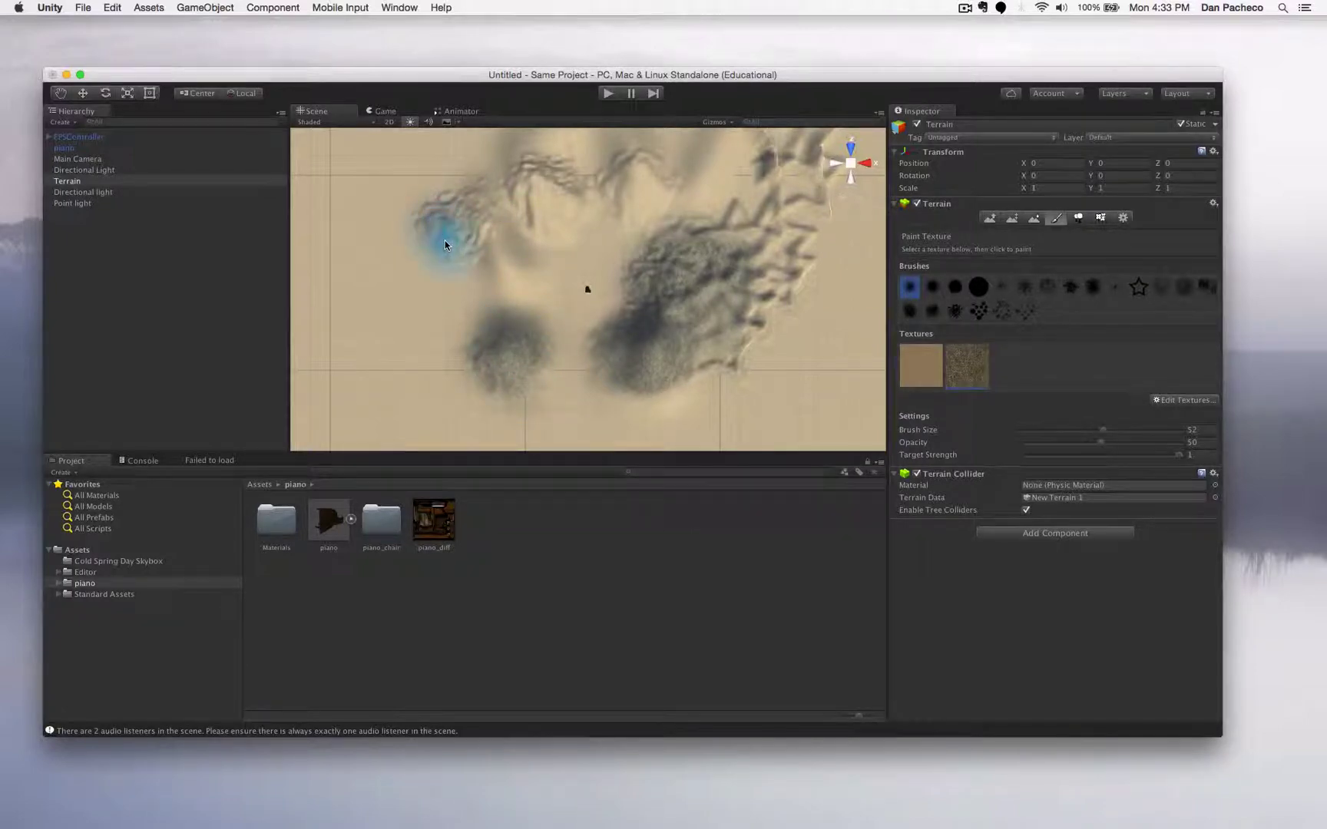
{"action": "mouse_move", "coordinate": [459, 243]}
{"action": "left_mouse_down"}
{"action": "mouse_move", "coordinate": [474, 231]}
{"action": "mouse_move", "coordinate": [444, 214]}
{"action": "mouse_move", "coordinate": [542, 177]}
{"action": "mouse_move", "coordinate": [561, 197]}
{"action": "mouse_move", "coordinate": [542, 228]}
{"action": "left_mouse_up"}
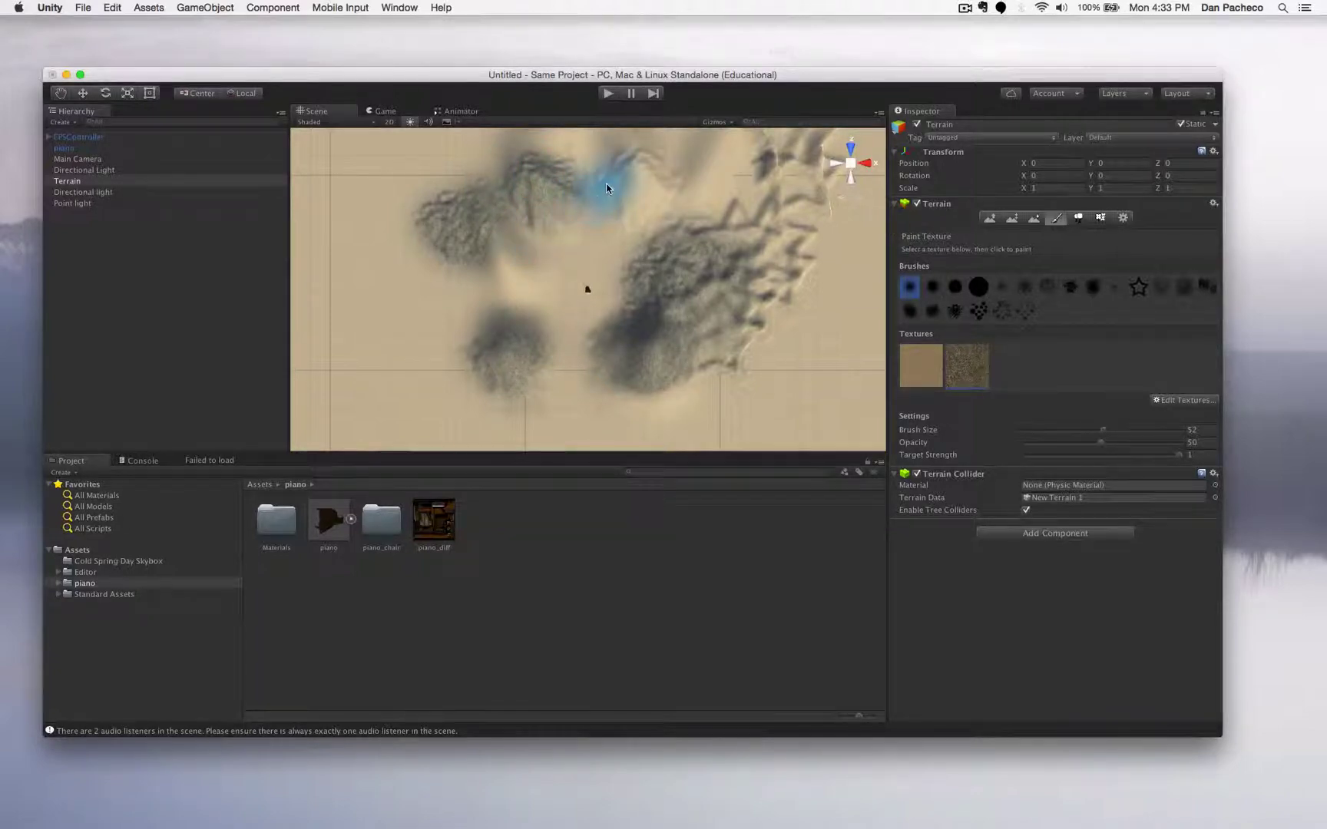
- Paint rocky texture over the upper ridges, then run the scene in Play mode
{"action": "scroll", "coordinate": [599, 196], "scroll_direction": "down", "scroll_amount": 3}
{"action": "mouse_move", "coordinate": [608, 206]}
{"action": "left_mouse_down"}
{"action": "mouse_move", "coordinate": [563, 185]}
{"action": "mouse_move", "coordinate": [587, 180]}
{"action": "left_mouse_up"}
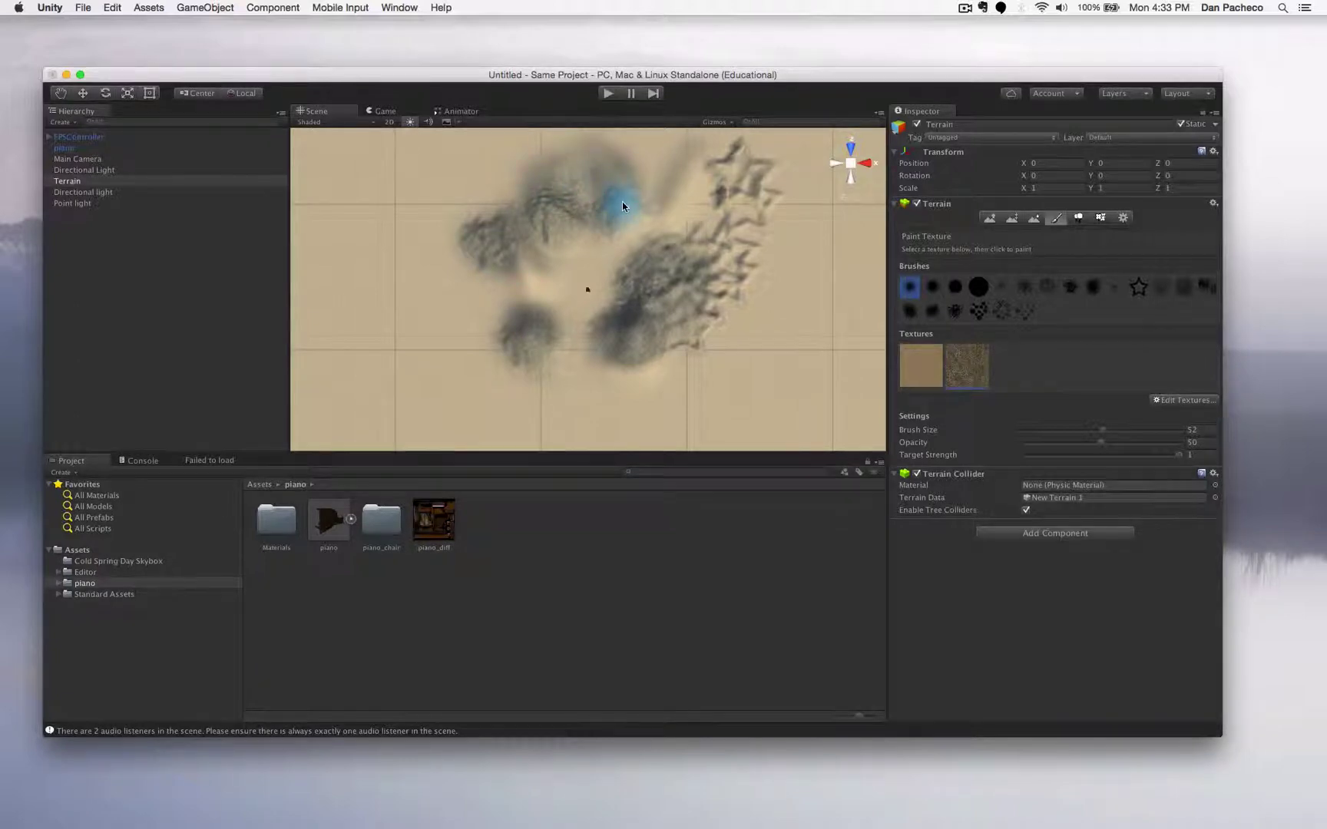
{"action": "left_click_drag", "start_coordinate": [649, 214], "coordinate": [674, 186]}
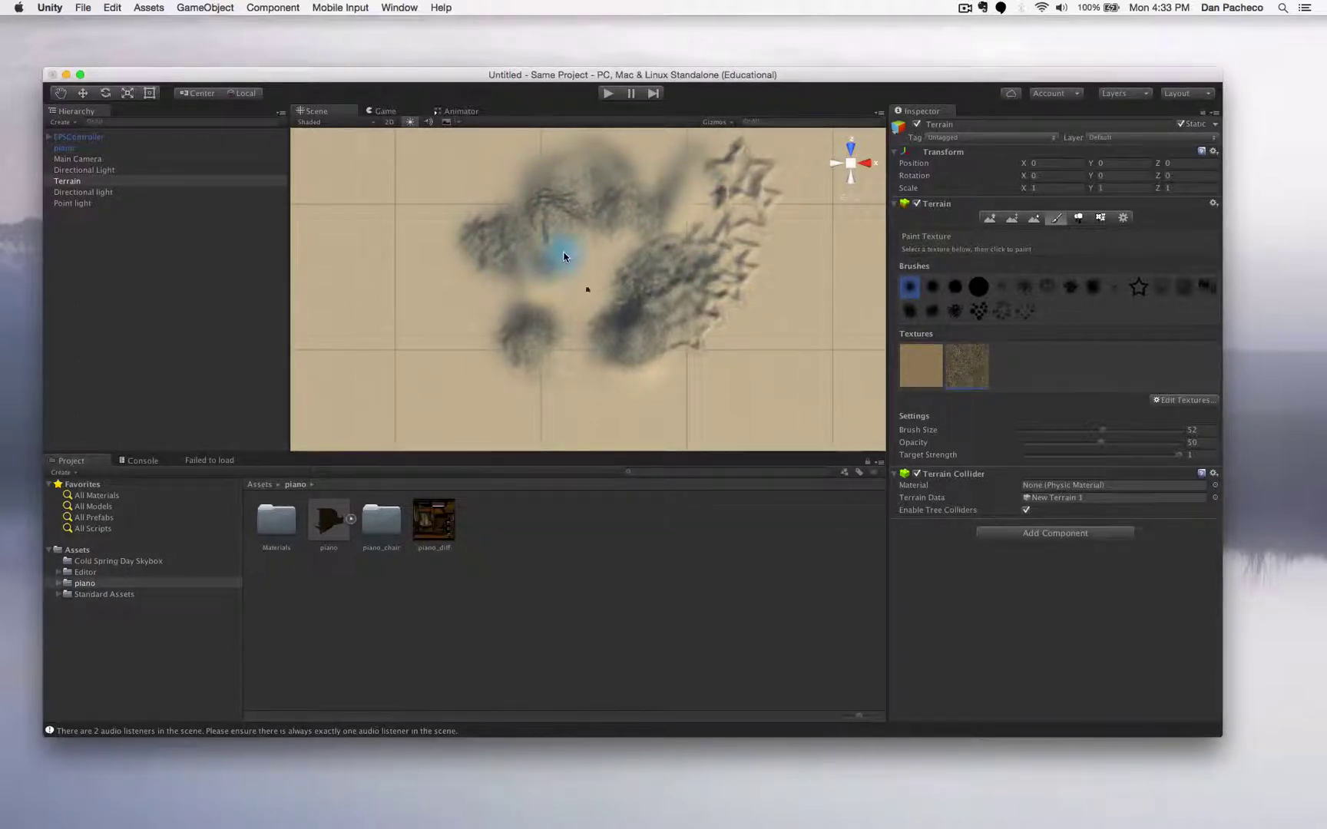
{"action": "left_click", "coordinate": [606, 93]}
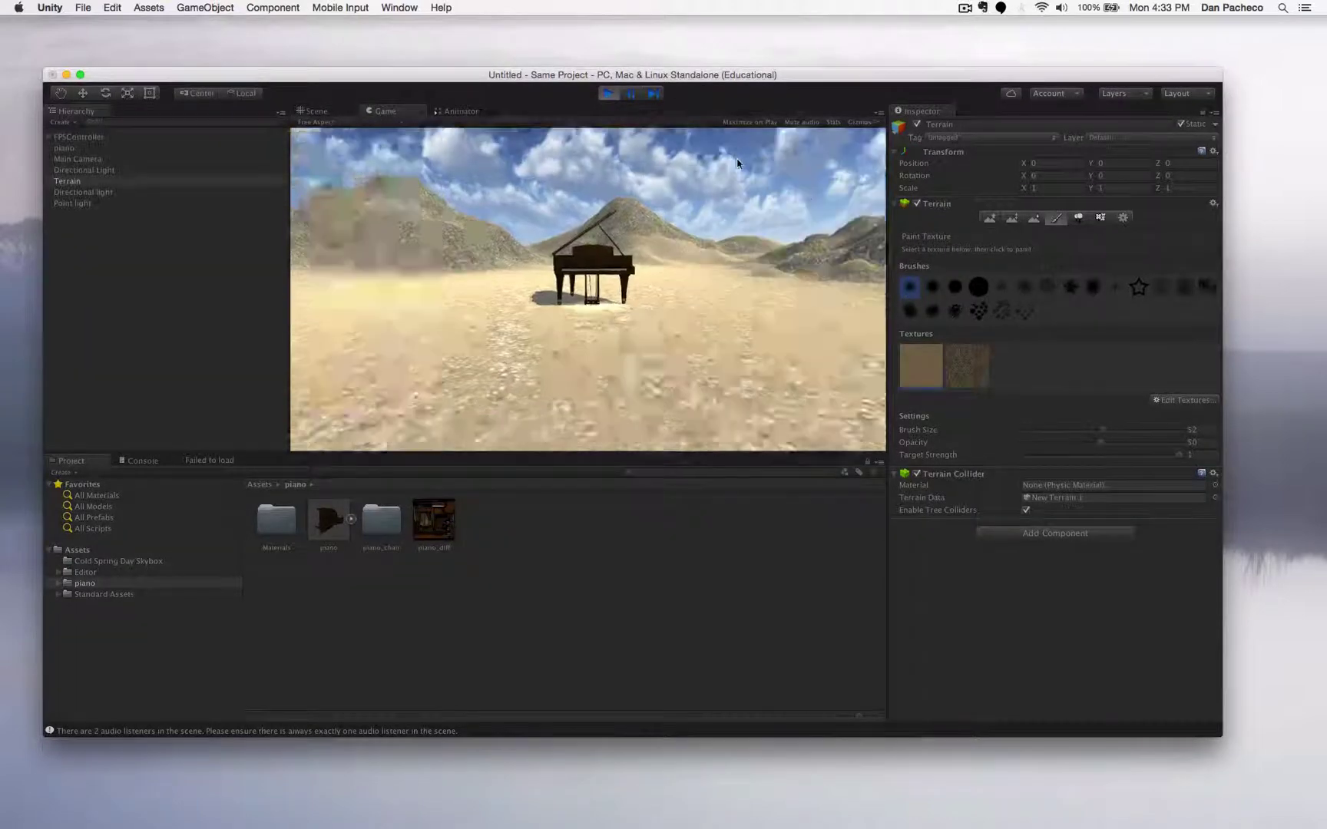
{"action": "left_click", "coordinate": [737, 164]}
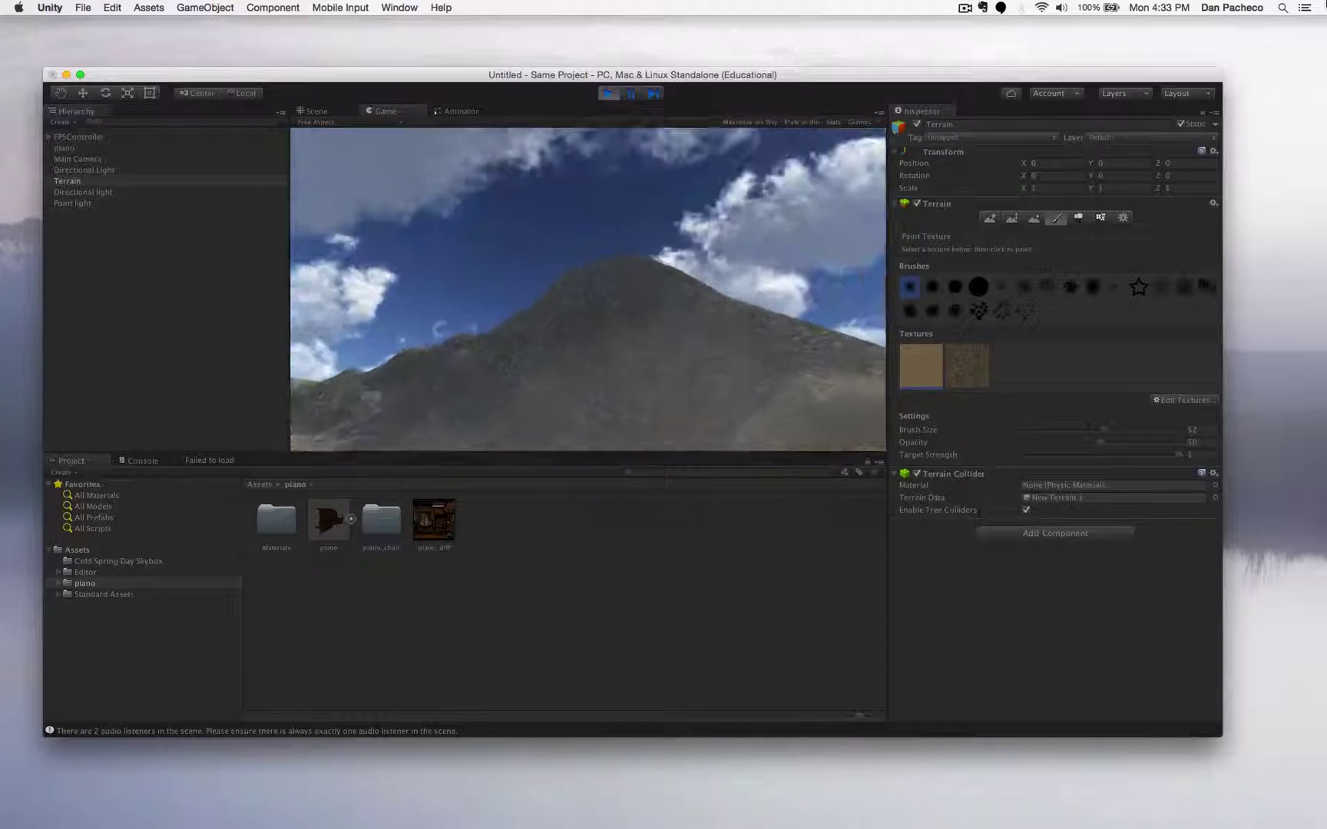
{"action": "key", "text": "Escape"}
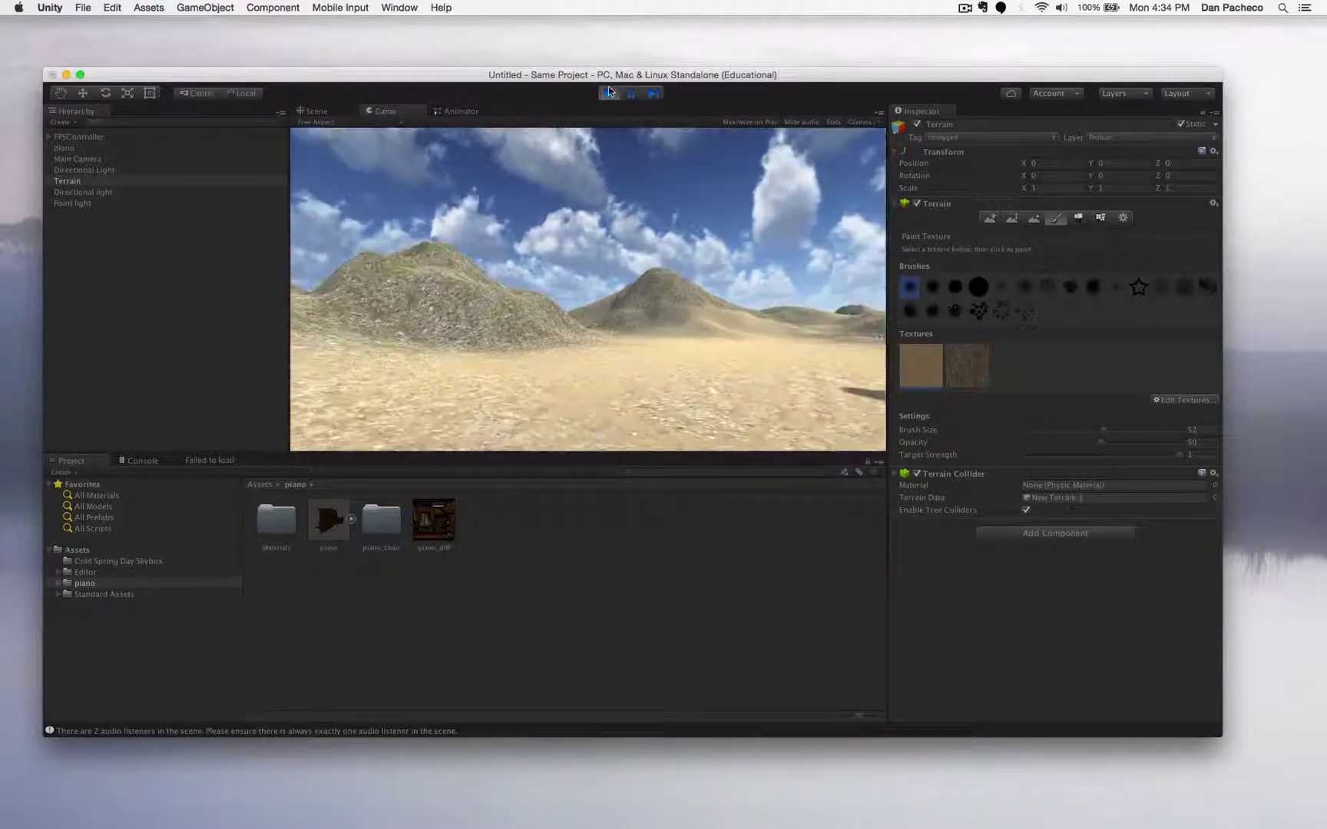
- Exit Play mode, reposition the editor window, and bring up the File menu
{"action": "left_click", "coordinate": [609, 90]}
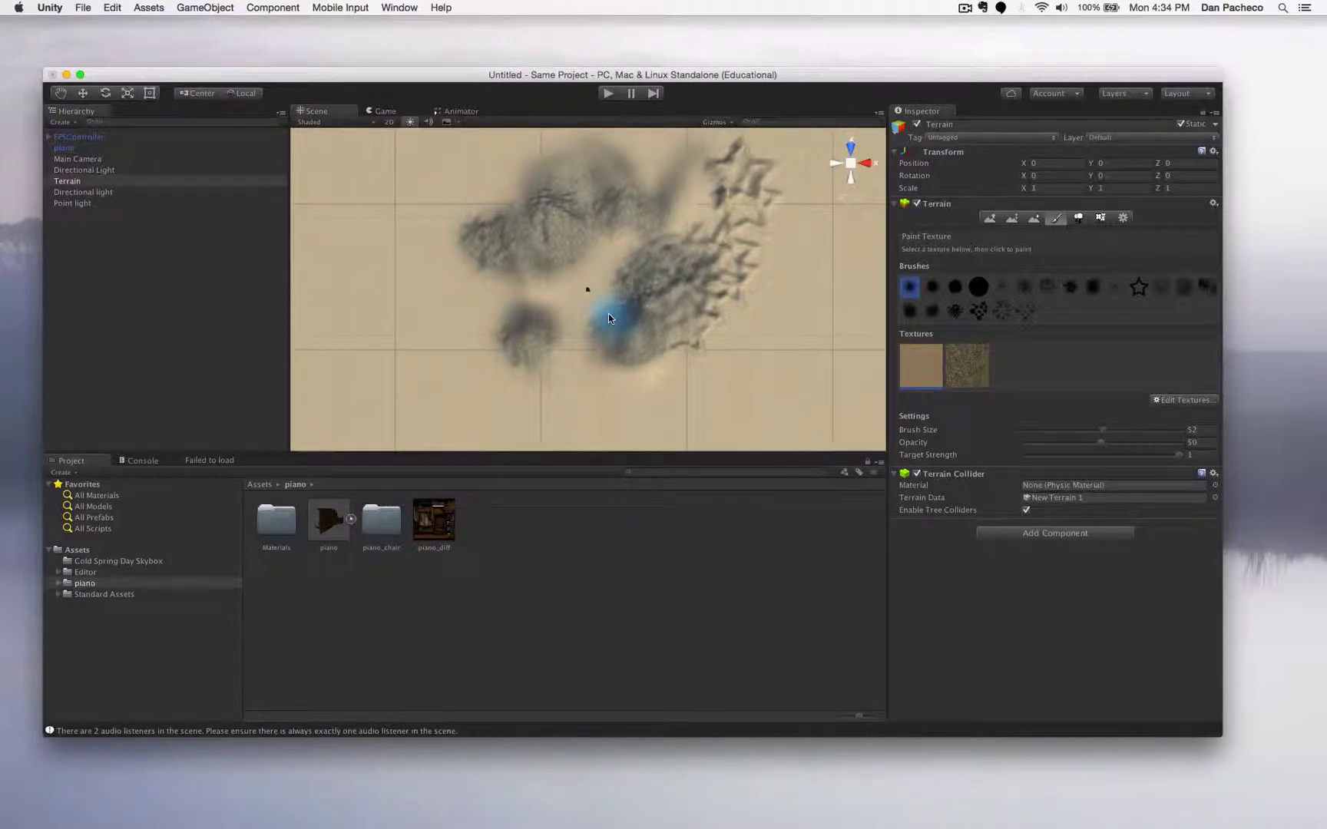
{"action": "left_click_drag", "start_coordinate": [336, 75], "coordinate": [337, 52]}
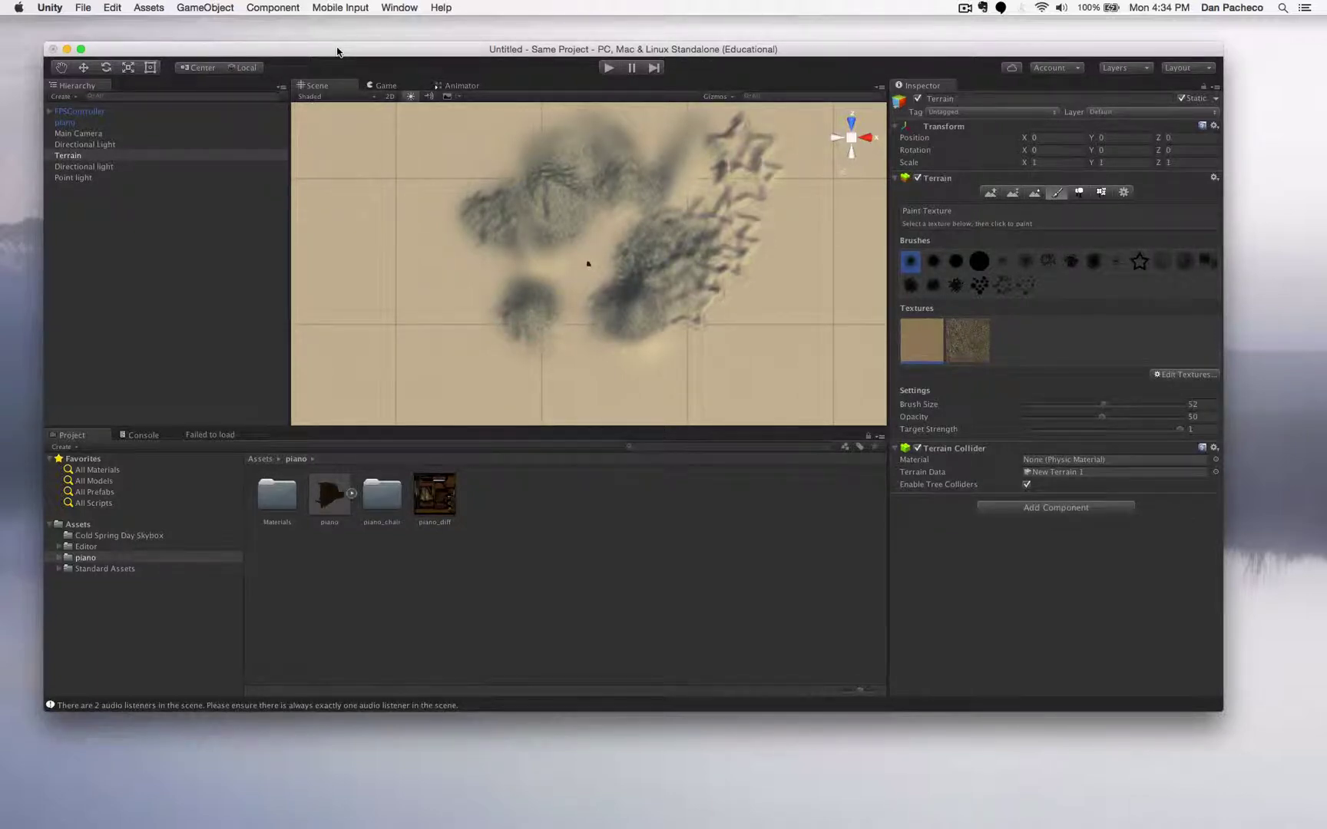
{"action": "left_click_drag", "start_coordinate": [337, 52], "coordinate": [348, 71]}
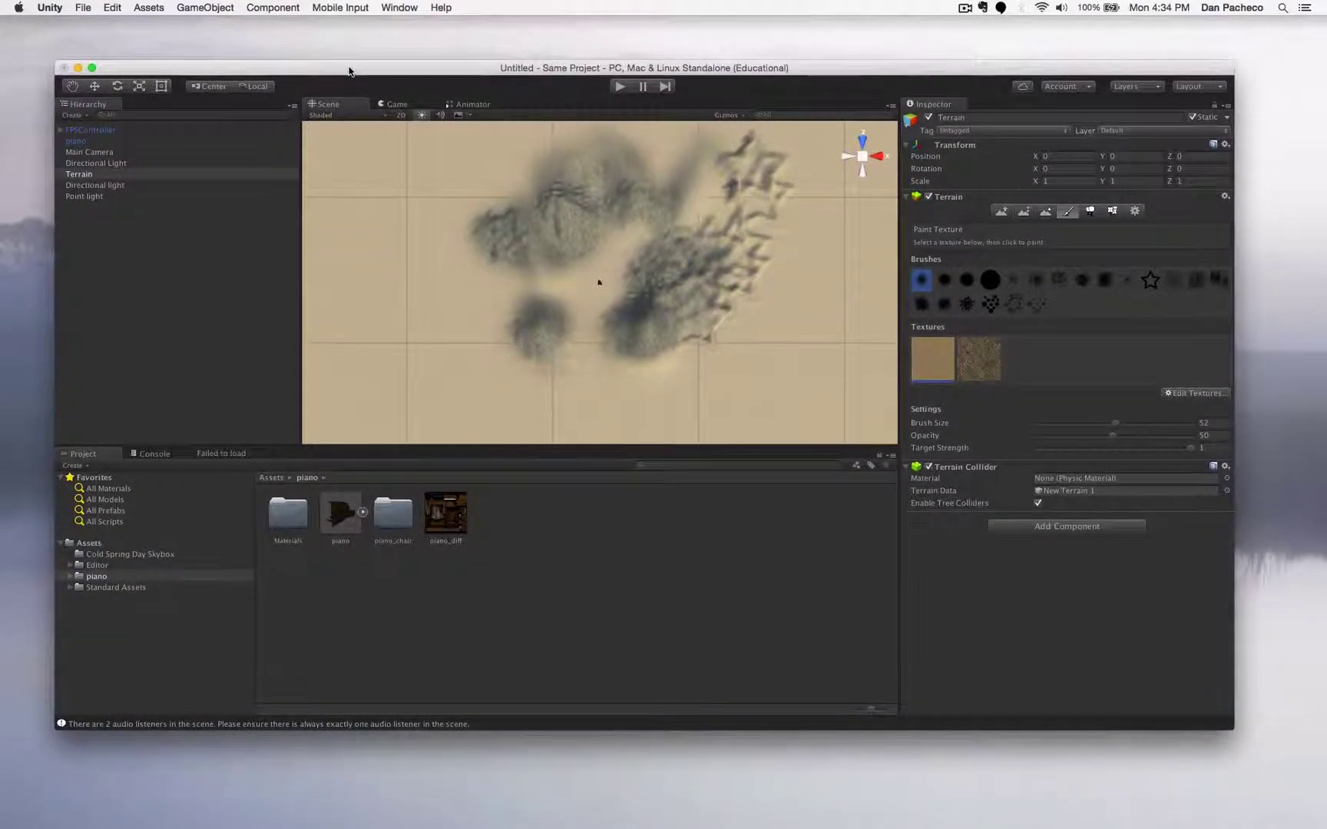
{"action": "left_click", "coordinate": [85, 8]}
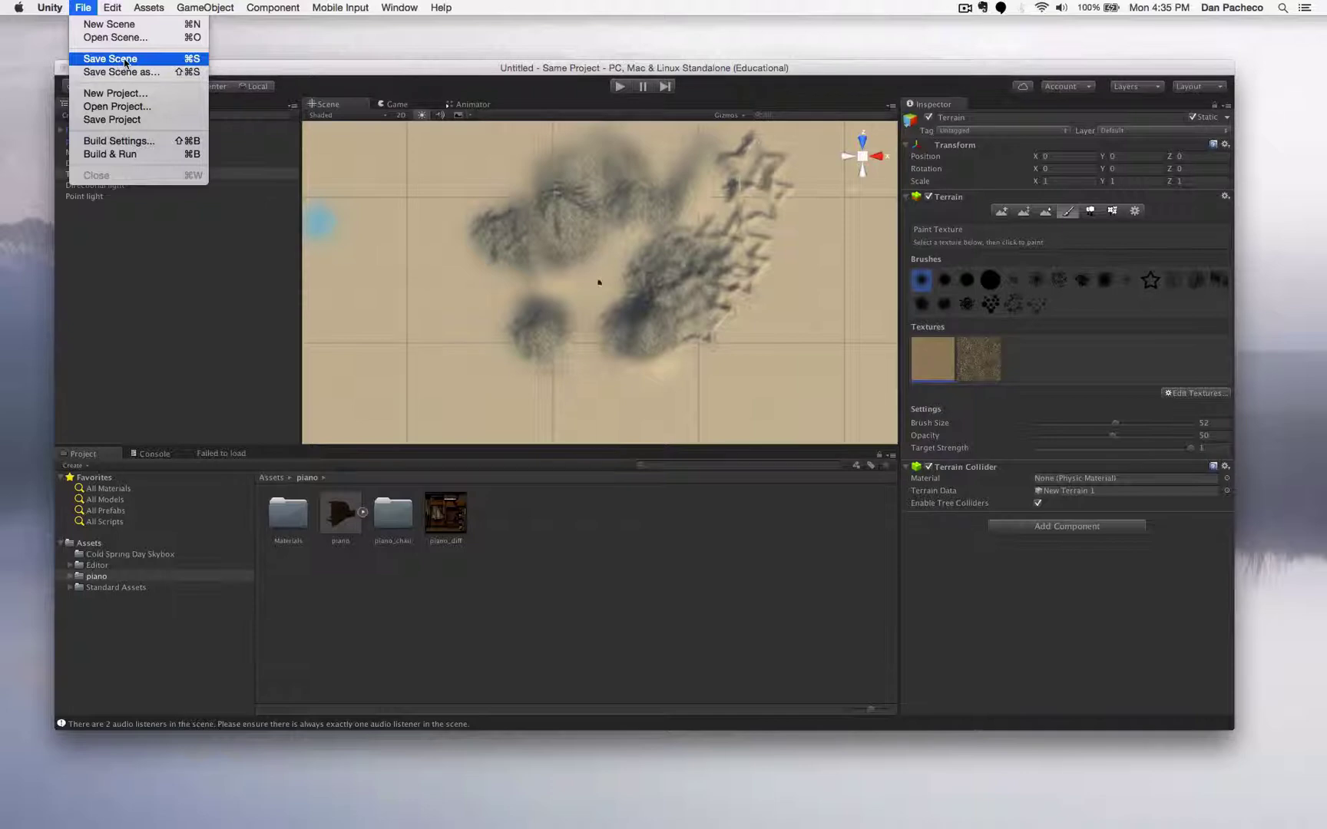
- Save the current scene as default.unity in Assets, then show the top-level Assets contents
{"action": "left_click", "coordinate": [108, 61]}
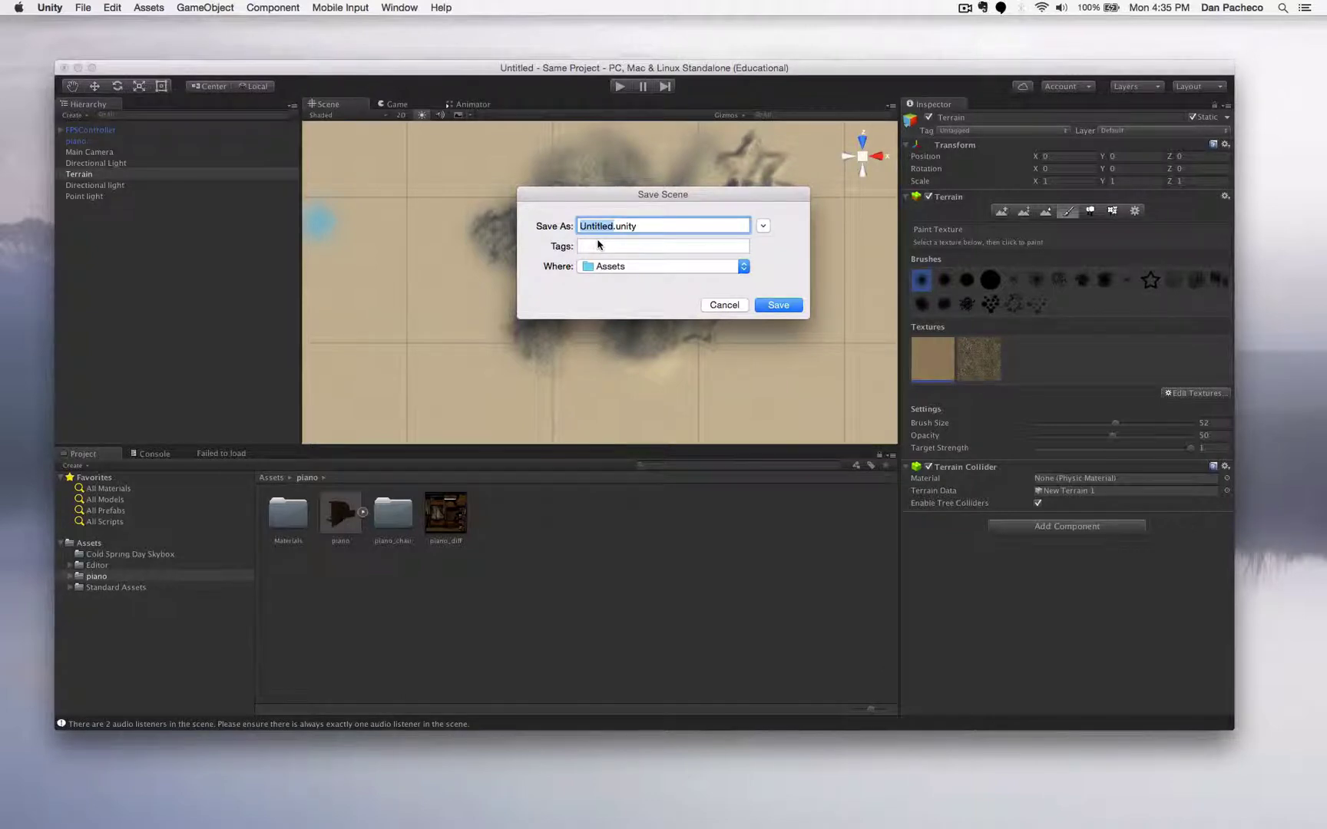
{"action": "type", "text": "default"}
{"action": "left_click", "coordinate": [785, 306]}
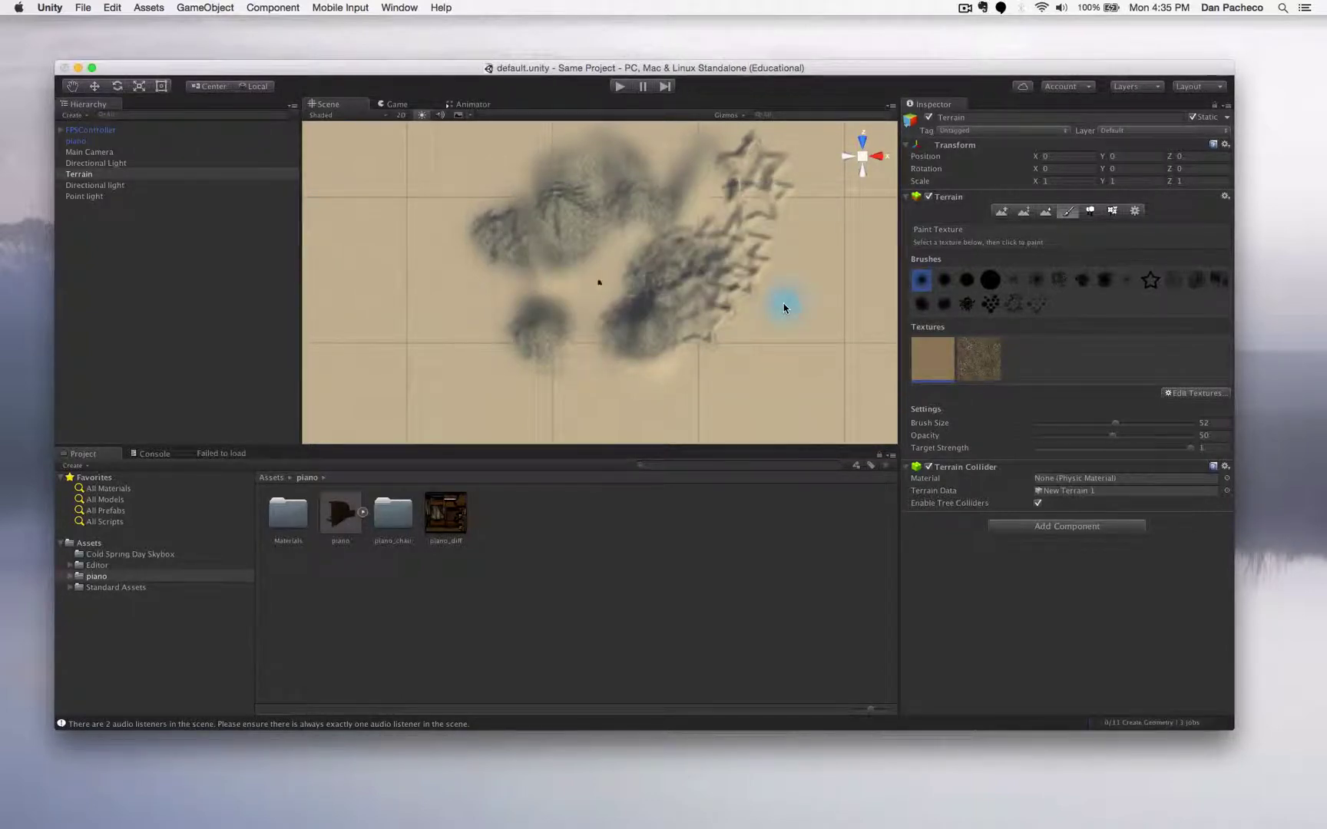
{"action": "left_click", "coordinate": [94, 545]}
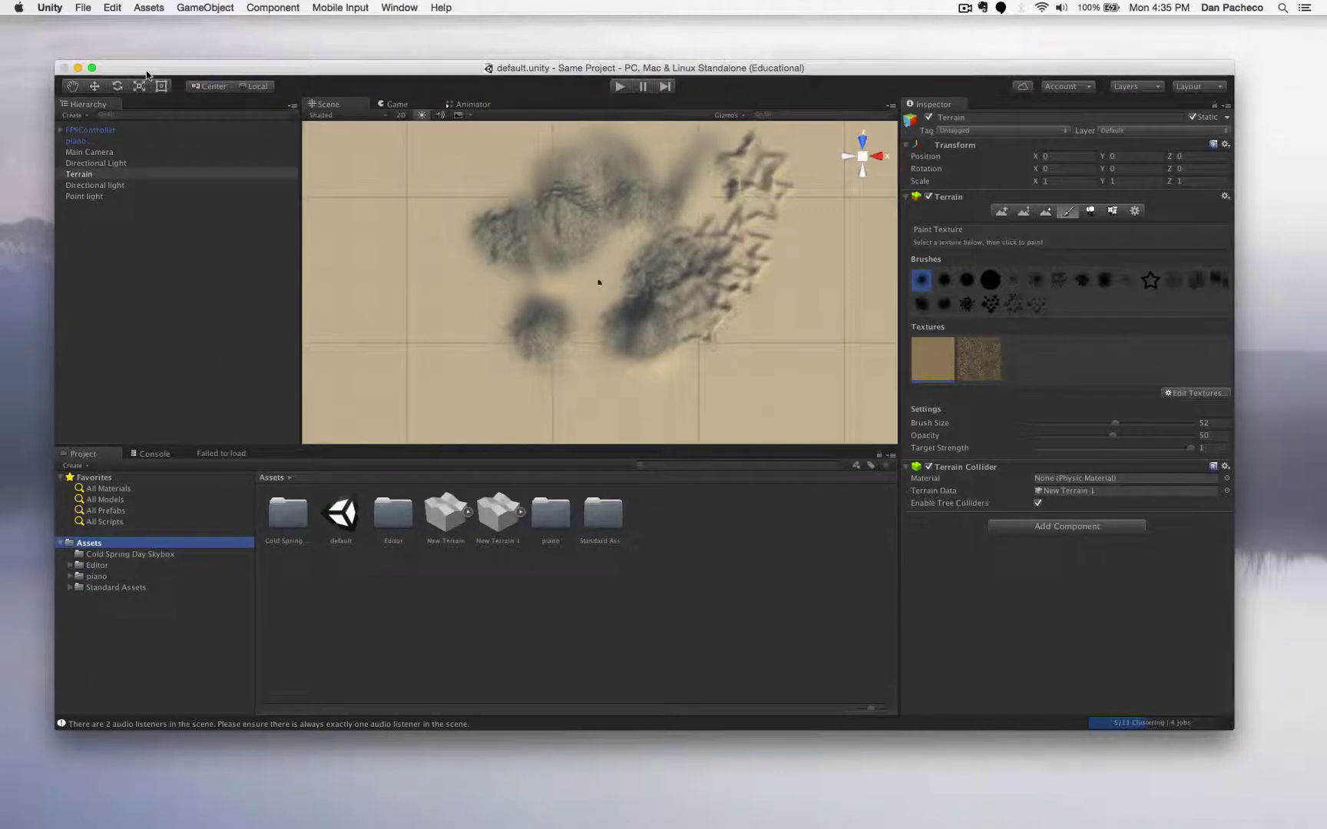
- Create a folder named Scenes in Assets and move the default scene into it
{"action": "left_click", "coordinate": [73, 465]}
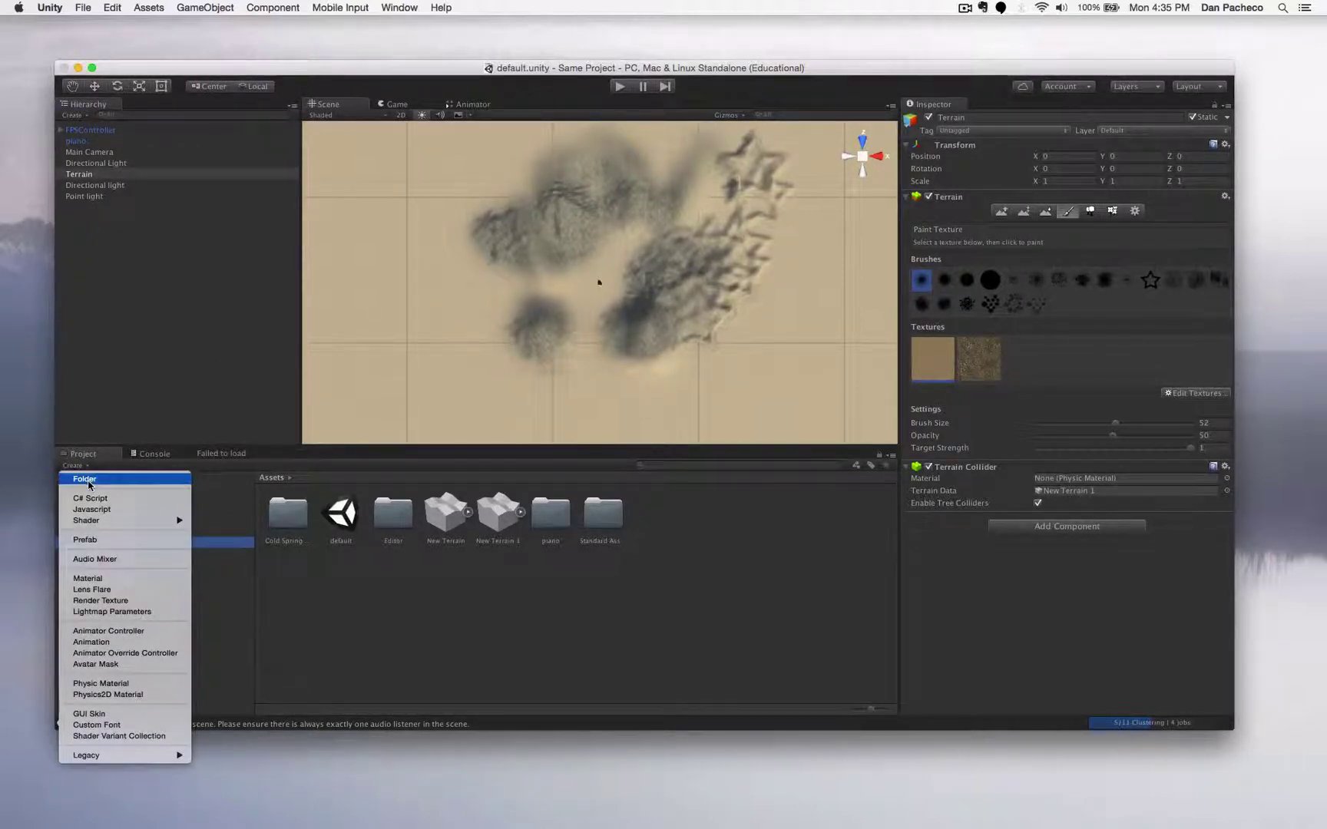
{"action": "left_click", "coordinate": [88, 480]}
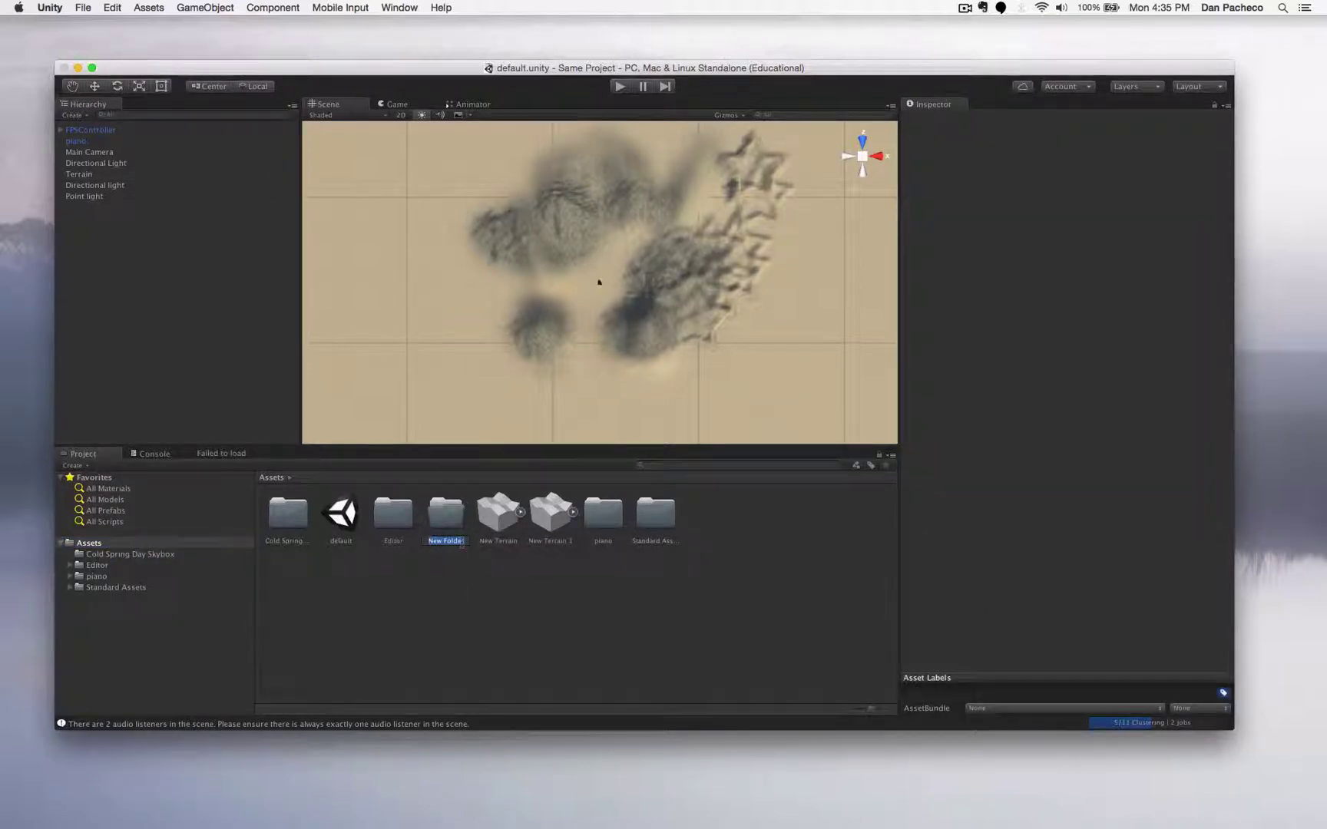
{"action": "type", "text": "Scri"}
{"action": "type", "text": "es"}
{"action": "key", "text": "Return"}
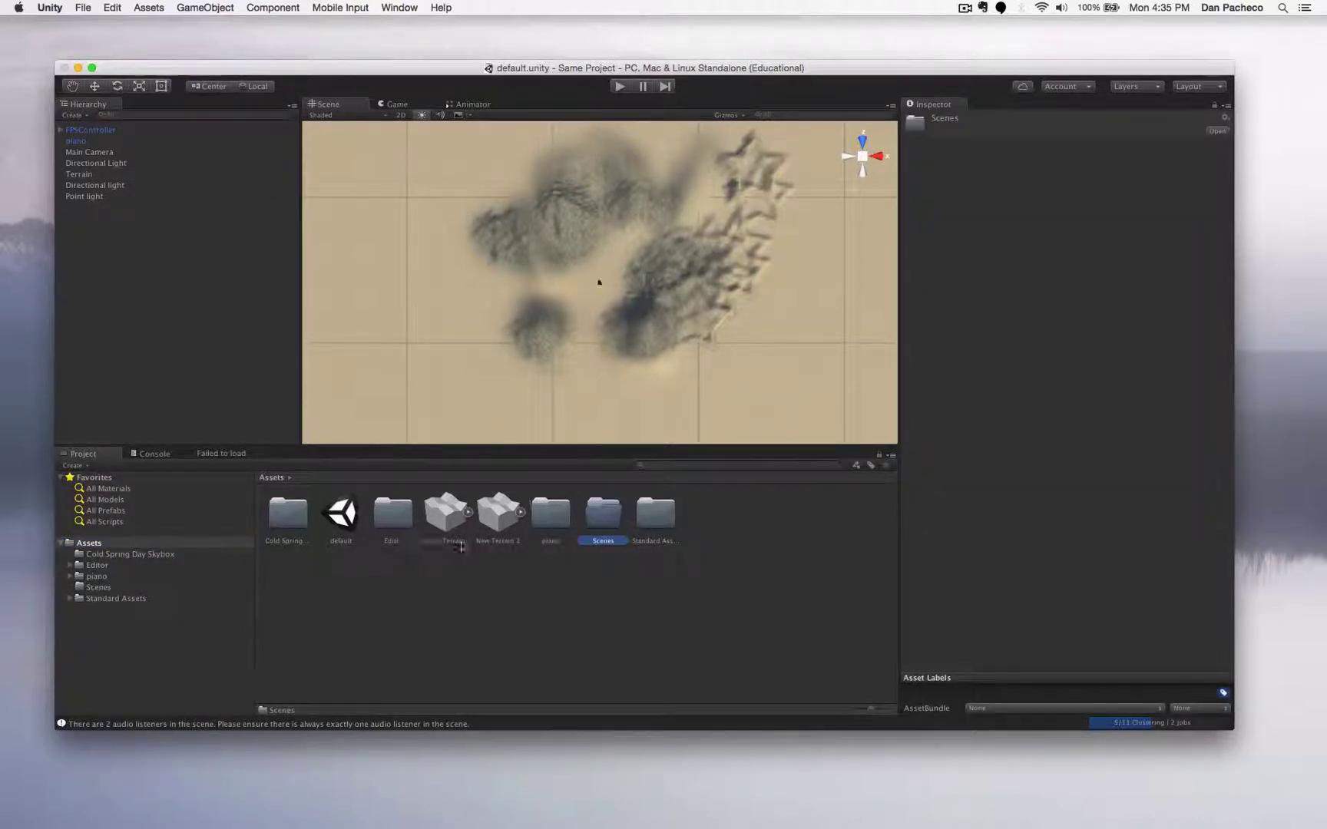
{"action": "left_click_drag", "start_coordinate": [340, 515], "coordinate": [600, 519]}
{"action": "left_click", "coordinate": [539, 603]}
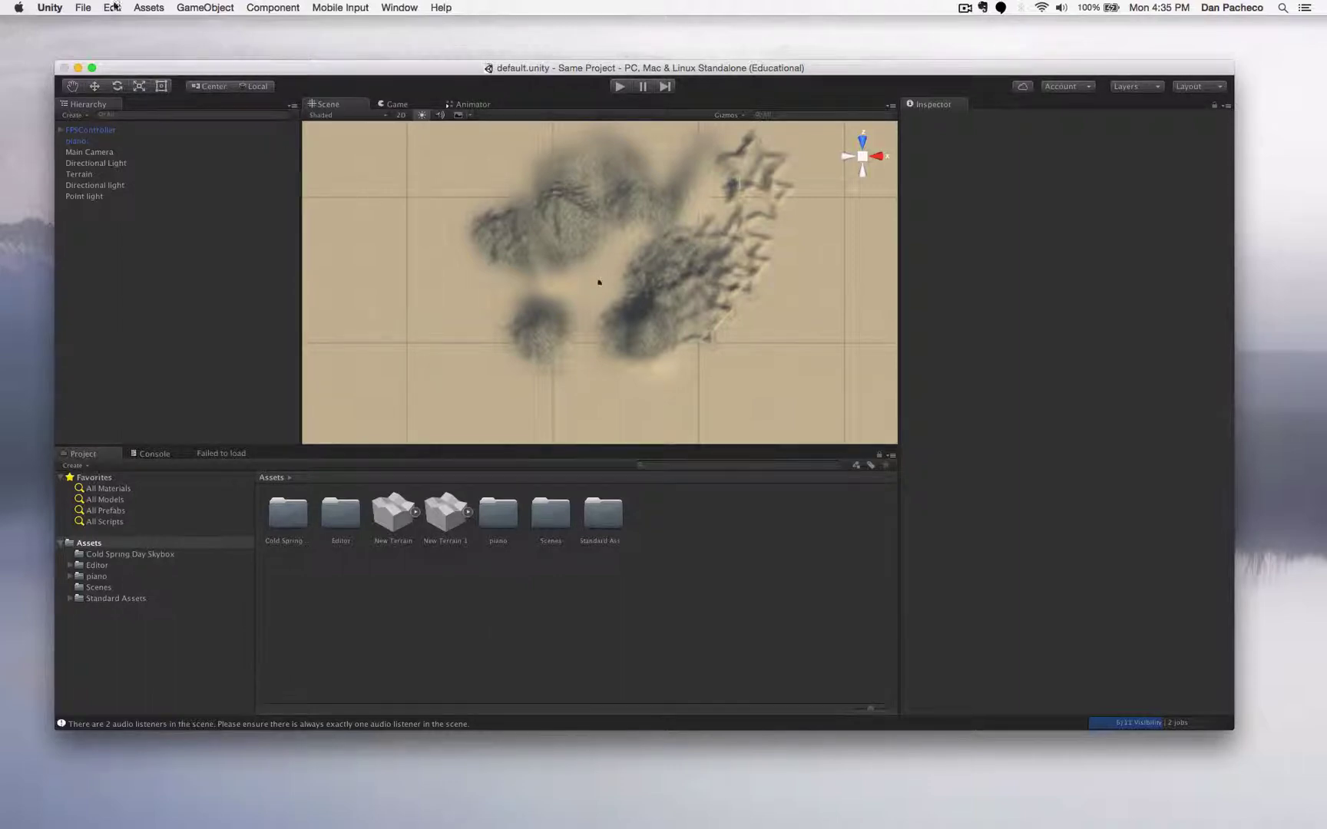
{"action": "left_click", "coordinate": [74, 4]}
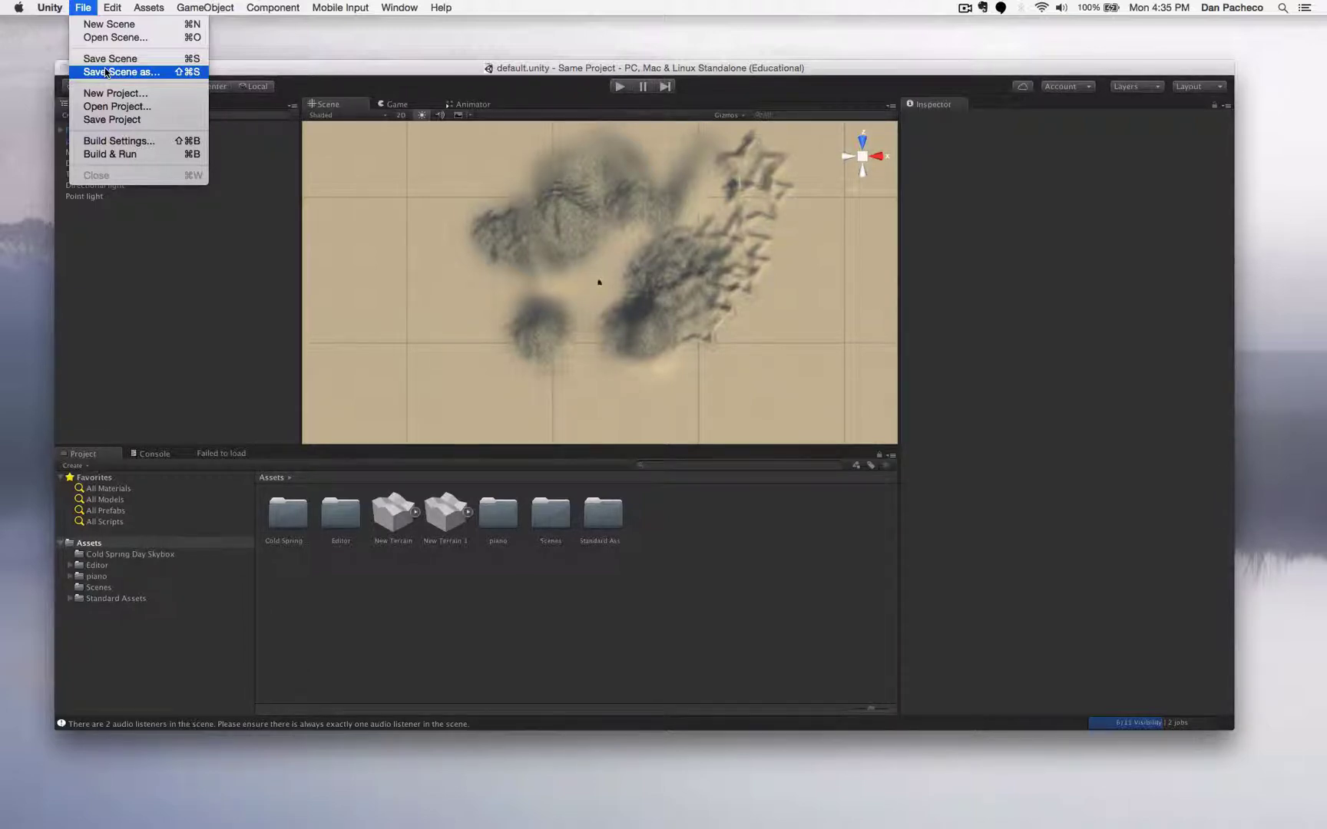
- Save the whole Unity project with File > Save Project
{"action": "left_click", "coordinate": [83, 8]}
{"action": "left_click", "coordinate": [83, 7]}
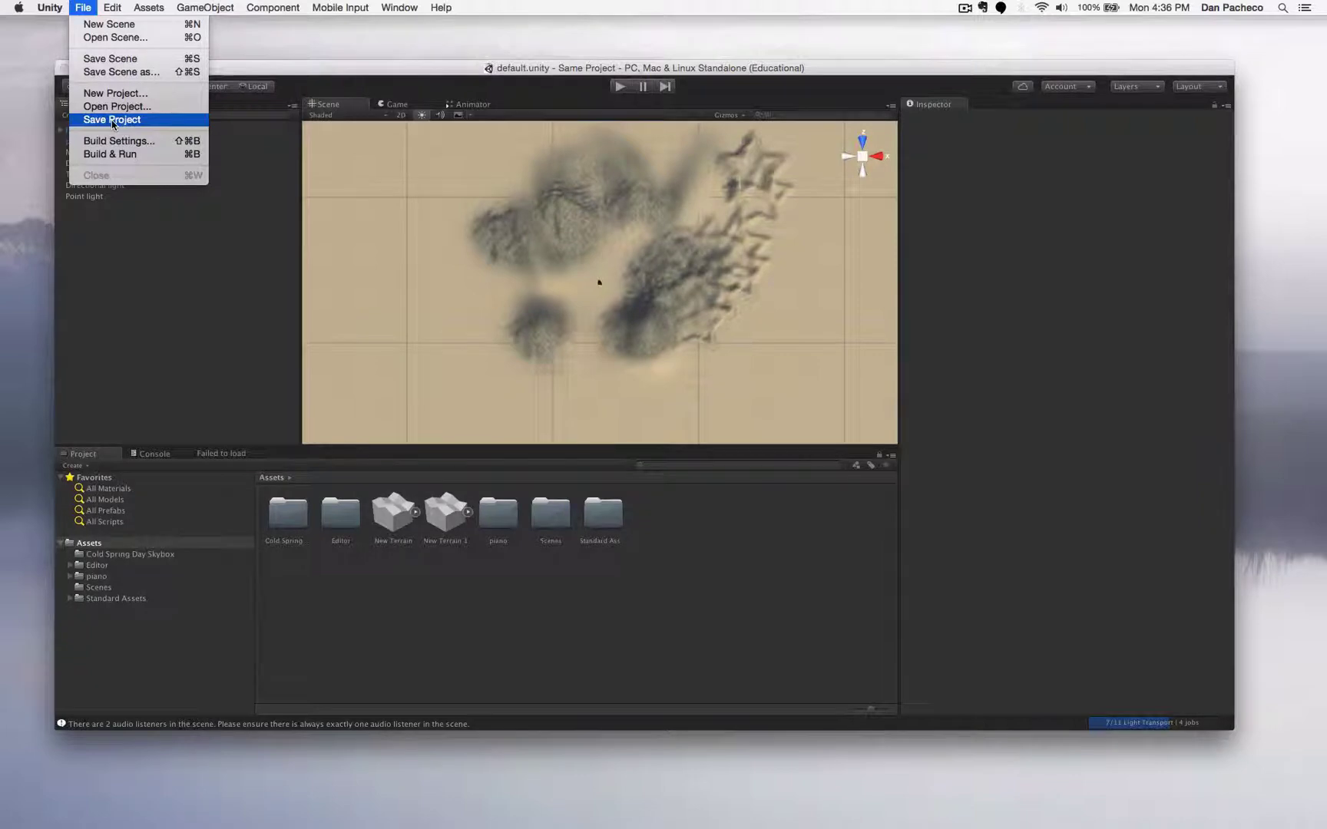
{"action": "left_click", "coordinate": [486, 407]}
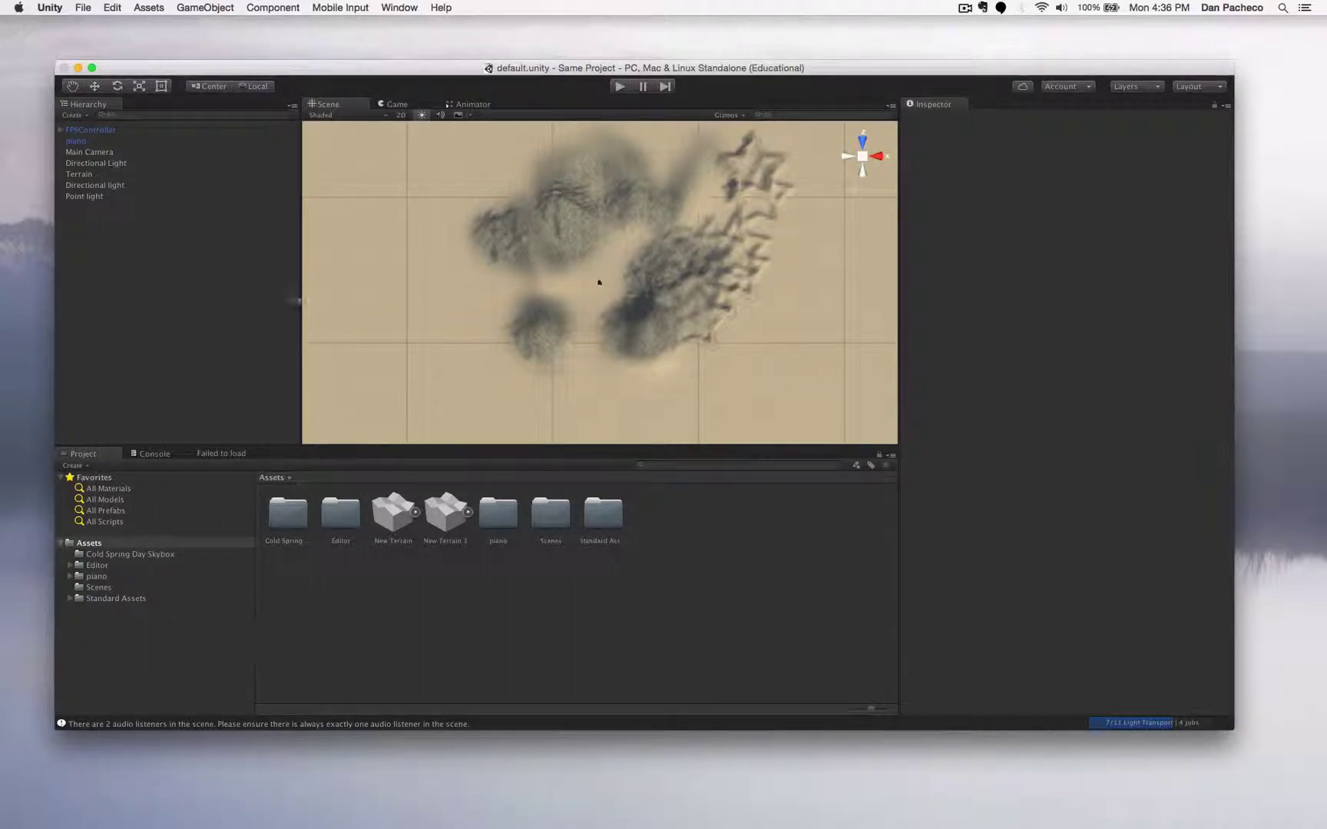
{"action": "left_click", "coordinate": [83, 7]}
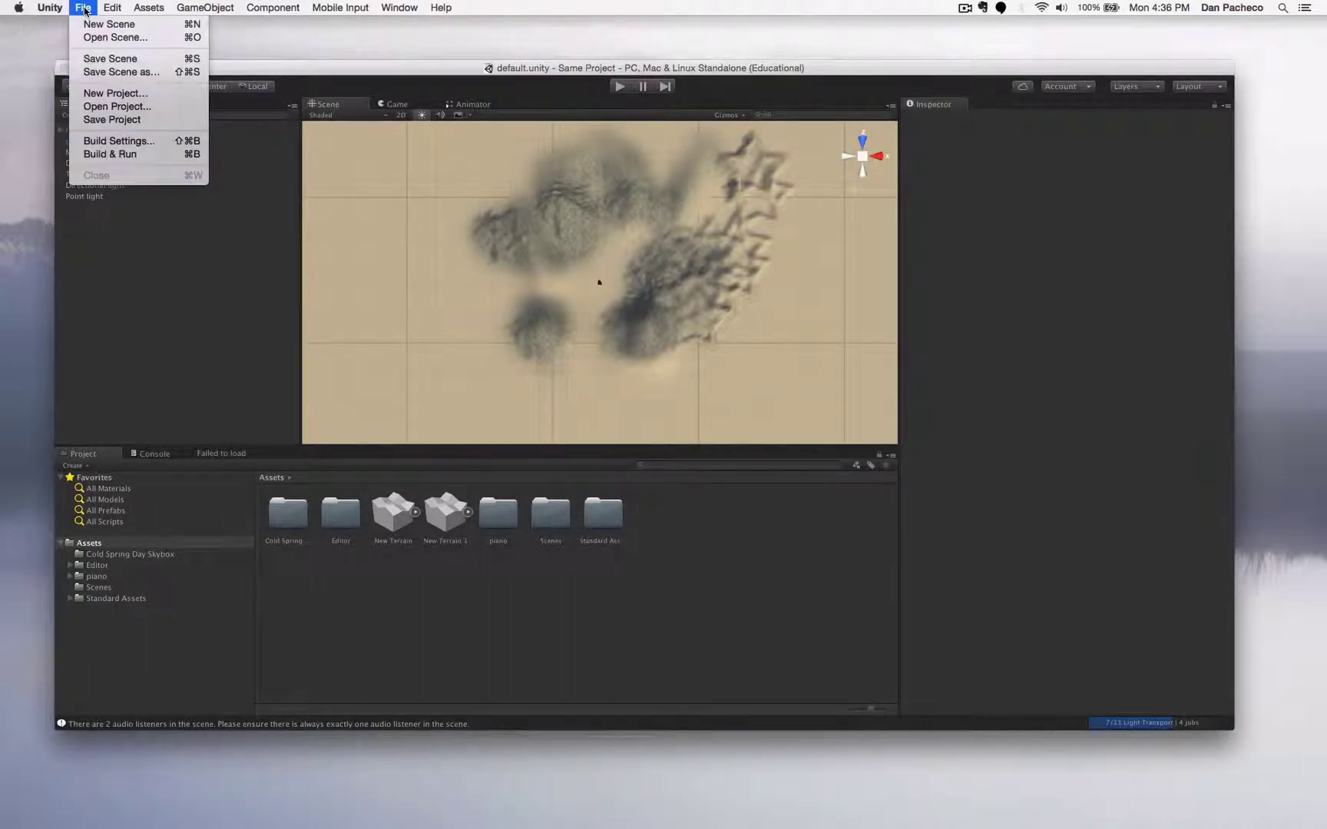
{"action": "left_click", "coordinate": [111, 119]}
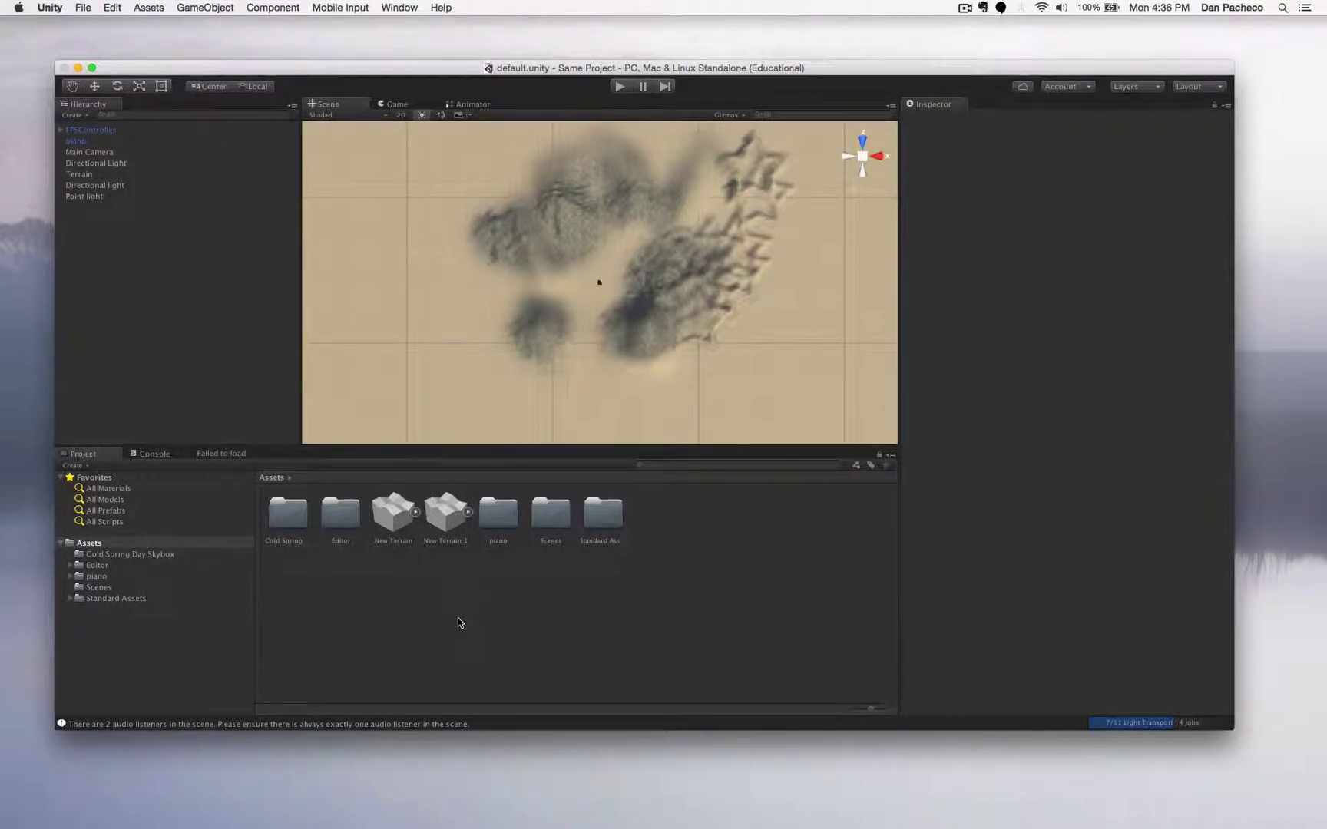
- Move the Unity editor window up and left, and bring it to the front
{"action": "left_click_drag", "start_coordinate": [622, 69], "coordinate": [614, 48]}
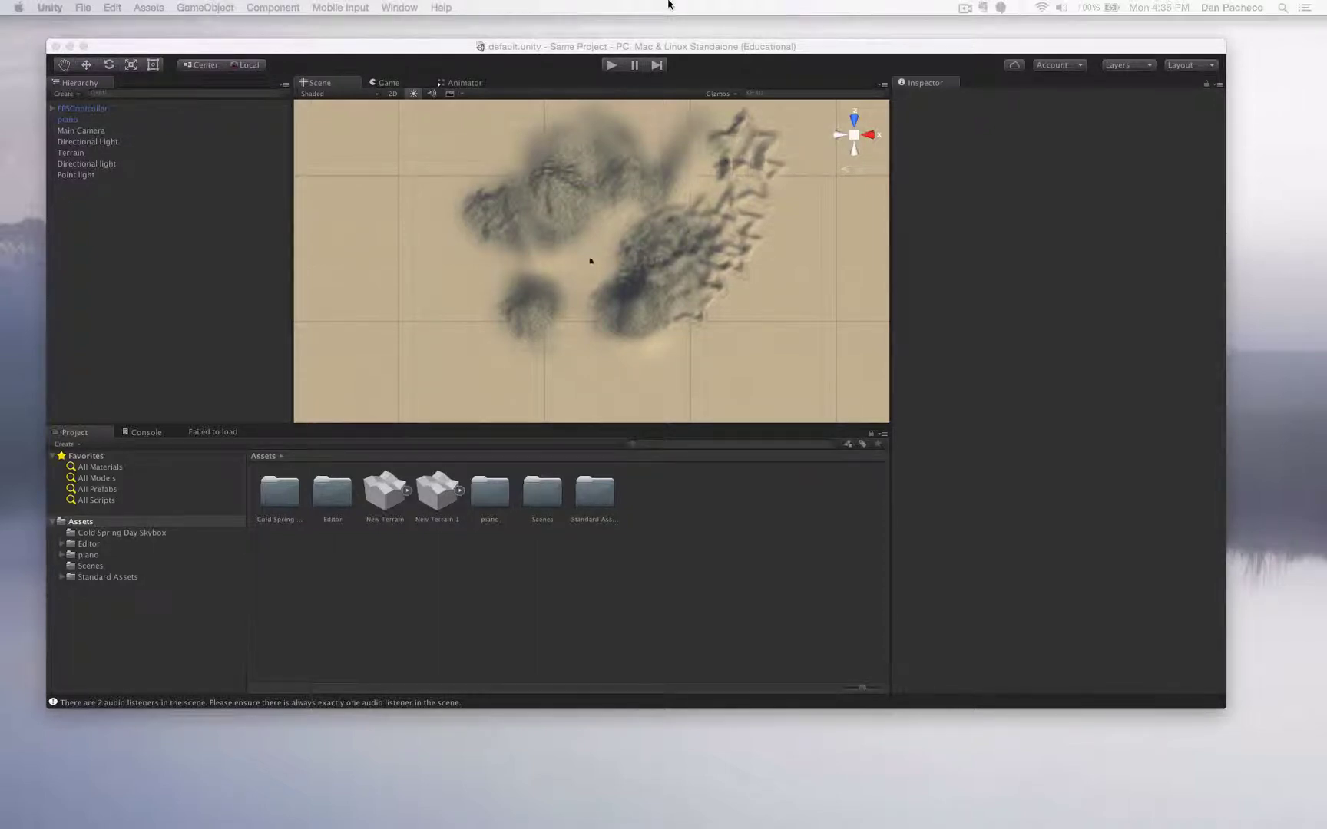
{"action": "left_click", "coordinate": [720, 48]}
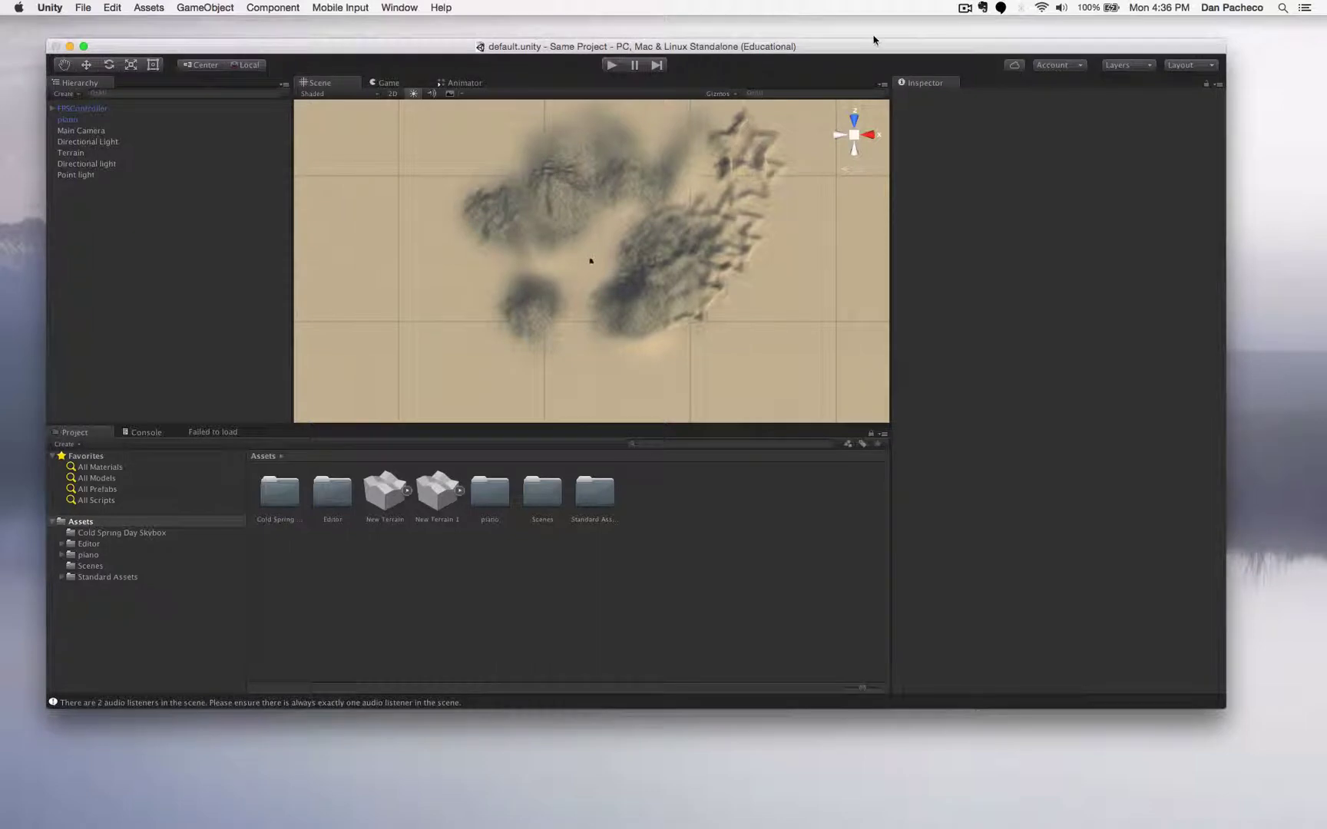
{"action": "left_click", "coordinate": [964, 7]}
- In Finder, expand Sample Project and look through its Temp, Library, ProjectSettings and Assets folders
{"action": "left_click", "coordinate": [981, 50]}
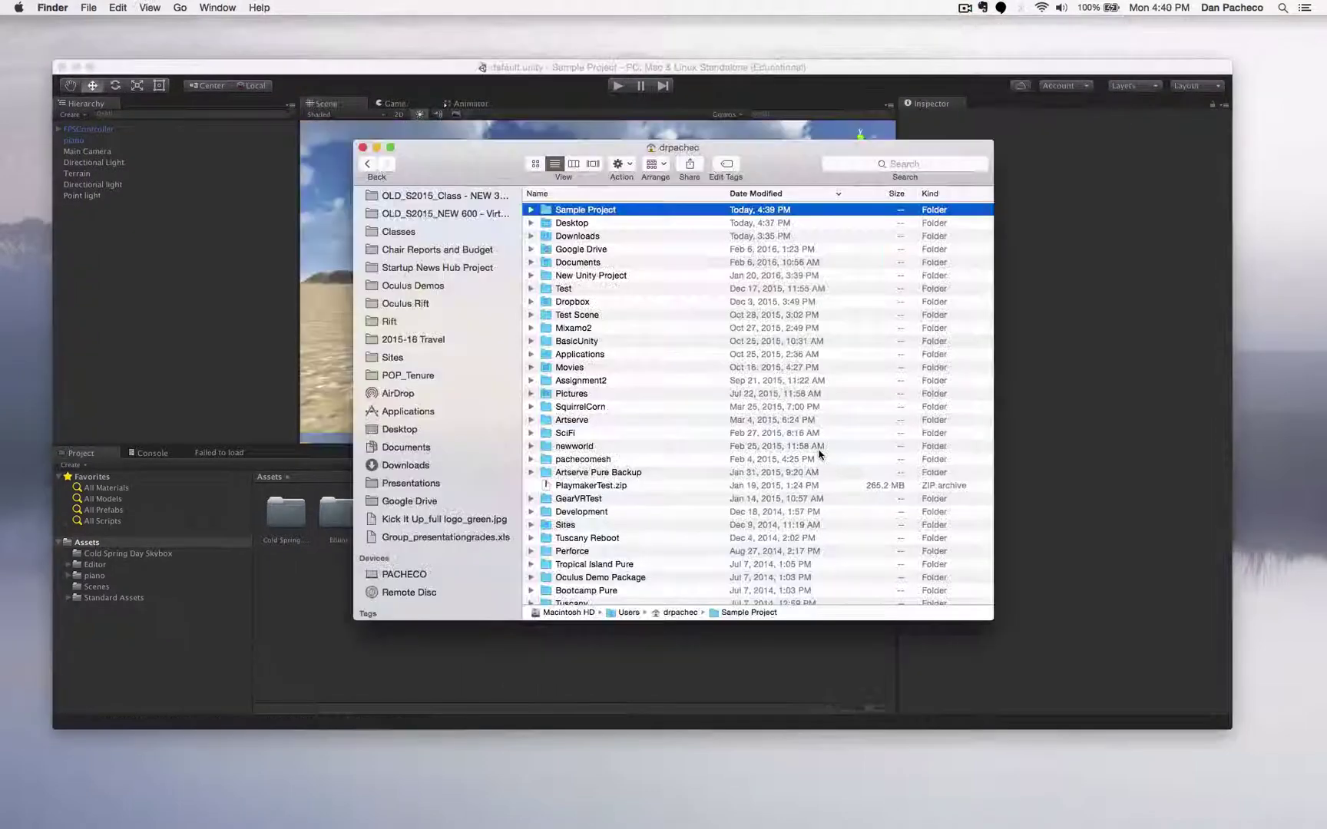
{"action": "left_click_drag", "start_coordinate": [621, 156], "coordinate": [640, 185]}
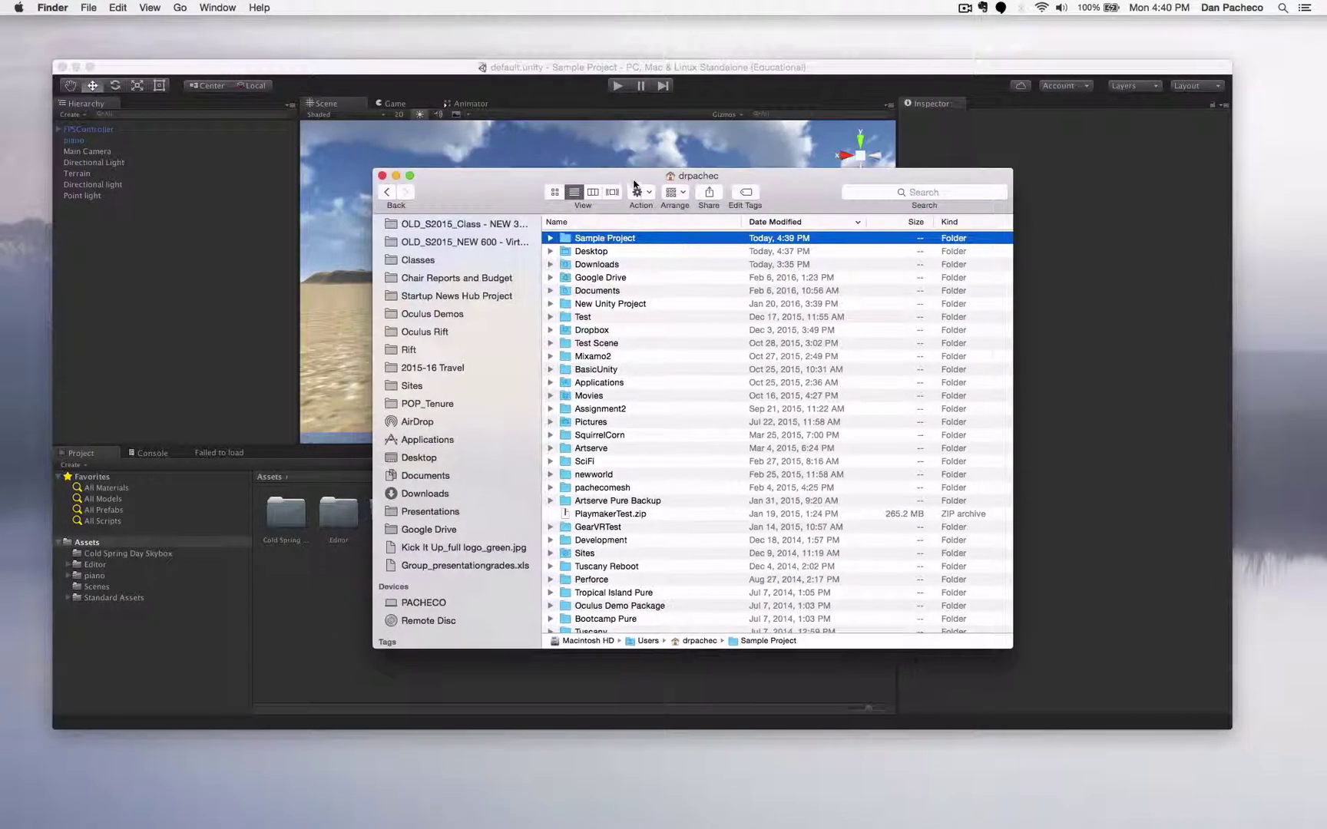
{"action": "left_click", "coordinate": [550, 239]}
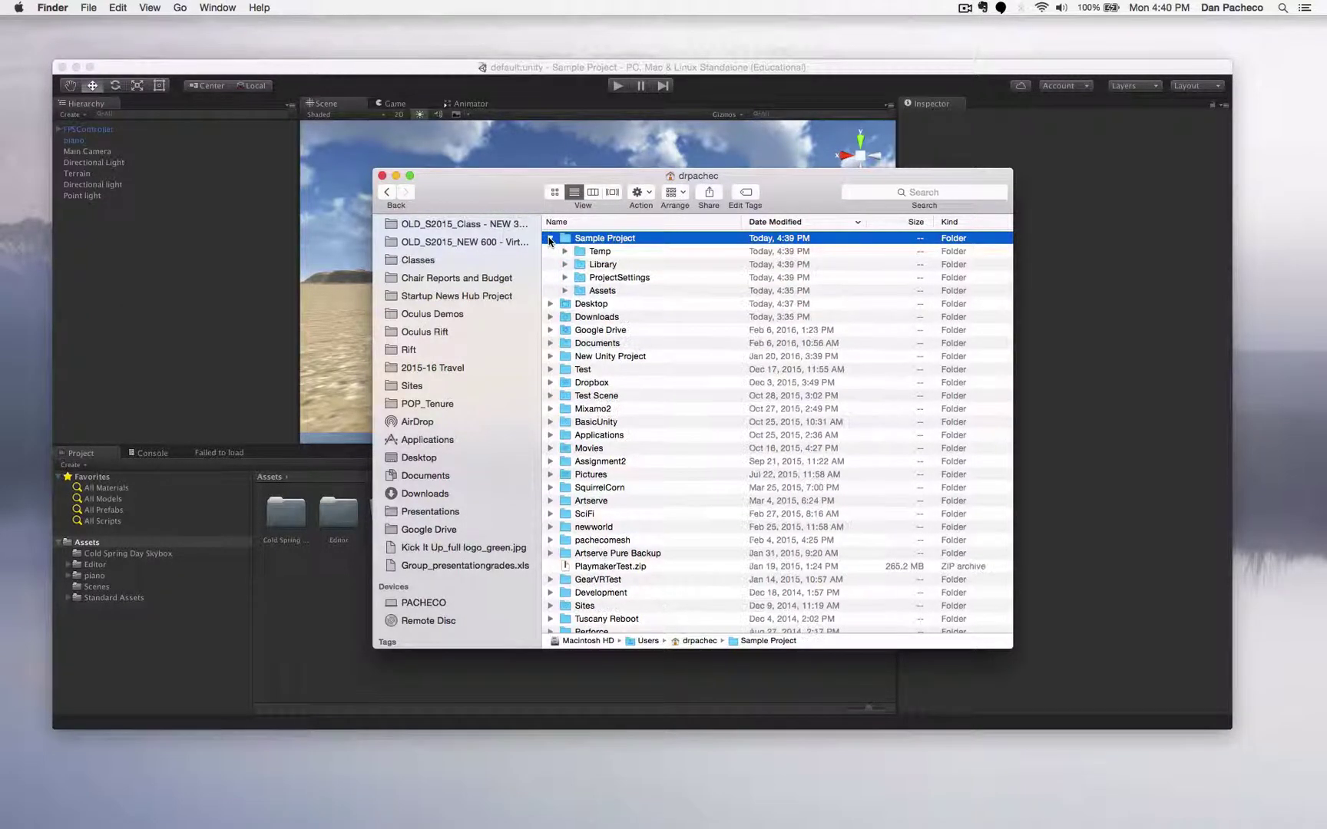
{"action": "left_click", "coordinate": [606, 254]}
{"action": "left_click", "coordinate": [608, 268]}
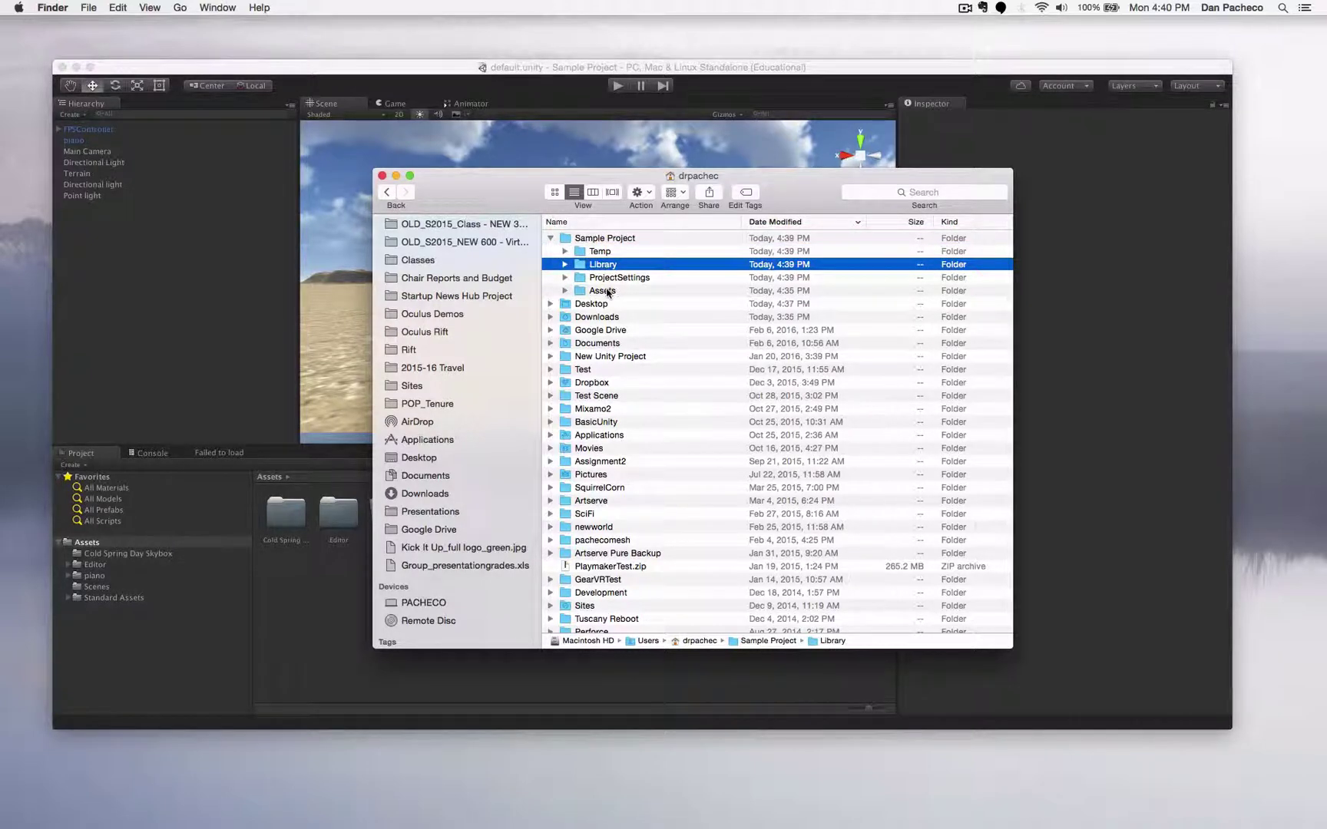
{"action": "left_click", "coordinate": [623, 277]}
{"action": "left_click", "coordinate": [615, 292]}
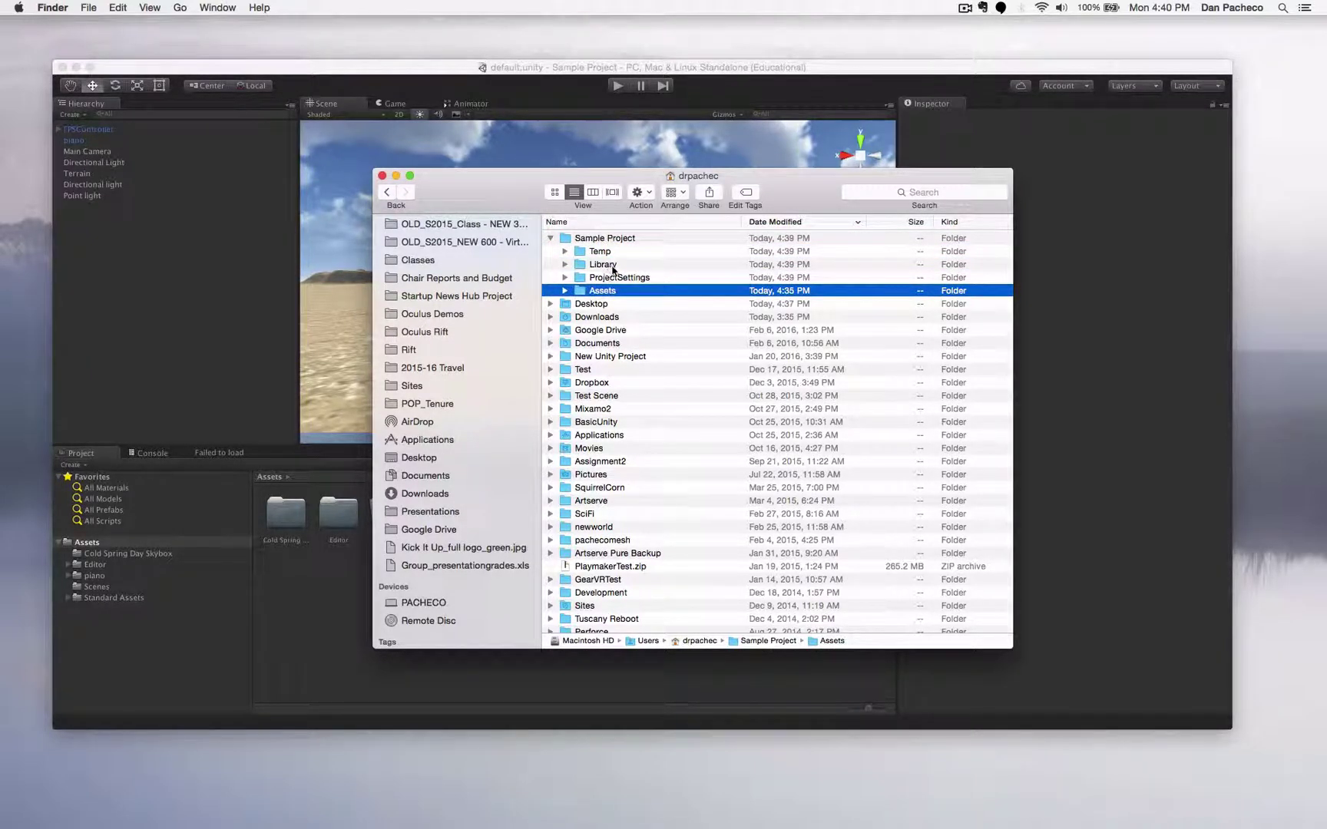
{"action": "left_click", "coordinate": [611, 266]}
{"action": "left_click", "coordinate": [618, 280]}
{"action": "left_click", "coordinate": [603, 292]}
- Expand Assets and then Scenes to confirm default.unity is inside
{"action": "left_click", "coordinate": [565, 291]}
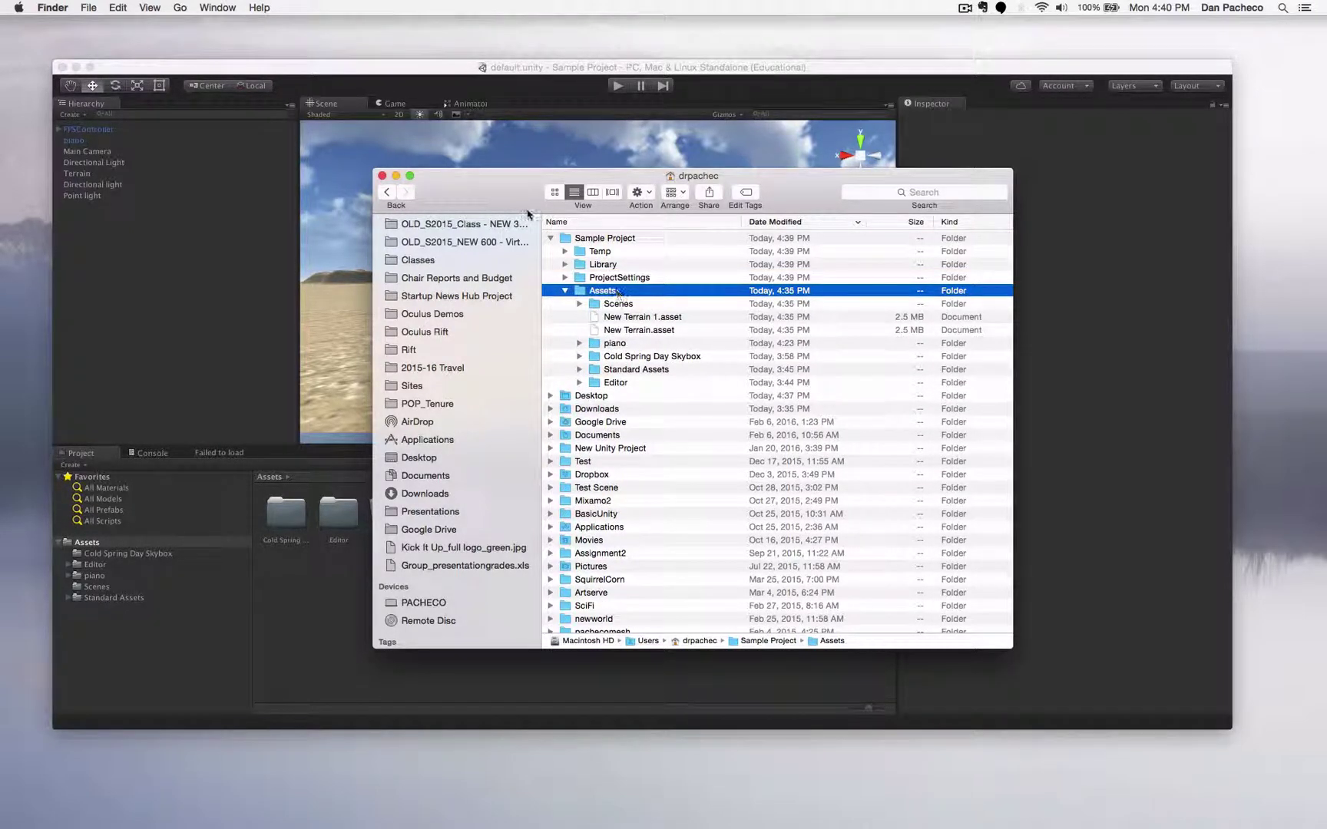
{"action": "left_click_drag", "start_coordinate": [528, 182], "coordinate": [342, 380]}
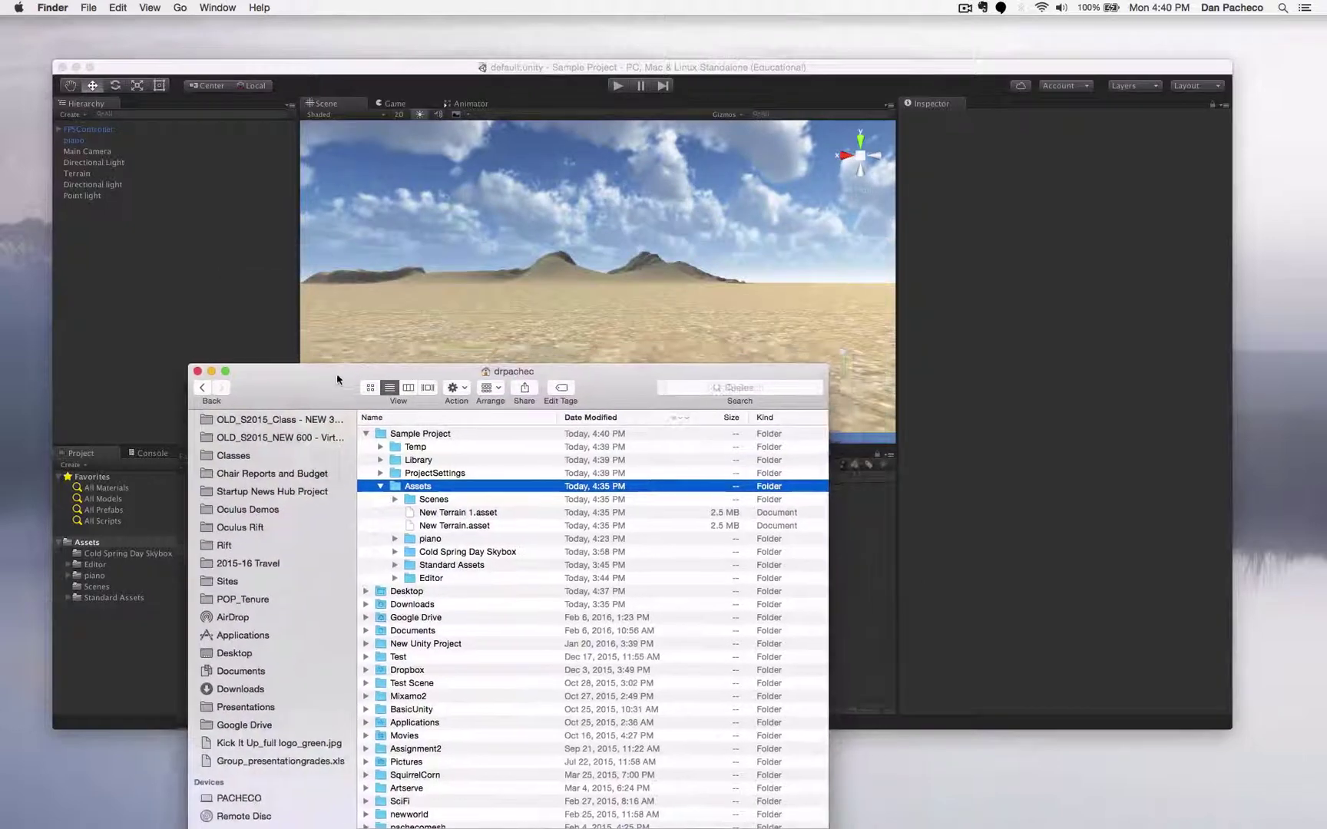
{"action": "left_click", "coordinate": [410, 503]}
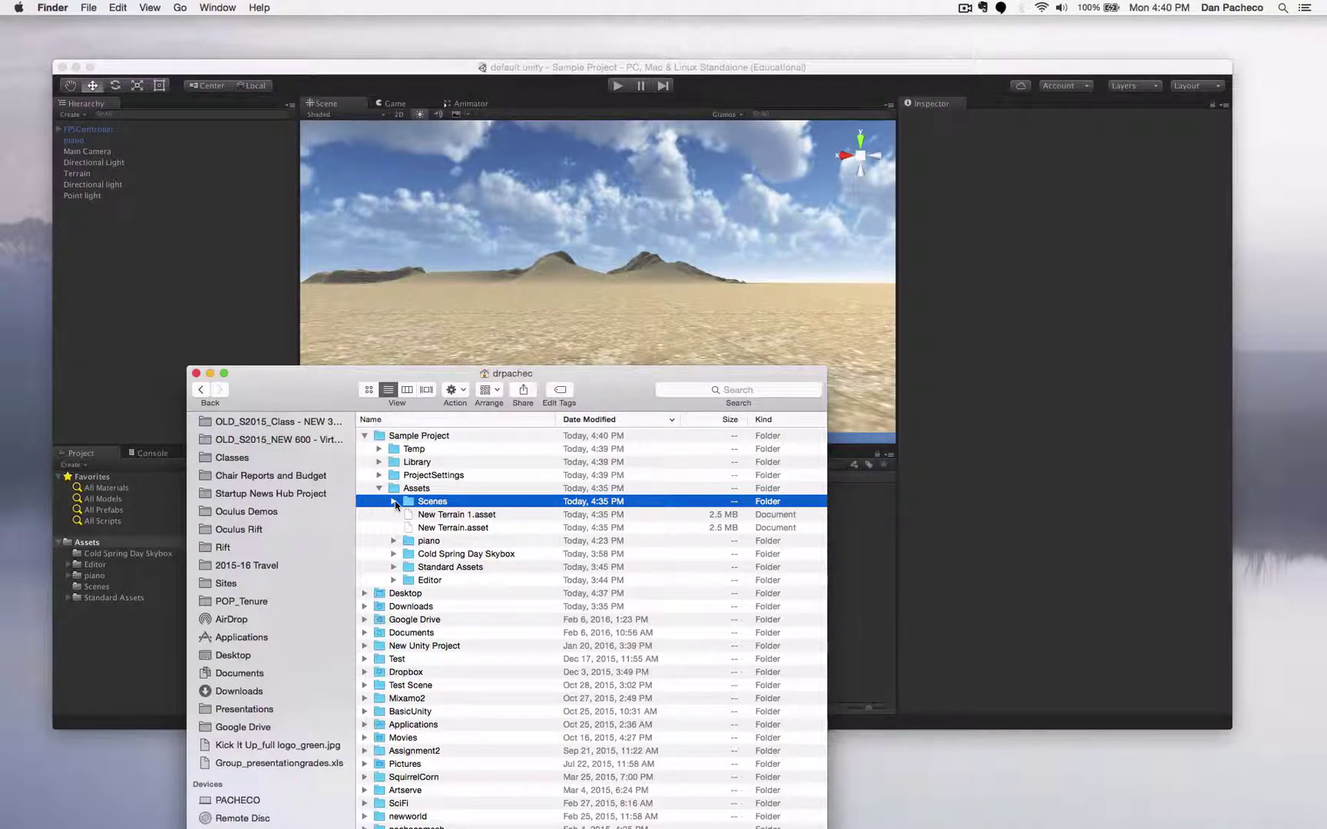
{"action": "left_click", "coordinate": [394, 502]}
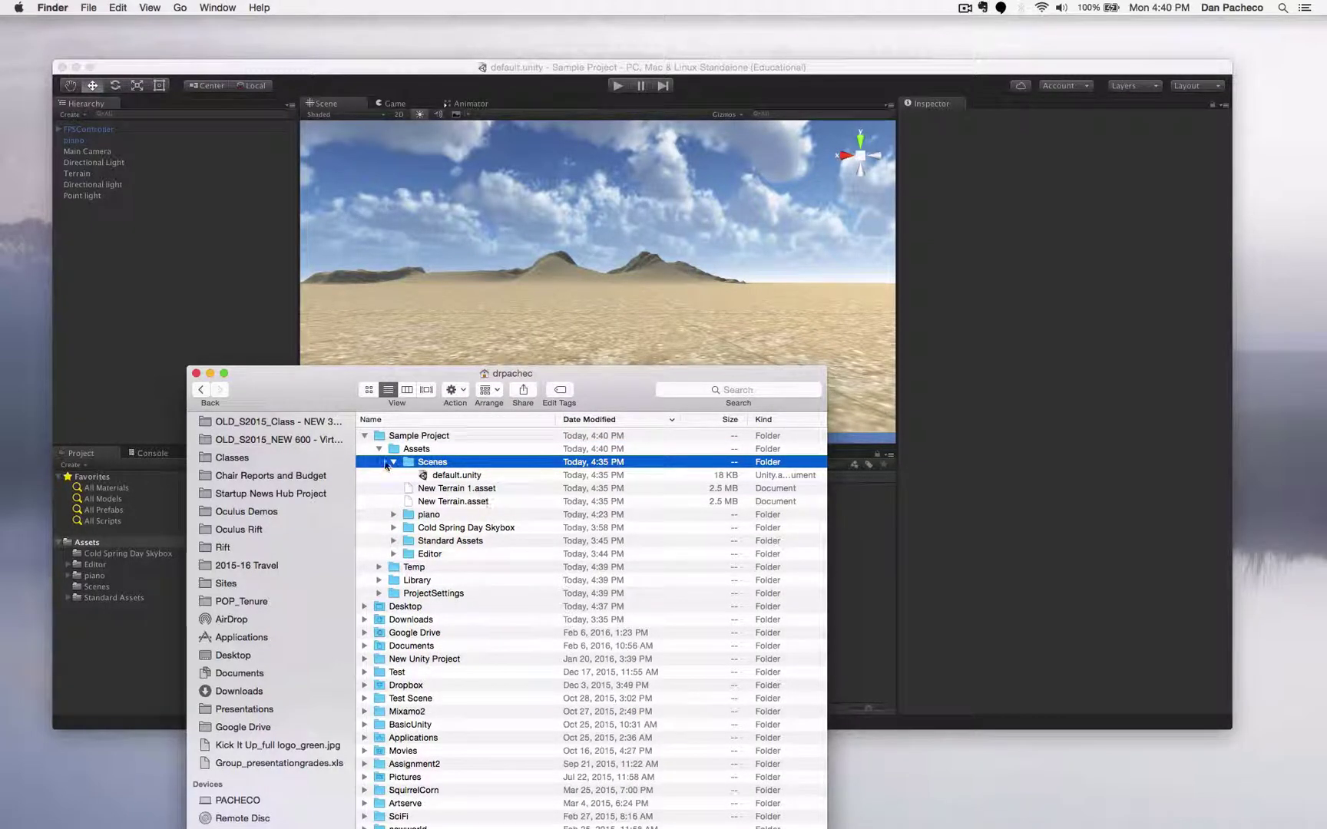
{"action": "scroll", "coordinate": [475, 491], "scroll_direction": "up", "scroll_amount": 1}
- Collapse Assets, reposition the Finder window, and return Unity to the front
{"action": "left_click", "coordinate": [380, 451]}
{"action": "left_click", "coordinate": [379, 449]}
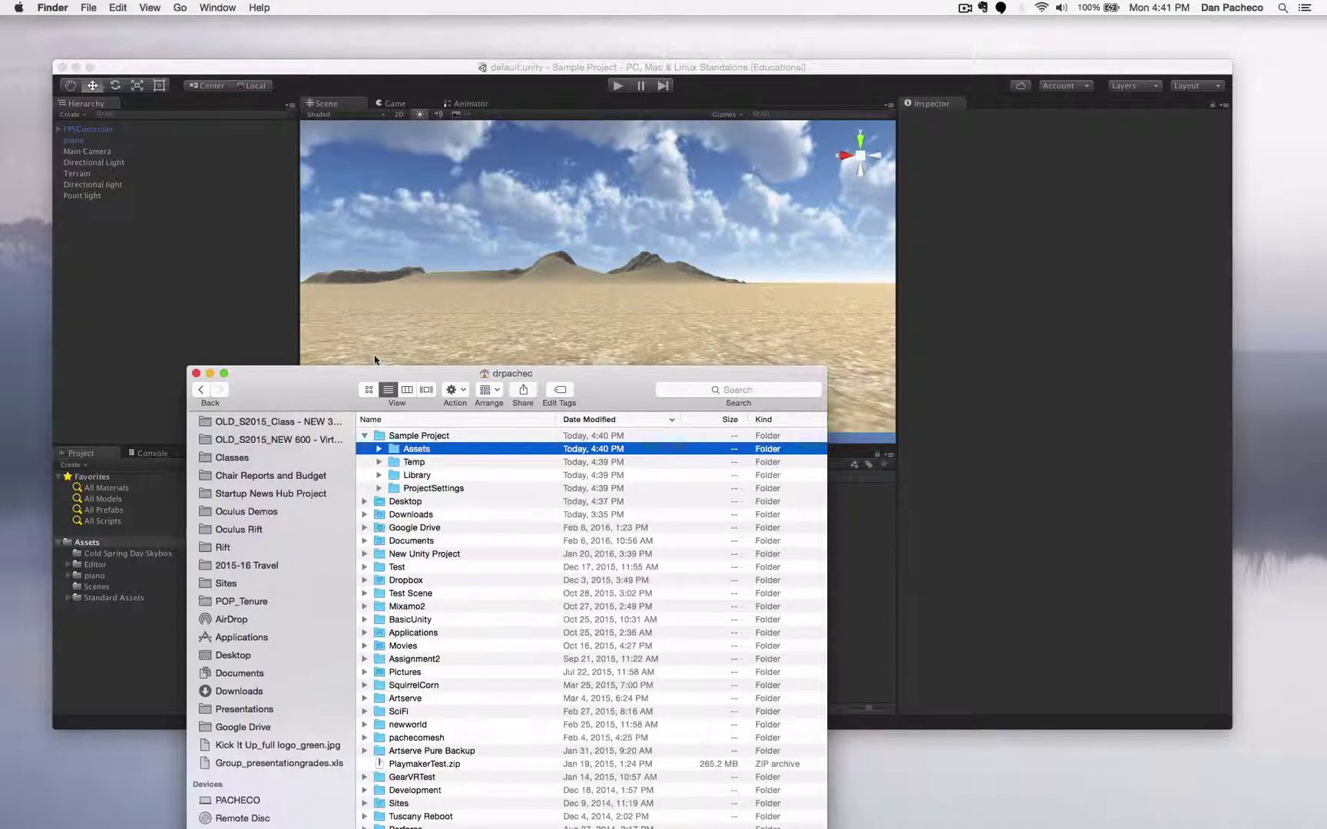
{"action": "left_click_drag", "start_coordinate": [315, 379], "coordinate": [427, 300]}
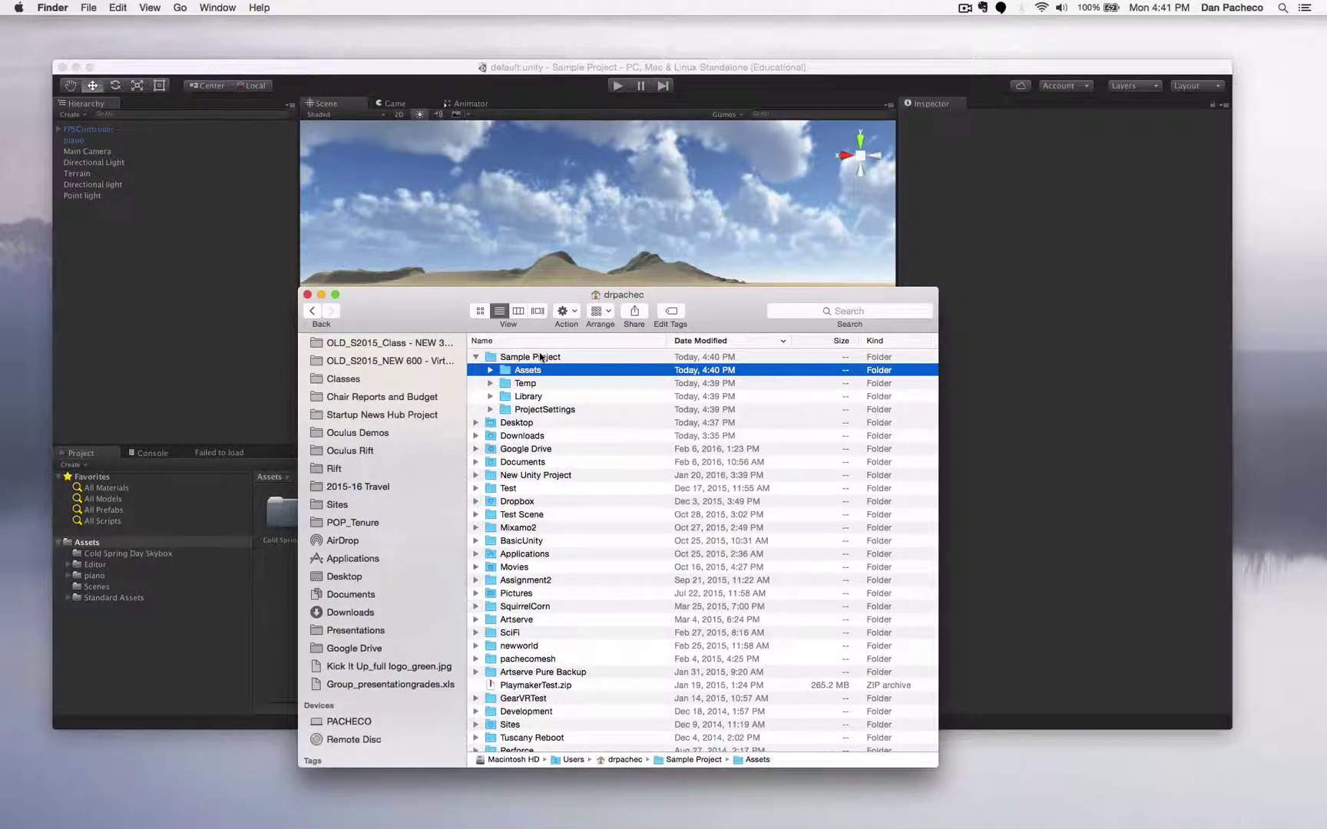
{"action": "left_click", "coordinate": [512, 358]}
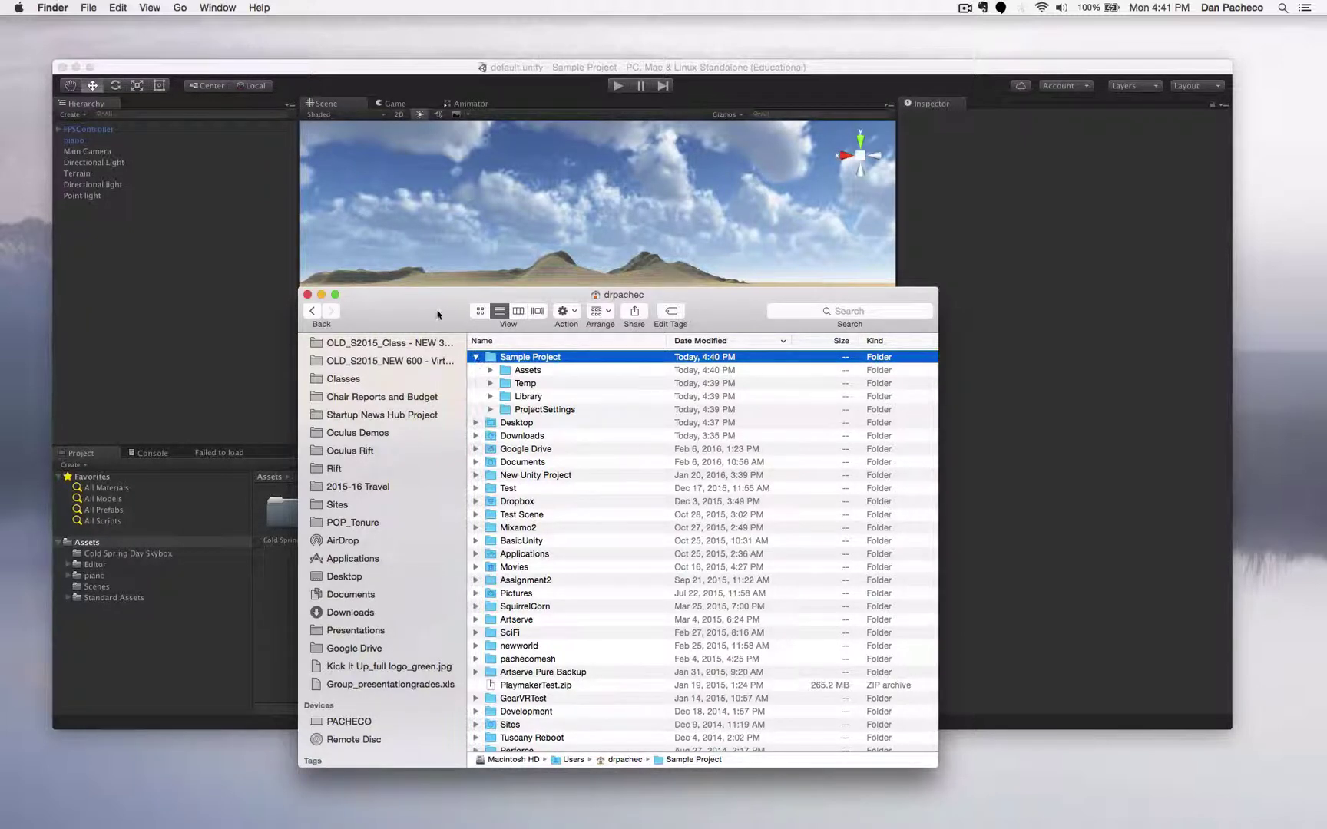
{"action": "left_click_drag", "start_coordinate": [439, 311], "coordinate": [460, 374]}
{"action": "left_click", "coordinate": [431, 70]}
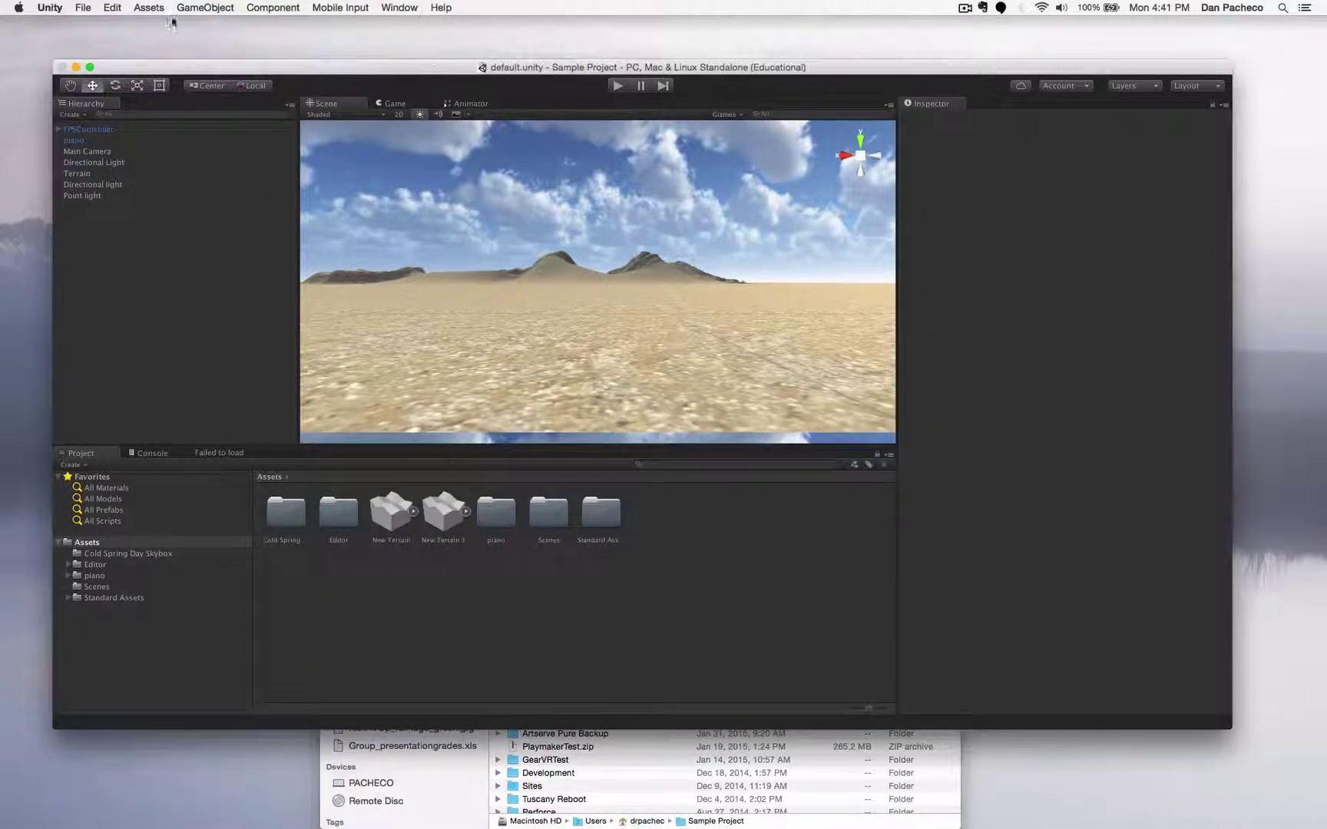
- Save the Unity project from the File menu
{"action": "left_click", "coordinate": [84, 8]}
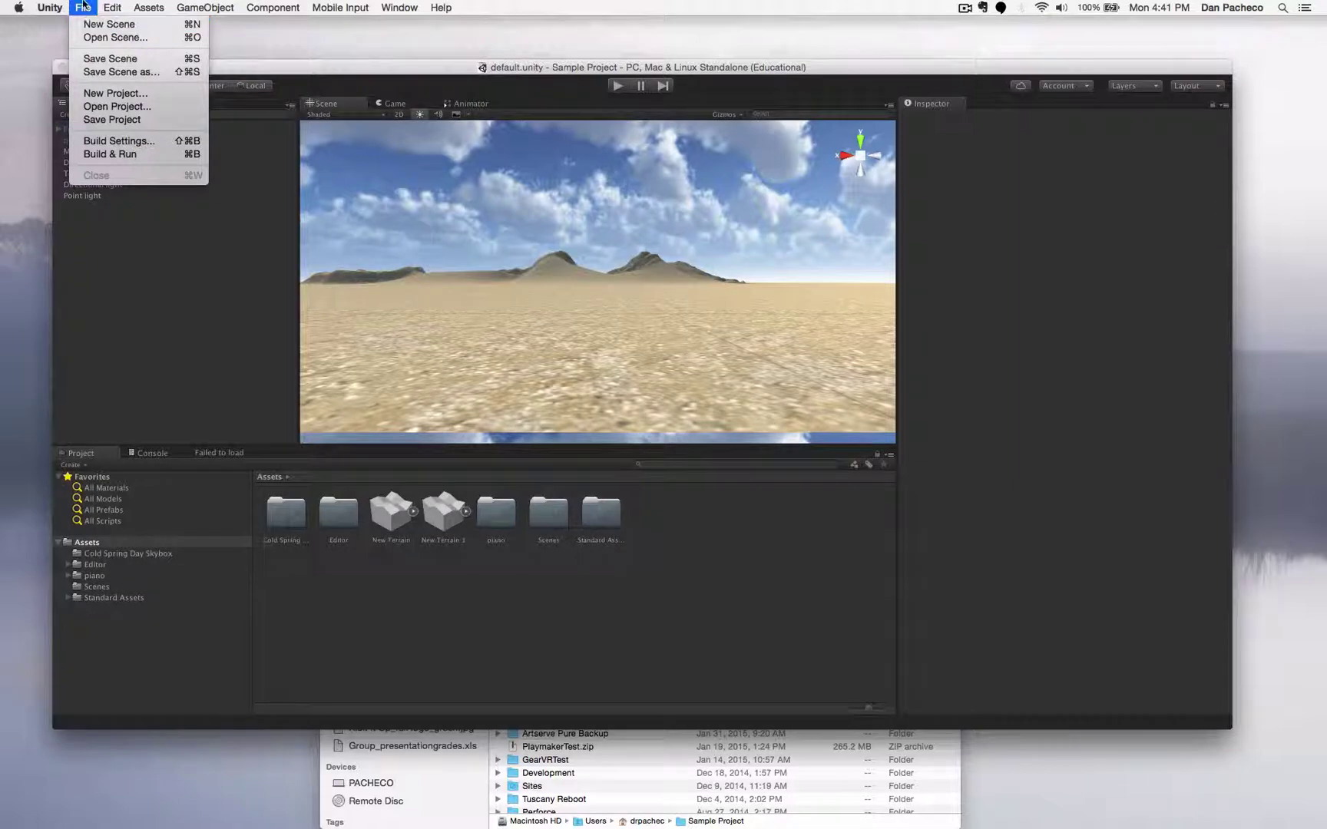
{"action": "left_click", "coordinate": [82, 6]}
{"action": "left_click", "coordinate": [82, 6]}
{"action": "left_click", "coordinate": [110, 119]}
- Quit Unity with Cmd+Q, returning to Finder
{"action": "left_click", "coordinate": [82, 7]}
{"action": "mouse_move", "coordinate": [50, 7]}
{"action": "left_click", "coordinate": [193, 510]}
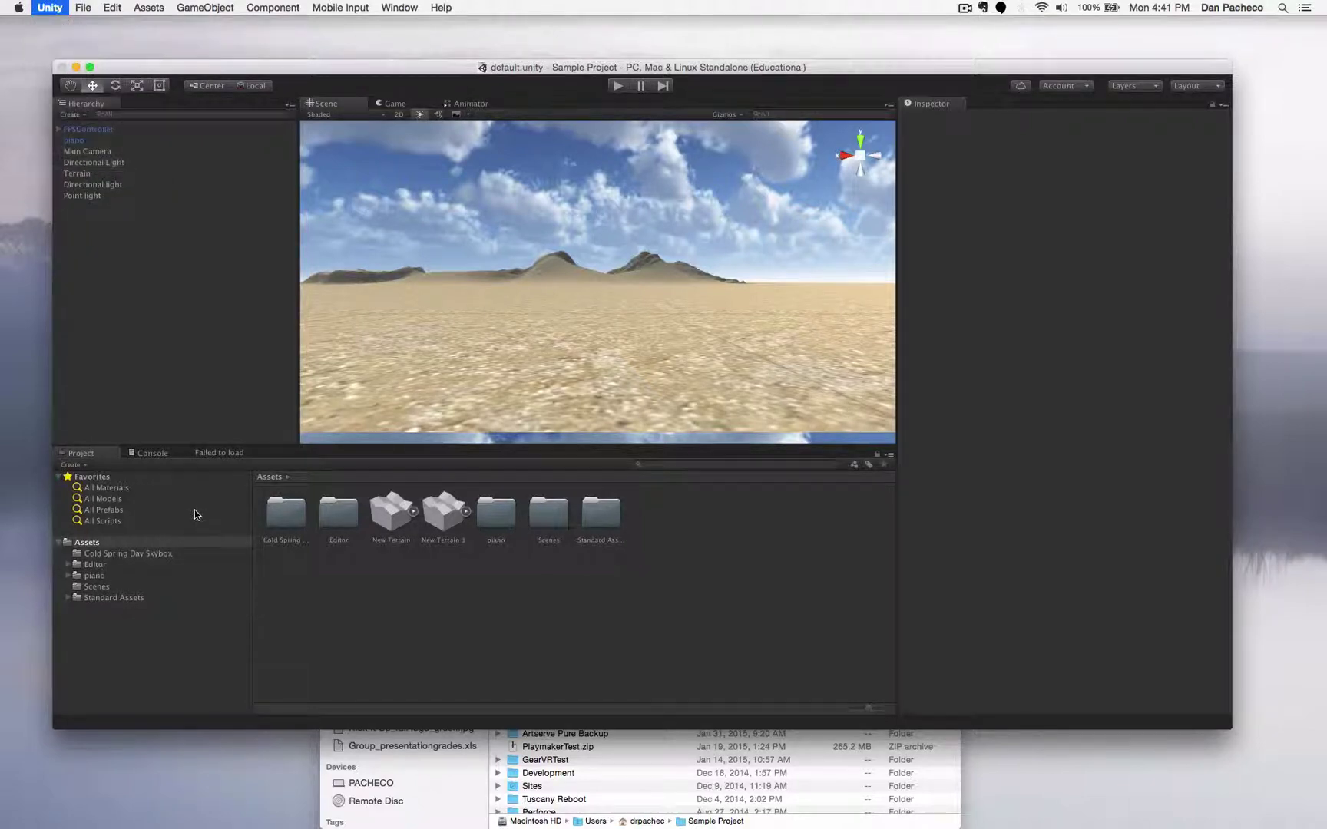
{"action": "key", "text": "super+q"}
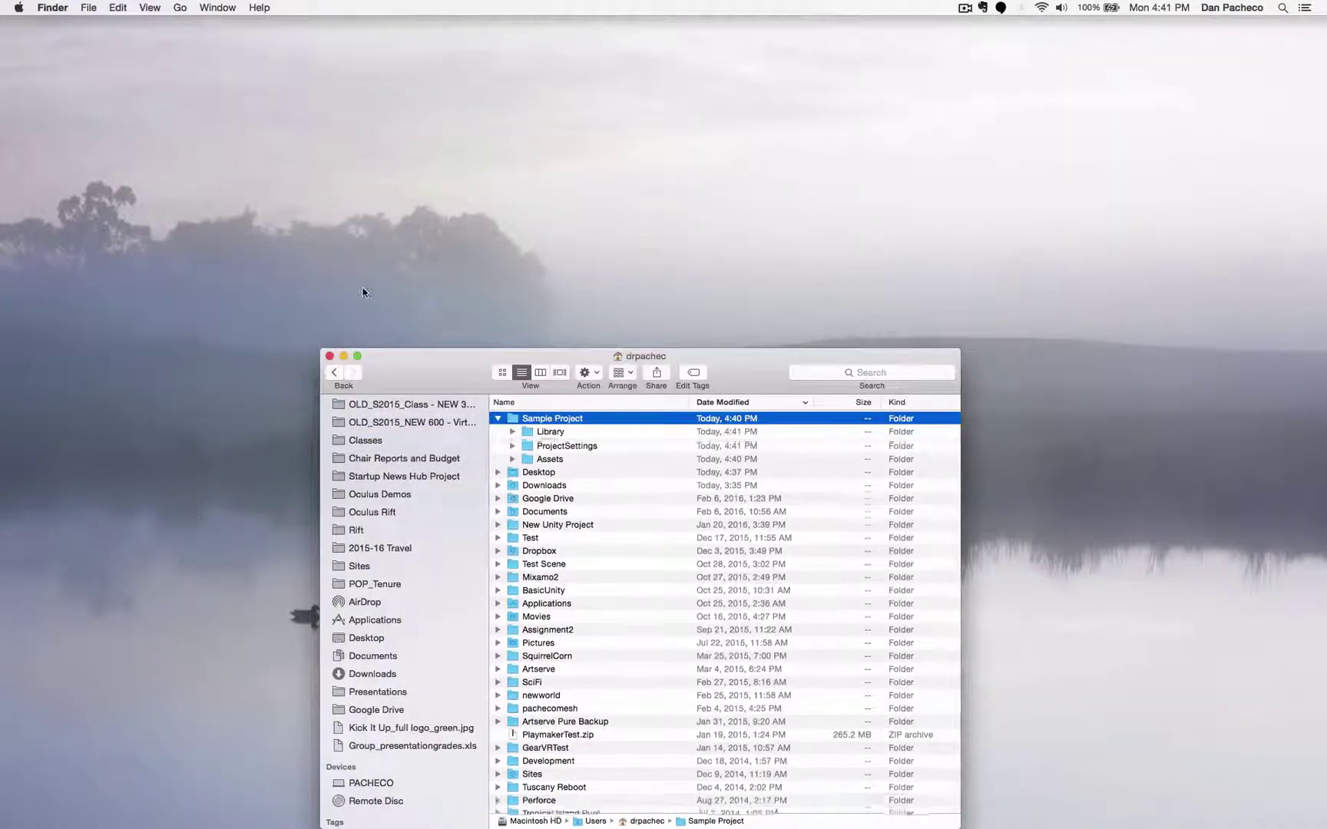
- Collapse the Sample Project folder and compress it into a zip archive
{"action": "left_click_drag", "start_coordinate": [413, 369], "coordinate": [421, 105]}
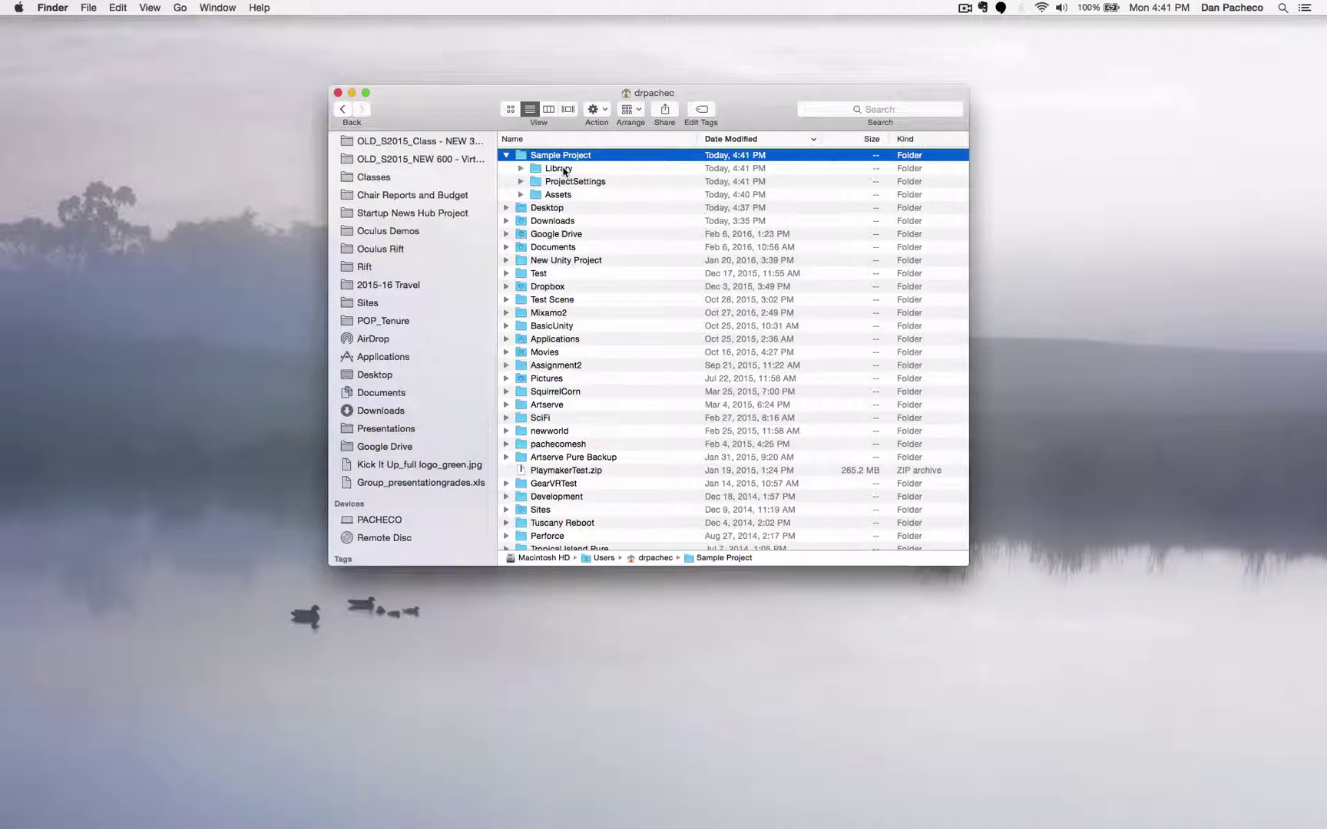
{"action": "left_click_drag", "start_coordinate": [481, 128], "coordinate": [493, 159]}
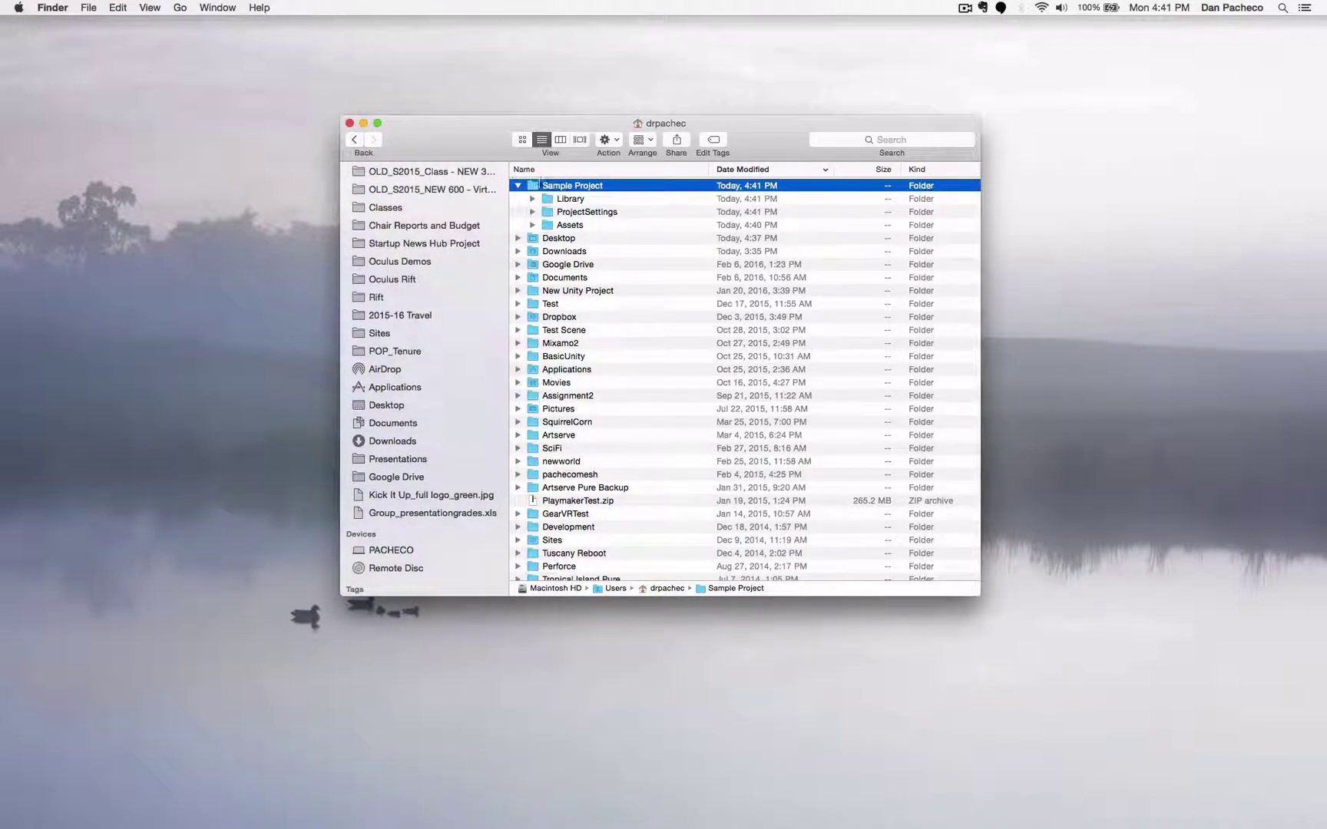
{"action": "left_click", "coordinate": [519, 187]}
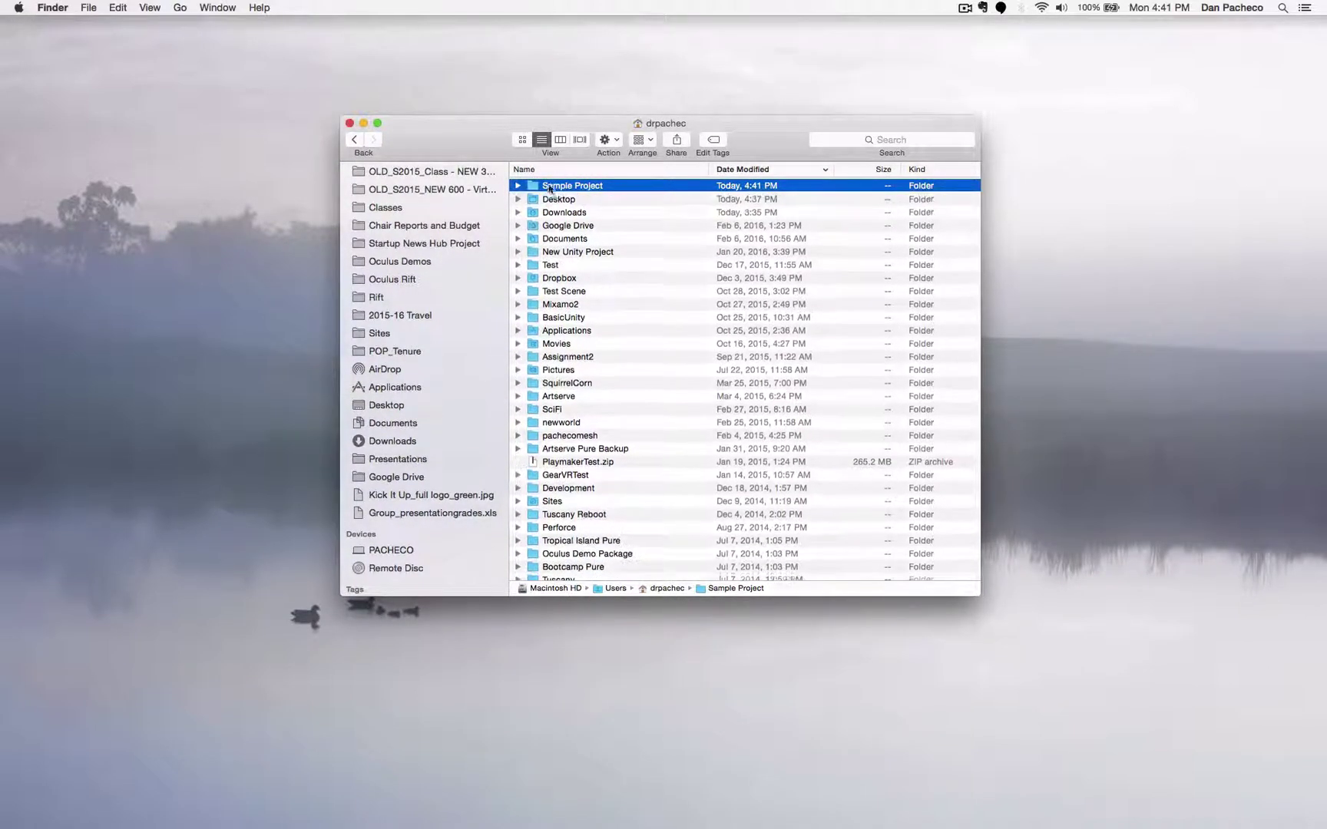
{"action": "left_click", "coordinate": [519, 187]}
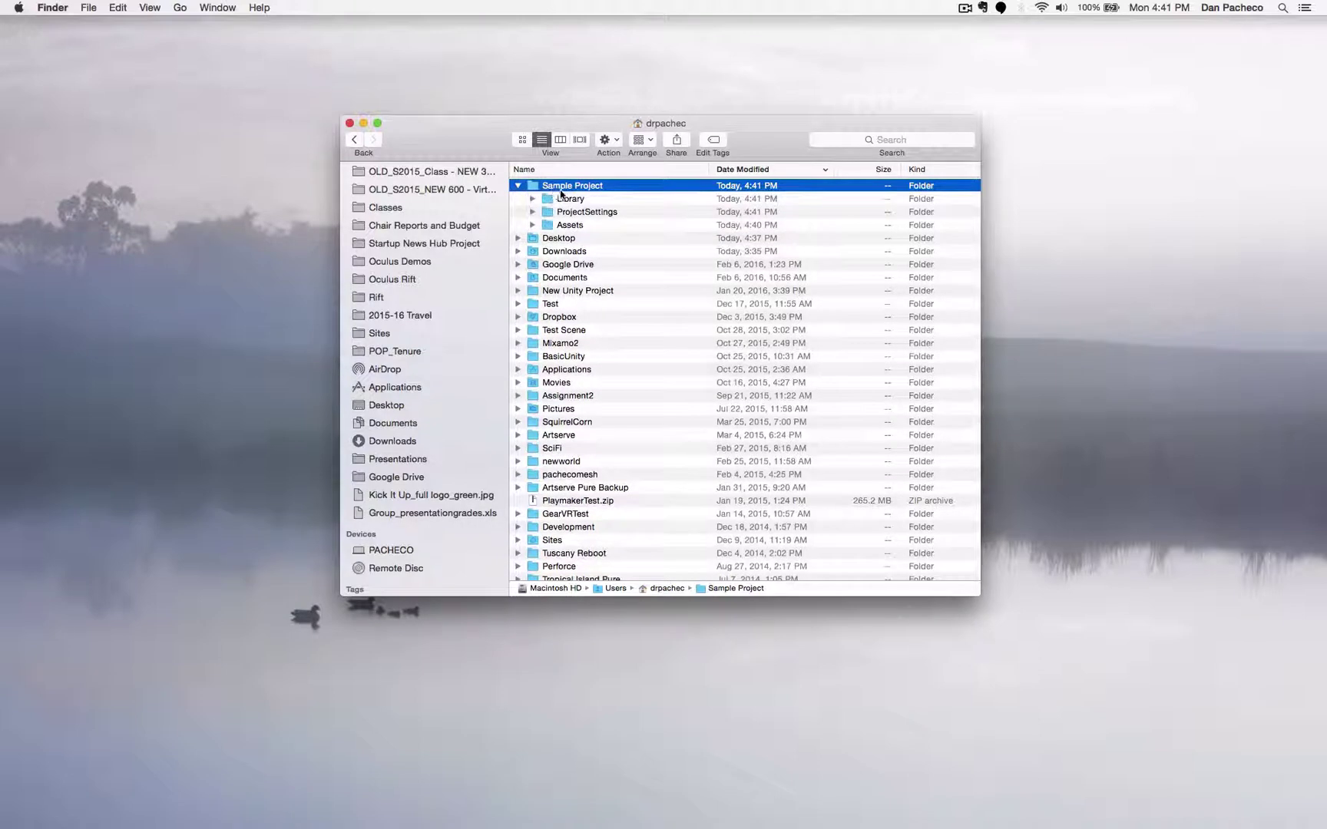
{"action": "left_click", "coordinate": [518, 187]}
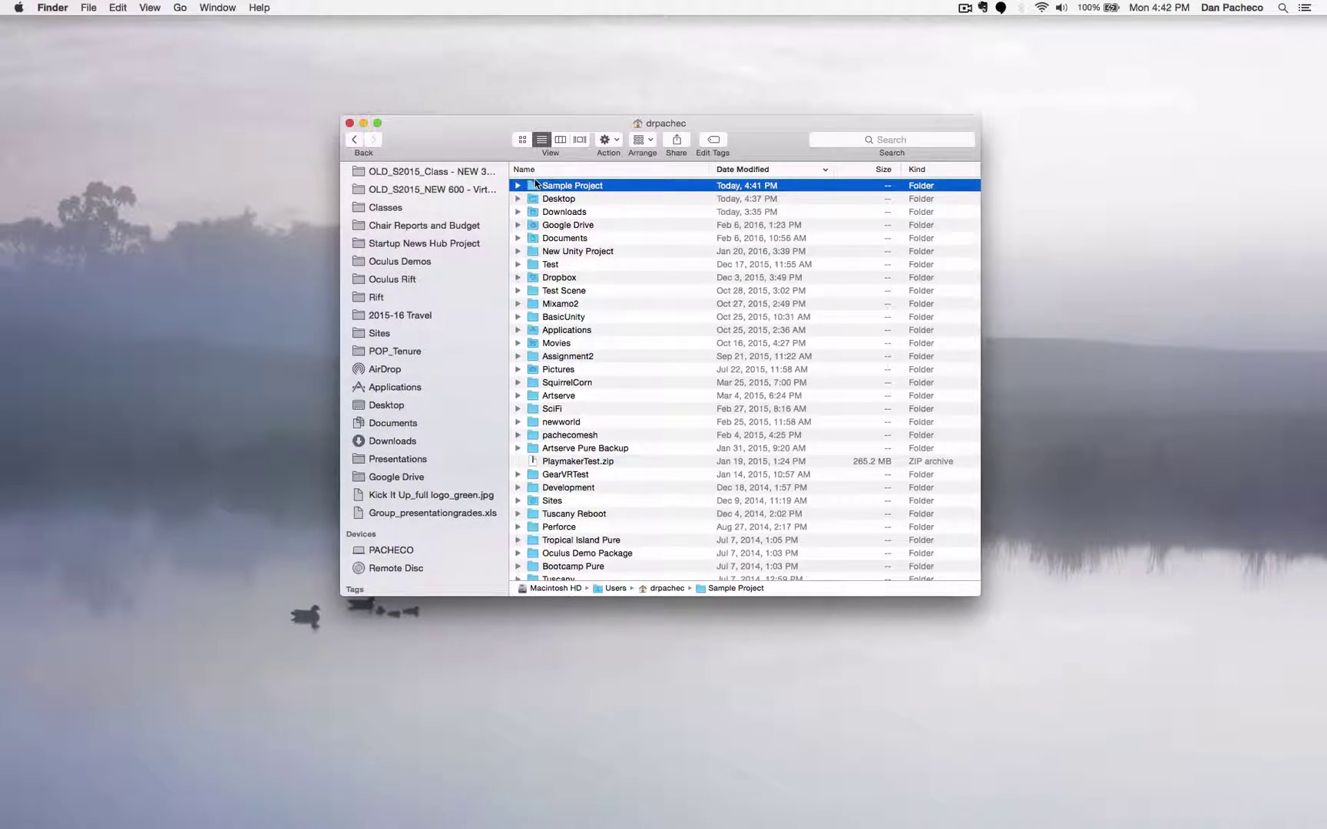
{"action": "right_click", "coordinate": [535, 183]}
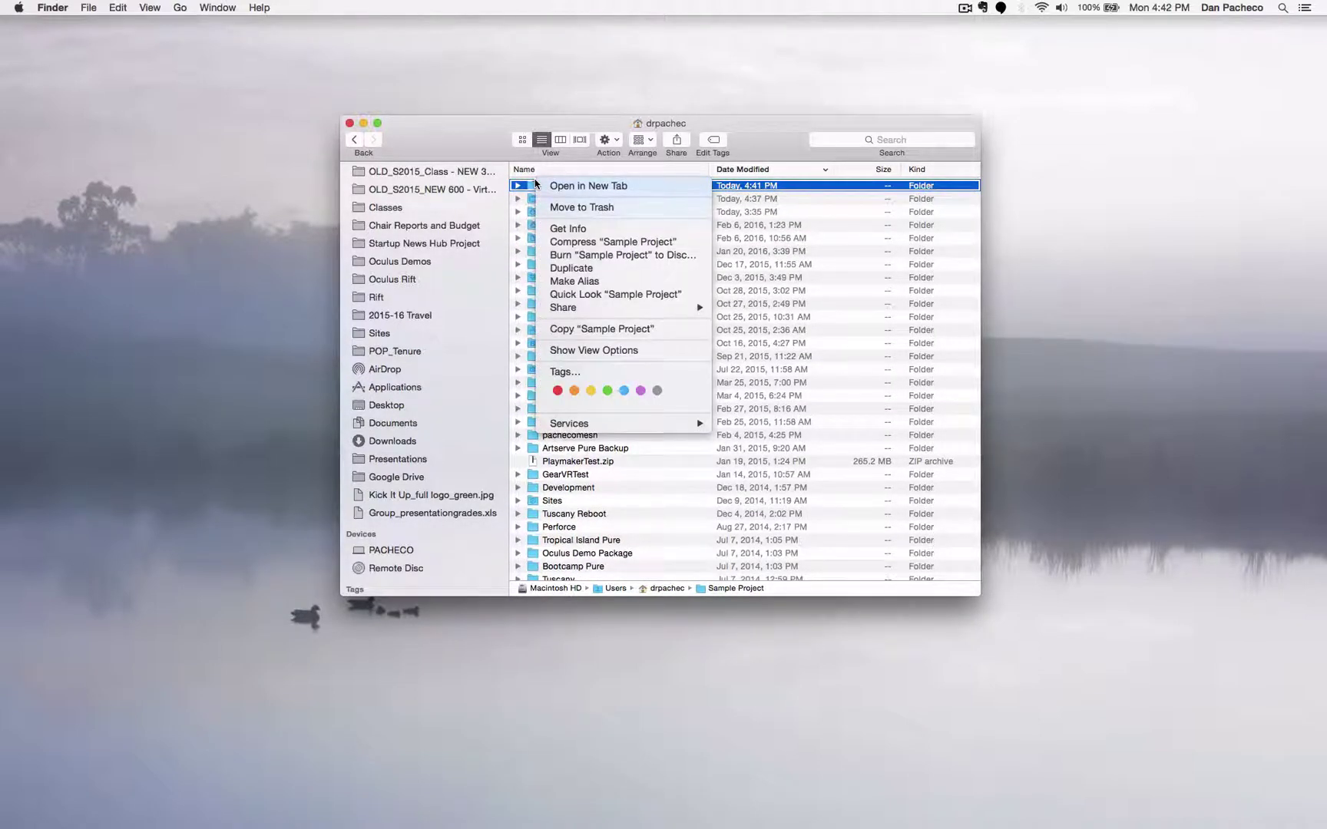
{"action": "left_click", "coordinate": [583, 246]}
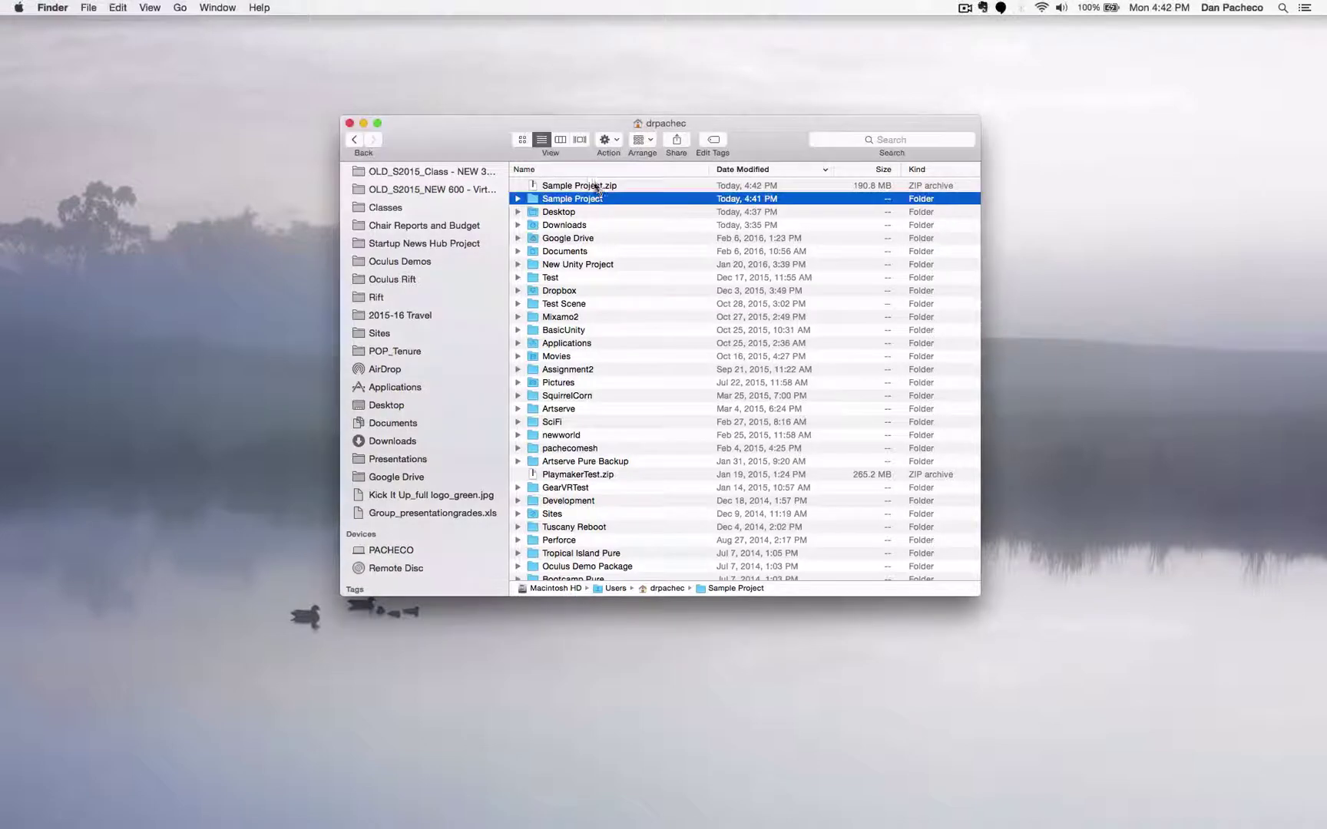
- Check the new 190.8 MB Sample Project.zip archive, leaving its name unchanged
{"action": "left_click", "coordinate": [597, 187]}
{"action": "scroll", "coordinate": [450, 385], "scroll_direction": "down", "scroll_amount": 1}
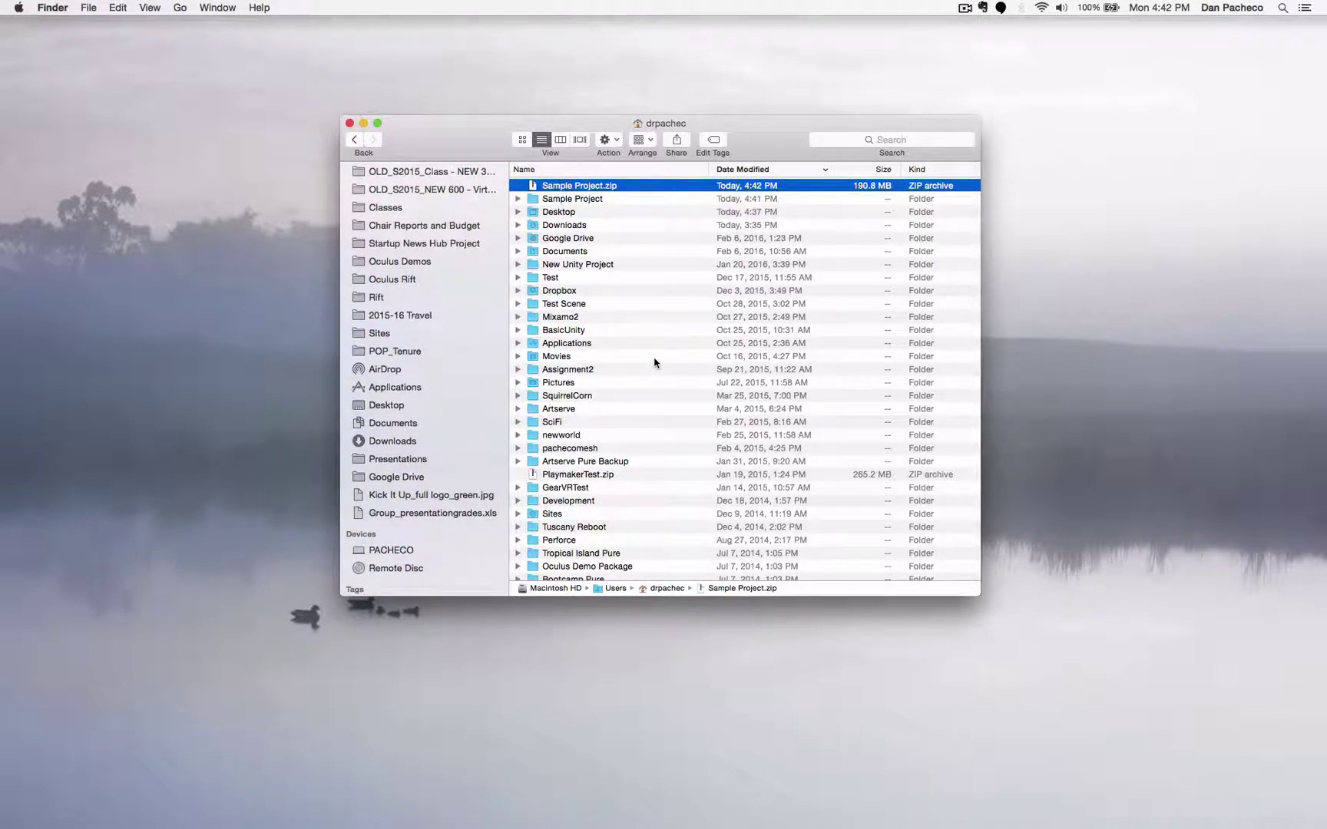
{"action": "left_click_drag", "start_coordinate": [765, 117], "coordinate": [773, 119]}
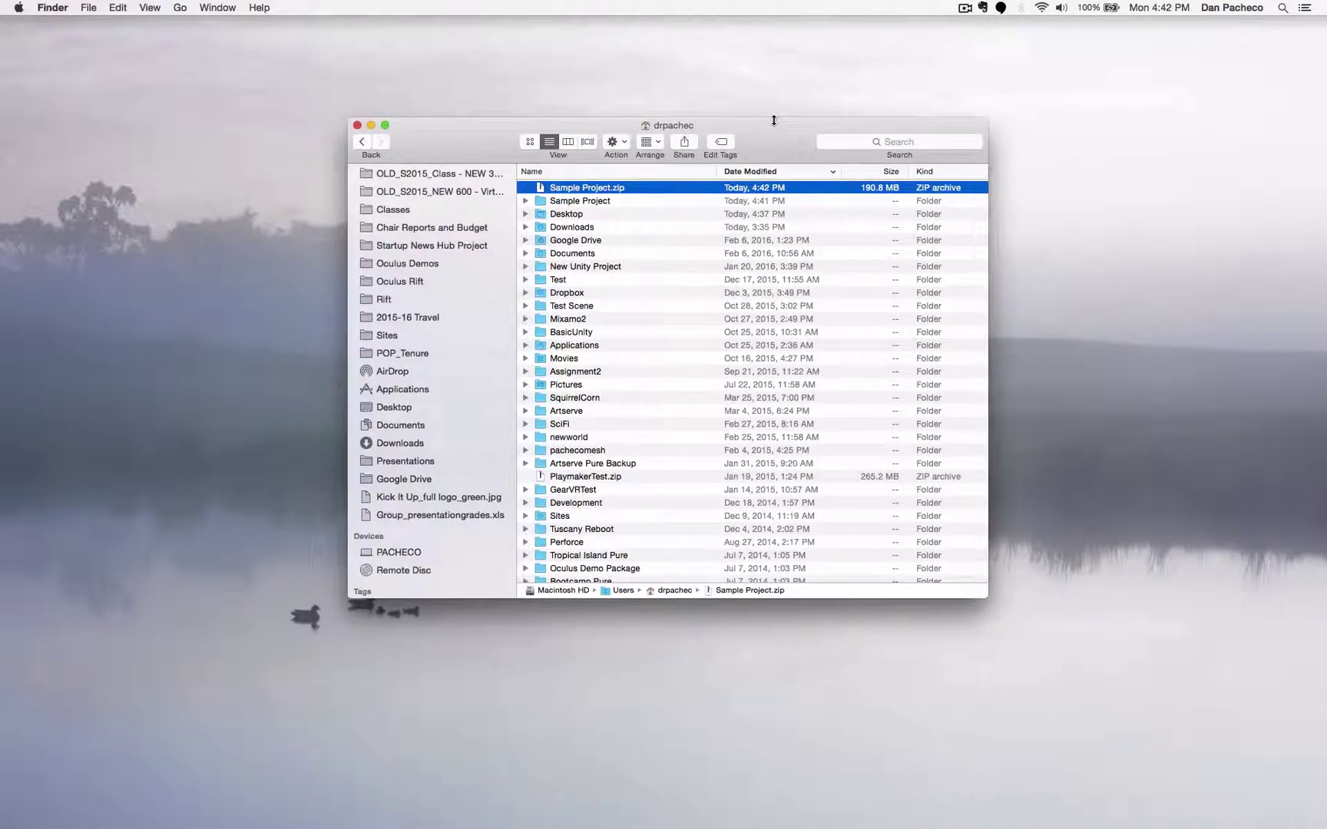
{"action": "left_click", "coordinate": [610, 187]}
{"action": "left_click", "coordinate": [599, 202]}
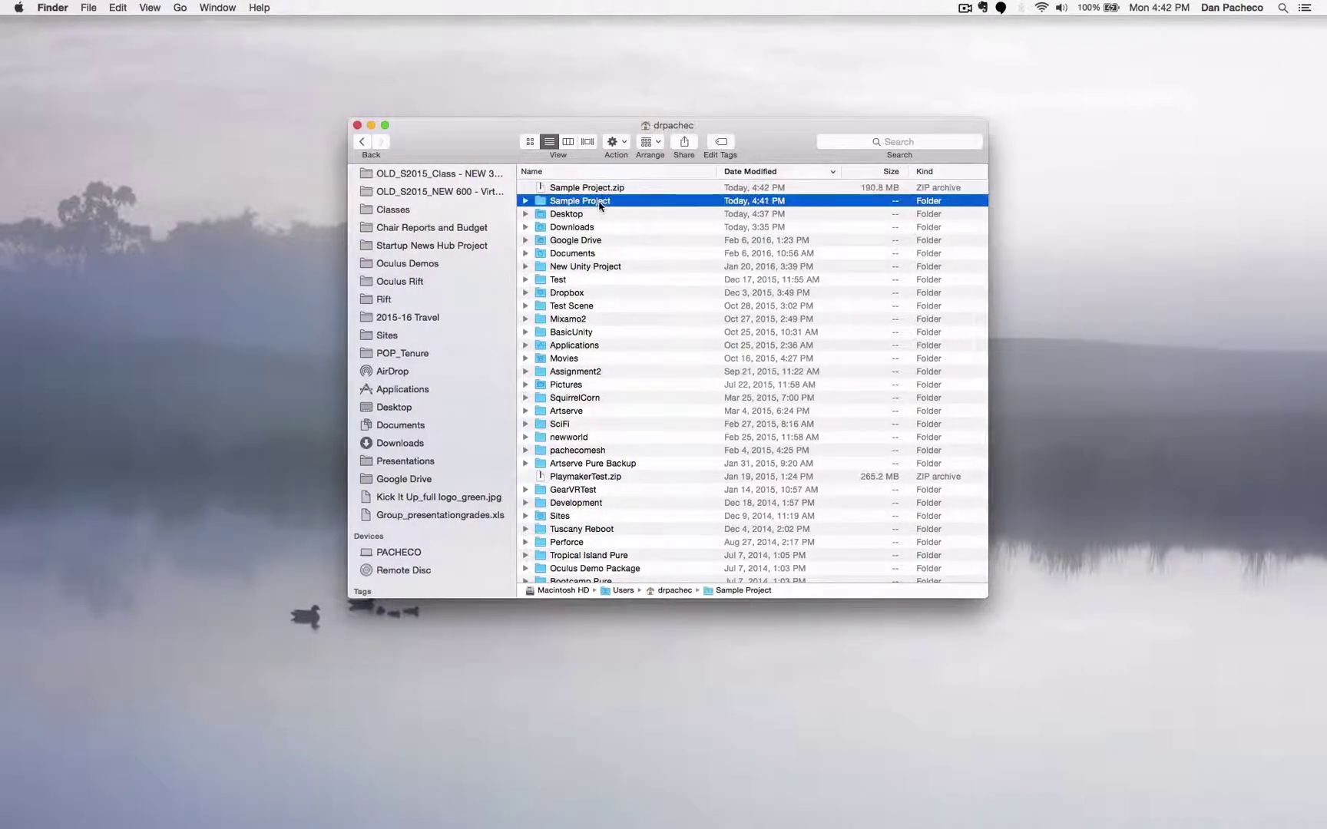